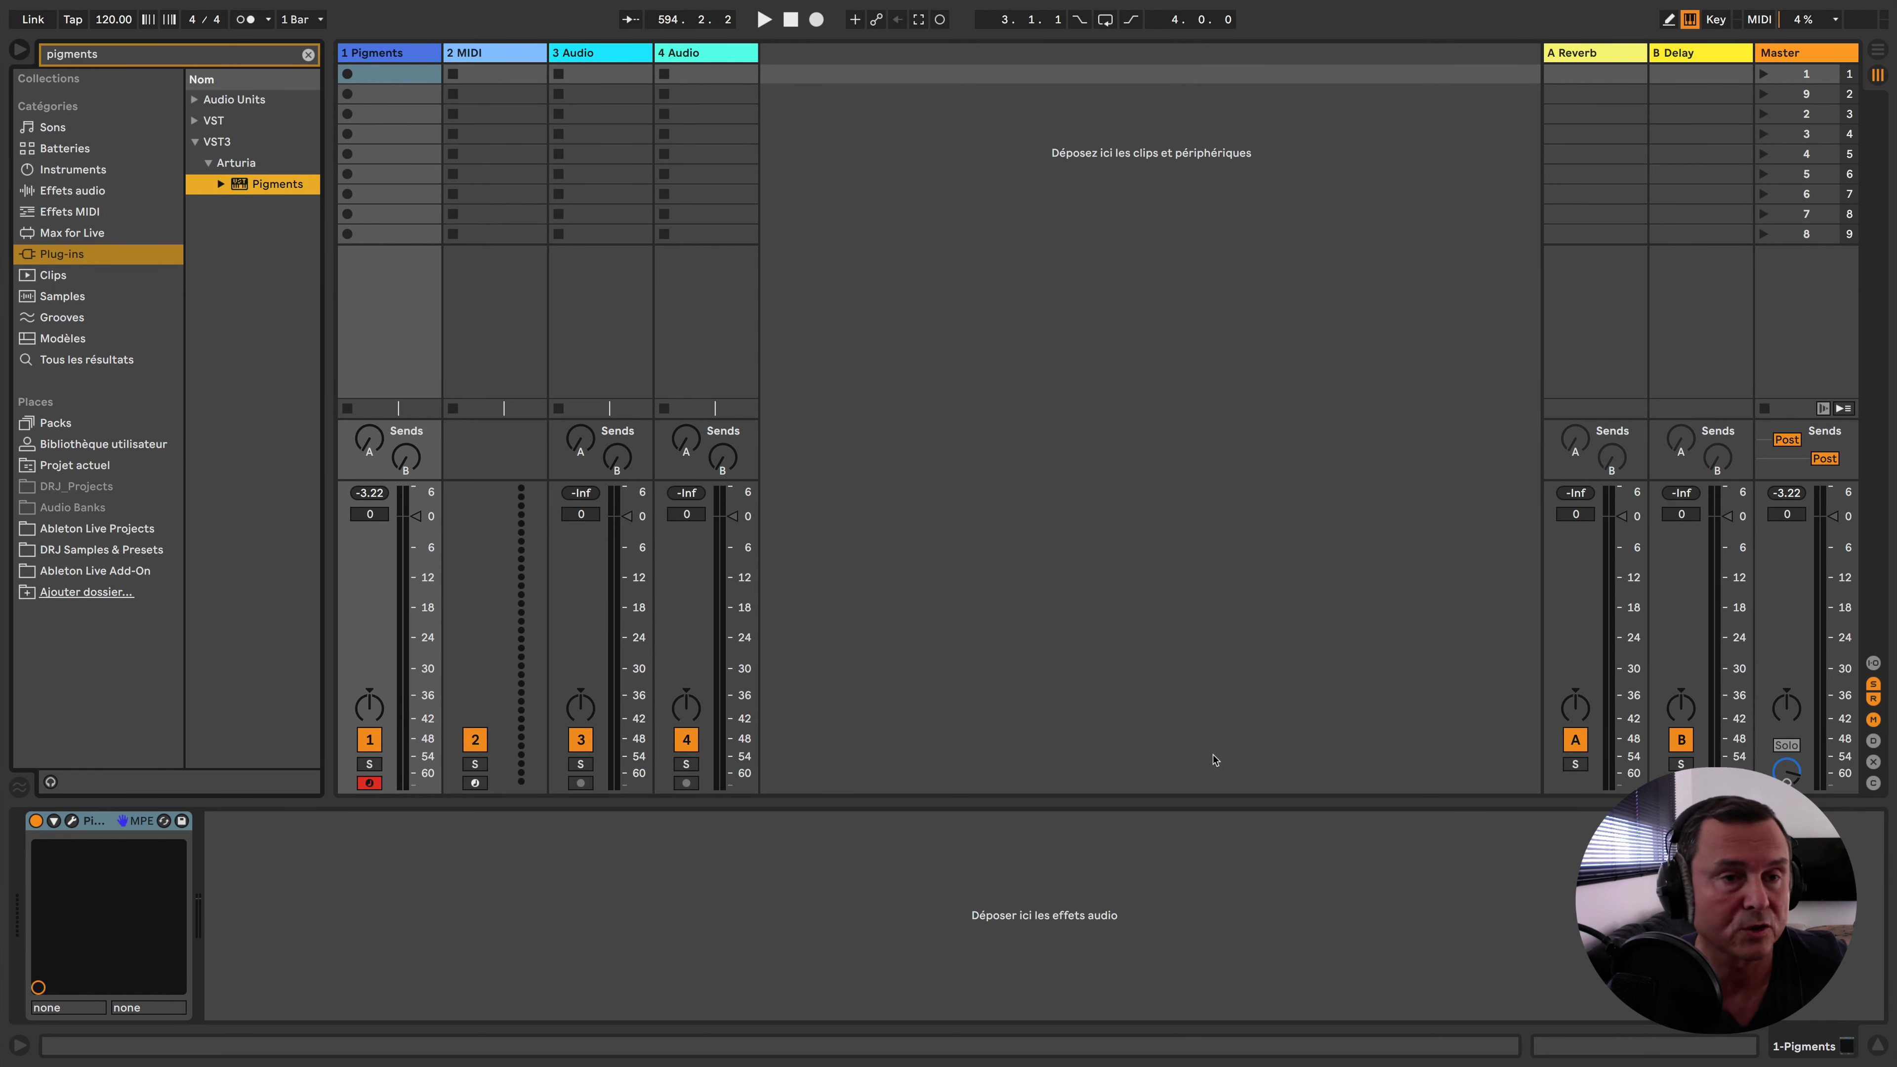
# Open the Pigments plug-in interface on the first track and browse the presets of the Pigments 3.0 bank
pyautogui.click(71, 822)
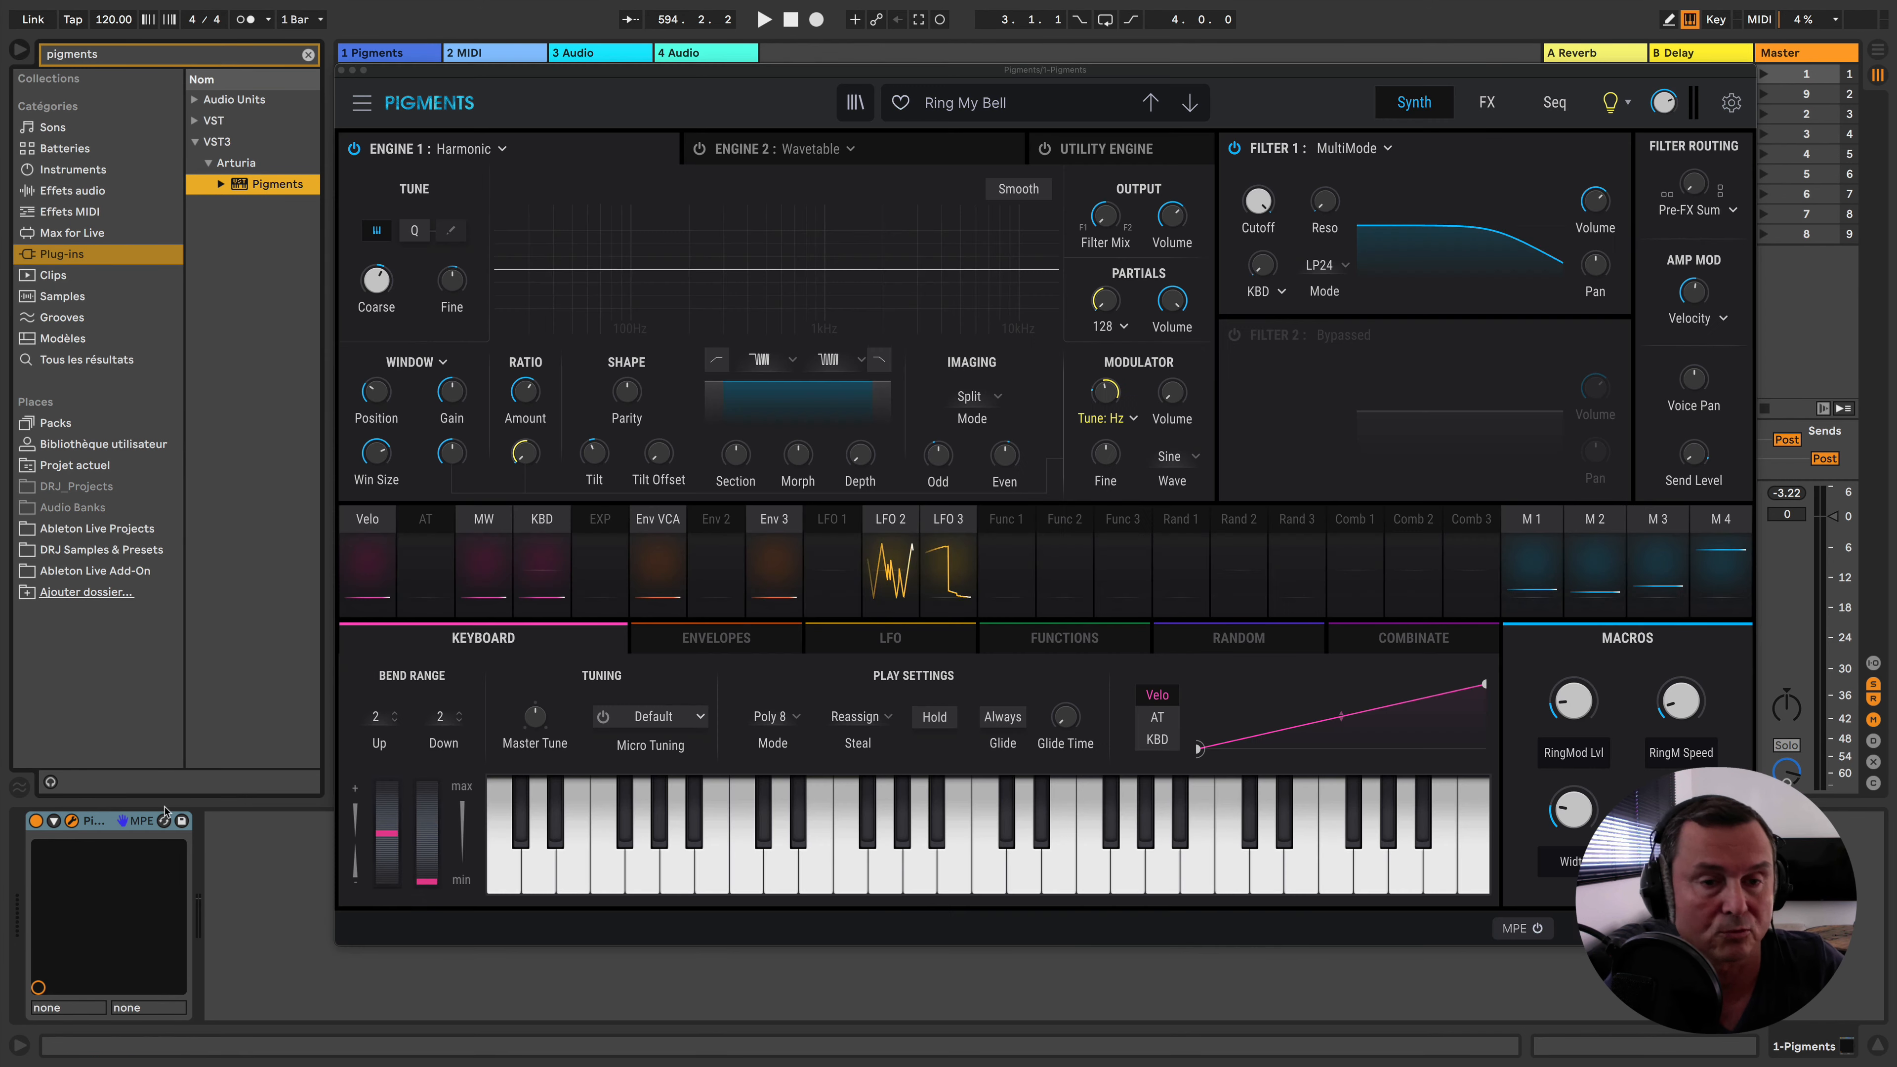
pyautogui.click(856, 104)
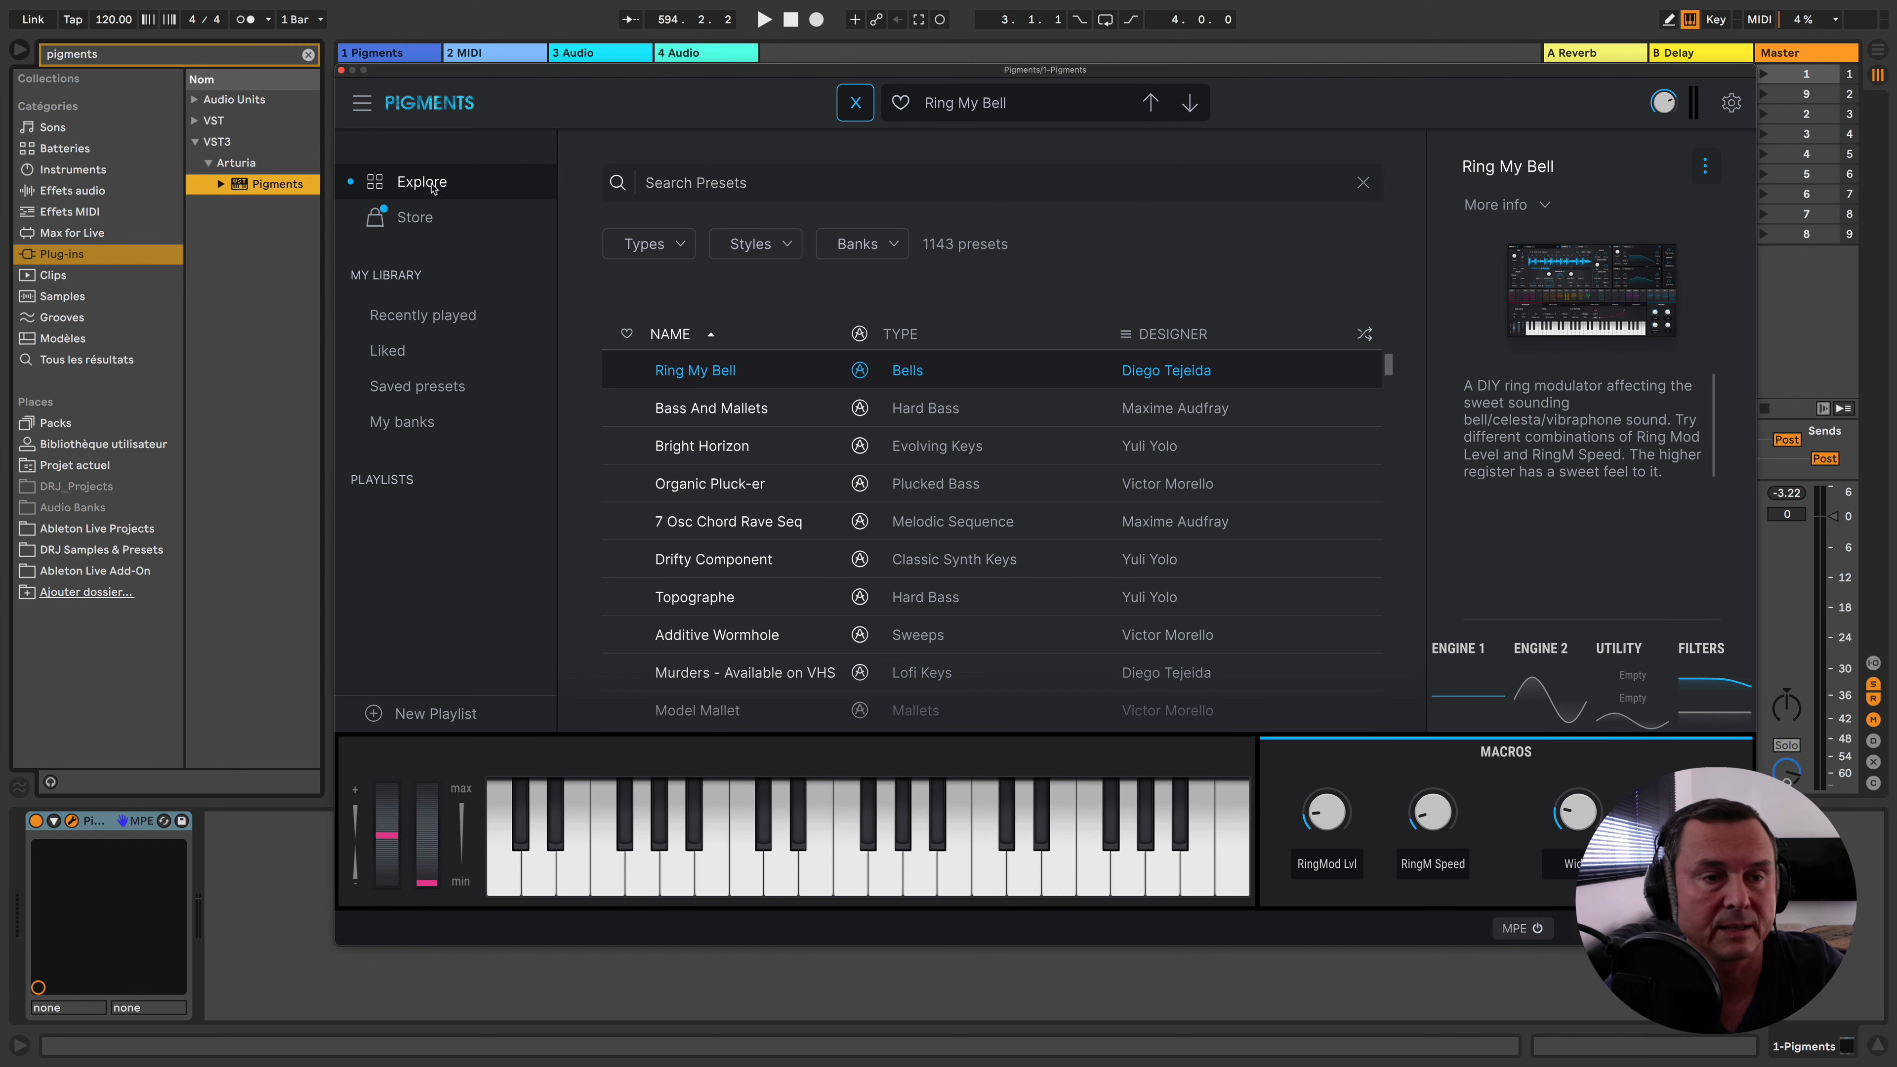
pyautogui.click(861, 246)
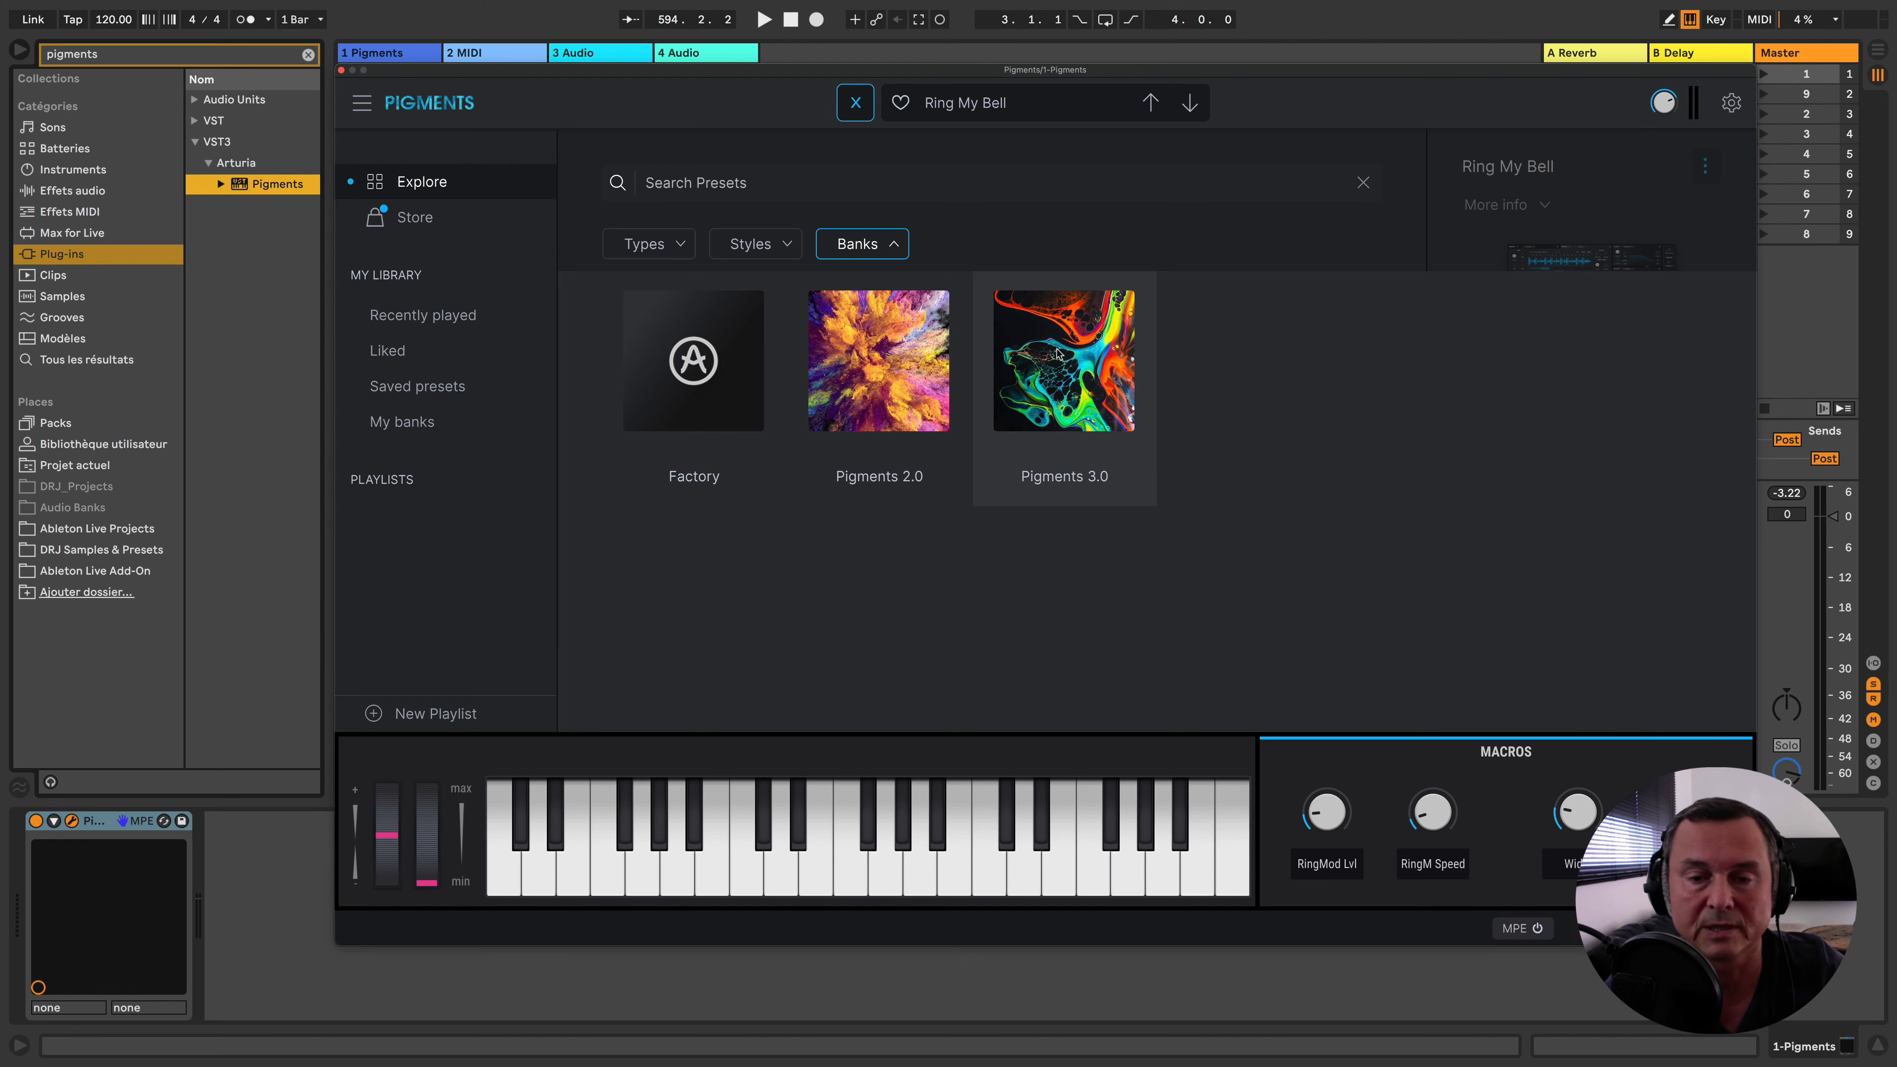
pyautogui.click(1052, 354)
pyautogui.scroll(-2, 1032, 485)
pyautogui.scroll(-10, 1032, 484)
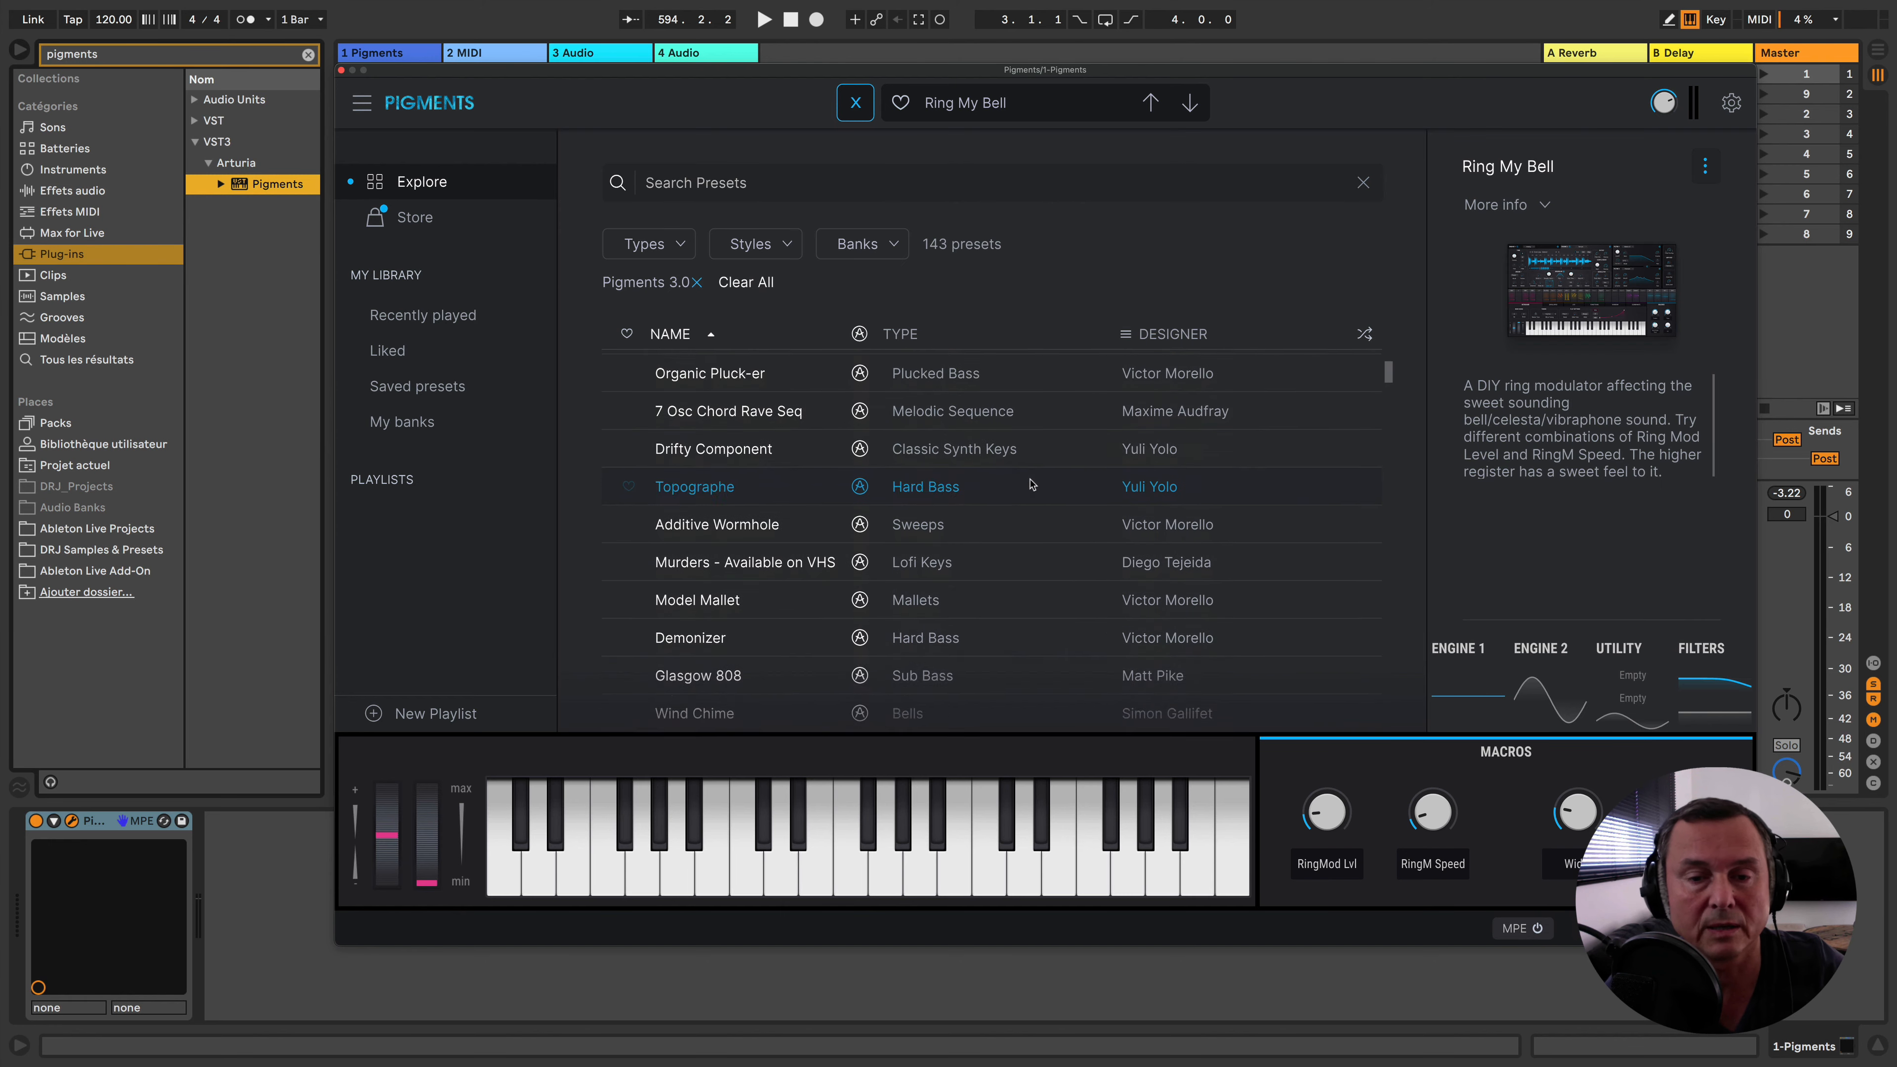
pyautogui.scroll(-8, 1032, 484)
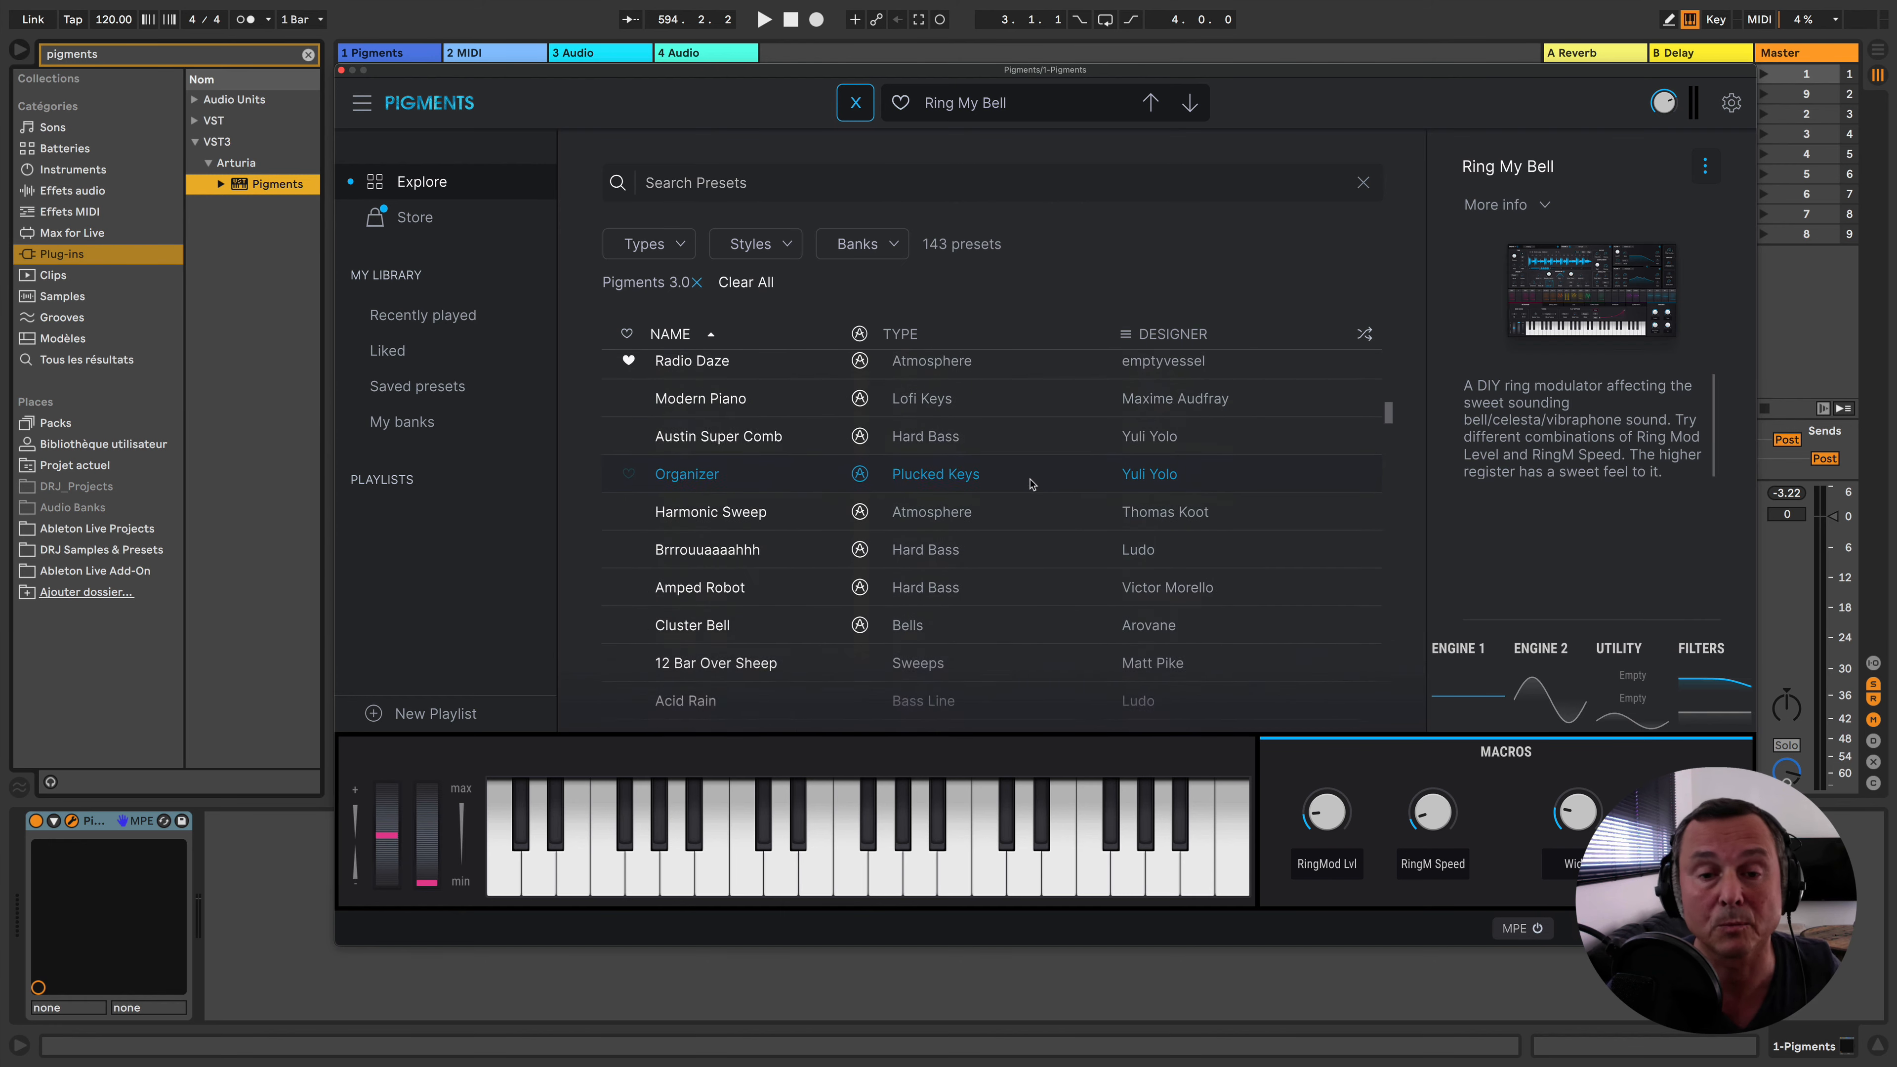
pyautogui.scroll(20, 1032, 484)
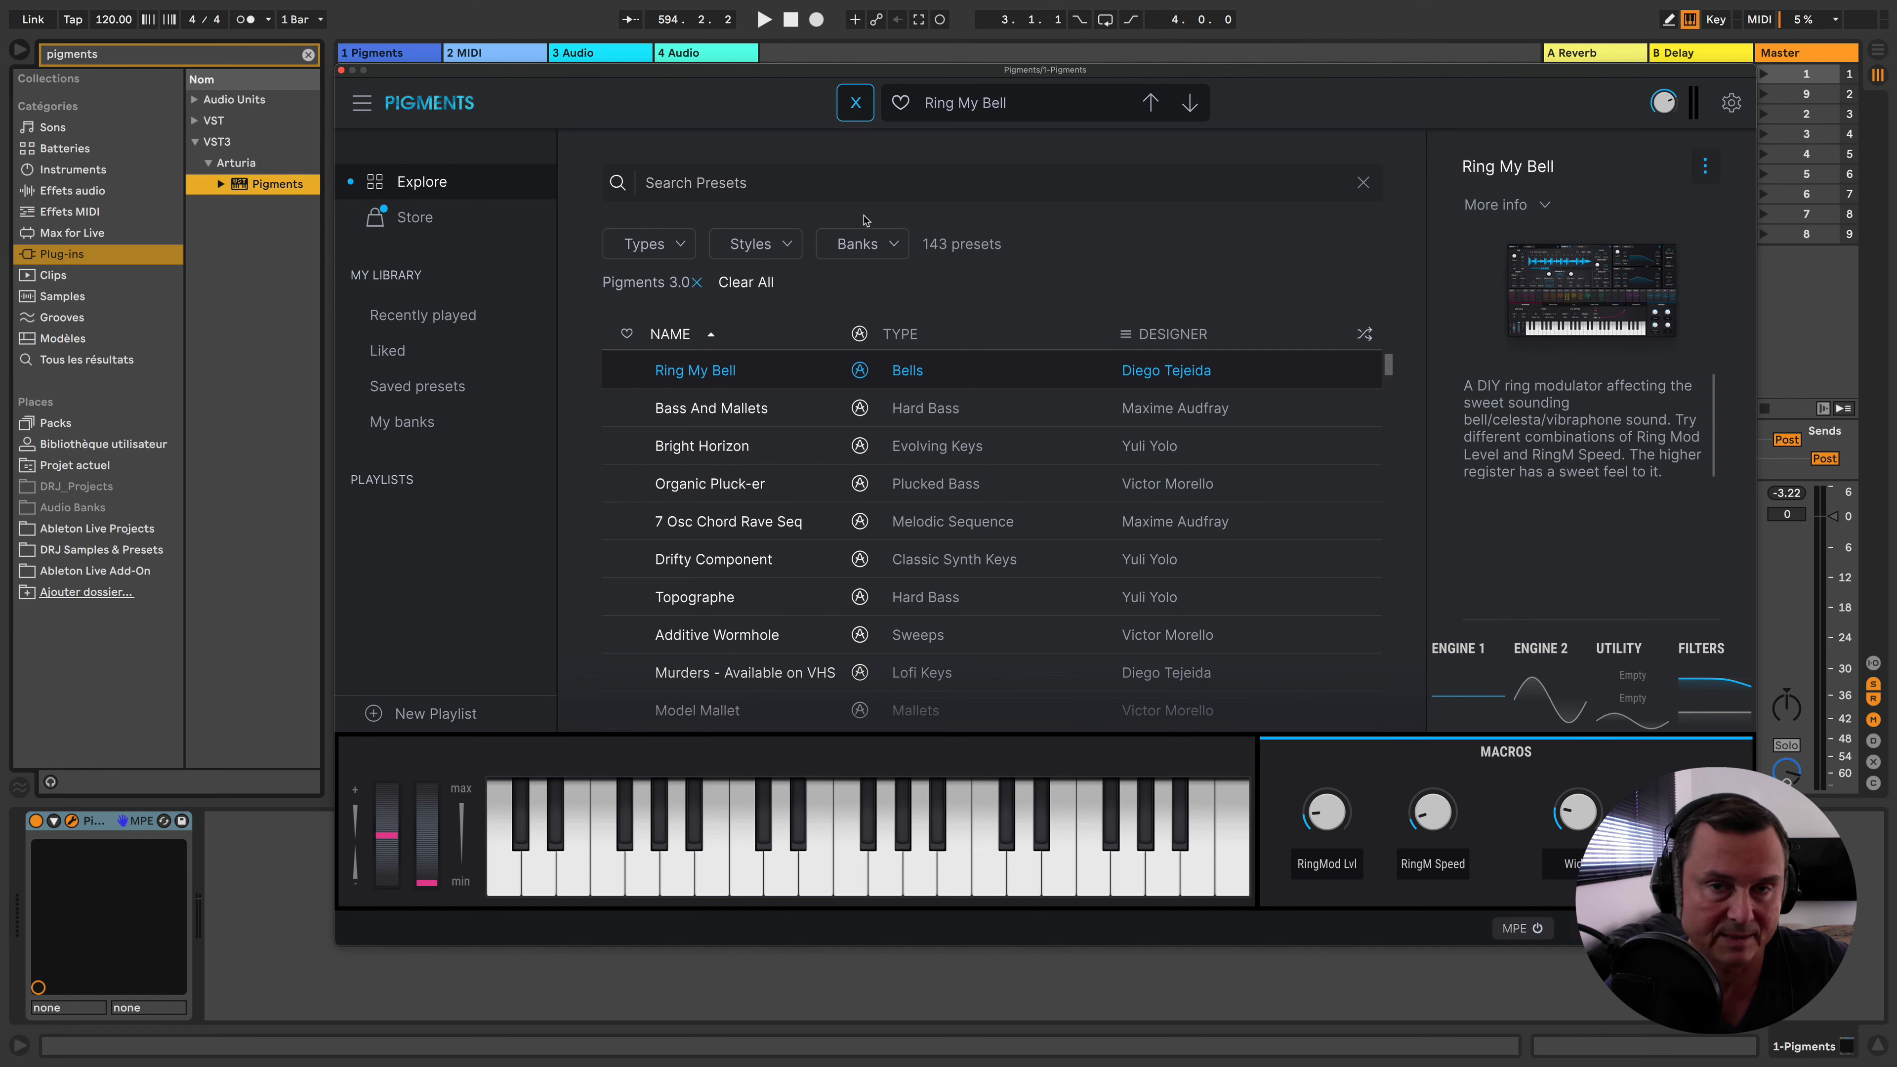
# Leave the preset browser and load the Default preset from the Template category
pyautogui.click(859, 106)
pyautogui.click(966, 106)
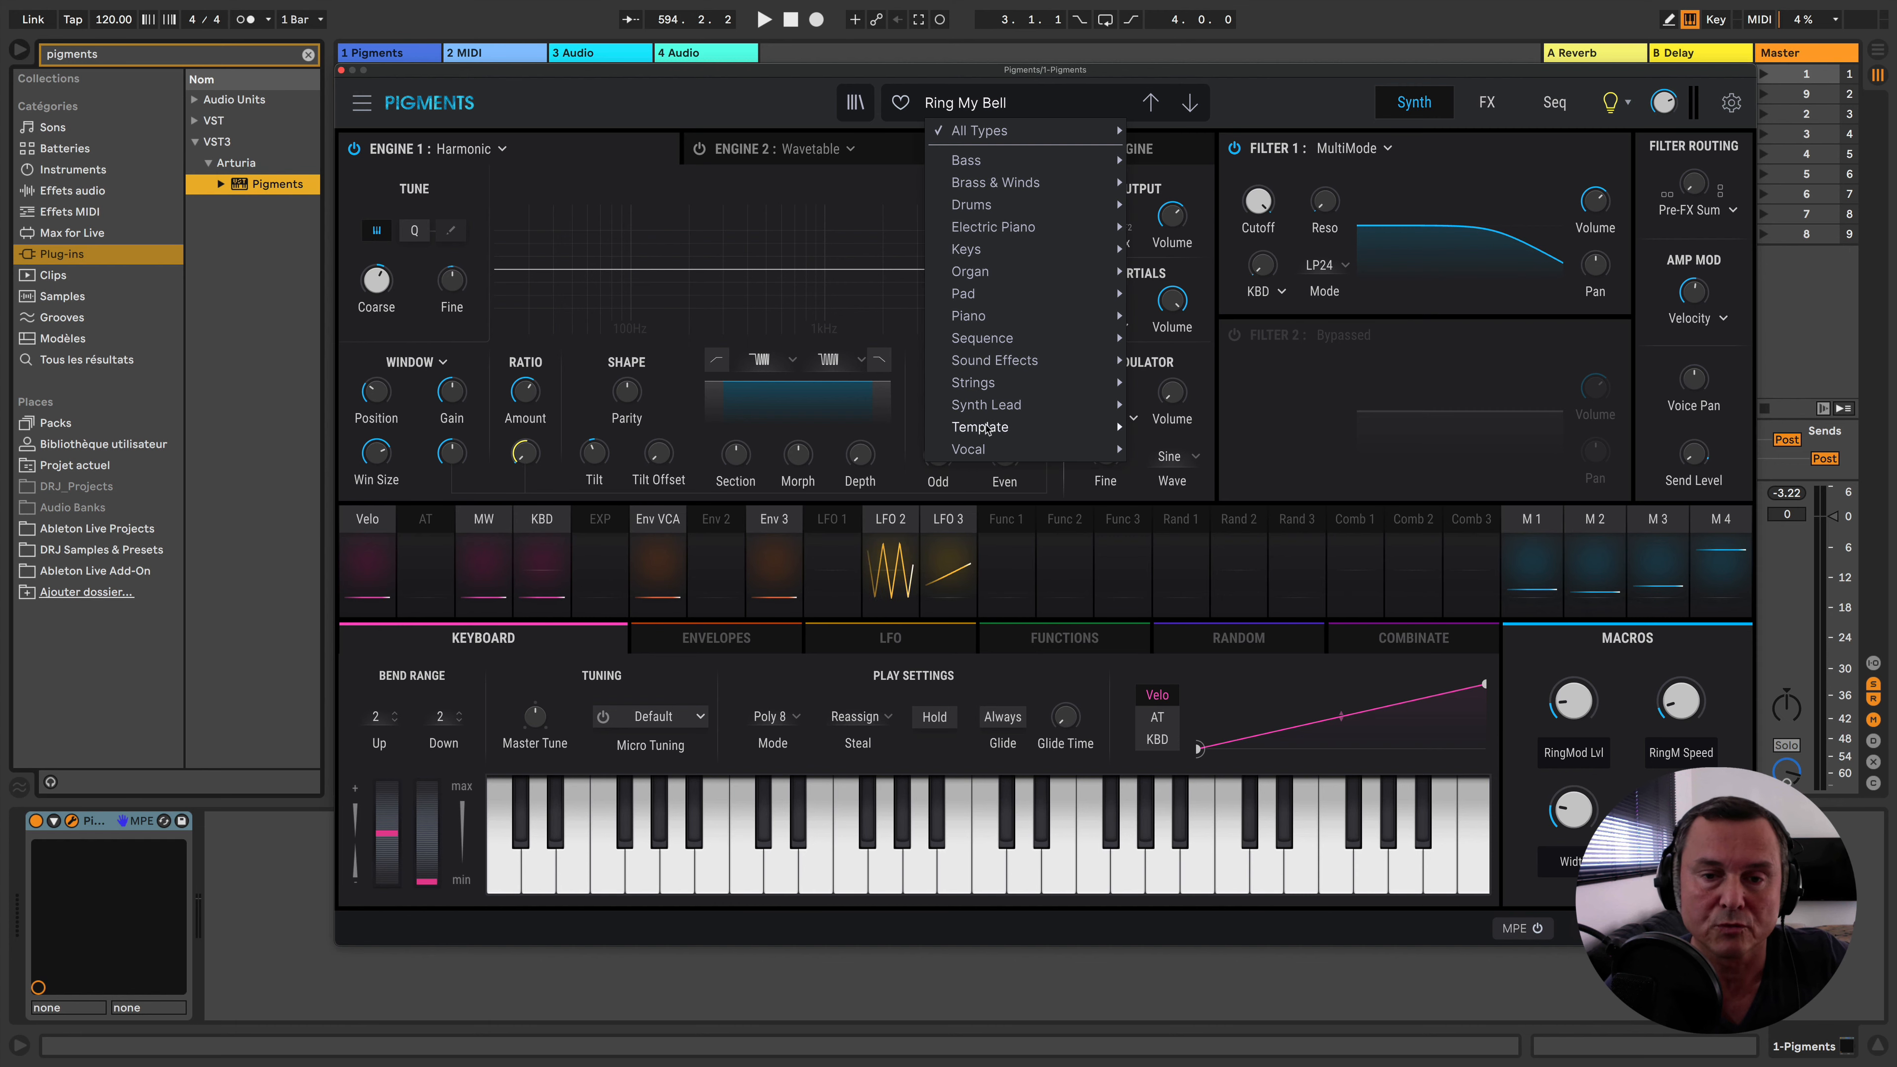
pyautogui.moveTo(981, 428)
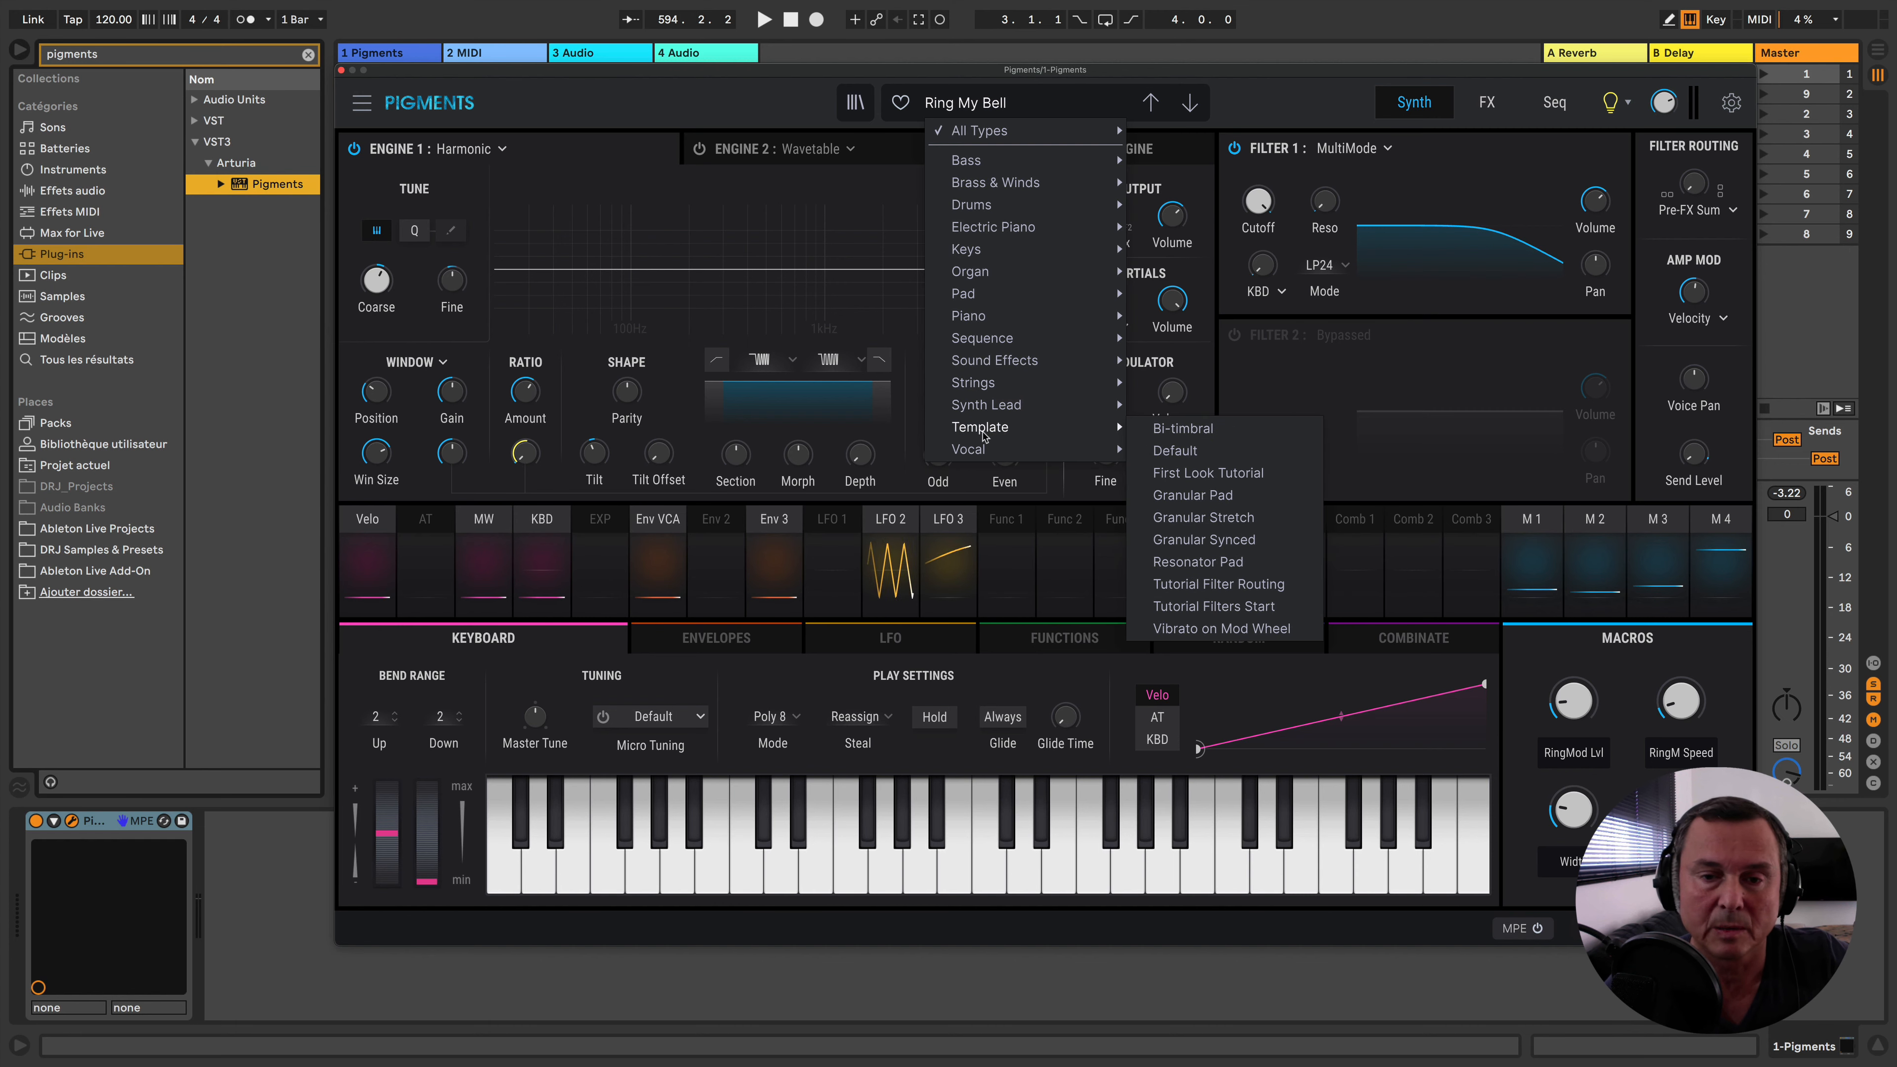
pyautogui.click(1171, 455)
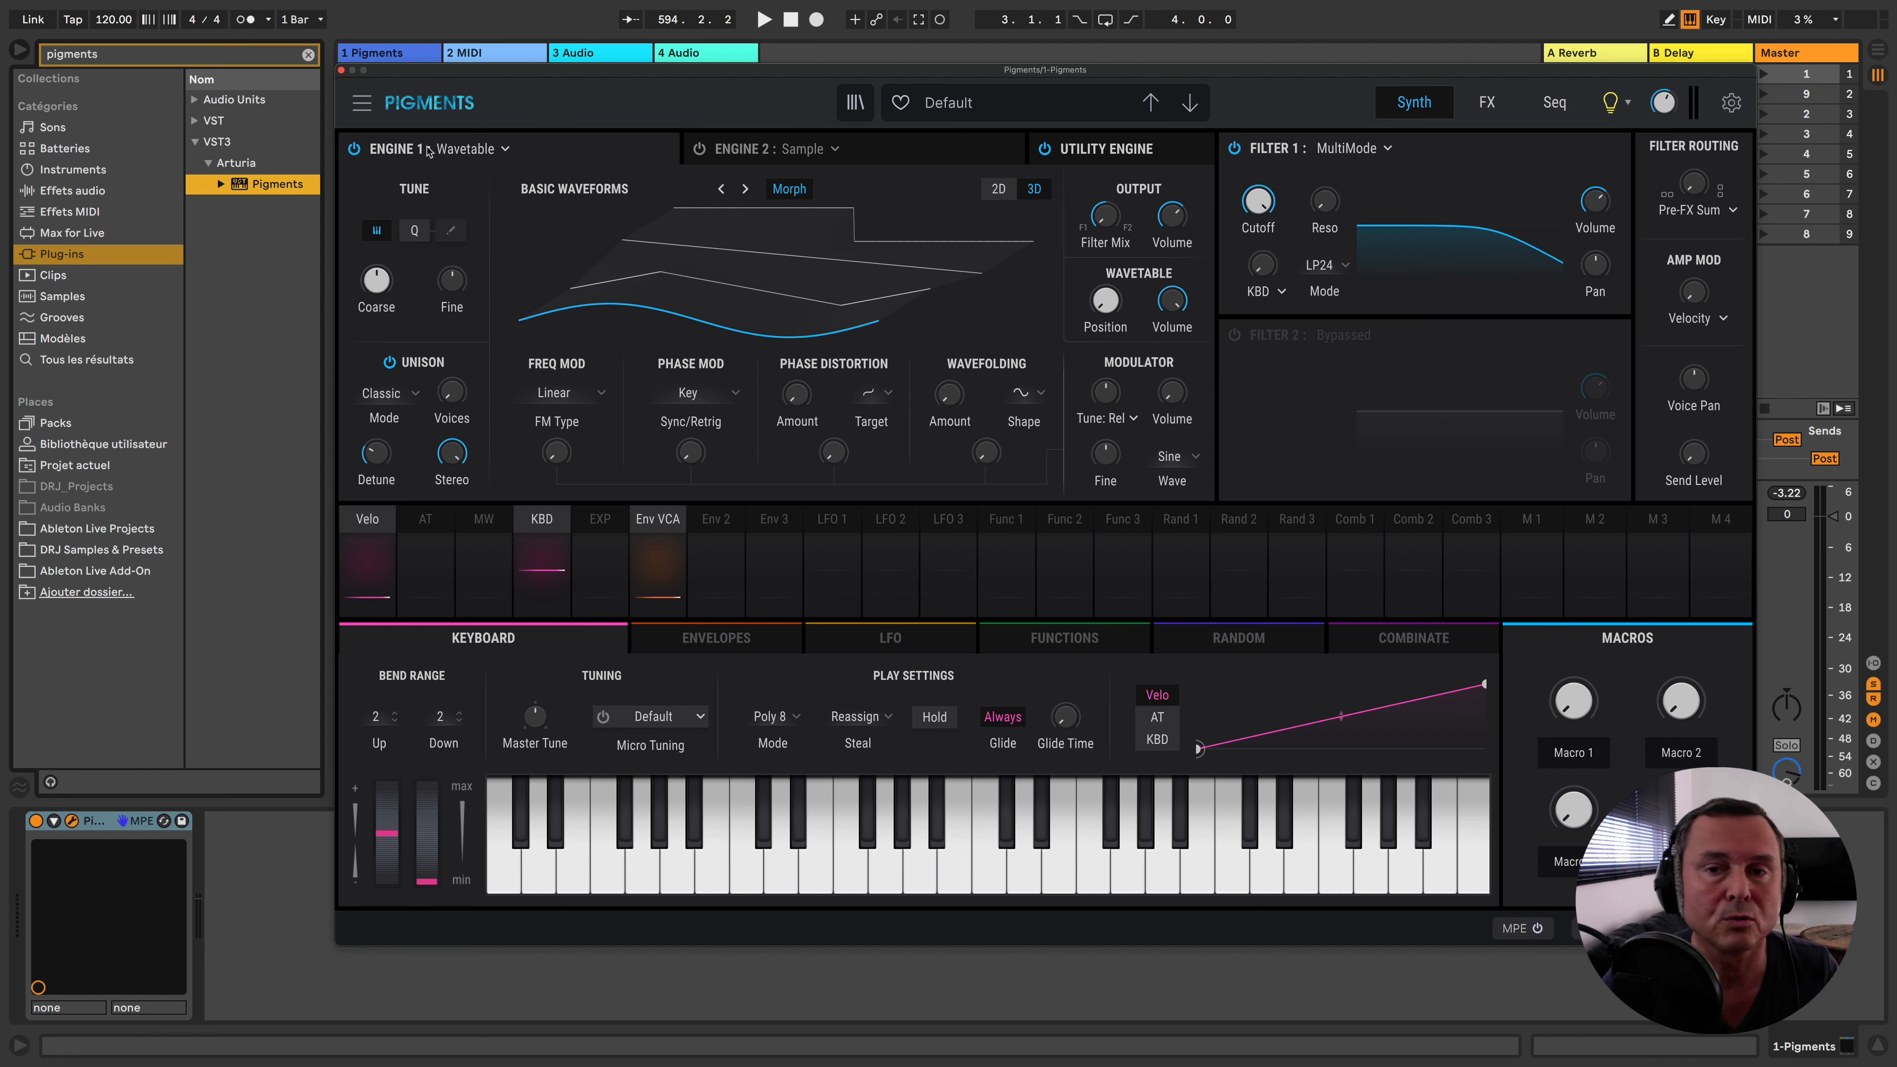
# Switch off the Utility Engine and keep Engine 1 set to Wavetable
pyautogui.click(1044, 149)
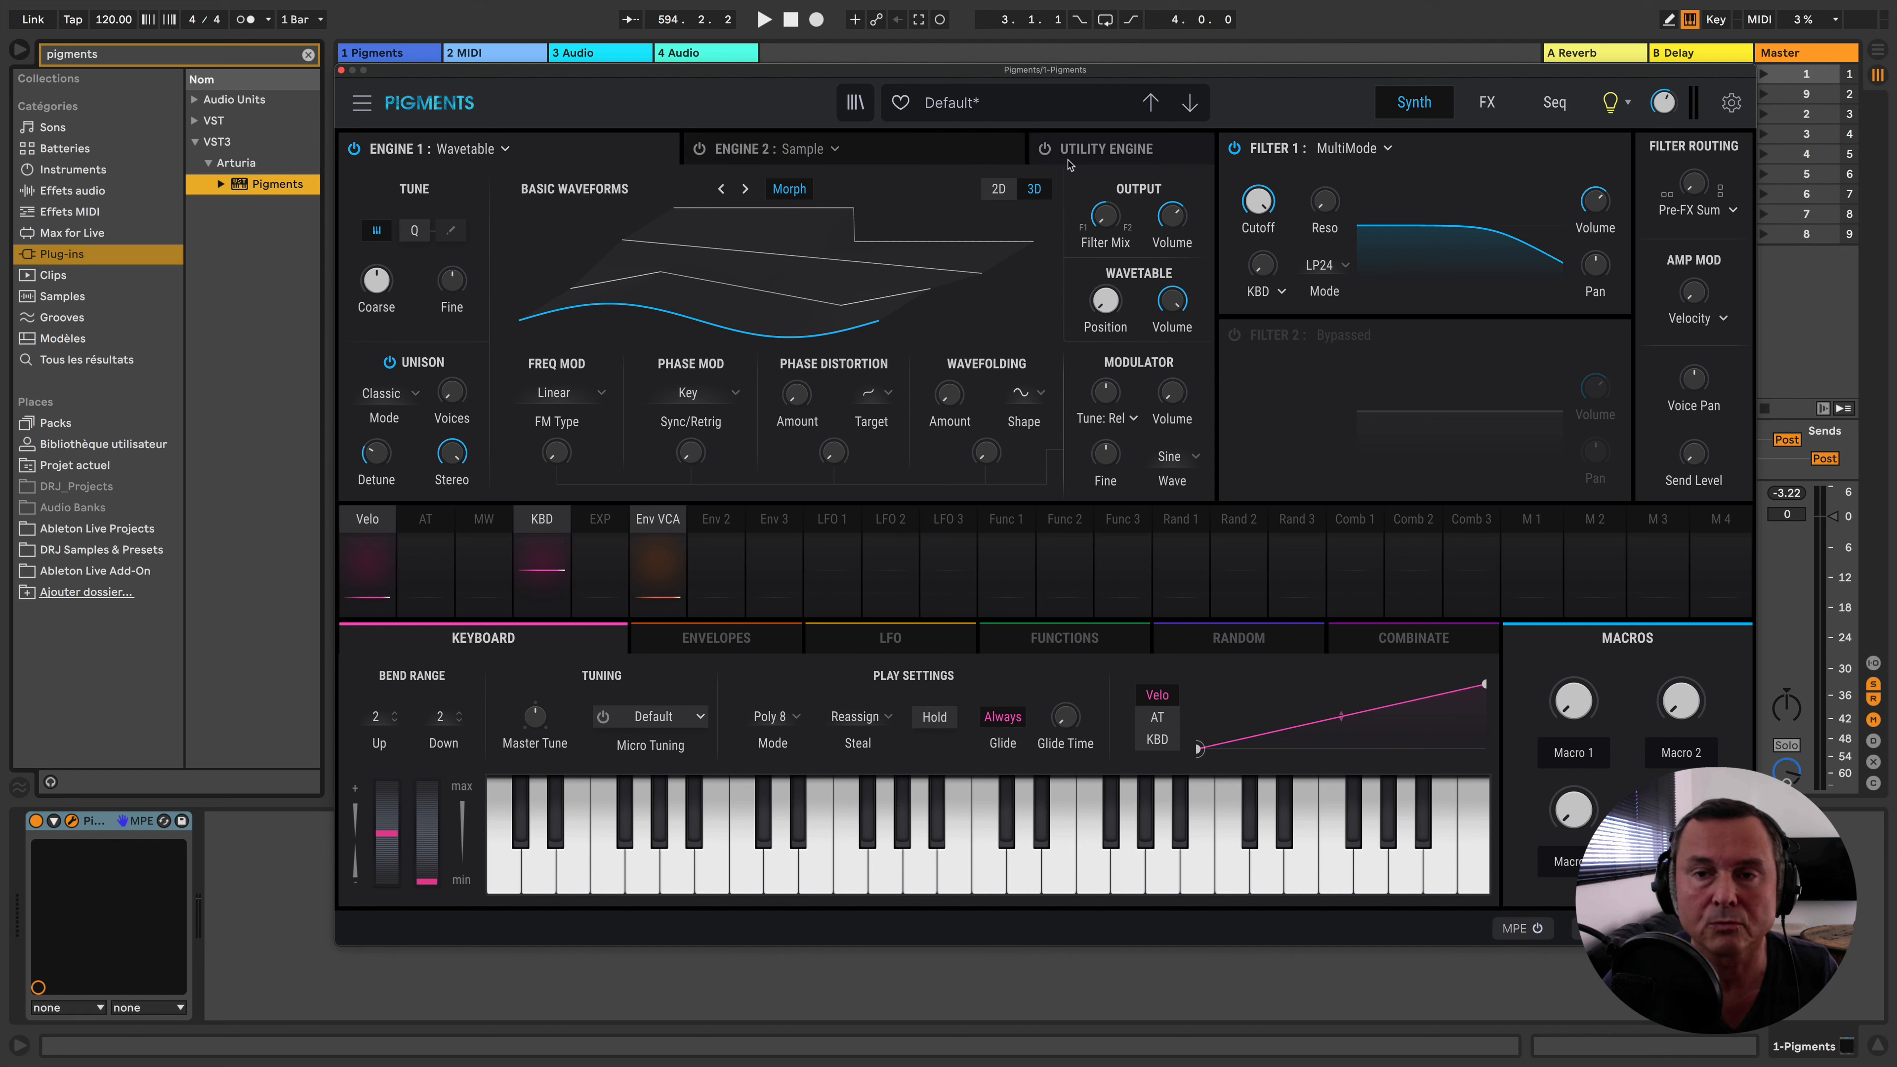
pyautogui.click(481, 150)
pyautogui.click(480, 149)
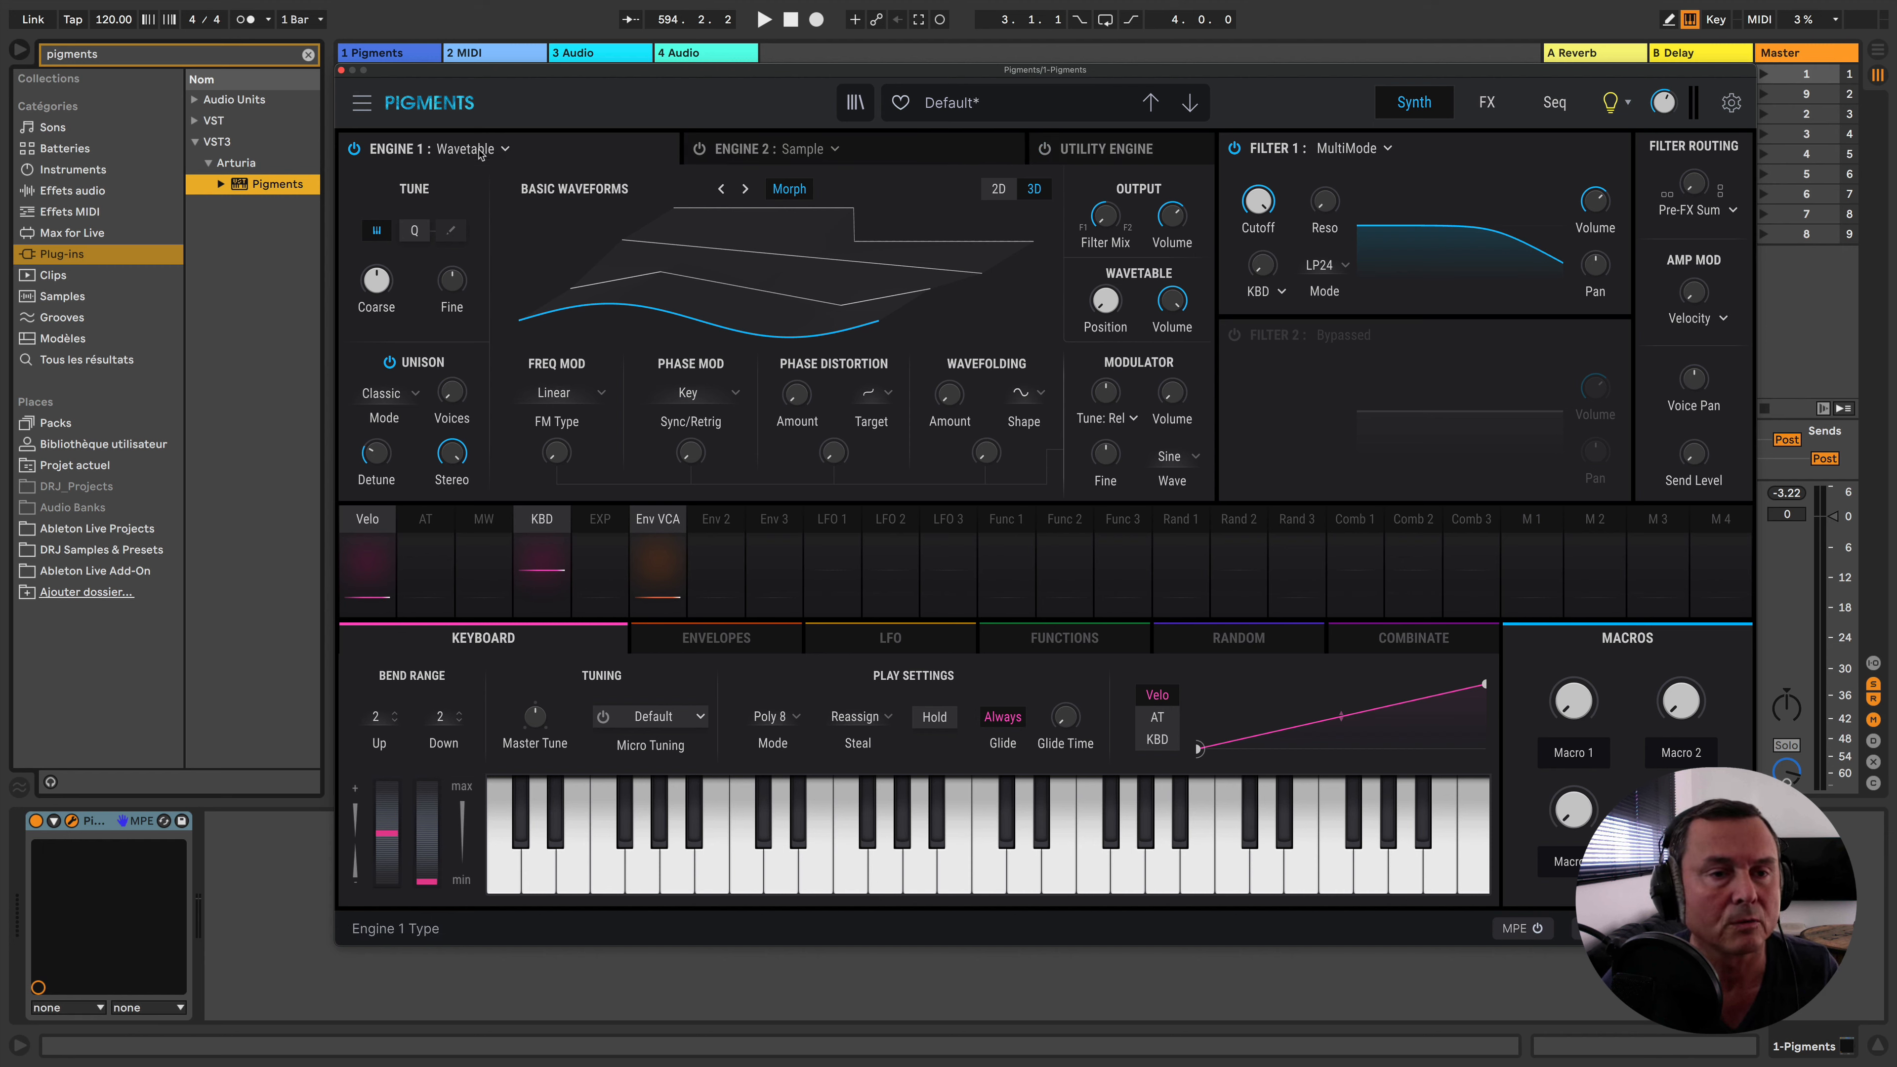
# Audition the 13 Limit, Arco Drone and Arrival wavetables from the Pigments 3 category in Engine 1
pyautogui.click(596, 192)
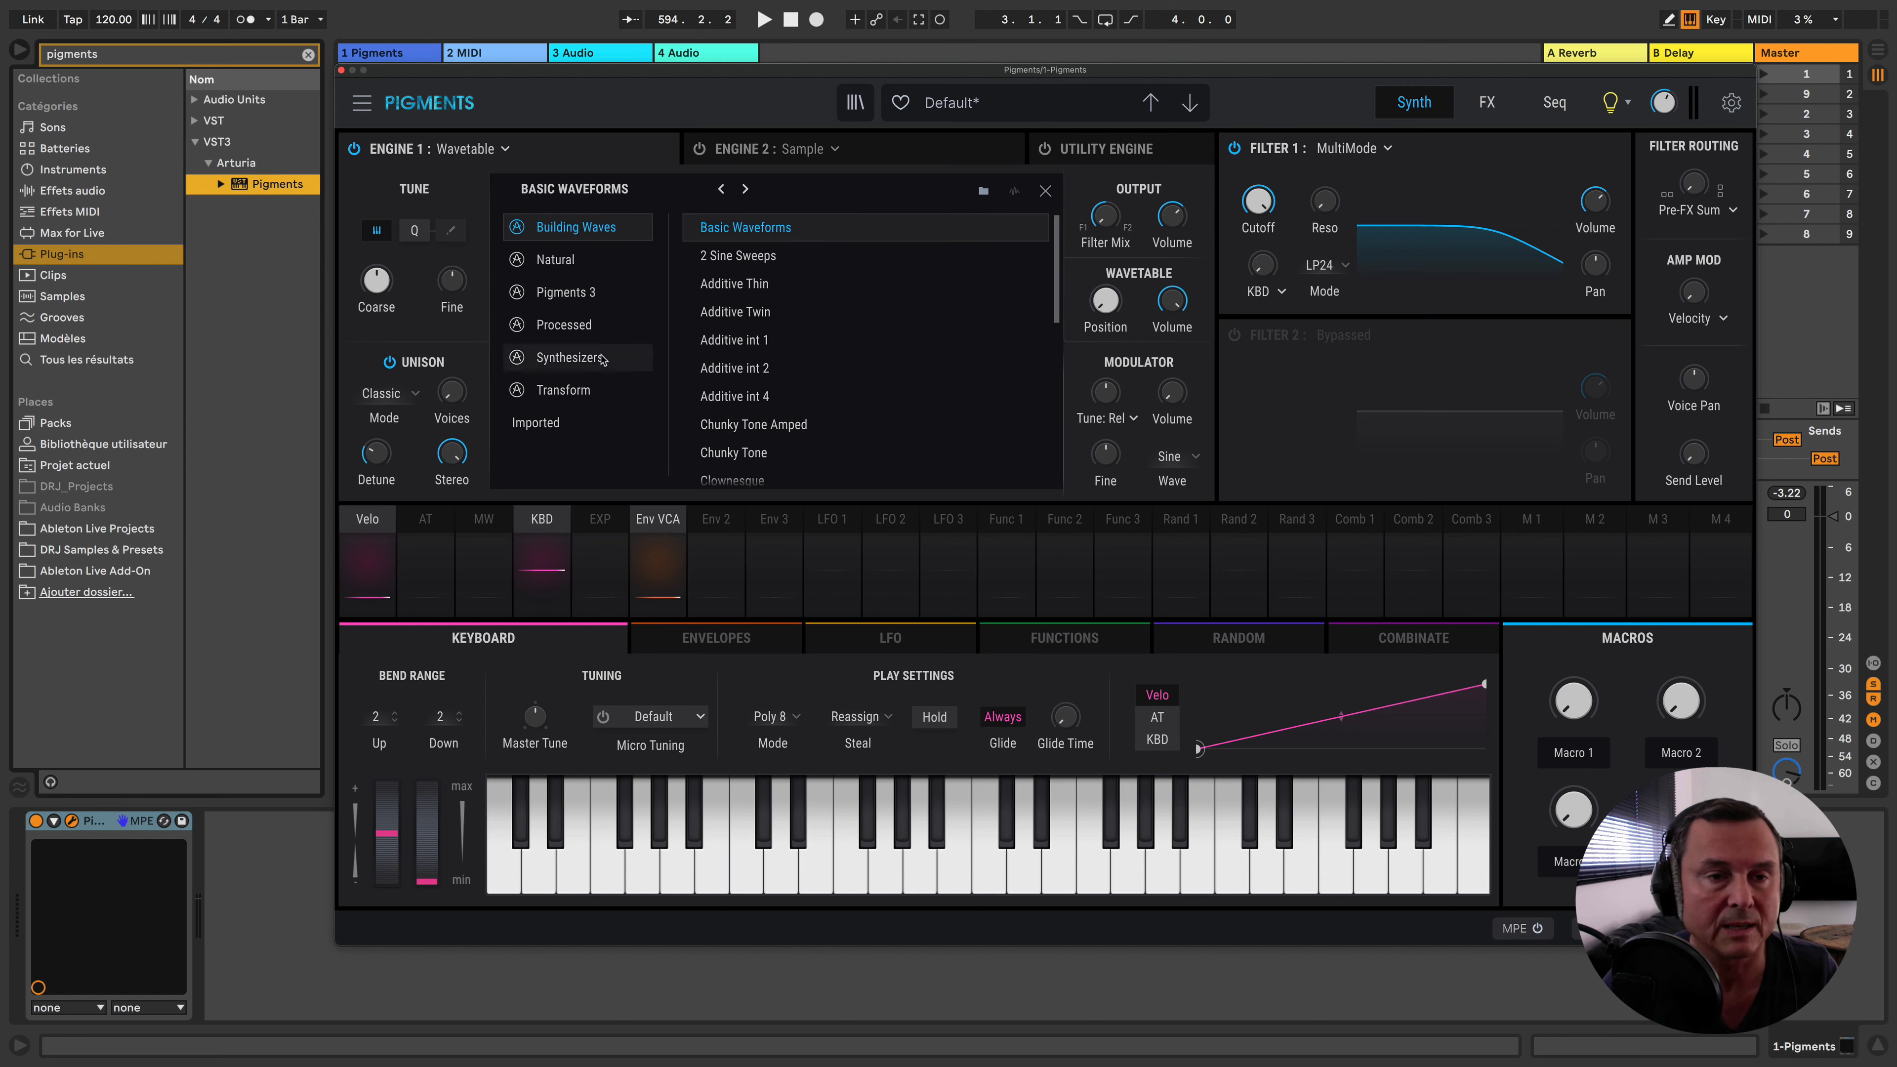
pyautogui.click(565, 296)
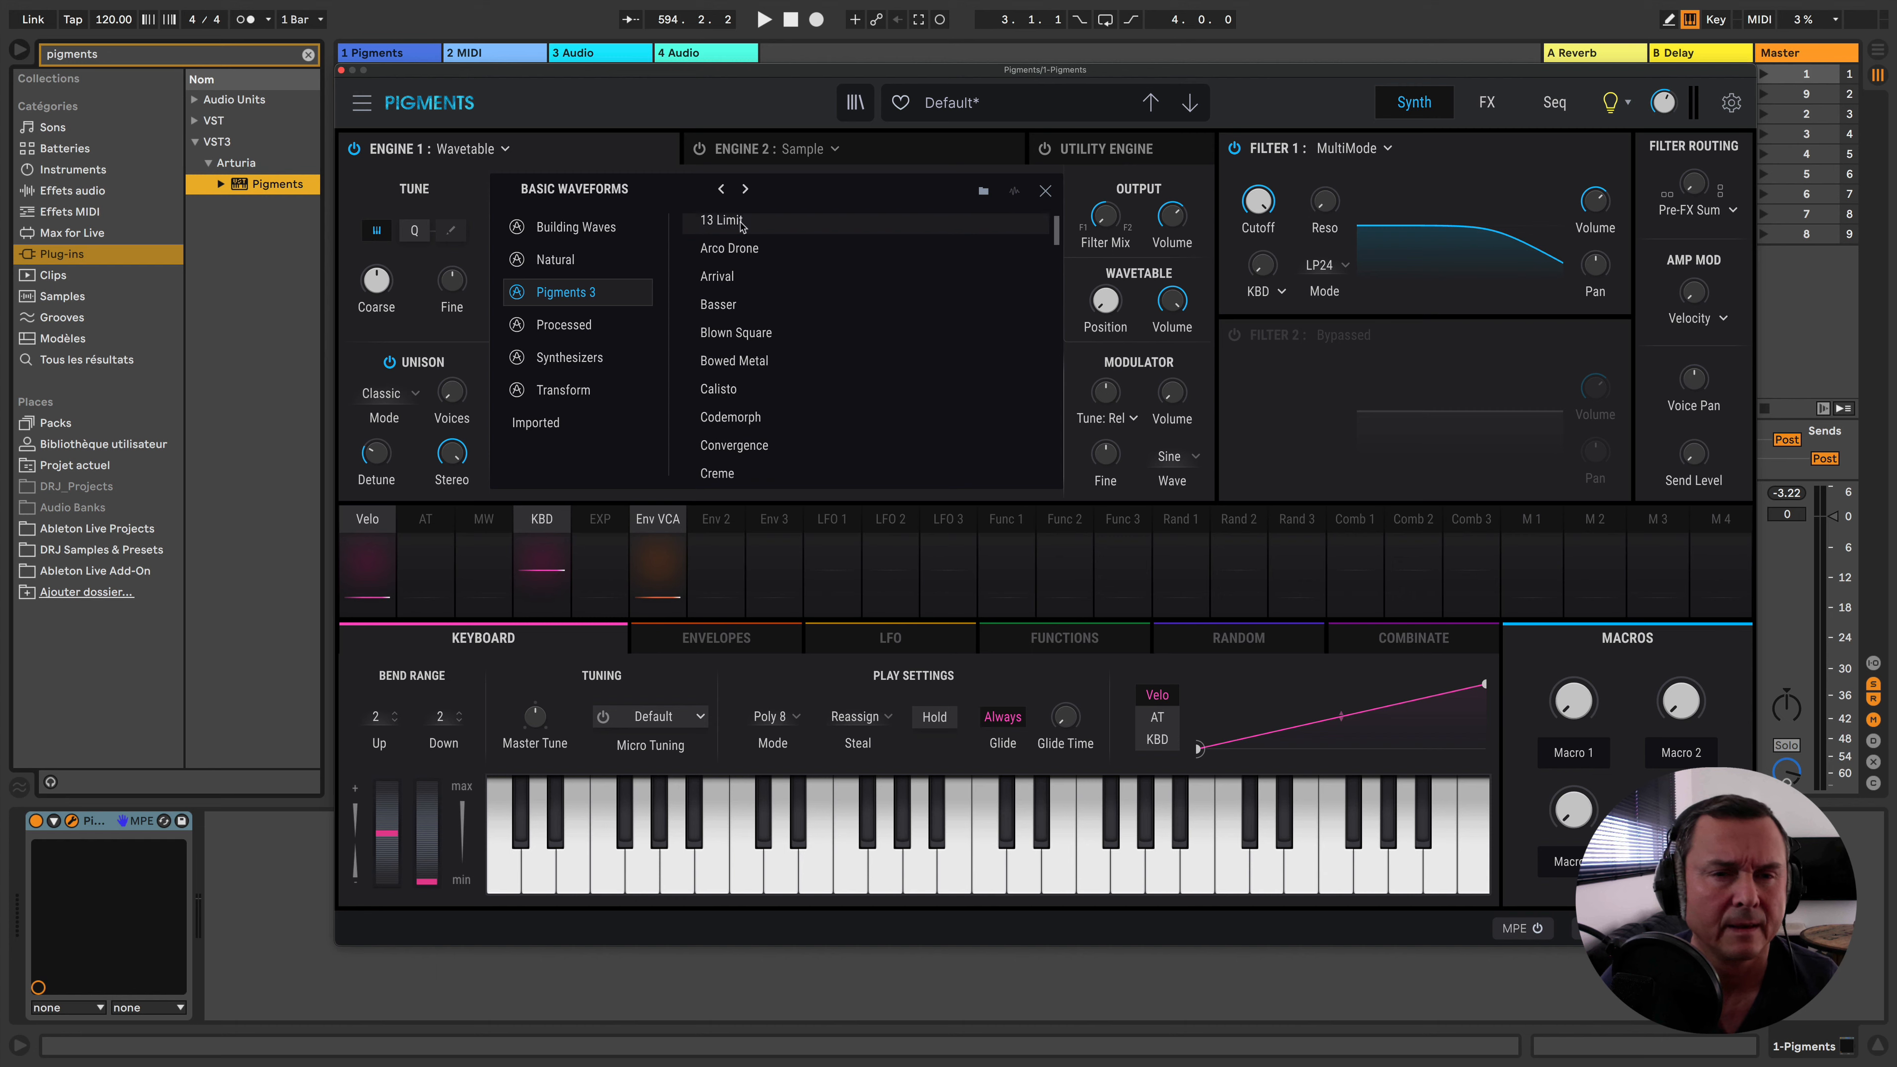
pyautogui.click(757, 222)
pyautogui.click(757, 221)
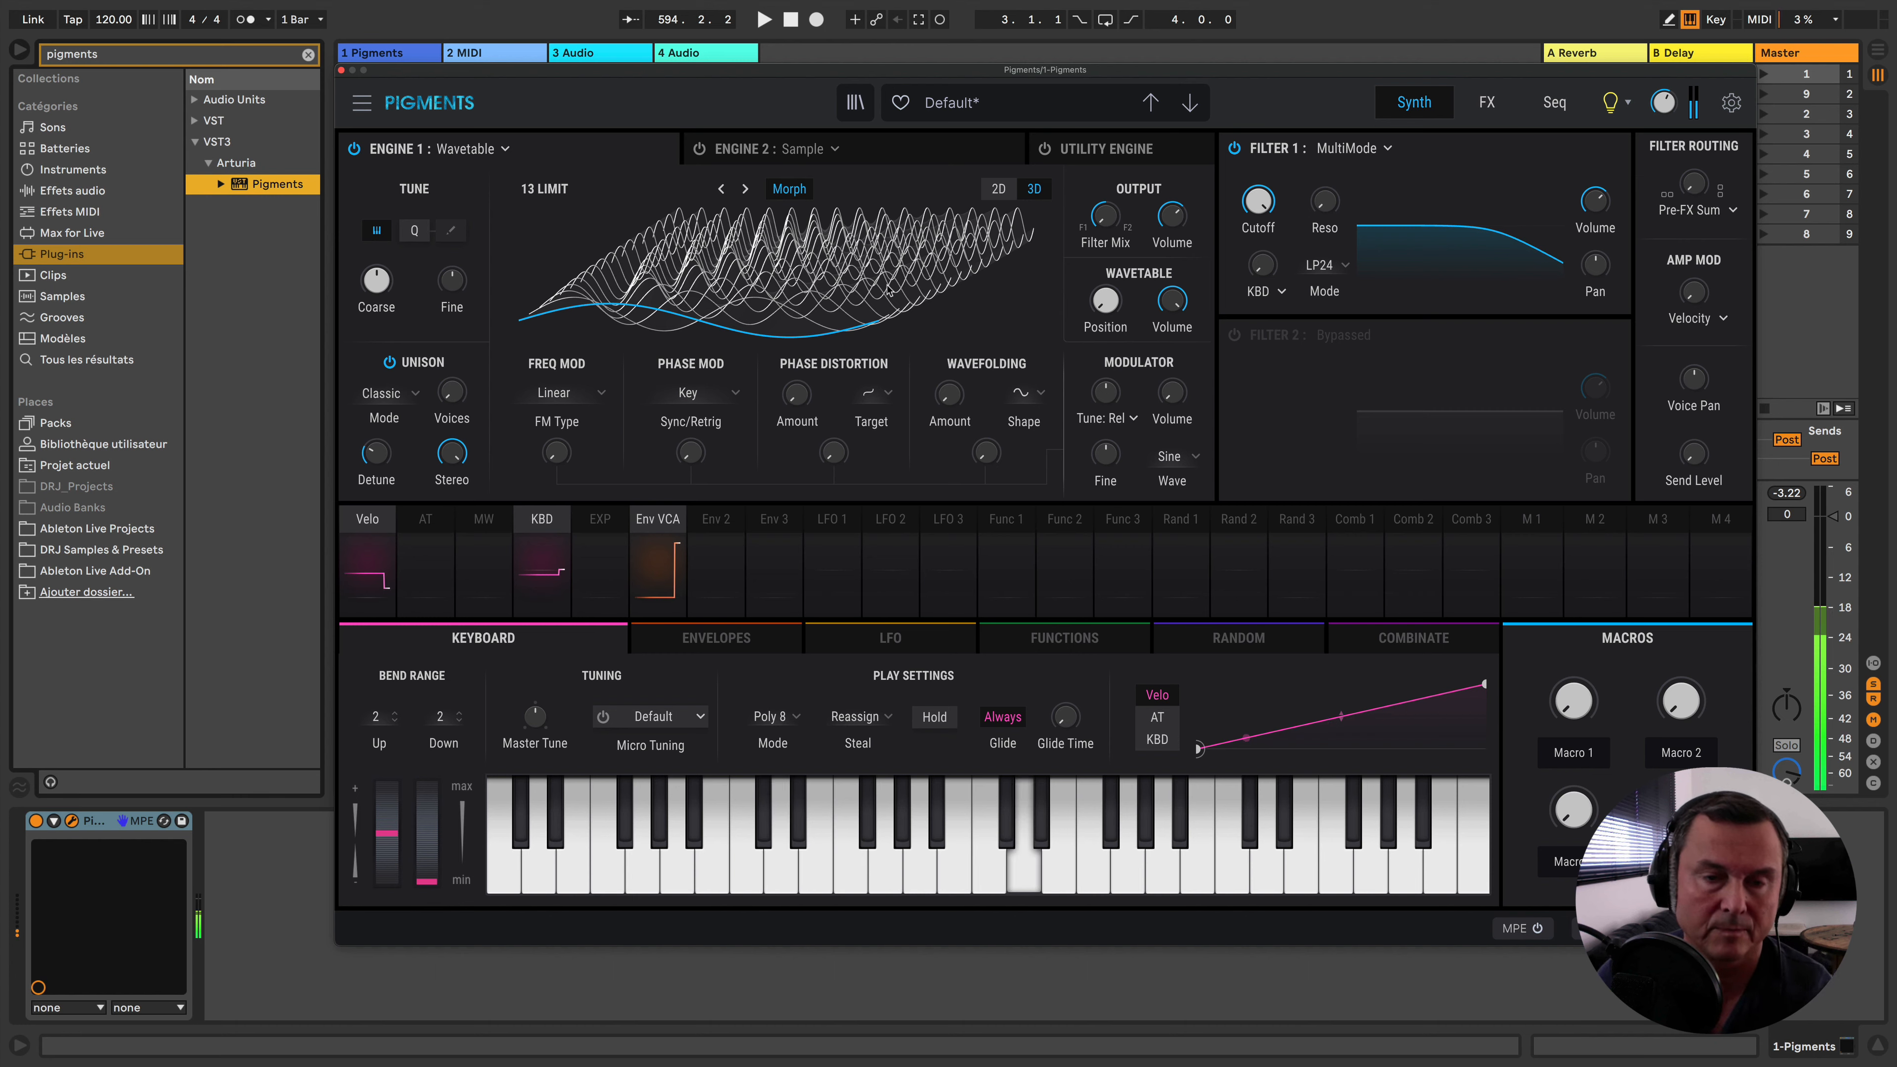
pyautogui.click(746, 190)
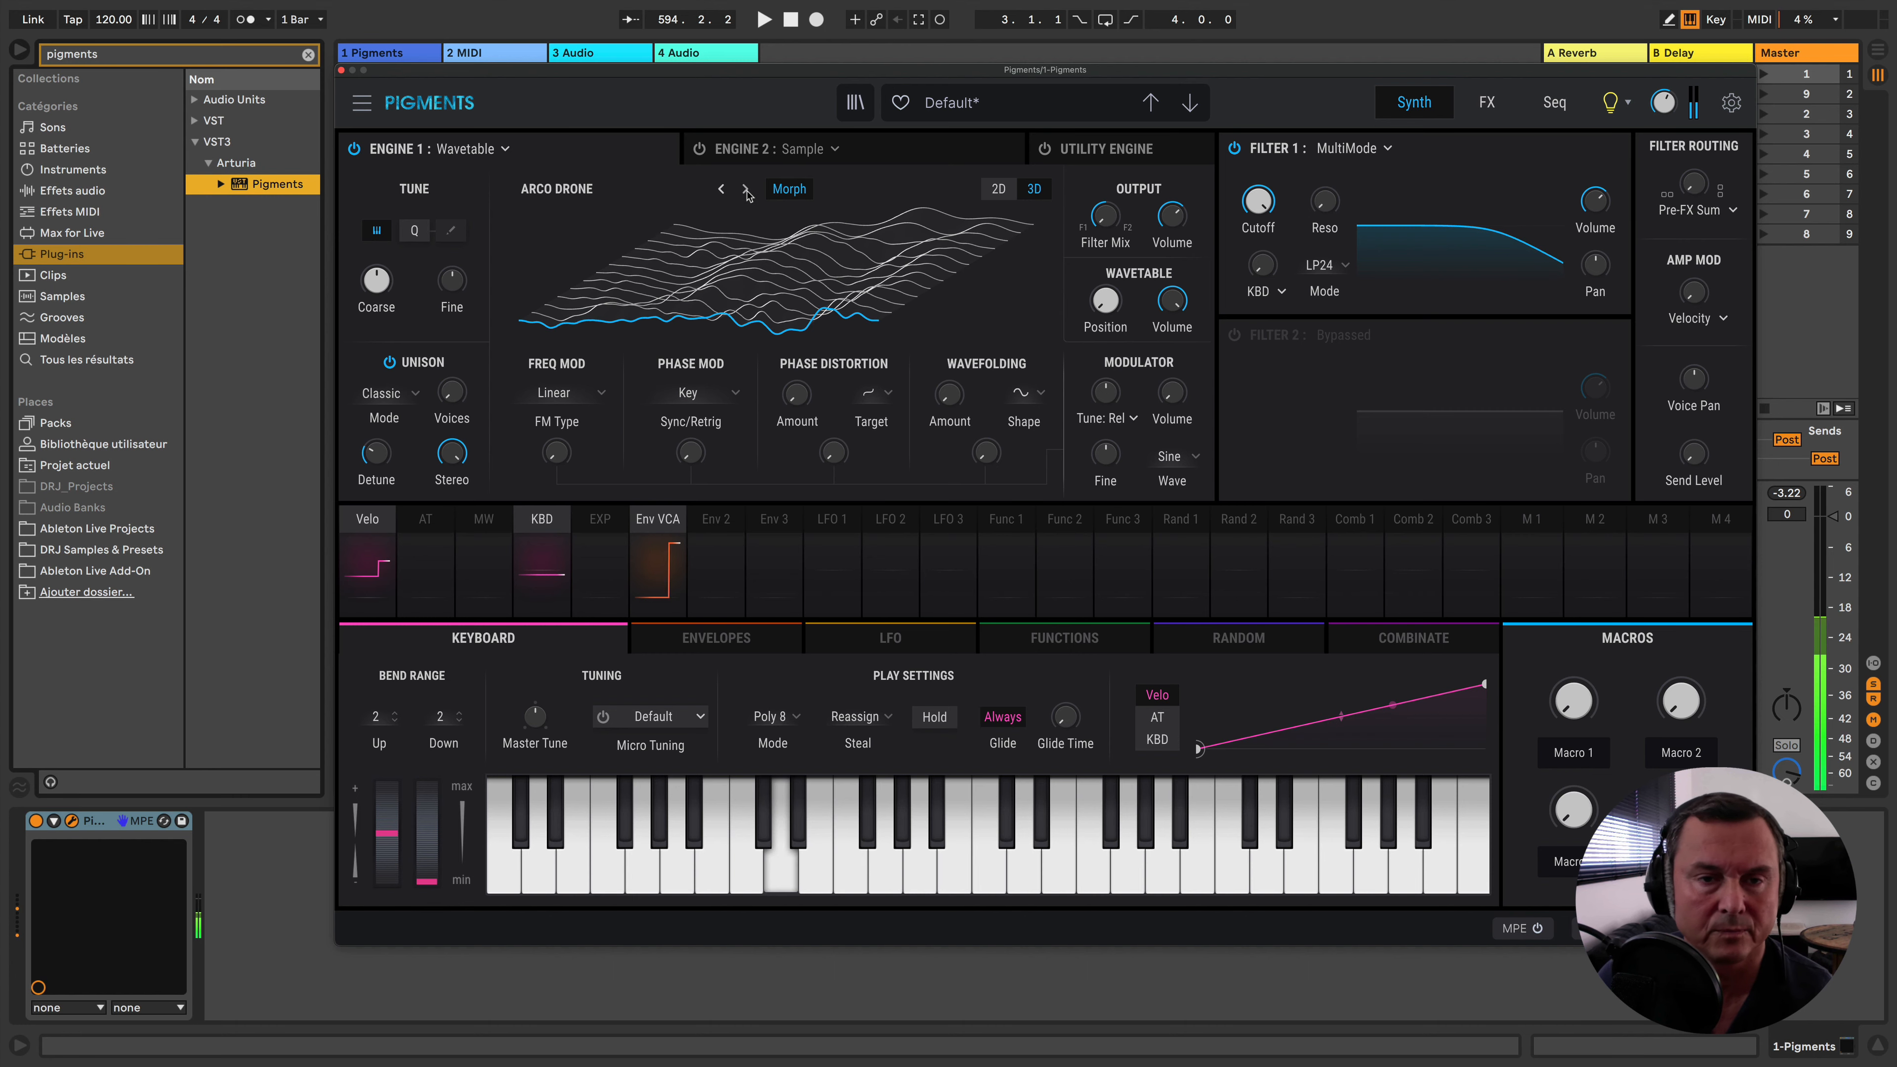
pyautogui.click(745, 190)
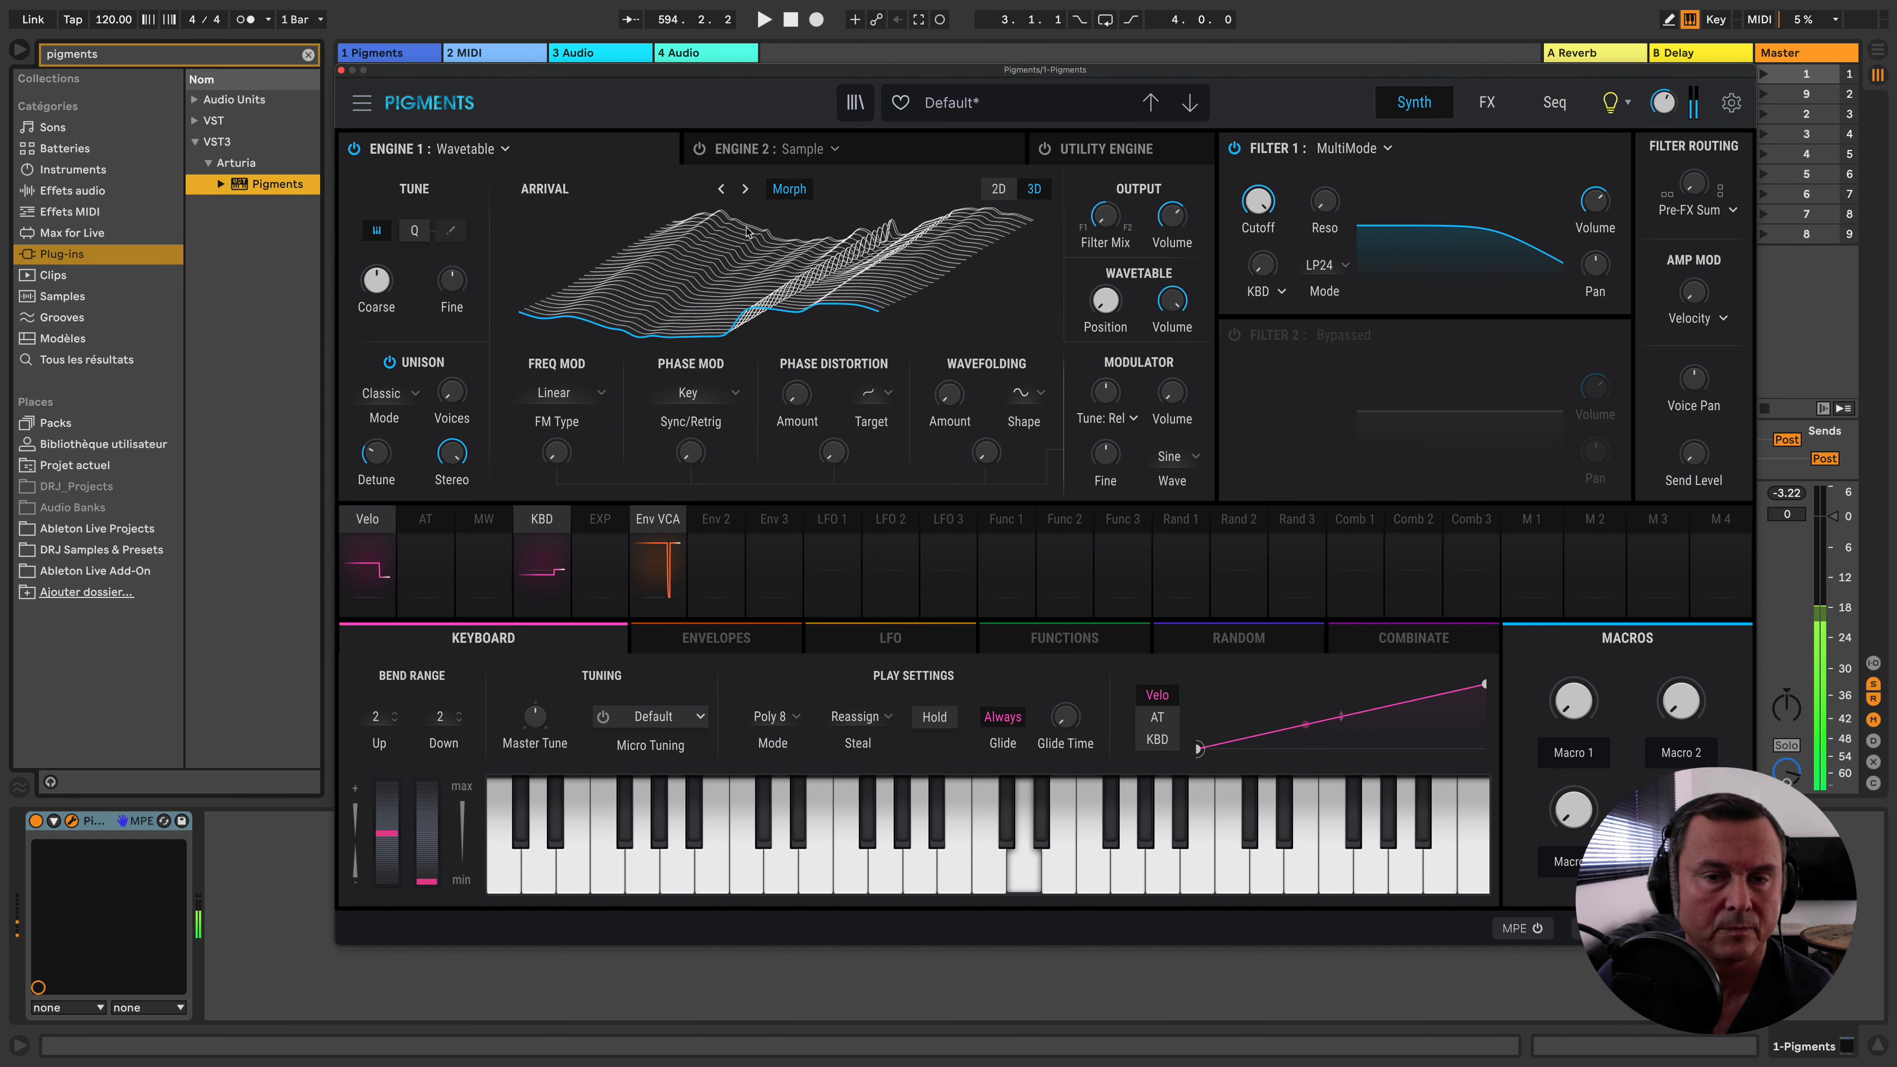
# Modulate Engine 1's wavetable position with LFO 2 at an amount of 0.63
pyautogui.moveTo(1107, 301); pyautogui.dragTo(1106, 368)
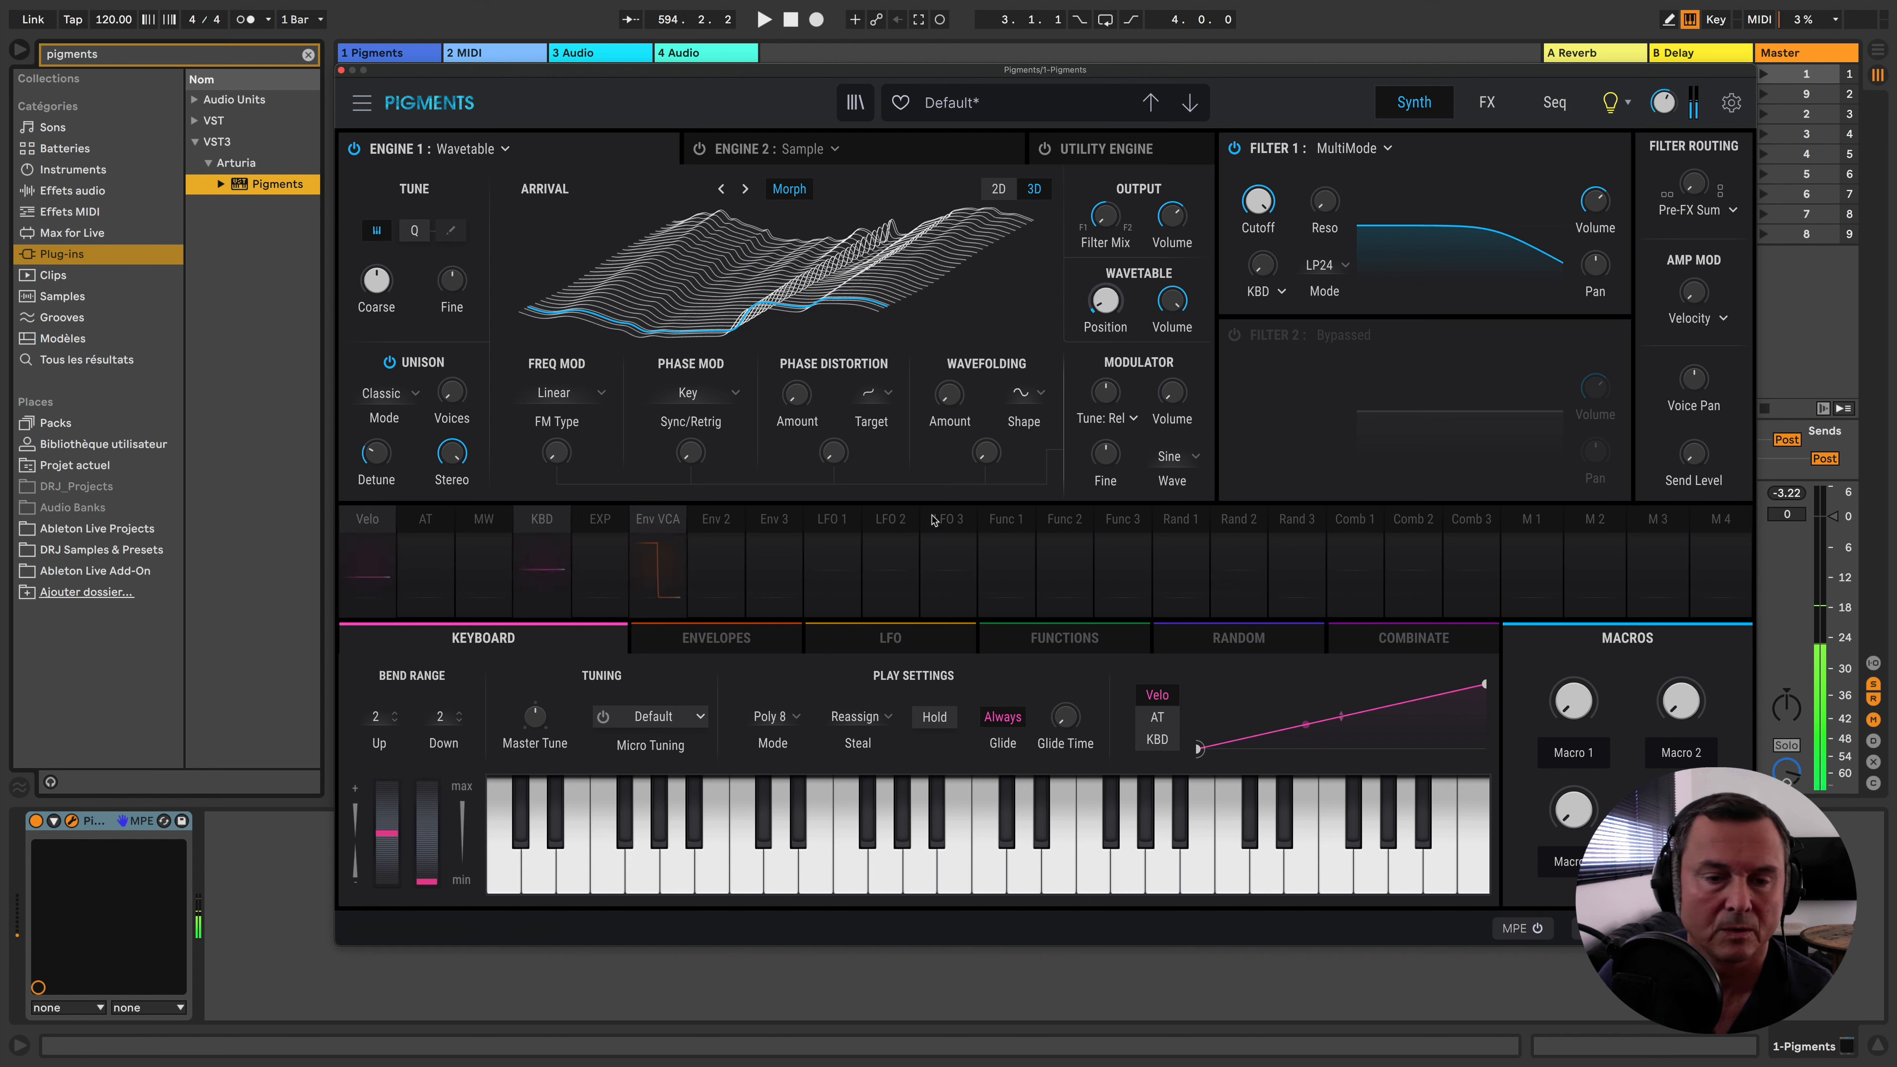
pyautogui.click(889, 527)
pyautogui.moveTo(1105, 290); pyautogui.dragTo(1105, 248)
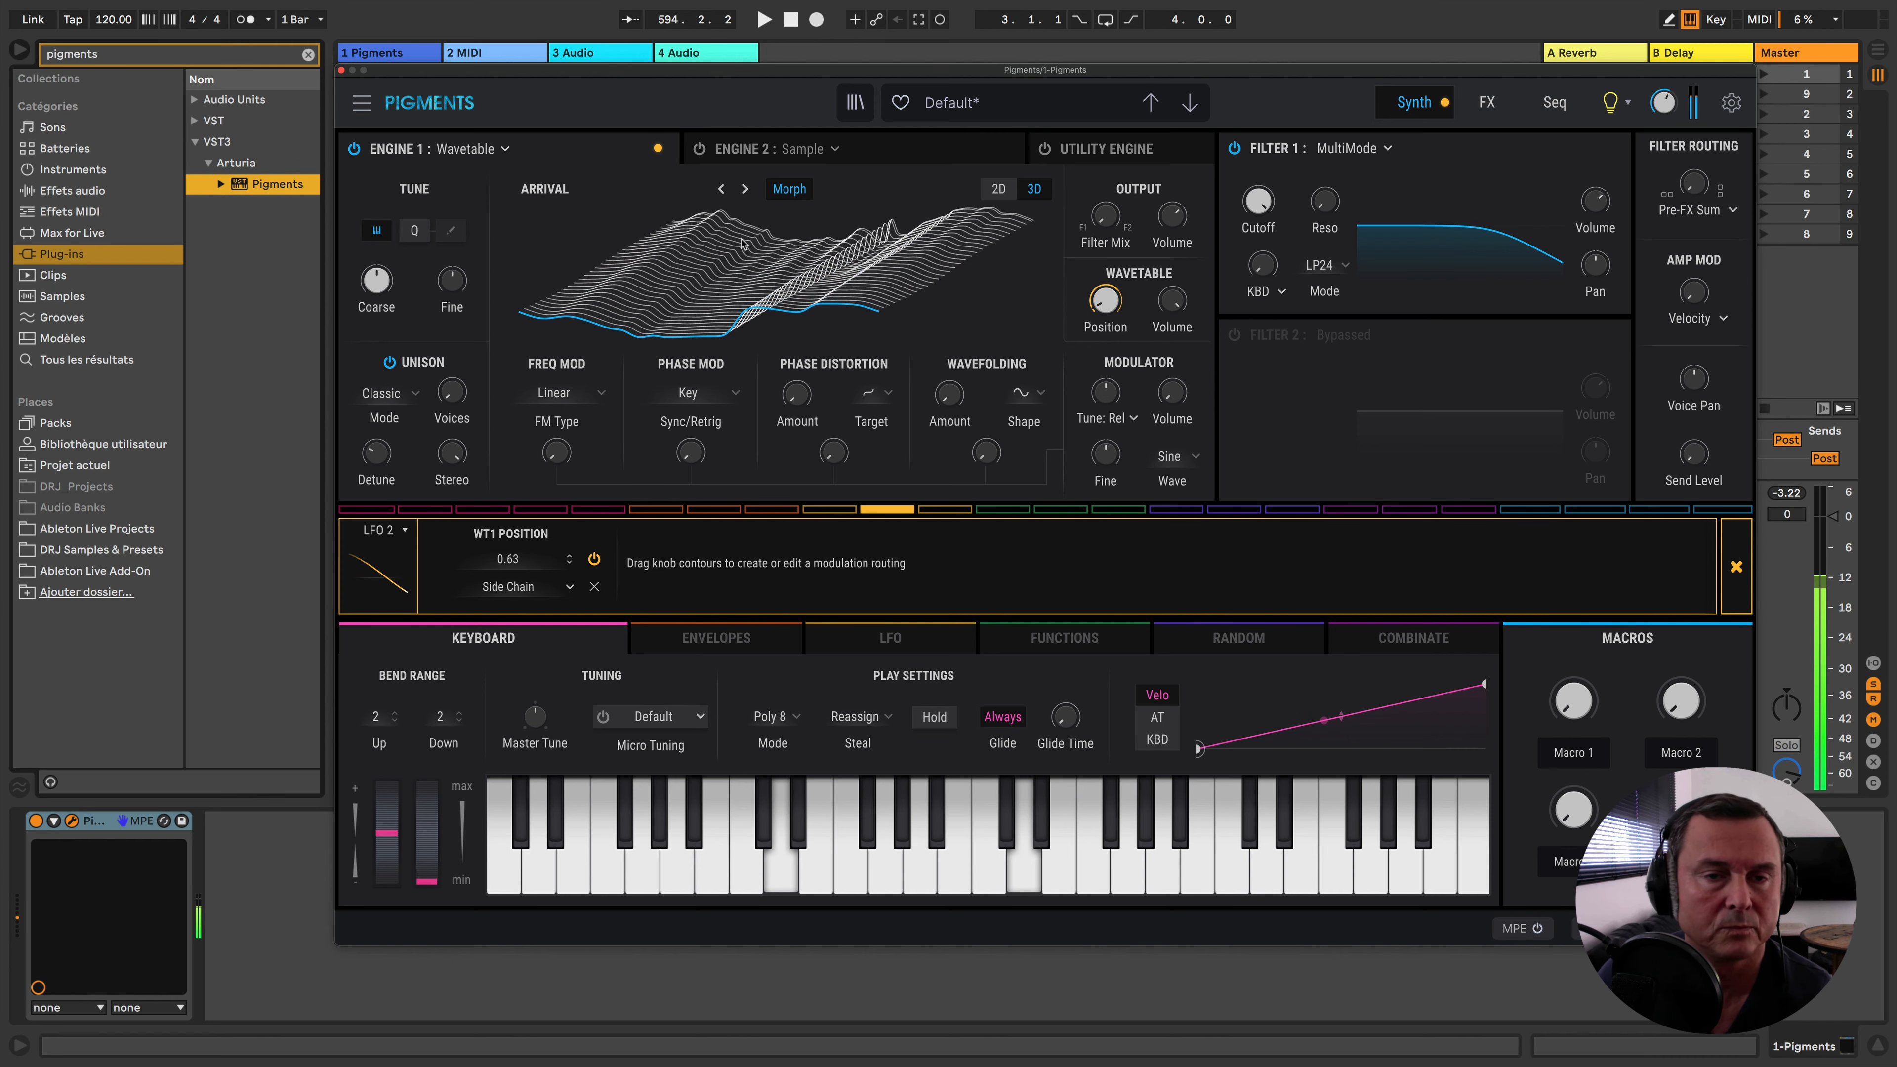
# Audition the Basser, Blown Square and Disruption wavetables in Engine 1 with the position modulation running
pyautogui.click(747, 190)
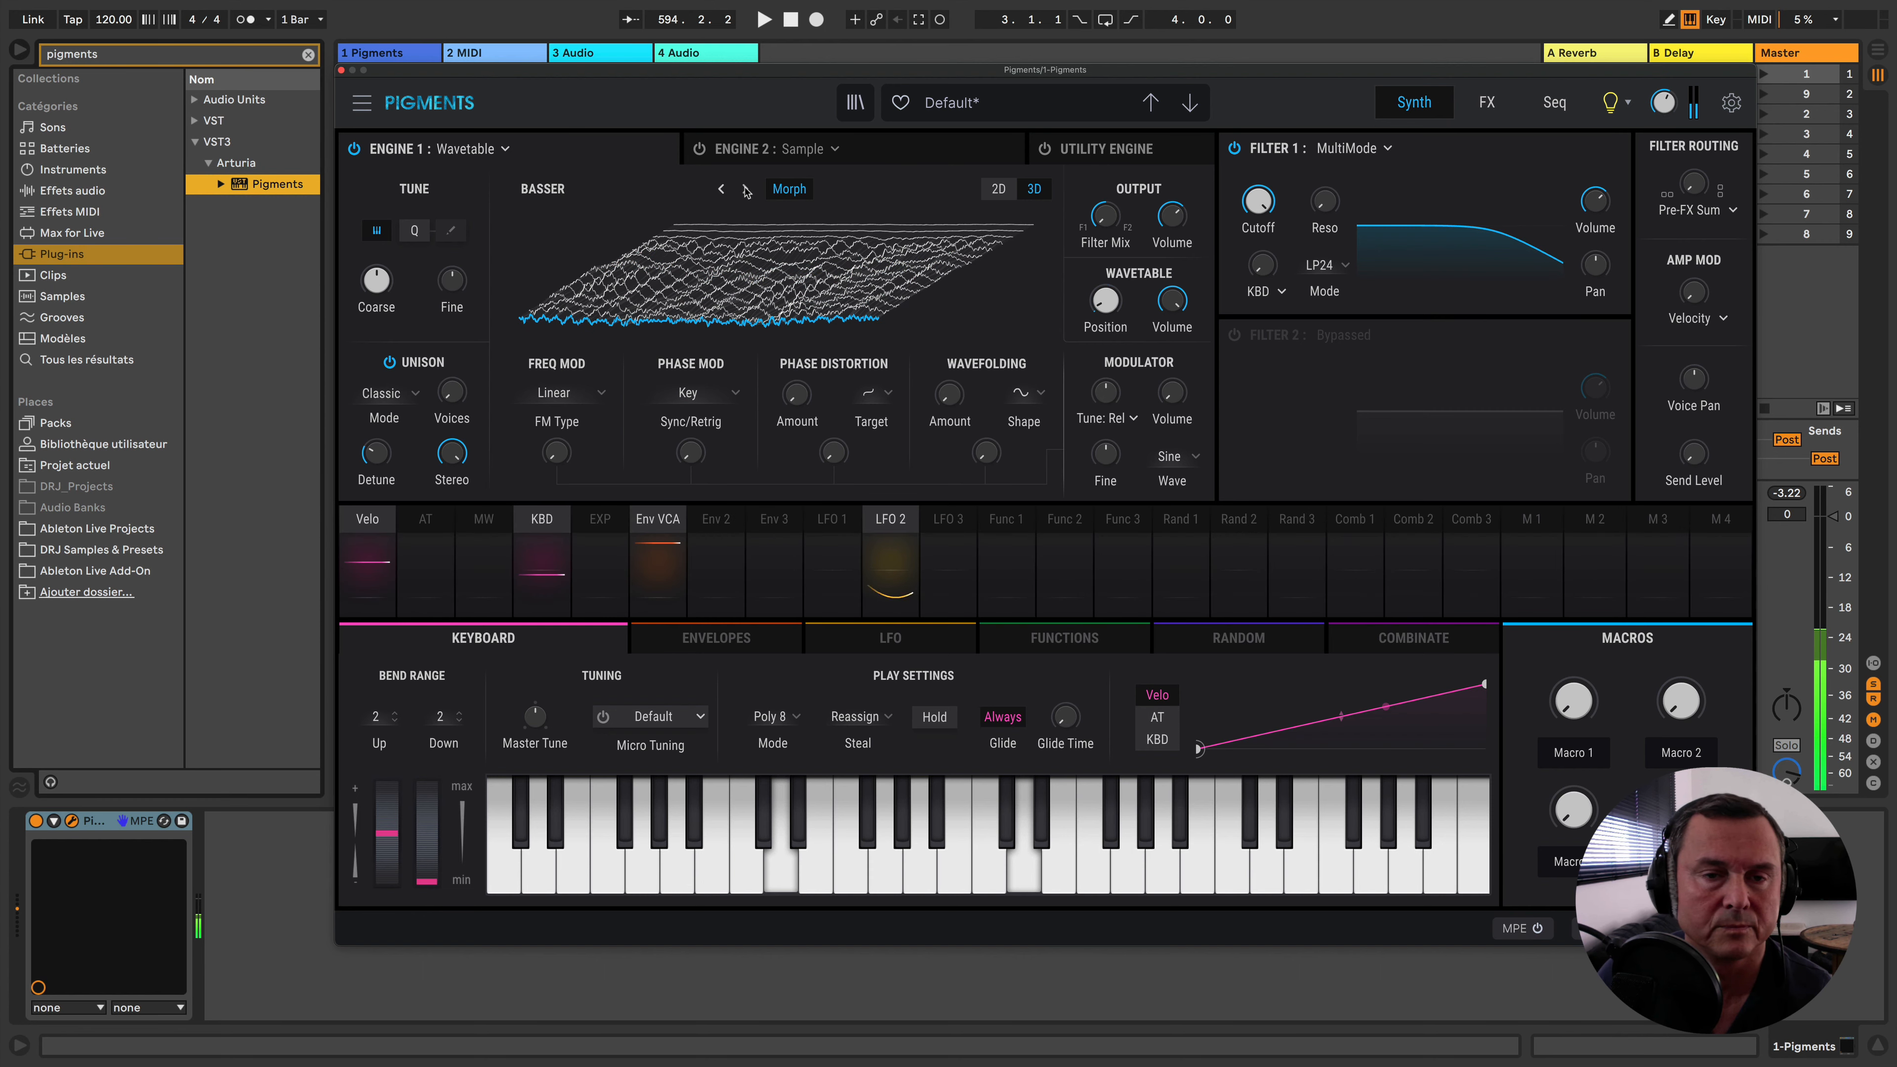
pyautogui.click(746, 189)
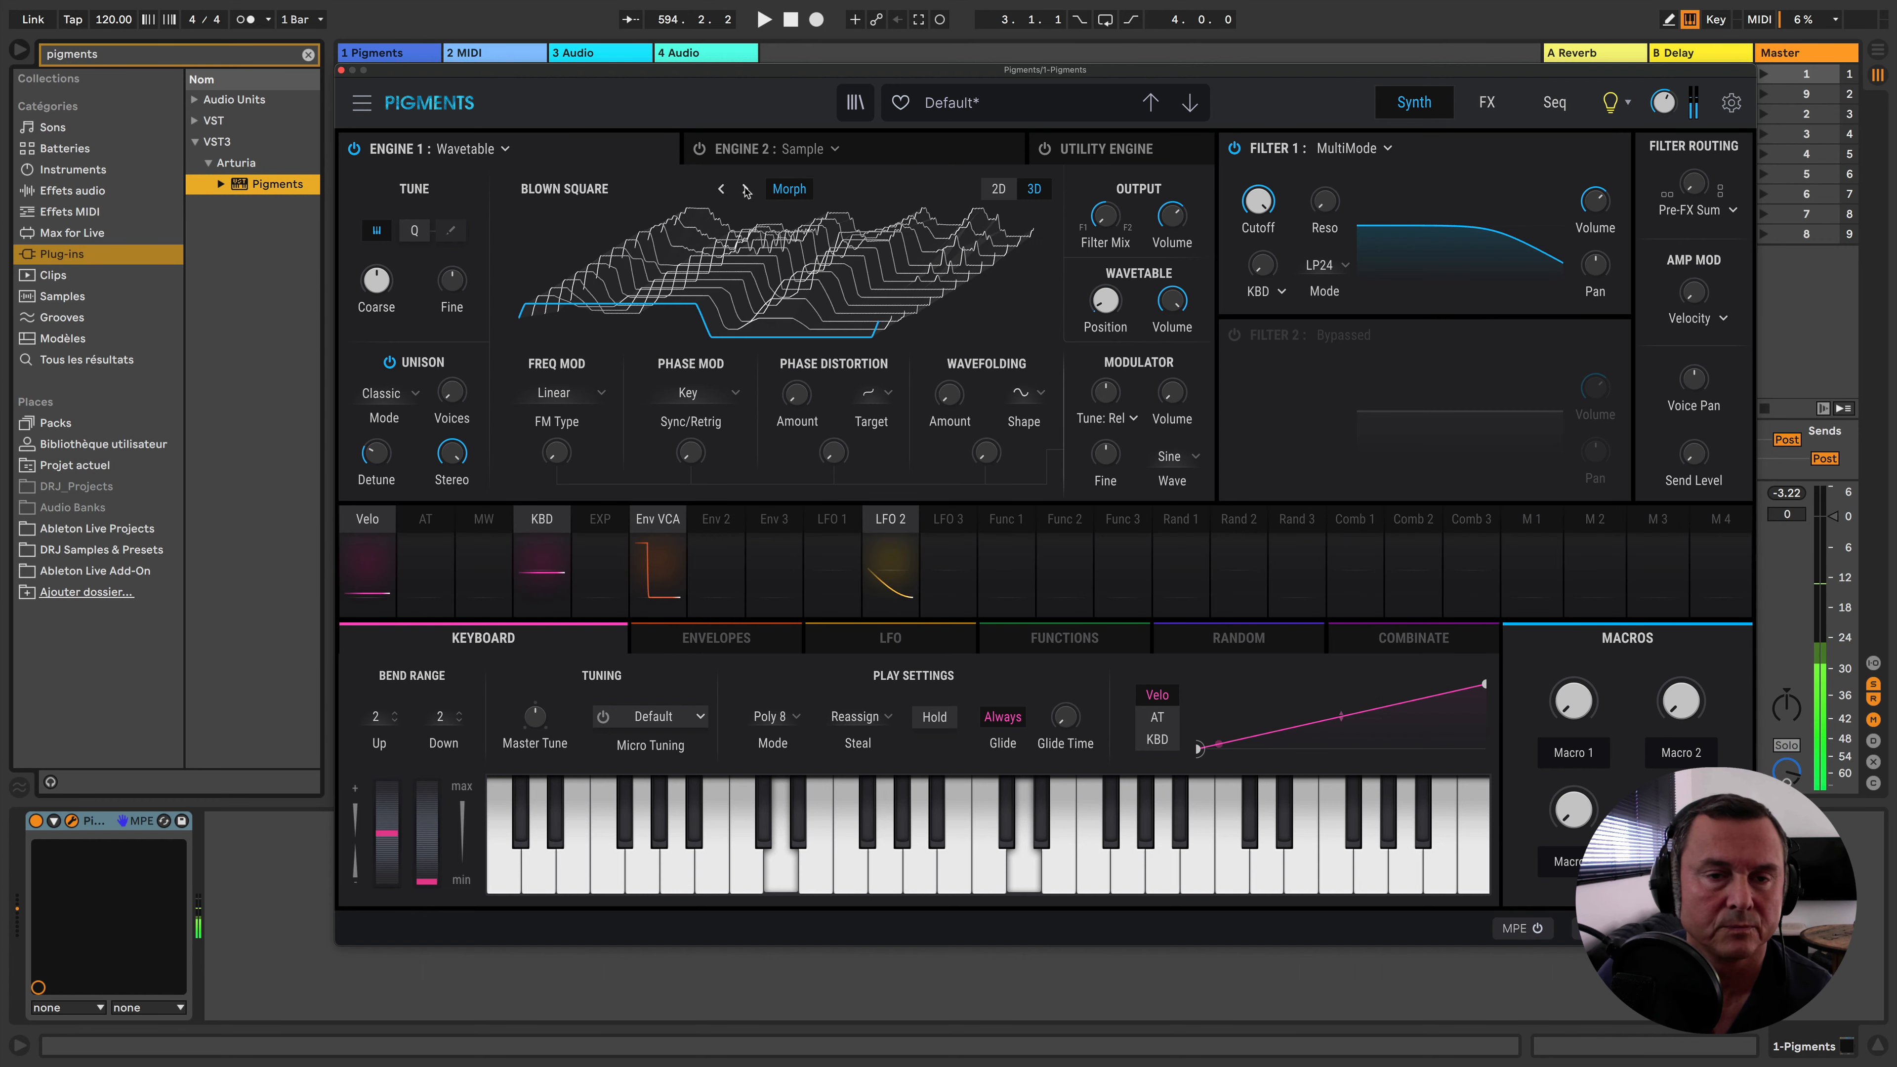
pyautogui.click(597, 193)
pyautogui.scroll(-3, 747, 403)
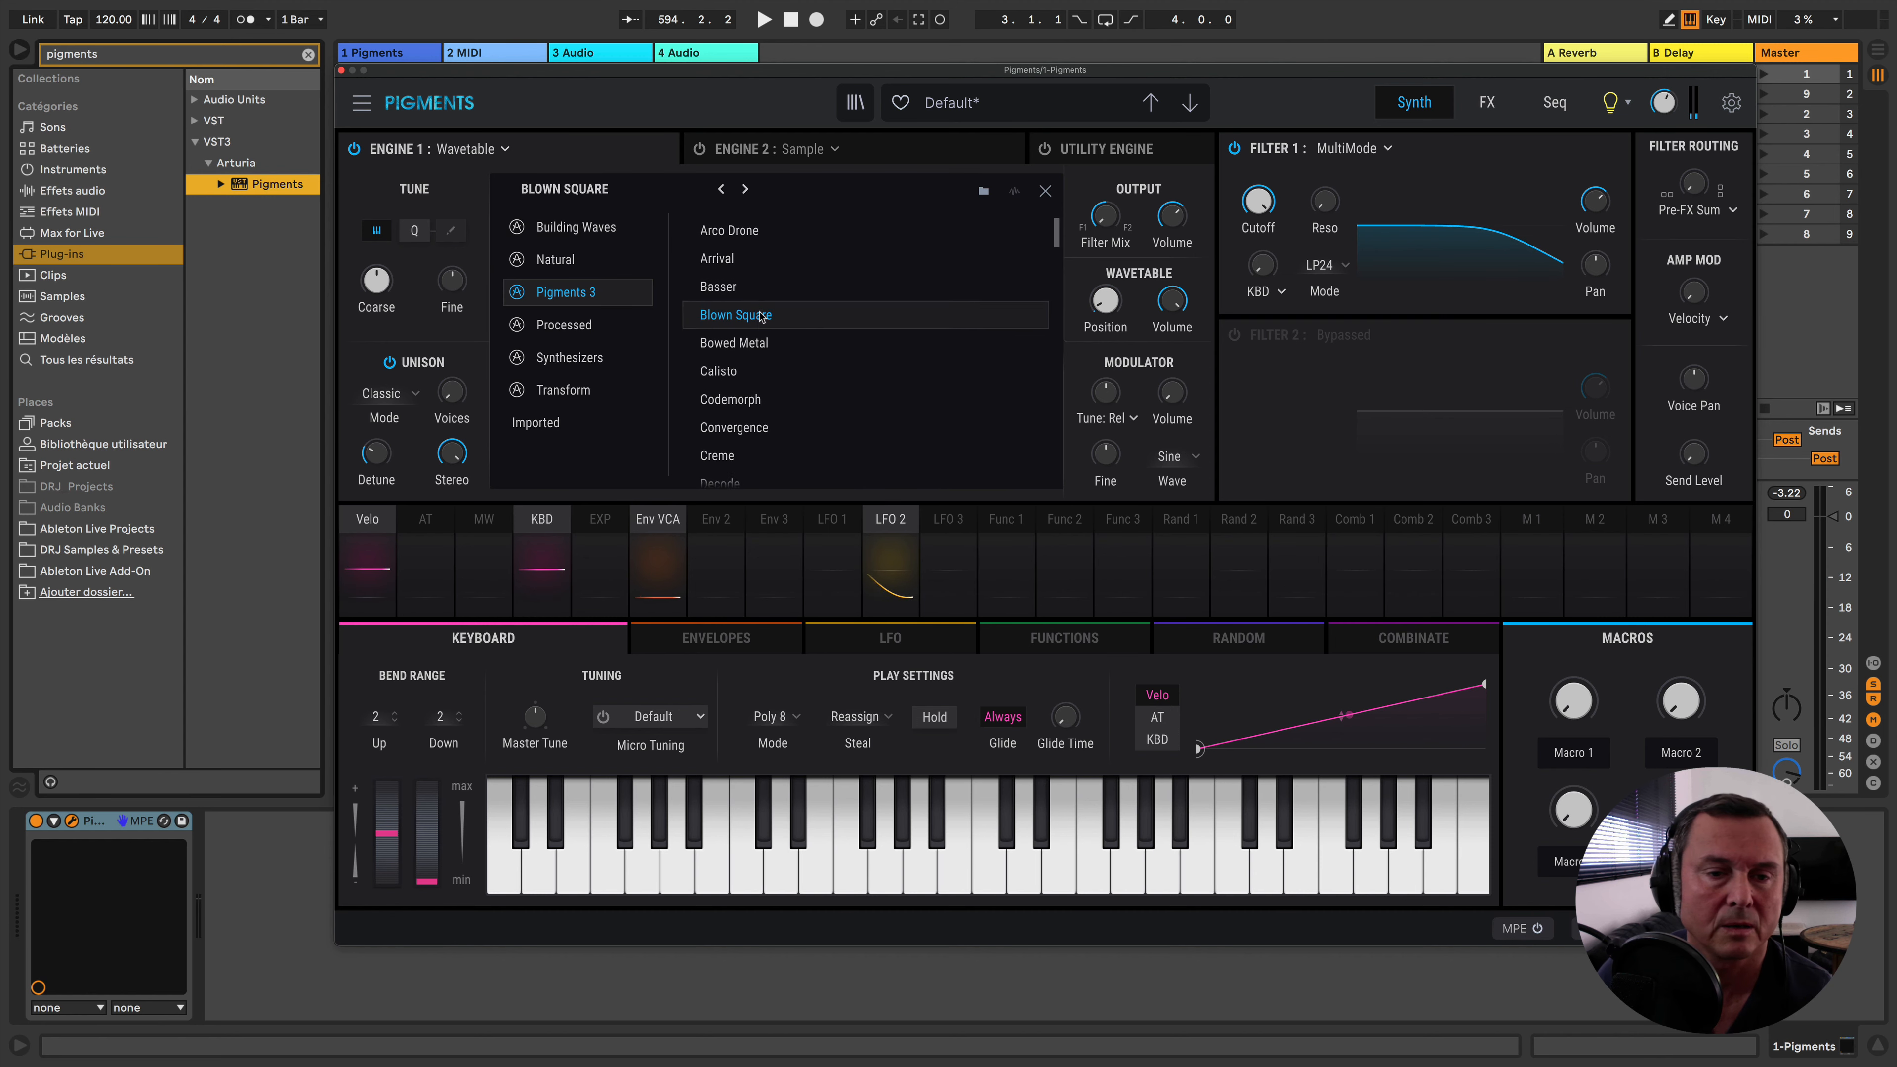
pyautogui.scroll(-5, 749, 407)
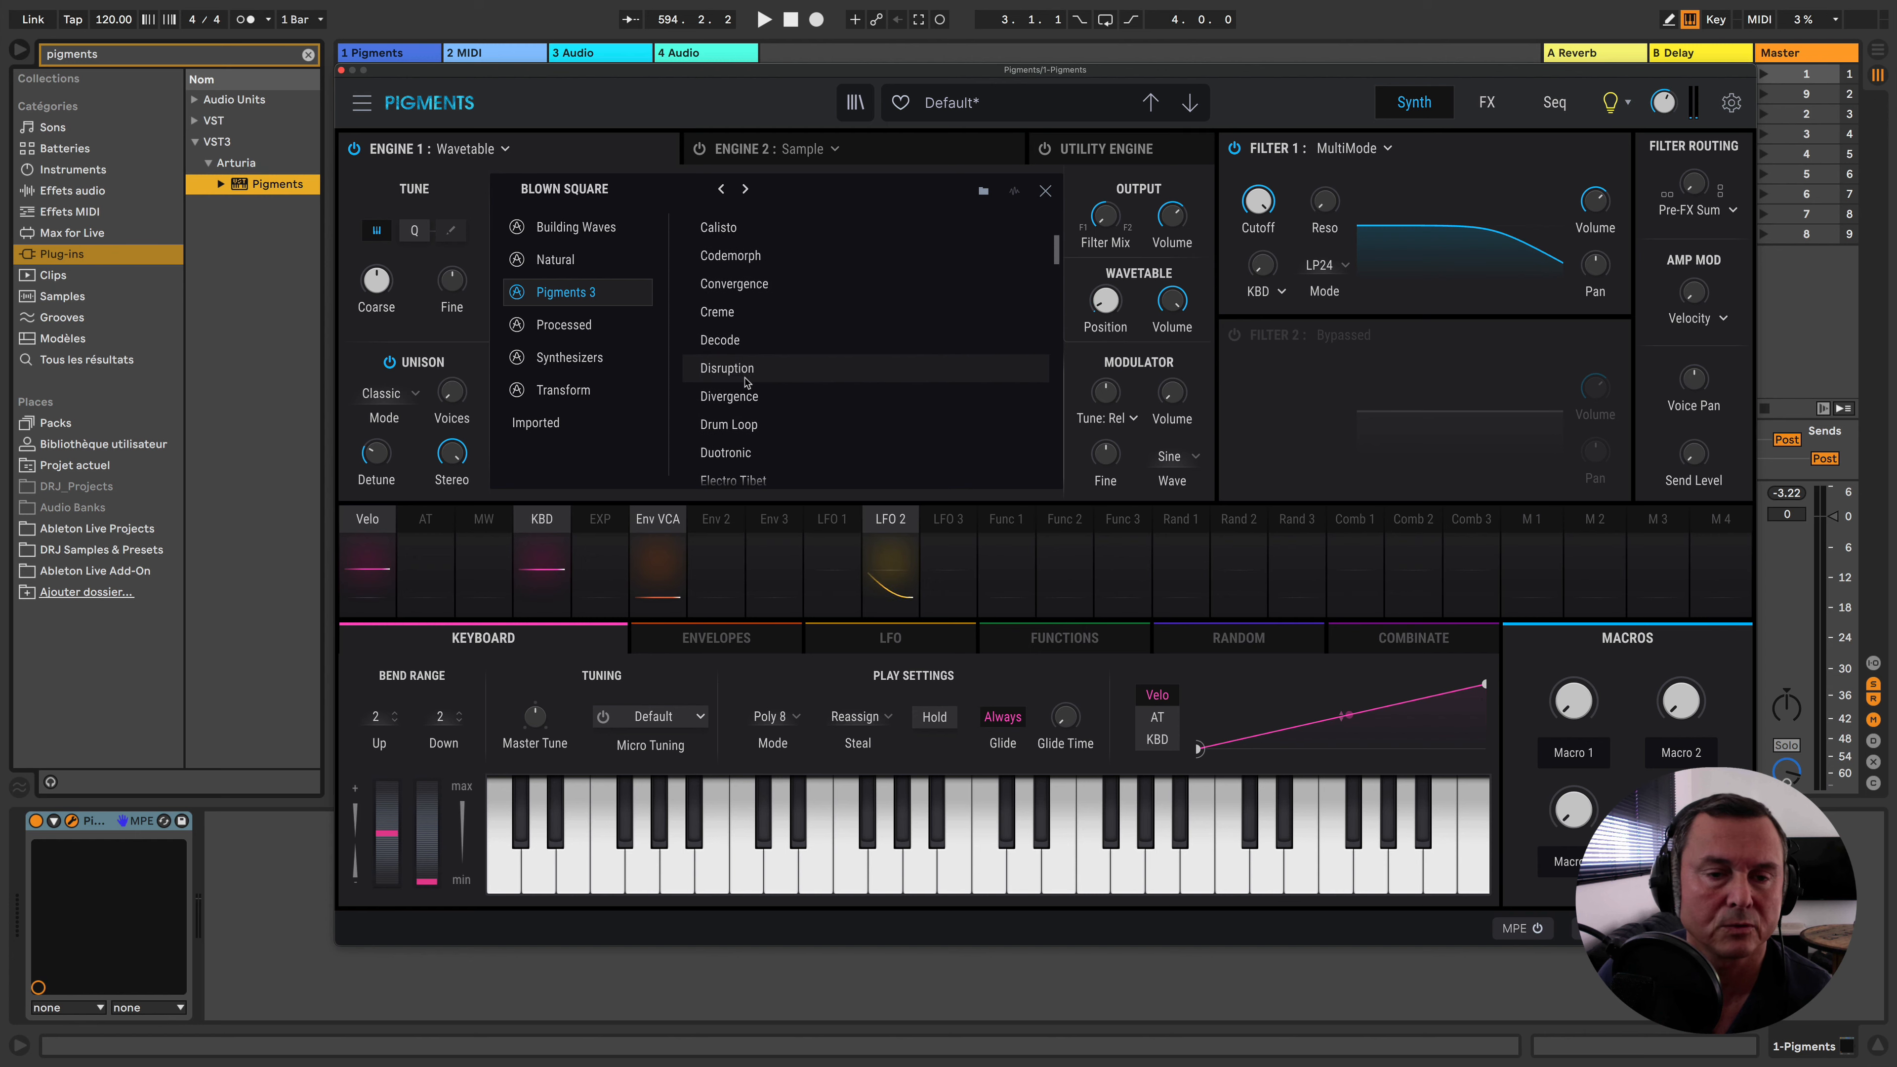
pyautogui.doubleClick(745, 345)
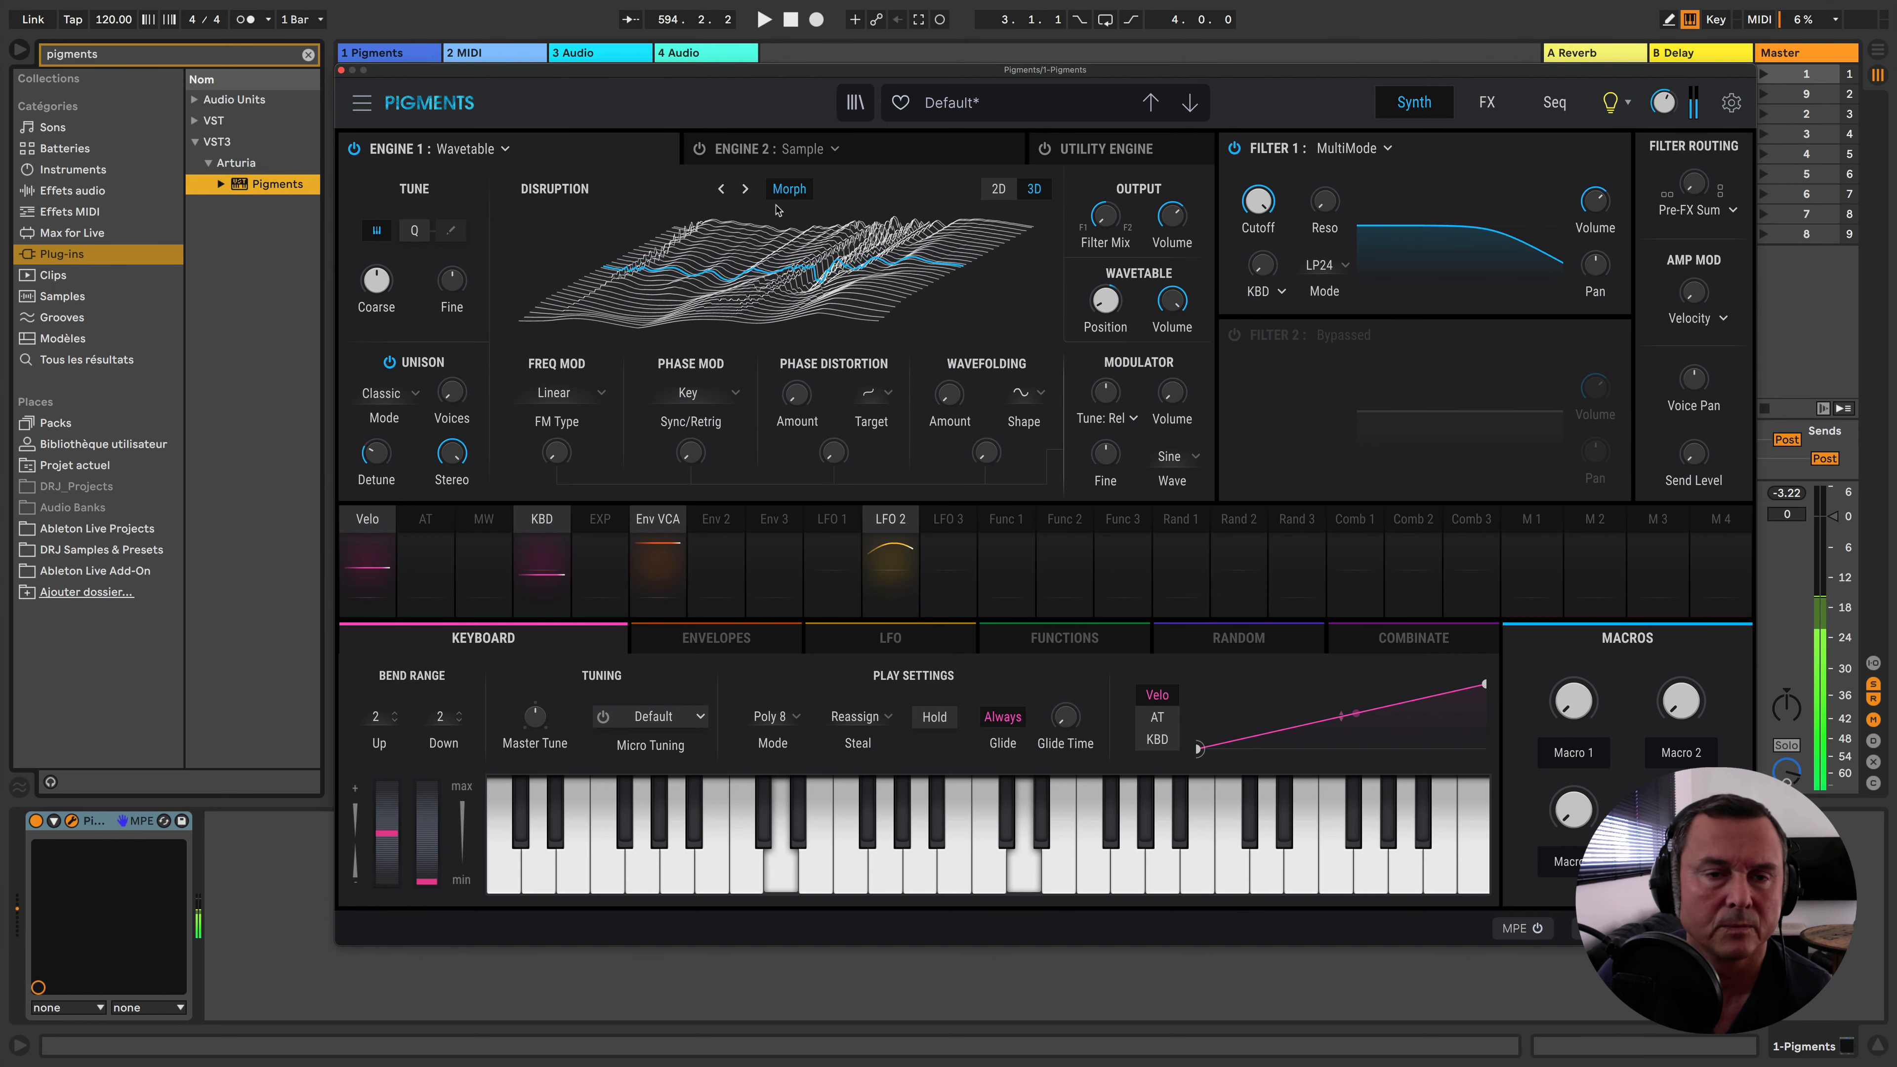
# Load the Drum Loop wavetable from the Pigments 3 category into Engine 1
pyautogui.click(696, 195)
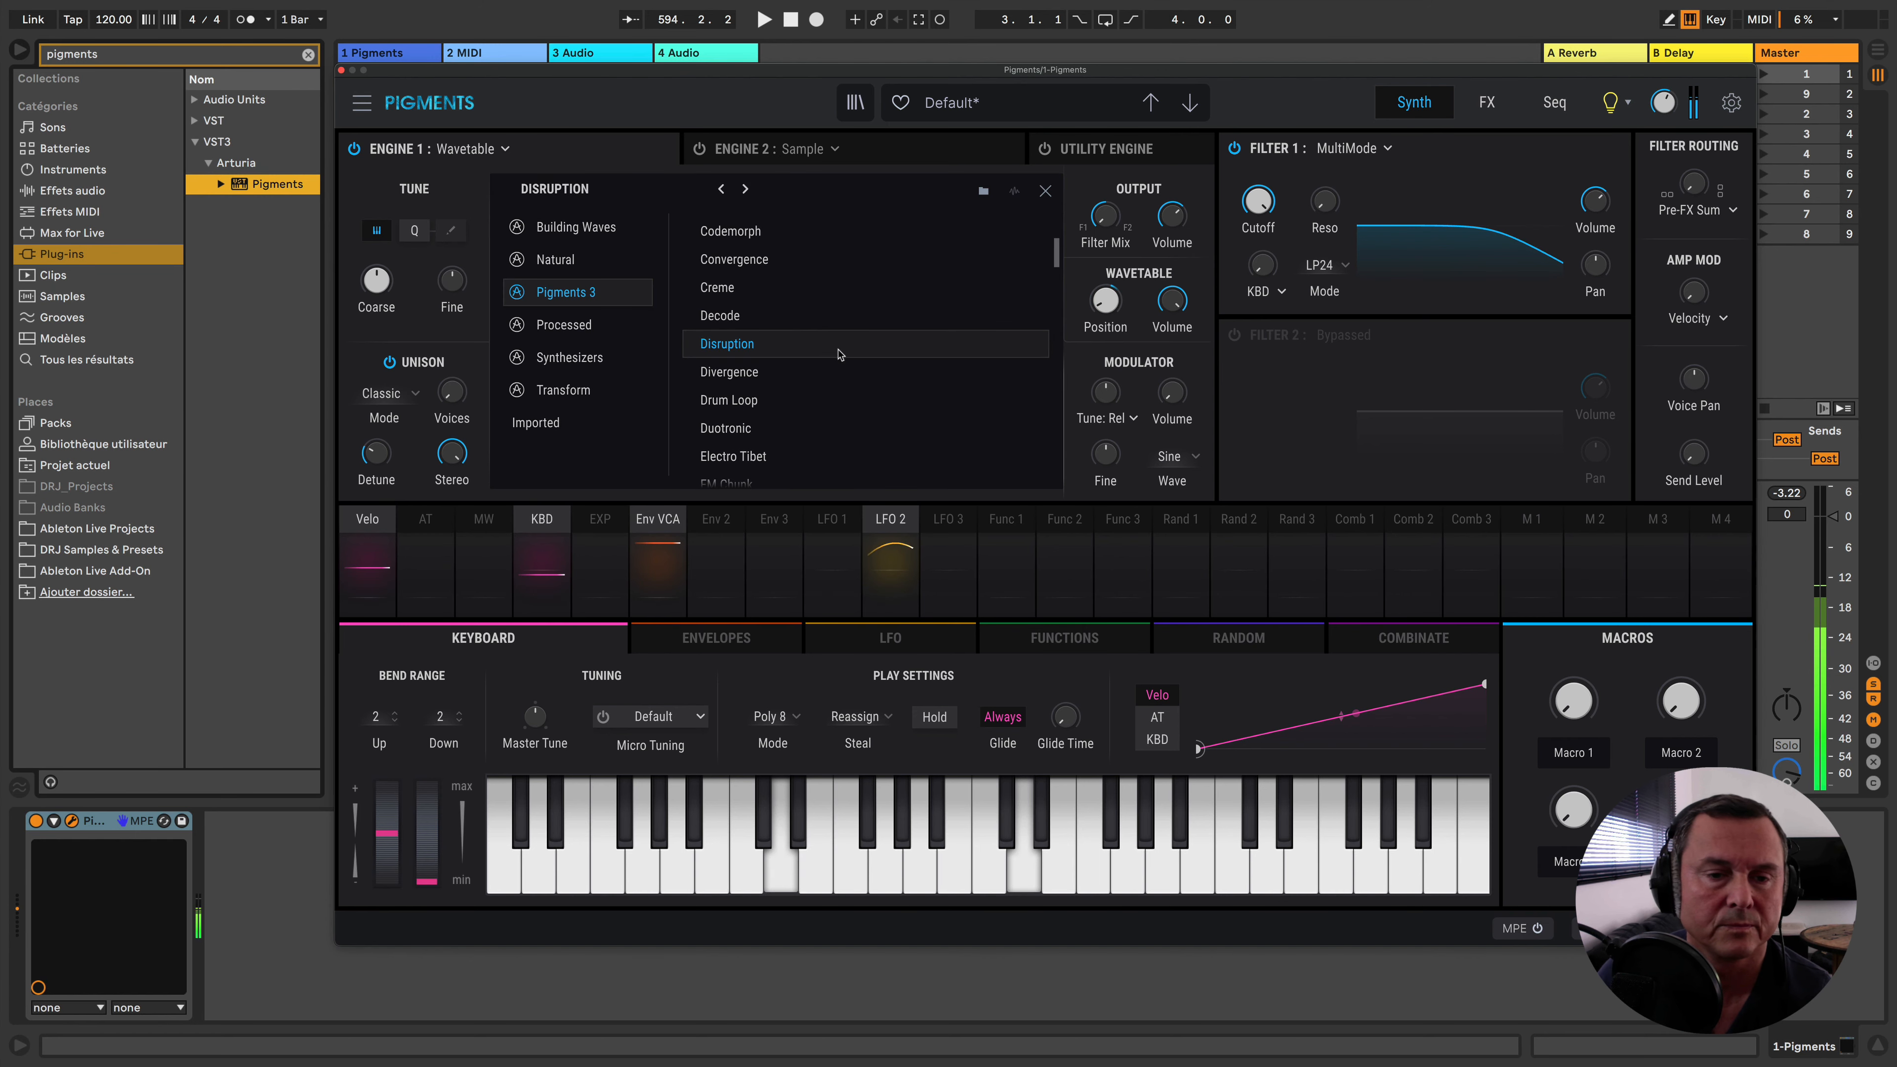
pyautogui.click(782, 370)
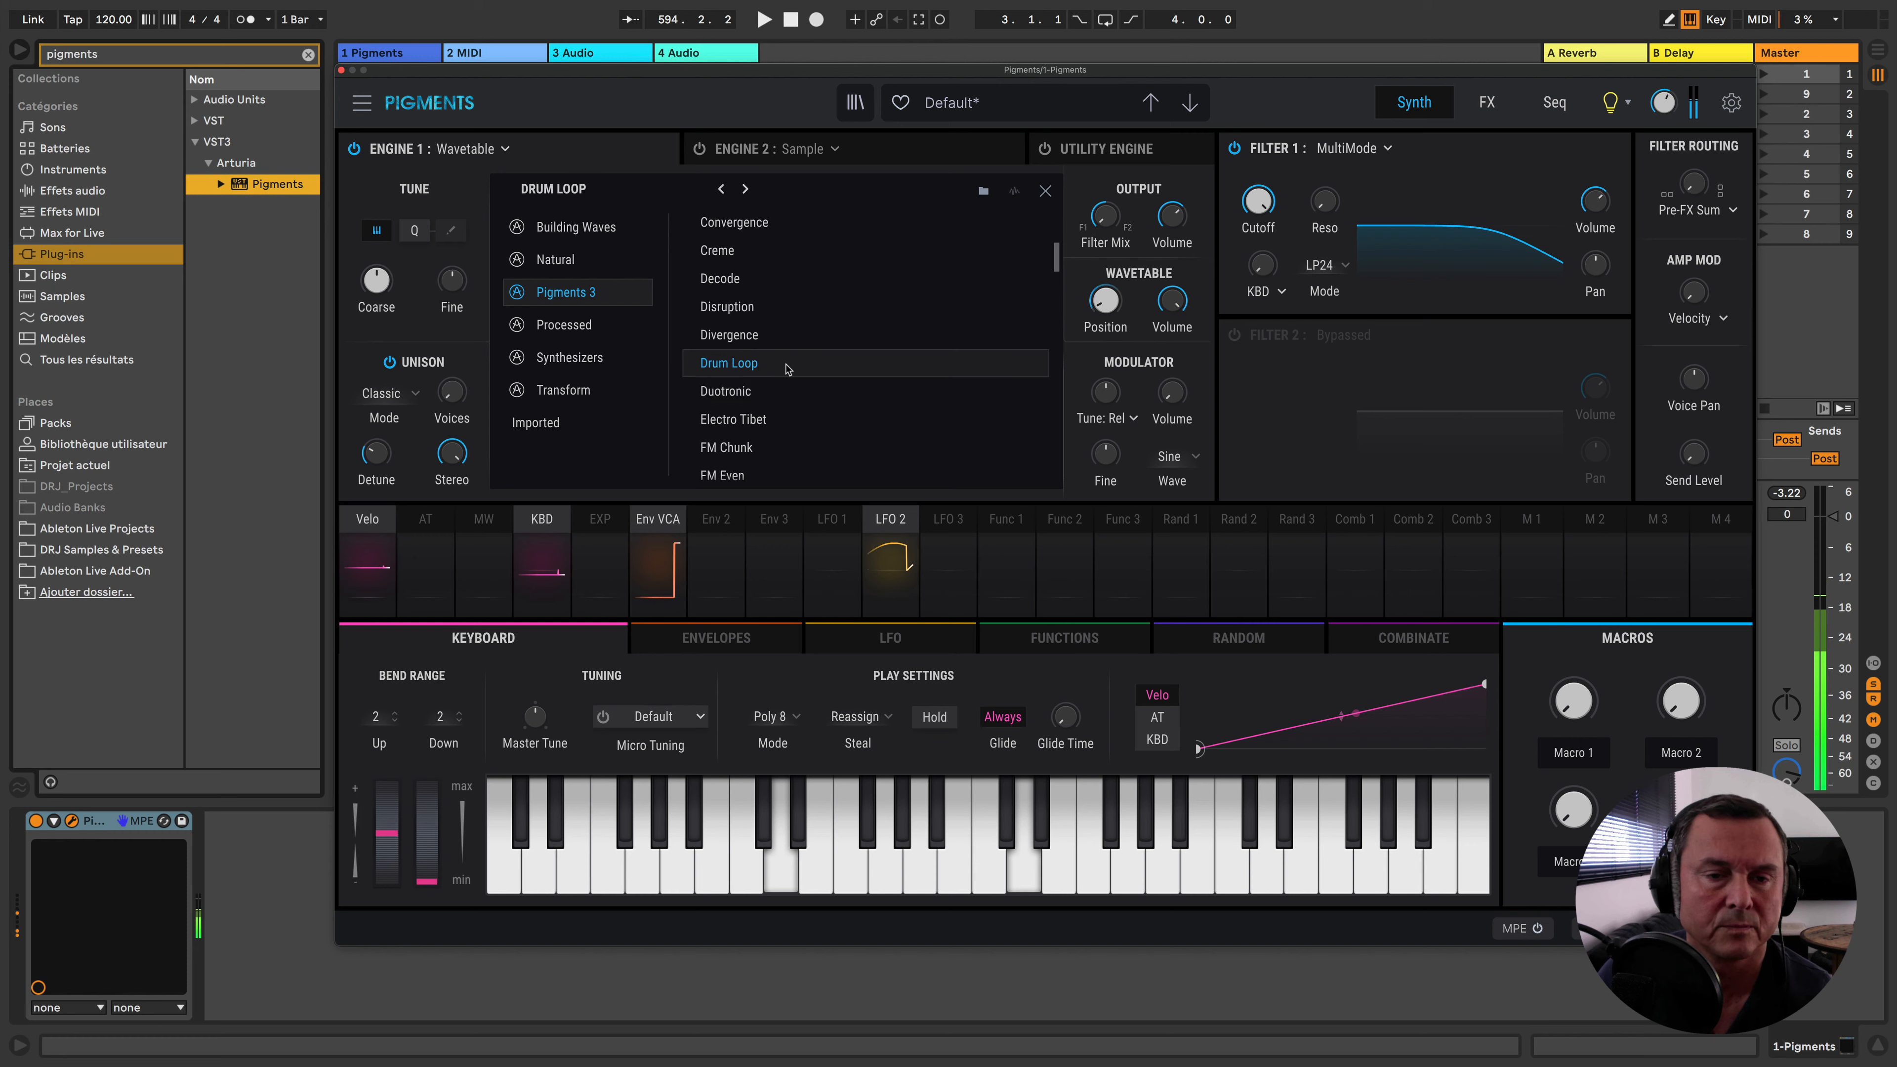
pyautogui.doubleClick(785, 366)
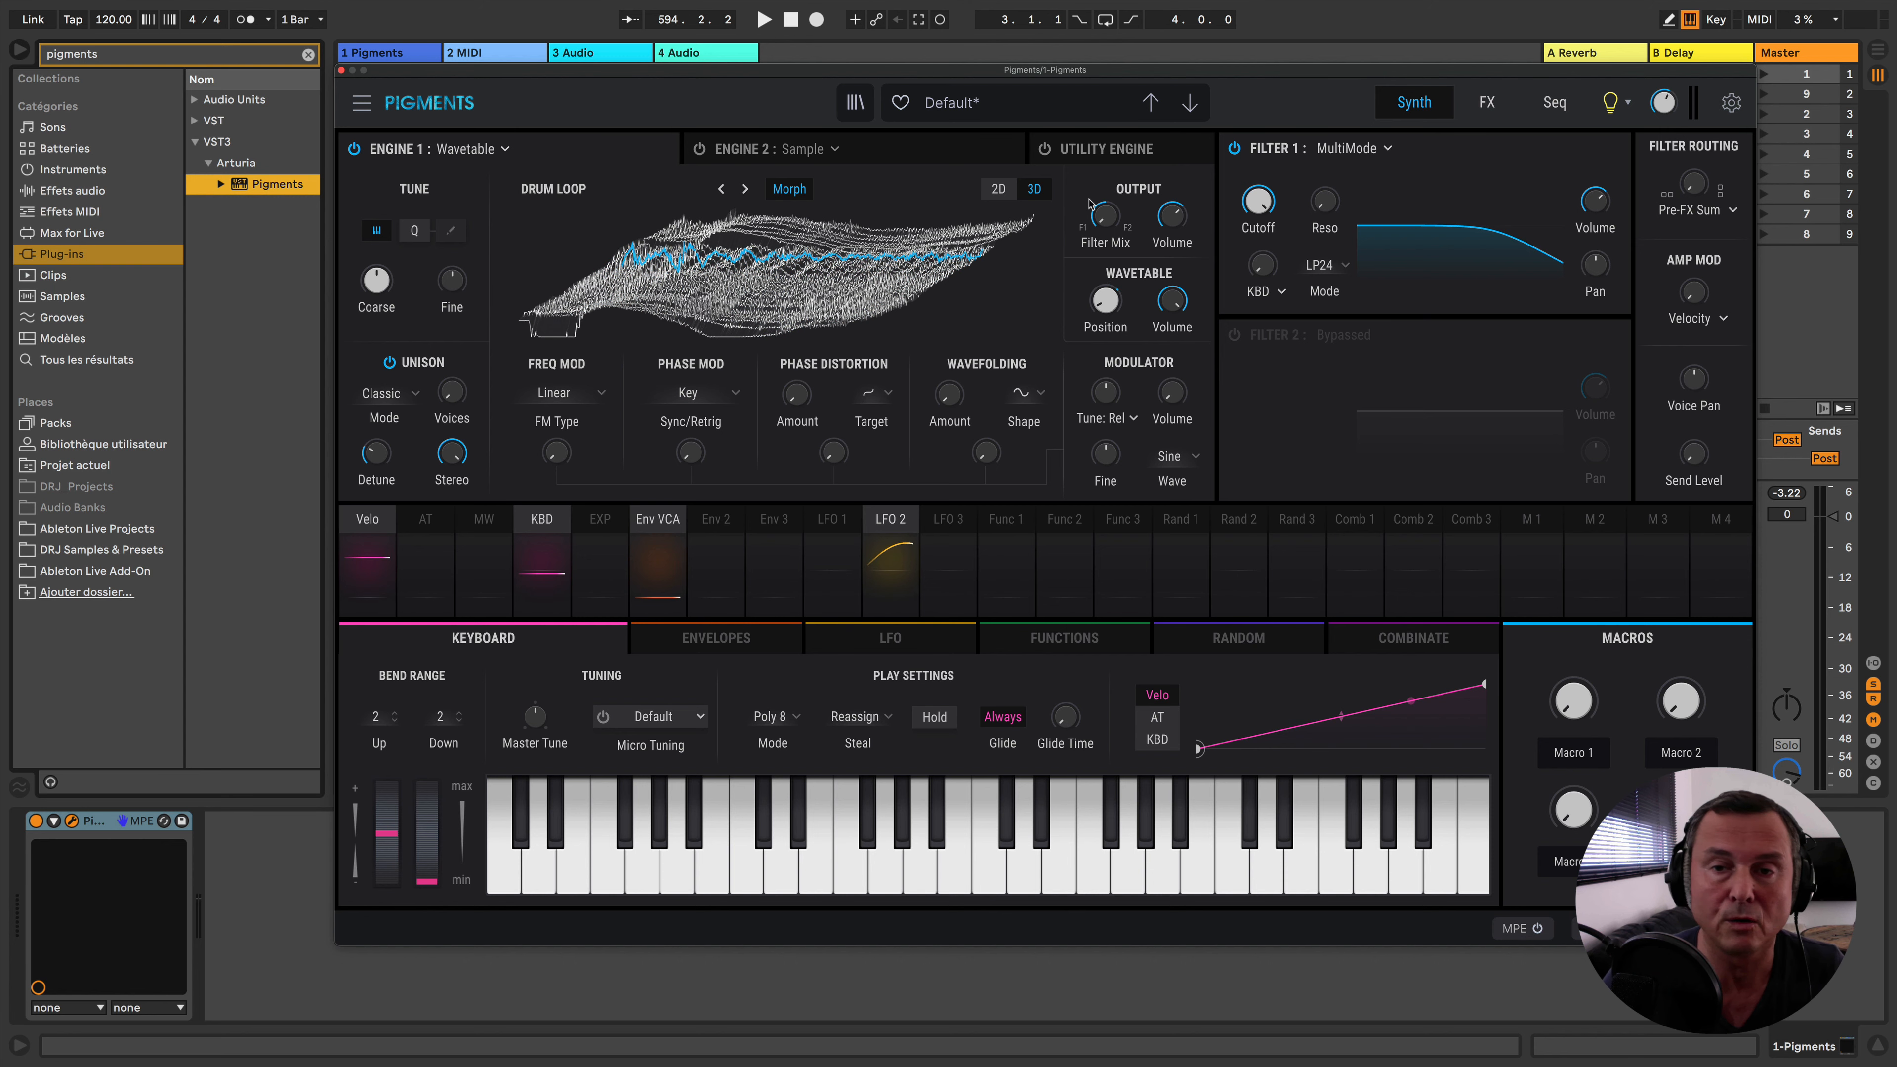
# Turn Engine 1's Filter Mix to 1% F1 and 99% F2, and return it to Filter 1
pyautogui.moveTo(1107, 219)
pyautogui.moveTo(1107, 219); pyautogui.dragTo(1108, 149)
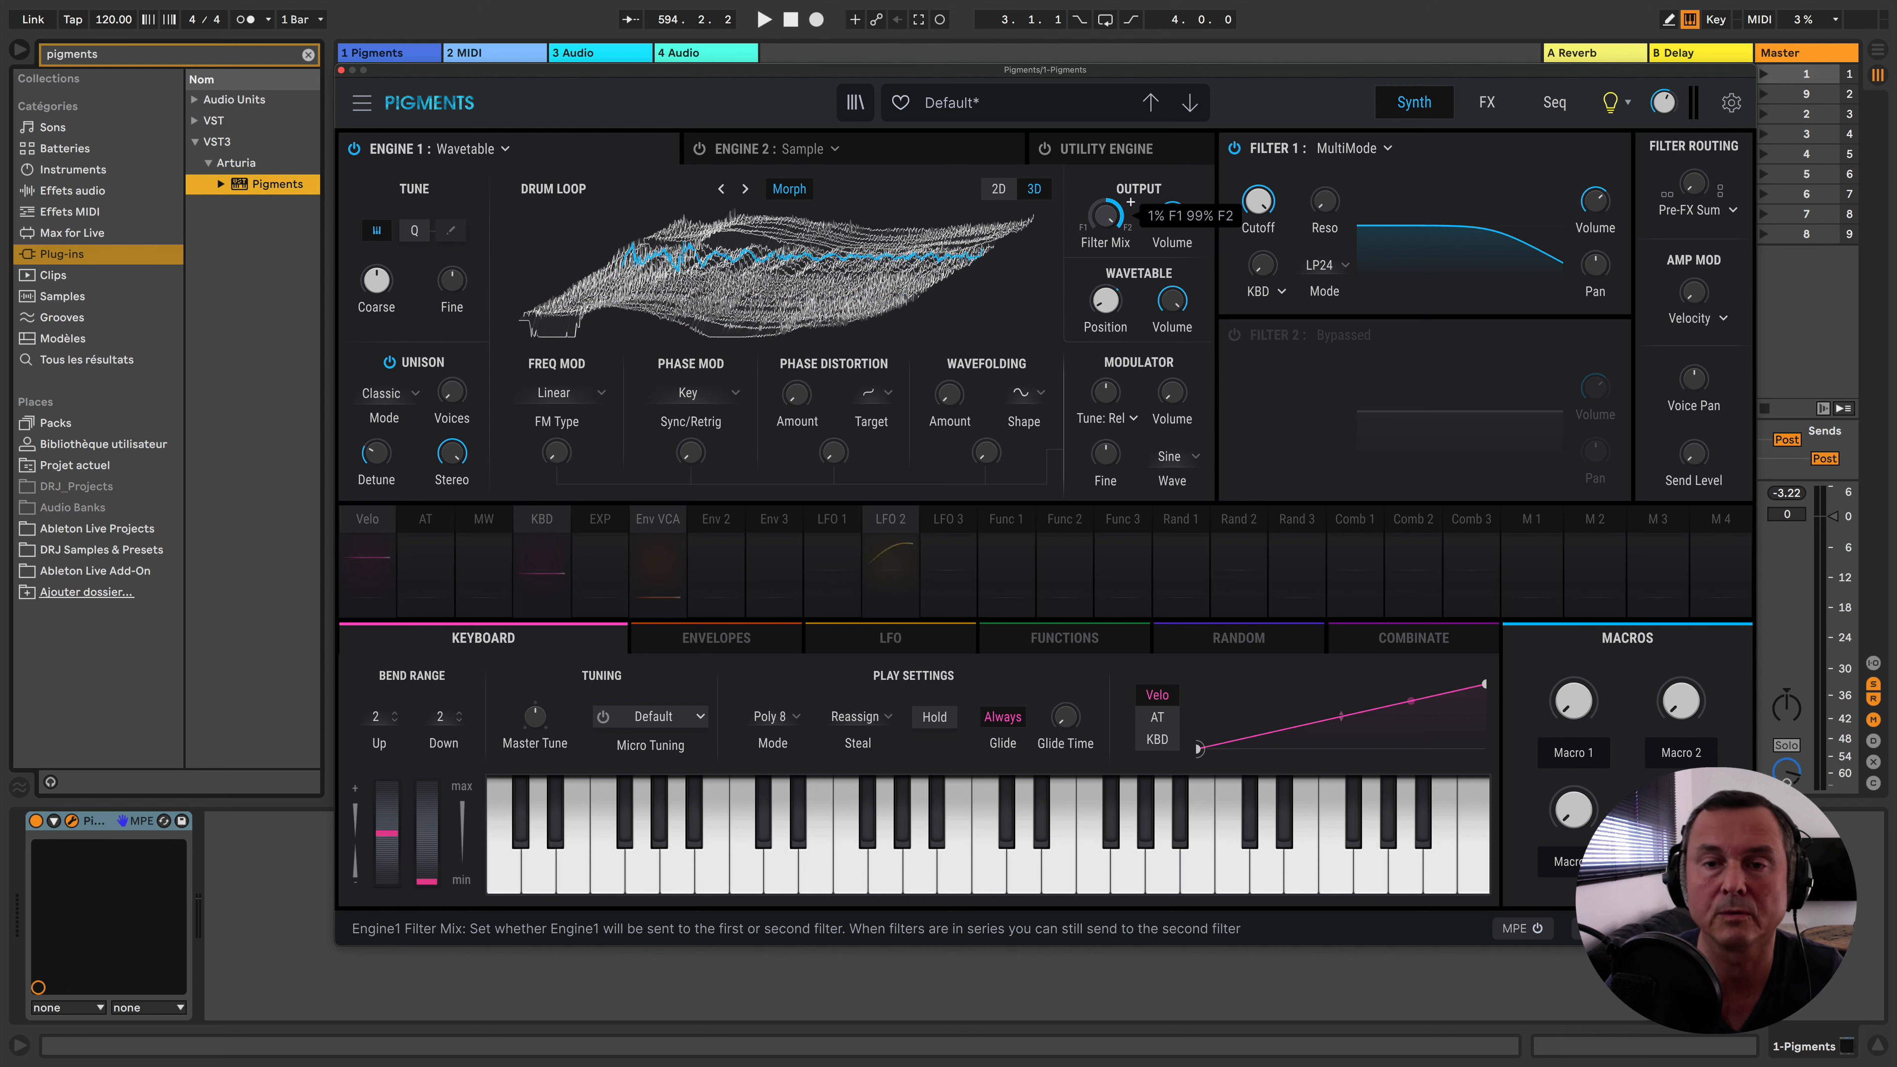
pyautogui.moveTo(1107, 217); pyautogui.dragTo(1108, 295)
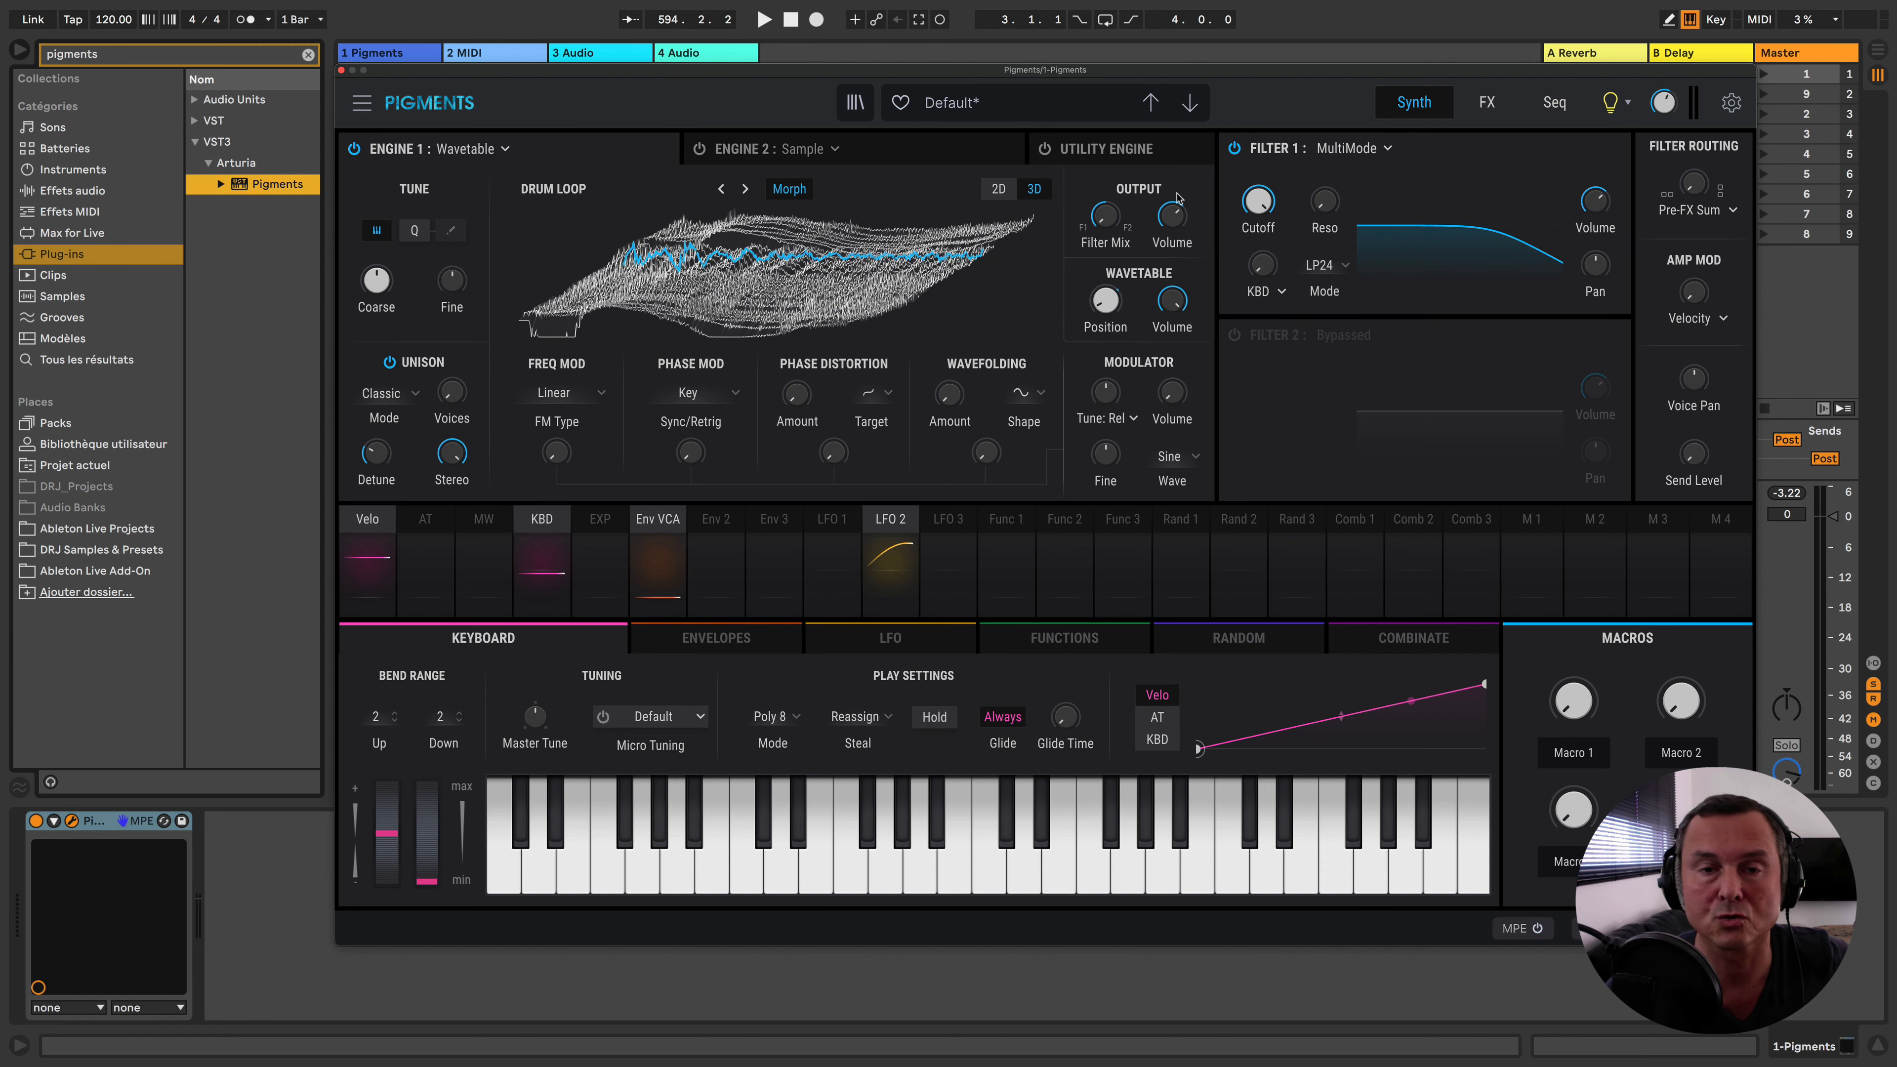
# Change Filter 1 to the Jup-8 type and lower its cutoff
pyautogui.click(1353, 152)
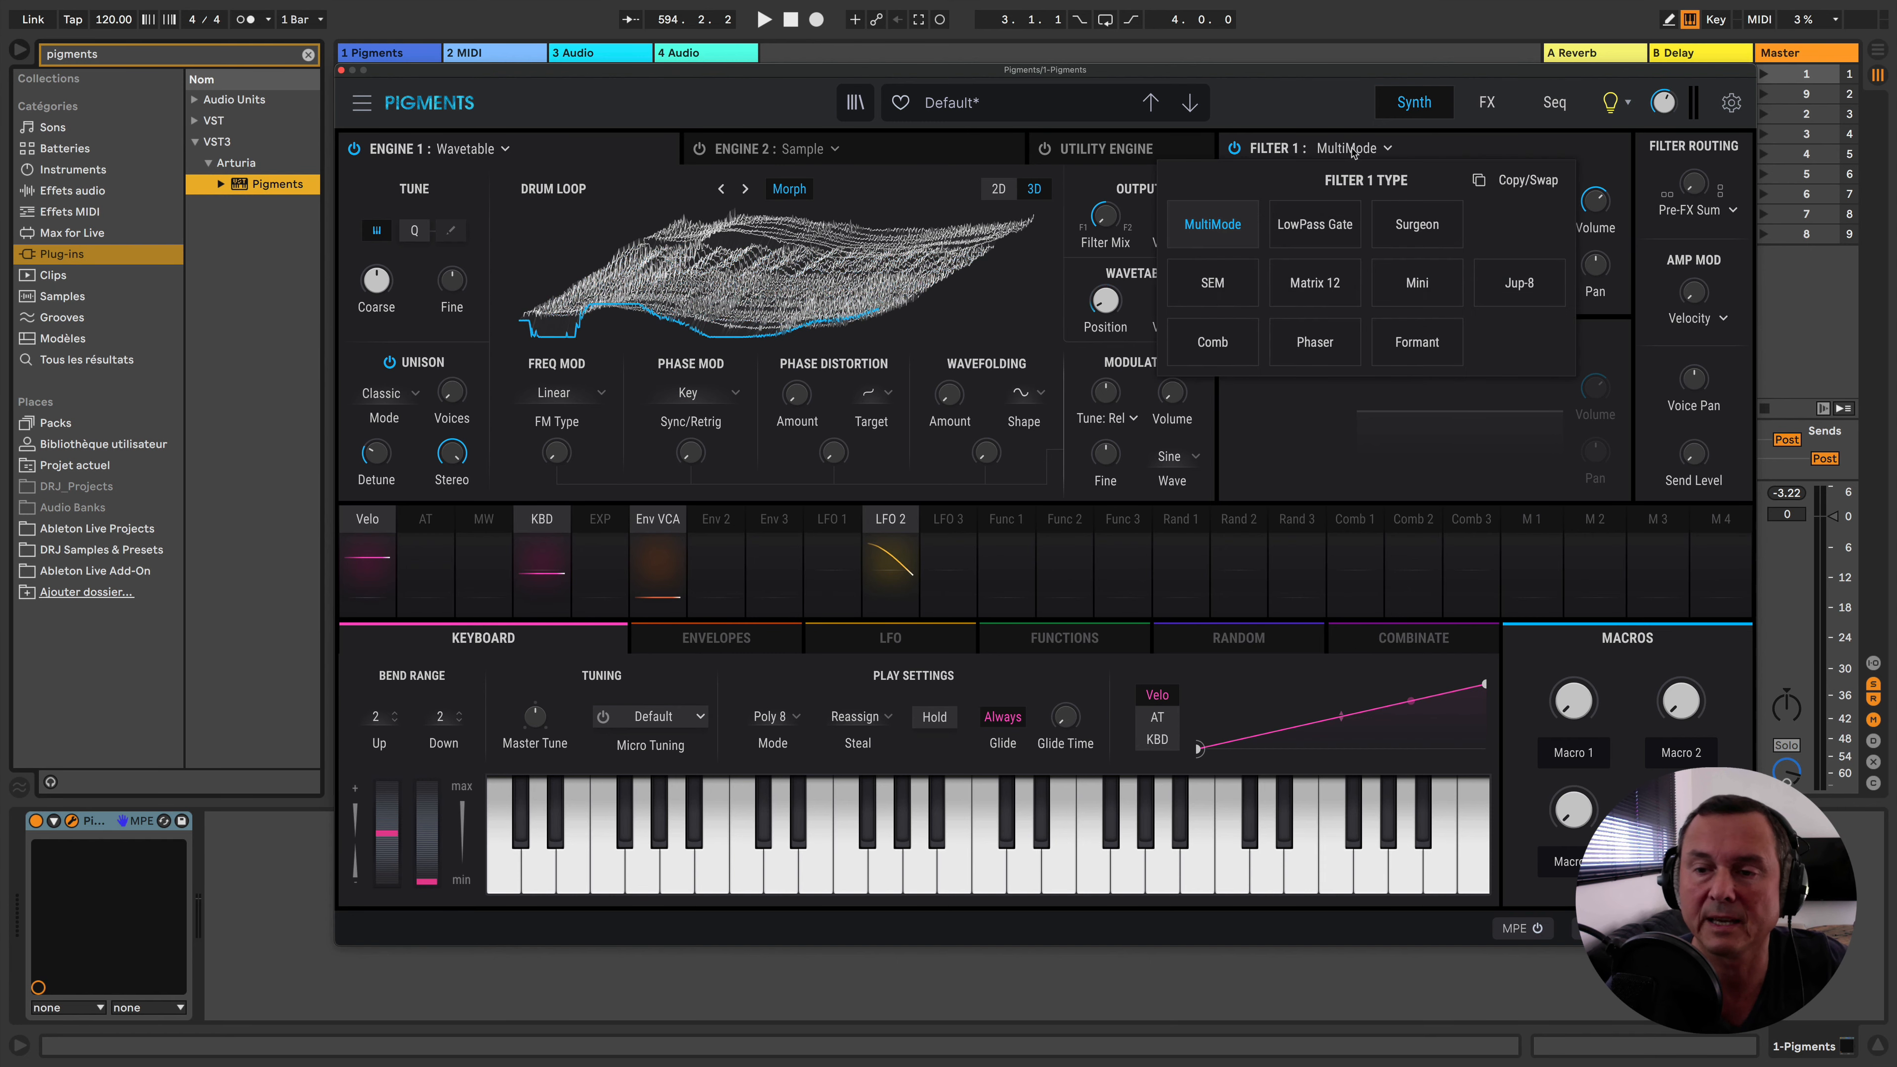
pyautogui.click(1516, 298)
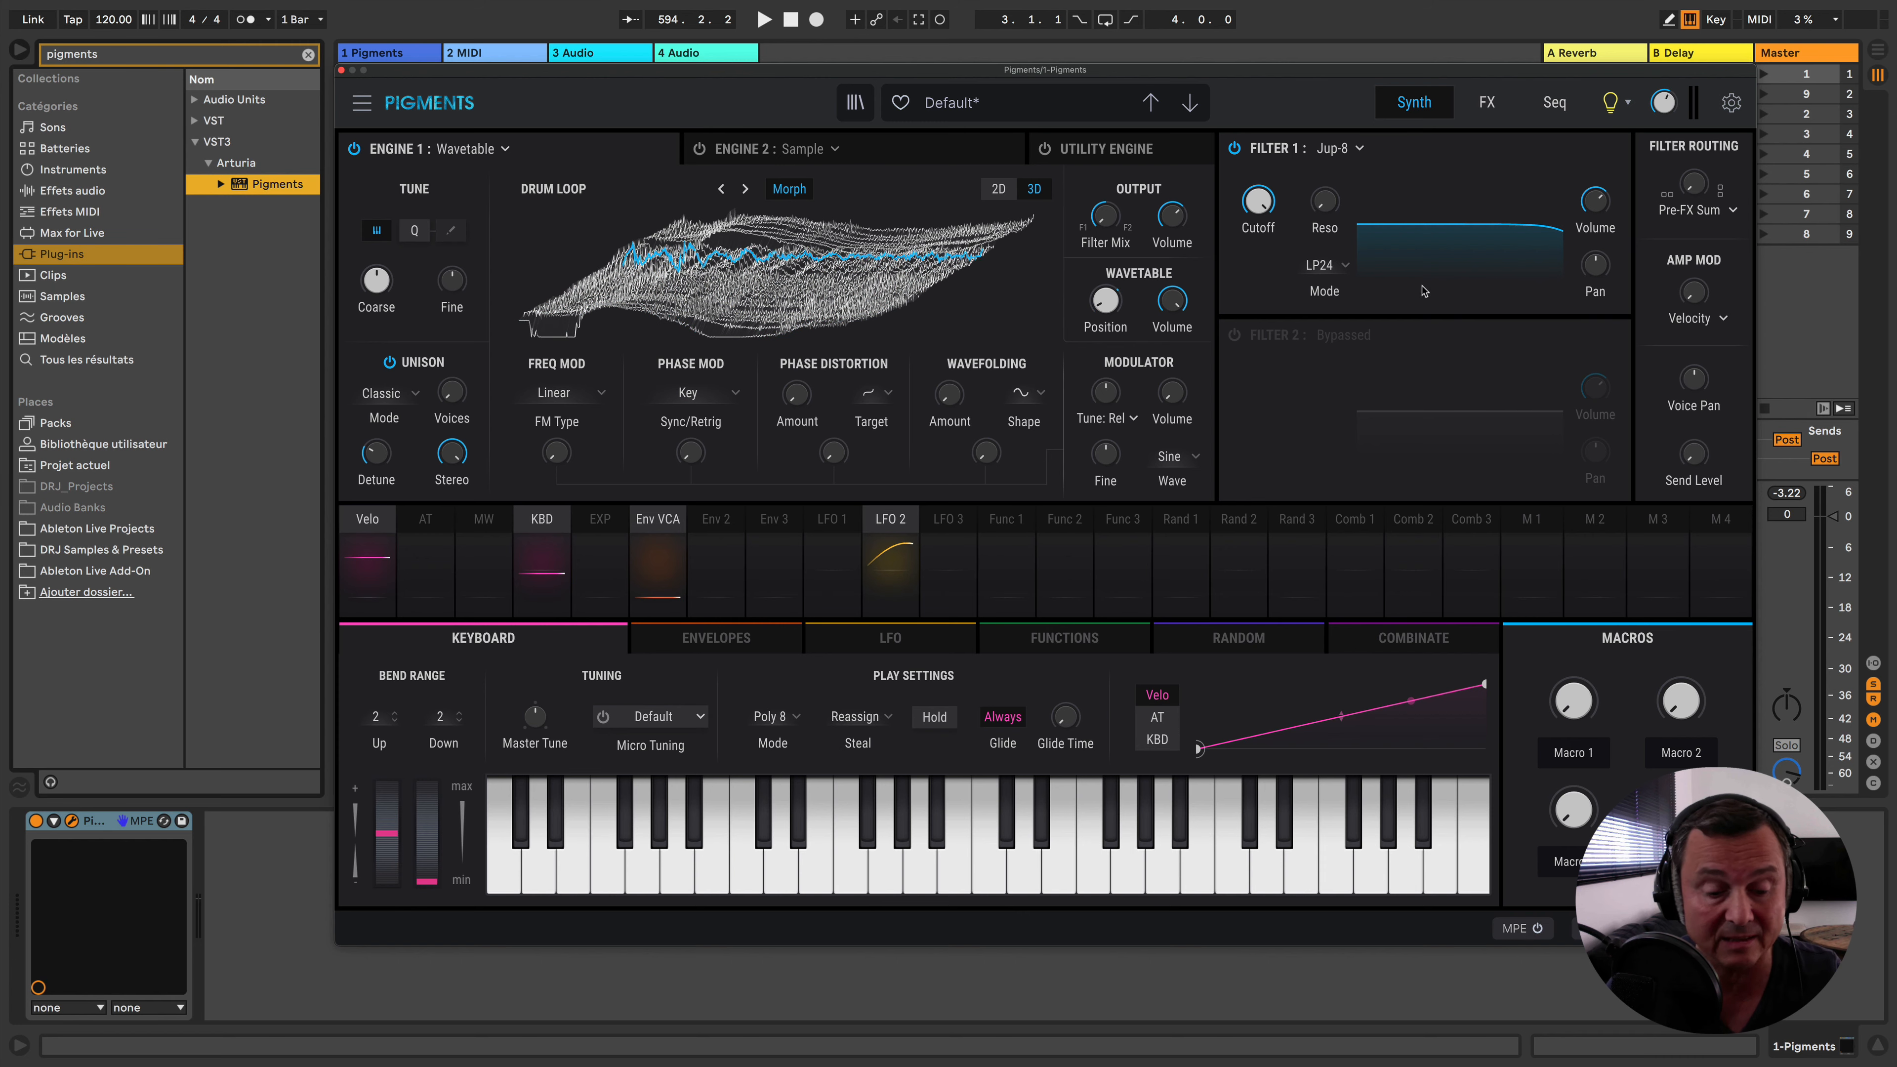
pyautogui.moveTo(1258, 200); pyautogui.dragTo(1258, 274)
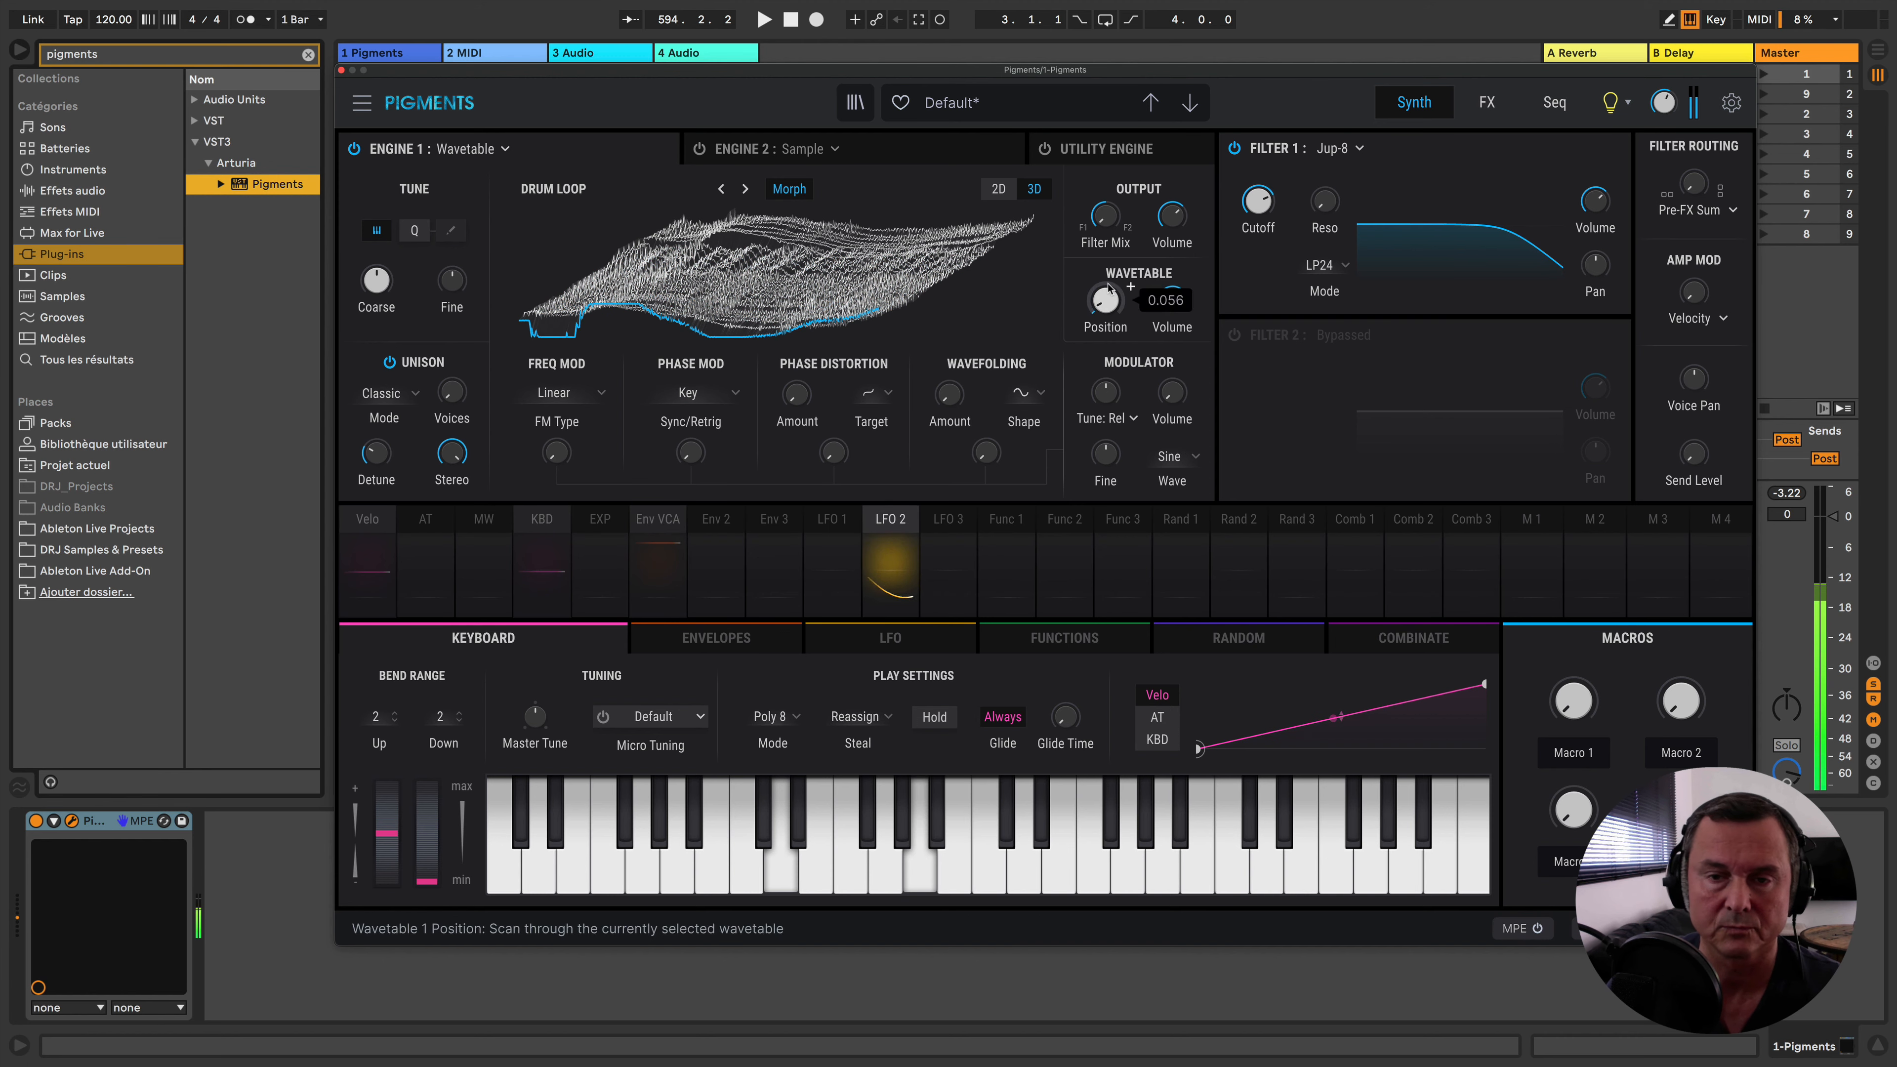
# Set the LFO 2 modulation amount on Engine 1's wavetable position to 0.38
pyautogui.click(887, 521)
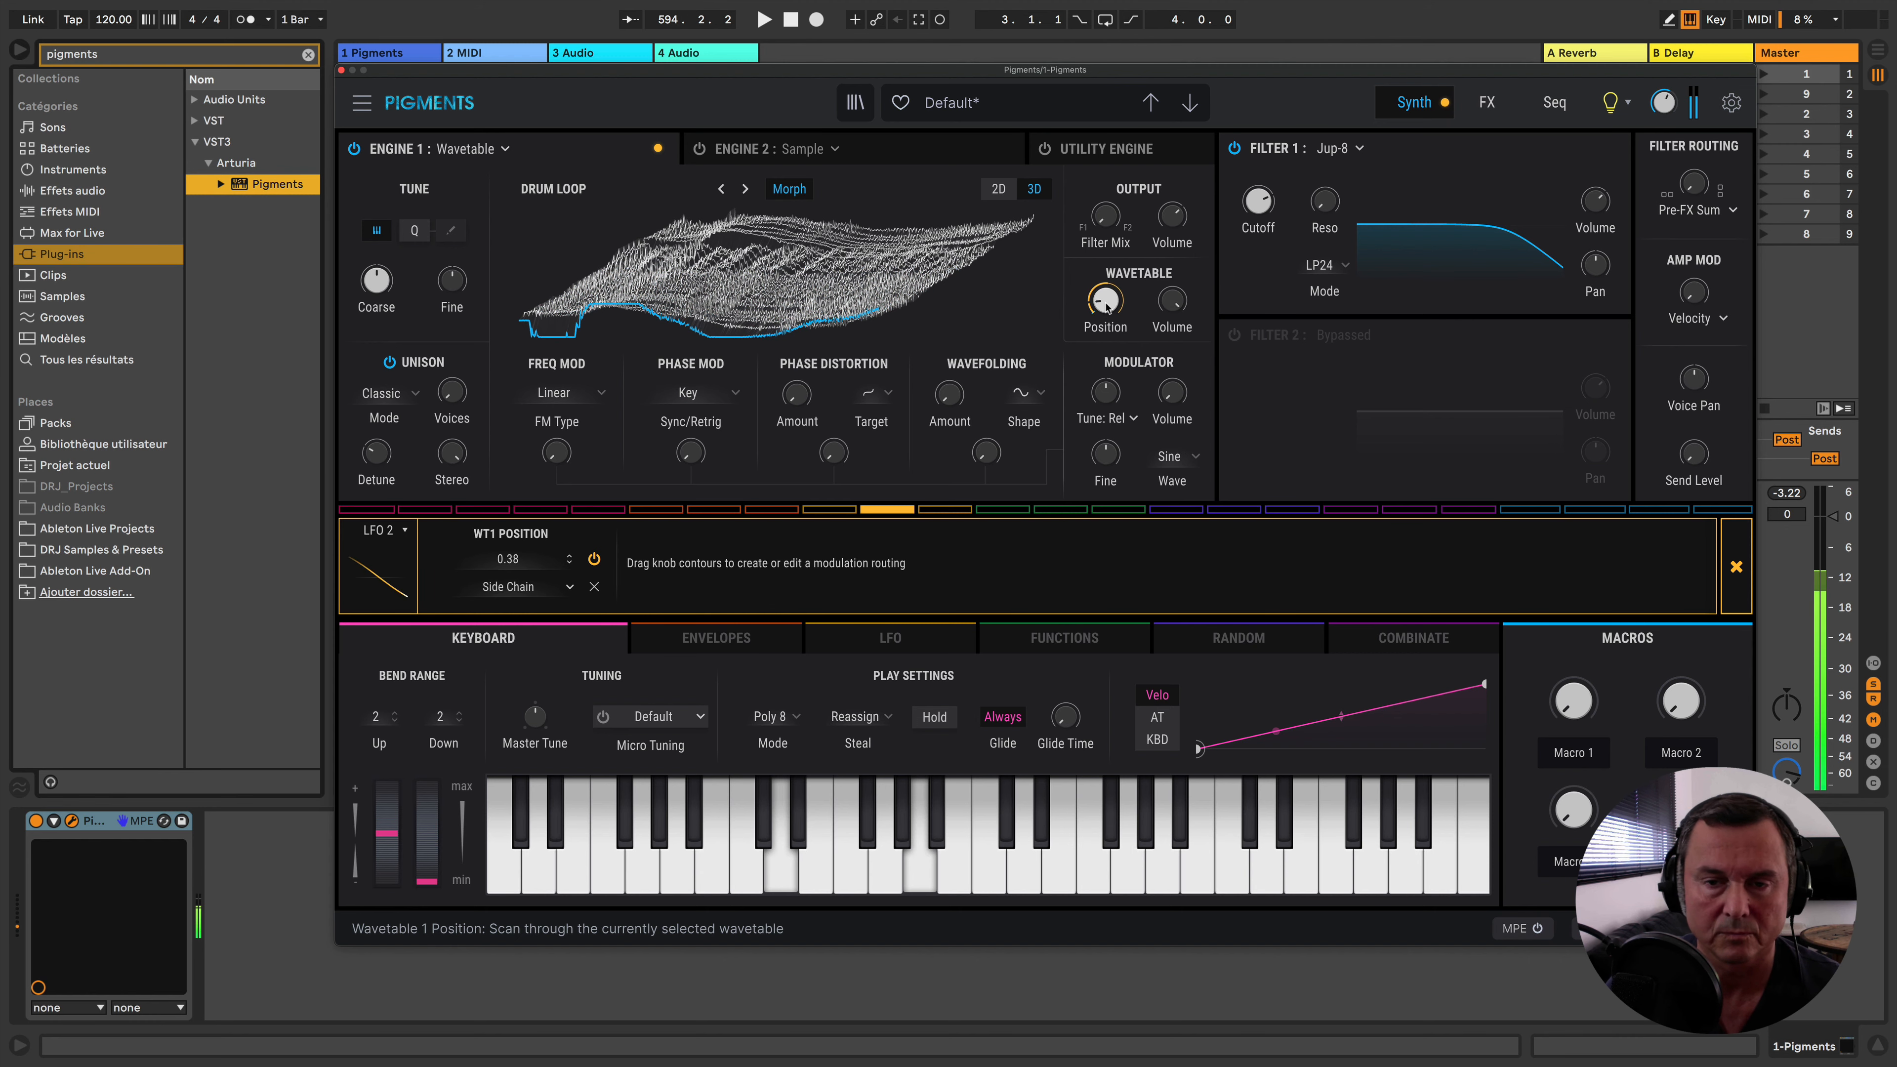
pyautogui.moveTo(1107, 308); pyautogui.dragTo(1107, 330)
# Lower Filter 1's cutoff slightly and compare the sound with the filter bypassed and re-enabled
pyautogui.moveTo(1260, 203)
pyautogui.mouseDown()
pyautogui.moveTo(1260, 235)
pyautogui.moveTo(1259, 211)
pyautogui.mouseUp()
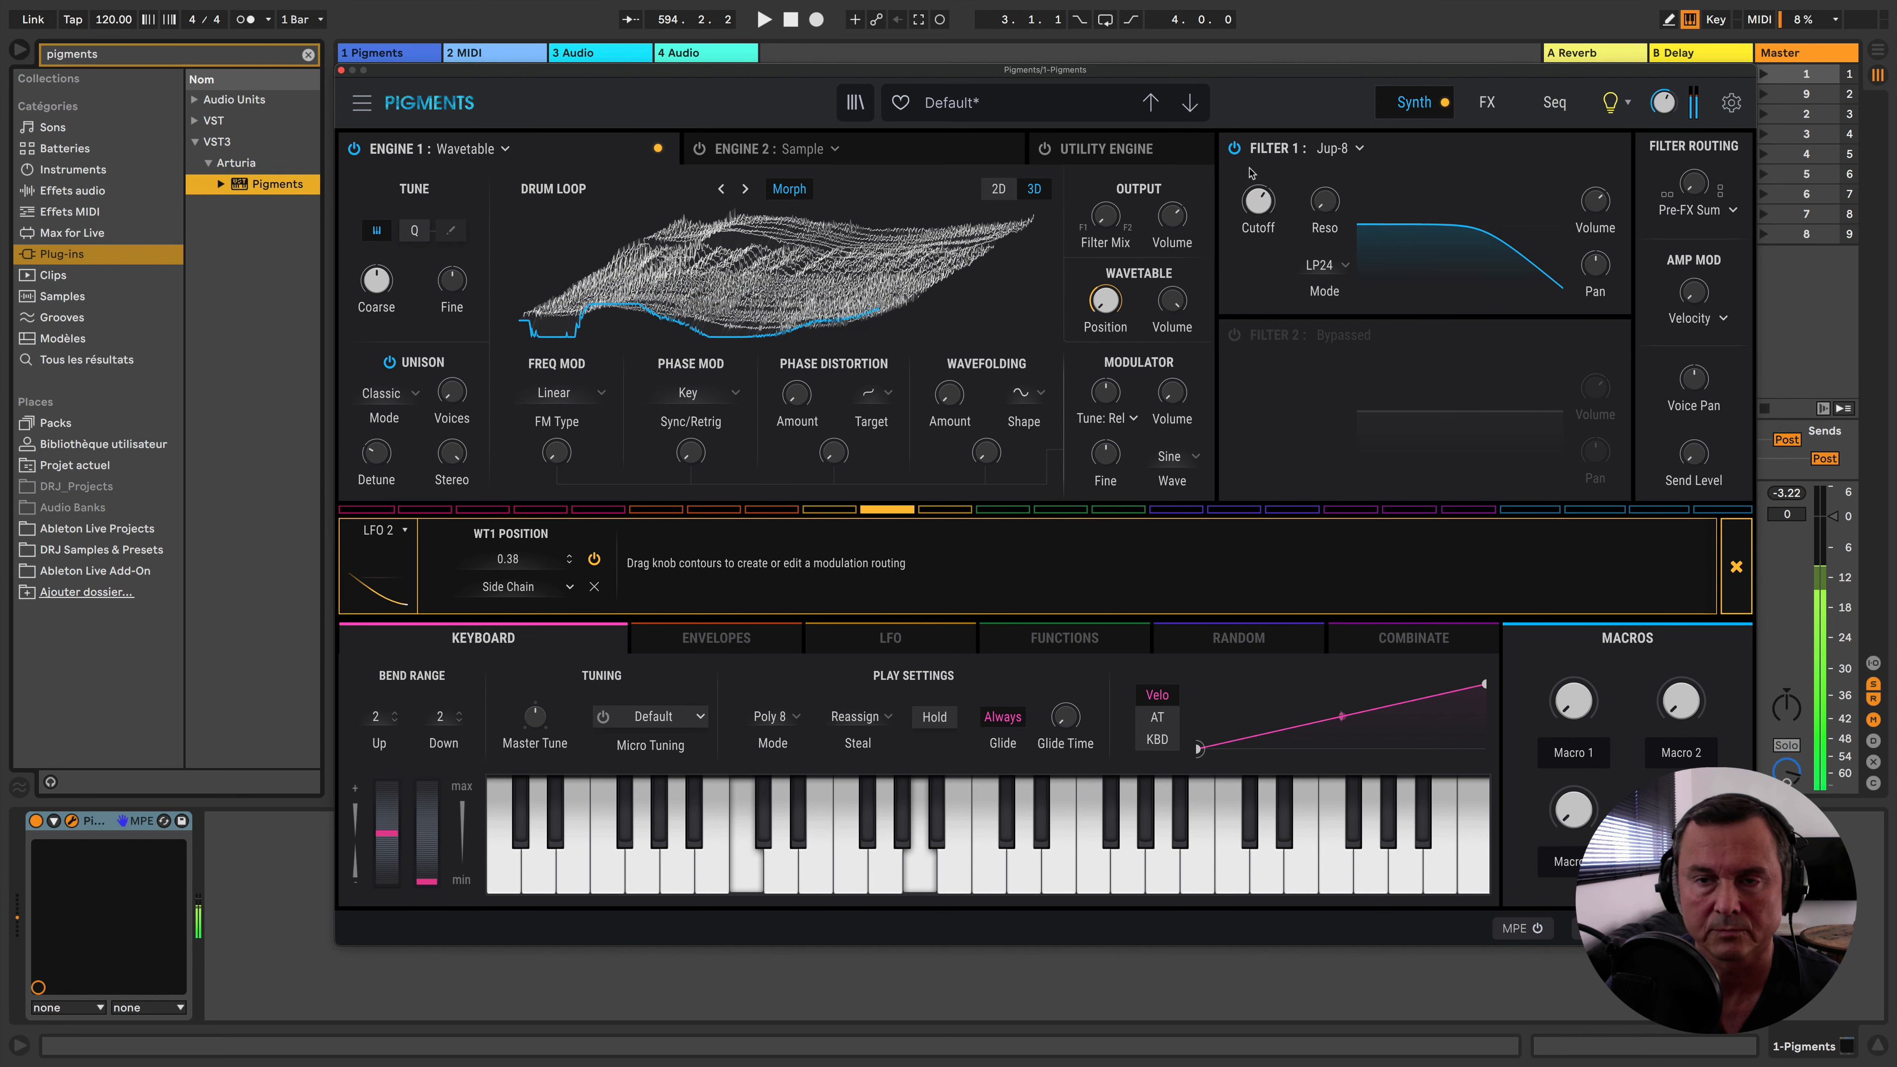
pyautogui.click(1235, 149)
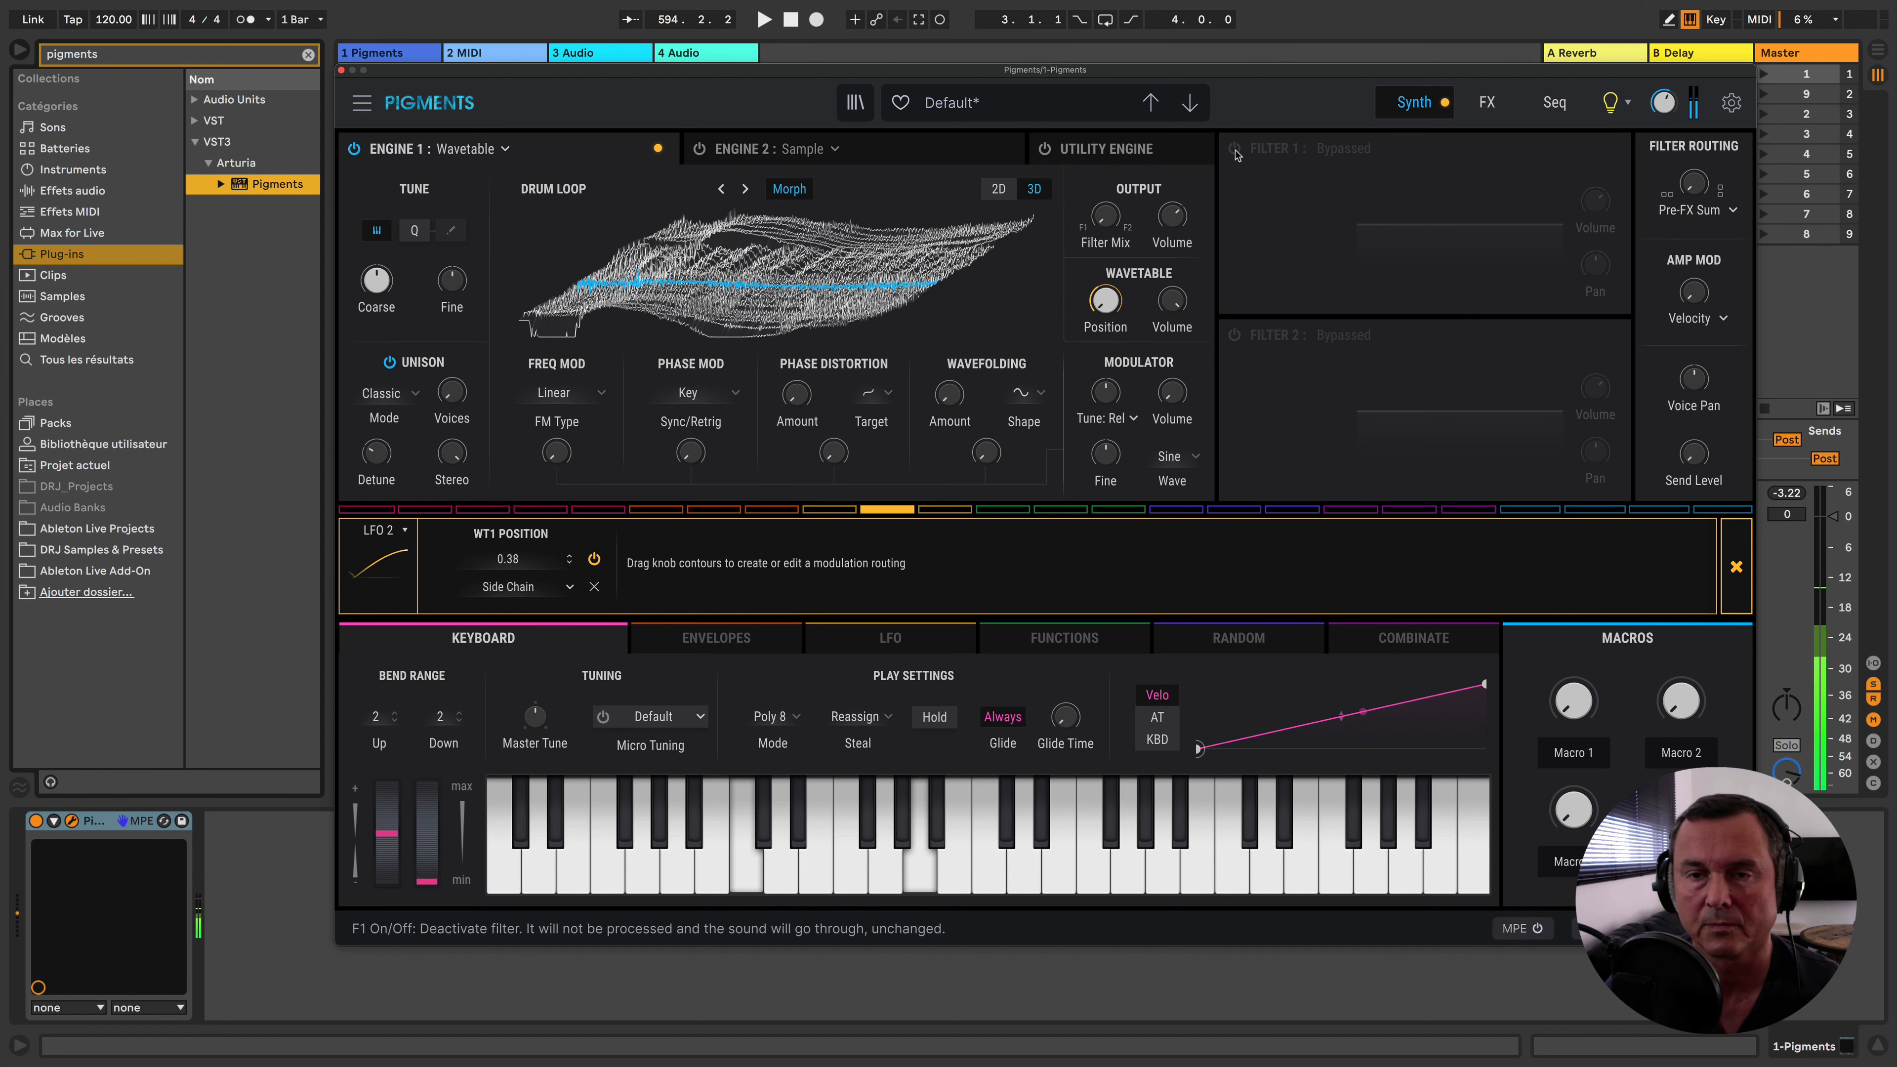
pyautogui.click(1235, 148)
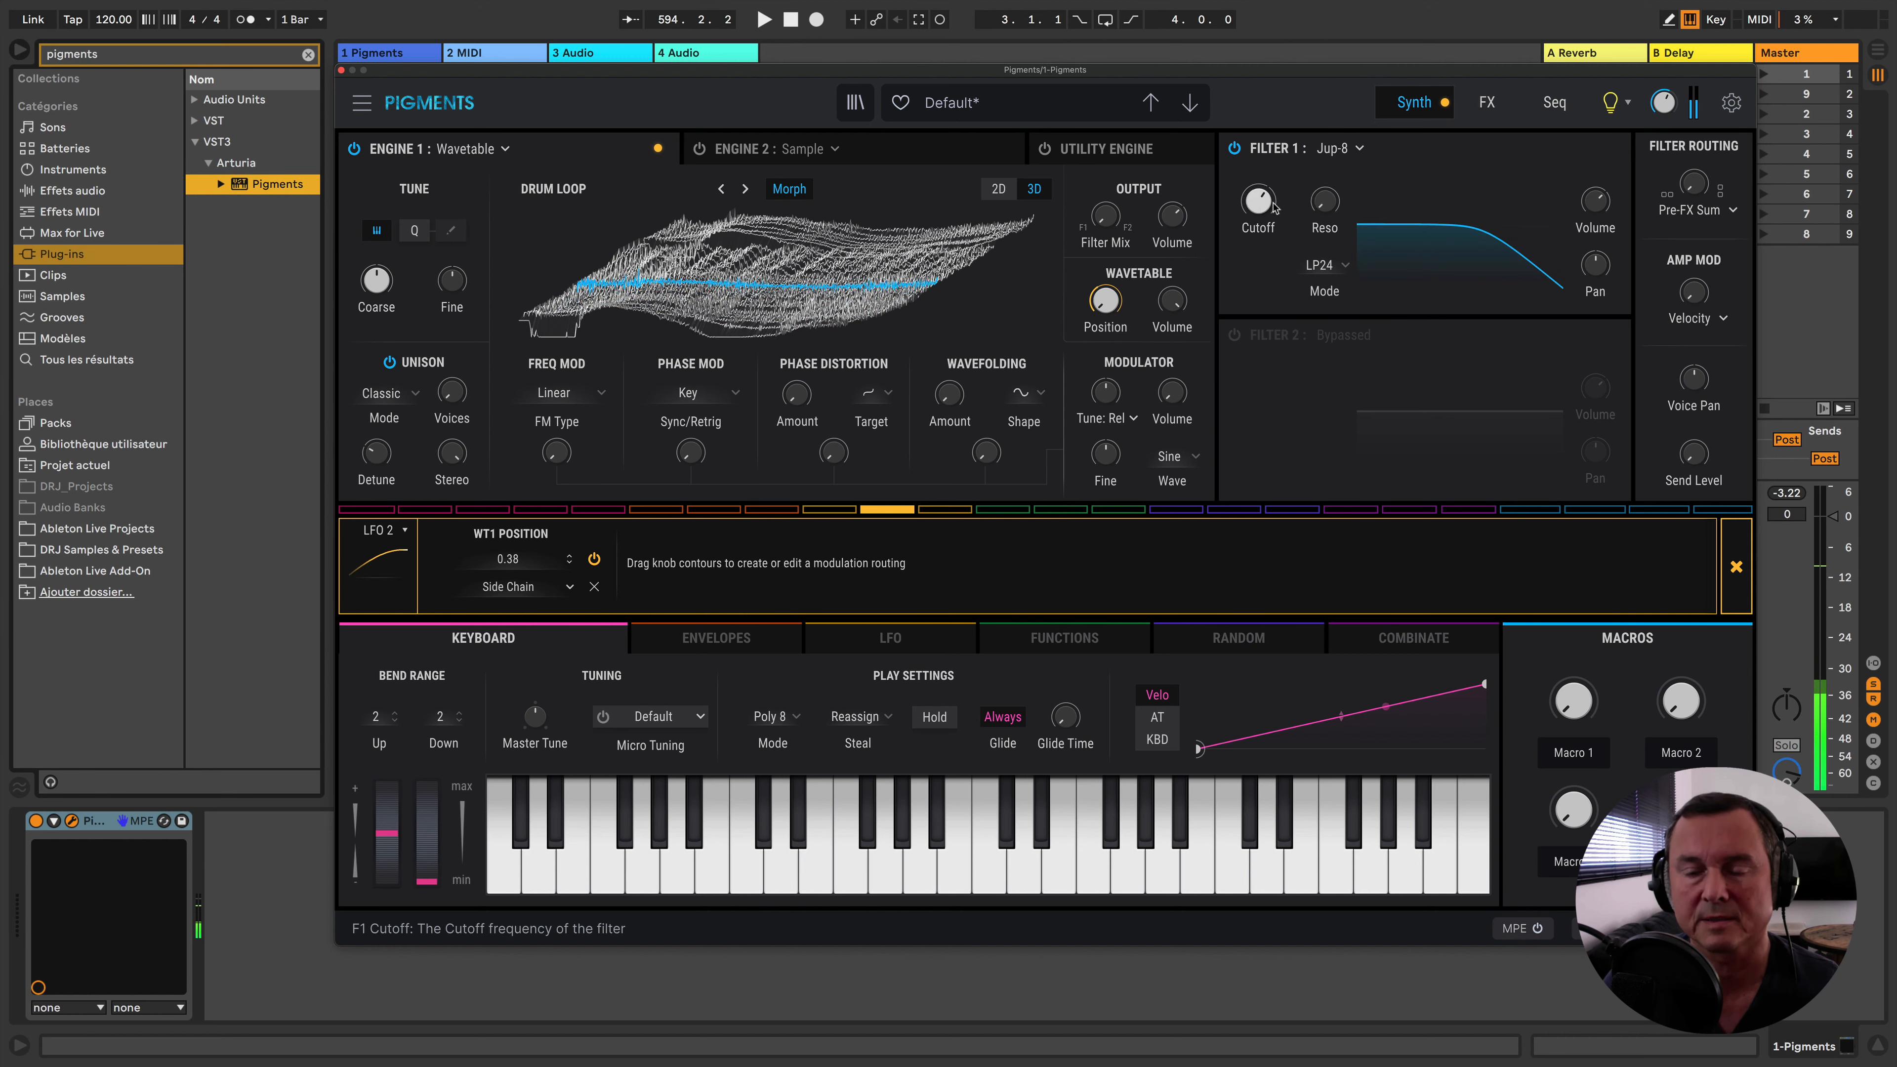
# Examine the Jup-8 filter's cutoff, resonance, available filter modes and output volume
pyautogui.moveTo(1265, 203)
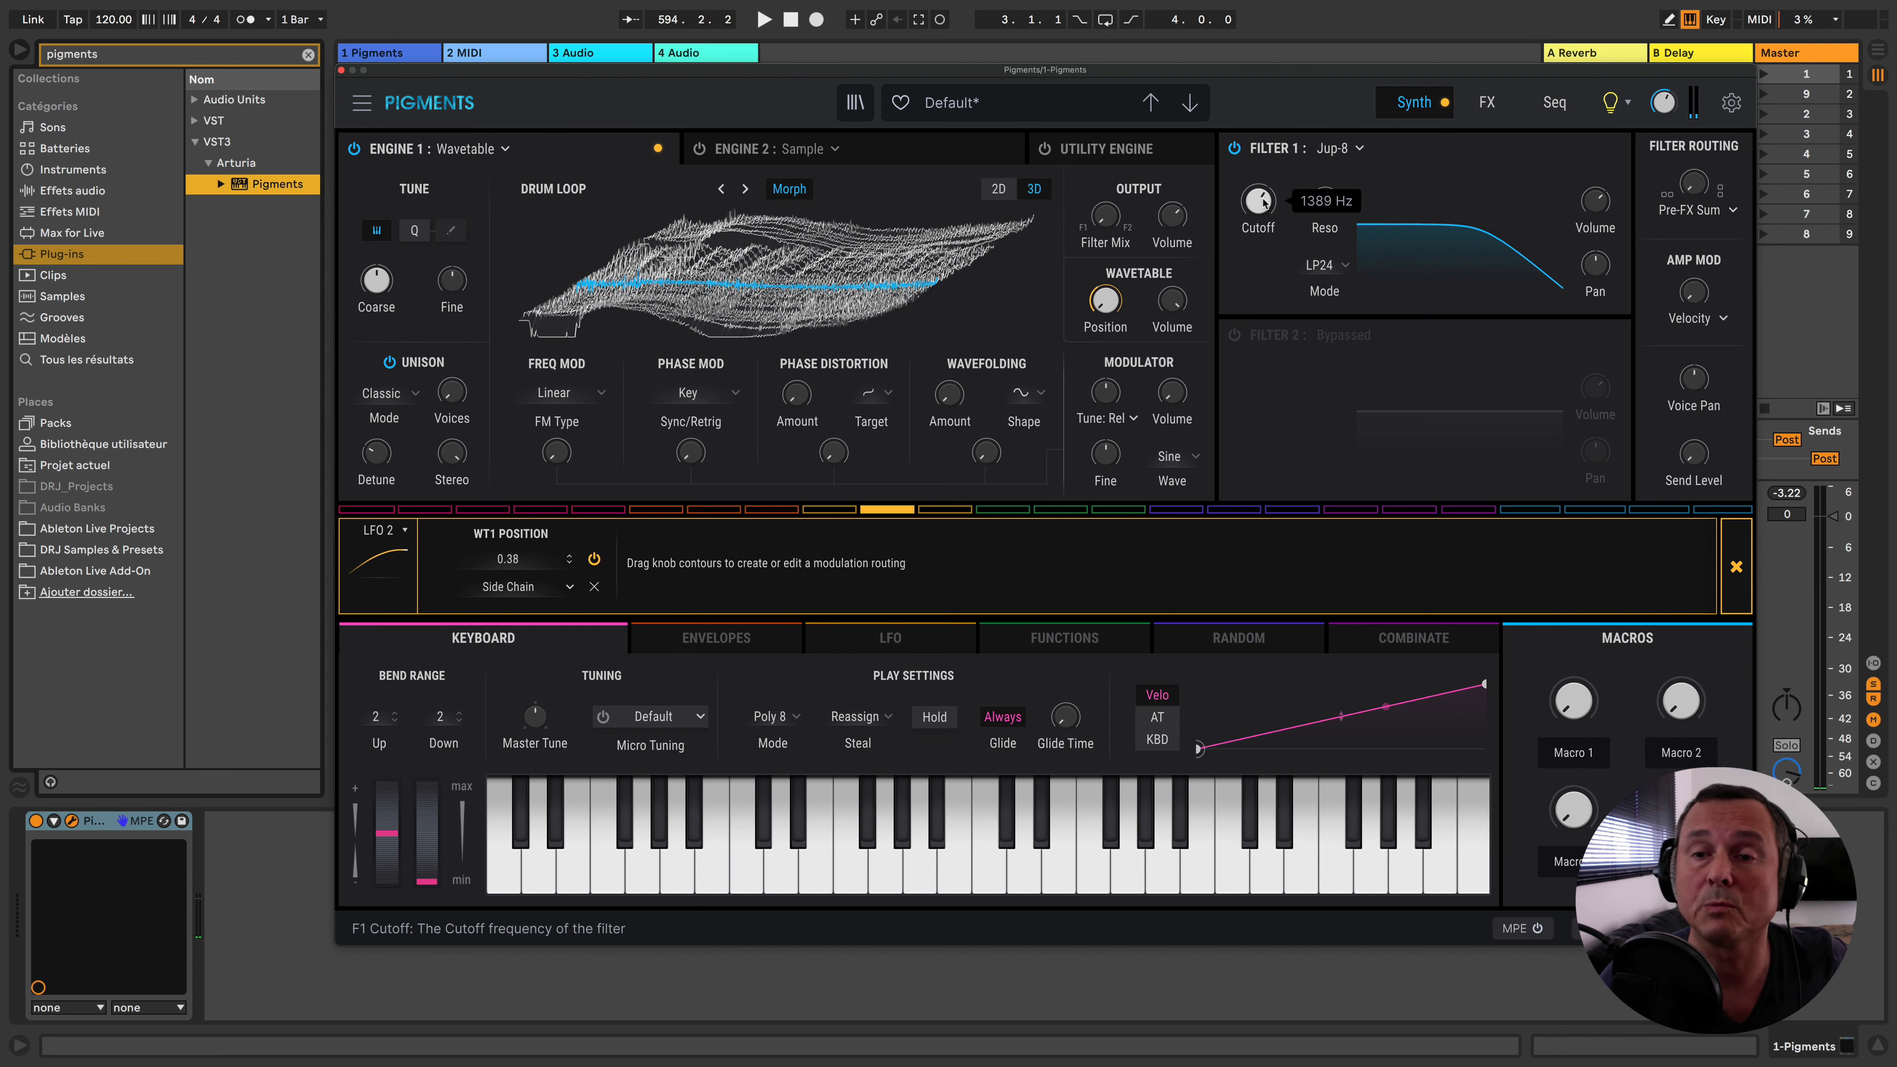
pyautogui.moveTo(1324, 203)
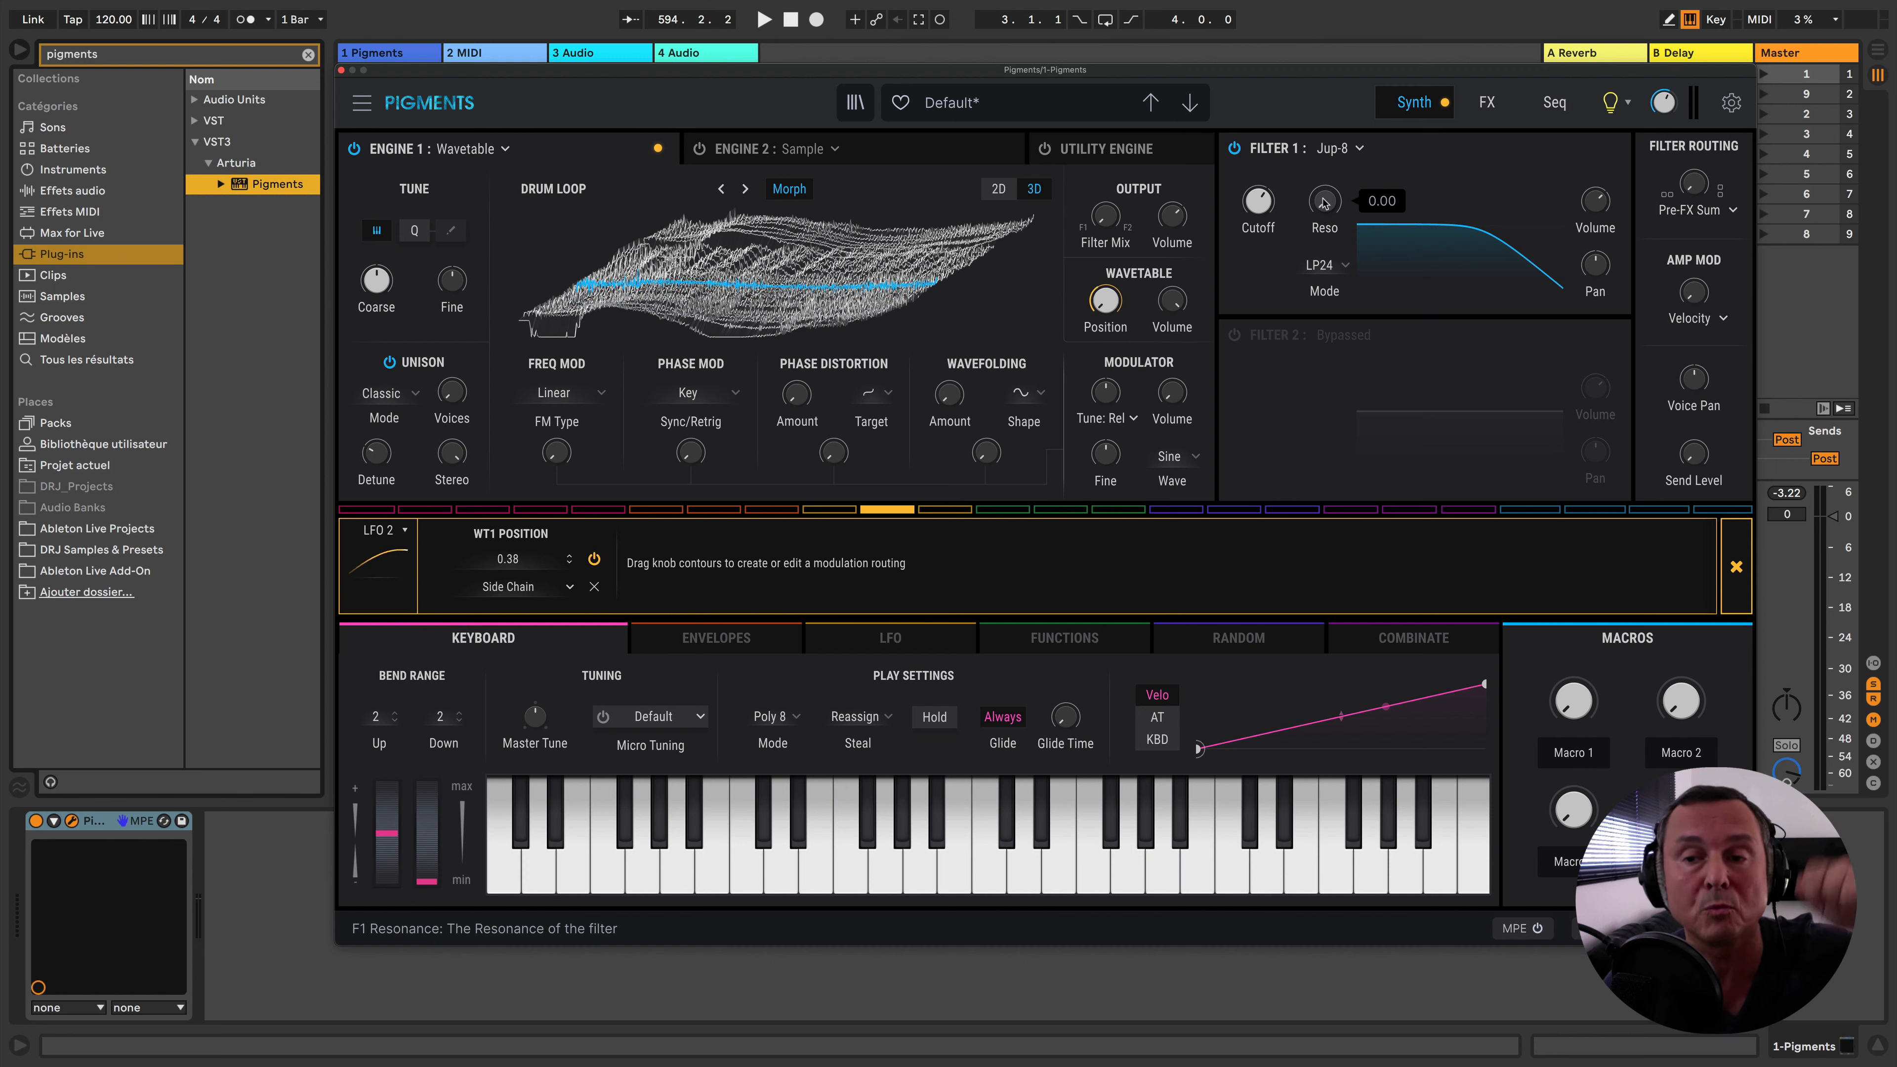
pyautogui.click(1335, 271)
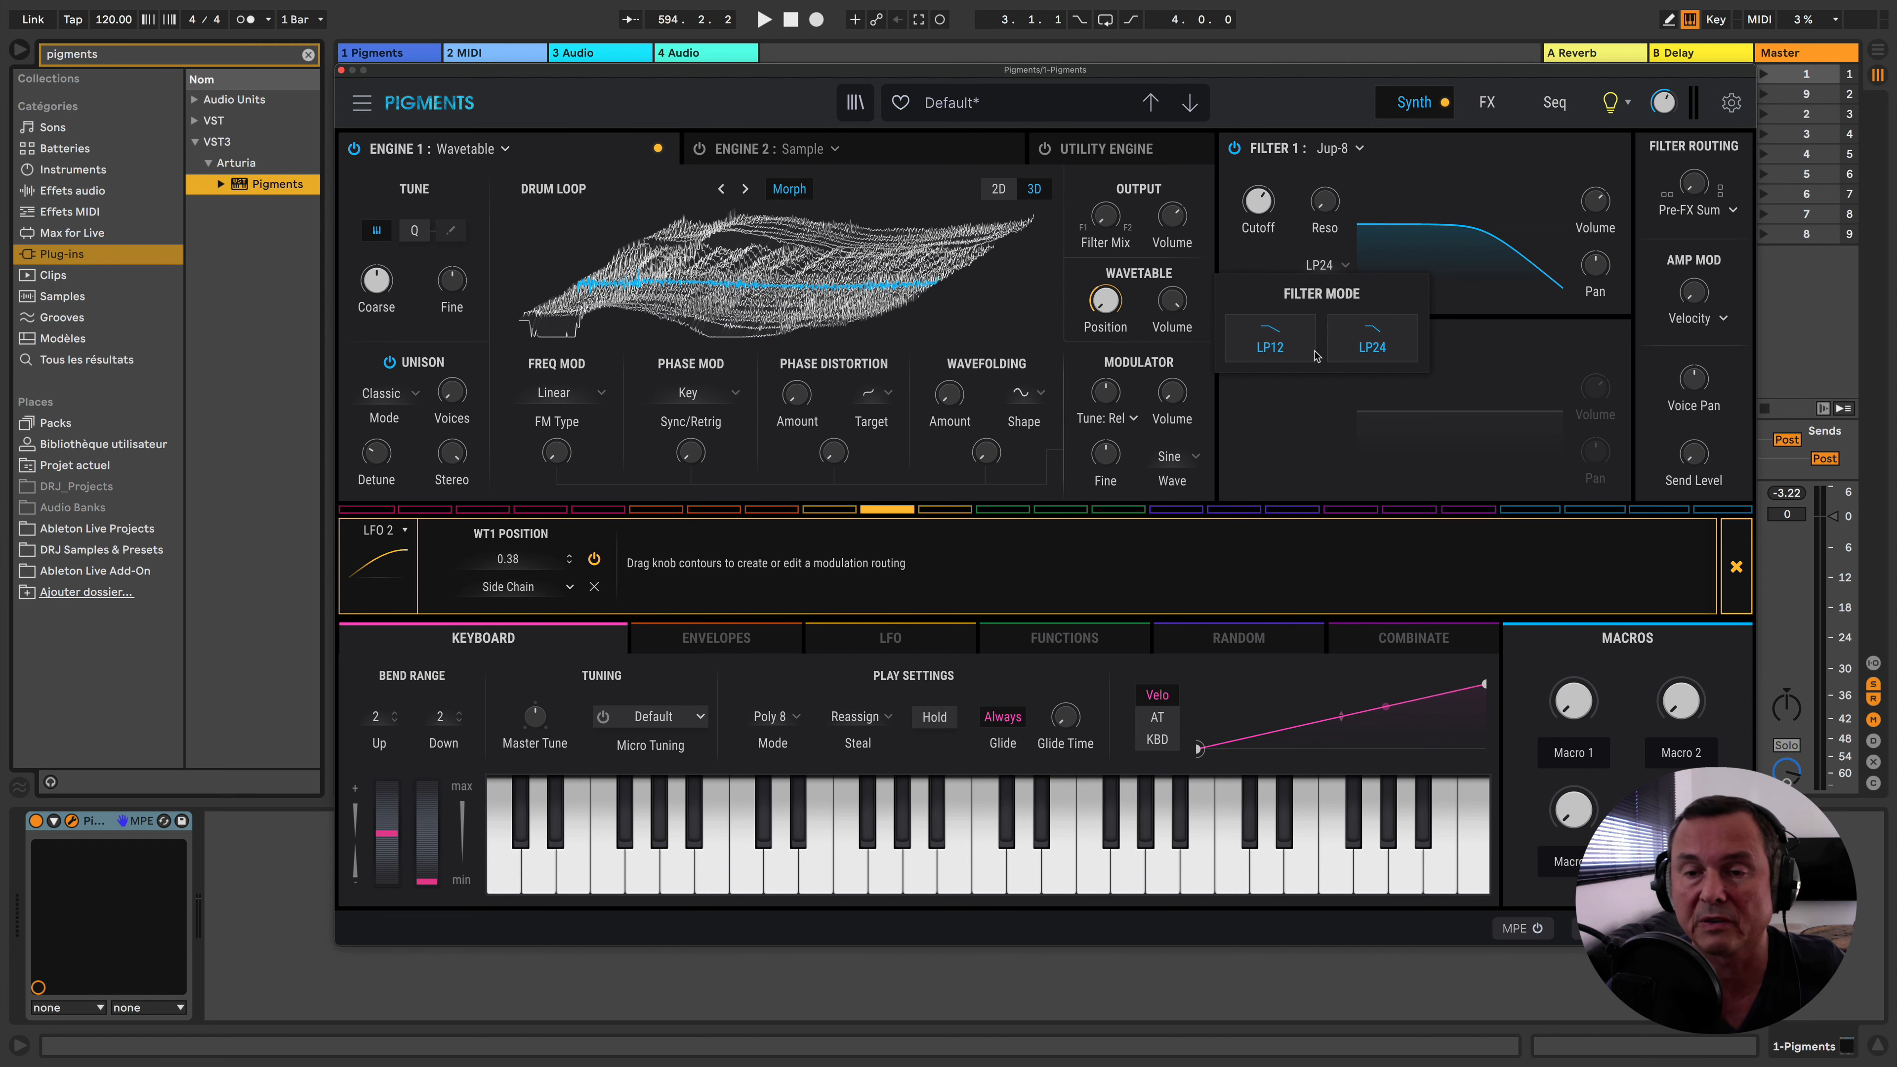
pyautogui.click(1596, 203)
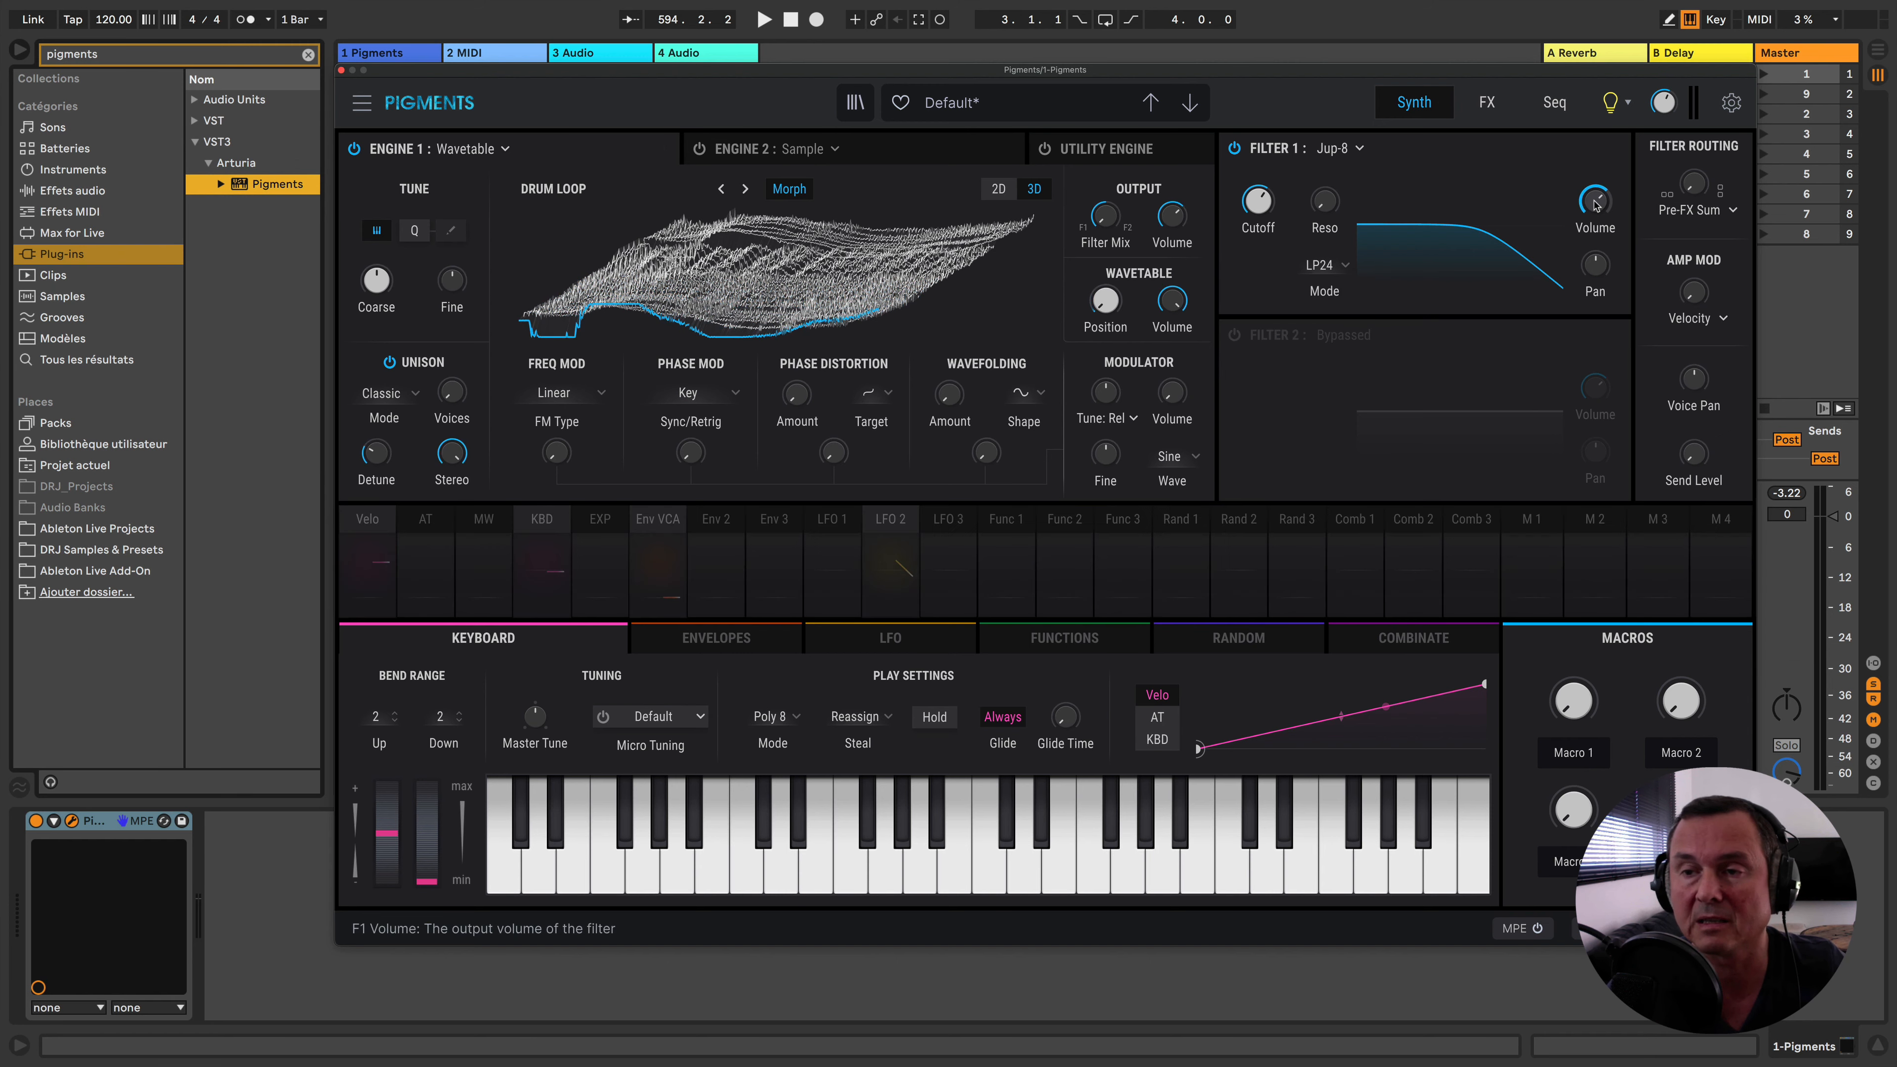
# Try Filter 1's pan control and reset it, and compare the sound with the filter bypassed and re-enabled
pyautogui.moveTo(1595, 267)
pyautogui.mouseDown()
pyautogui.moveTo(1595, 351)
pyautogui.moveTo(1595, 246)
pyautogui.mouseUp()
pyautogui.doubleClick(1592, 273)
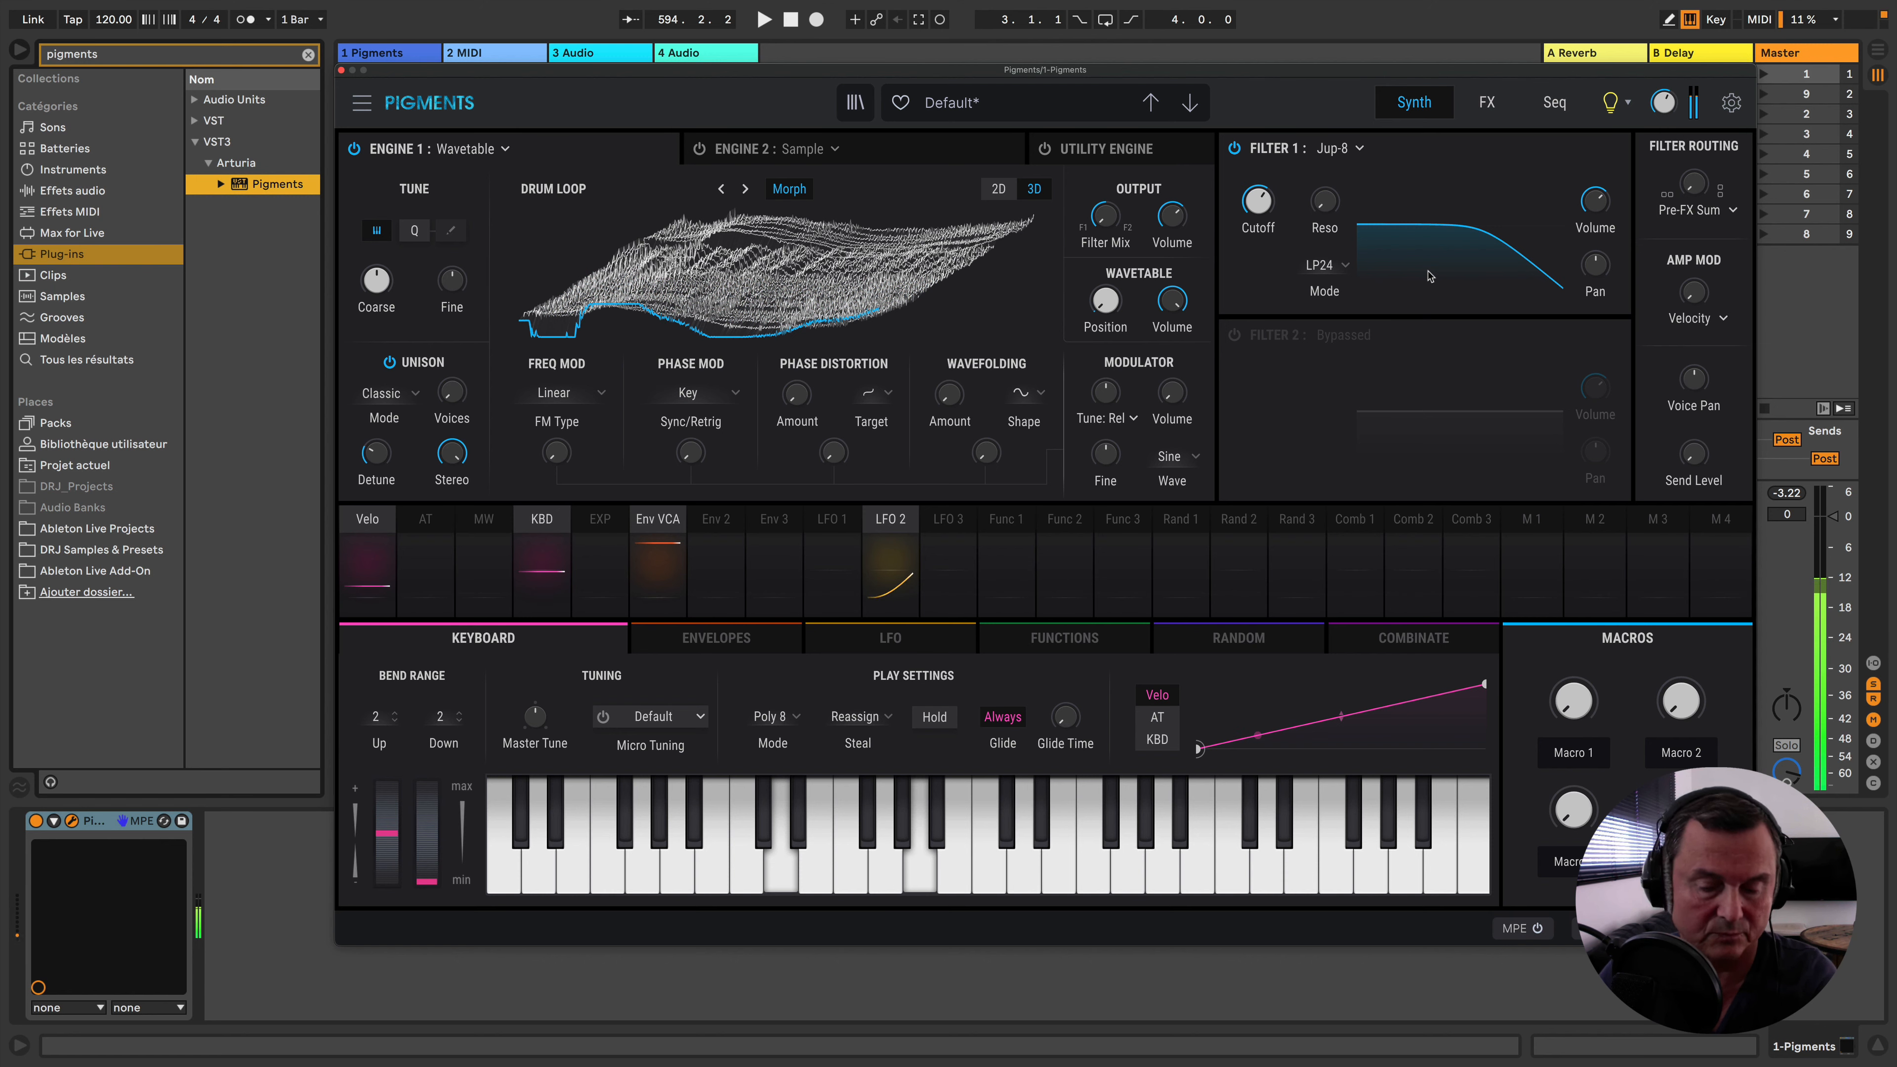
pyautogui.click(1234, 149)
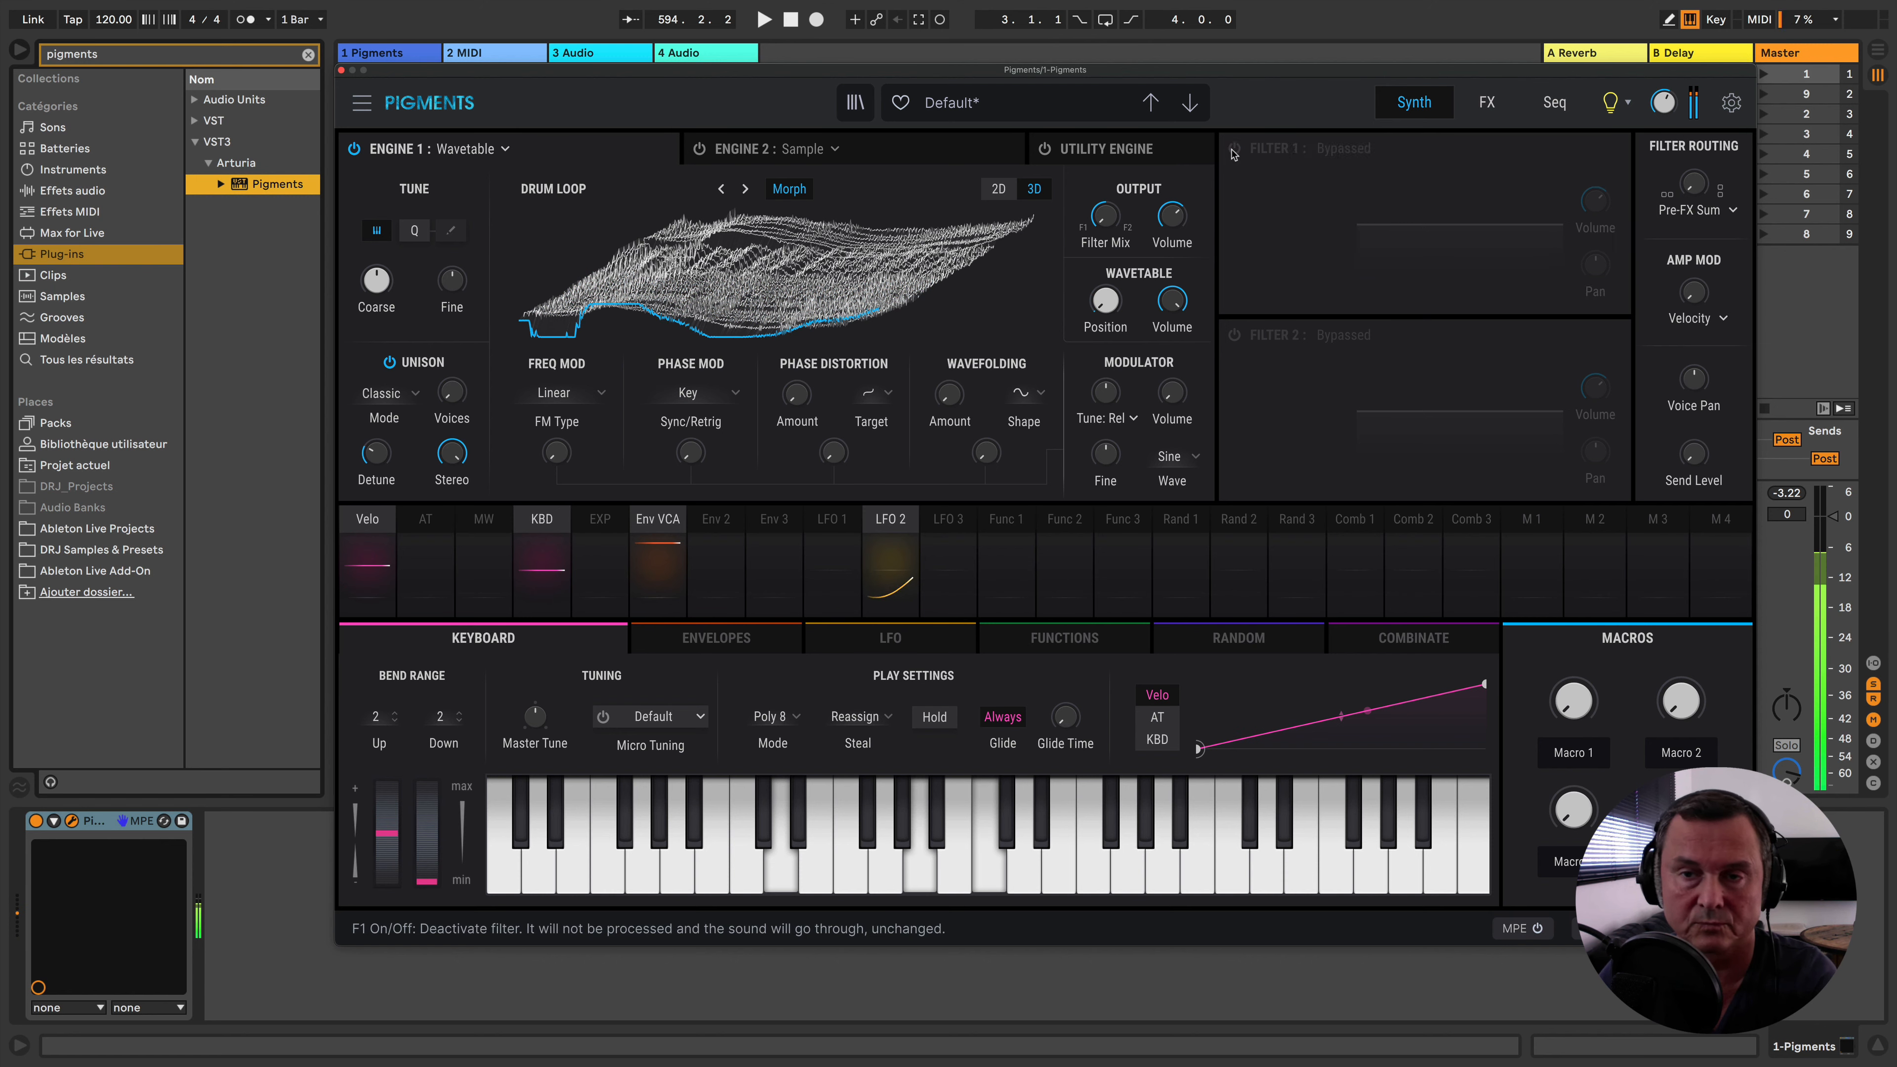
pyautogui.click(1235, 149)
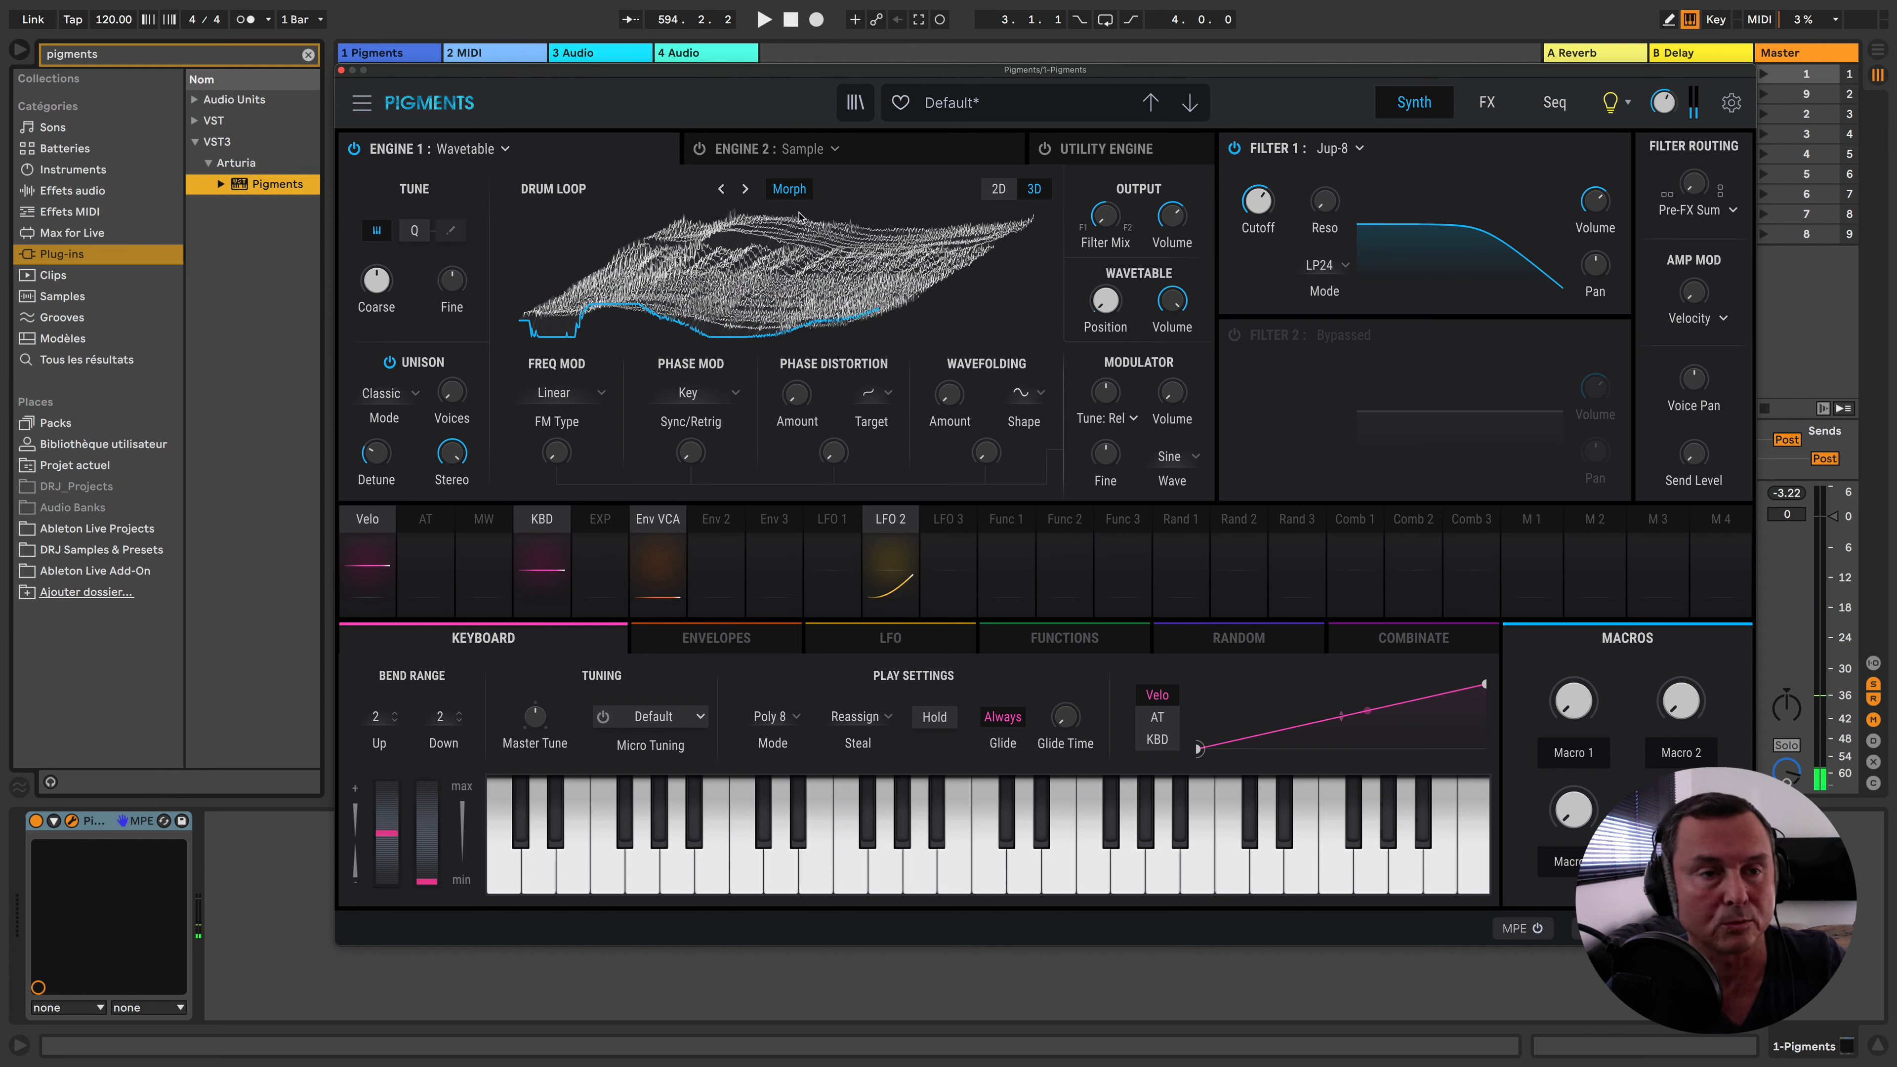
# Switch off Engine 1, and enable Engine 2 with the Harmonic engine type
pyautogui.click(356, 150)
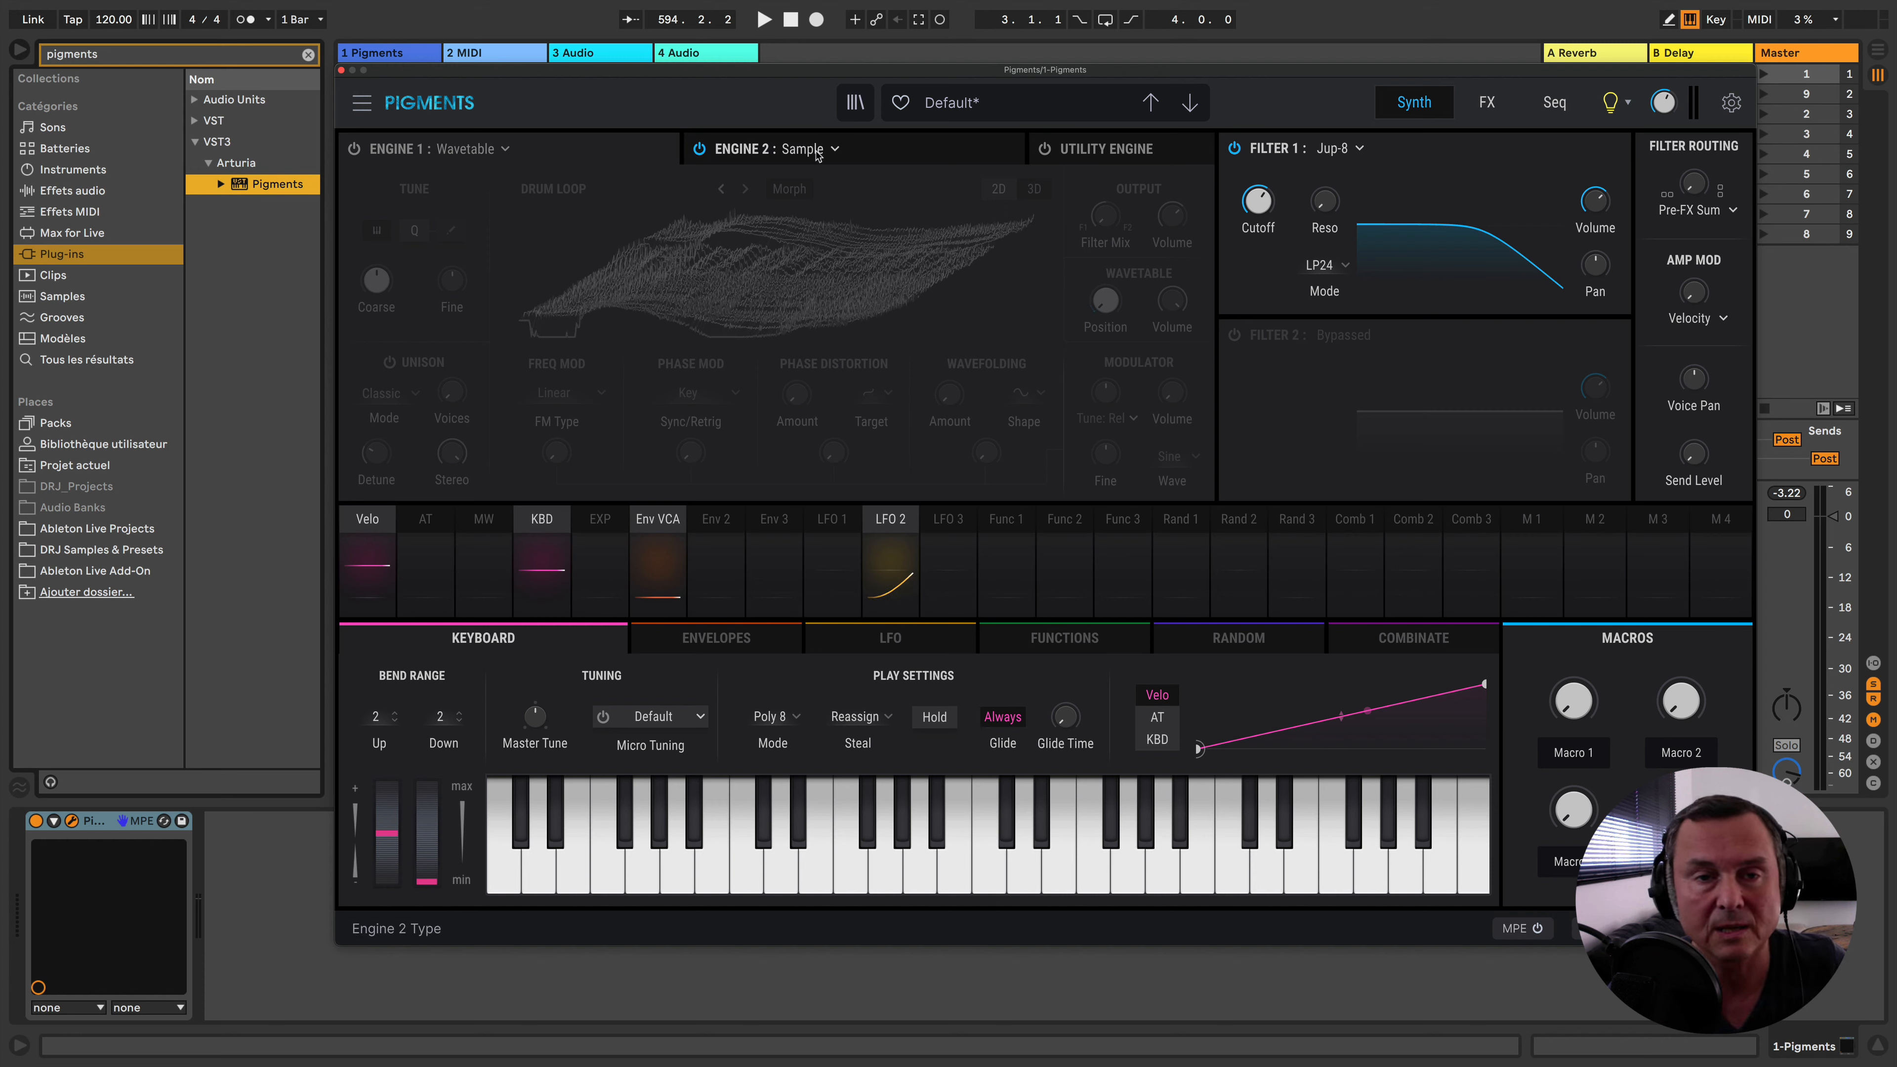
pyautogui.click(799, 150)
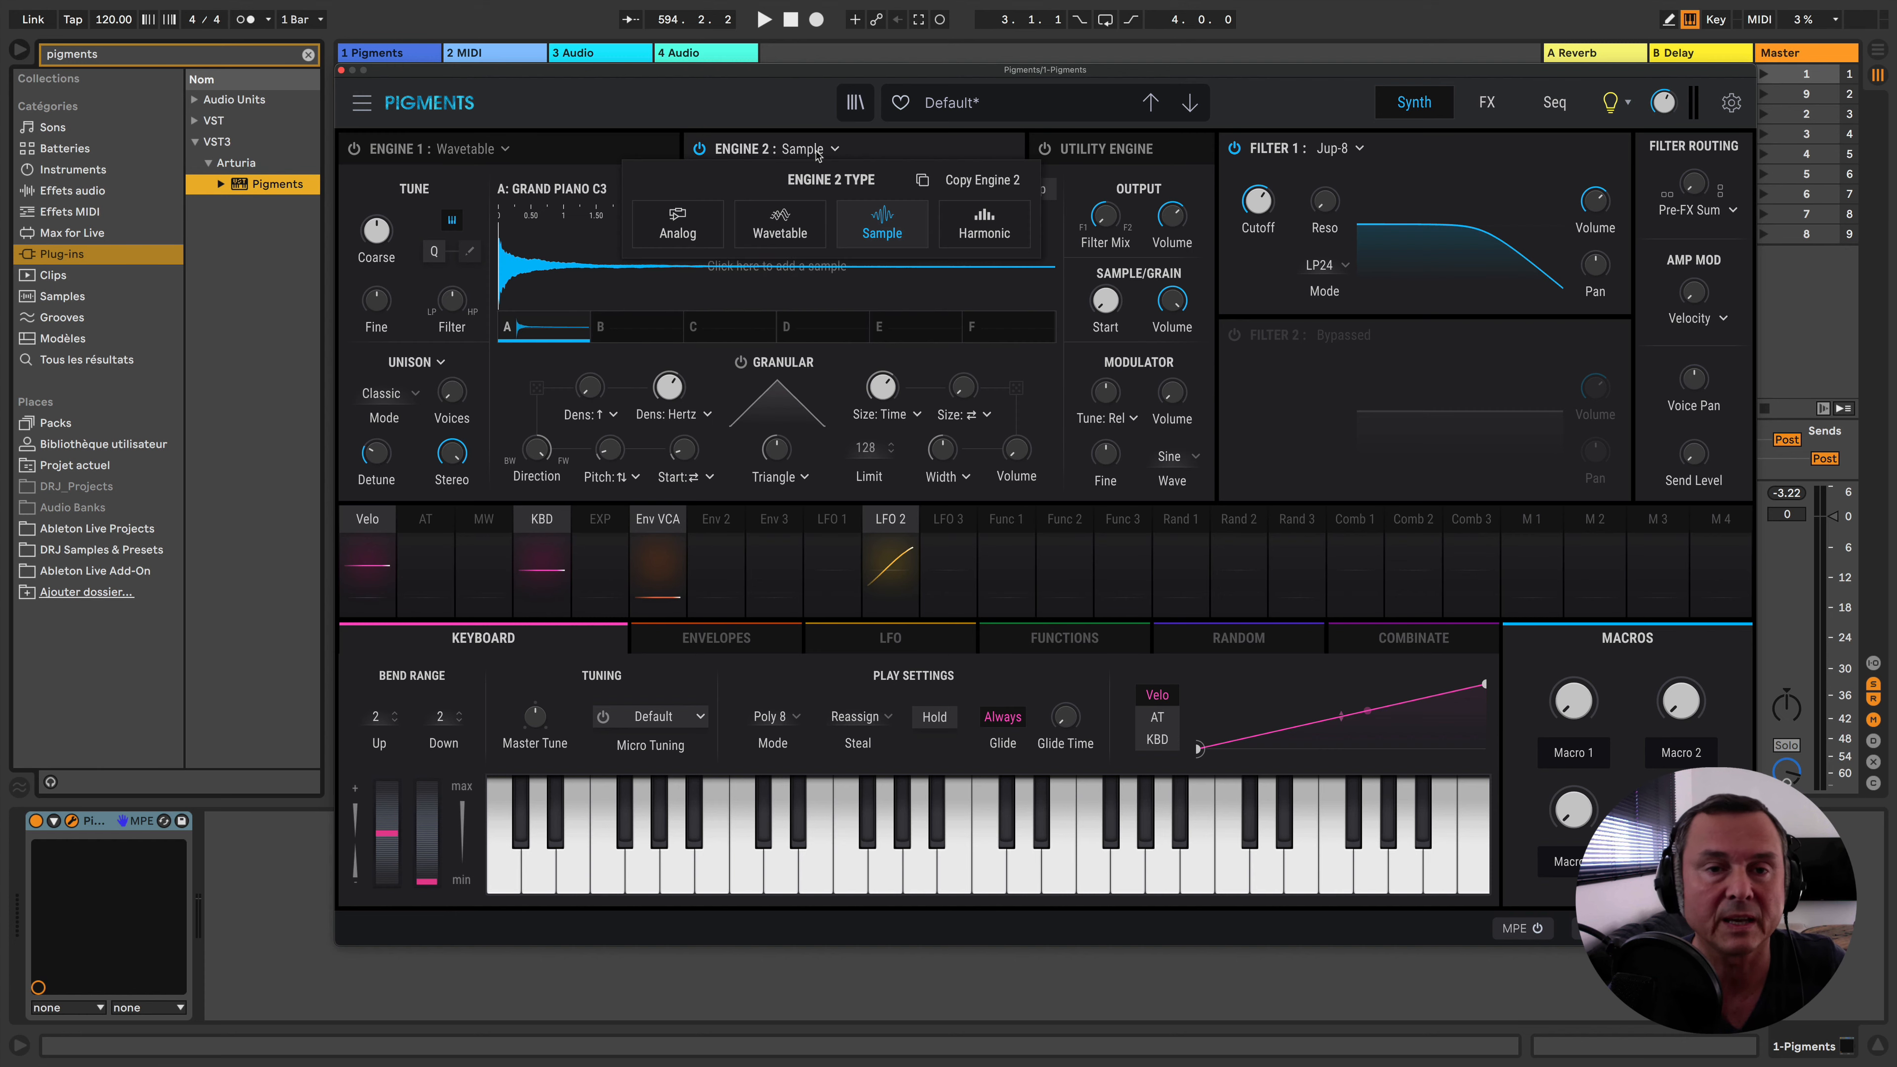
pyautogui.click(1002, 229)
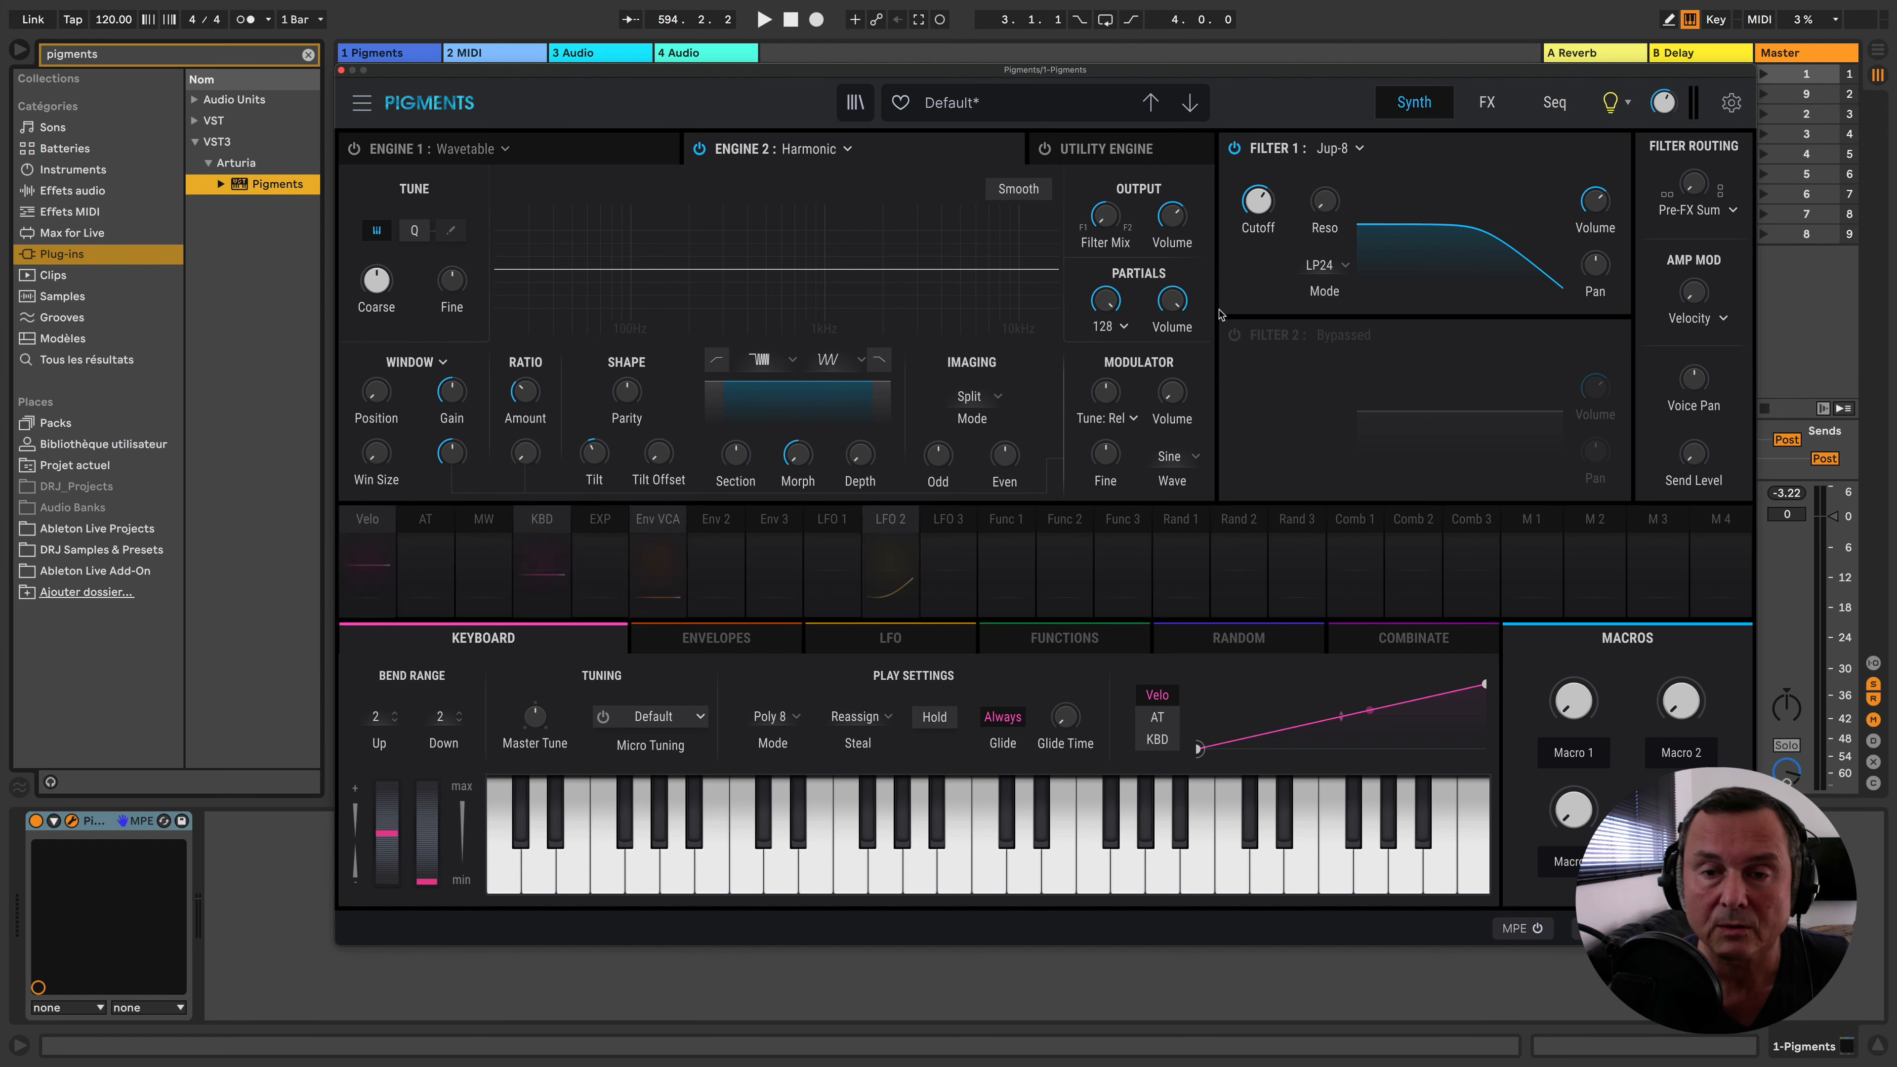
# Turn down Engine 2's number of partials, set the partial limit to 256, and raise the partials again
pyautogui.click(1124, 329)
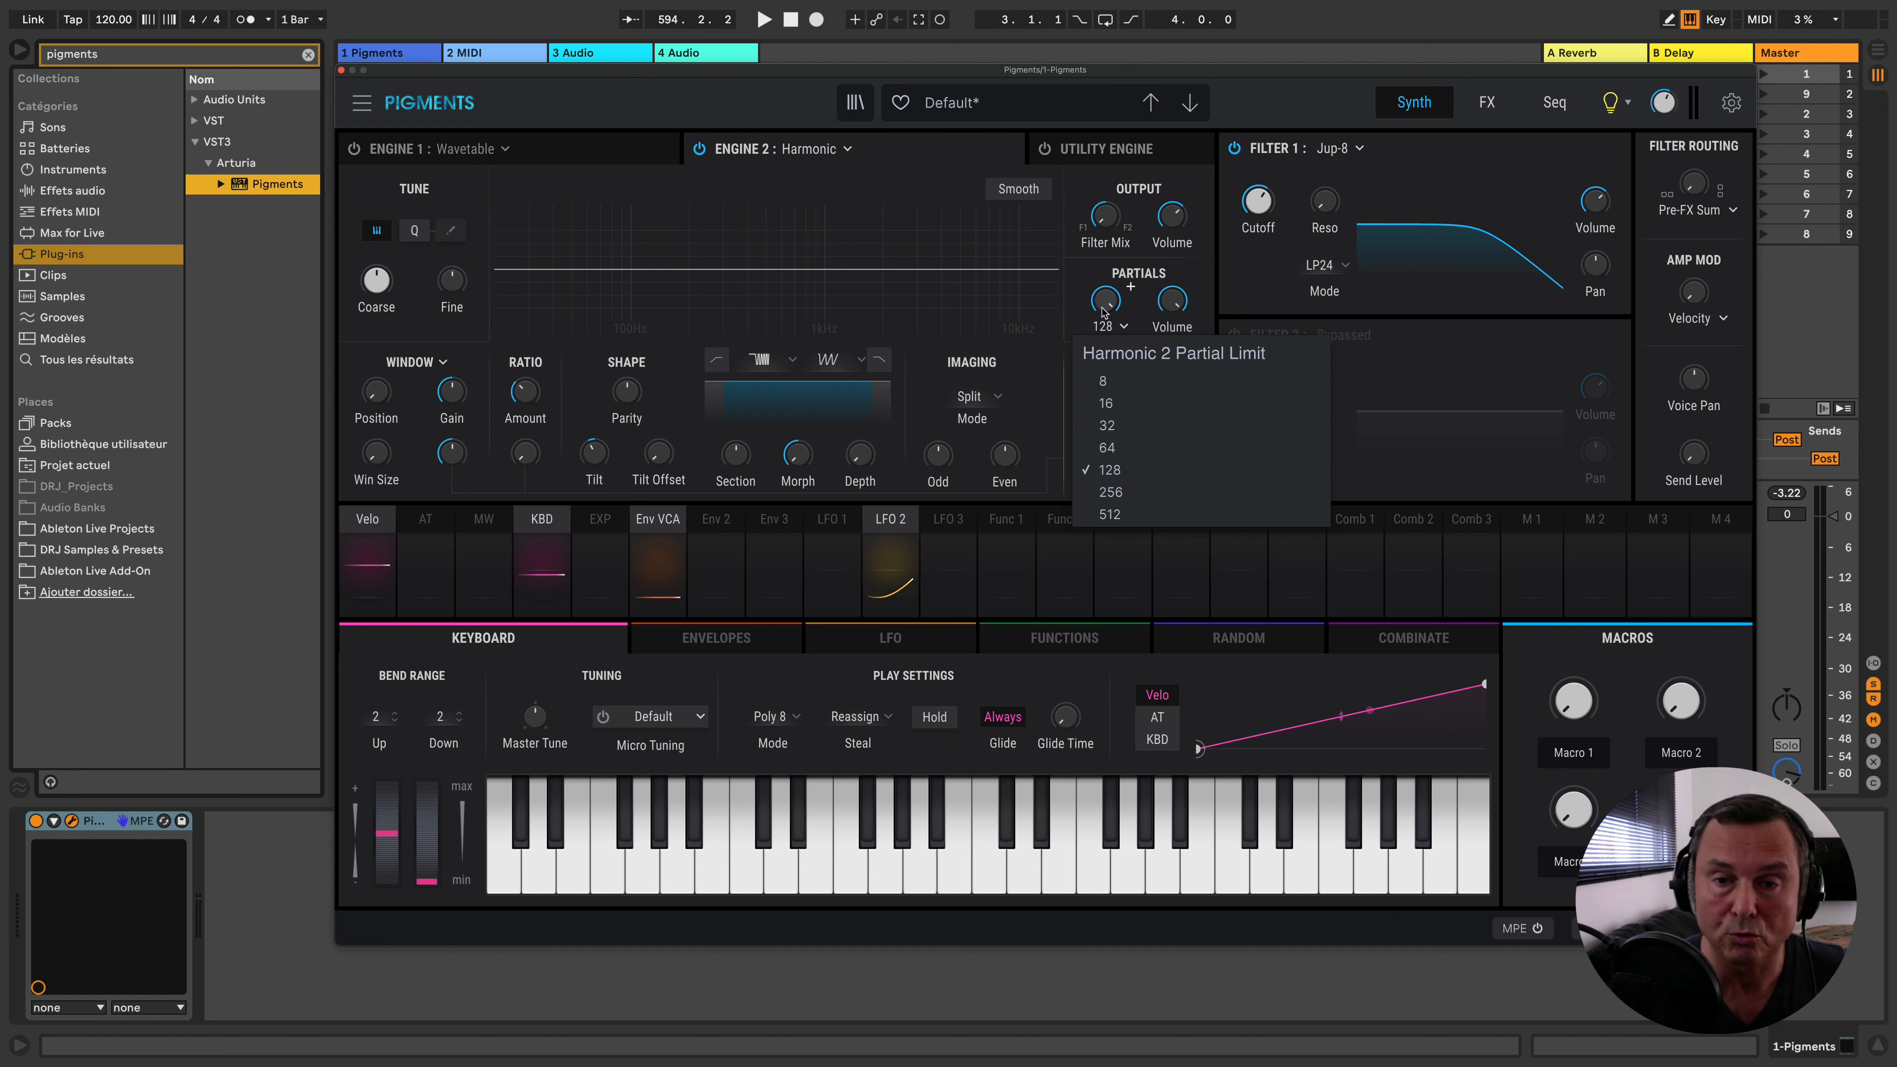
pyautogui.click(1105, 312)
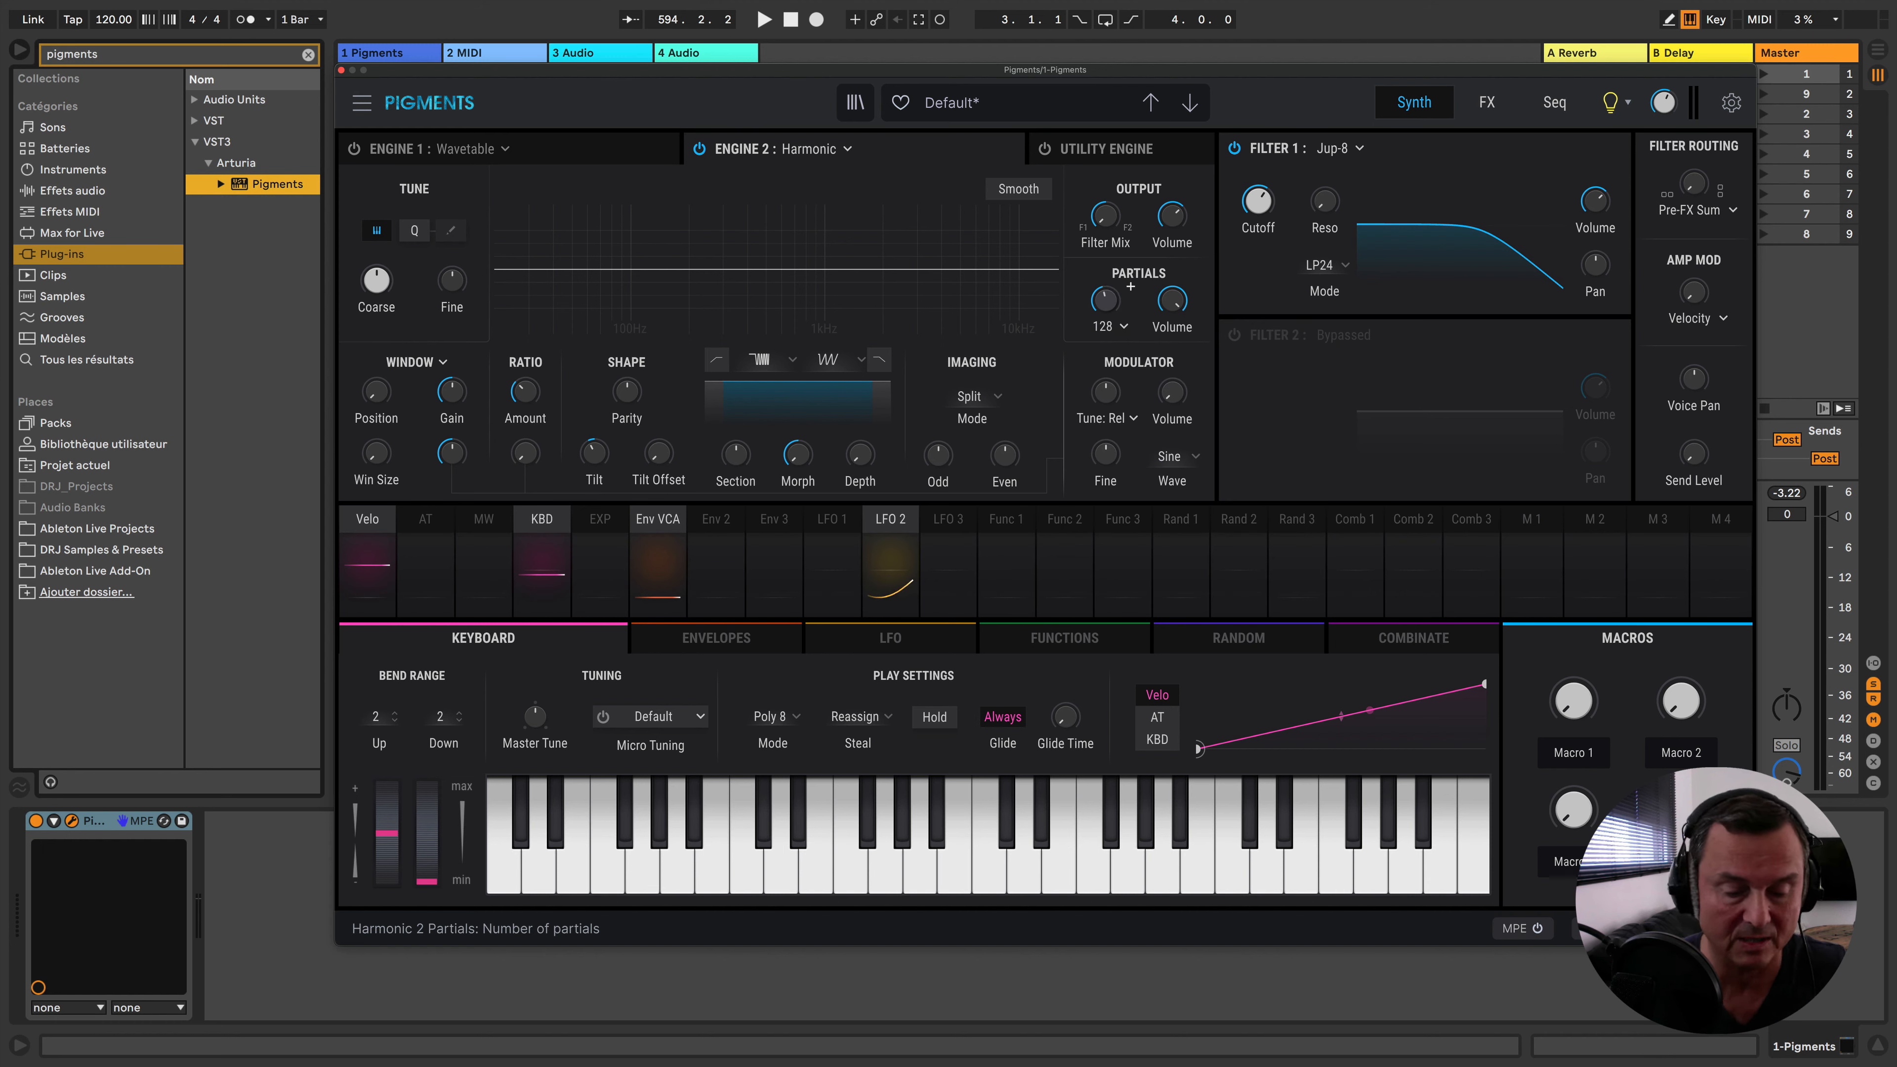
pyautogui.moveTo(1105, 300)
pyautogui.mouseDown()
pyautogui.moveTo(1105, 216)
pyautogui.moveTo(1105, 306)
pyautogui.mouseUp()
pyautogui.click(1109, 325)
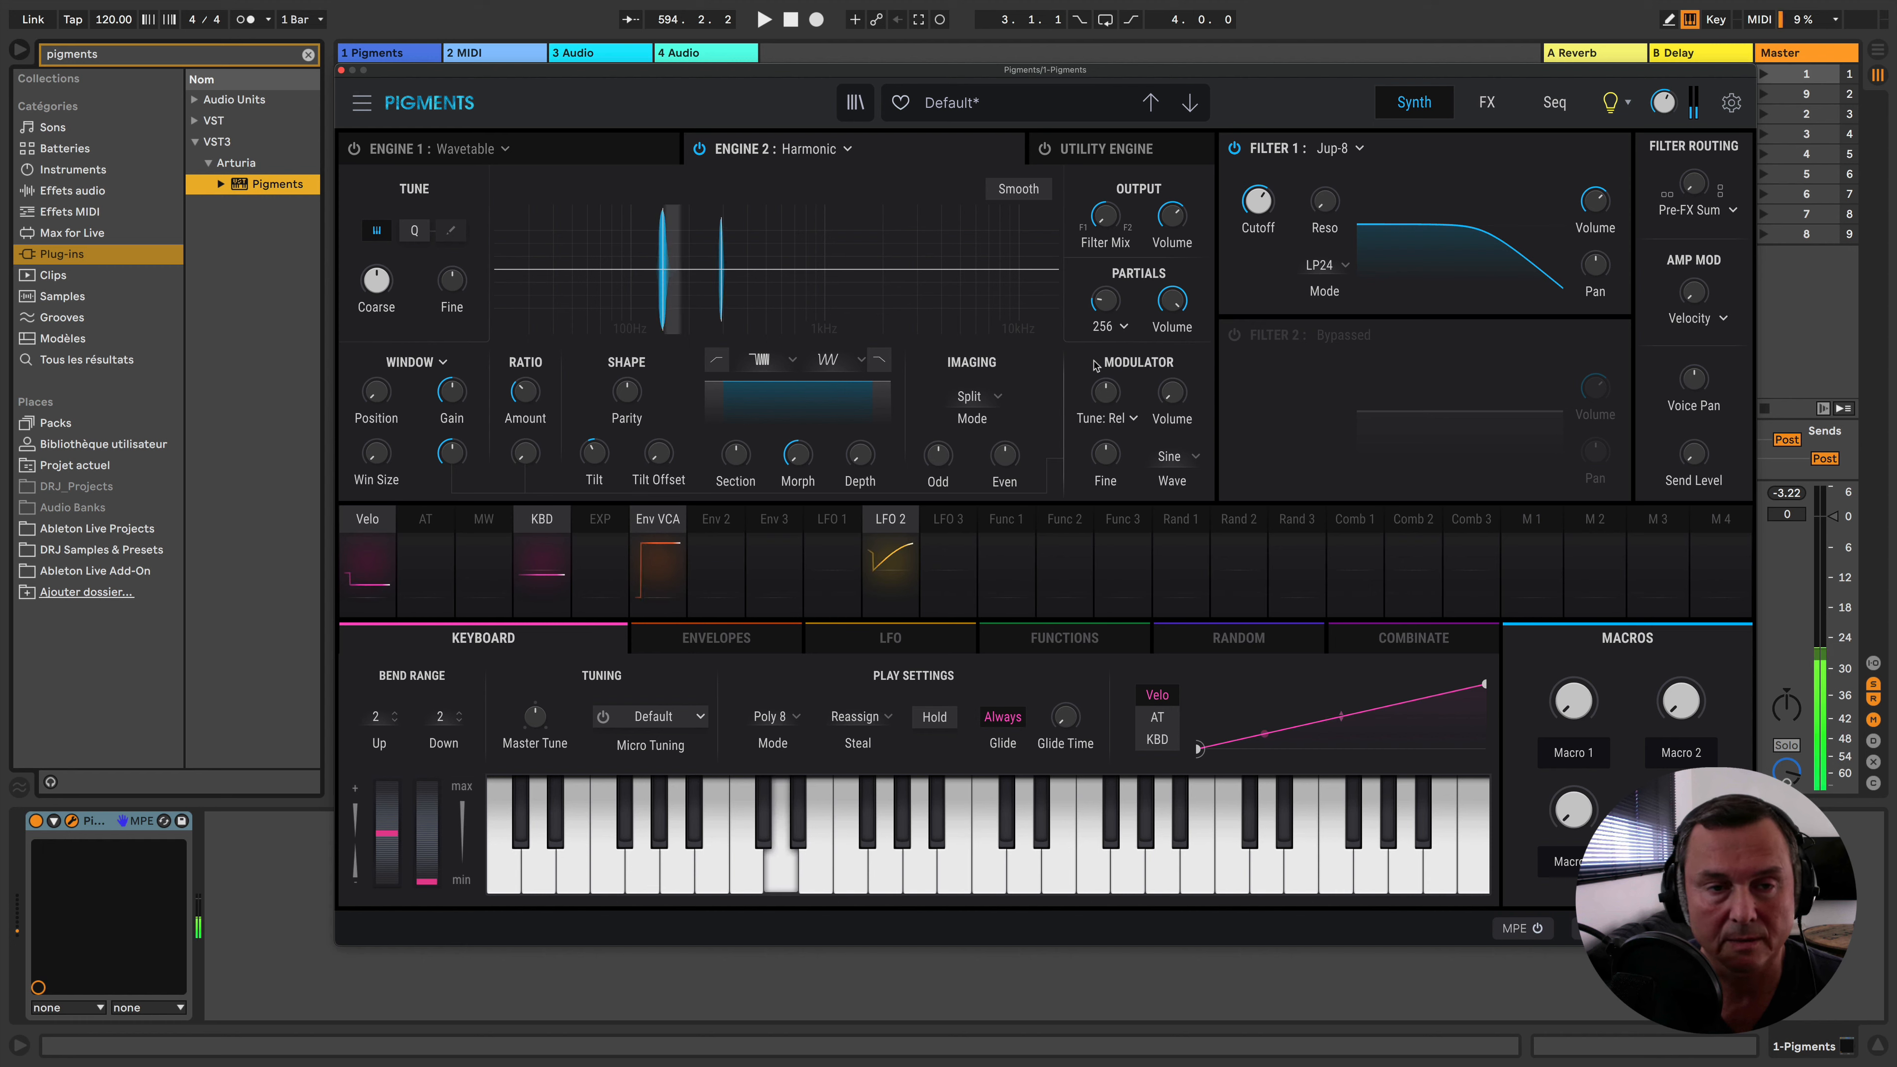
pyautogui.moveTo(1105, 300)
pyautogui.mouseDown()
pyautogui.moveTo(1104, 282)
pyautogui.moveTo(1131, 286)
pyautogui.moveTo(1106, 321)
pyautogui.moveTo(1107, 303)
pyautogui.mouseUp()
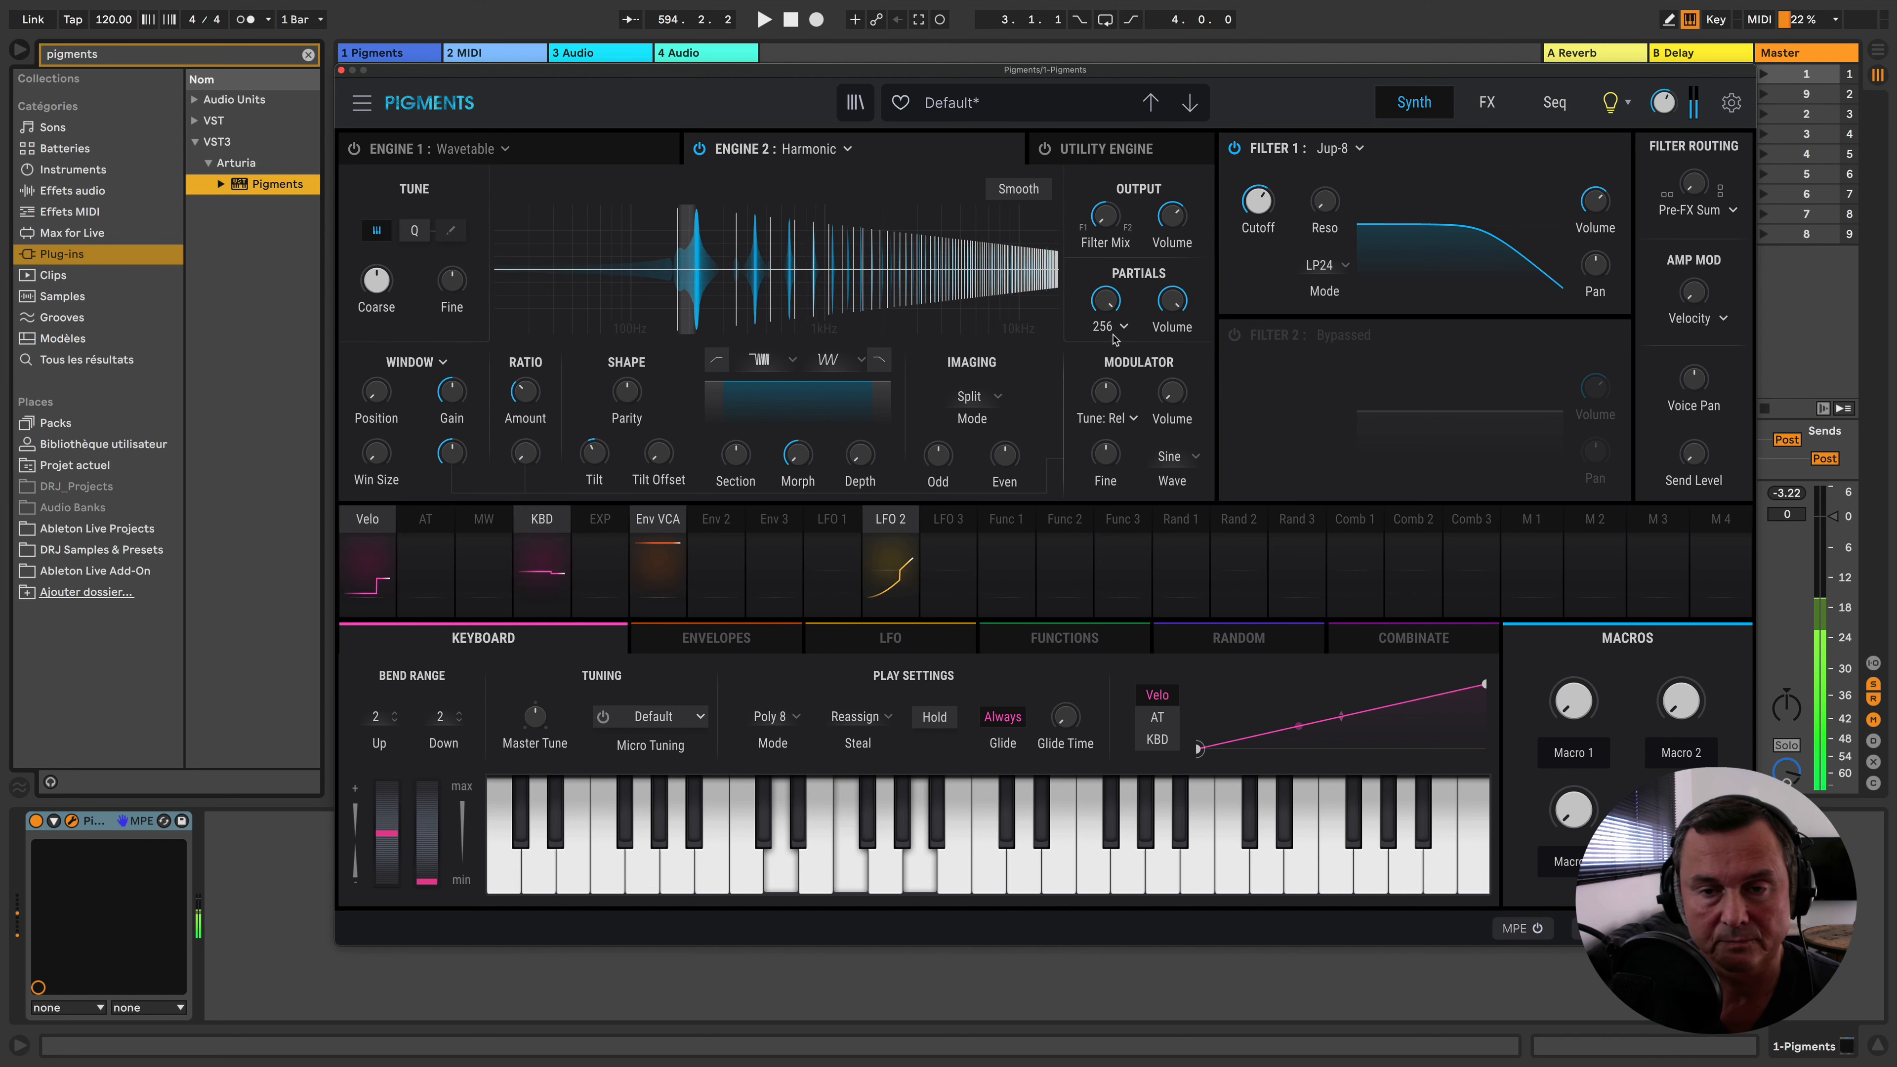
# Return Engine 2's partial limit to 128 and try out the number of partials at that limit
pyautogui.click(1111, 326)
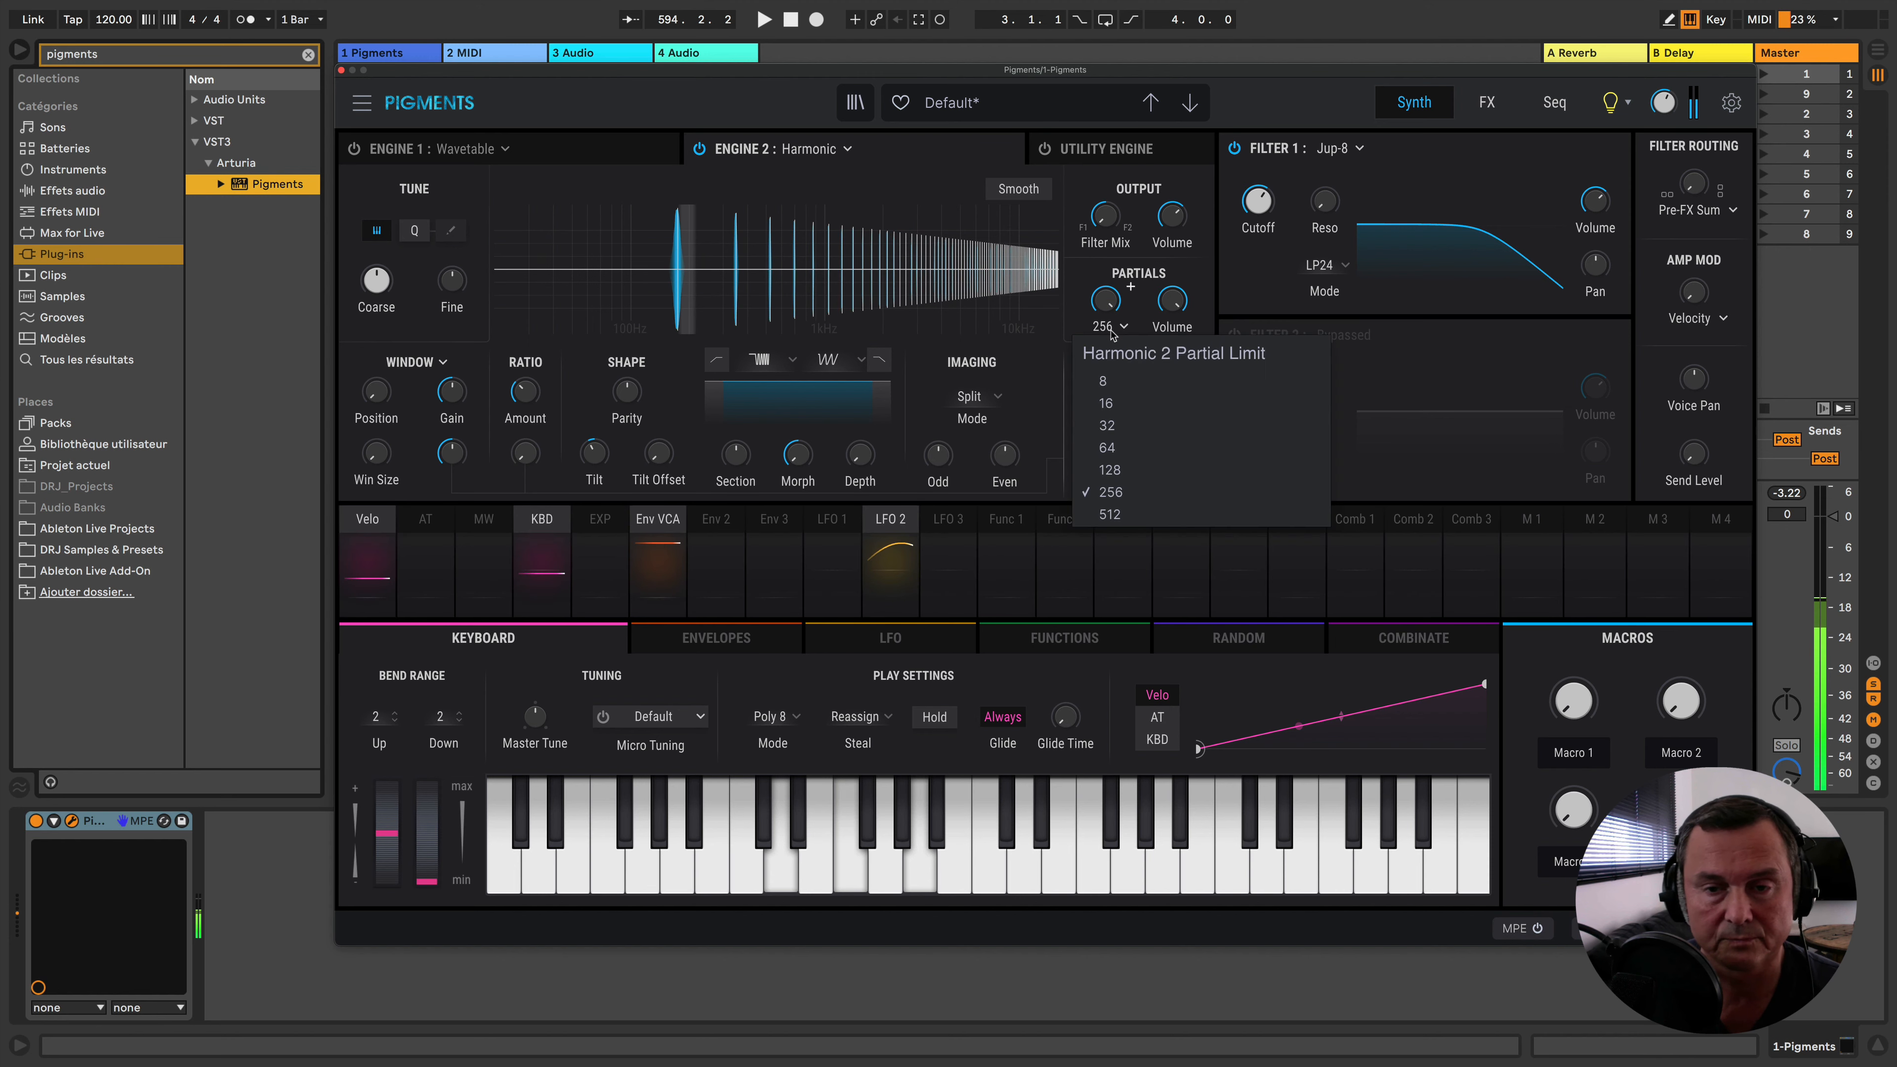
pyautogui.click(1110, 469)
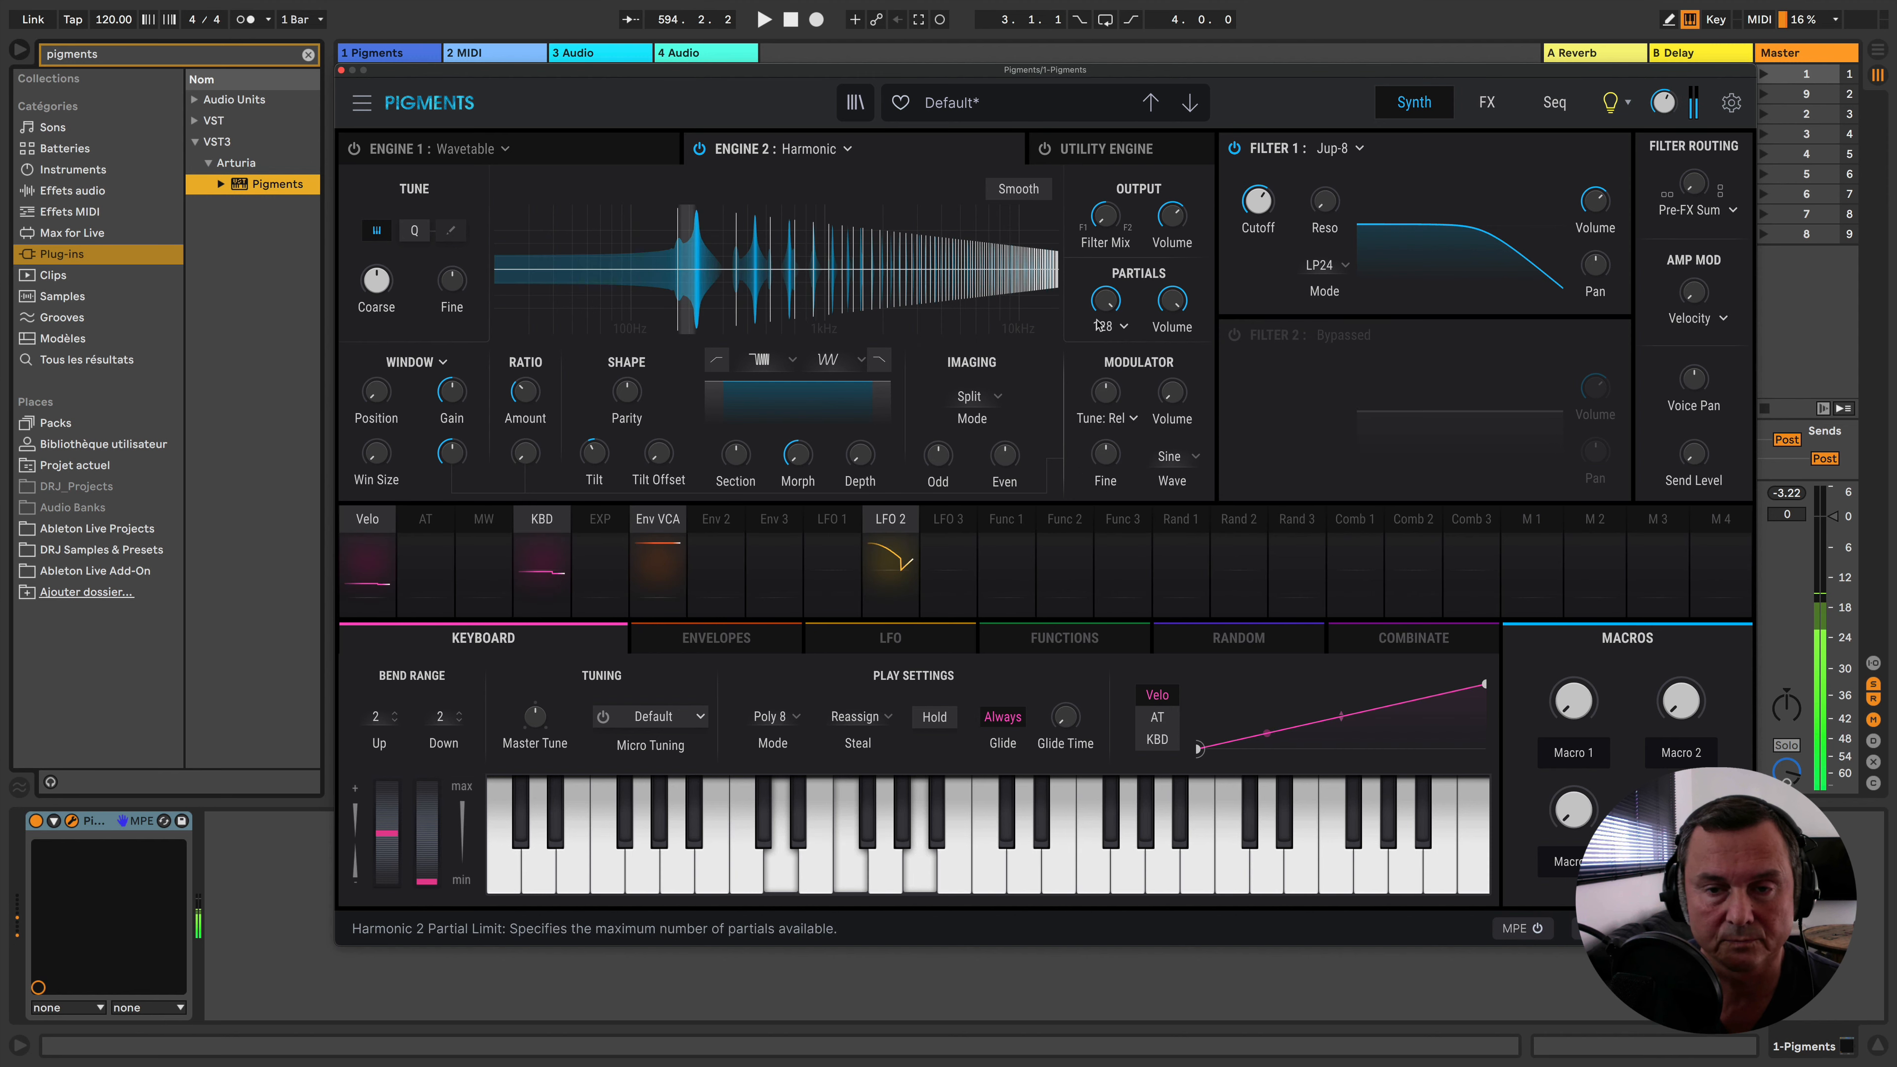
pyautogui.moveTo(1106, 301)
pyautogui.mouseDown()
pyautogui.moveTo(1106, 366)
pyautogui.moveTo(1106, 299)
pyautogui.mouseUp()
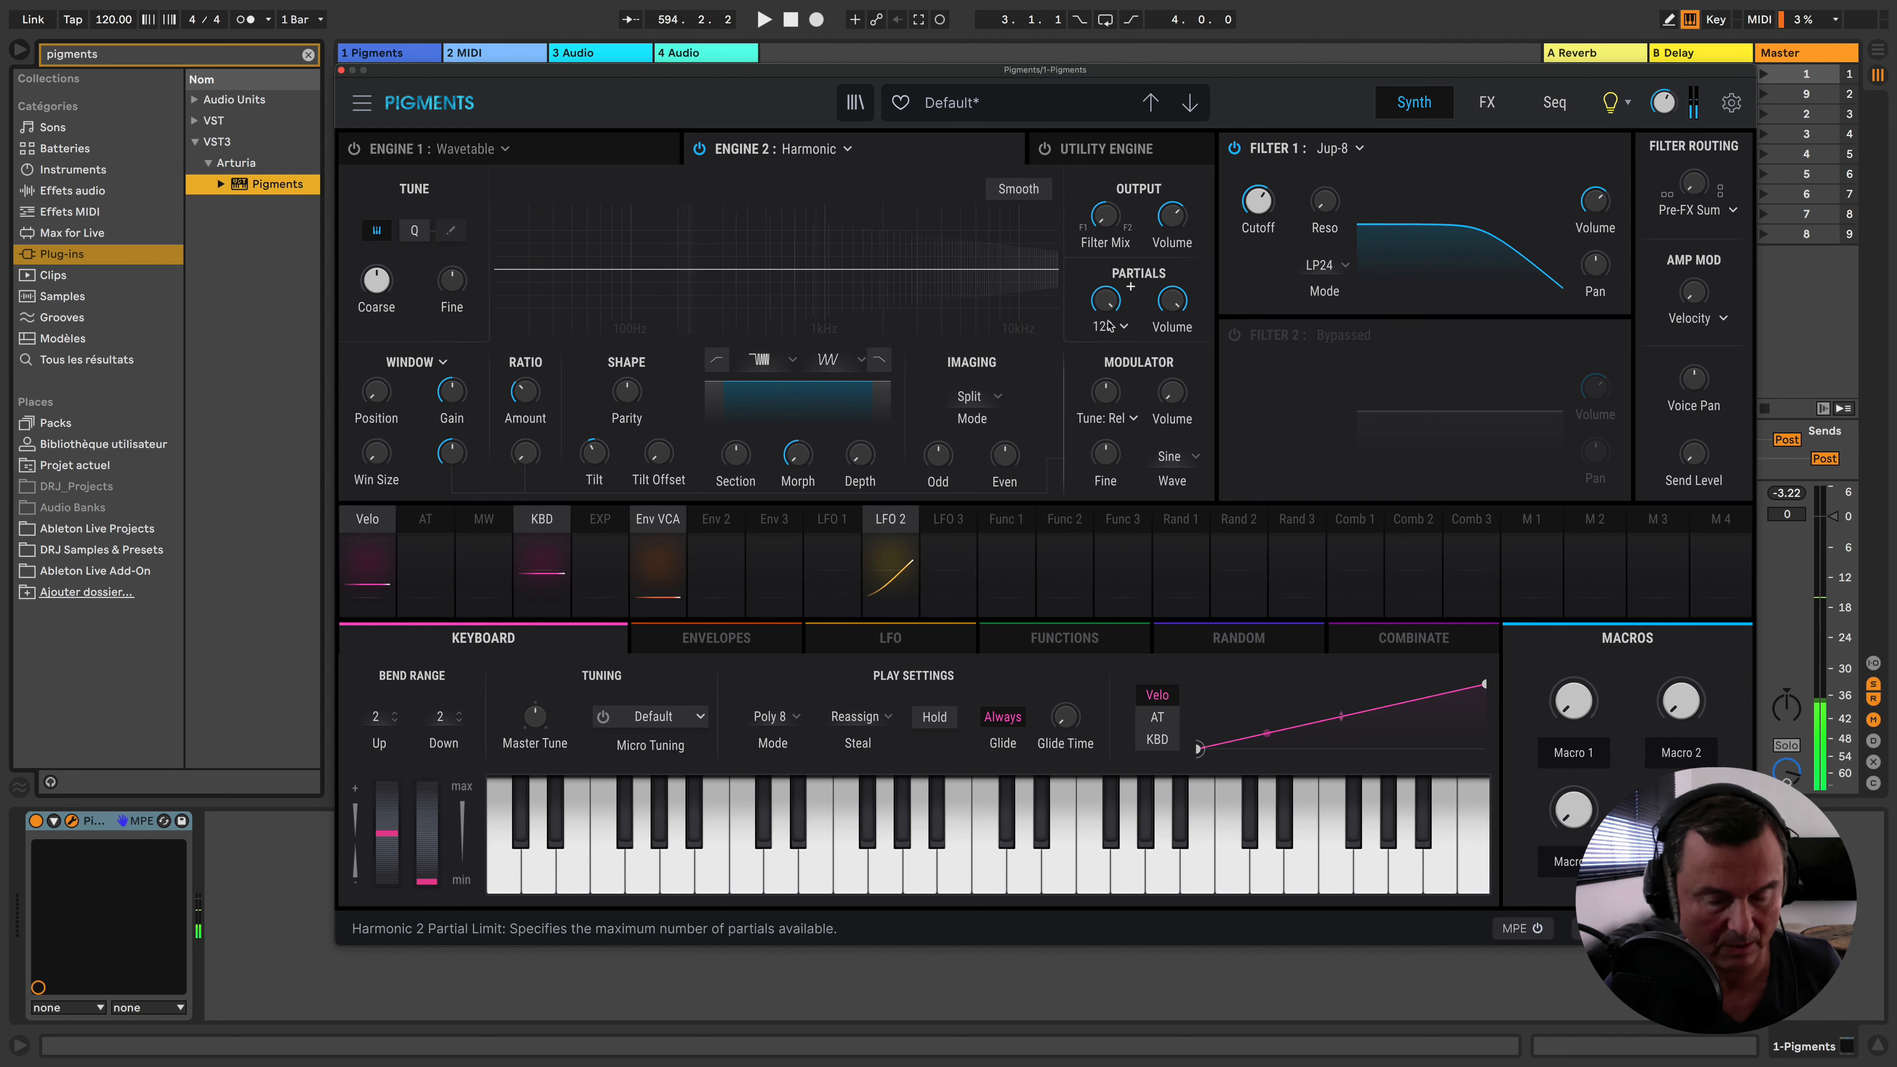
# Turn on Smooth for Engine 2's harmonic display and sweep the partial Ratio amount
pyautogui.moveTo(1109, 321)
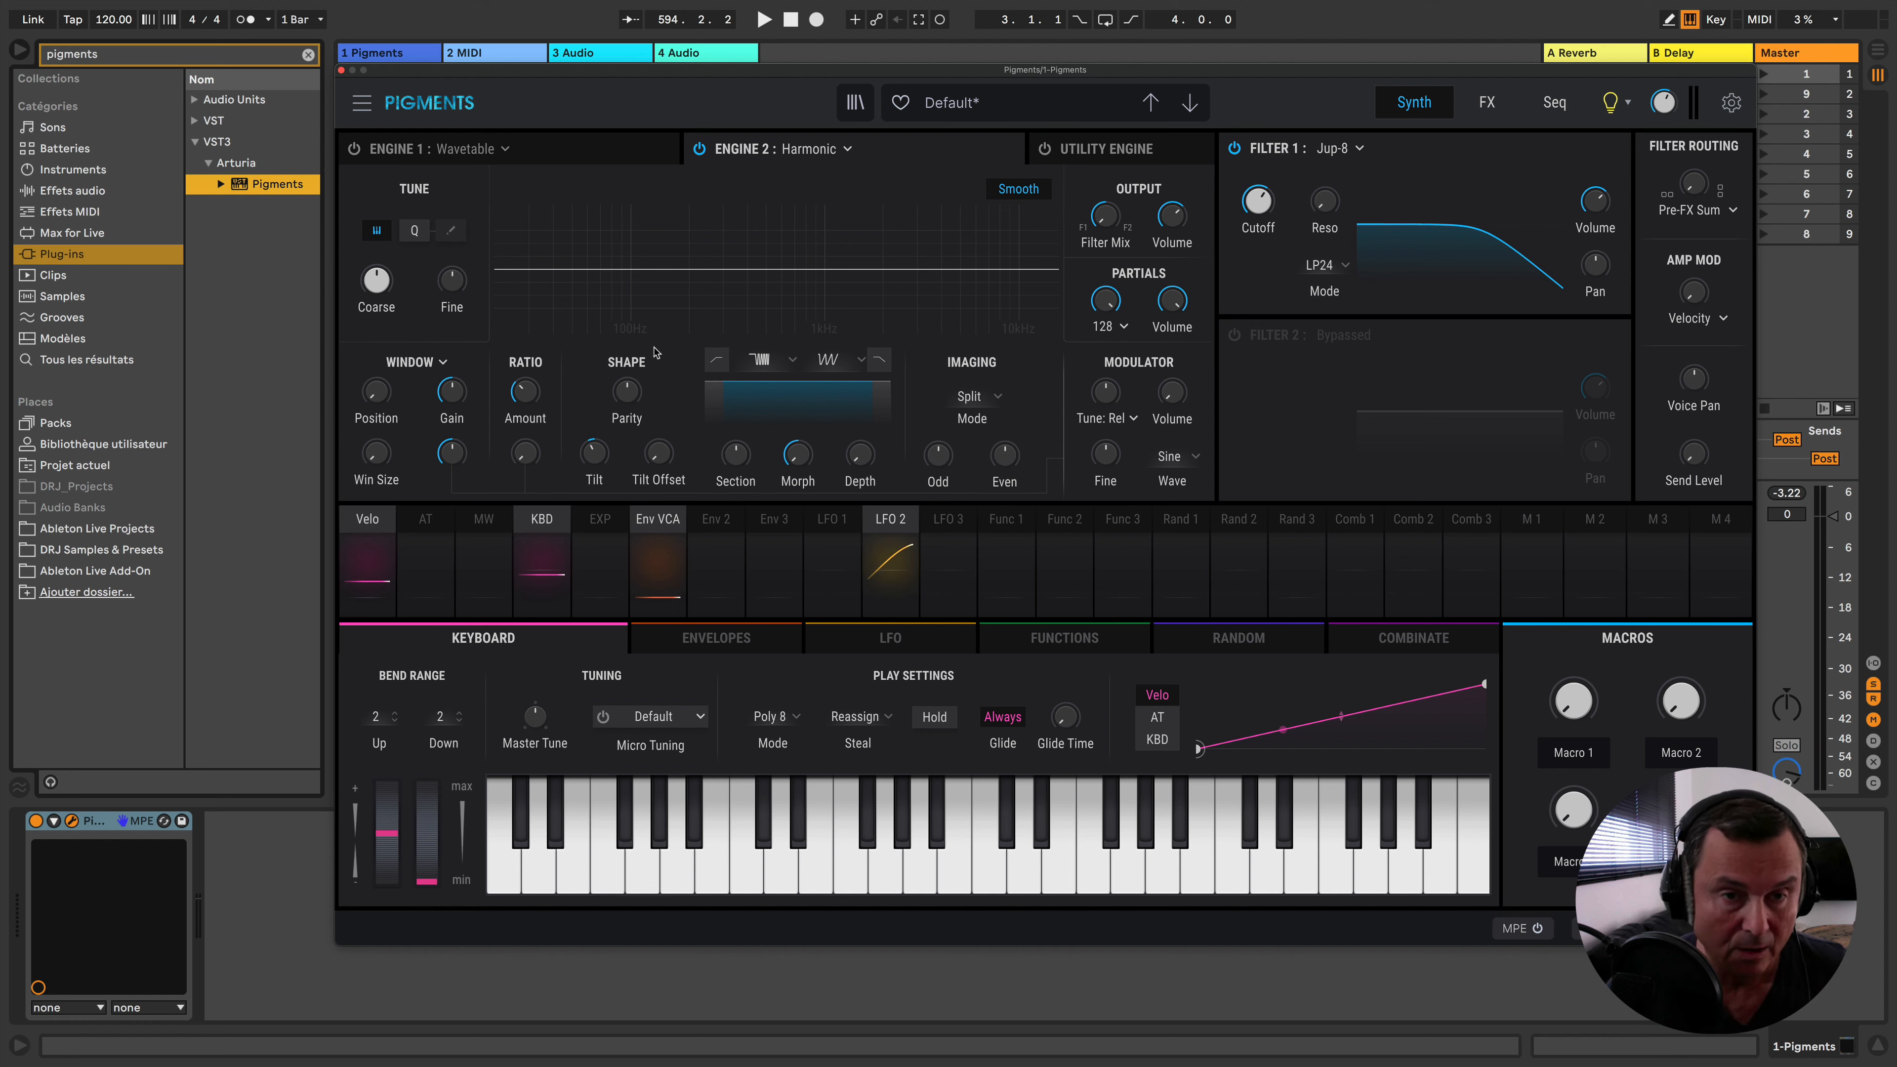
pyautogui.moveTo(530, 408)
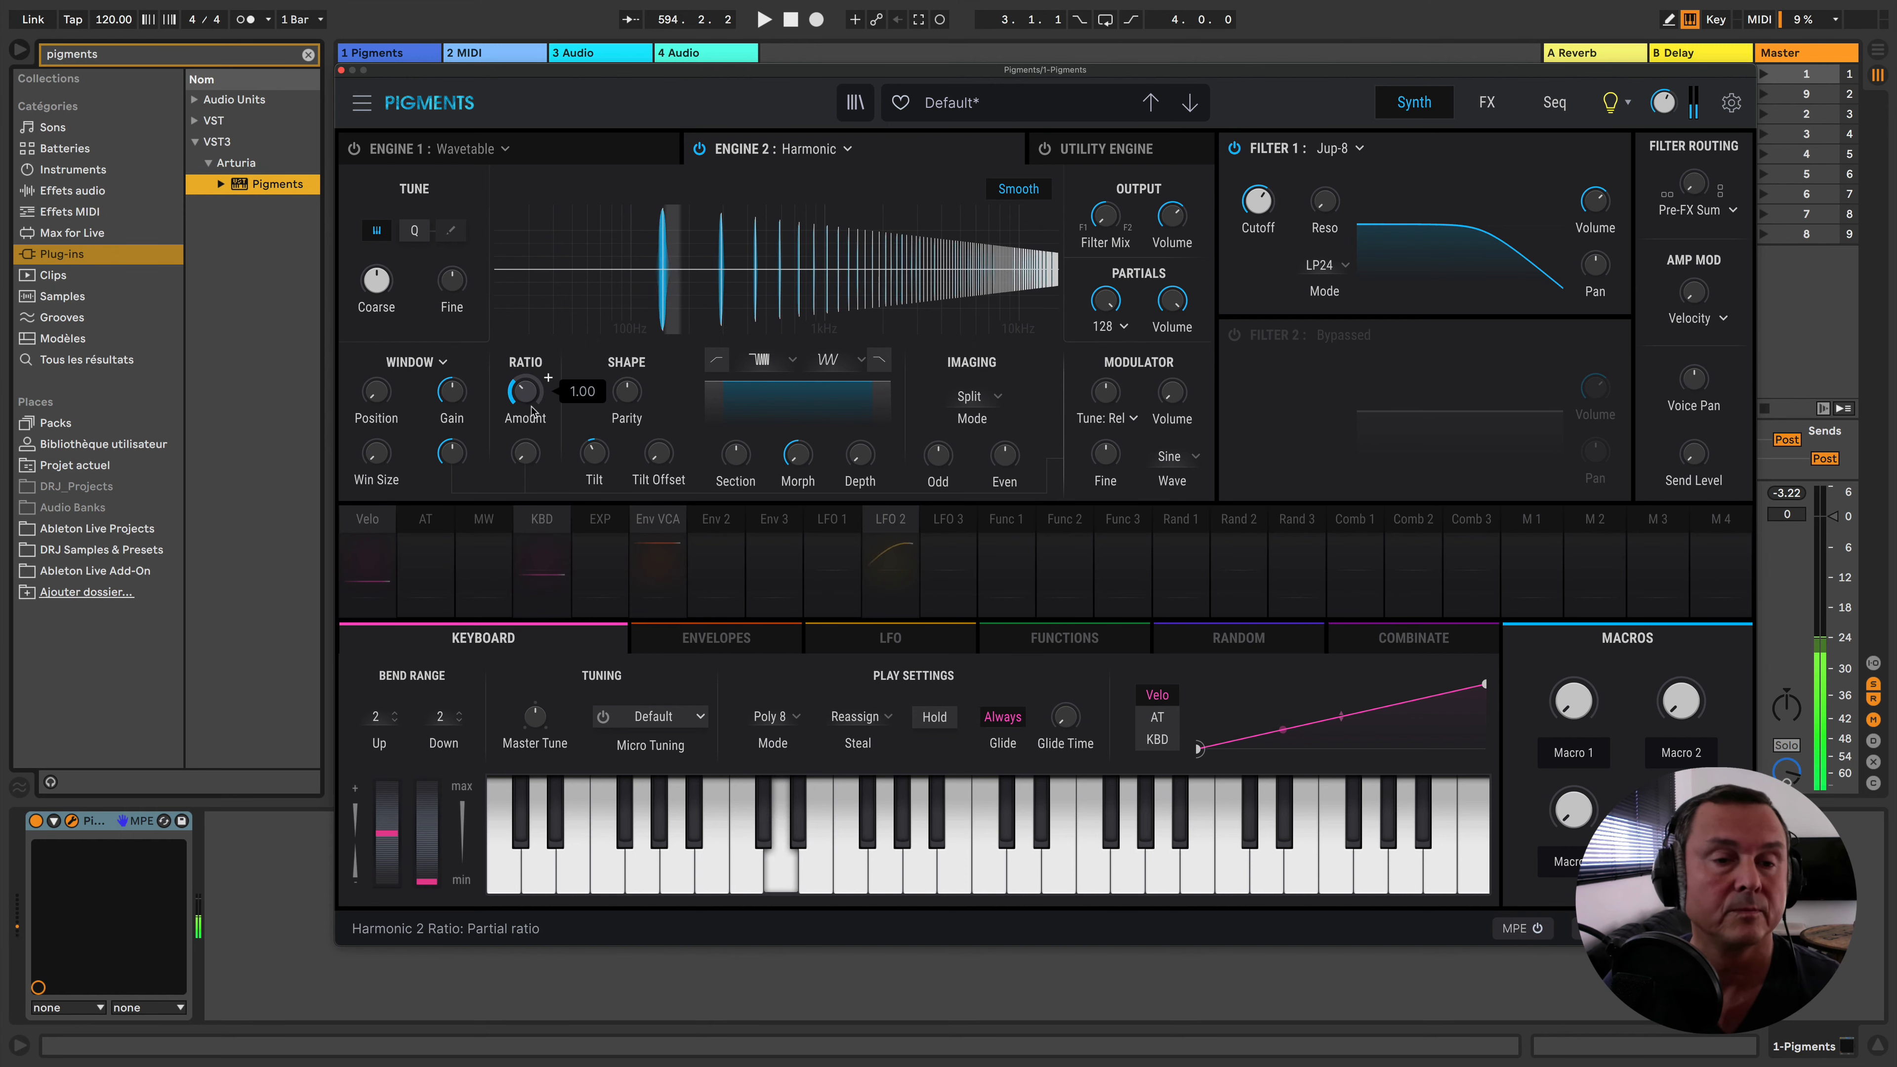
pyautogui.moveTo(533, 412)
pyautogui.mouseDown()
pyautogui.moveTo(533, 373)
pyautogui.moveTo(533, 413)
pyautogui.moveTo(548, 379)
pyautogui.mouseUp()
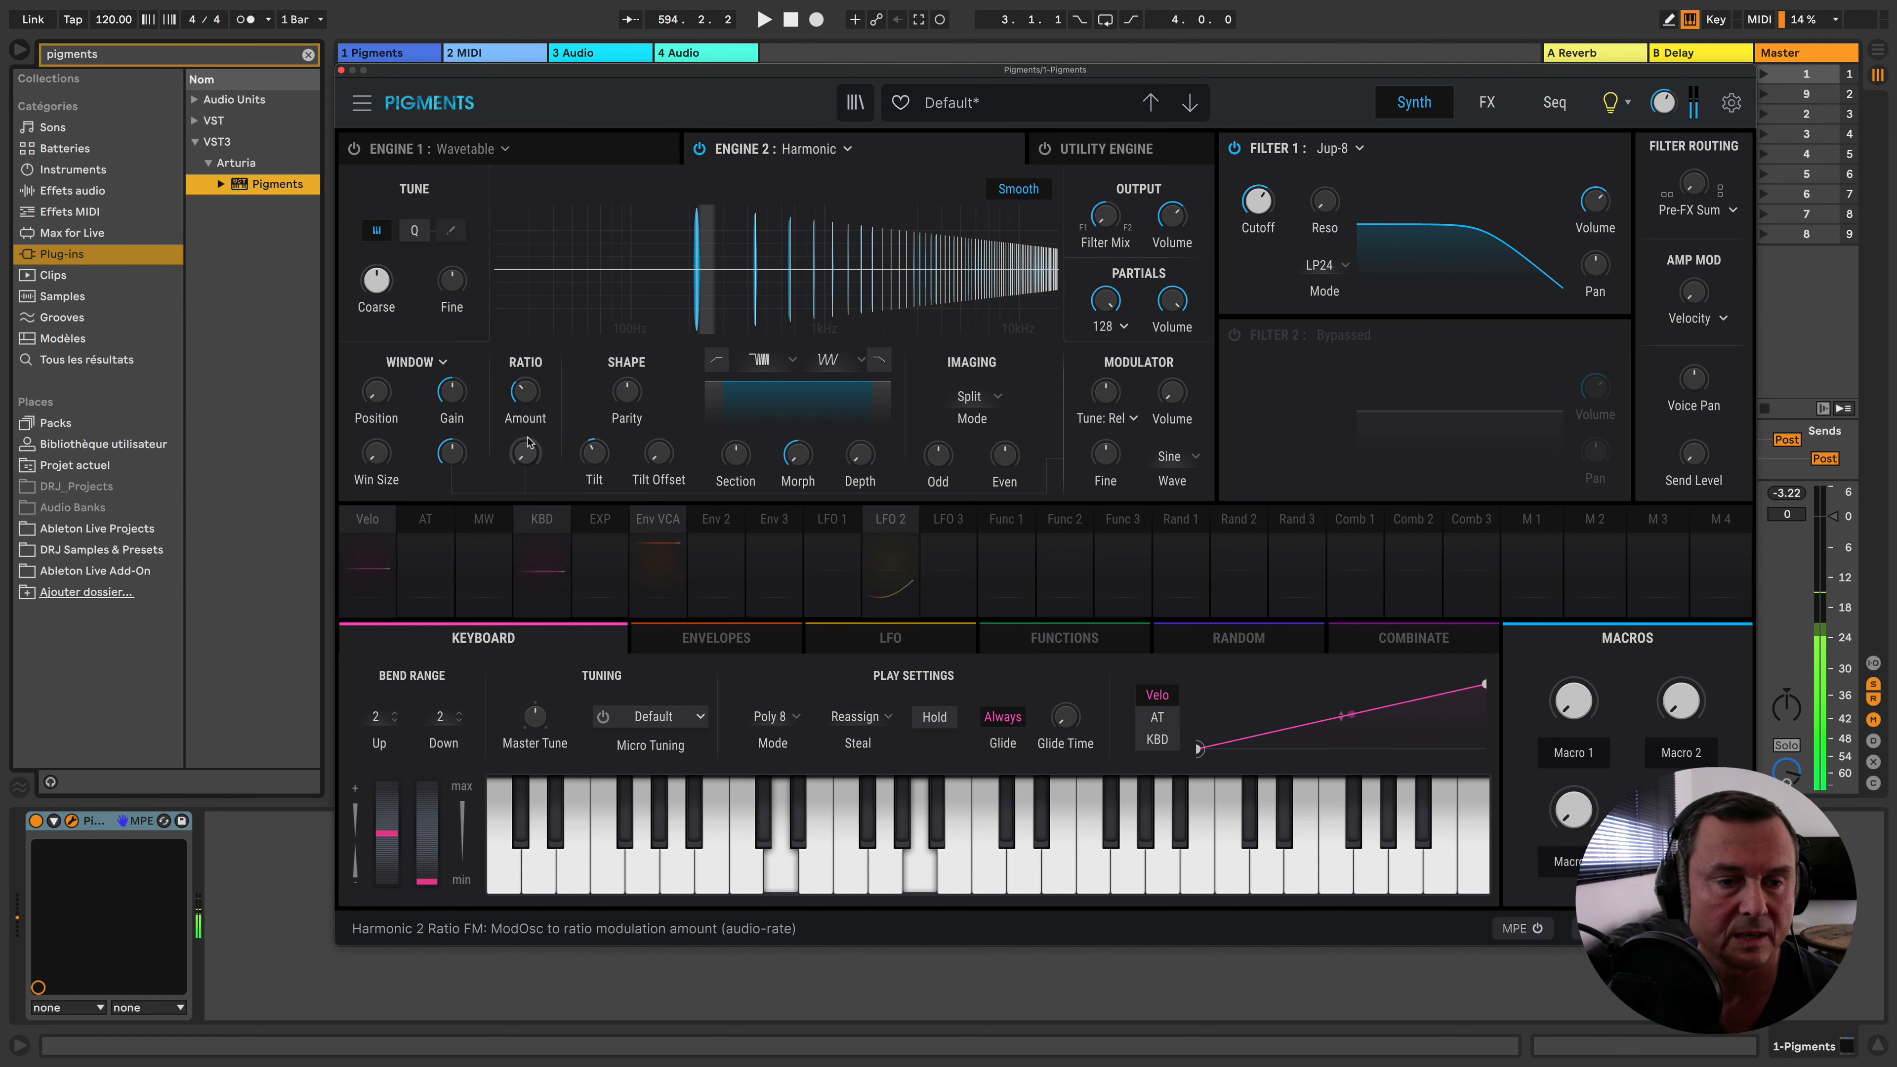
# Raise Engine 2's Ratio FM amount, and sweep the partial Ratio down to 0.250 and back up while listening
pyautogui.moveTo(548, 445)
pyautogui.mouseDown()
pyautogui.moveTo(526, 446)
pyautogui.moveTo(525, 399)
pyautogui.moveTo(526, 419)
pyautogui.mouseUp()
pyautogui.doubleClick(548, 377)
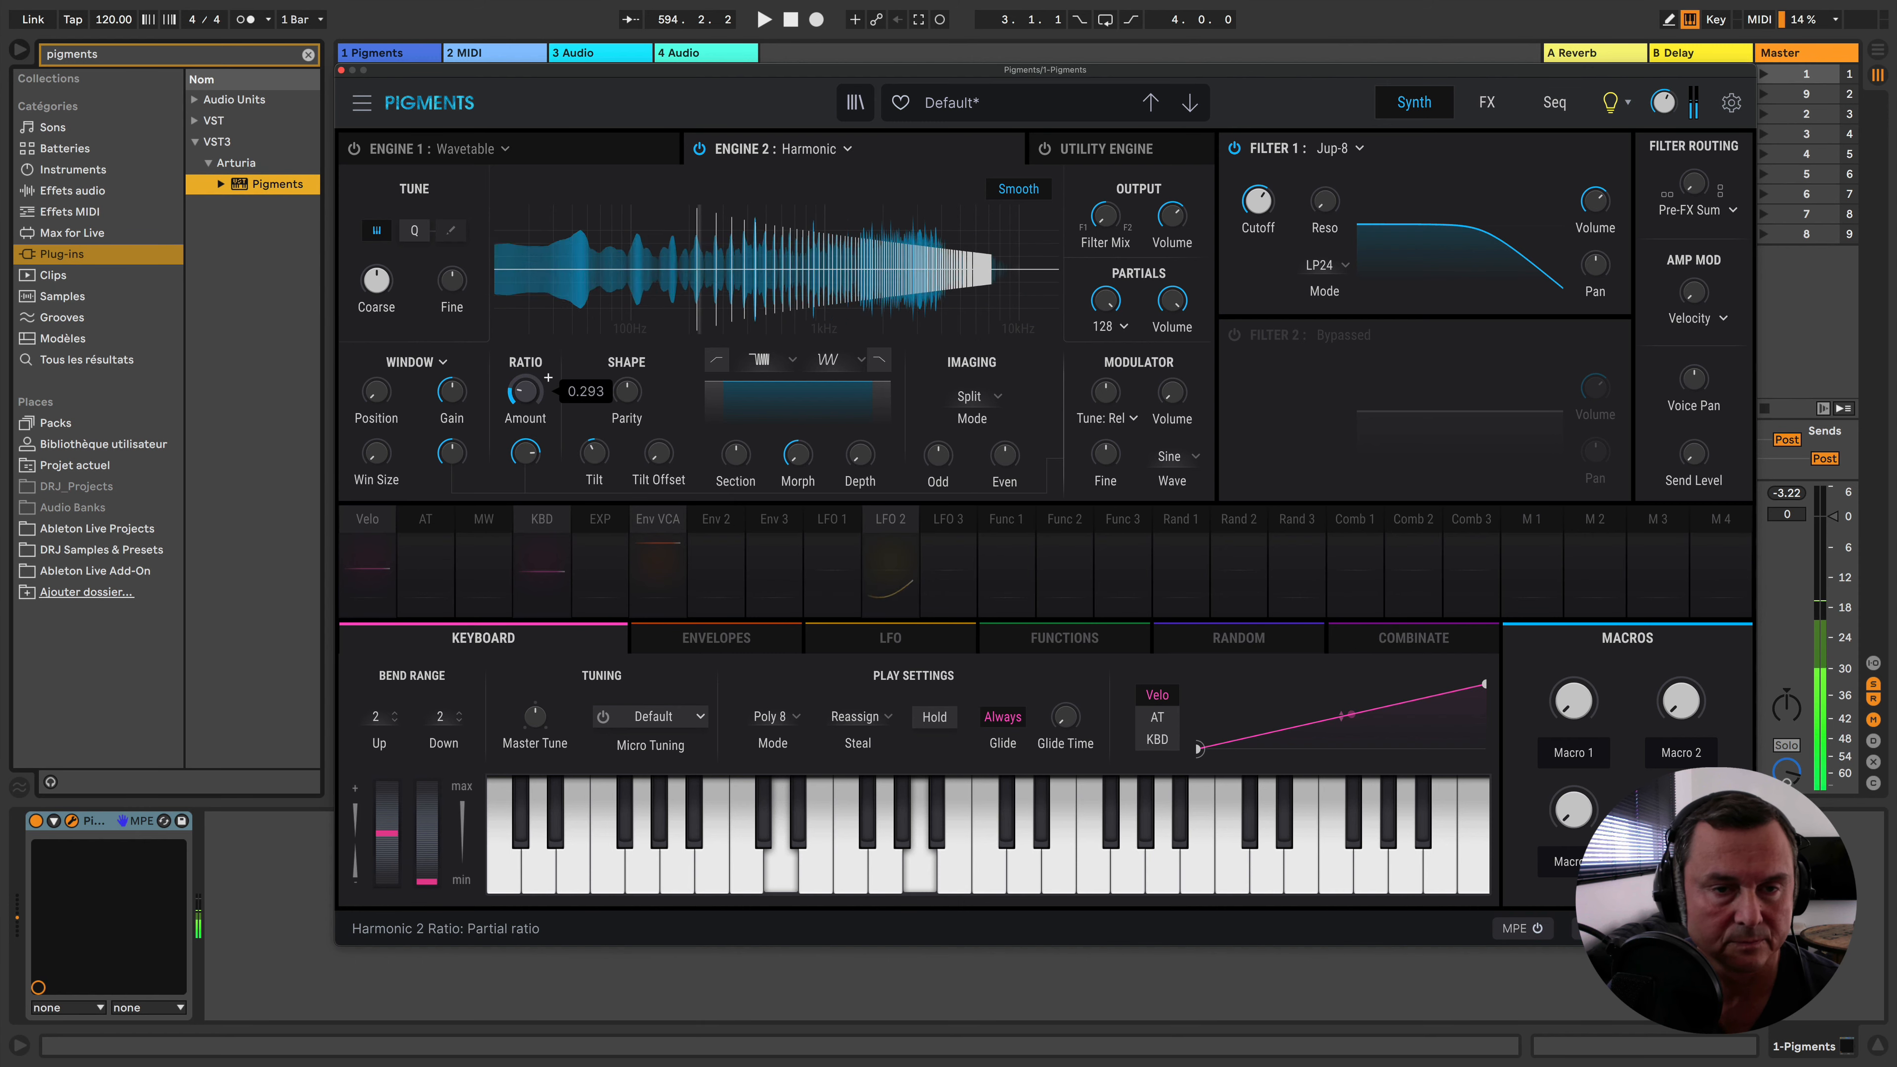
pyautogui.scroll(-10, 548, 377)
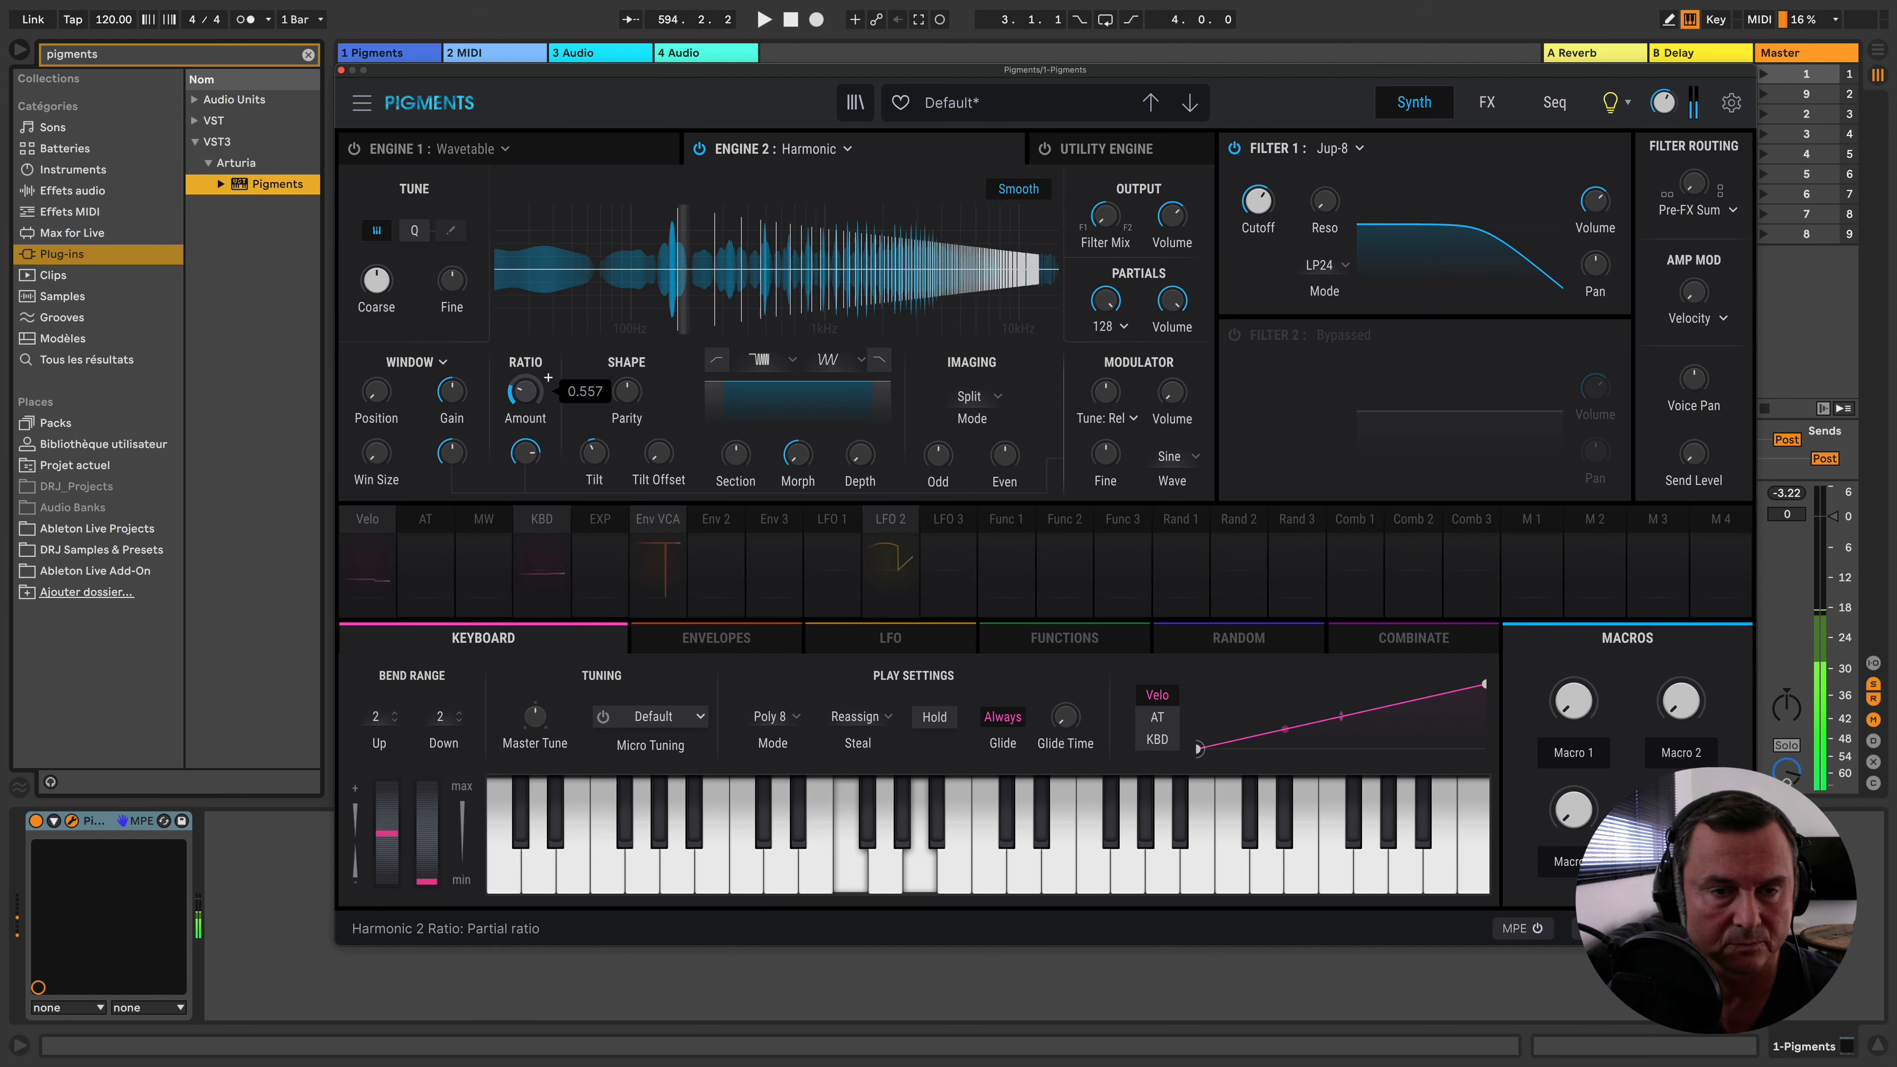
pyautogui.scroll(10, 528, 394)
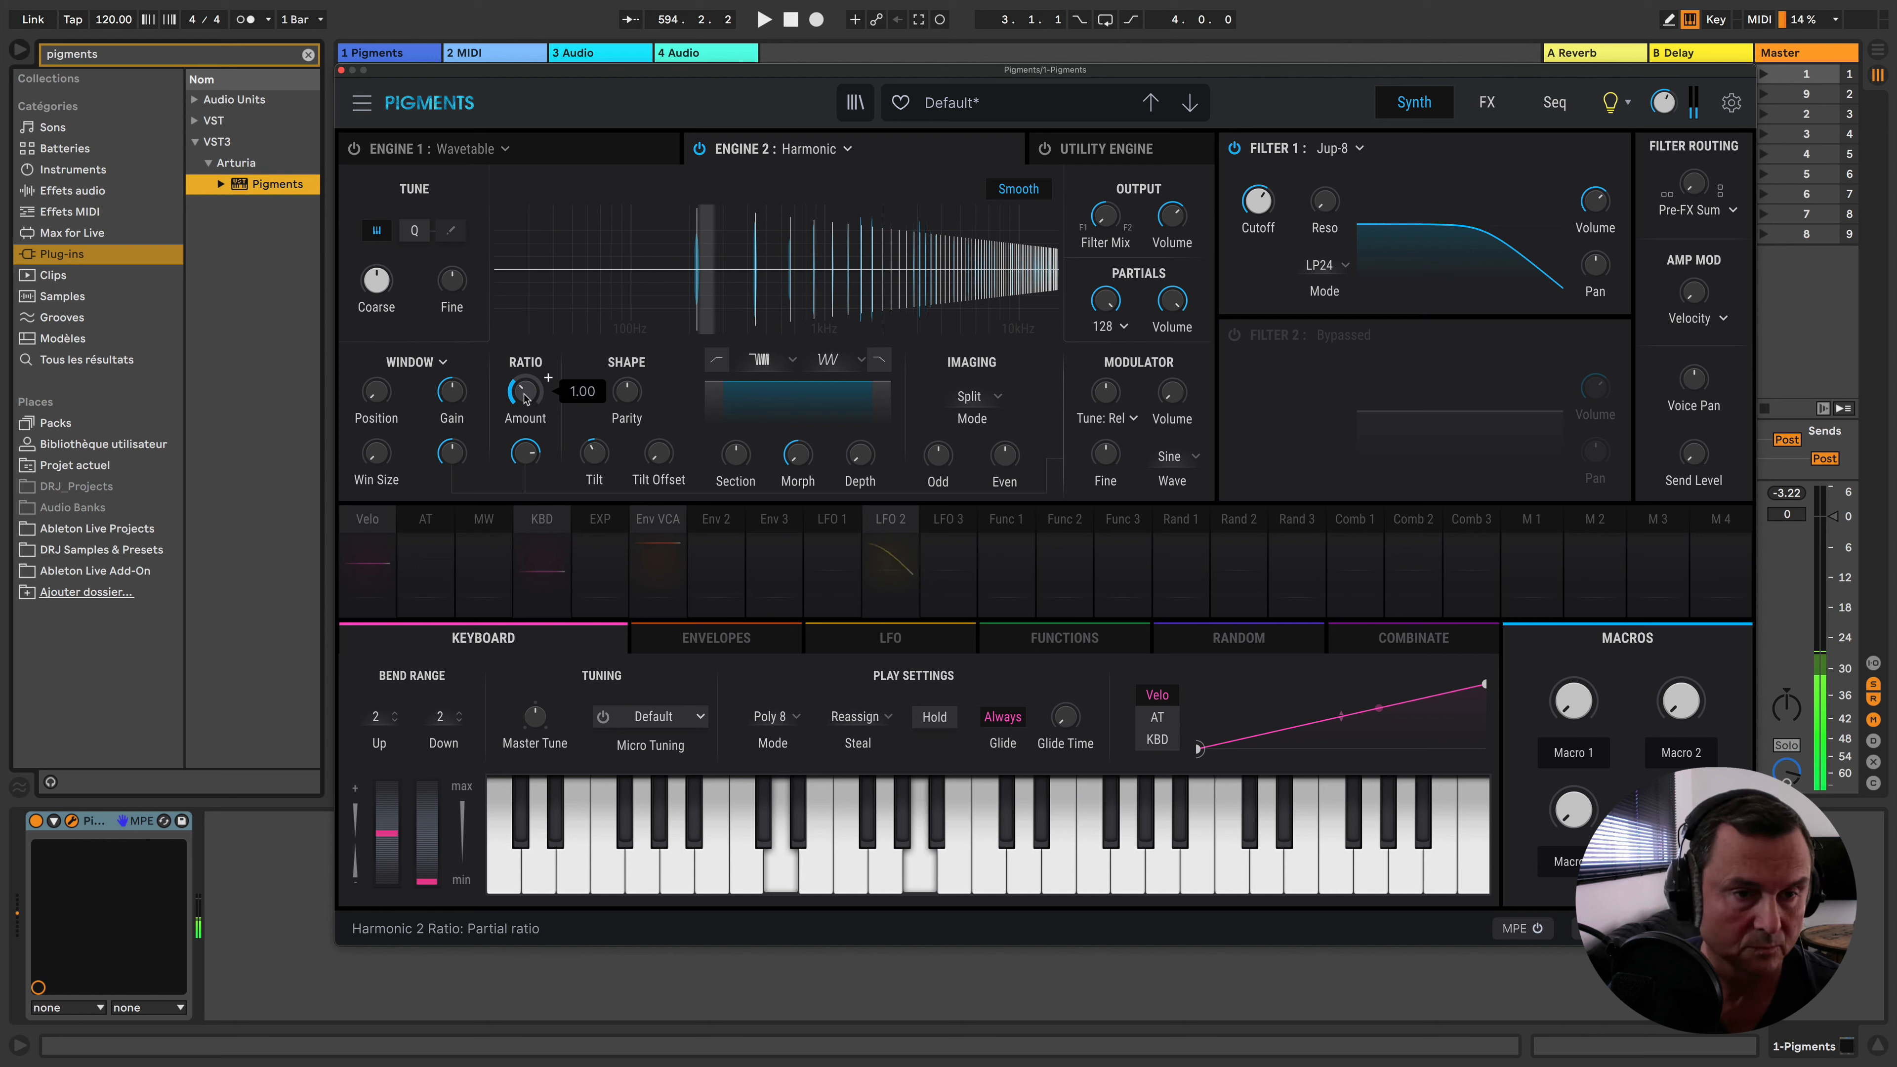
pyautogui.scroll(-15, 549, 377)
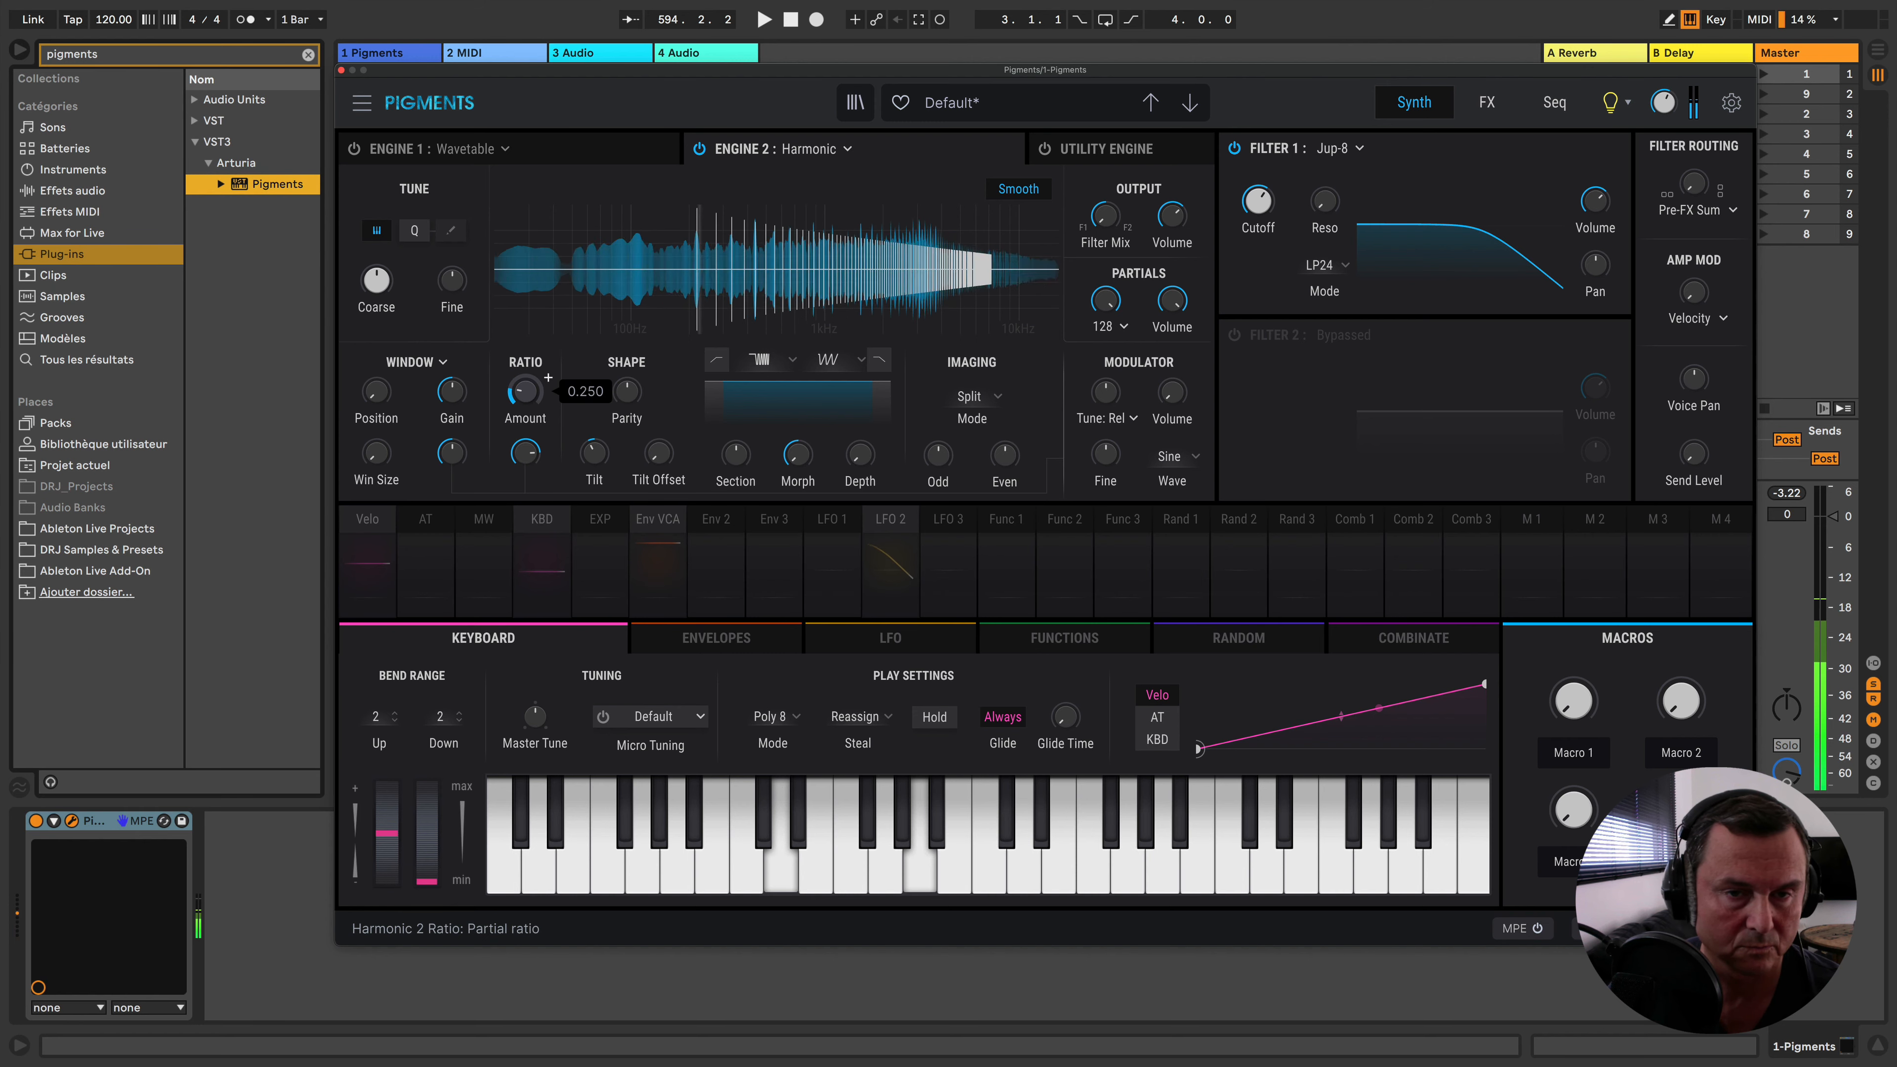
pyautogui.scroll(15, 548, 377)
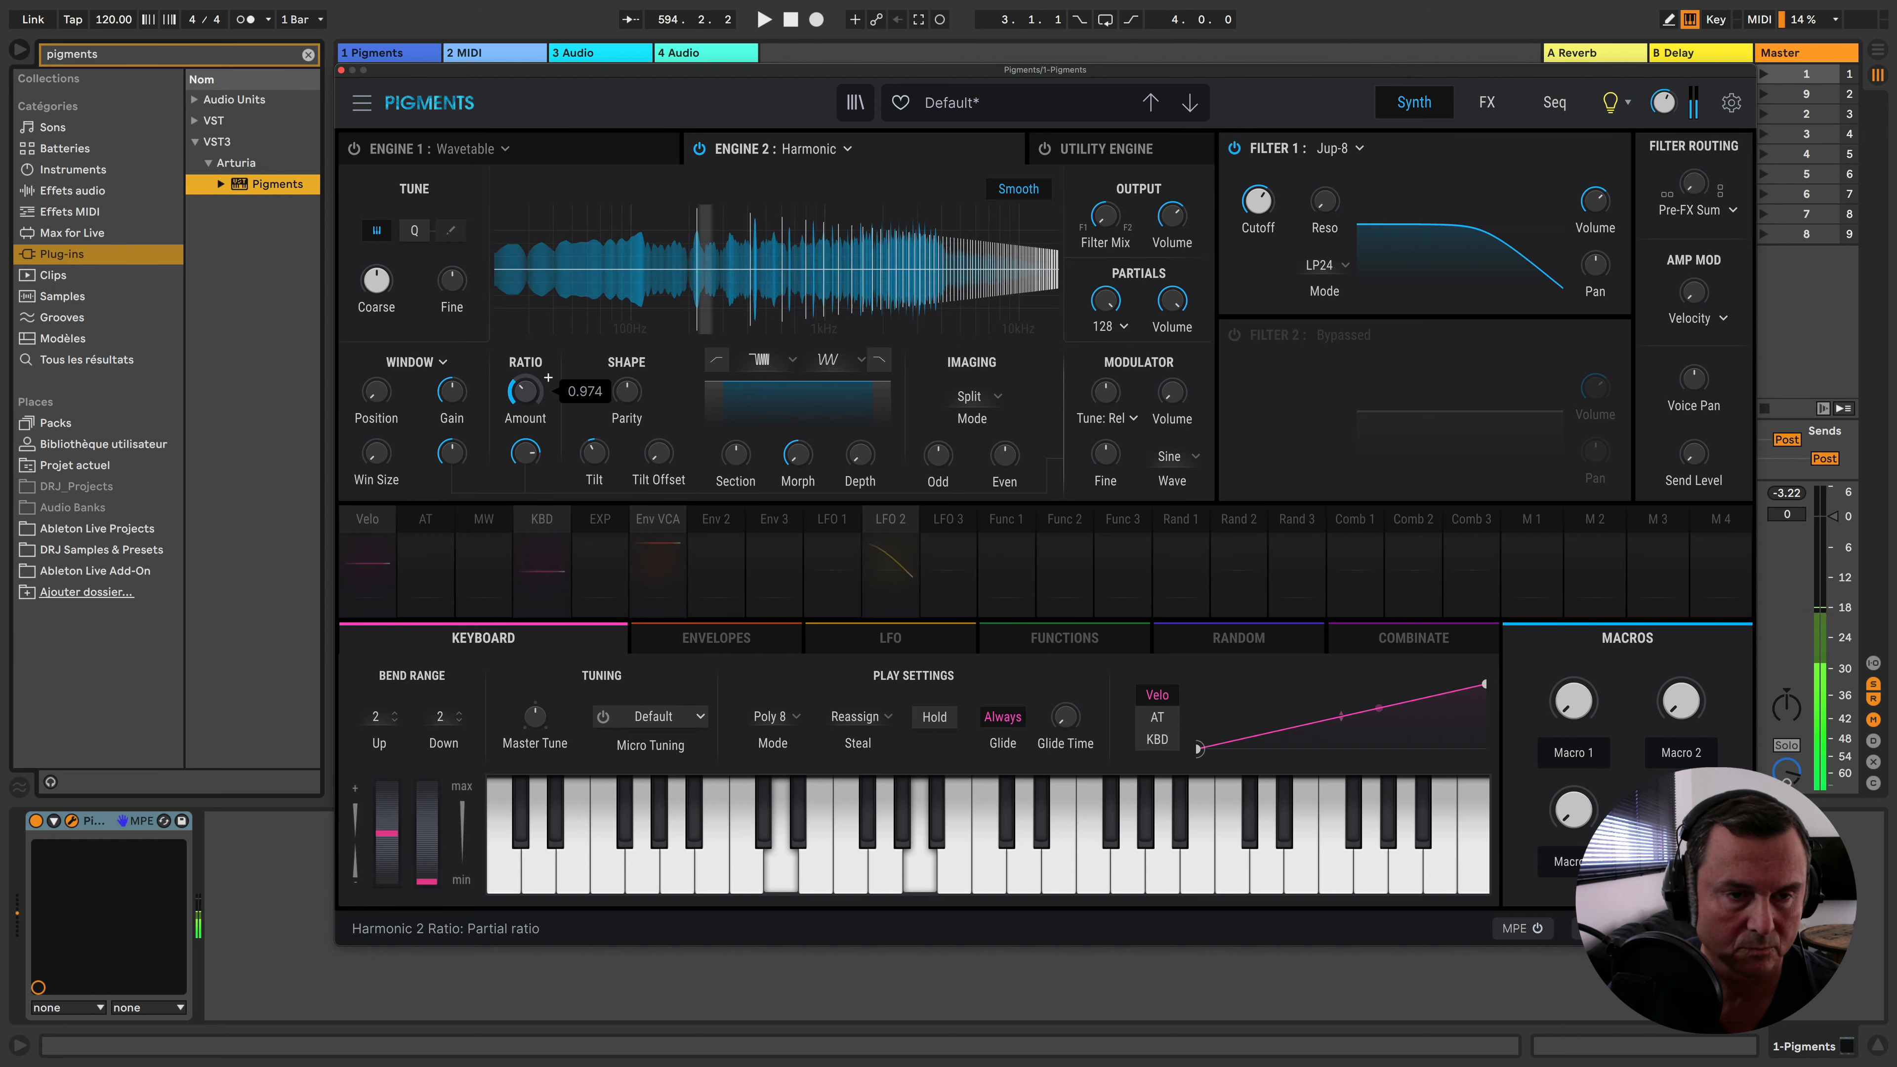
pyautogui.moveTo(524, 397); pyautogui.dragTo(525, 409)
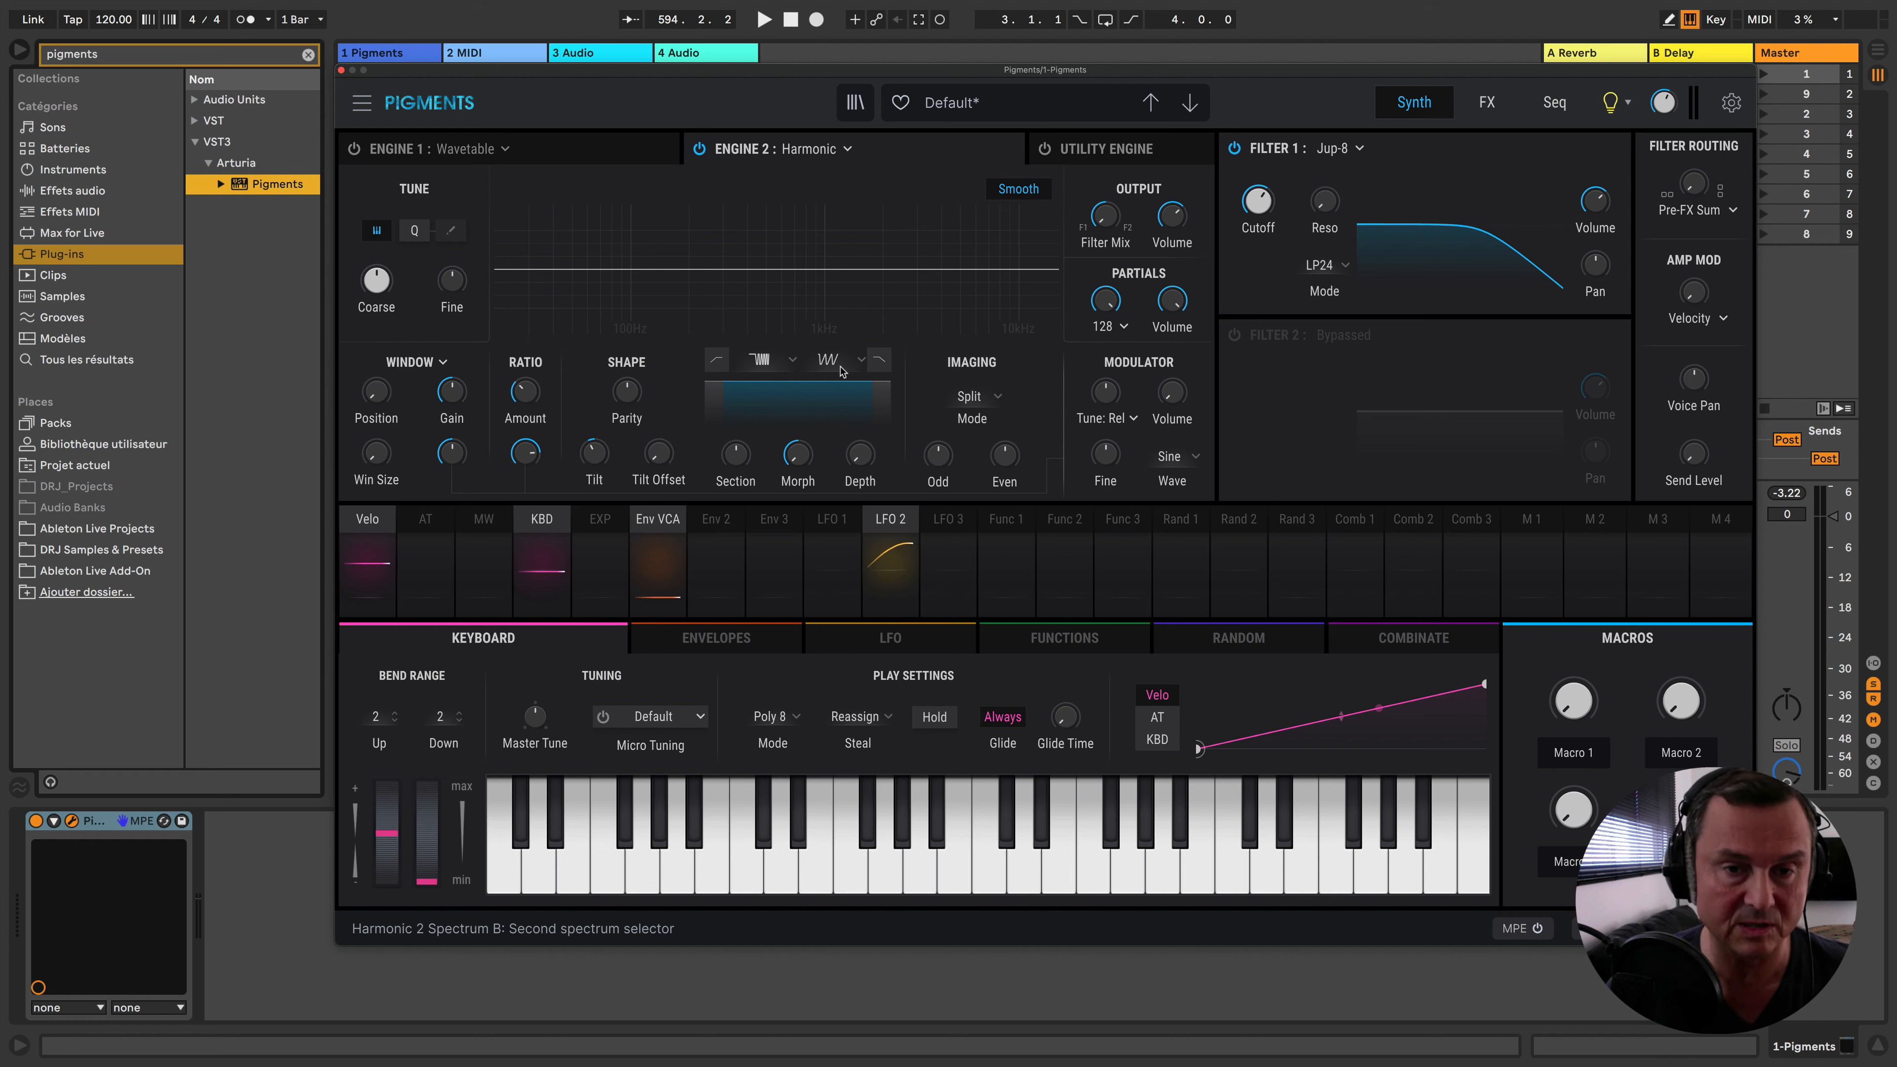
# Look through the spectrum choices, set Spectrum B to Resona, and keep Spectrum A on Comb1
pyautogui.click(794, 365)
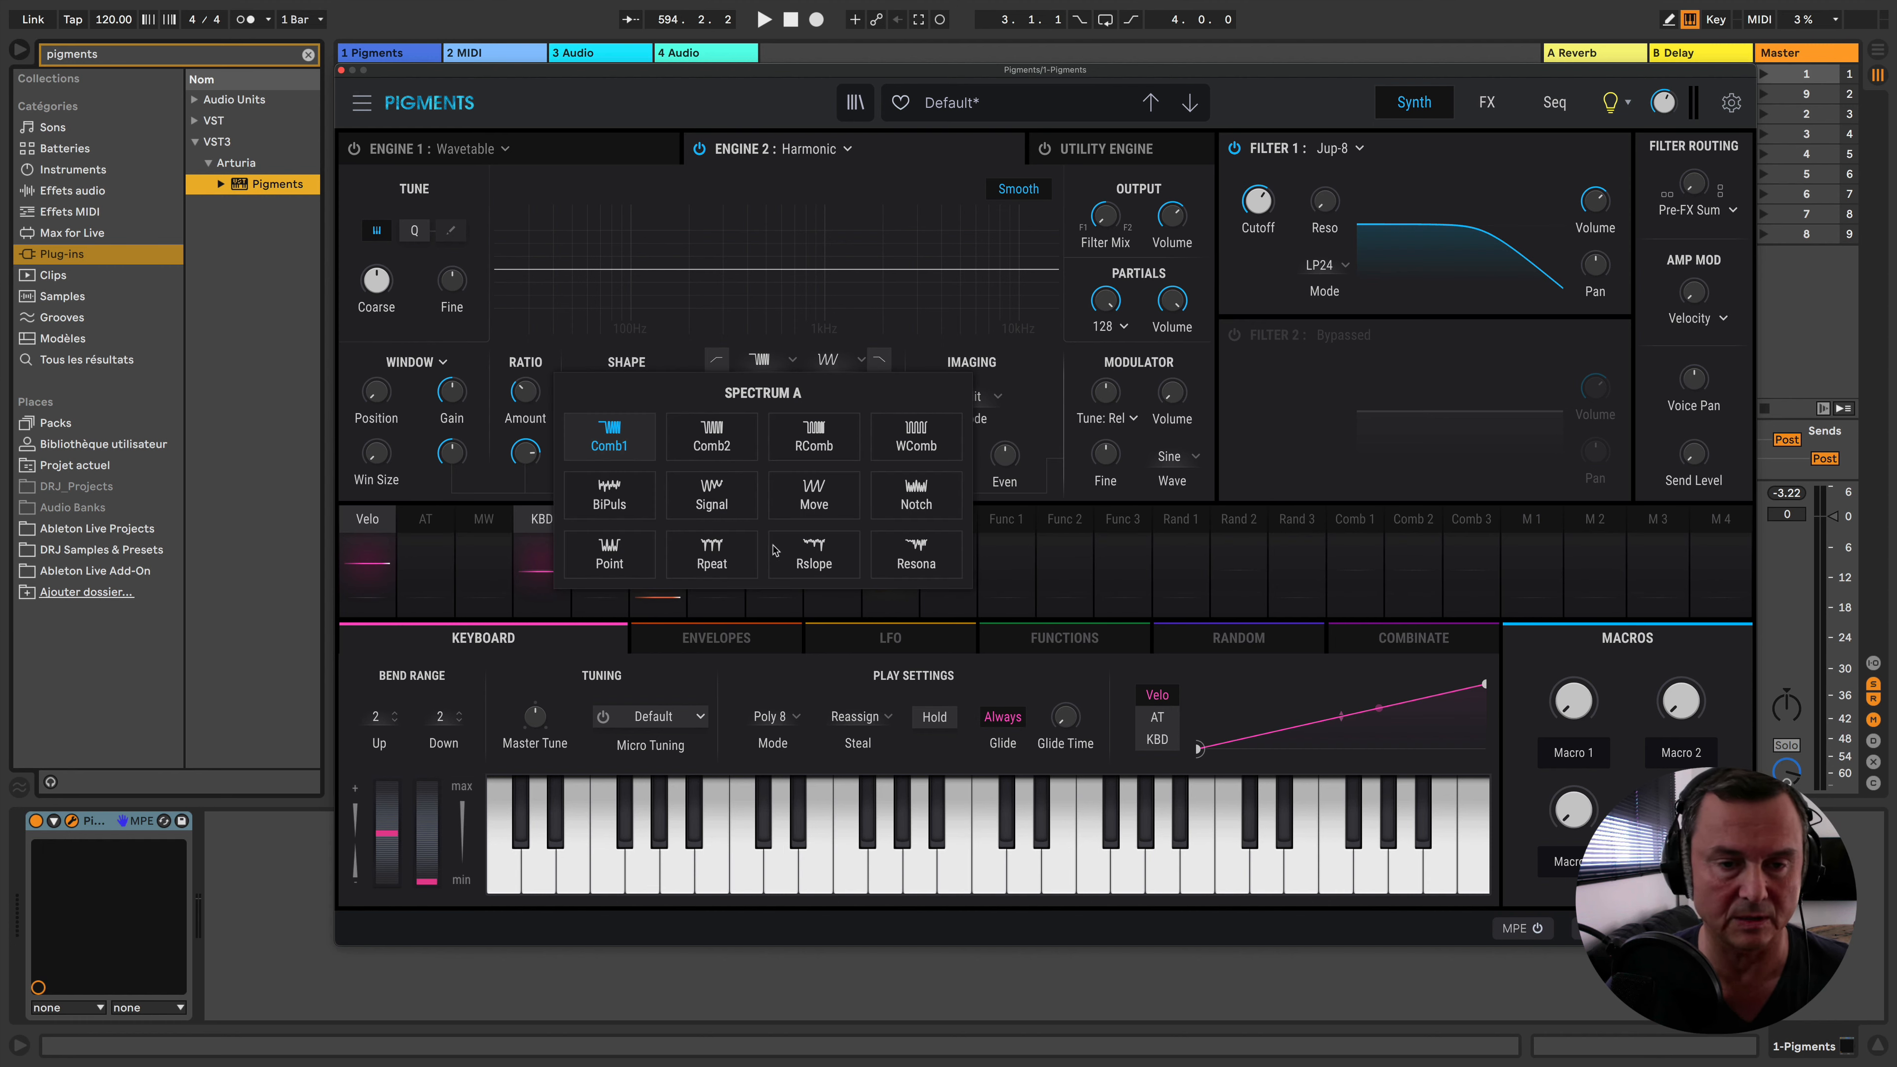
pyautogui.click(834, 365)
pyautogui.click(833, 365)
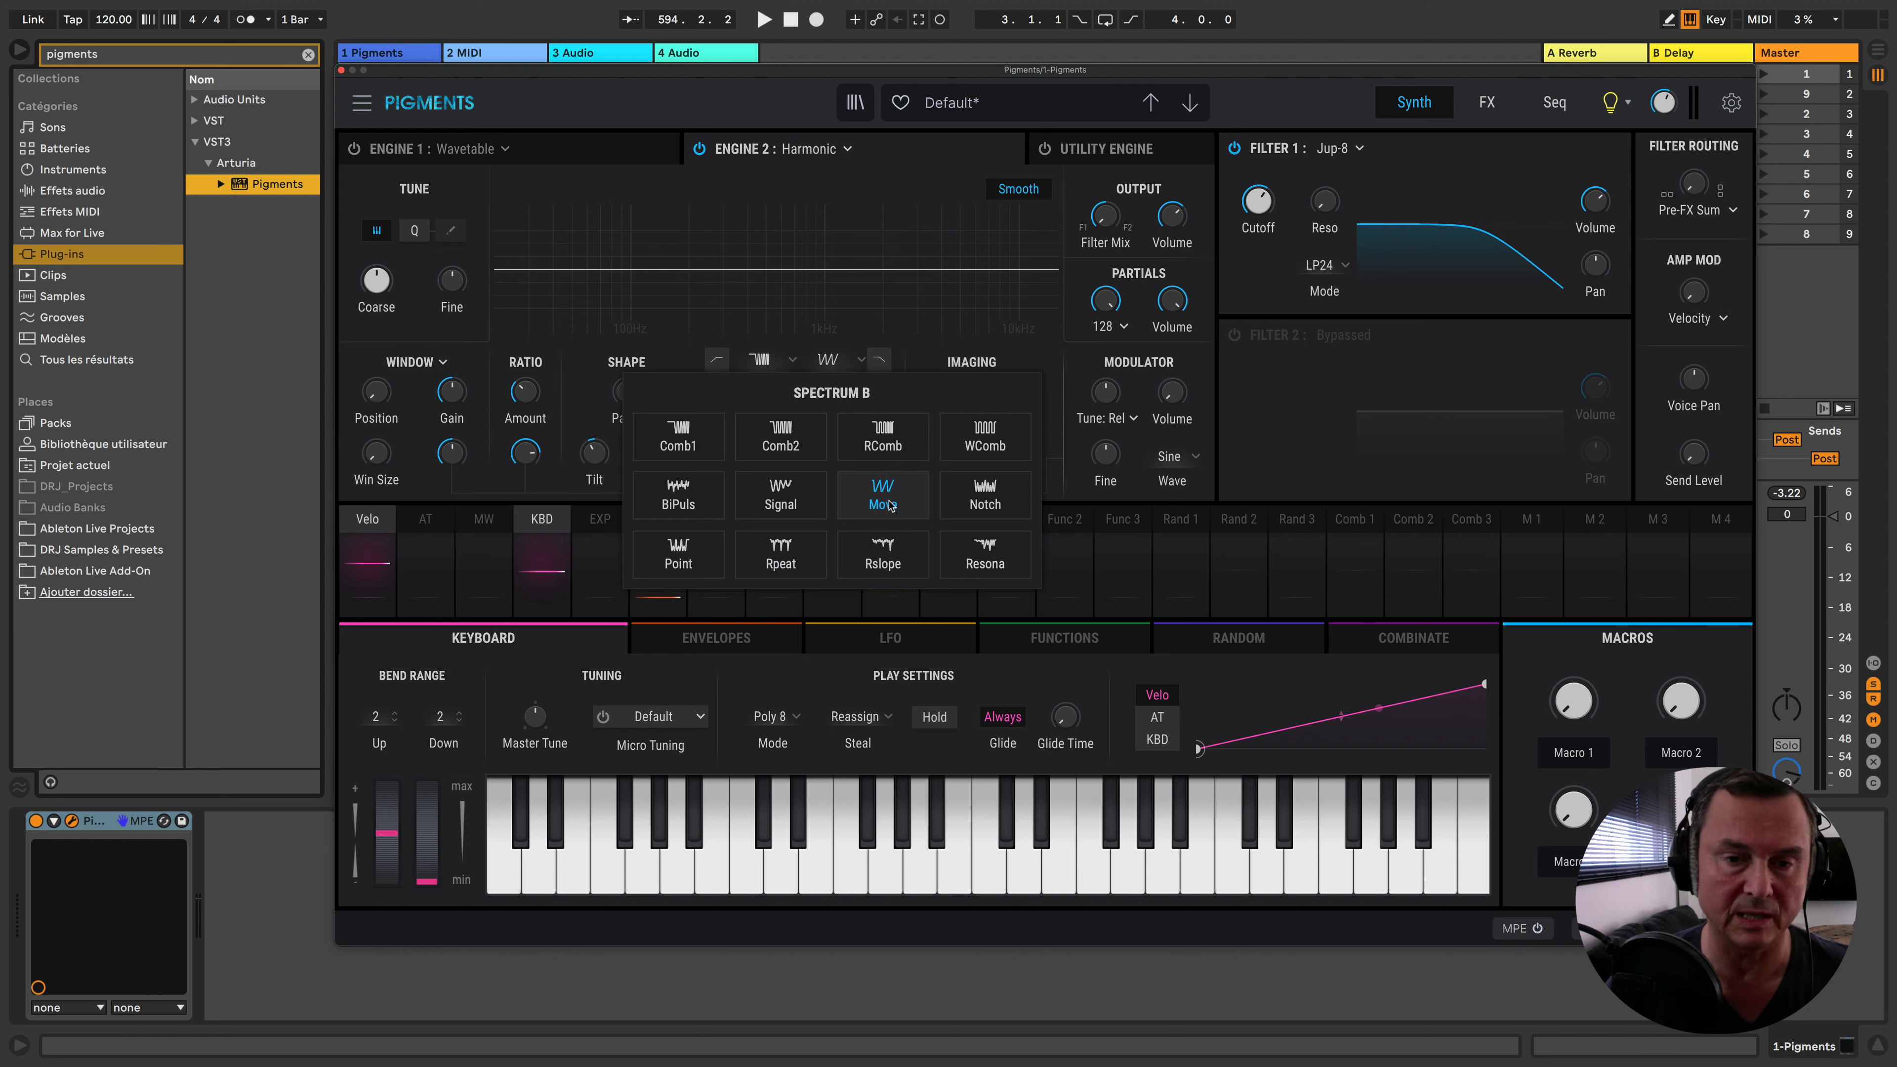
pyautogui.click(985, 554)
pyautogui.click(770, 366)
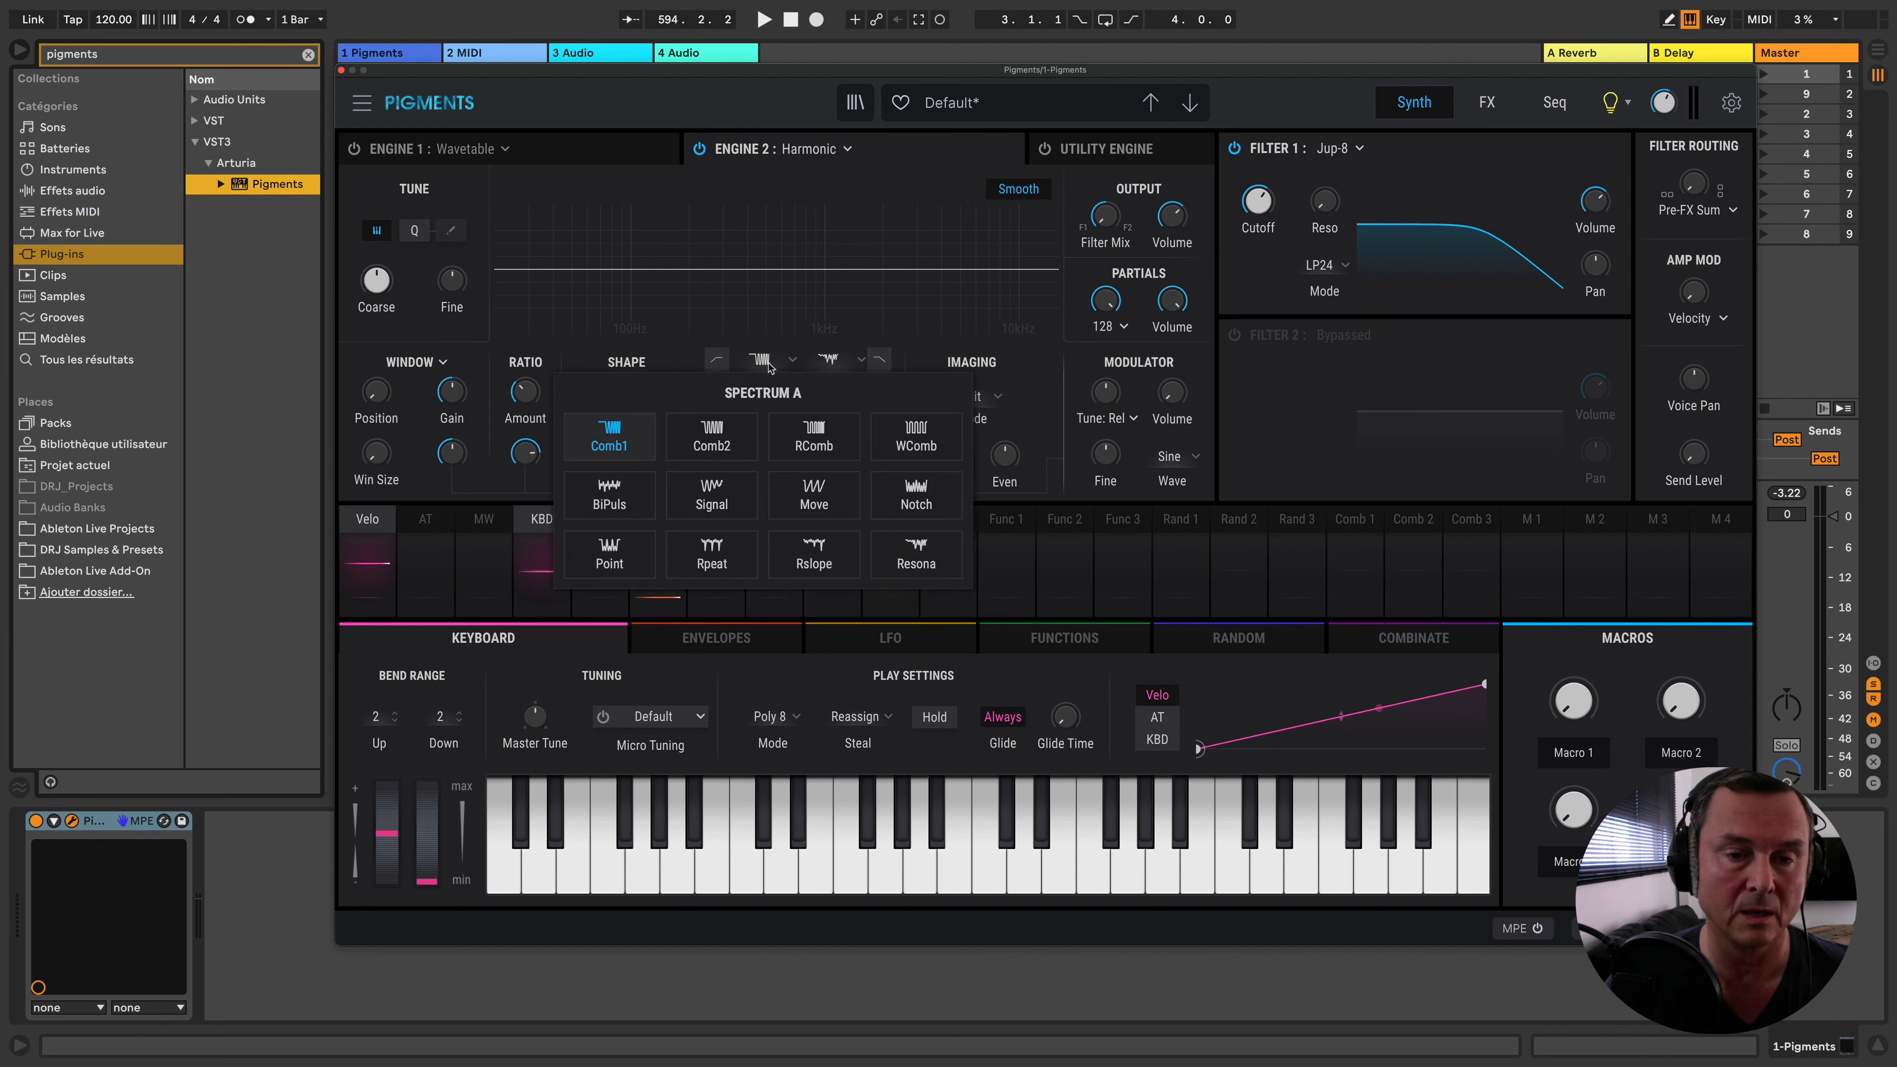
pyautogui.click(620, 437)
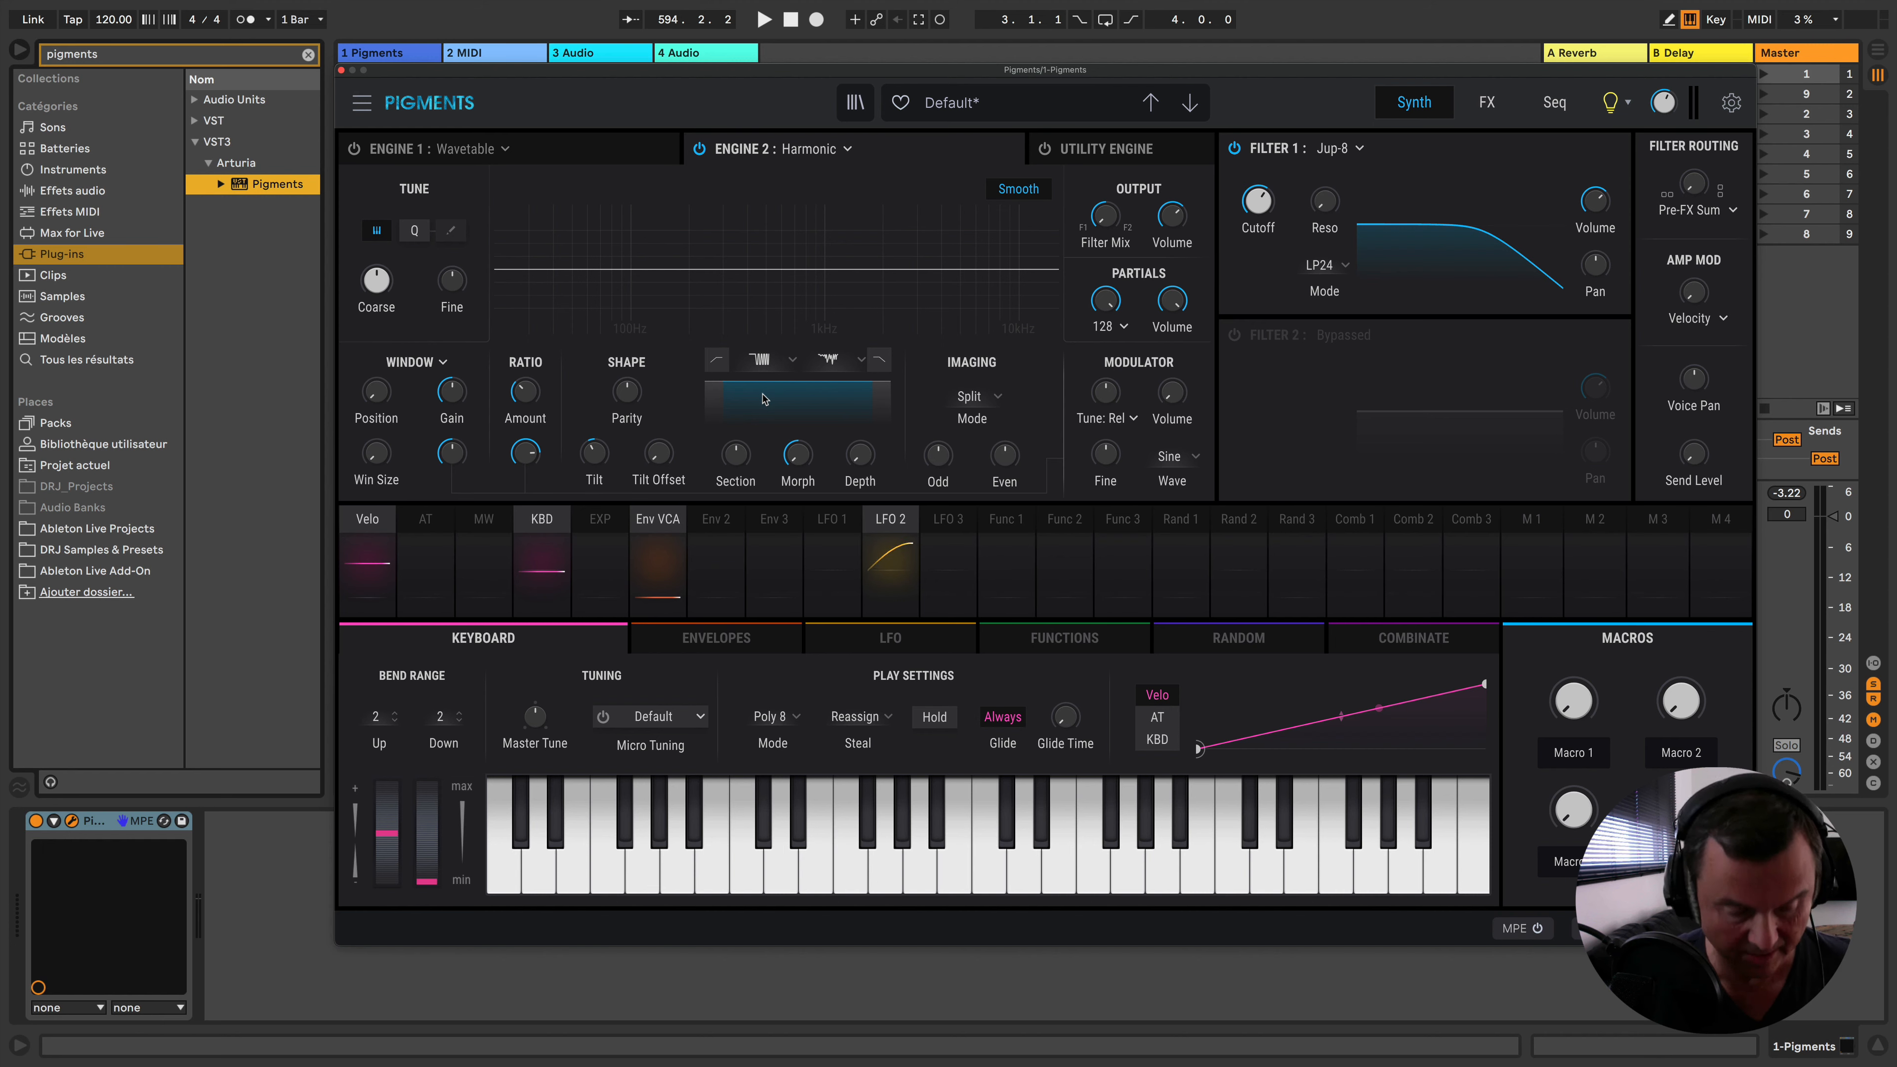
# Set Engine 2's shape Depth to 100%, Section to -0.336, and Morph to 48% Spectrum A and 52% Spectrum B
pyautogui.moveTo(726, 473)
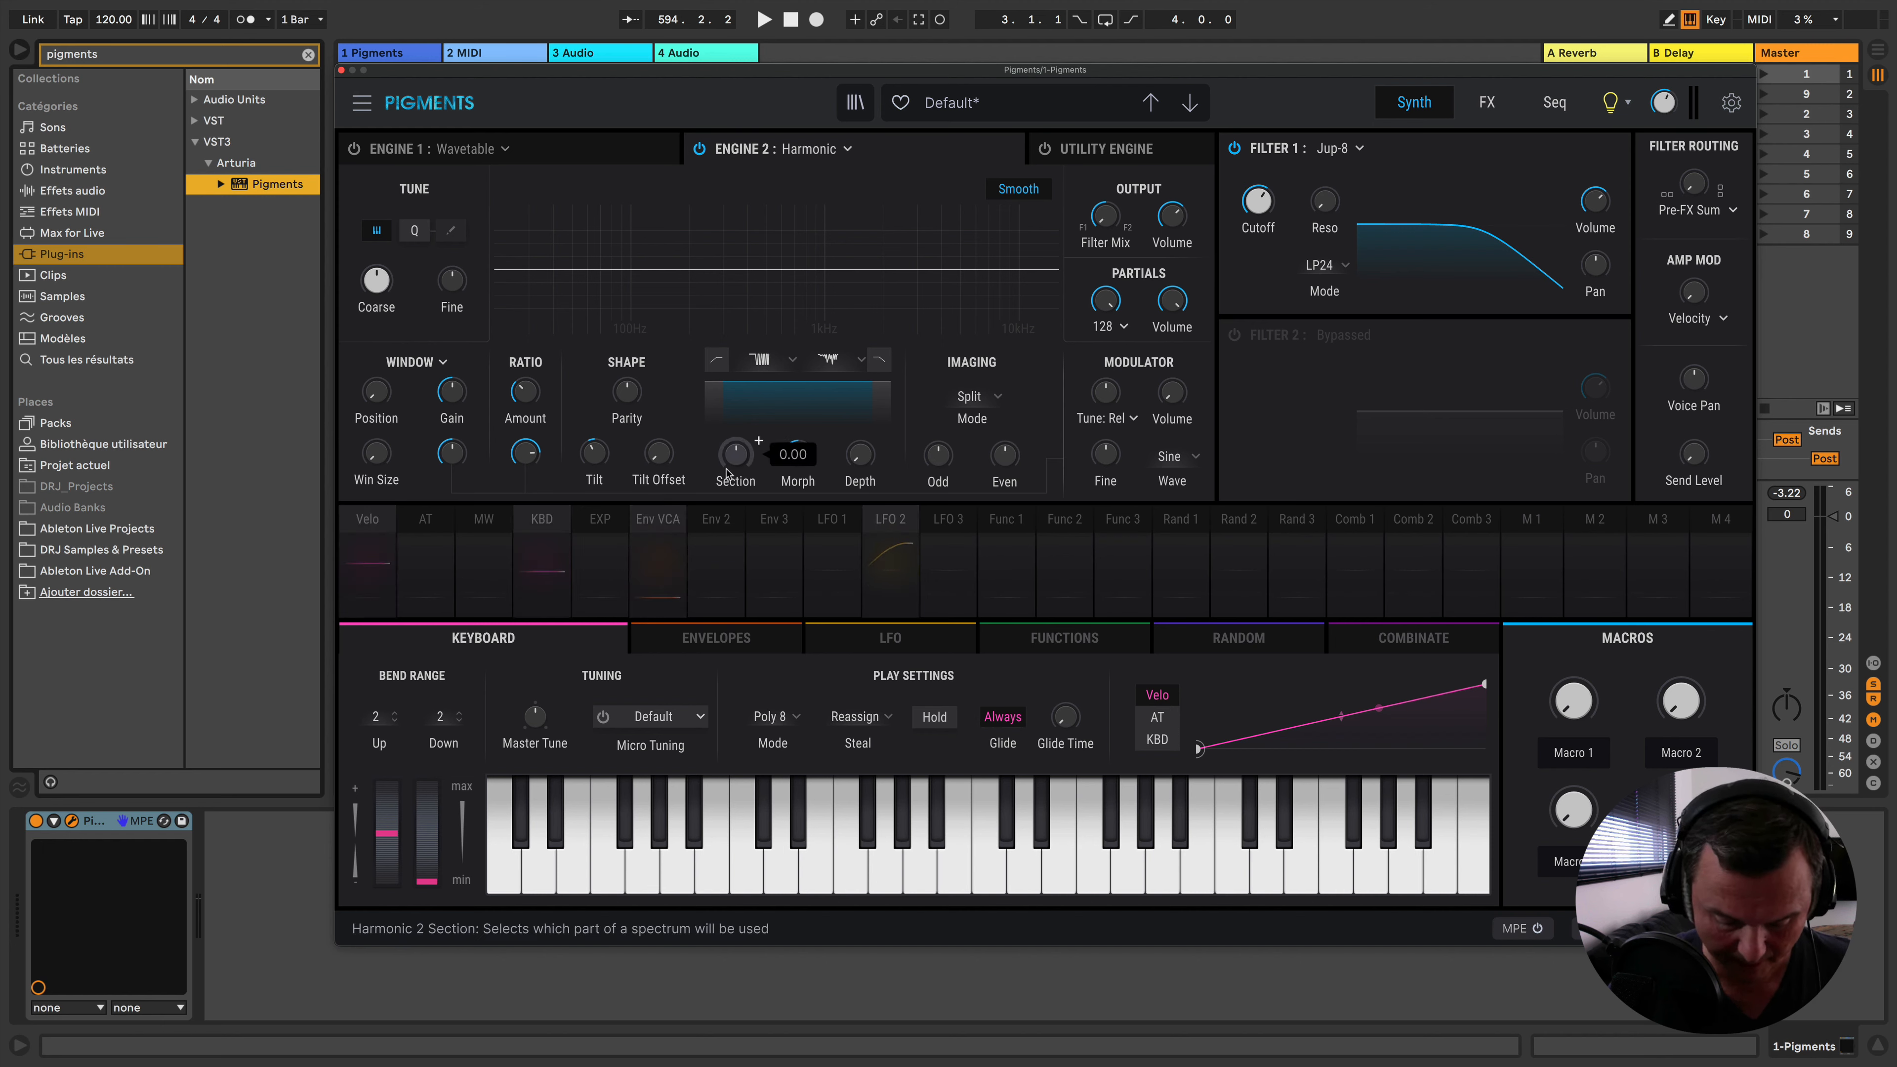
pyautogui.moveTo(746, 482); pyautogui.dragTo(746, 471)
pyautogui.moveTo(797, 453)
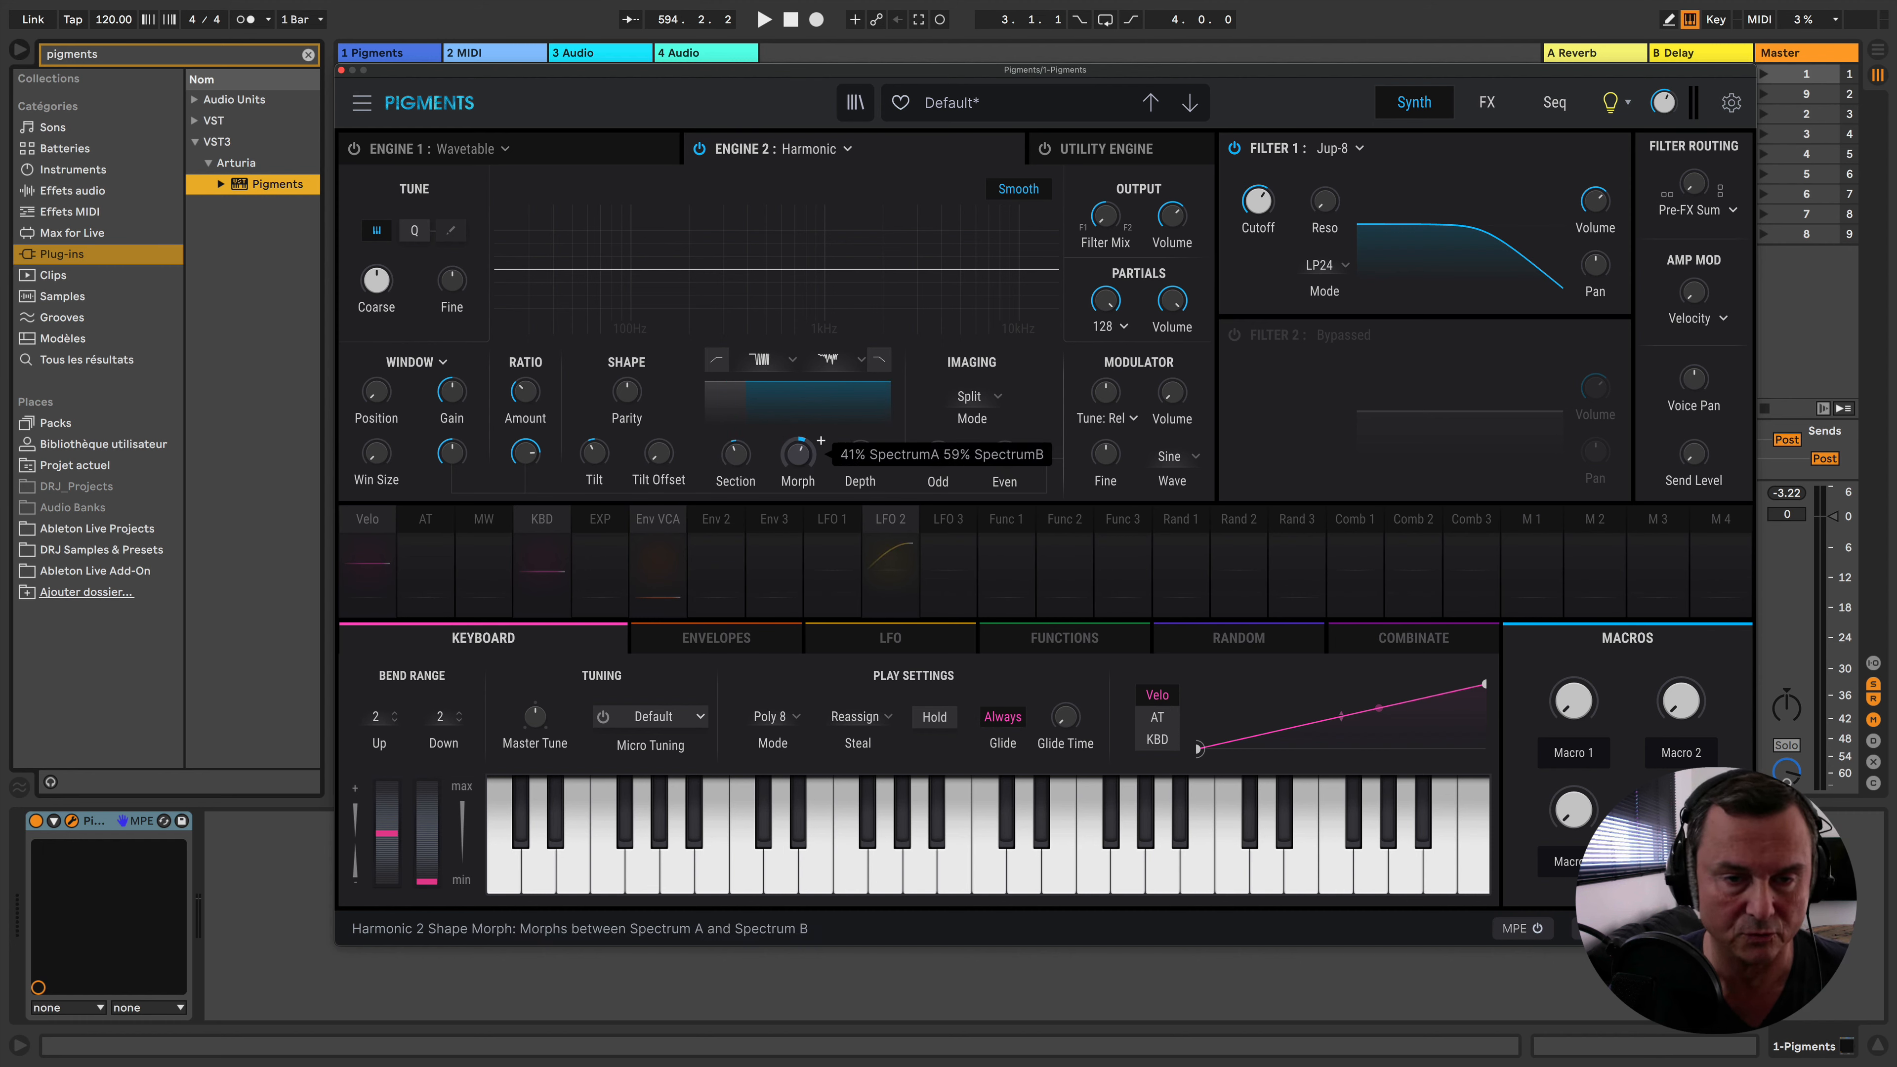
pyautogui.moveTo(859, 456); pyautogui.dragTo(859, 396)
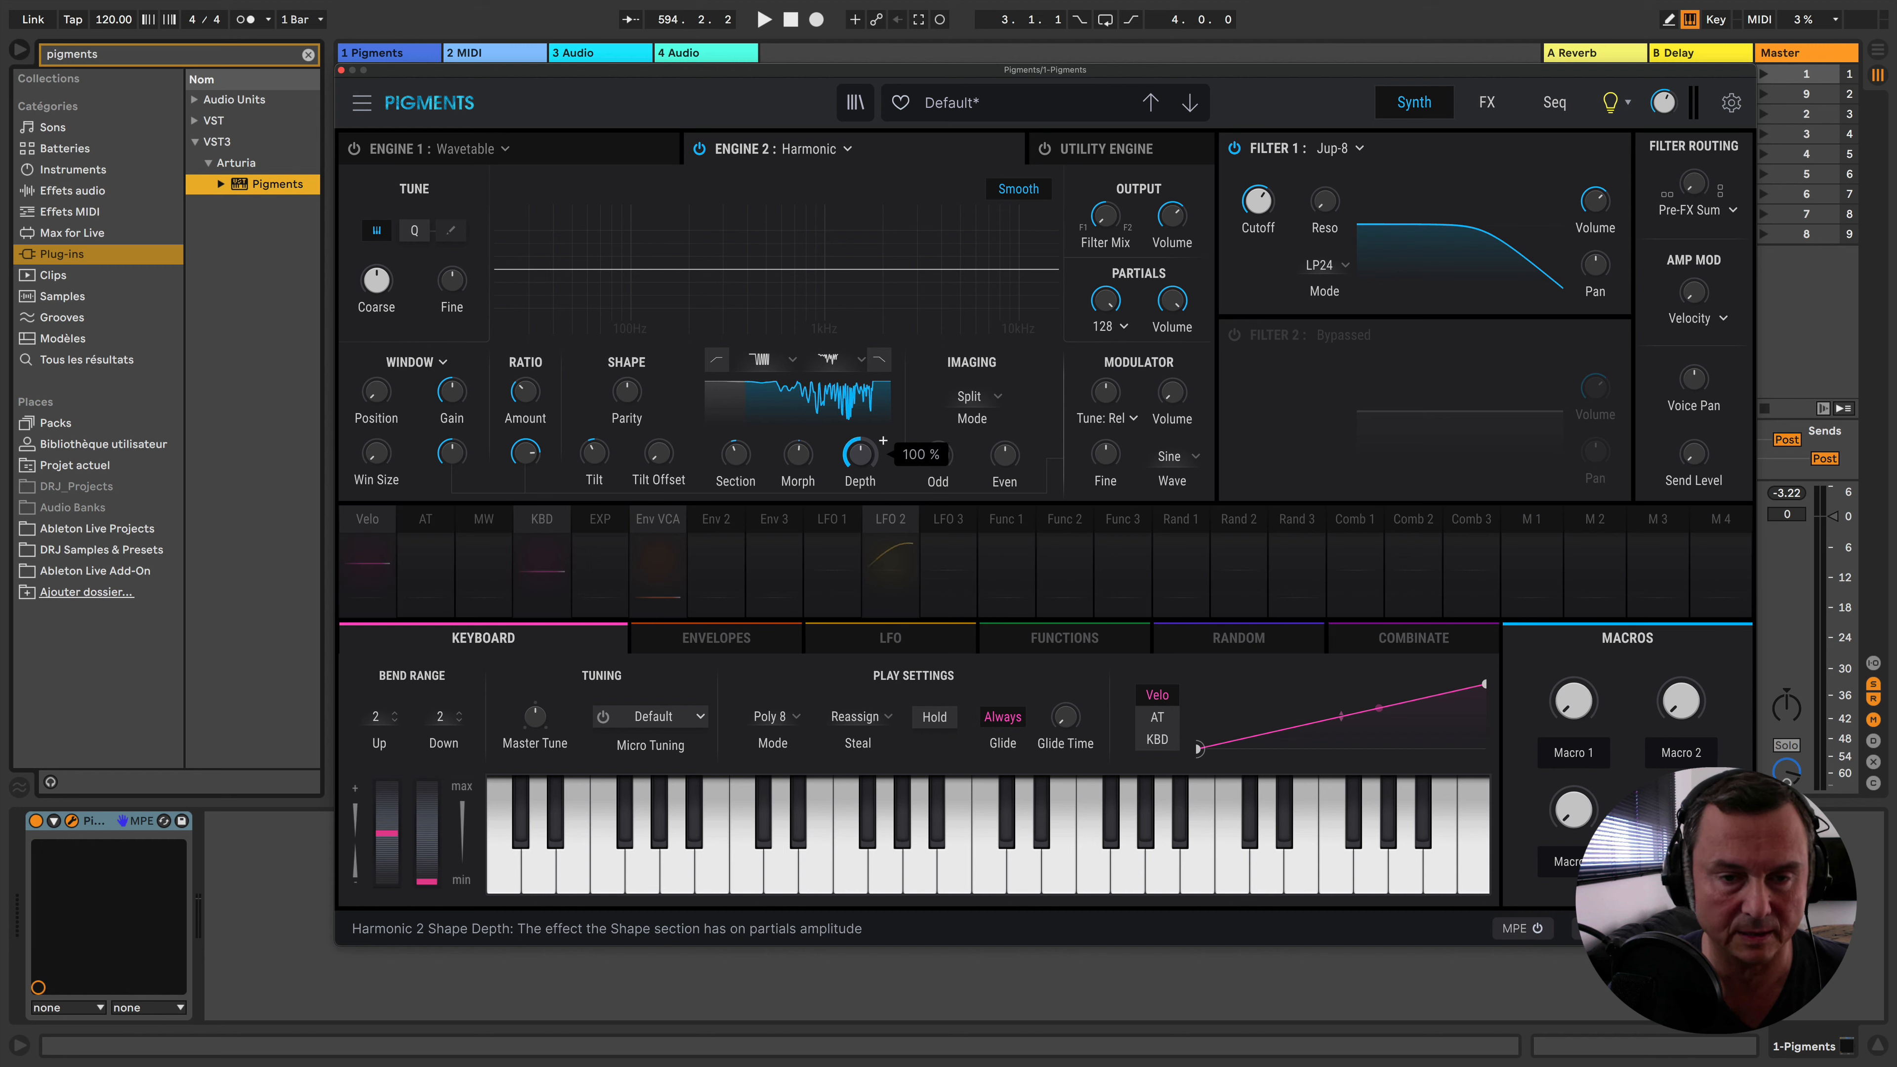
pyautogui.moveTo(735, 454); pyautogui.dragTo(735, 462)
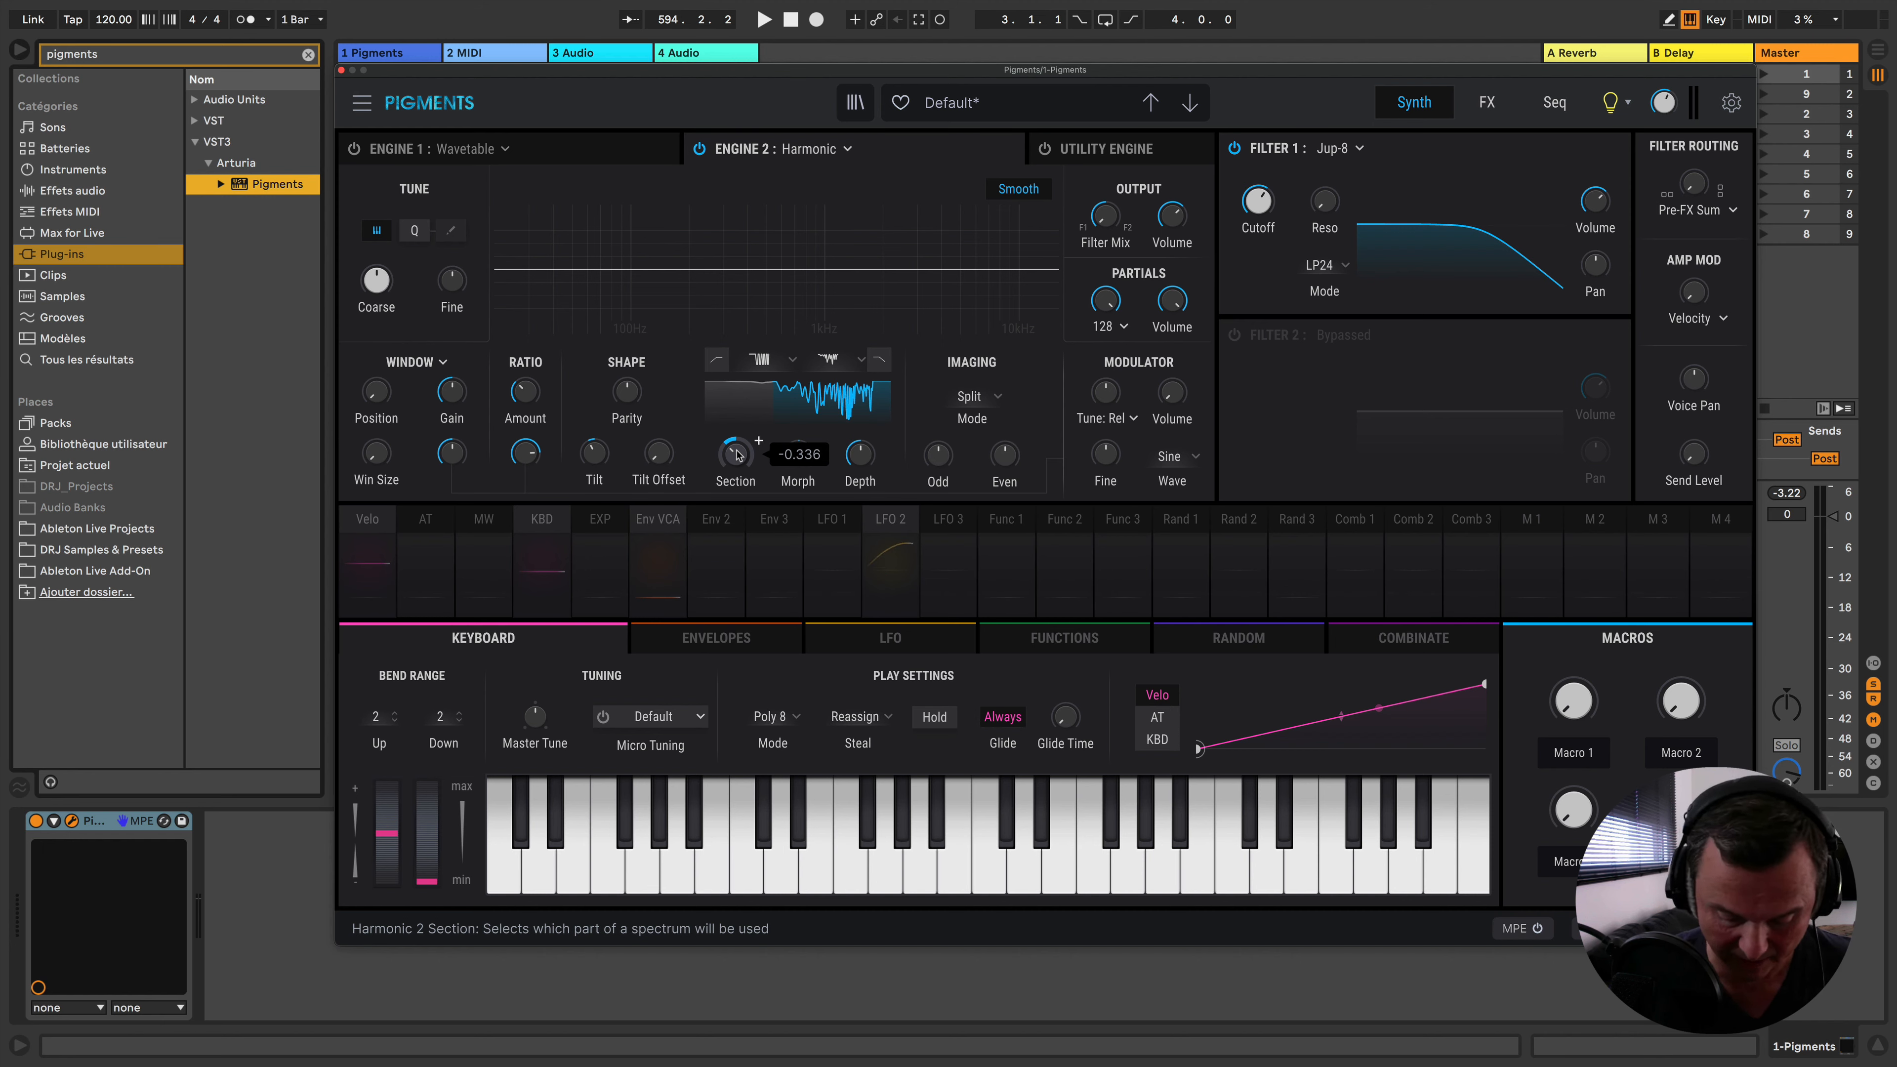
pyautogui.moveTo(801, 455)
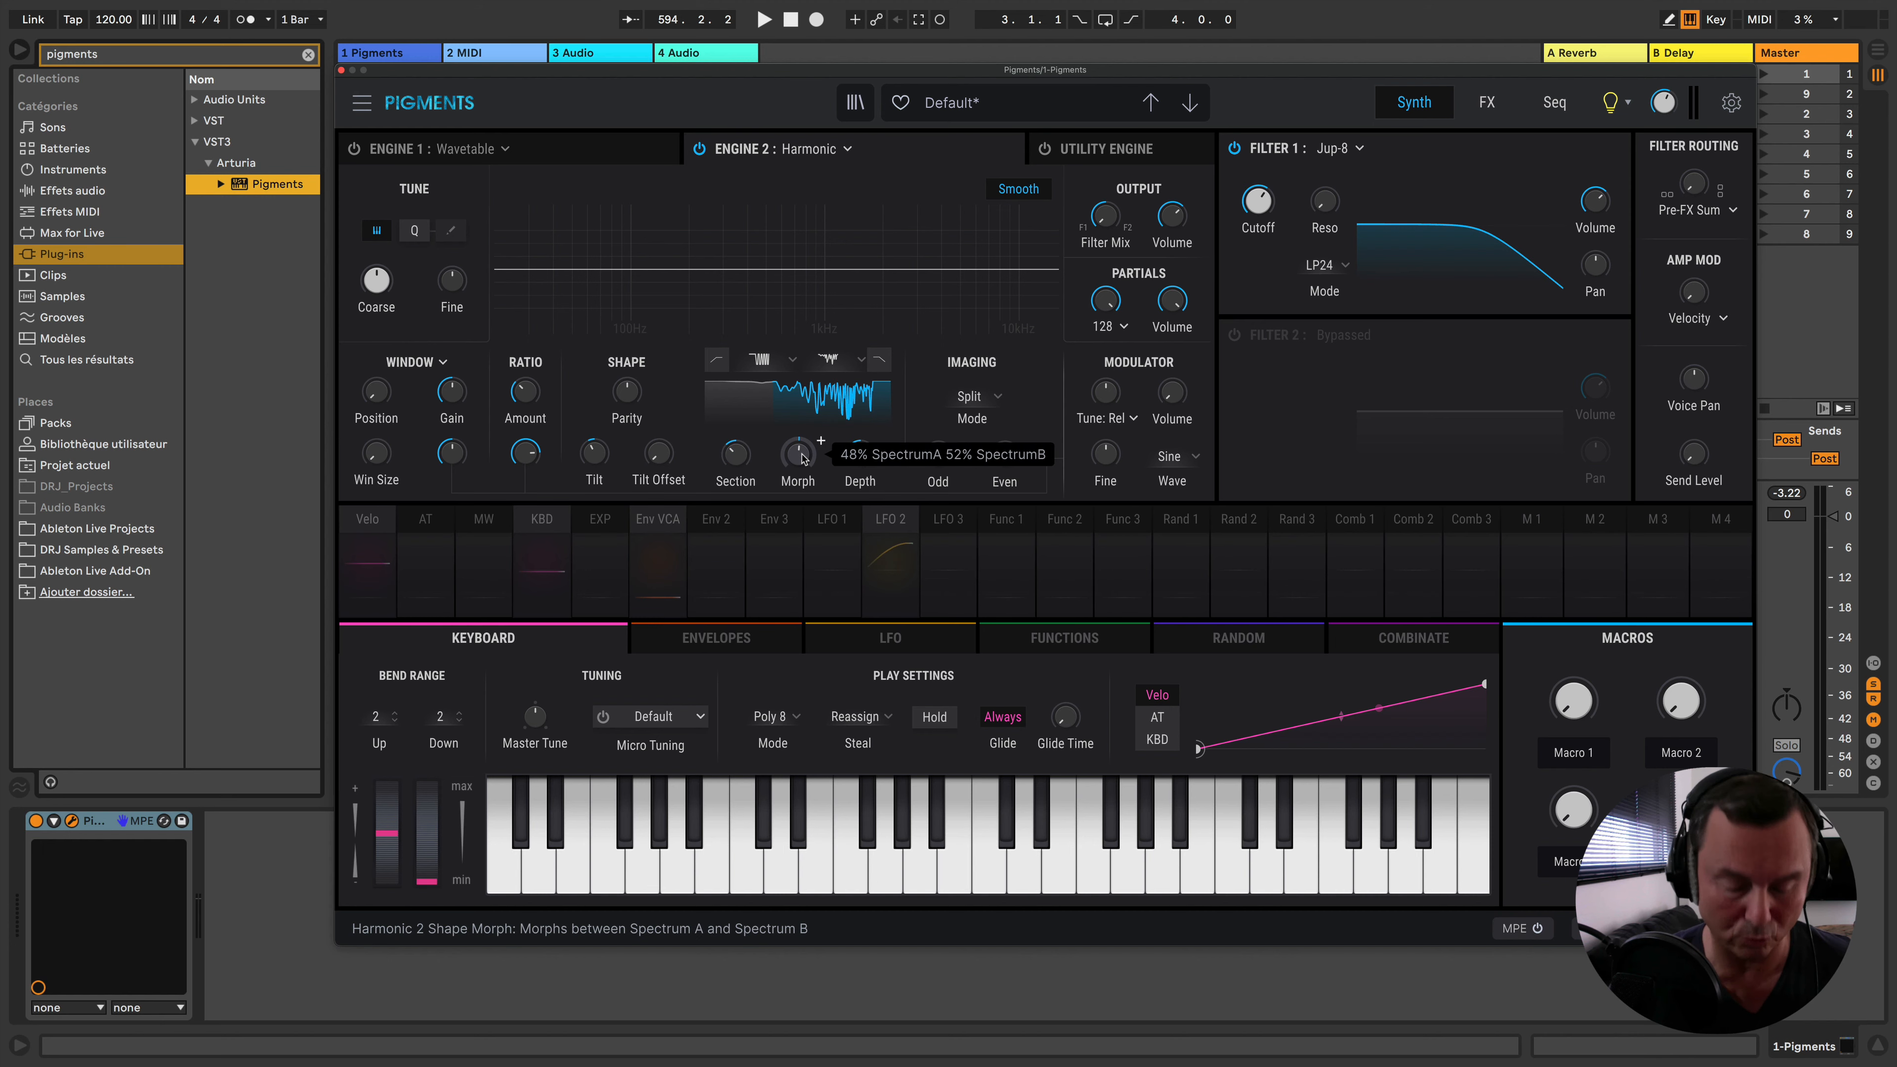
# Morph Engine 2's shape further toward Spectrum B, and vary the shape Depth
pyautogui.moveTo(798, 453); pyautogui.dragTo(798, 367)
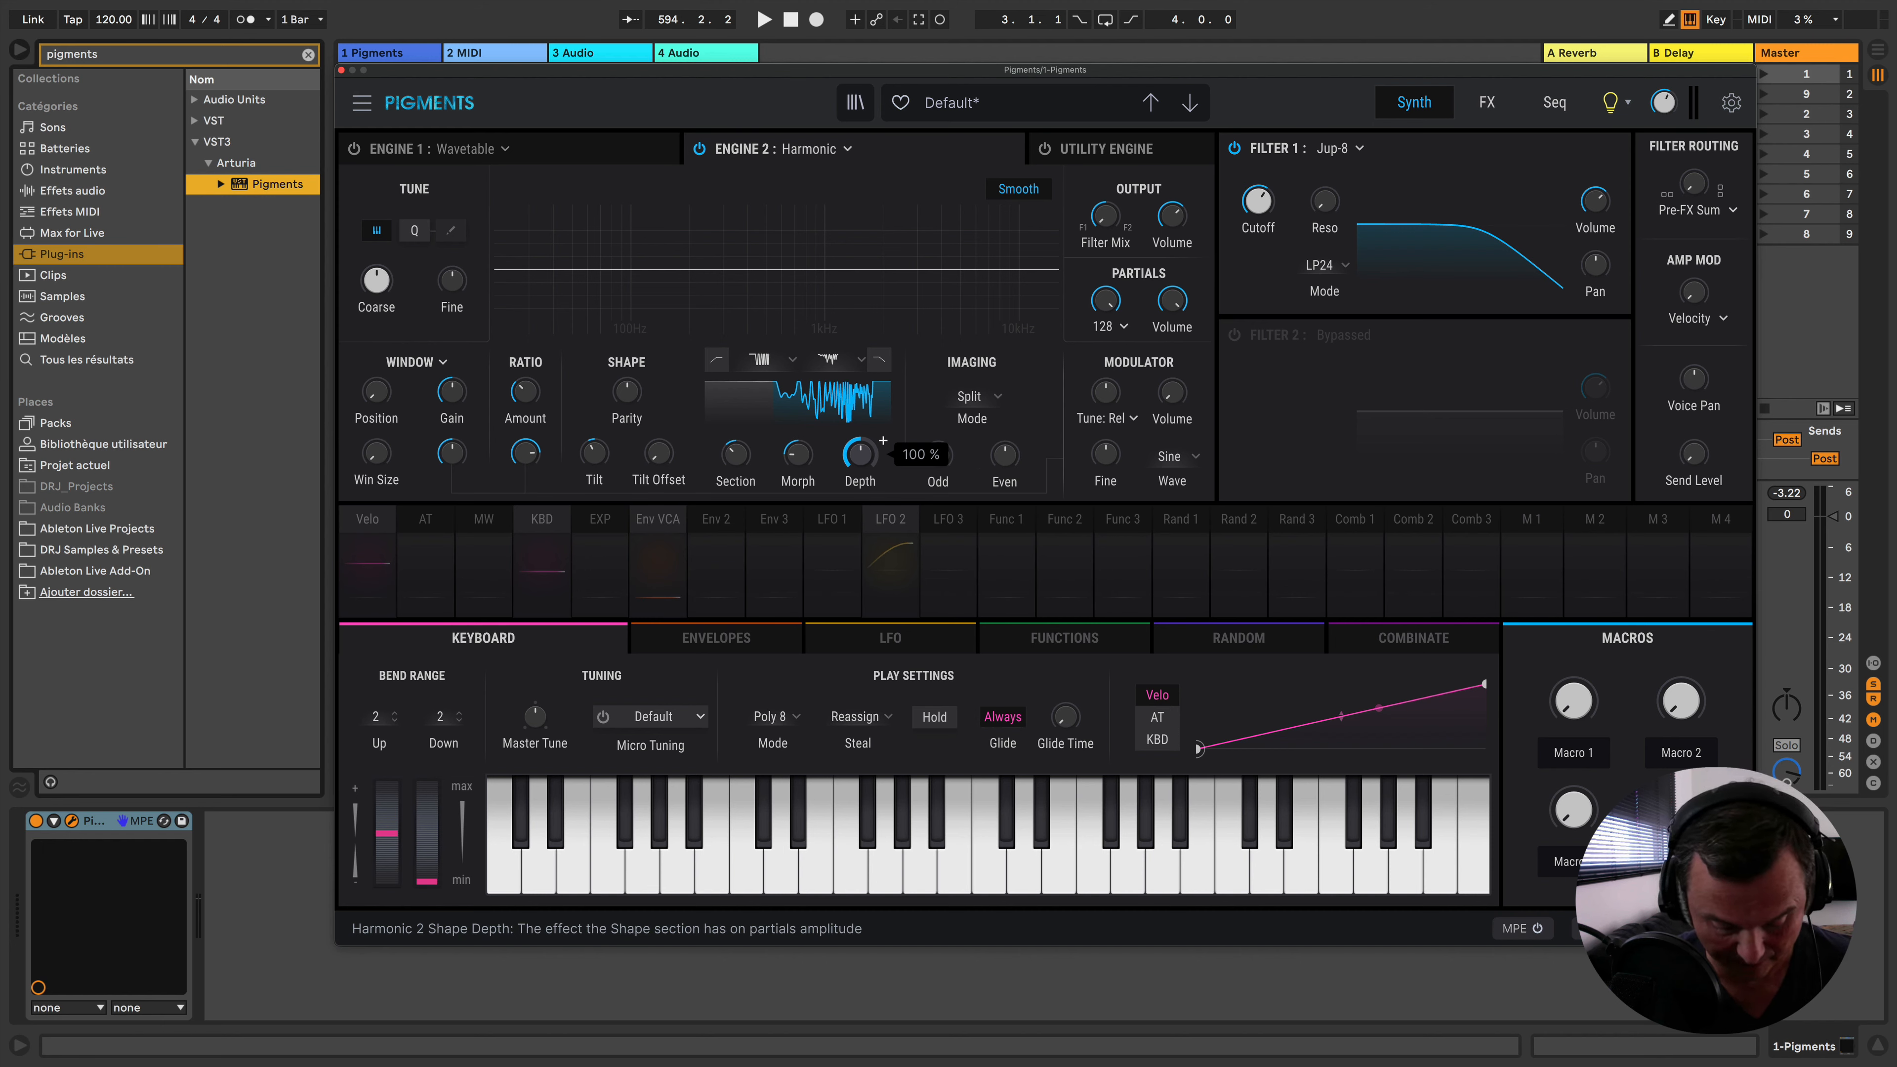
pyautogui.moveTo(859, 454); pyautogui.dragTo(859, 509)
pyautogui.moveTo(883, 441)
pyautogui.mouseDown()
pyautogui.moveTo(882, 351)
pyautogui.moveTo(860, 485)
pyautogui.moveTo(860, 426)
pyautogui.mouseUp()
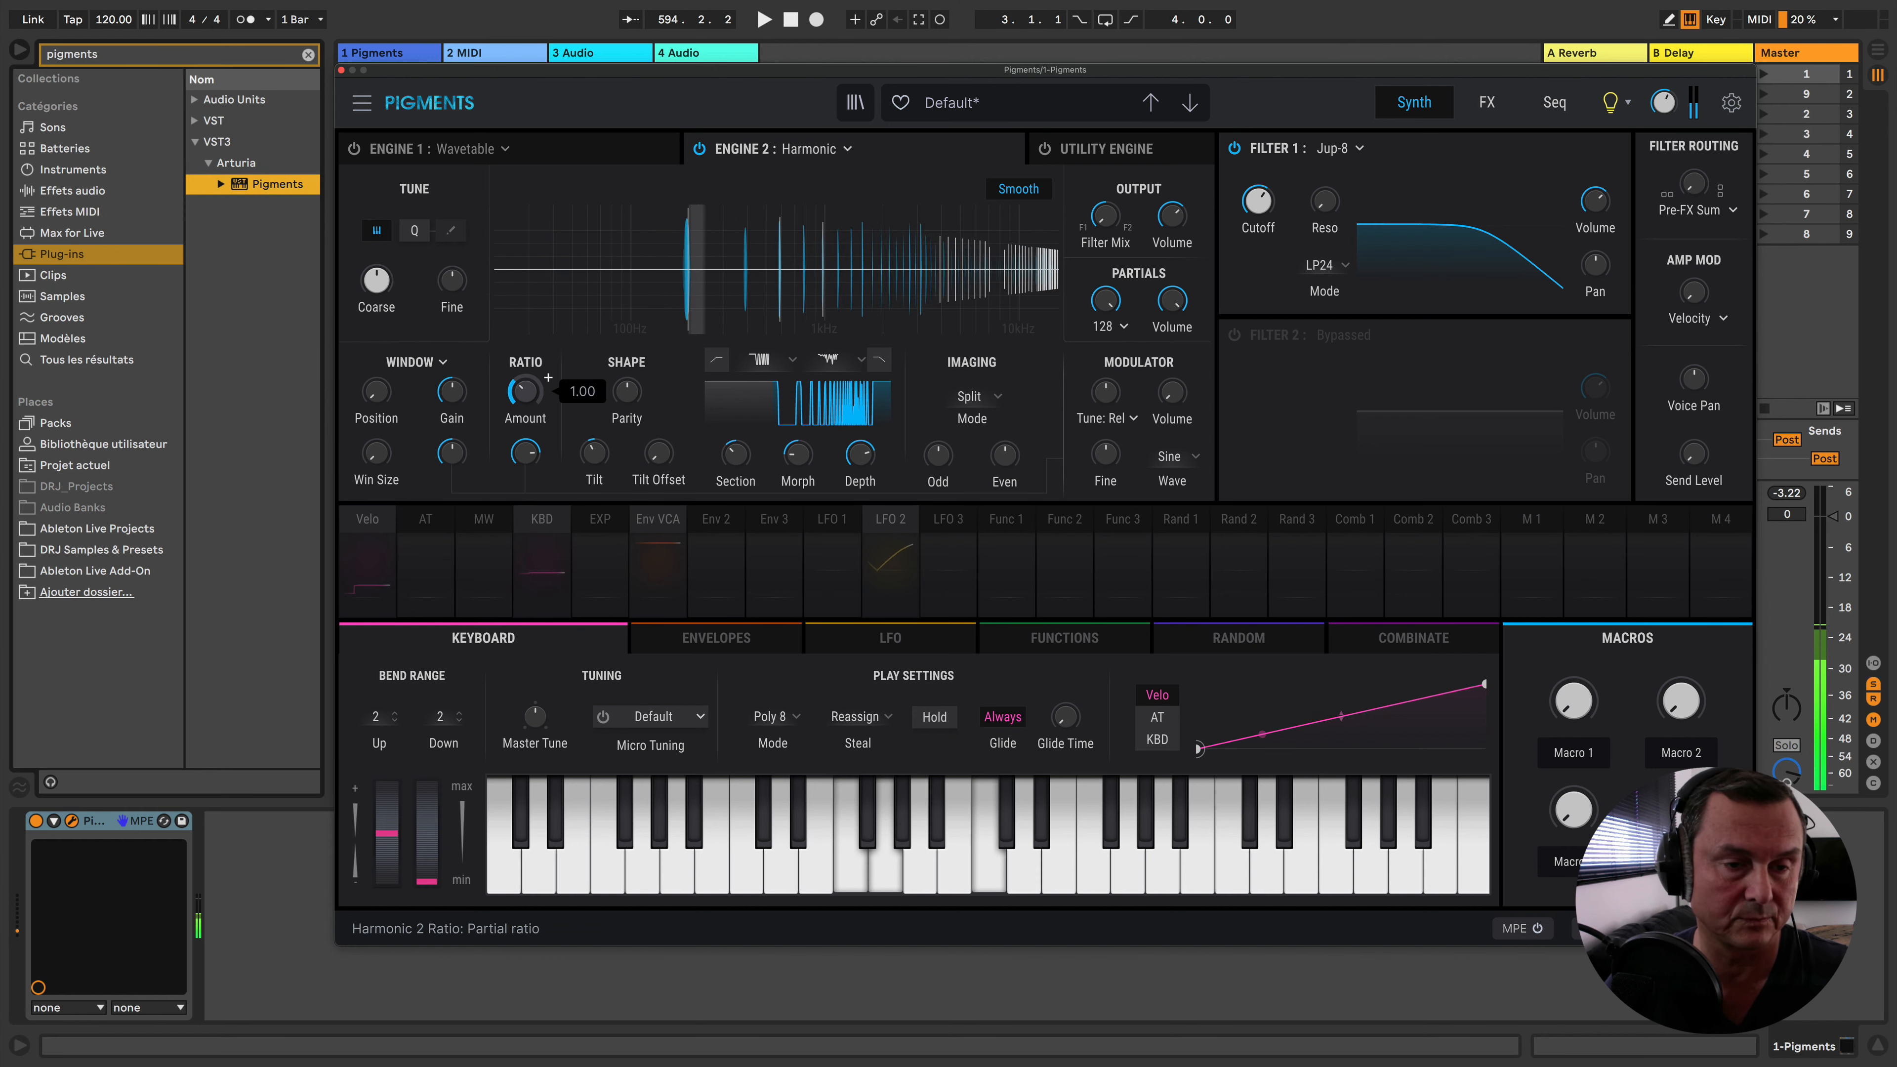
# Sweep Engine 2's partial Ratio amount while listening, and fine-tune the shape Morph
pyautogui.moveTo(525, 391); pyautogui.dragTo(531, 499)
pyautogui.moveTo(527, 398)
pyautogui.mouseDown()
pyautogui.moveTo(527, 377)
pyautogui.moveTo(527, 398)
pyautogui.mouseUp()
pyautogui.moveTo(797, 461)
pyautogui.mouseDown()
pyautogui.moveTo(796, 419)
pyautogui.moveTo(796, 442)
pyautogui.mouseUp()
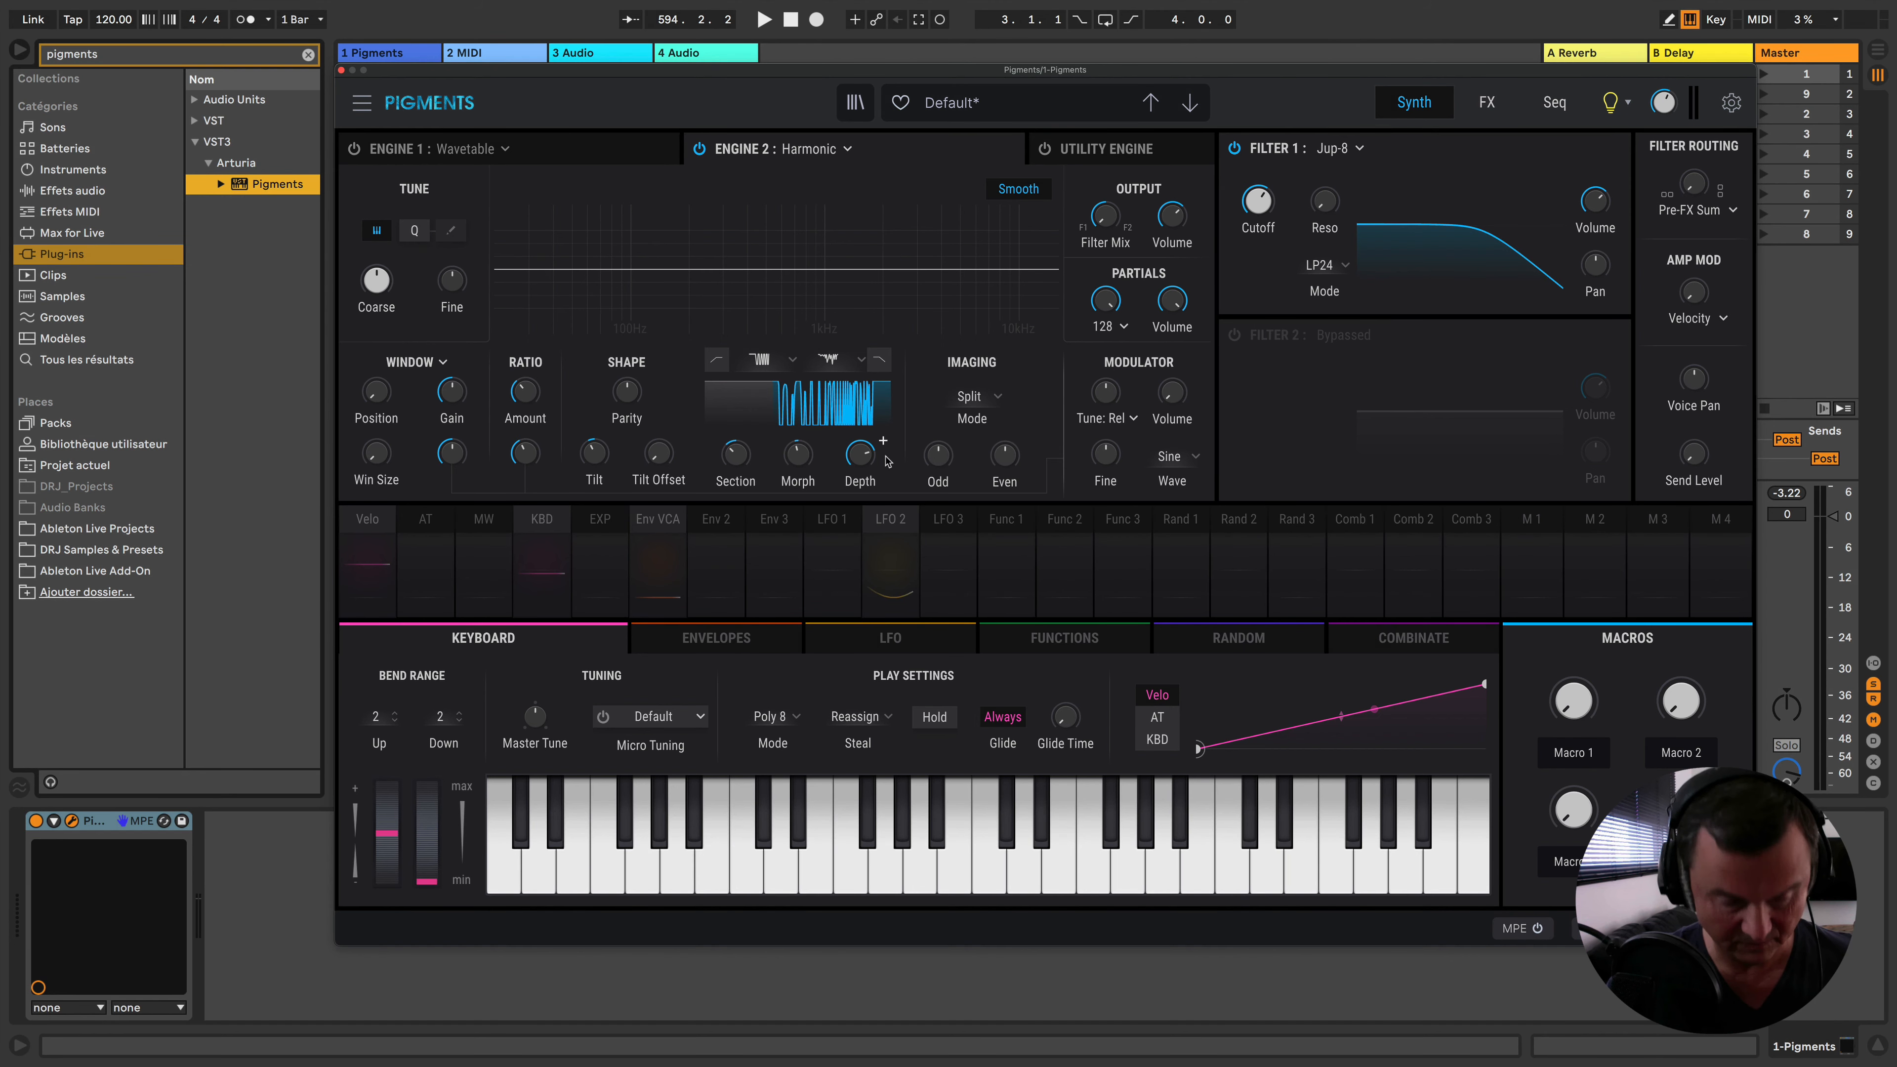
# Turn on the high-pass and low-pass for Engine 2's selected spectra, and audition the result with the partial Ratio
pyautogui.click(718, 361)
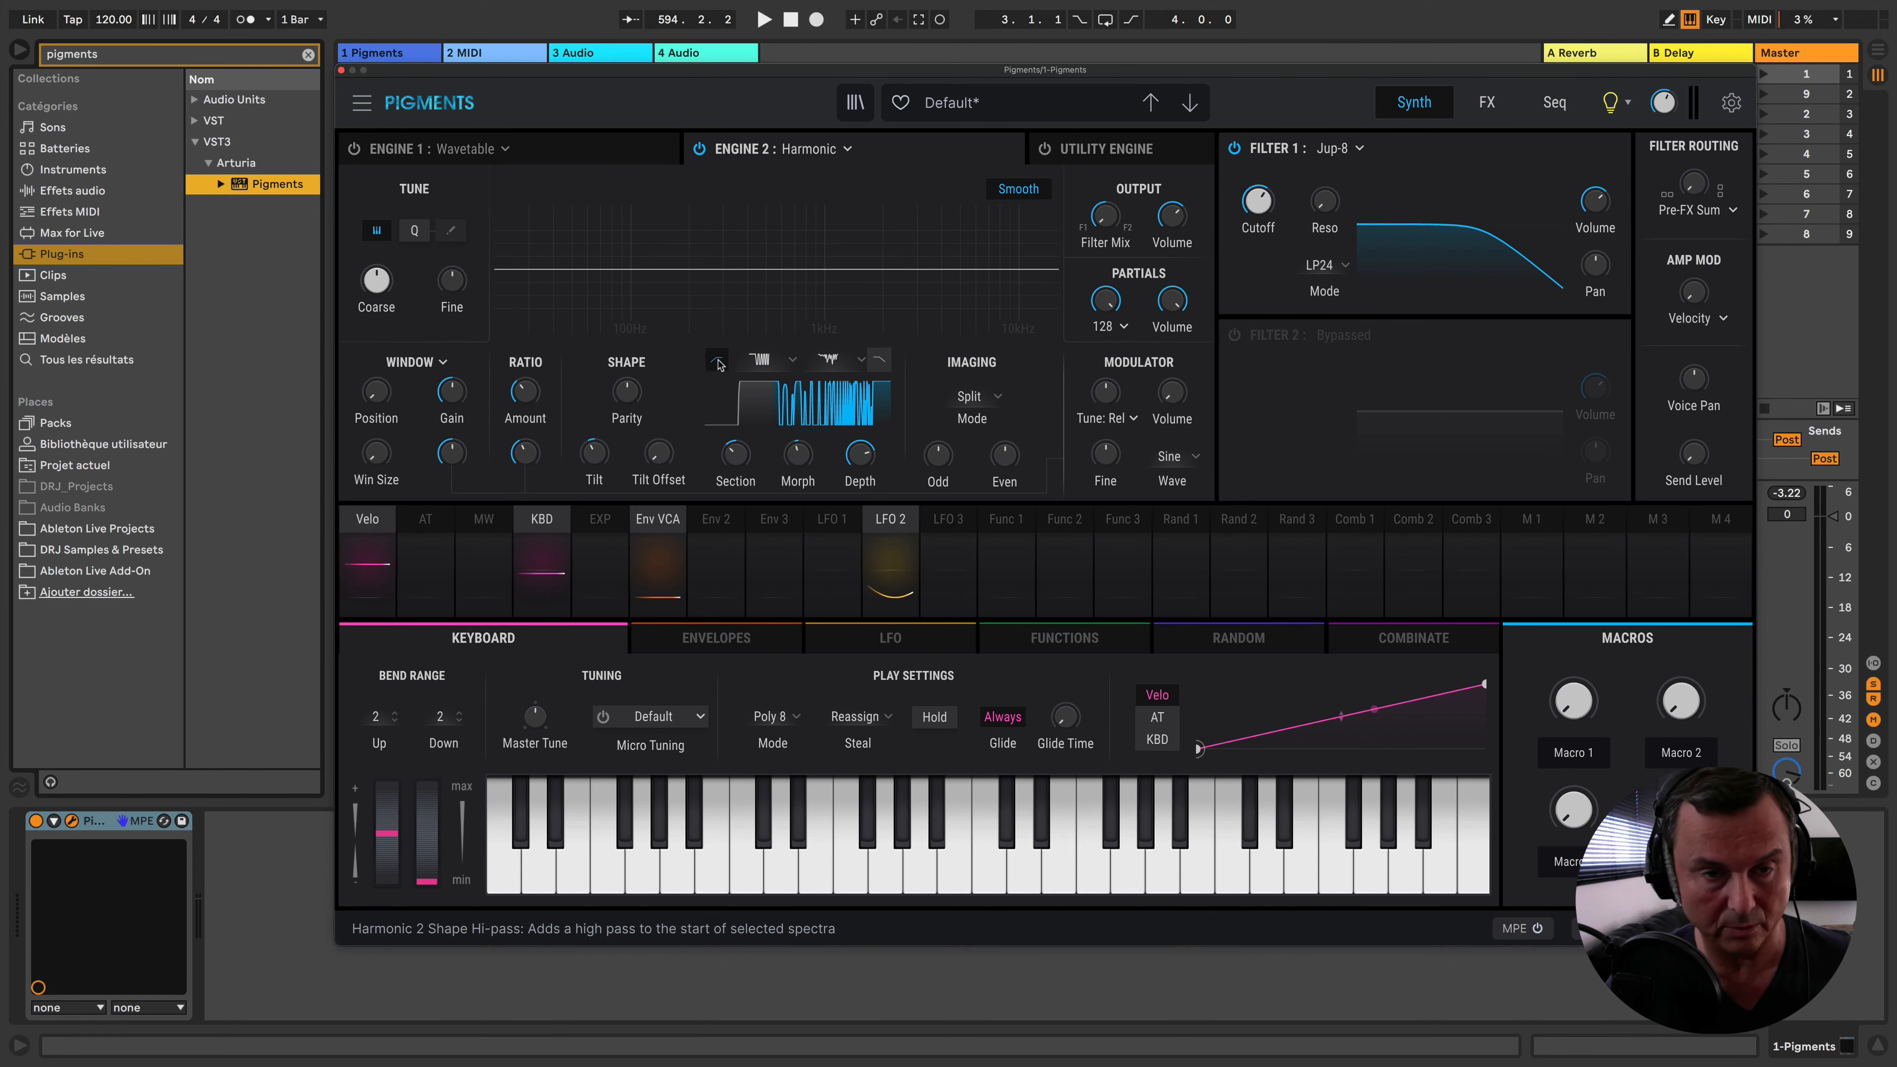
pyautogui.click(880, 363)
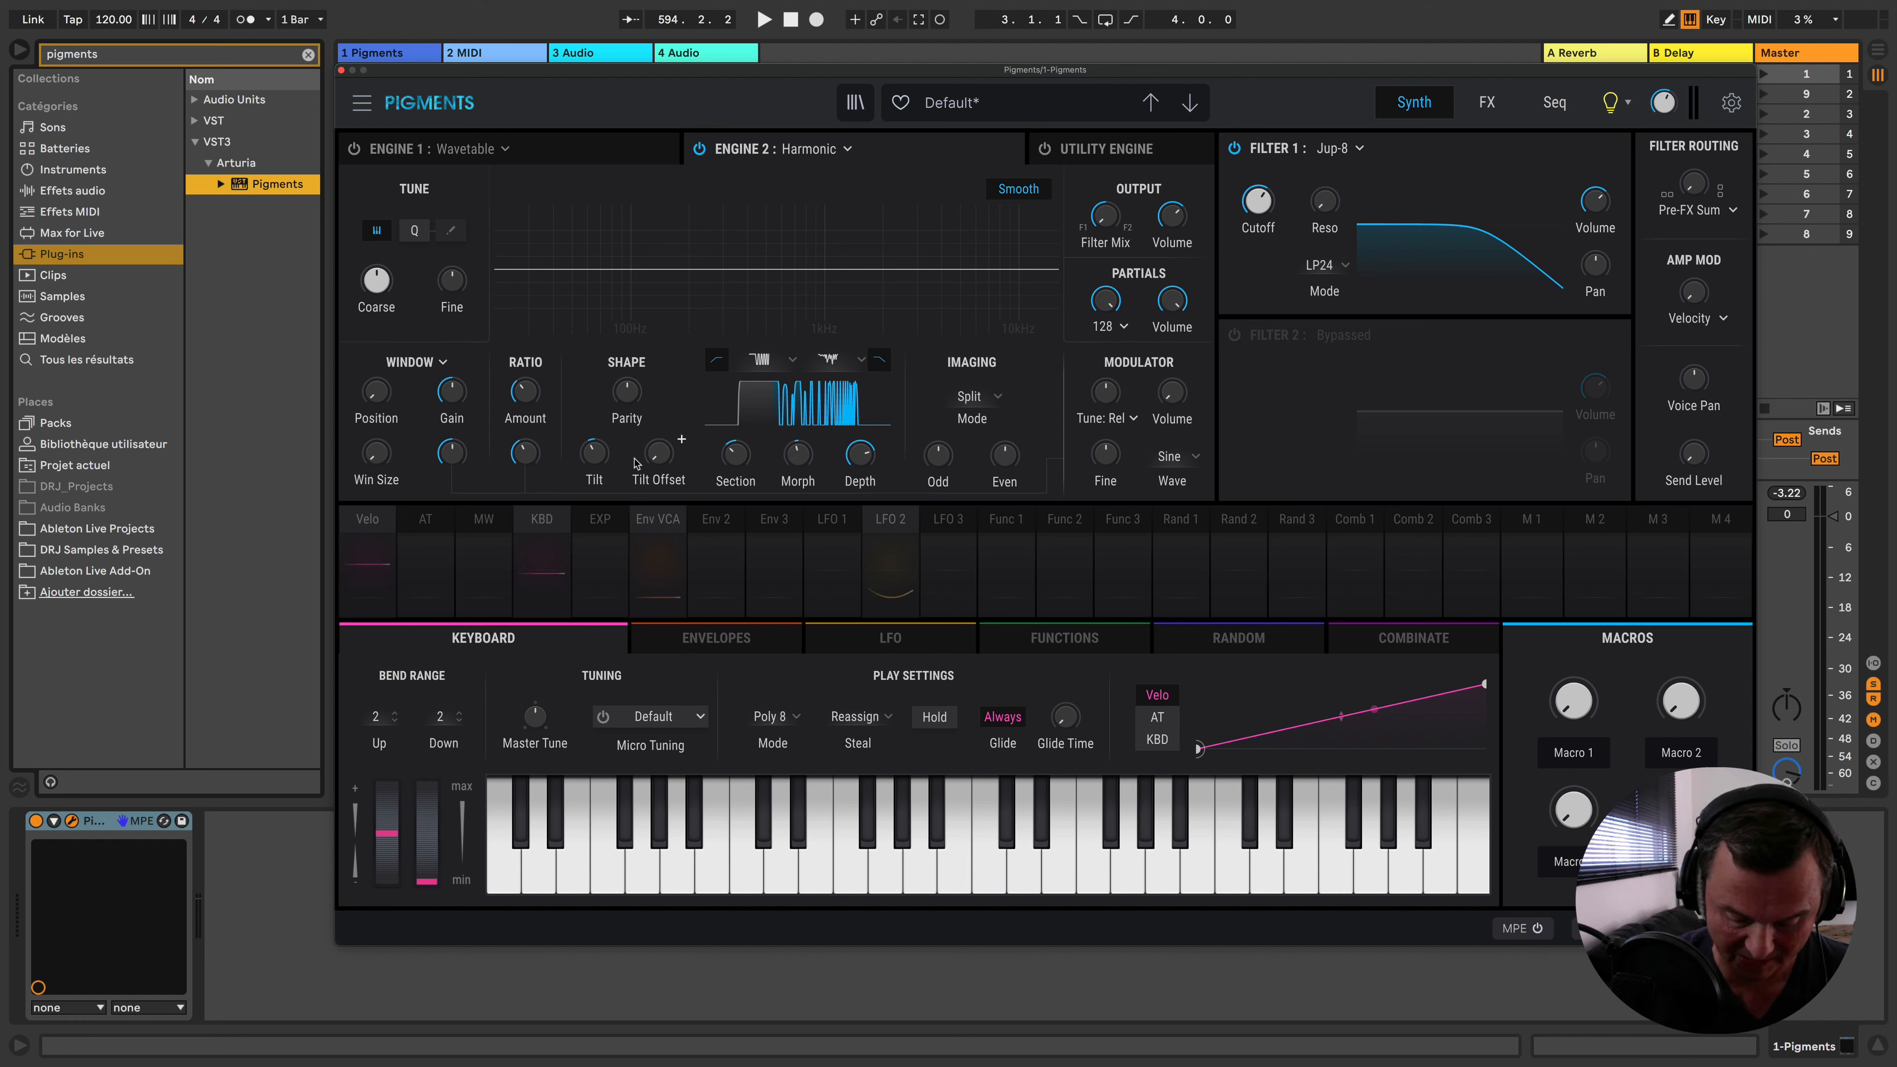
pyautogui.moveTo(640, 448)
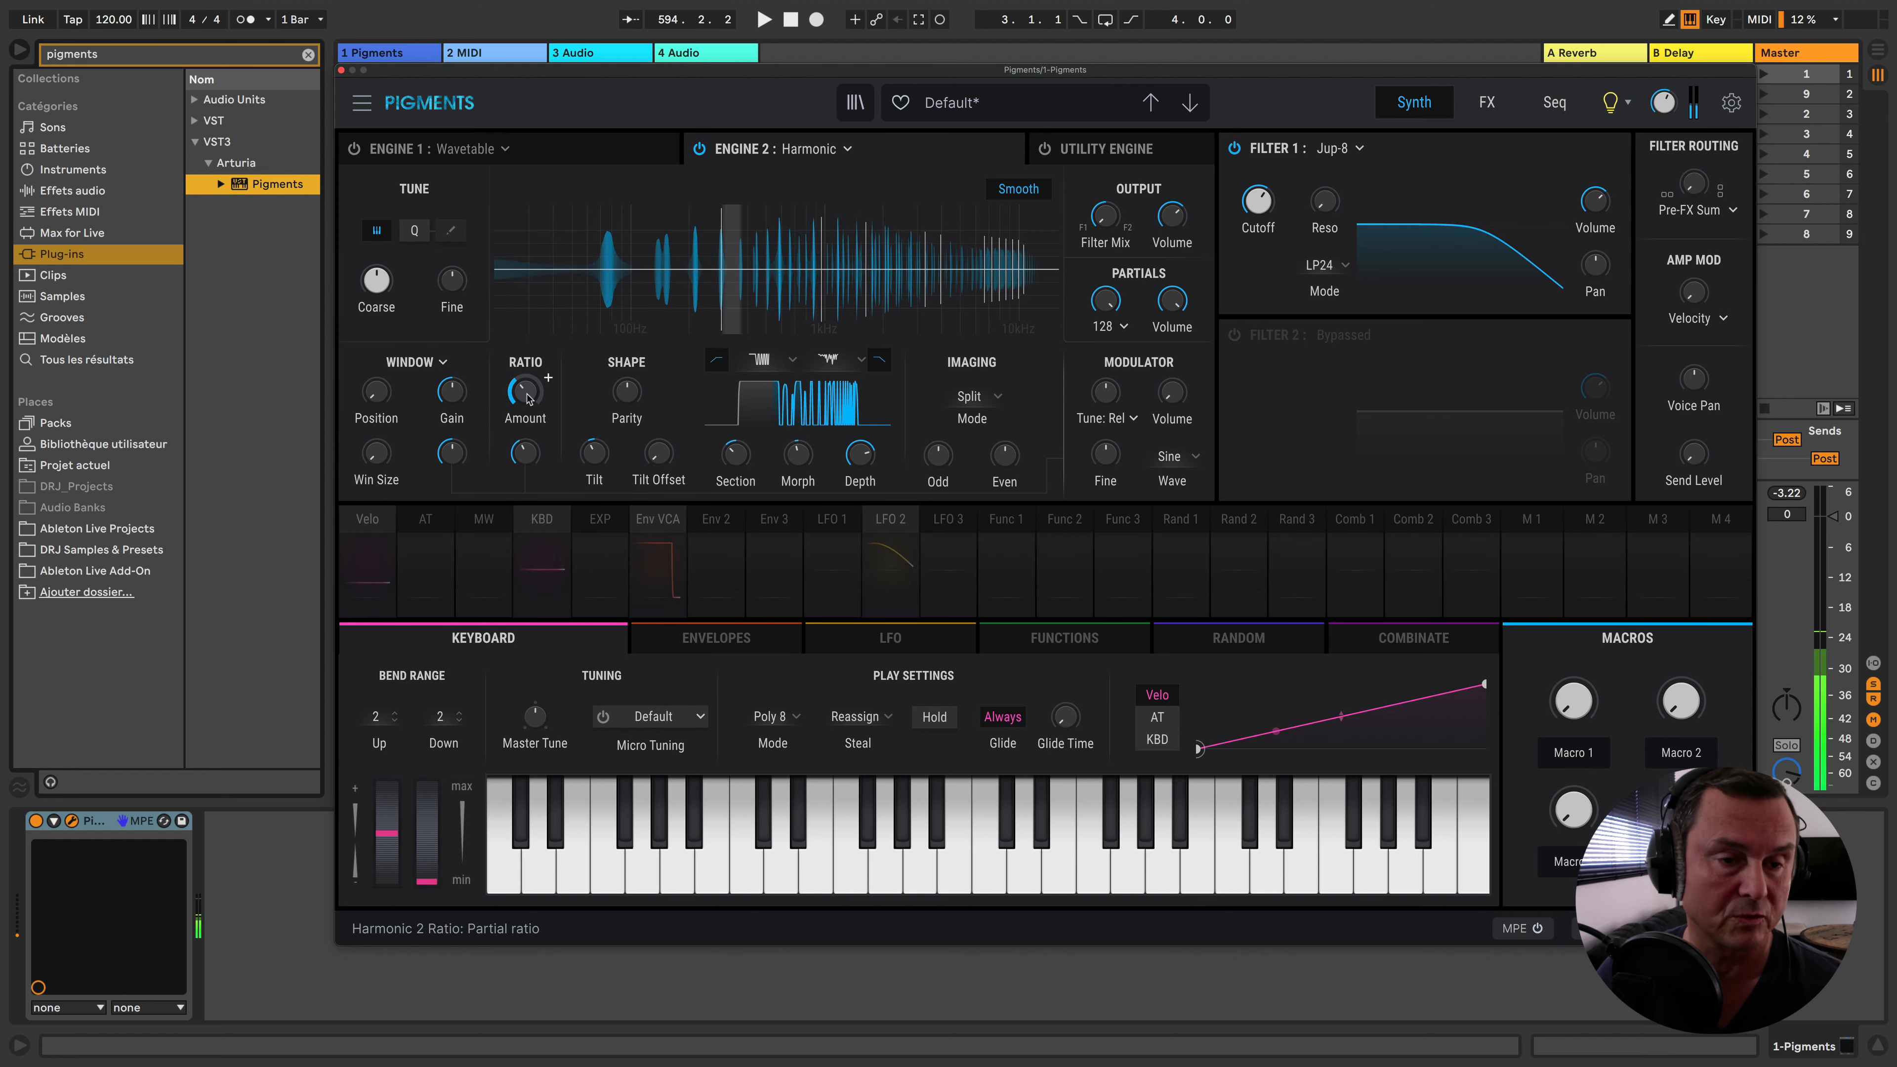
pyautogui.moveTo(527, 398)
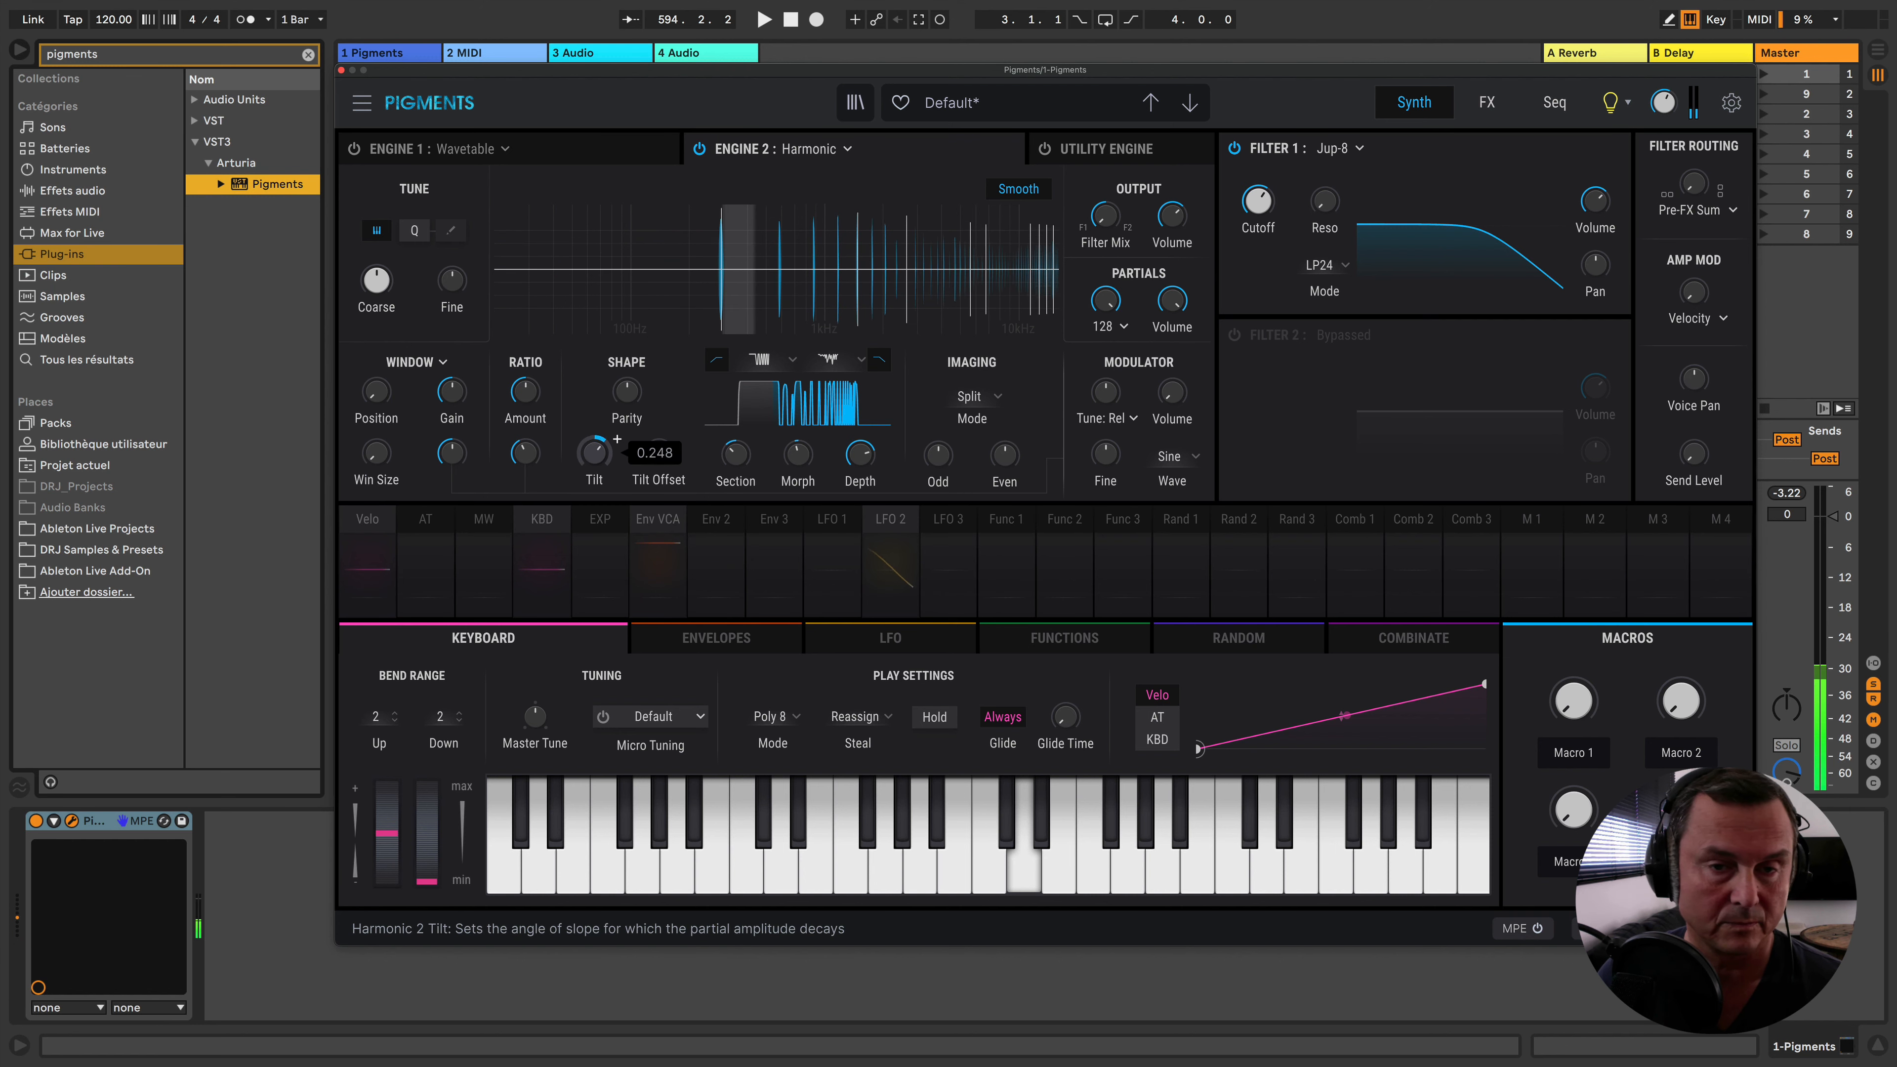
# Sweep Engine 2's Tilt down to -0.856 and back up, and set the number of partials to 256
pyautogui.scroll(-10, 617, 439)
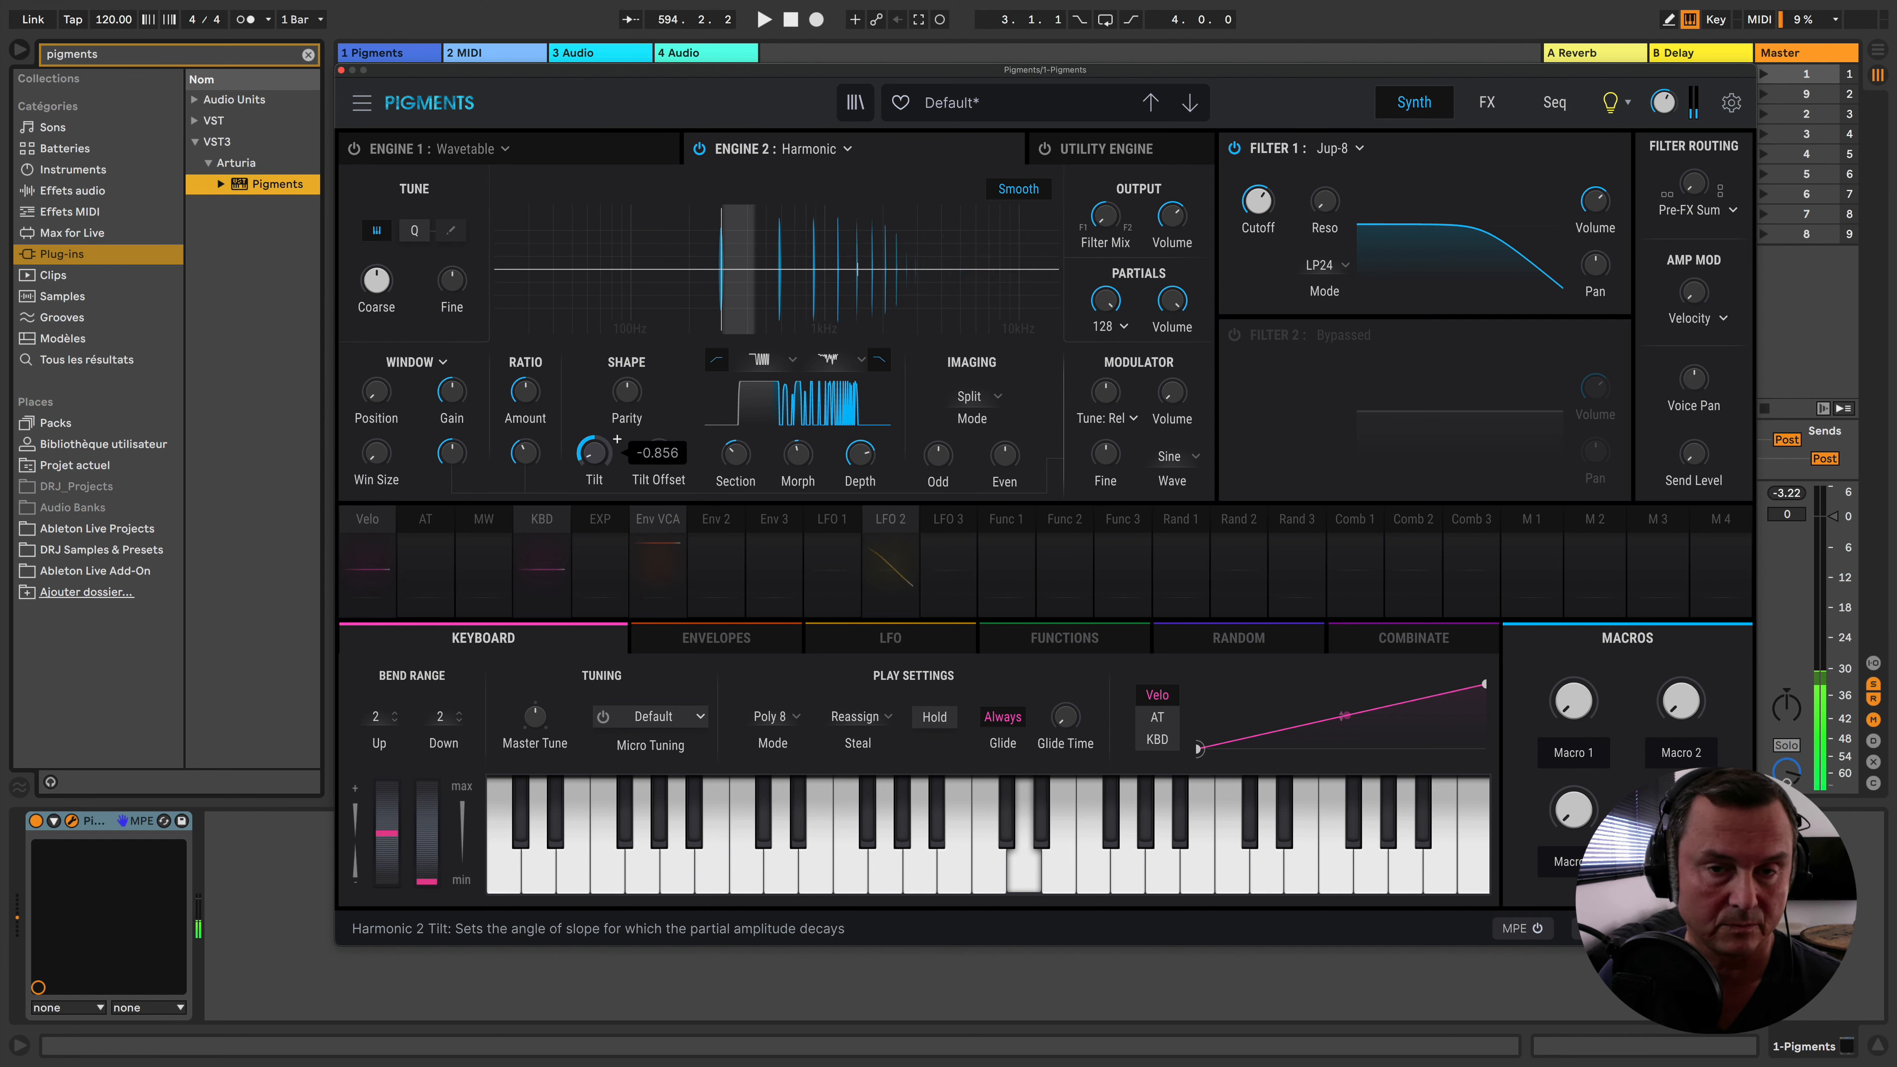
pyautogui.scroll(6, 617, 439)
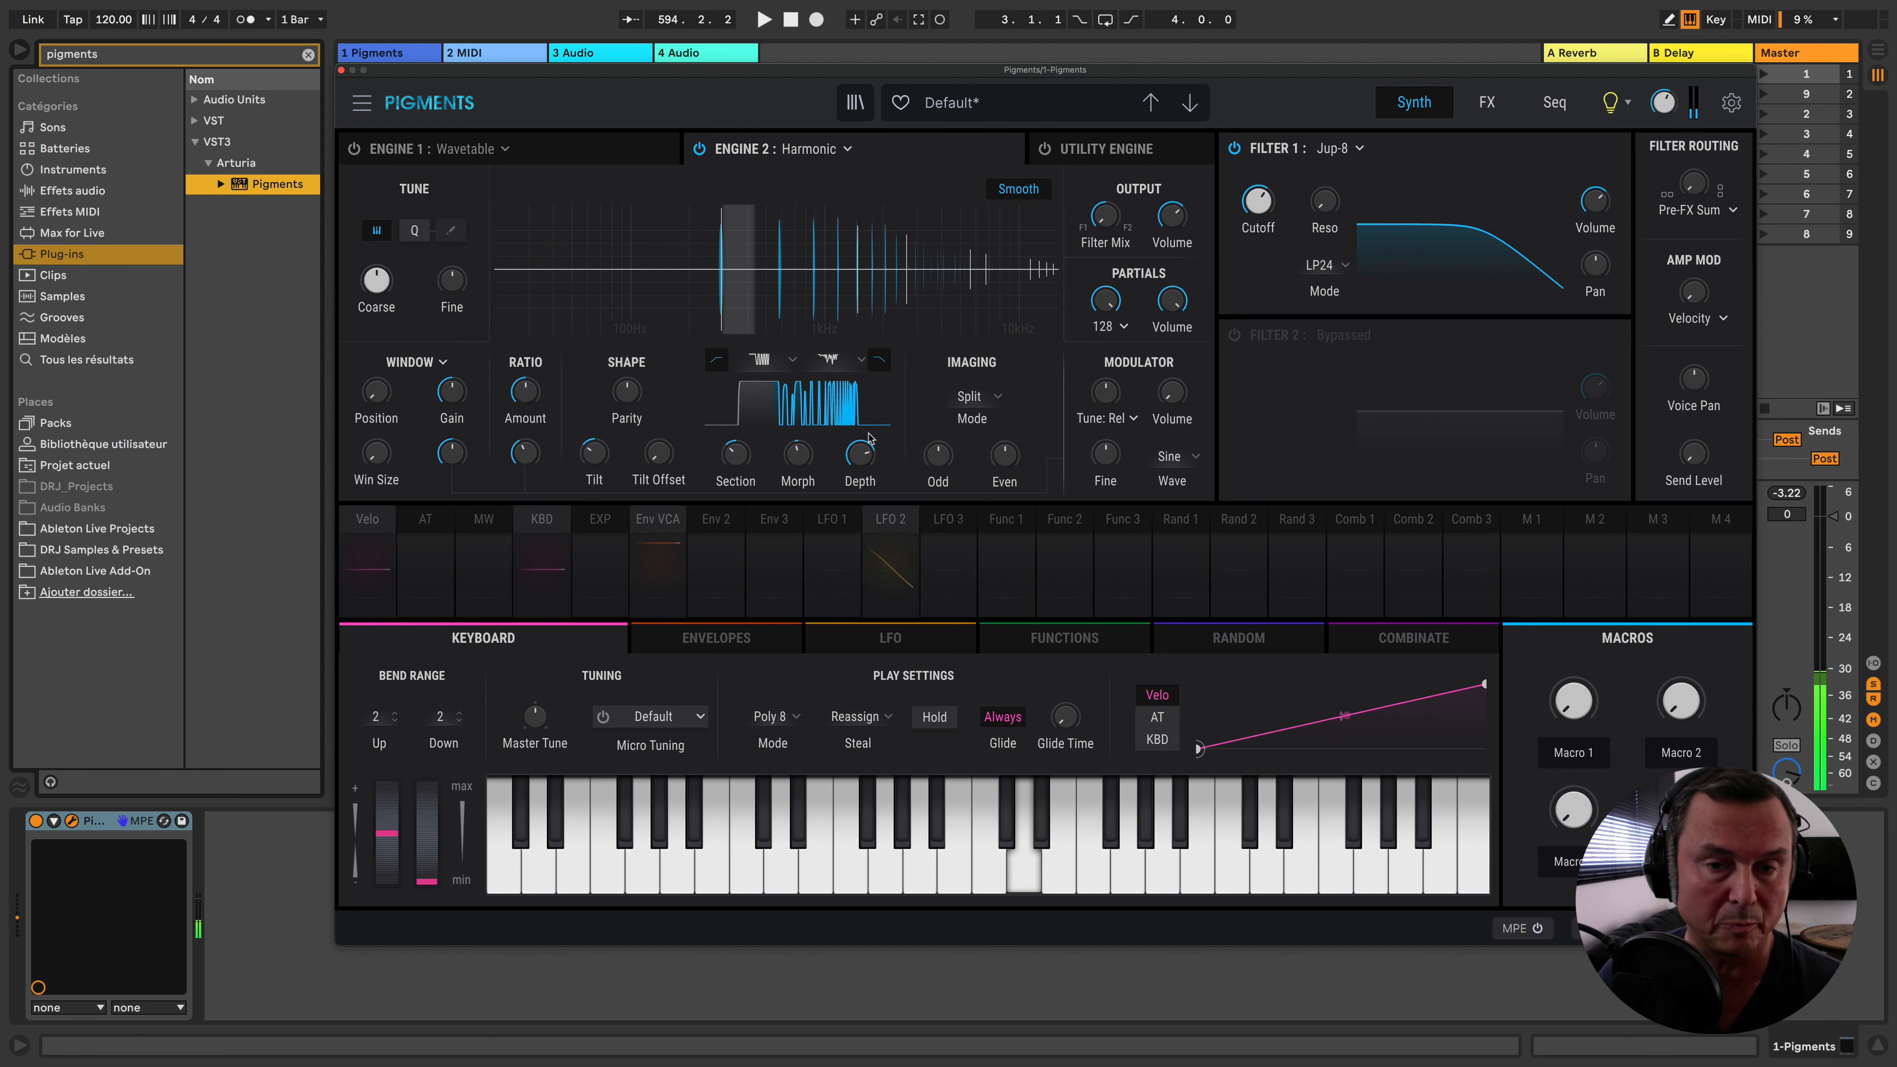
pyautogui.click(1109, 326)
pyautogui.click(1112, 493)
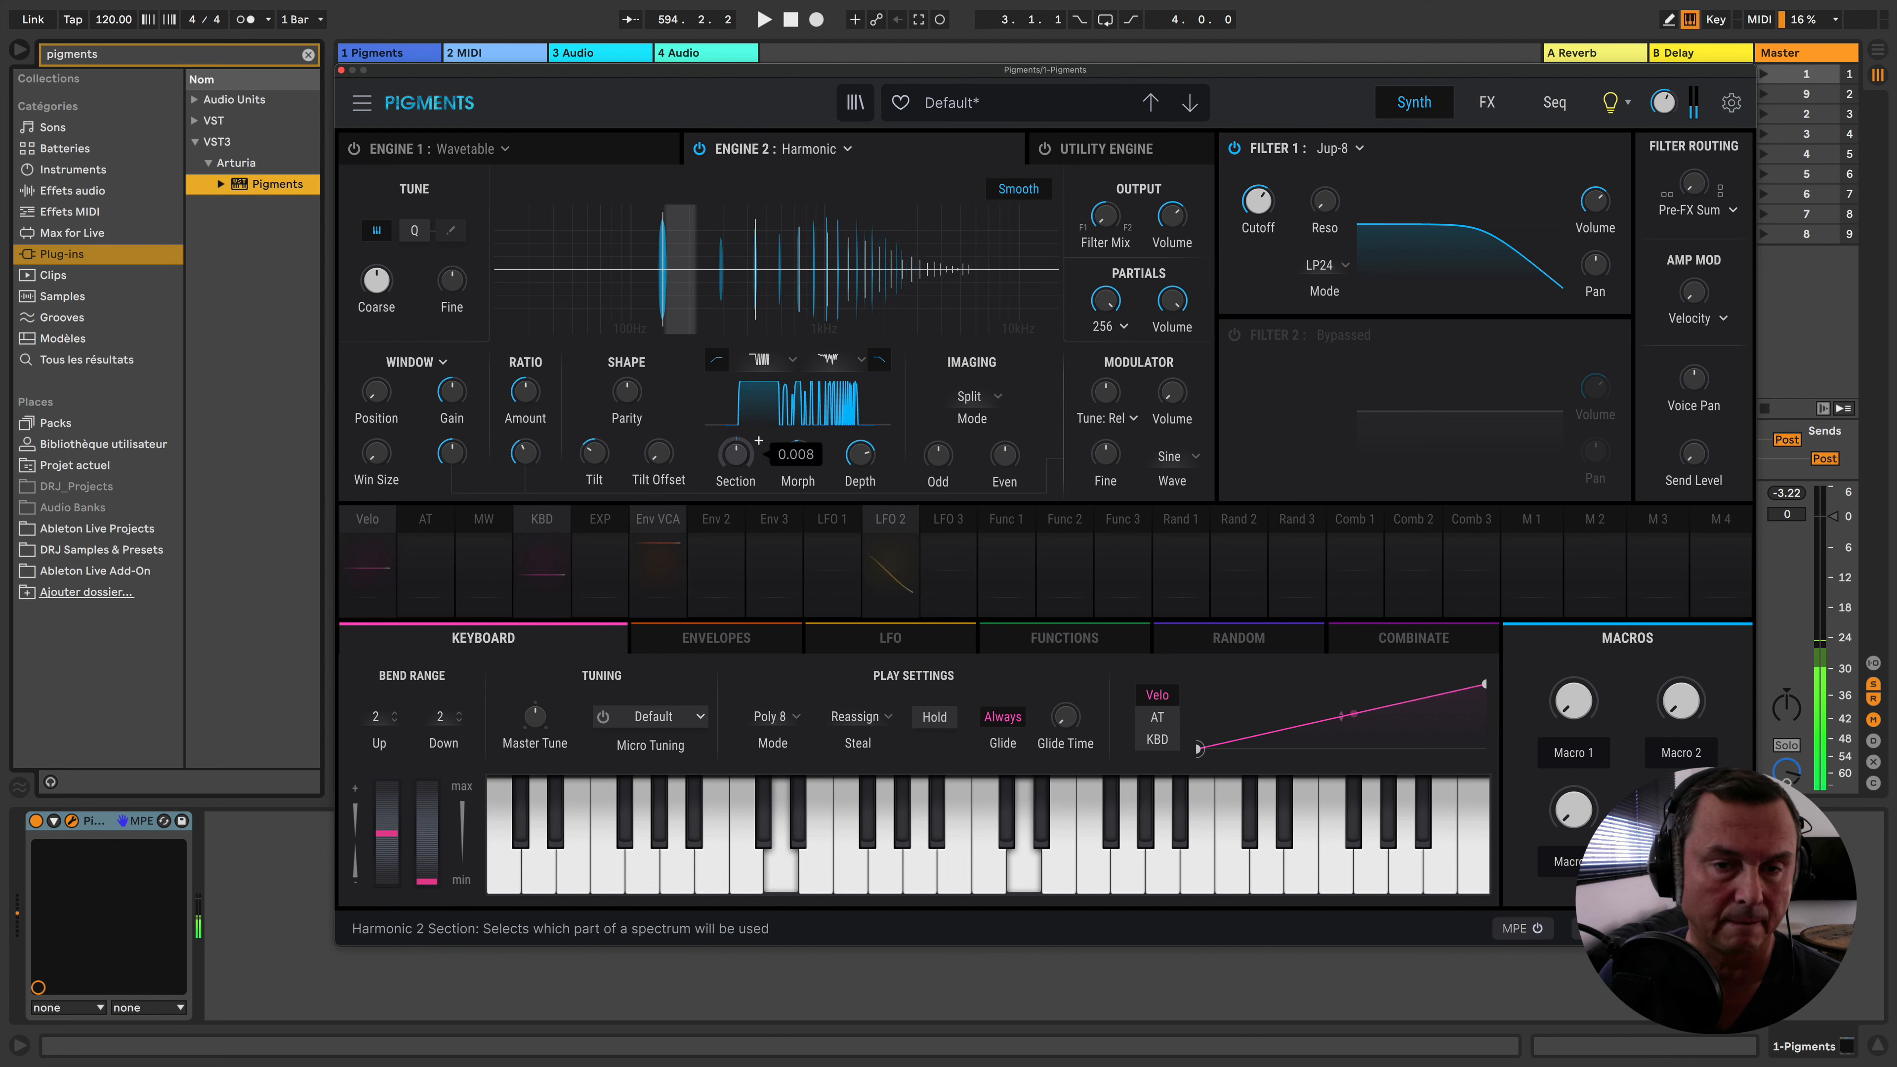
# Set Engine 2's Morph to 20% Spectrum A and 80% Spectrum B, lower the shape Depth, and adjust Section and Tilt Offset
pyautogui.moveTo(736, 454); pyautogui.dragTo(803, 400)
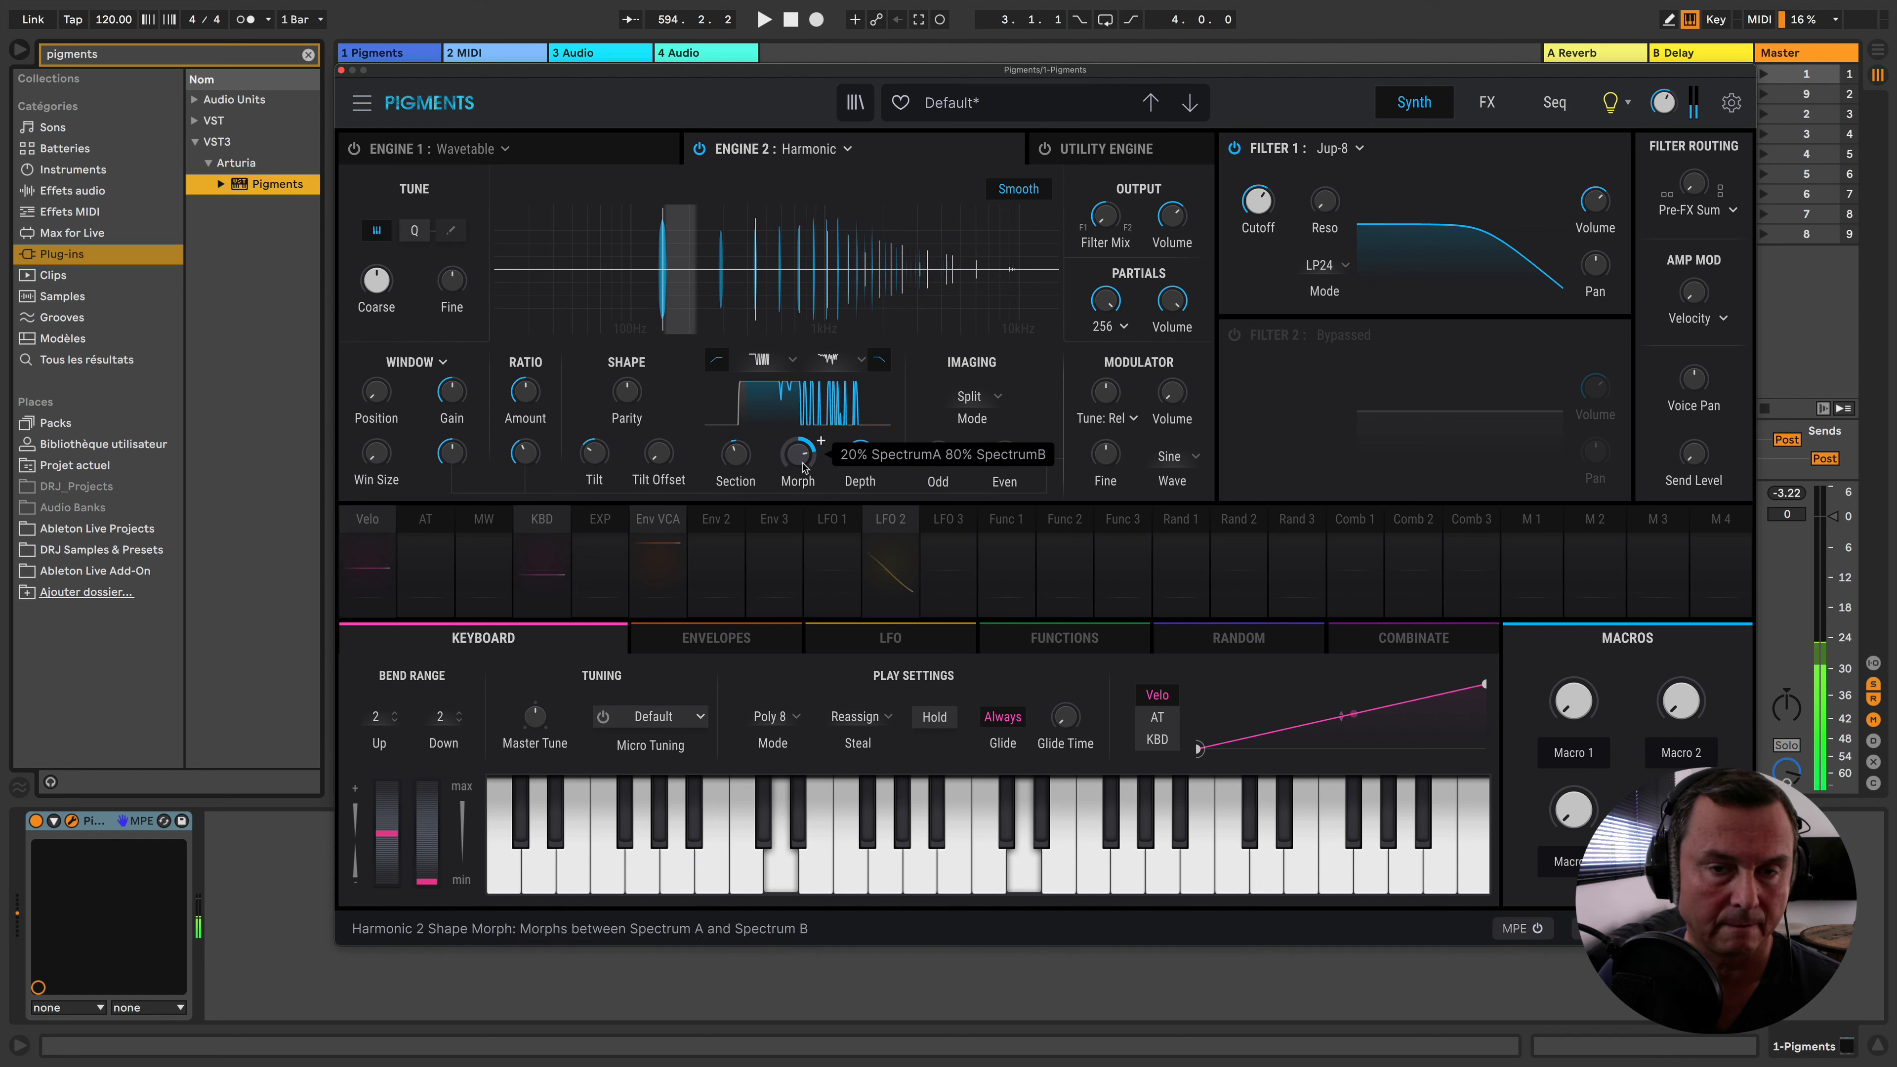
pyautogui.moveTo(862, 460); pyautogui.dragTo(862, 472)
pyautogui.doubleClick(862, 460)
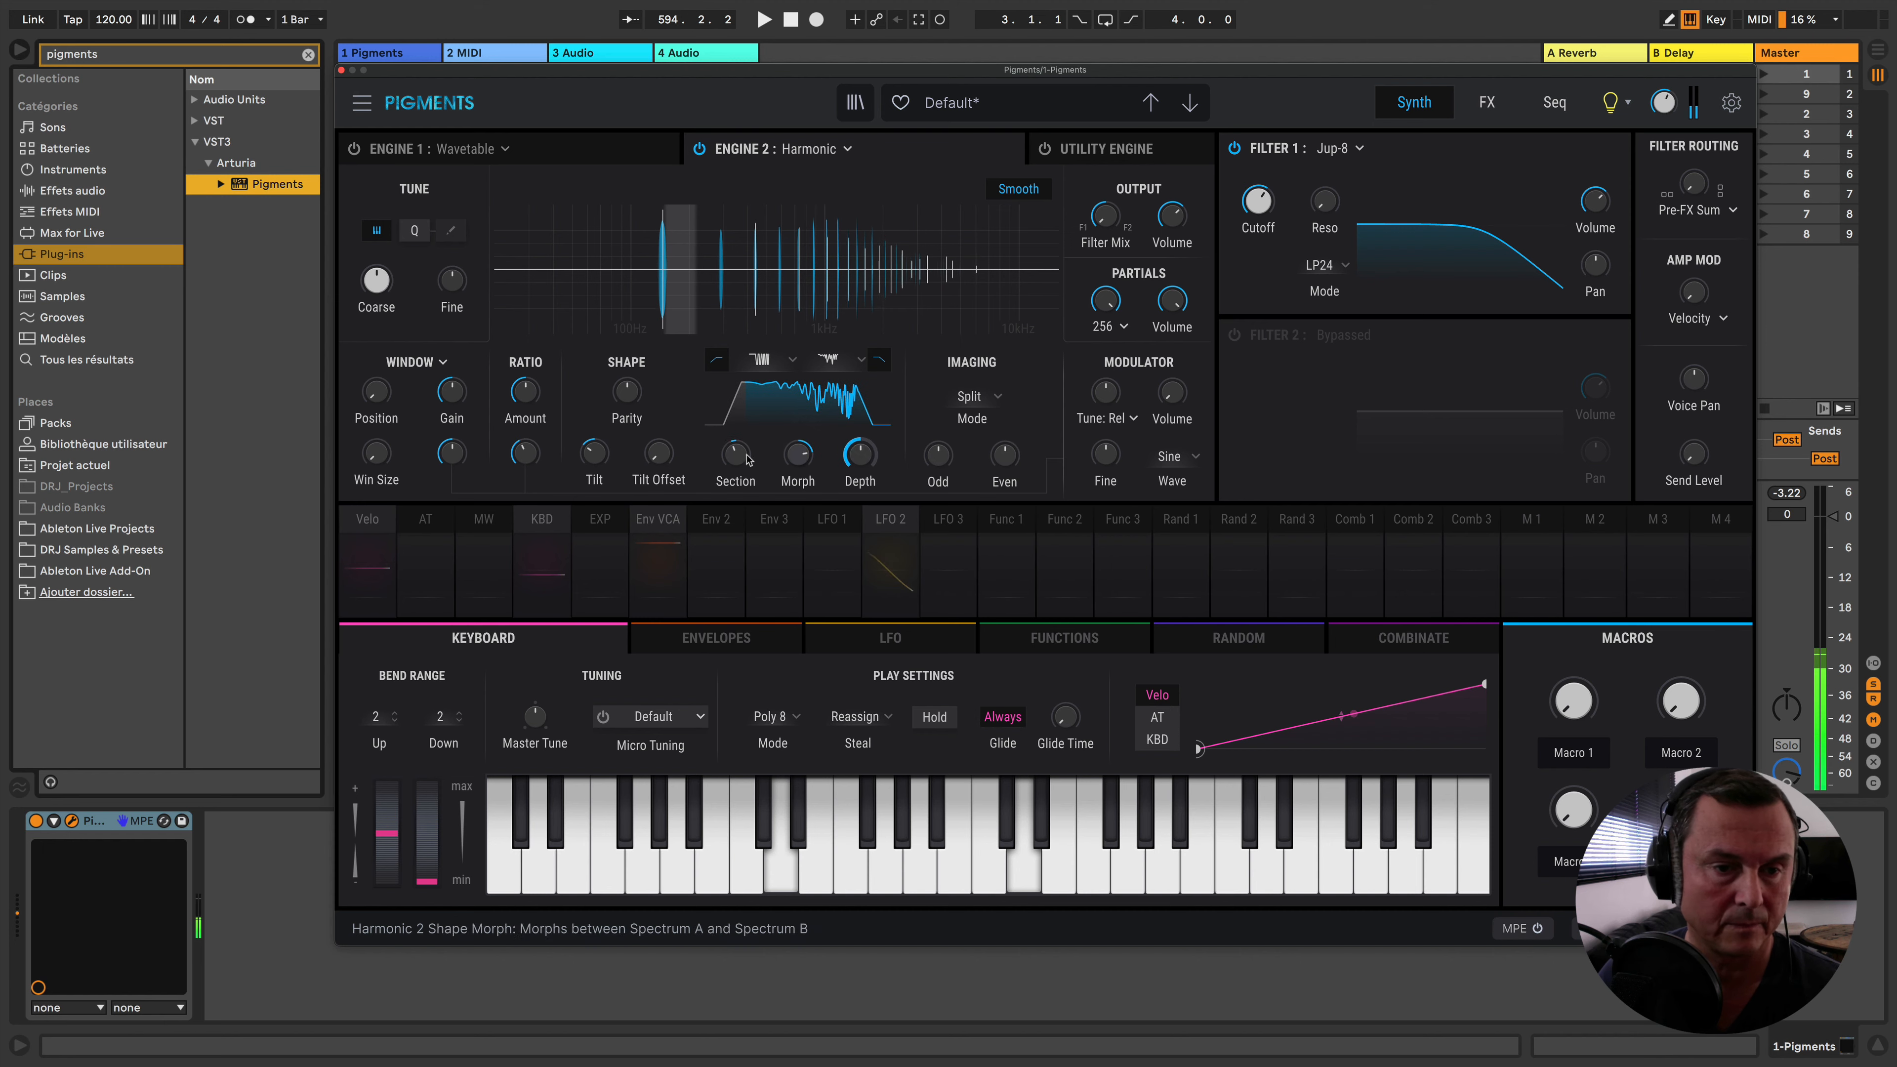
pyautogui.moveTo(658, 452)
pyautogui.mouseDown()
pyautogui.moveTo(658, 427)
pyautogui.moveTo(595, 470)
pyautogui.moveTo(617, 439)
pyautogui.moveTo(659, 456)
pyautogui.mouseUp()
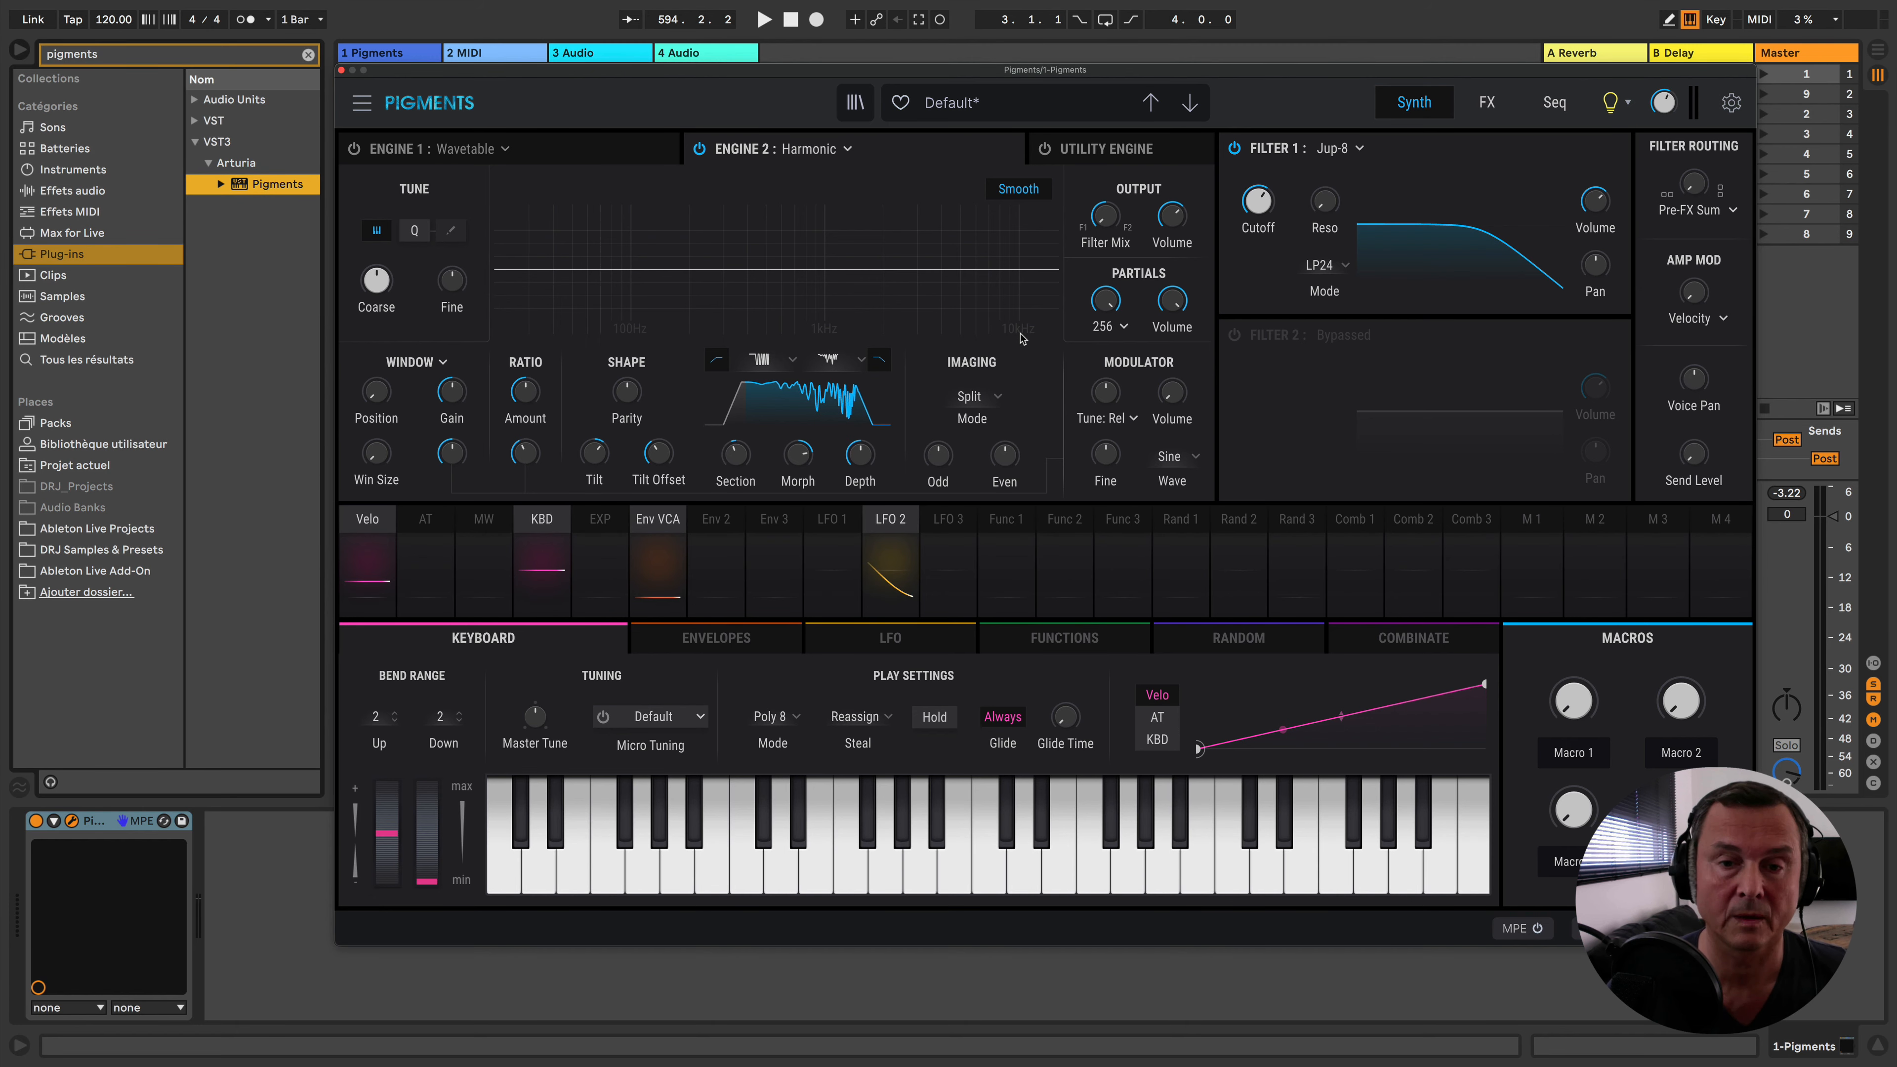
# Keep Engine 2's Imaging mode on Split, pan the odd partials left, and pan the even partials 100% right
pyautogui.click(985, 398)
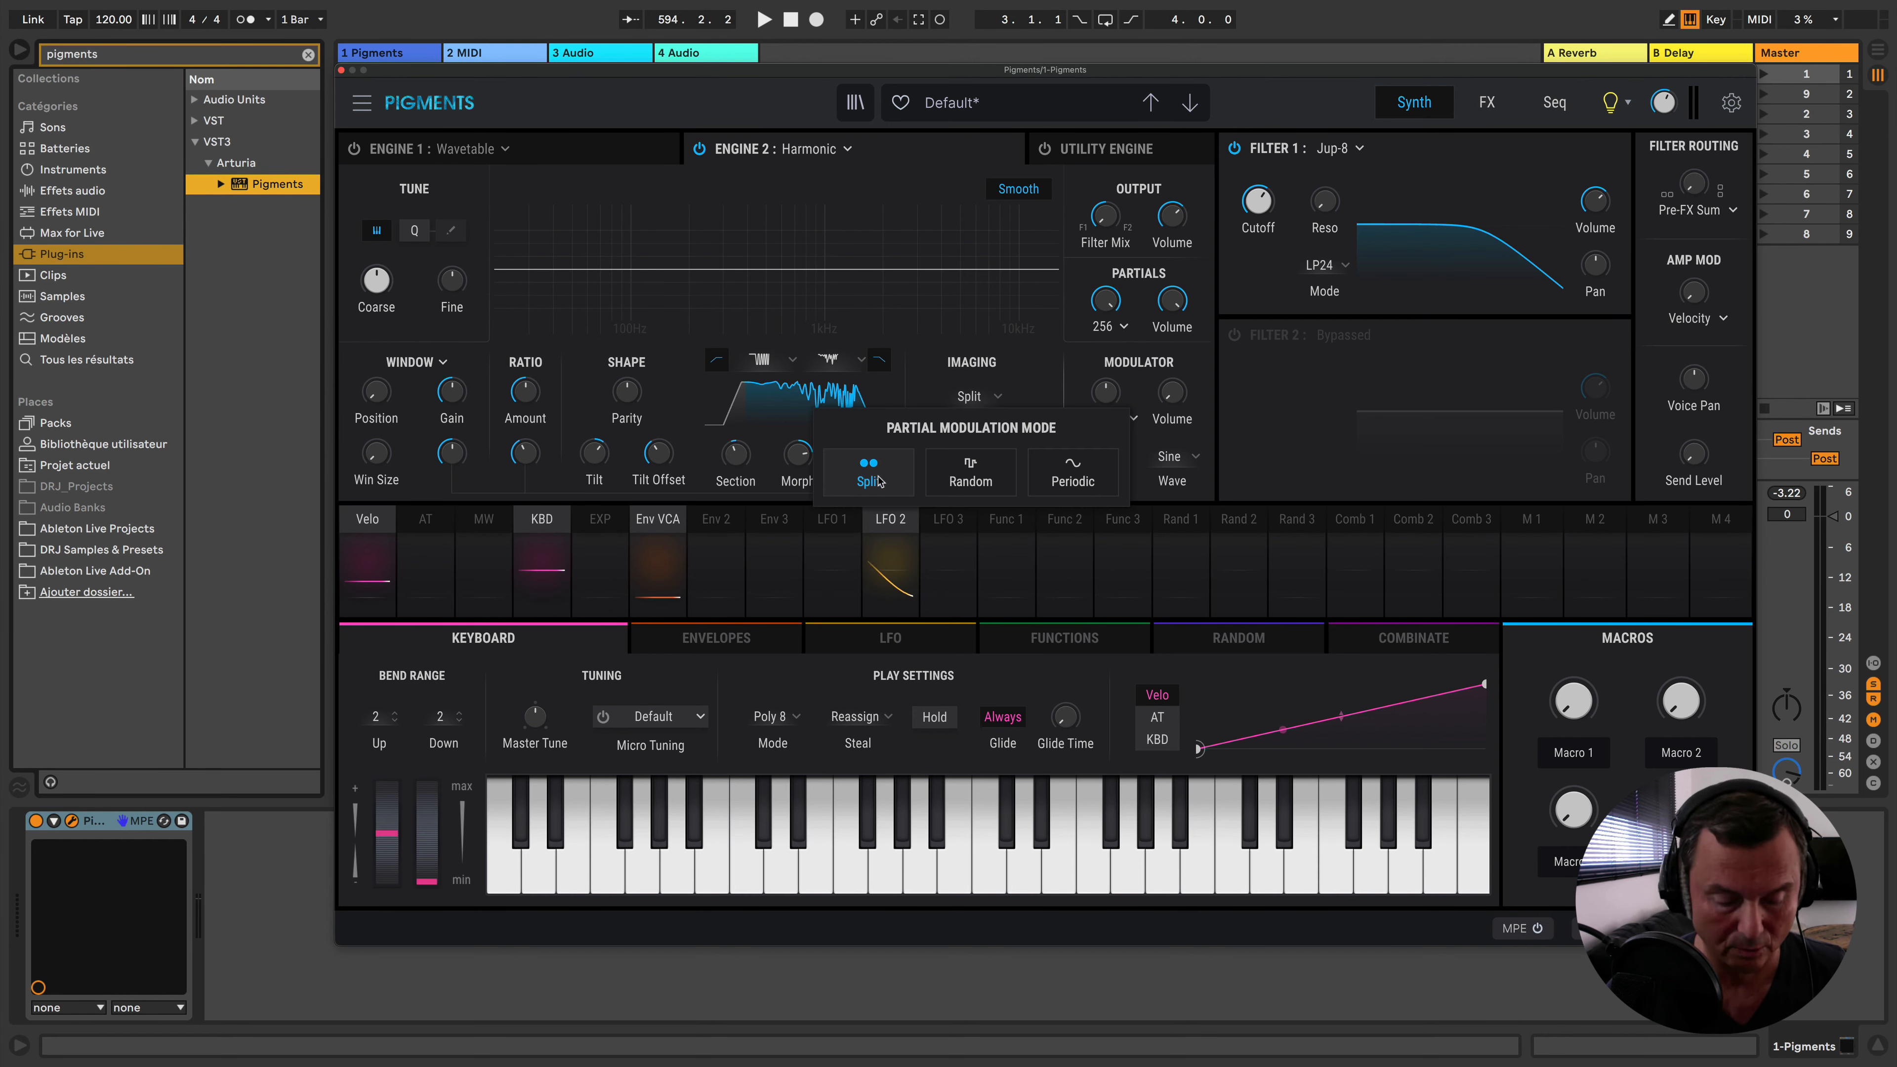
pyautogui.click(1008, 389)
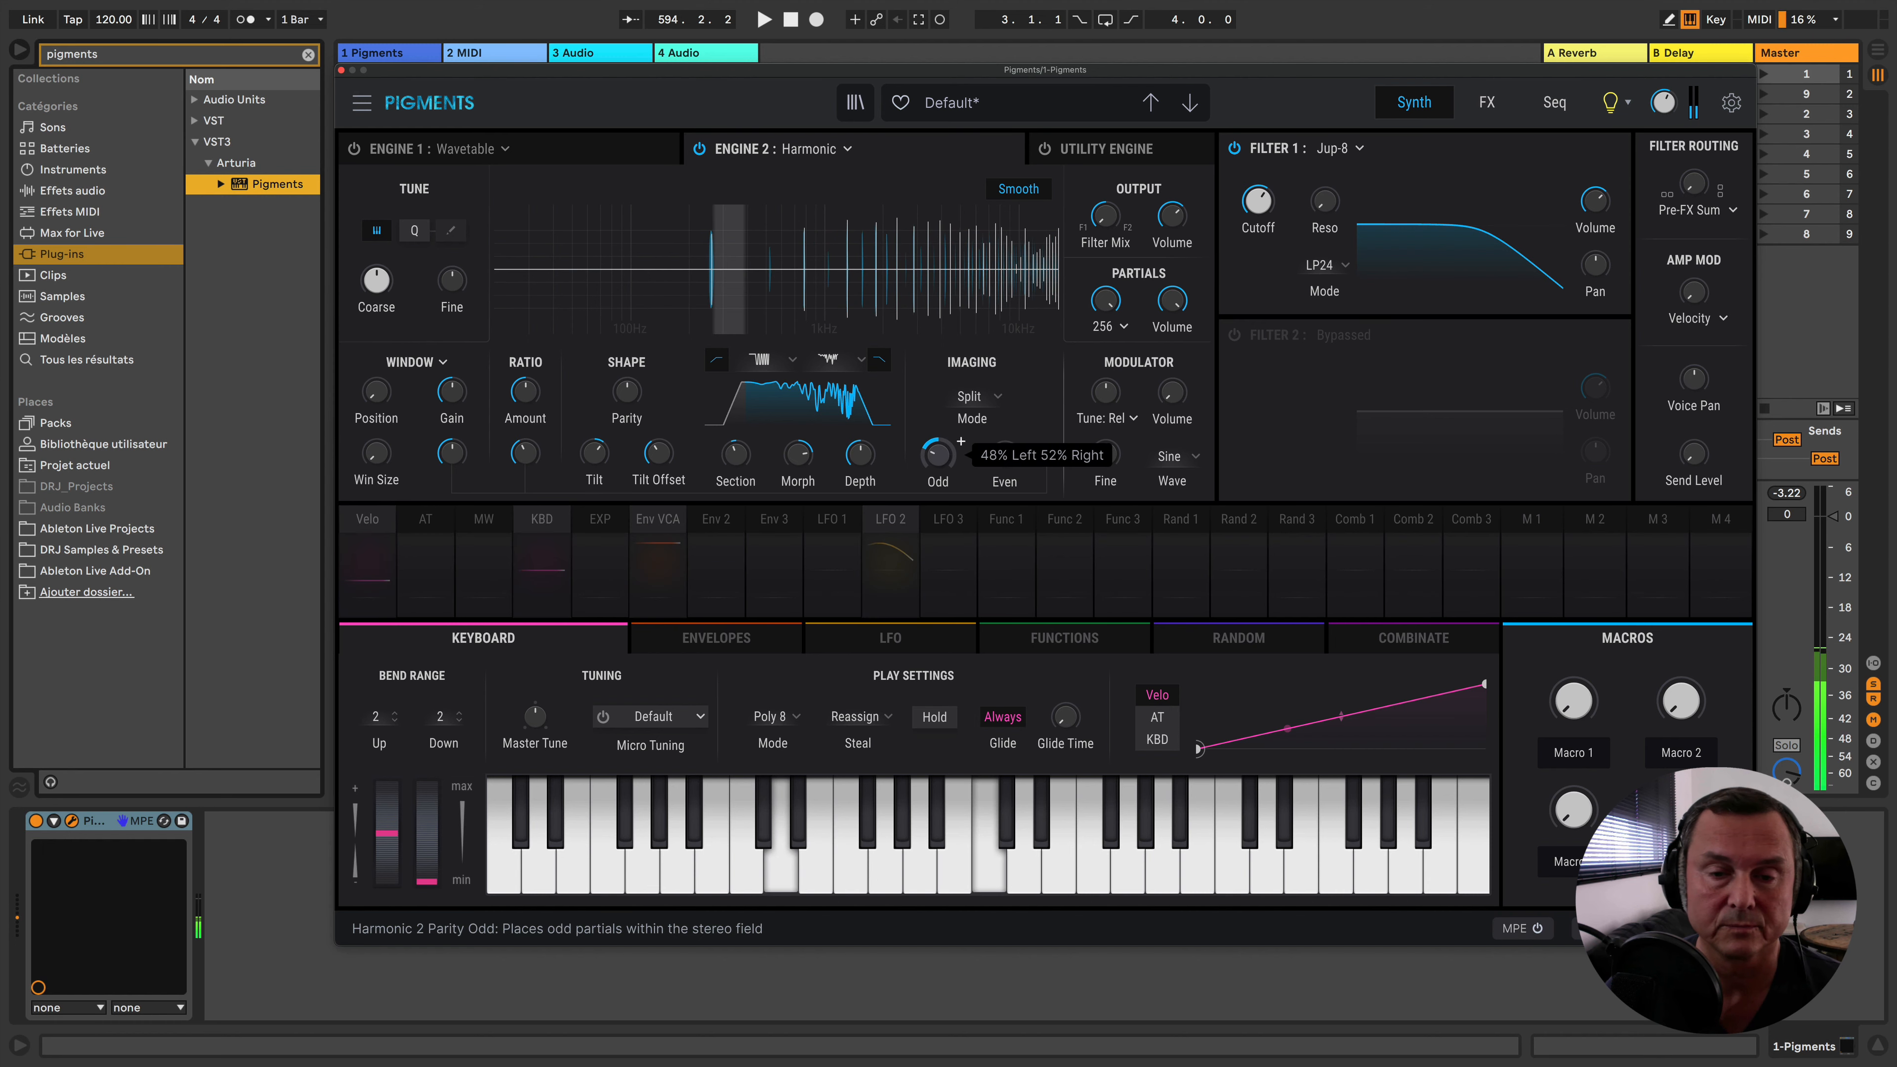
pyautogui.moveTo(937, 454)
pyautogui.mouseDown()
pyautogui.moveTo(937, 407)
pyautogui.moveTo(937, 463)
pyautogui.mouseUp()
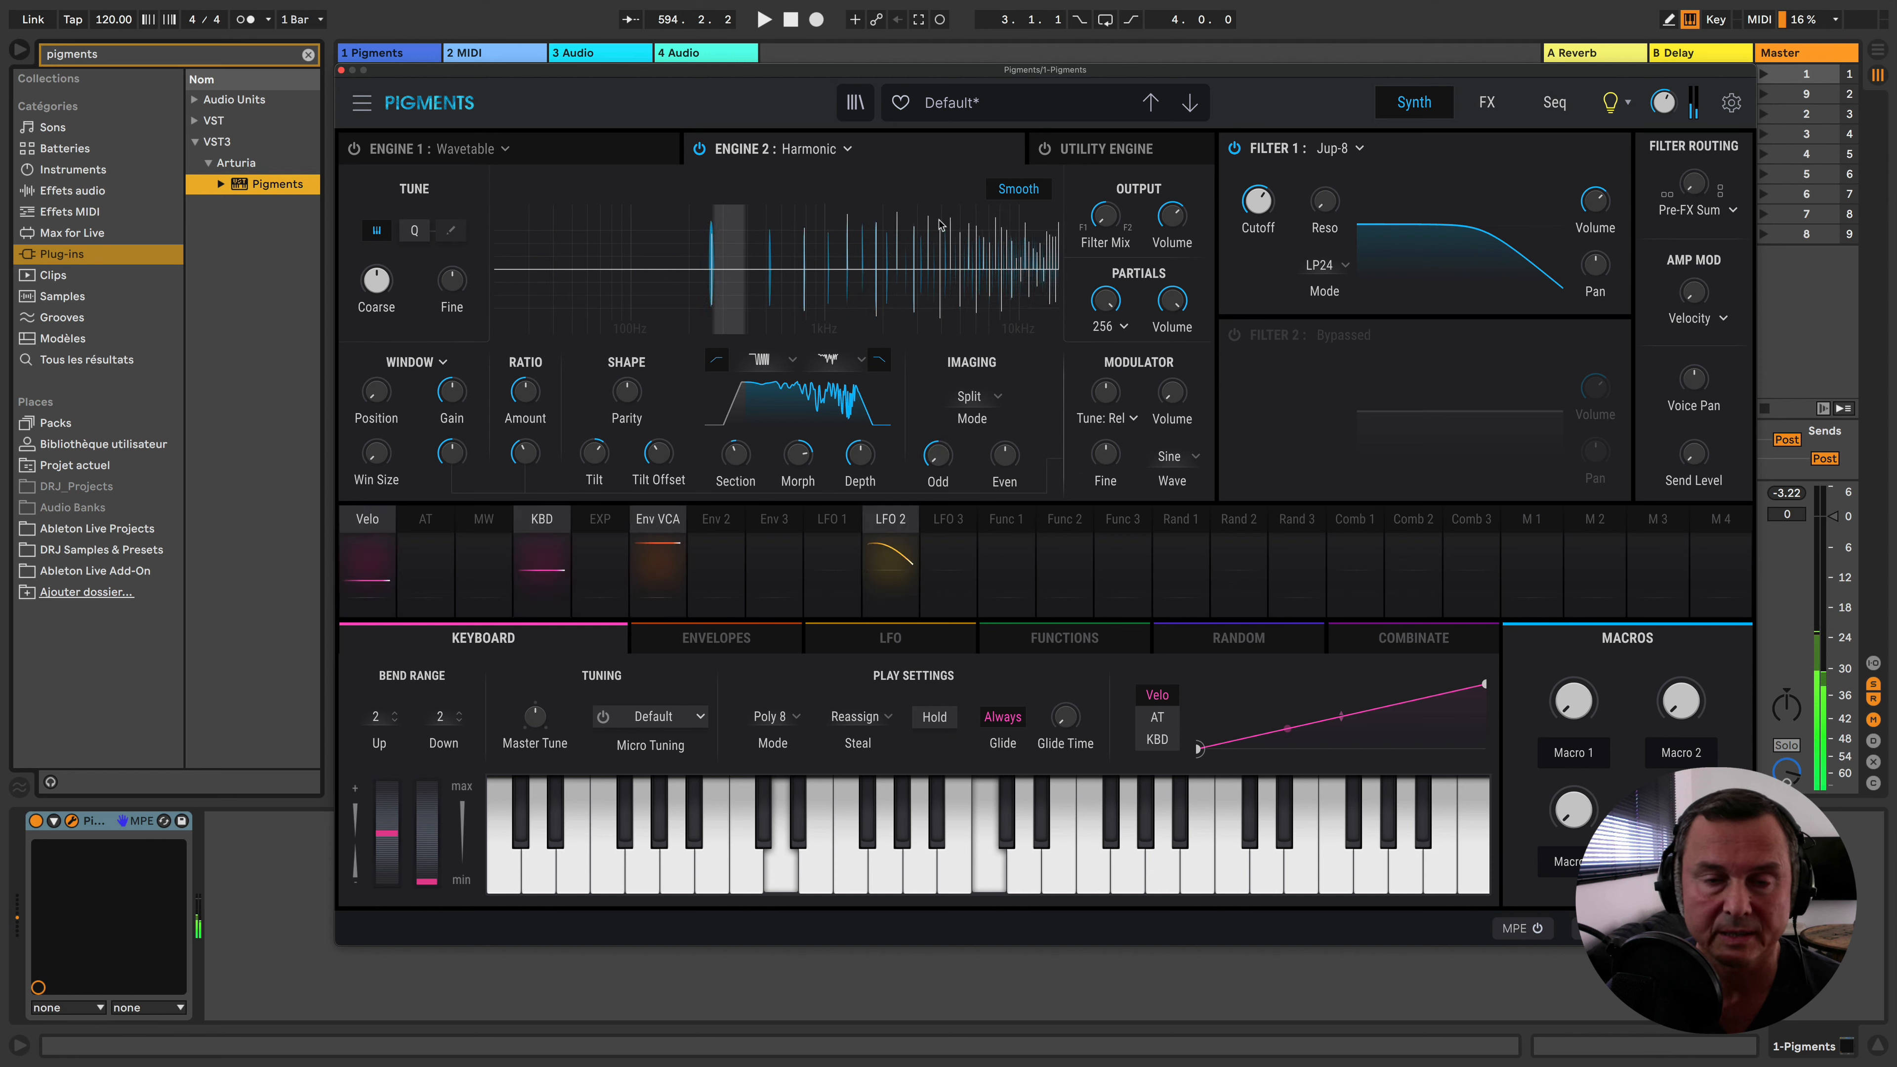
pyautogui.moveTo(937, 453); pyautogui.dragTo(939, 523)
pyautogui.moveTo(1005, 459); pyautogui.dragTo(1006, 396)
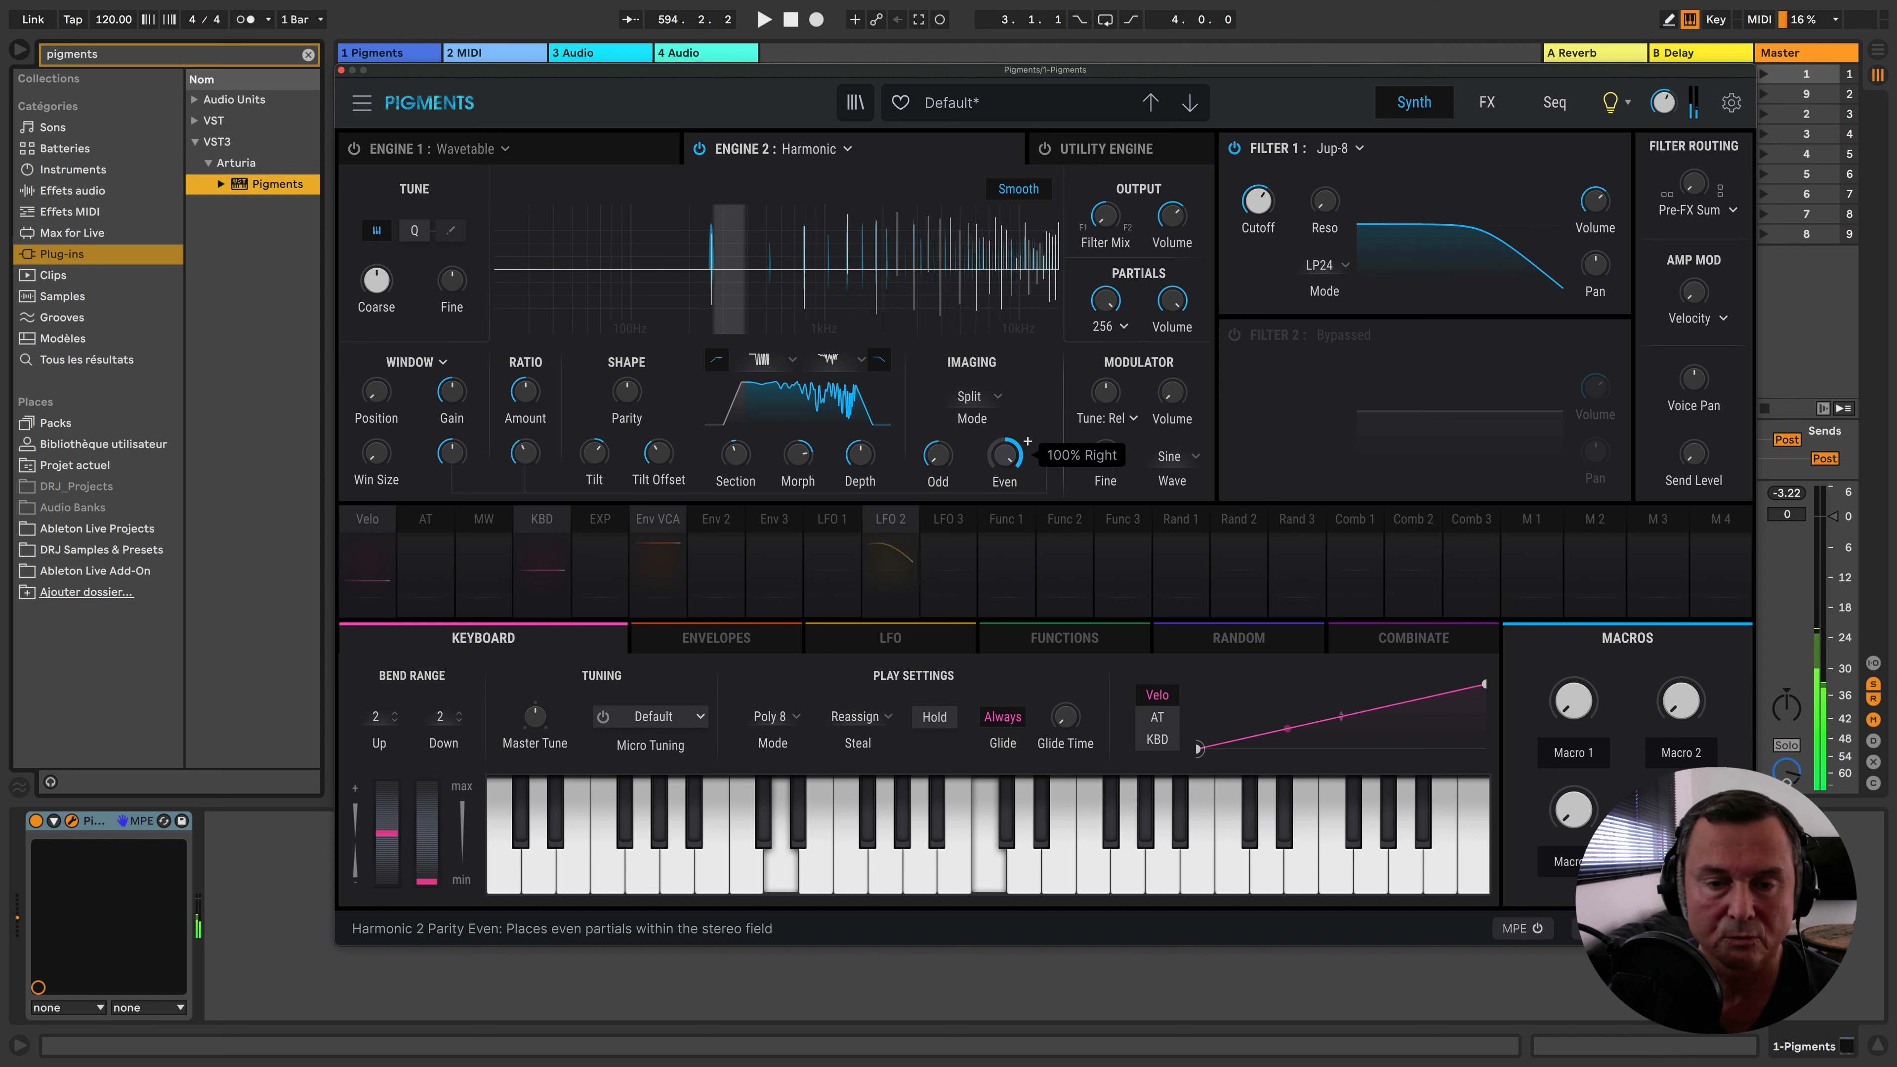
# Set Engine 2's Imaging mode to Random, and raise its Rate and Depth
pyautogui.click(985, 401)
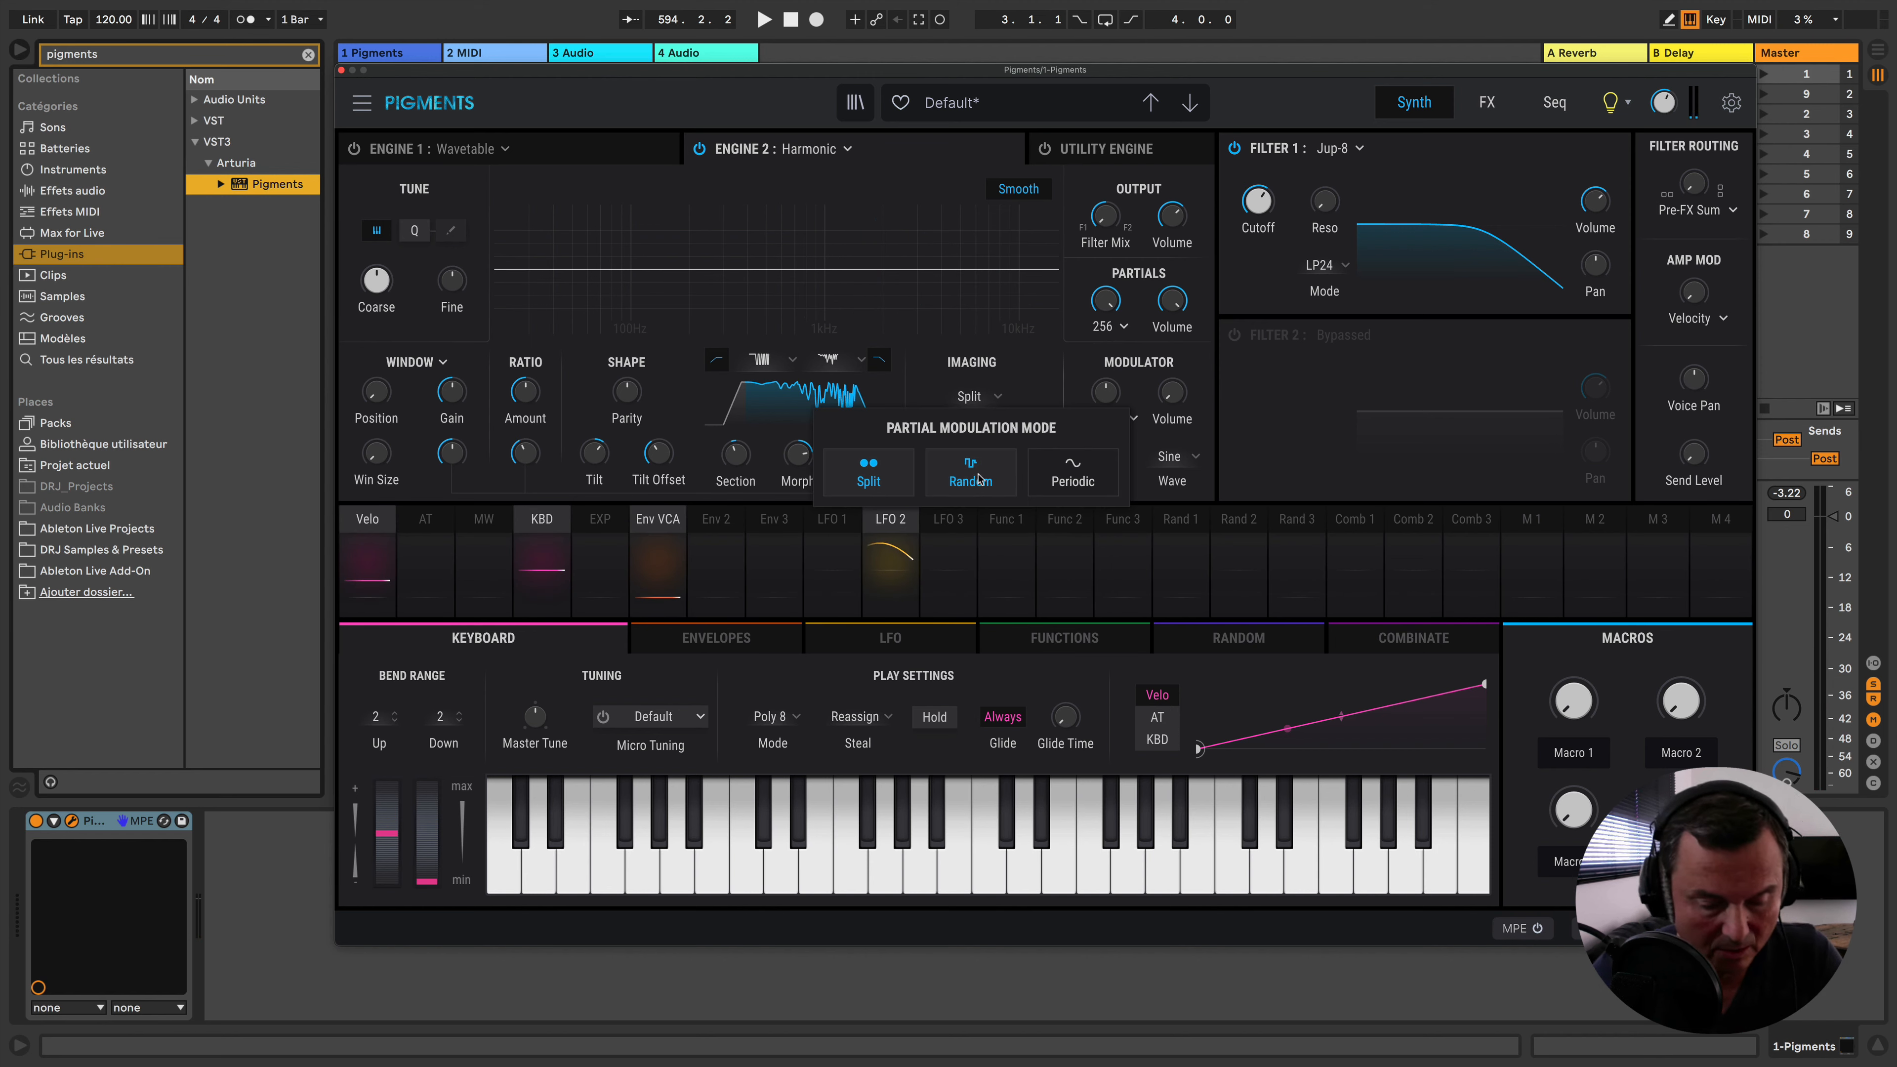
pyautogui.click(978, 479)
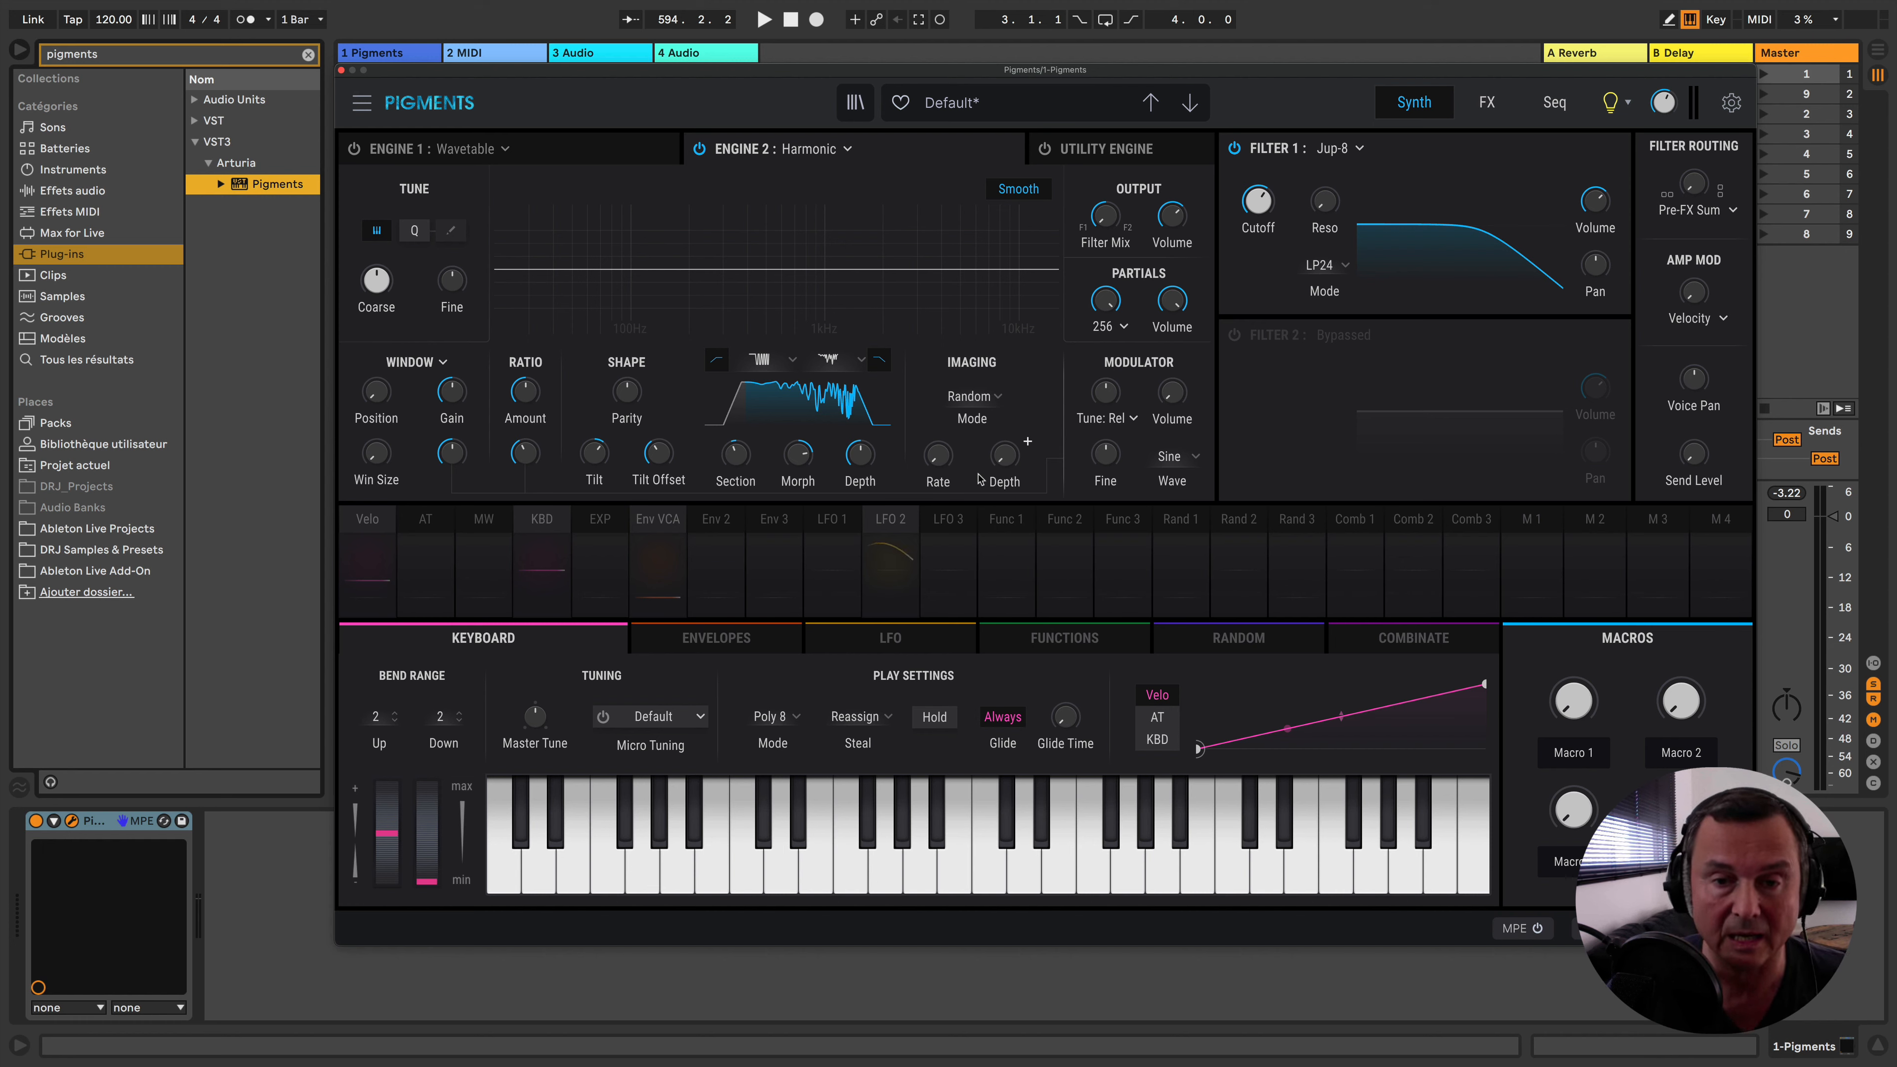
pyautogui.moveTo(935, 460)
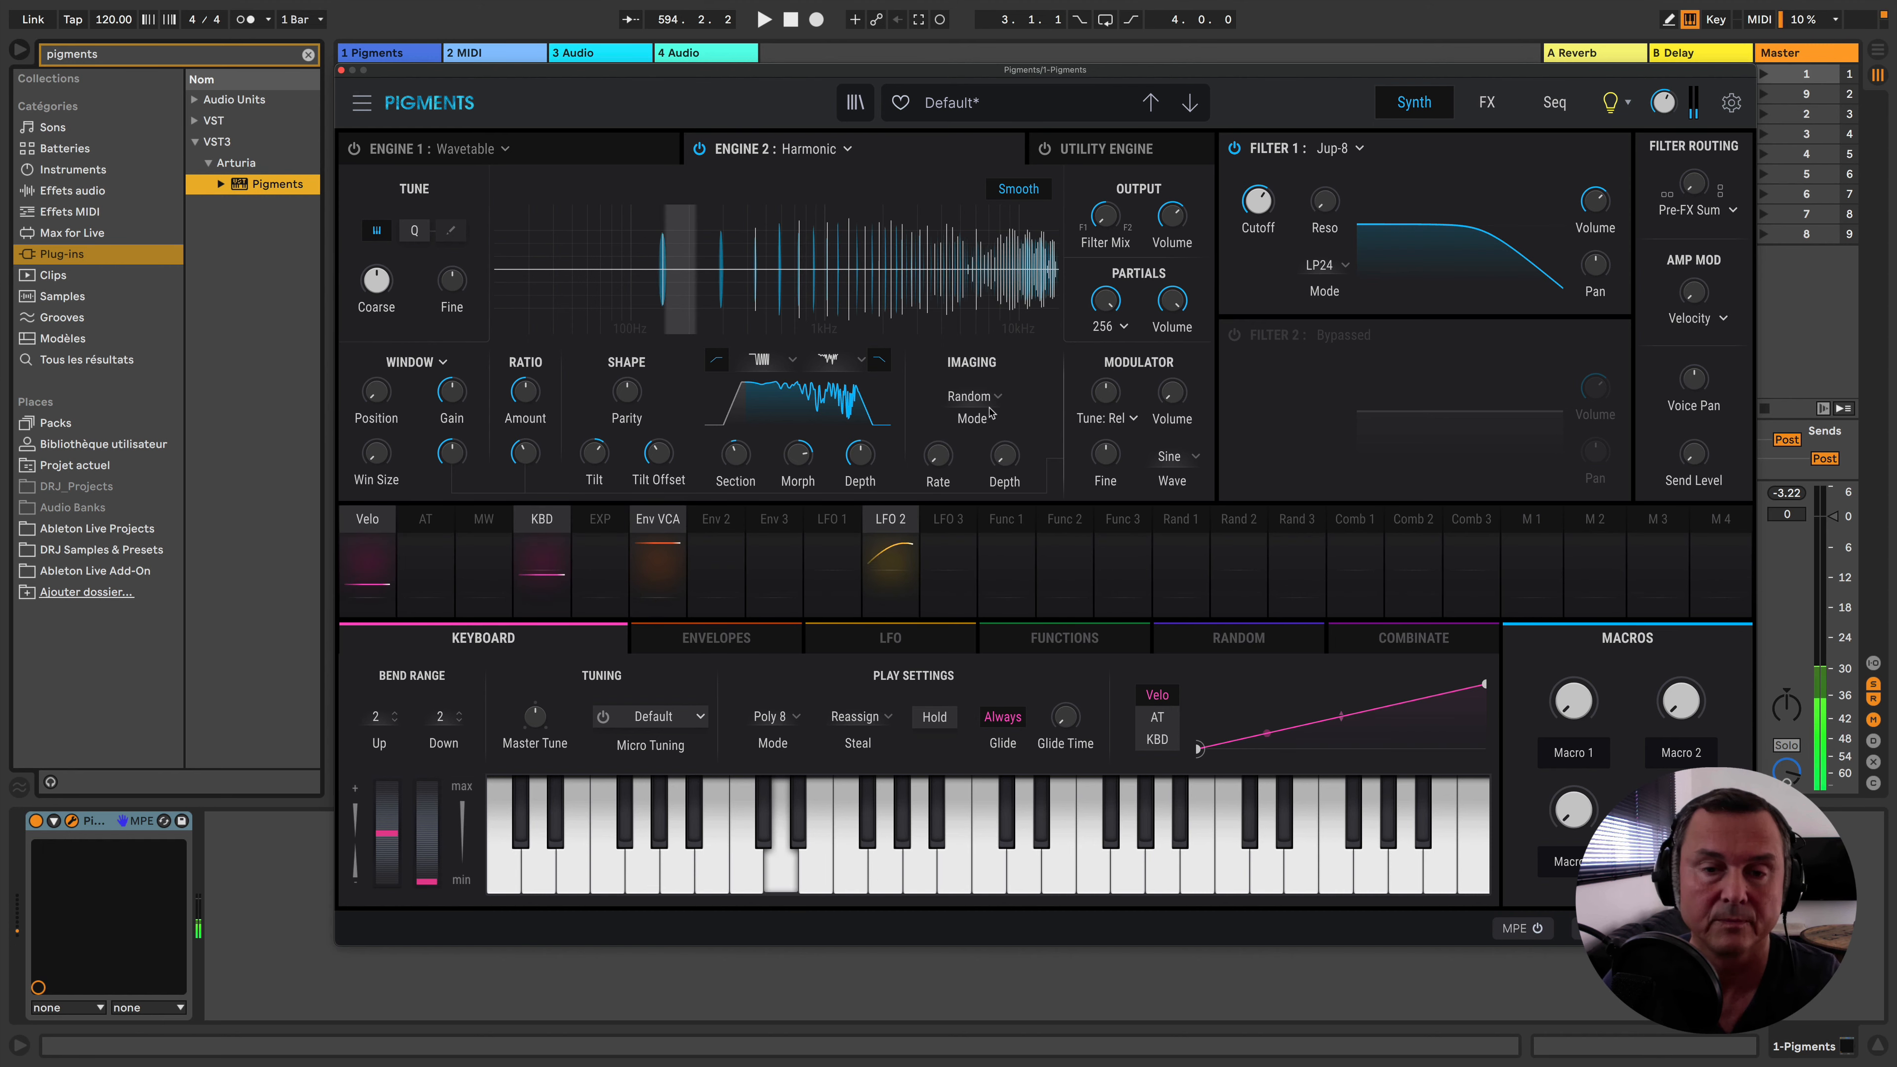
pyautogui.moveTo(952, 457); pyautogui.dragTo(941, 373)
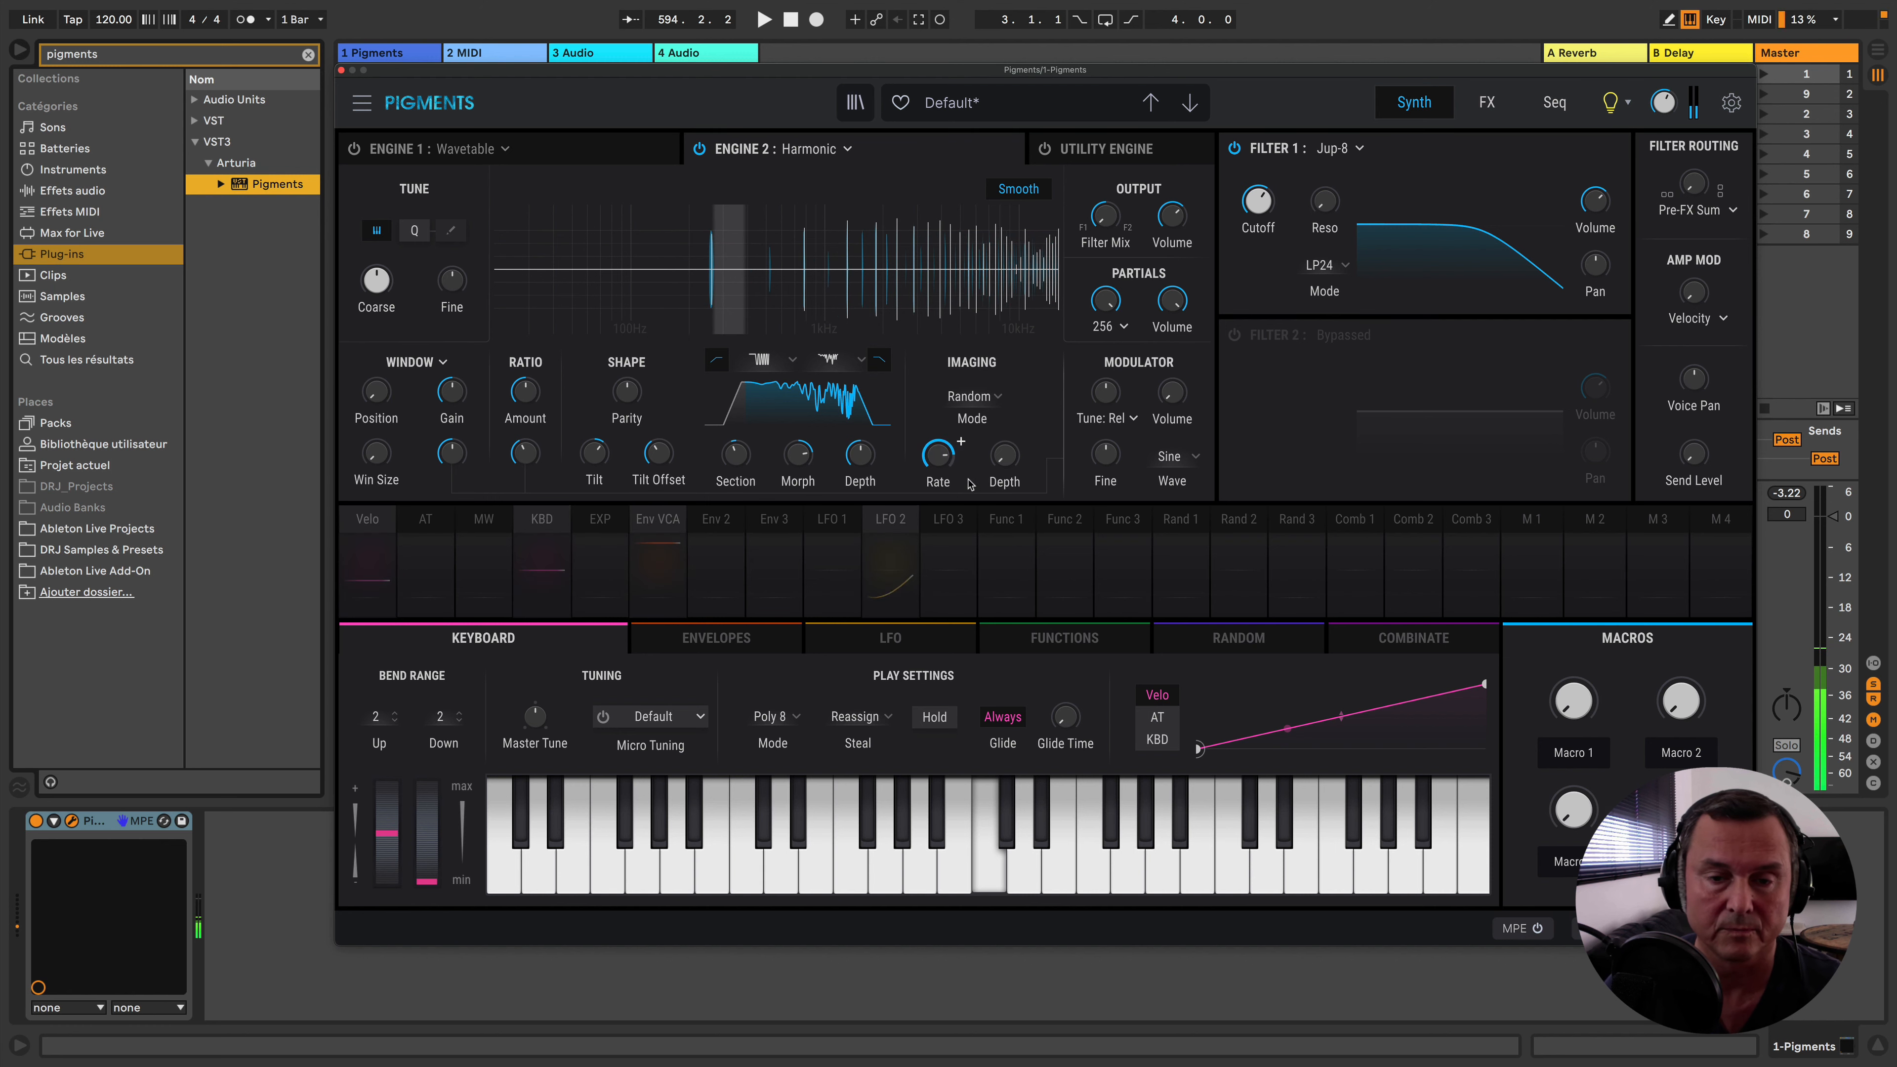
pyautogui.moveTo(1006, 455); pyautogui.dragTo(1006, 373)
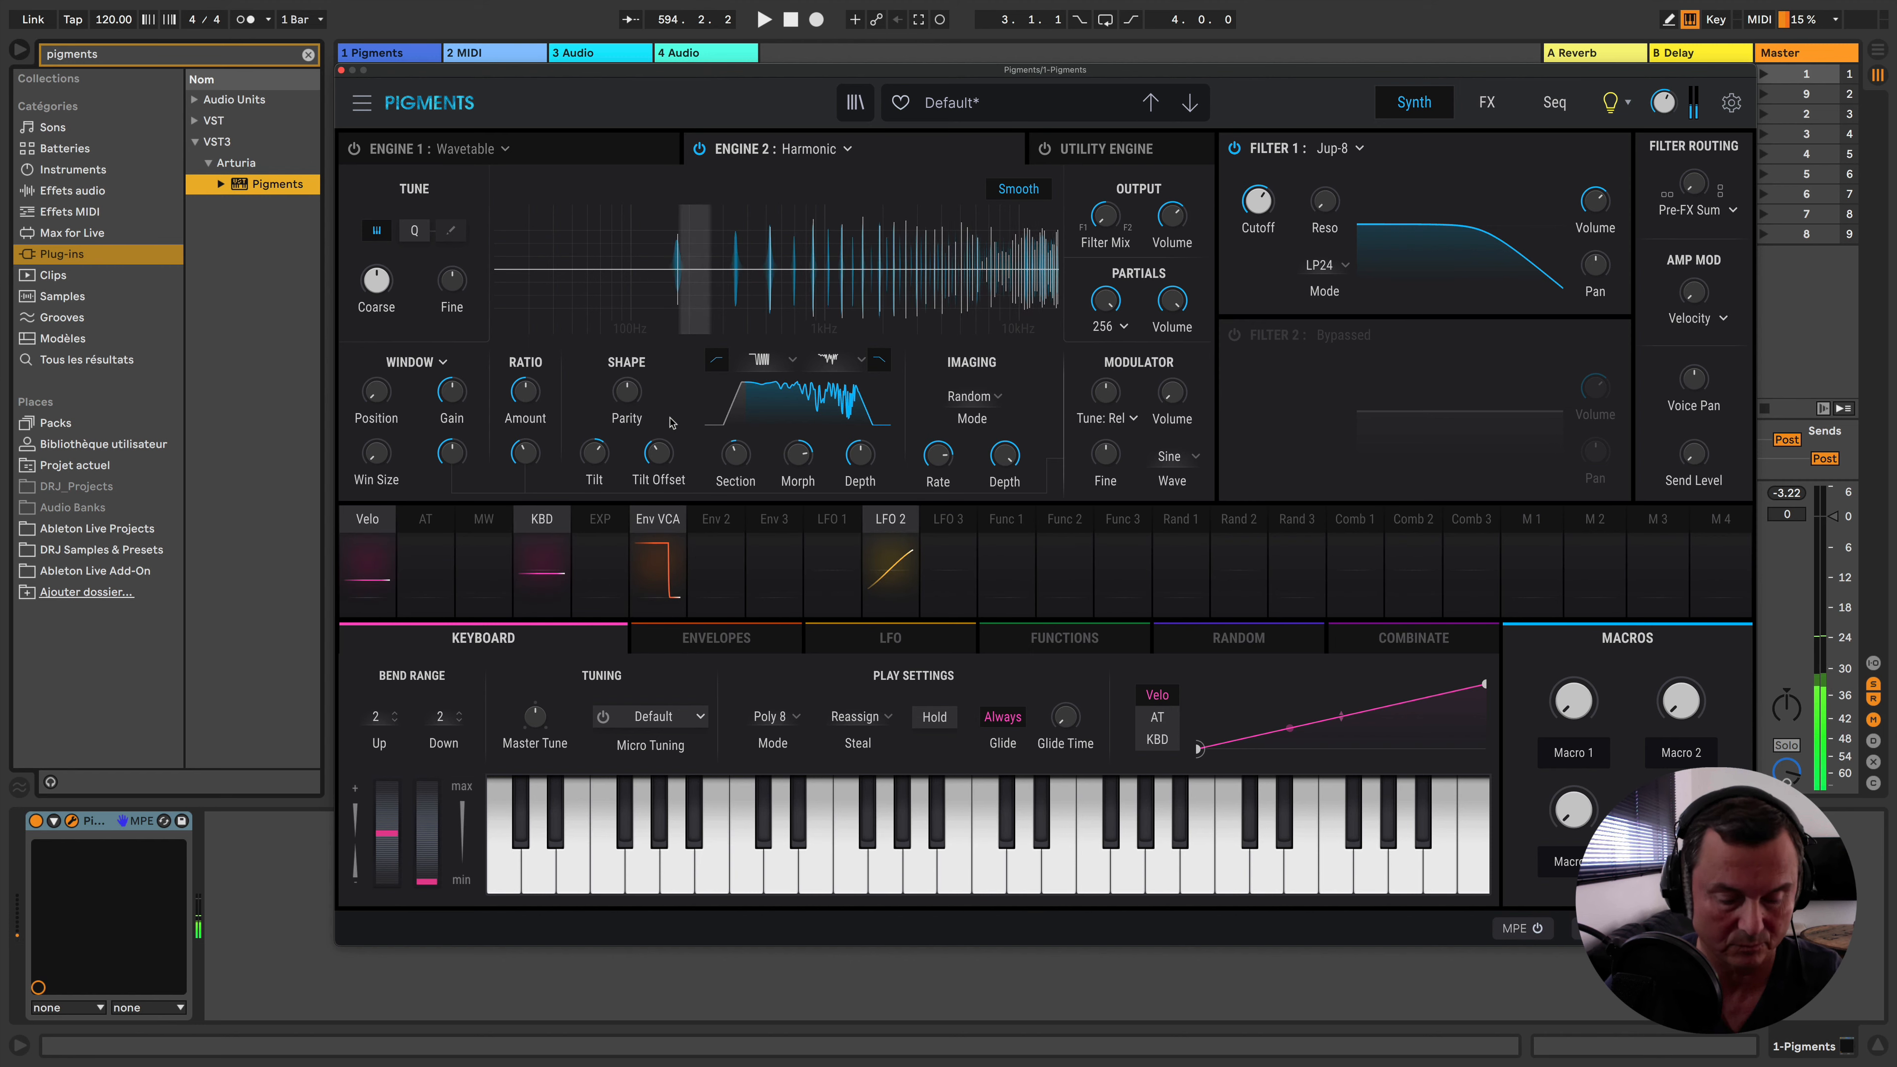
# Set Engine 2's Imaging mode to Periodic, and sweep the number of Periods while listening
pyautogui.click(975, 398)
pyautogui.click(1064, 478)
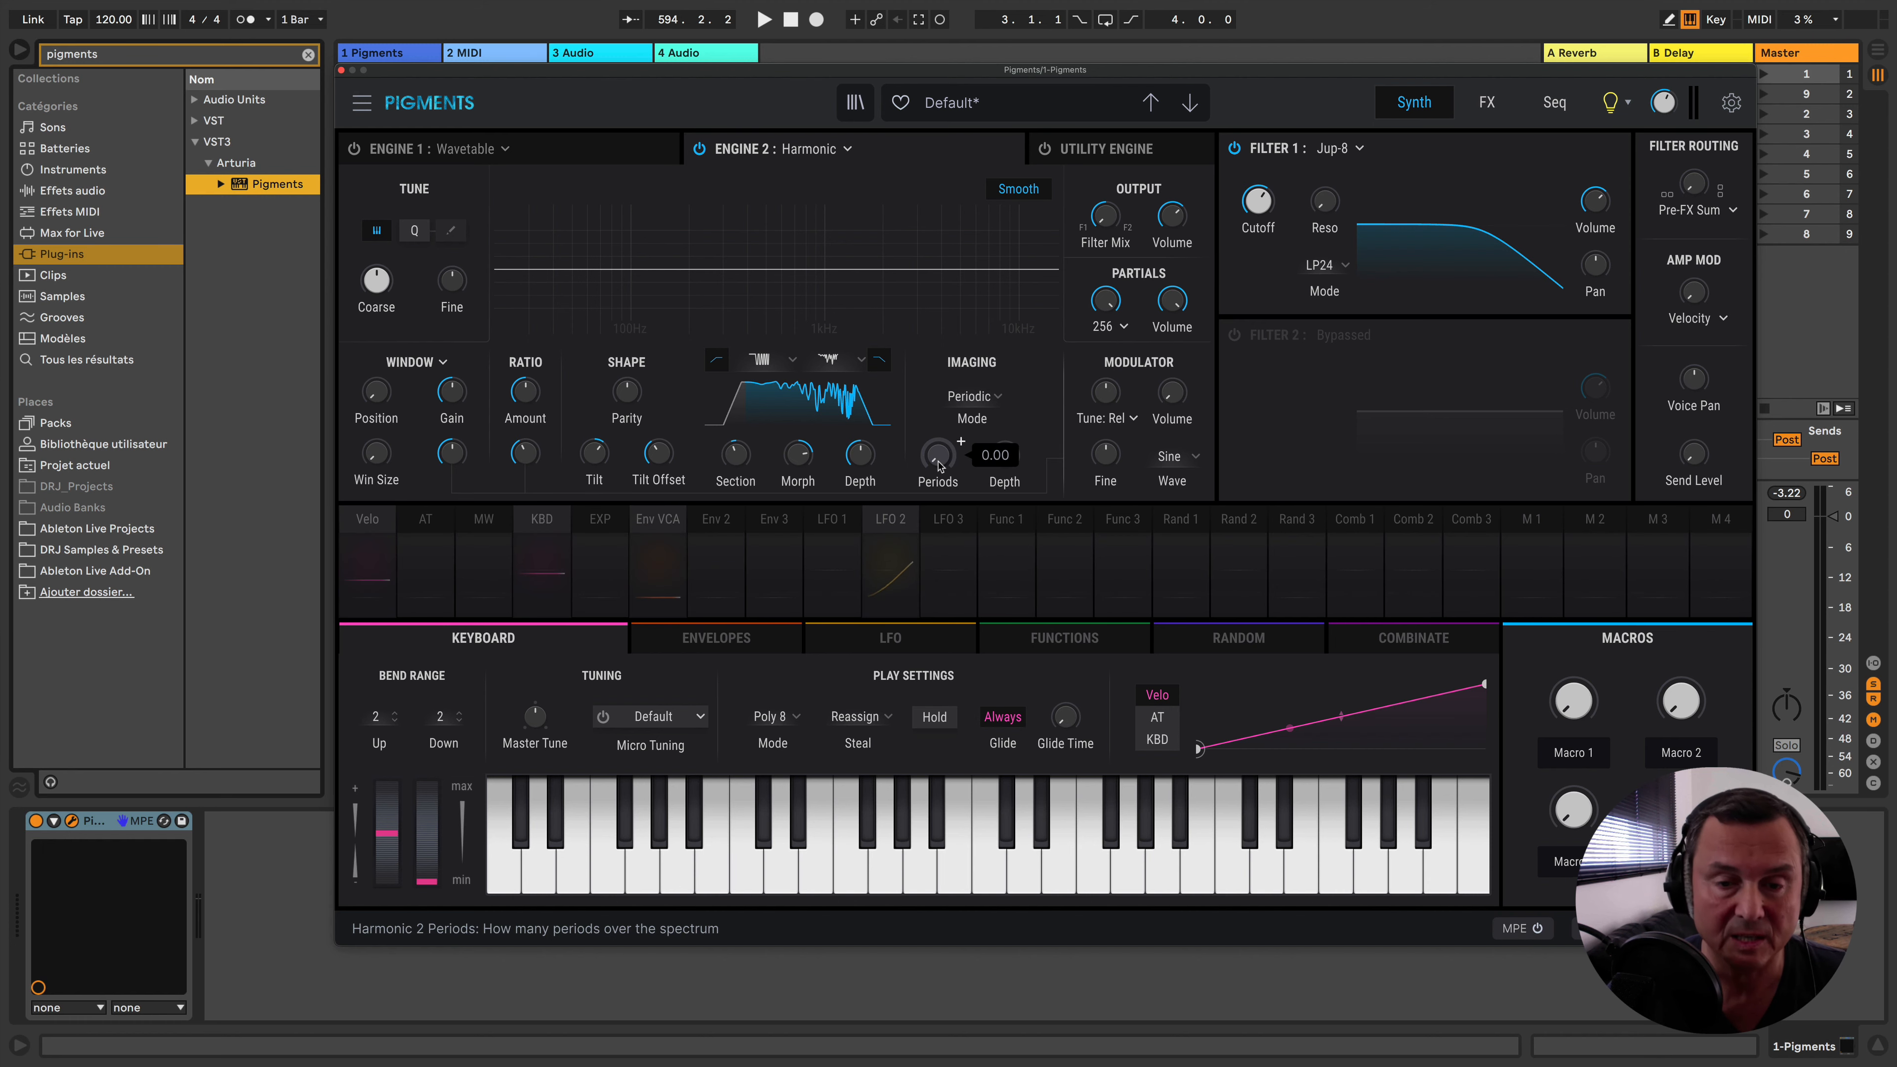
pyautogui.moveTo(961, 449); pyautogui.dragTo(960, 442)
pyautogui.scroll(-10, 960, 442)
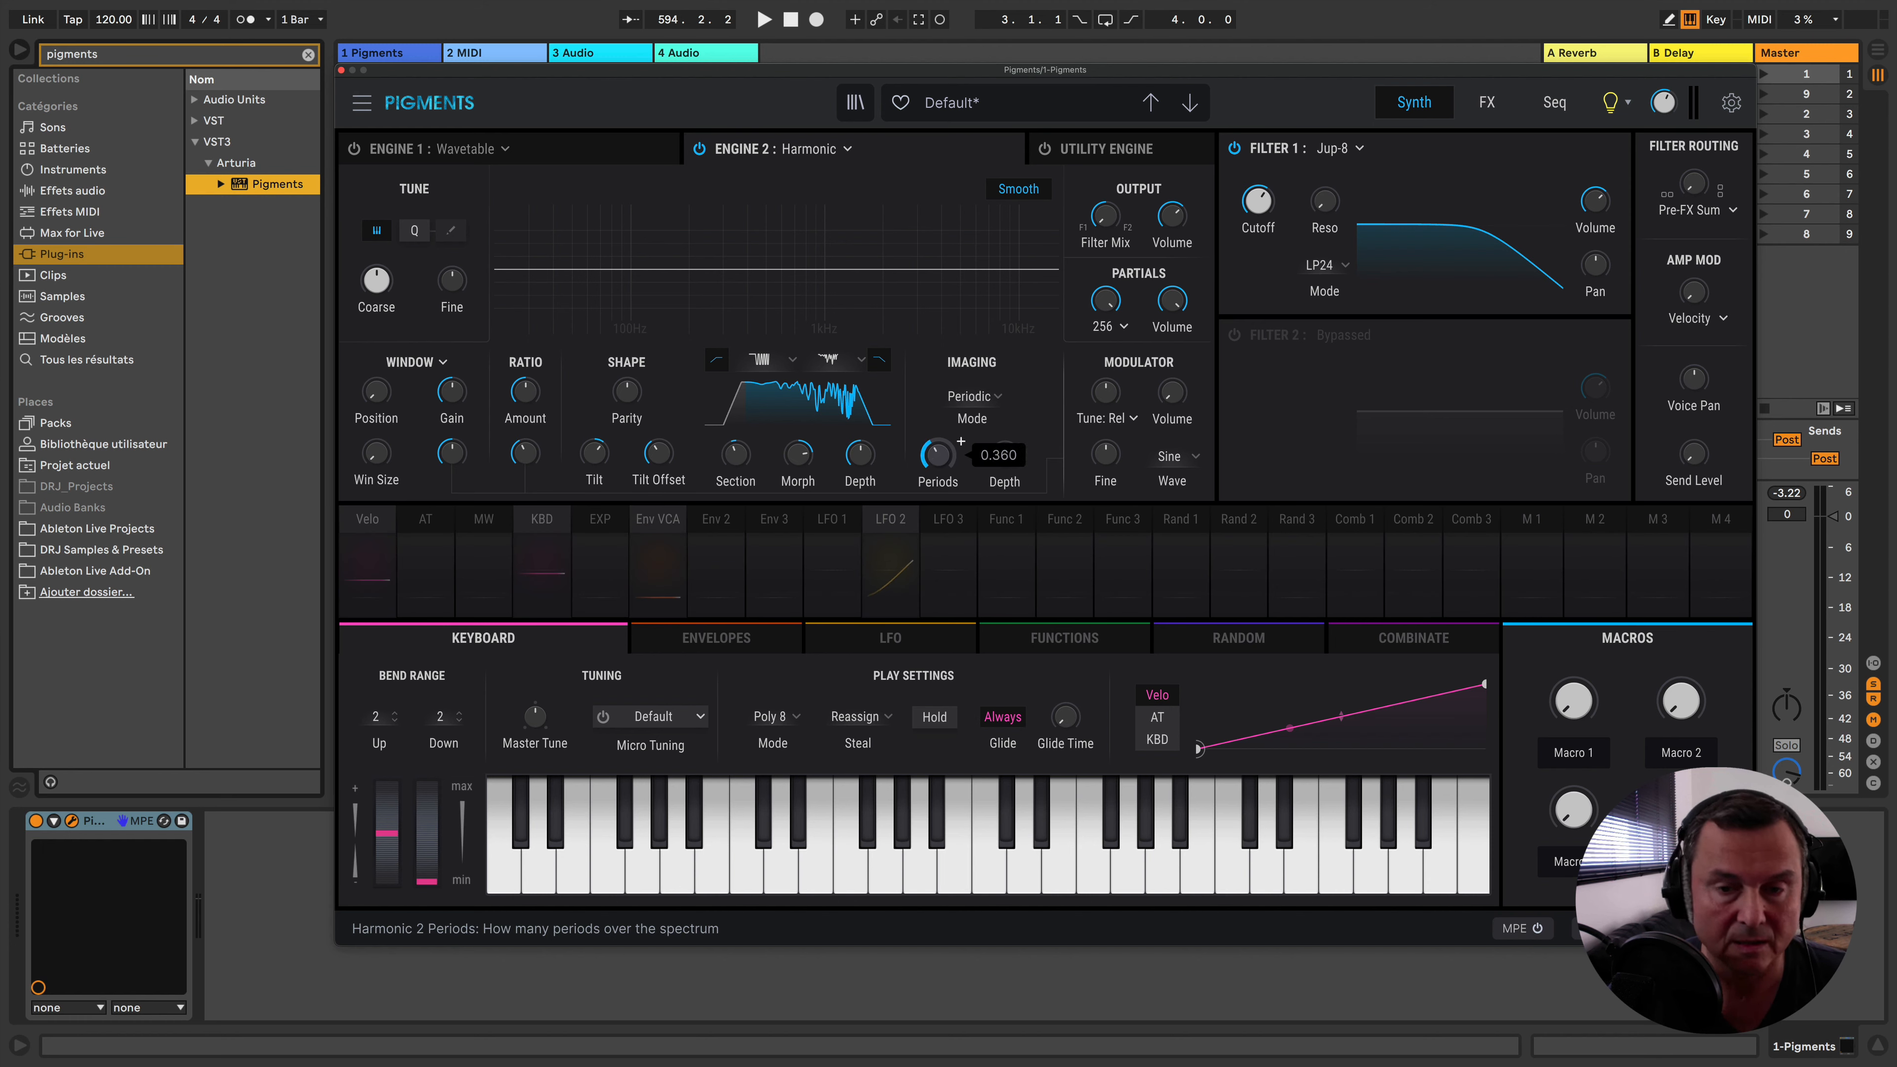
pyautogui.scroll(20, 960, 441)
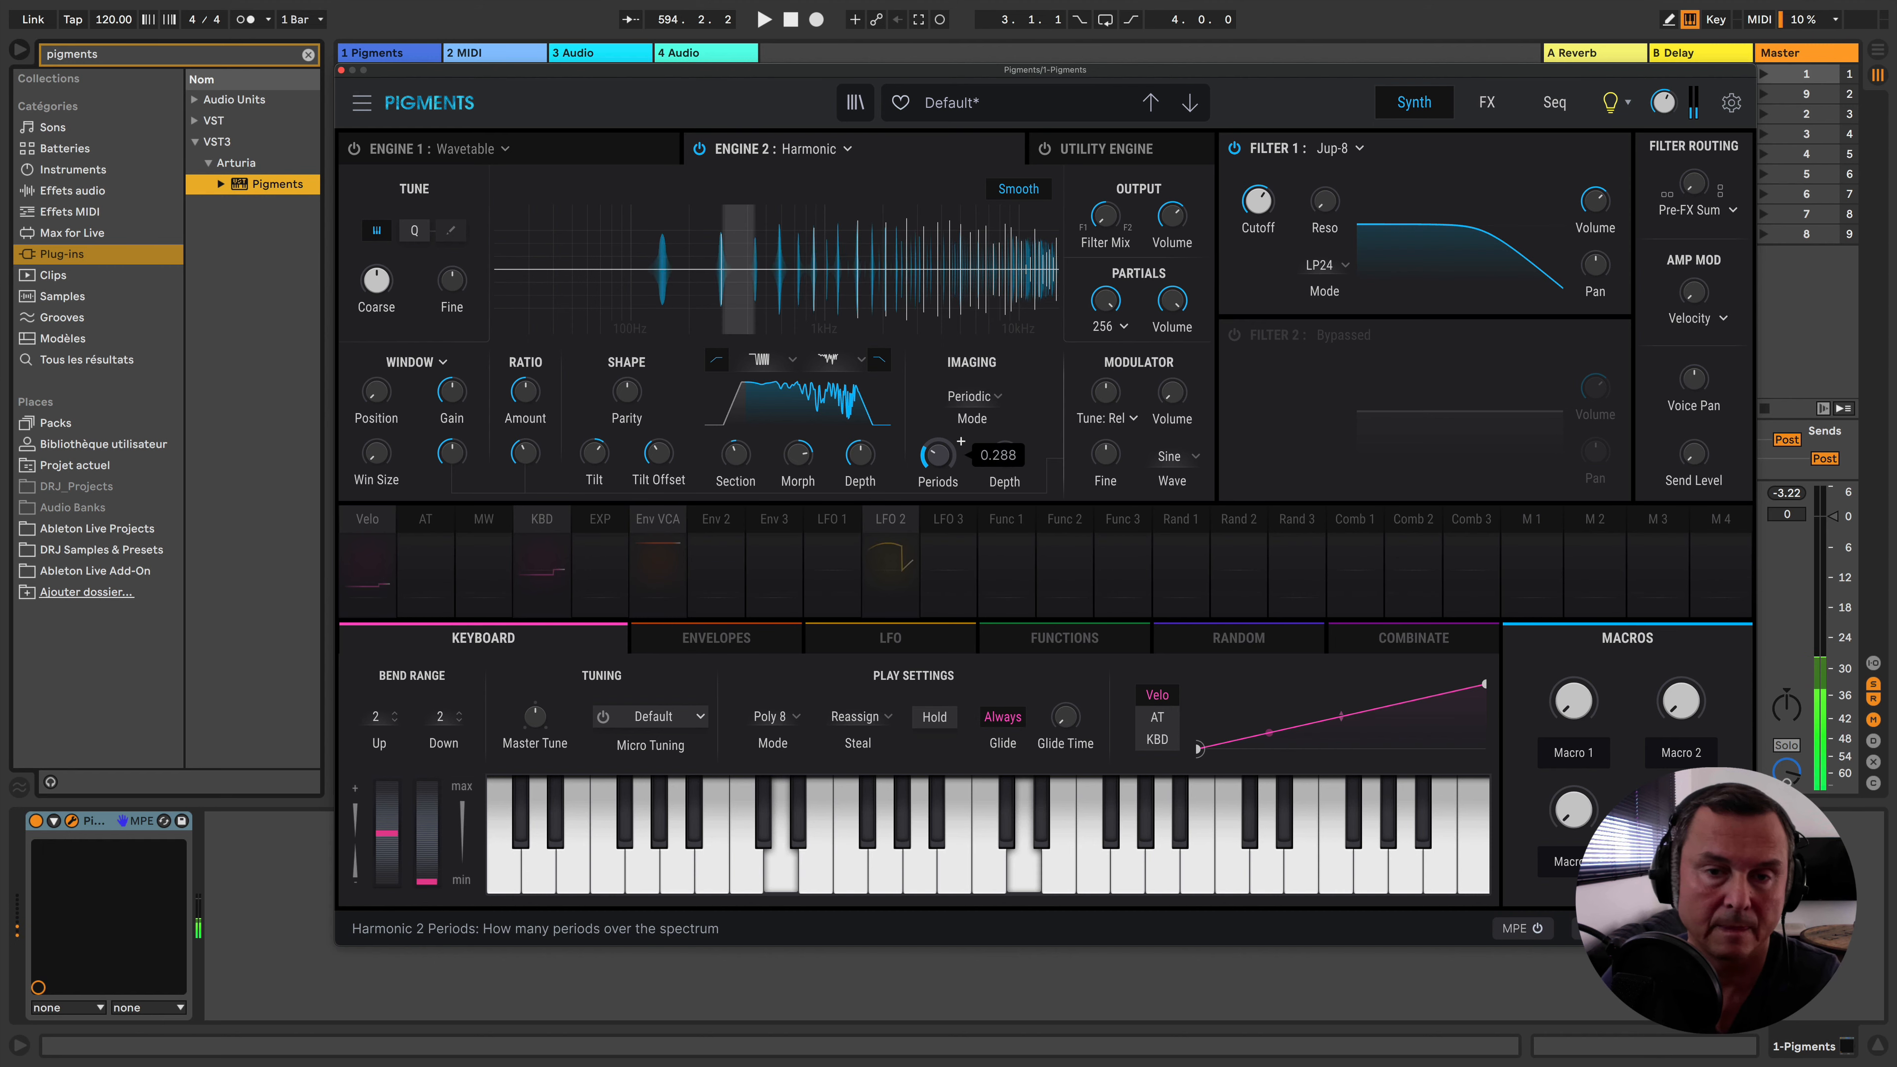
pyautogui.scroll(-4, 961, 441)
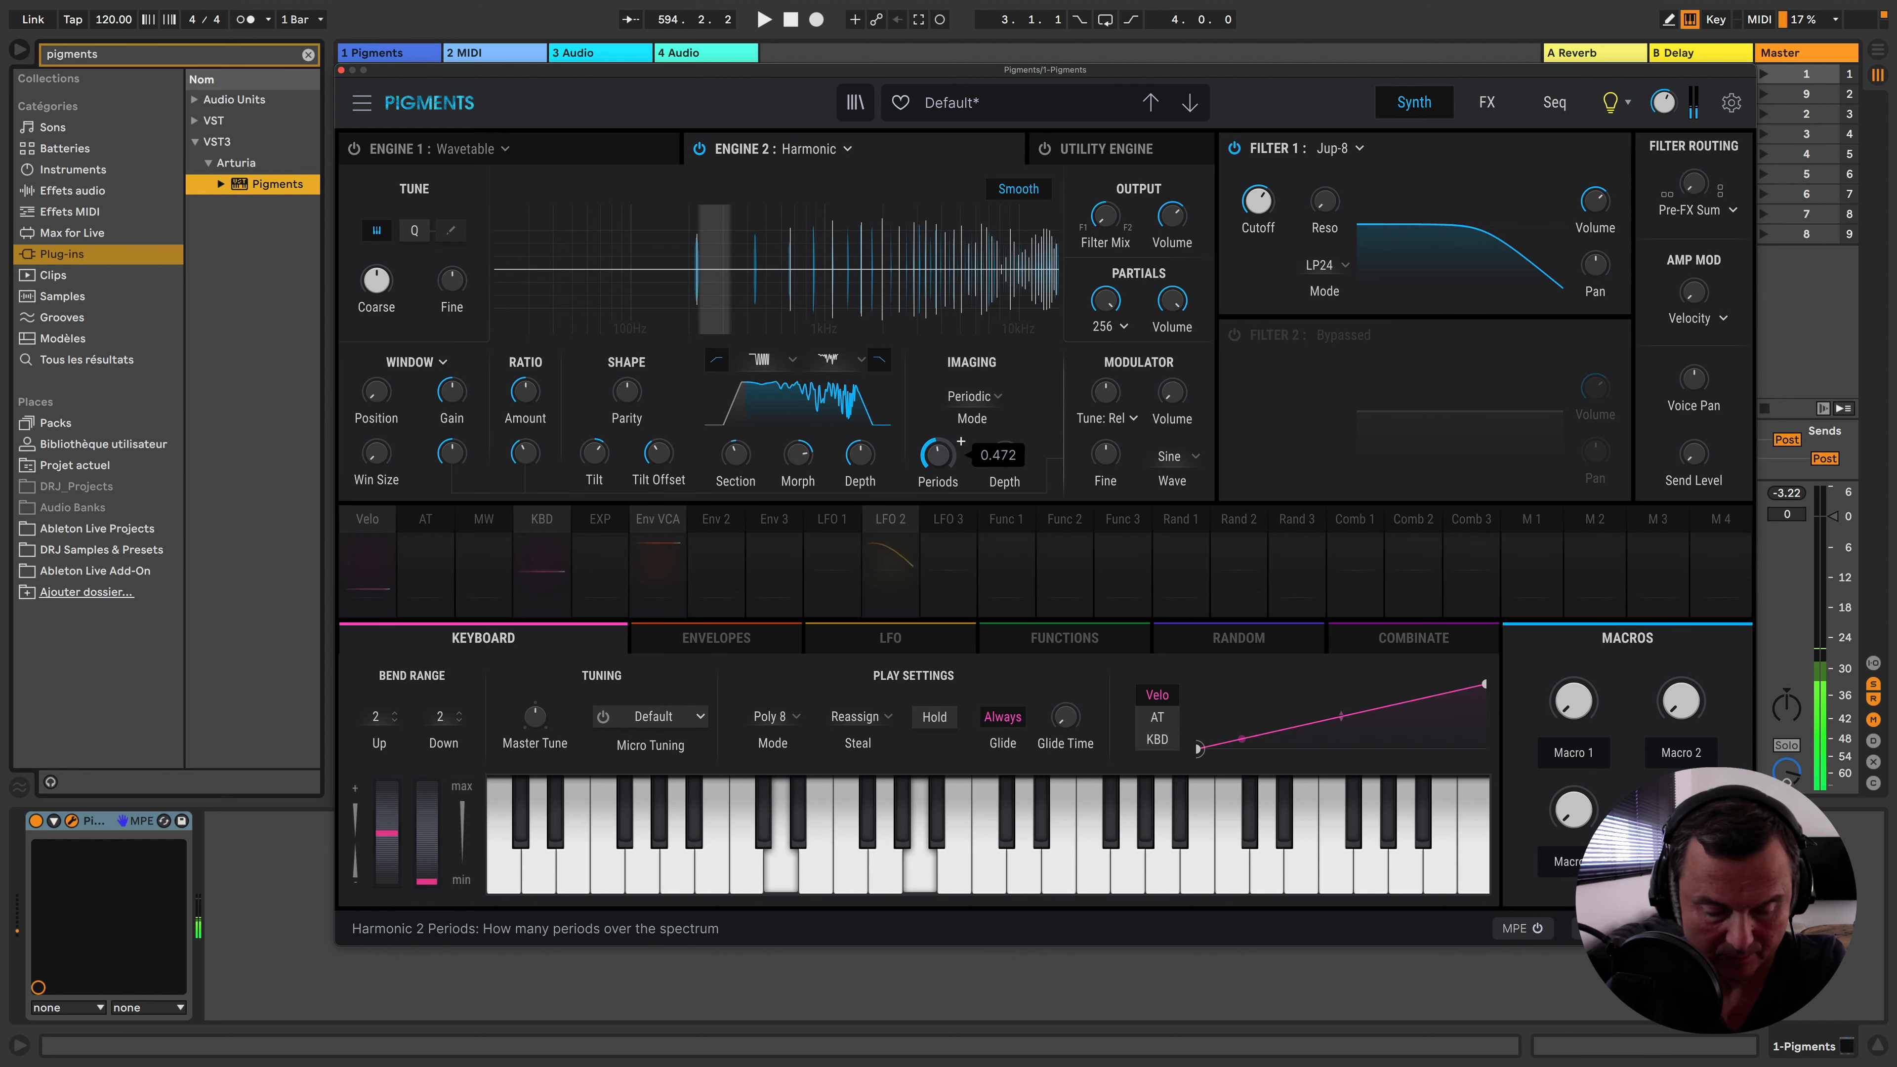
pyautogui.scroll(8, 939, 455)
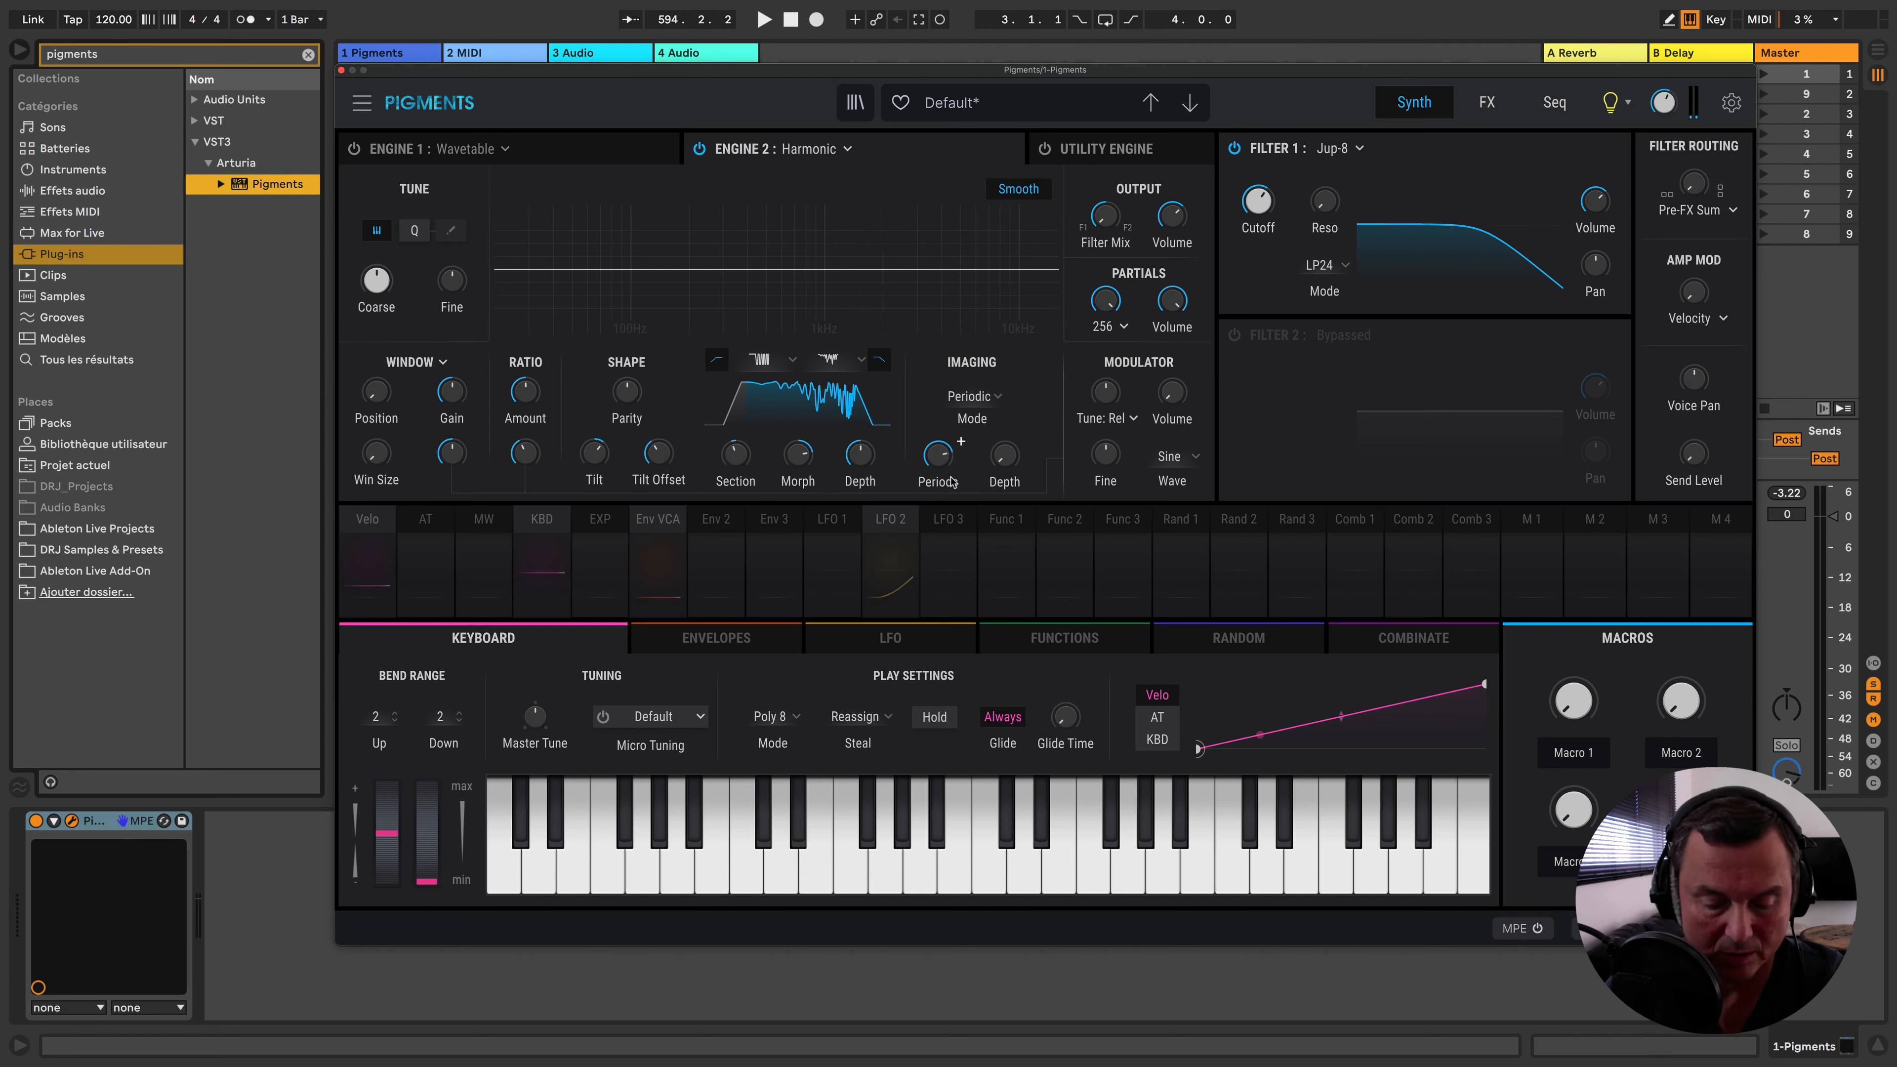
# Raise and vary the periodic imaging Depth while listening, and readjust the Periods
pyautogui.scroll(10, 1005, 458)
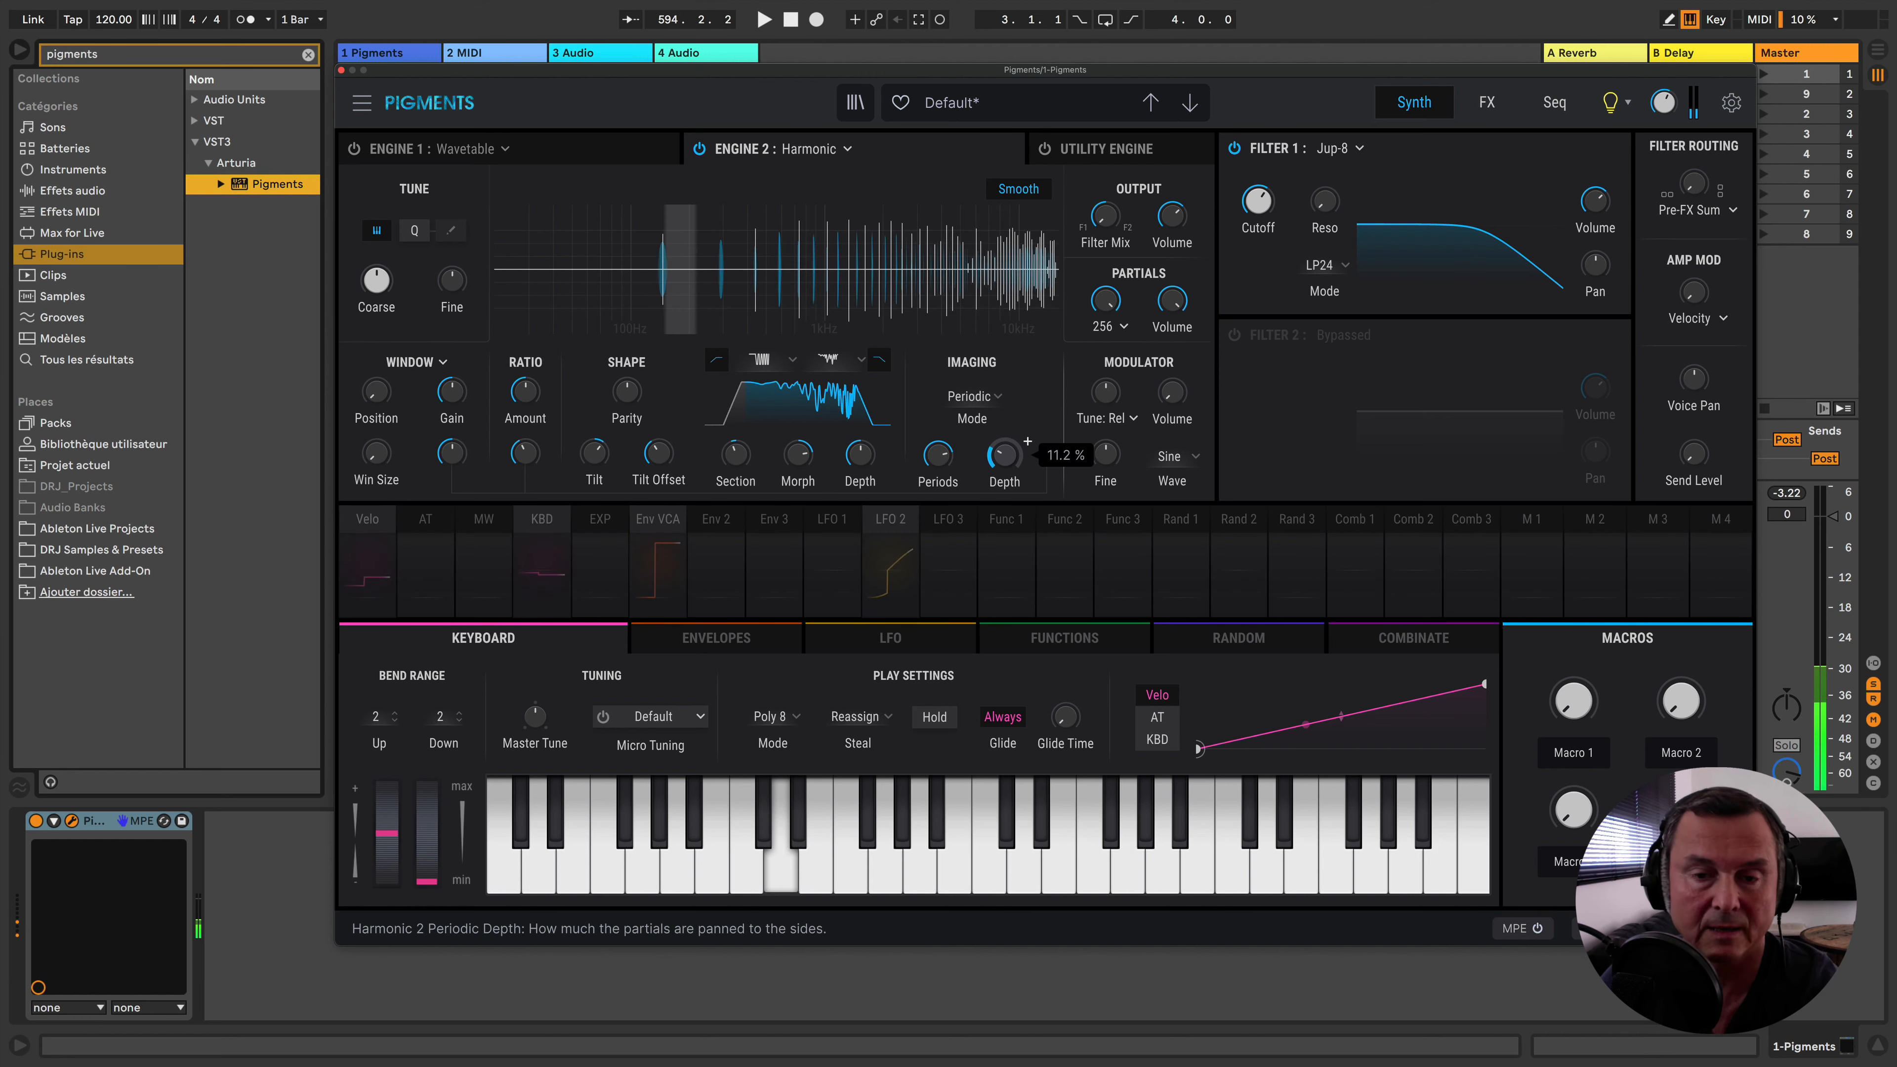
pyautogui.scroll(1, 984, 462)
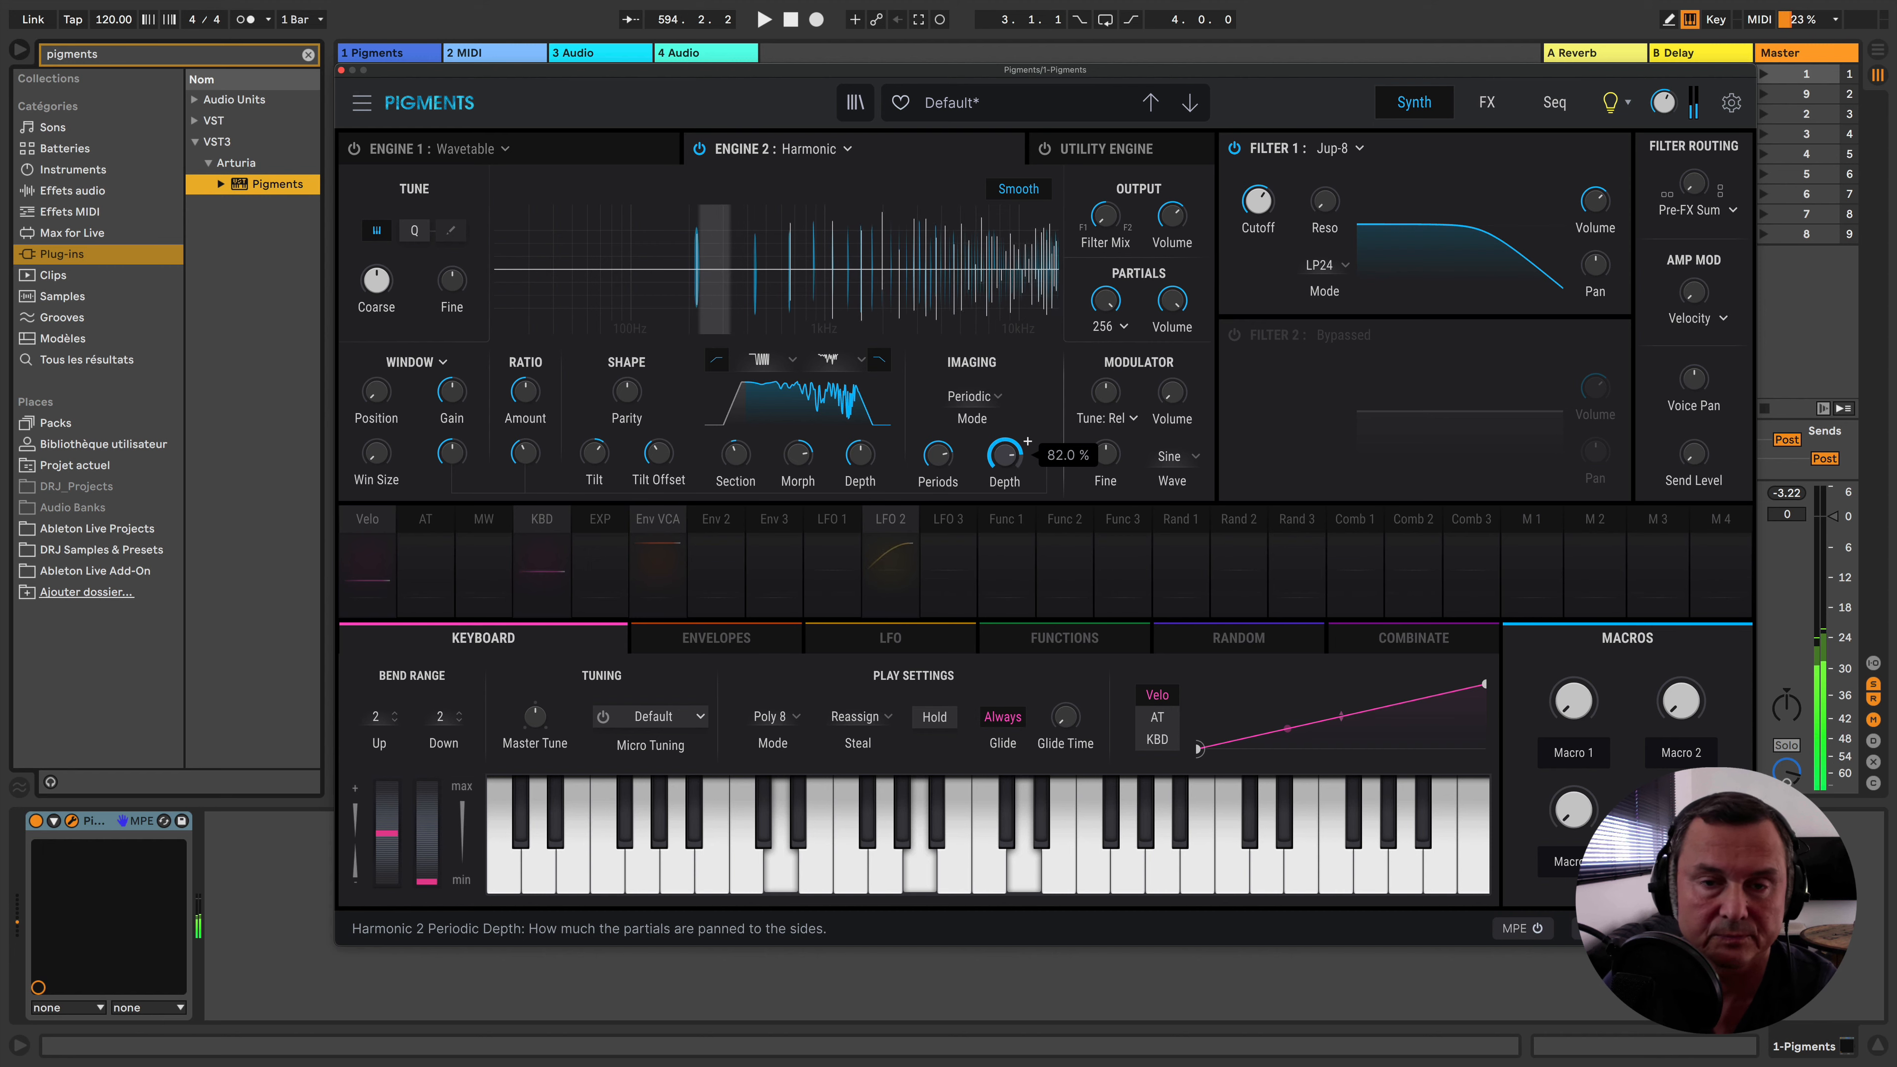
pyautogui.scroll(-15, 1004, 456)
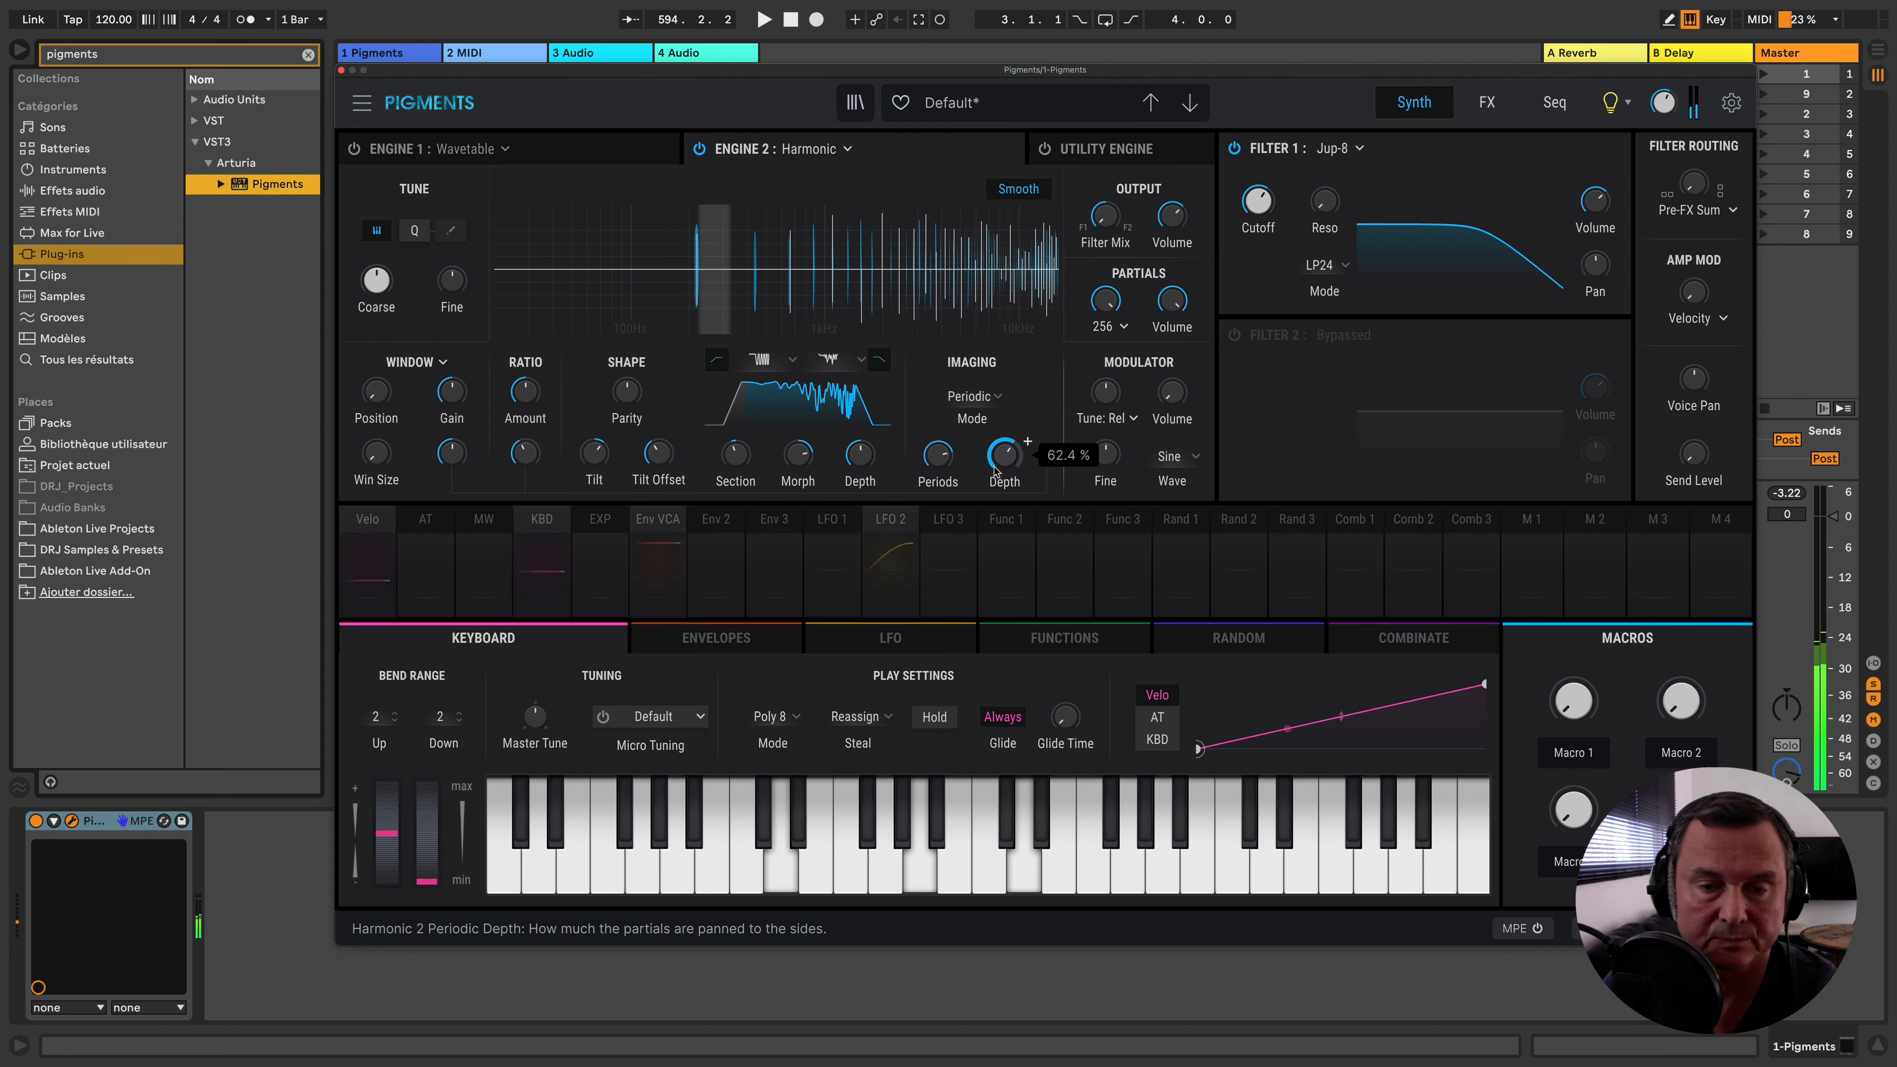
pyautogui.scroll(-12, 1004, 456)
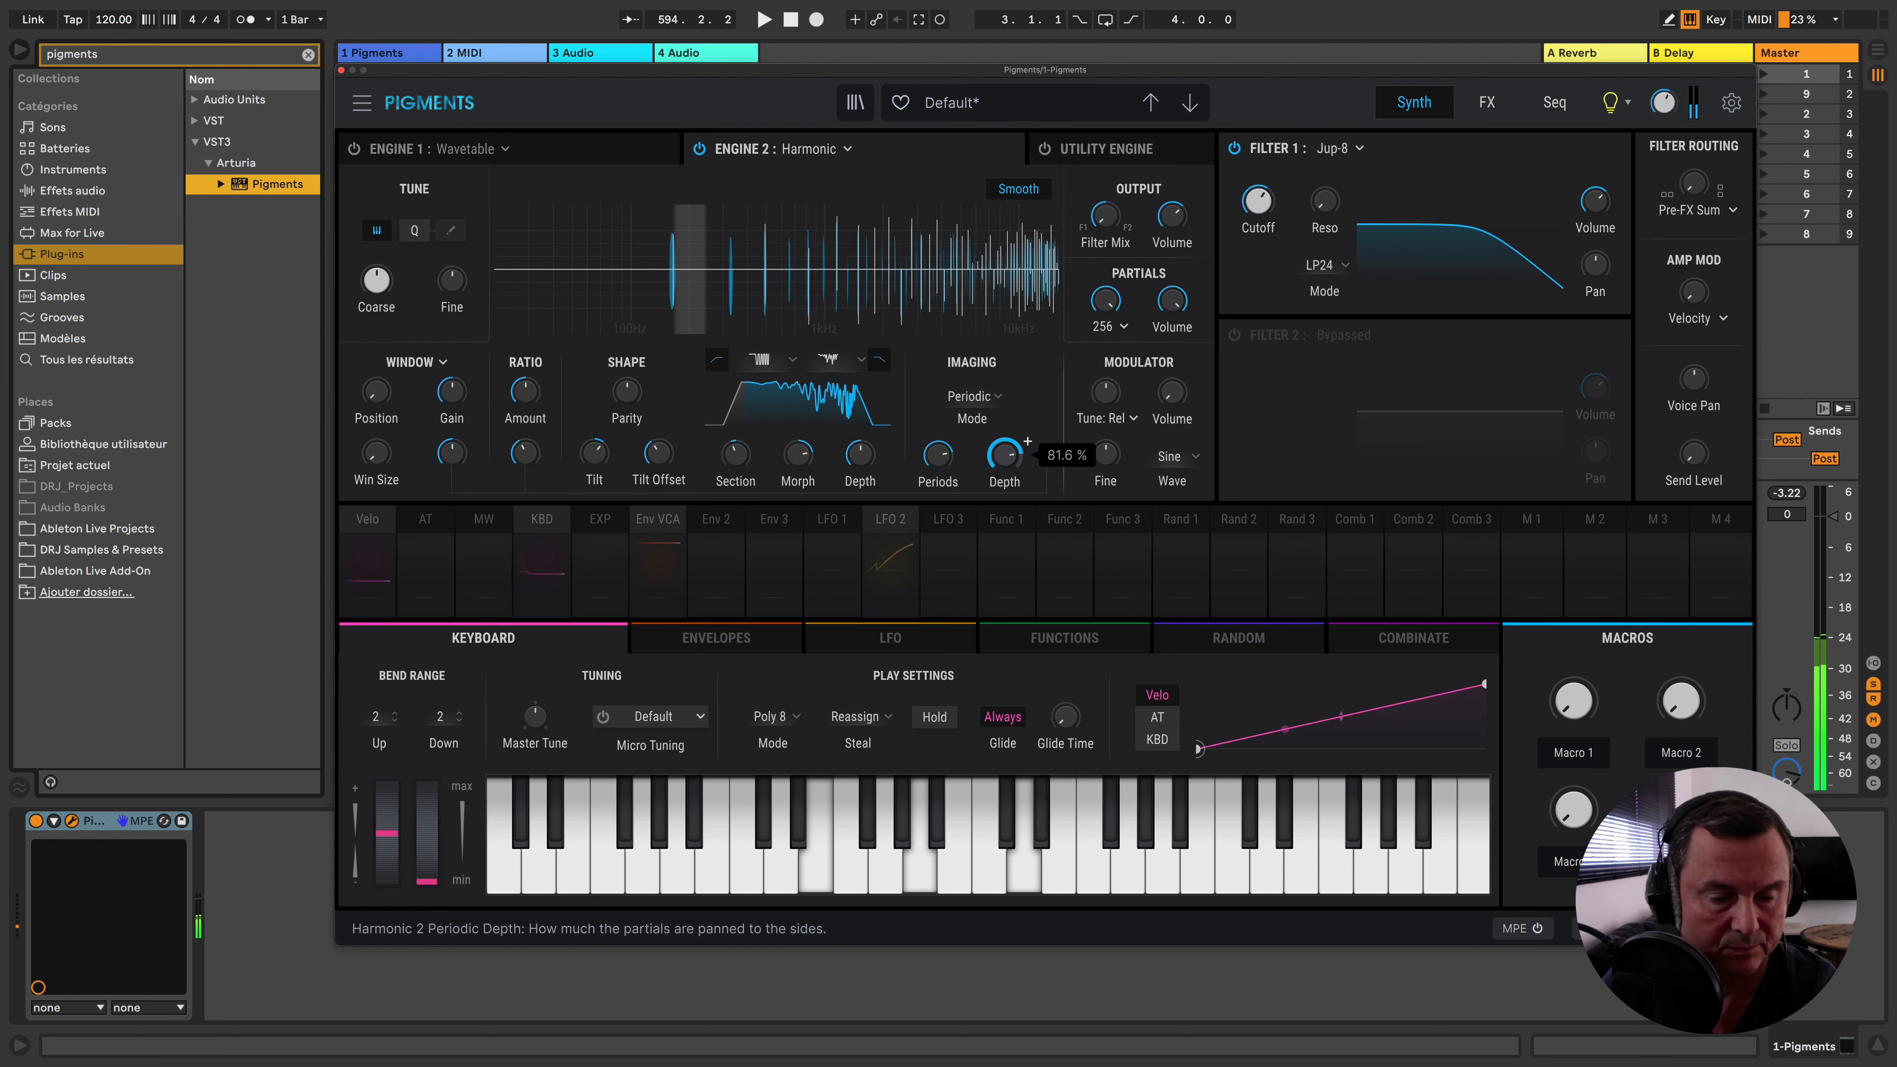
pyautogui.scroll(9, 1004, 455)
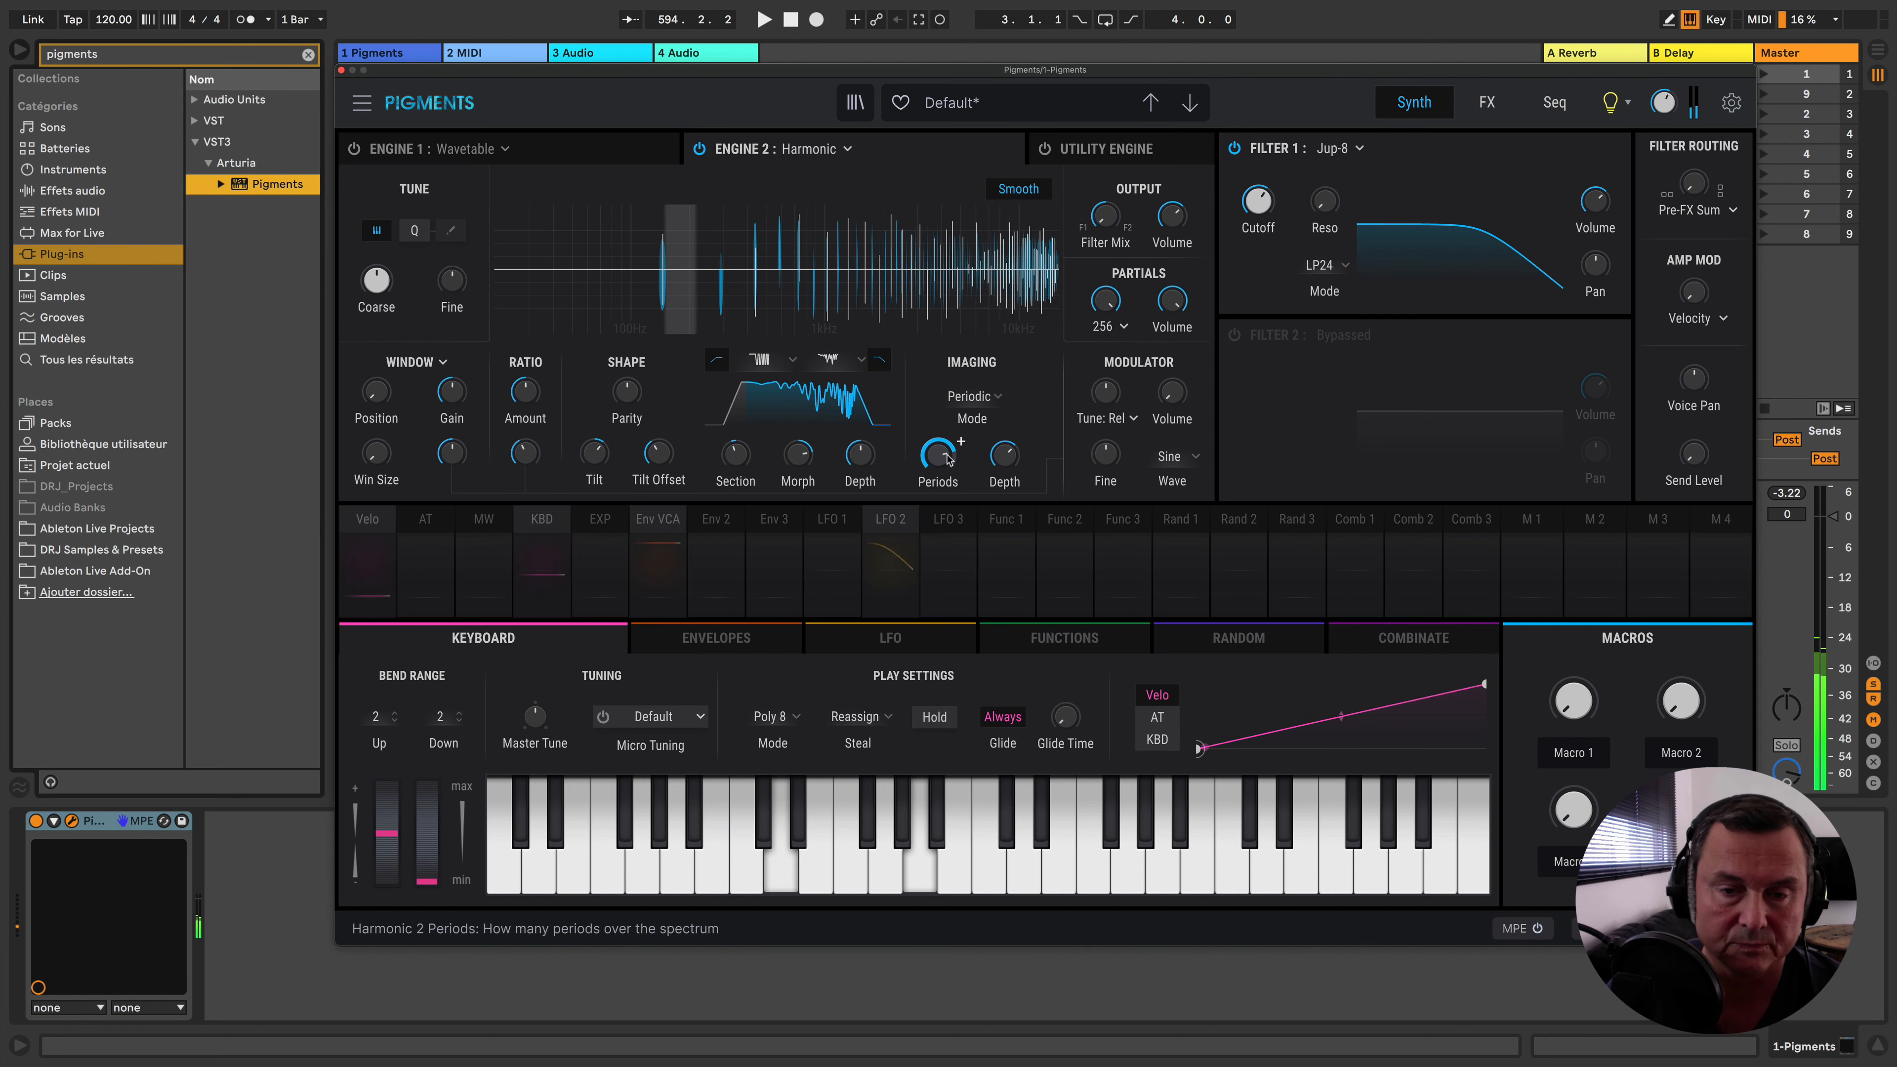
pyautogui.moveTo(943, 451)
pyautogui.mouseDown()
pyautogui.moveTo(942, 515)
pyautogui.moveTo(944, 440)
pyautogui.mouseUp()
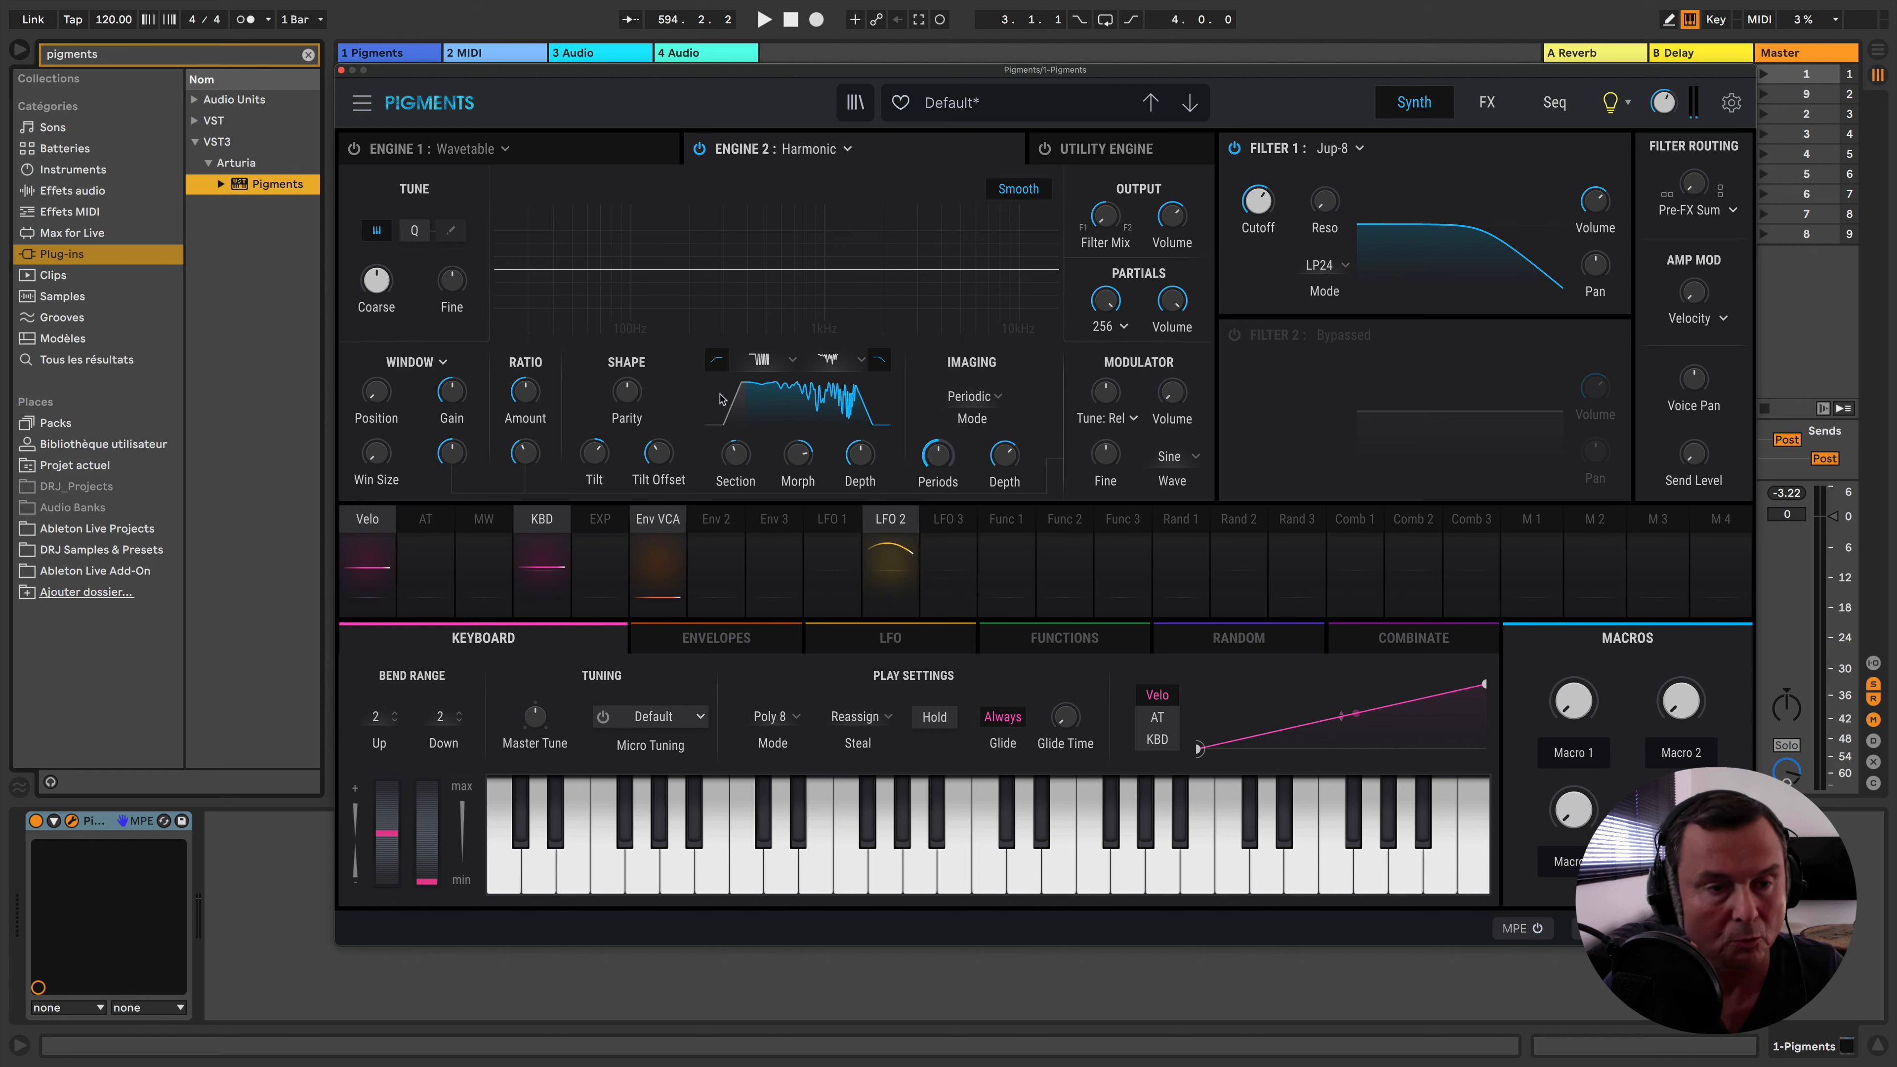
# Look through Engine 2's partial modulation modes, and keep Window
pyautogui.click(424, 363)
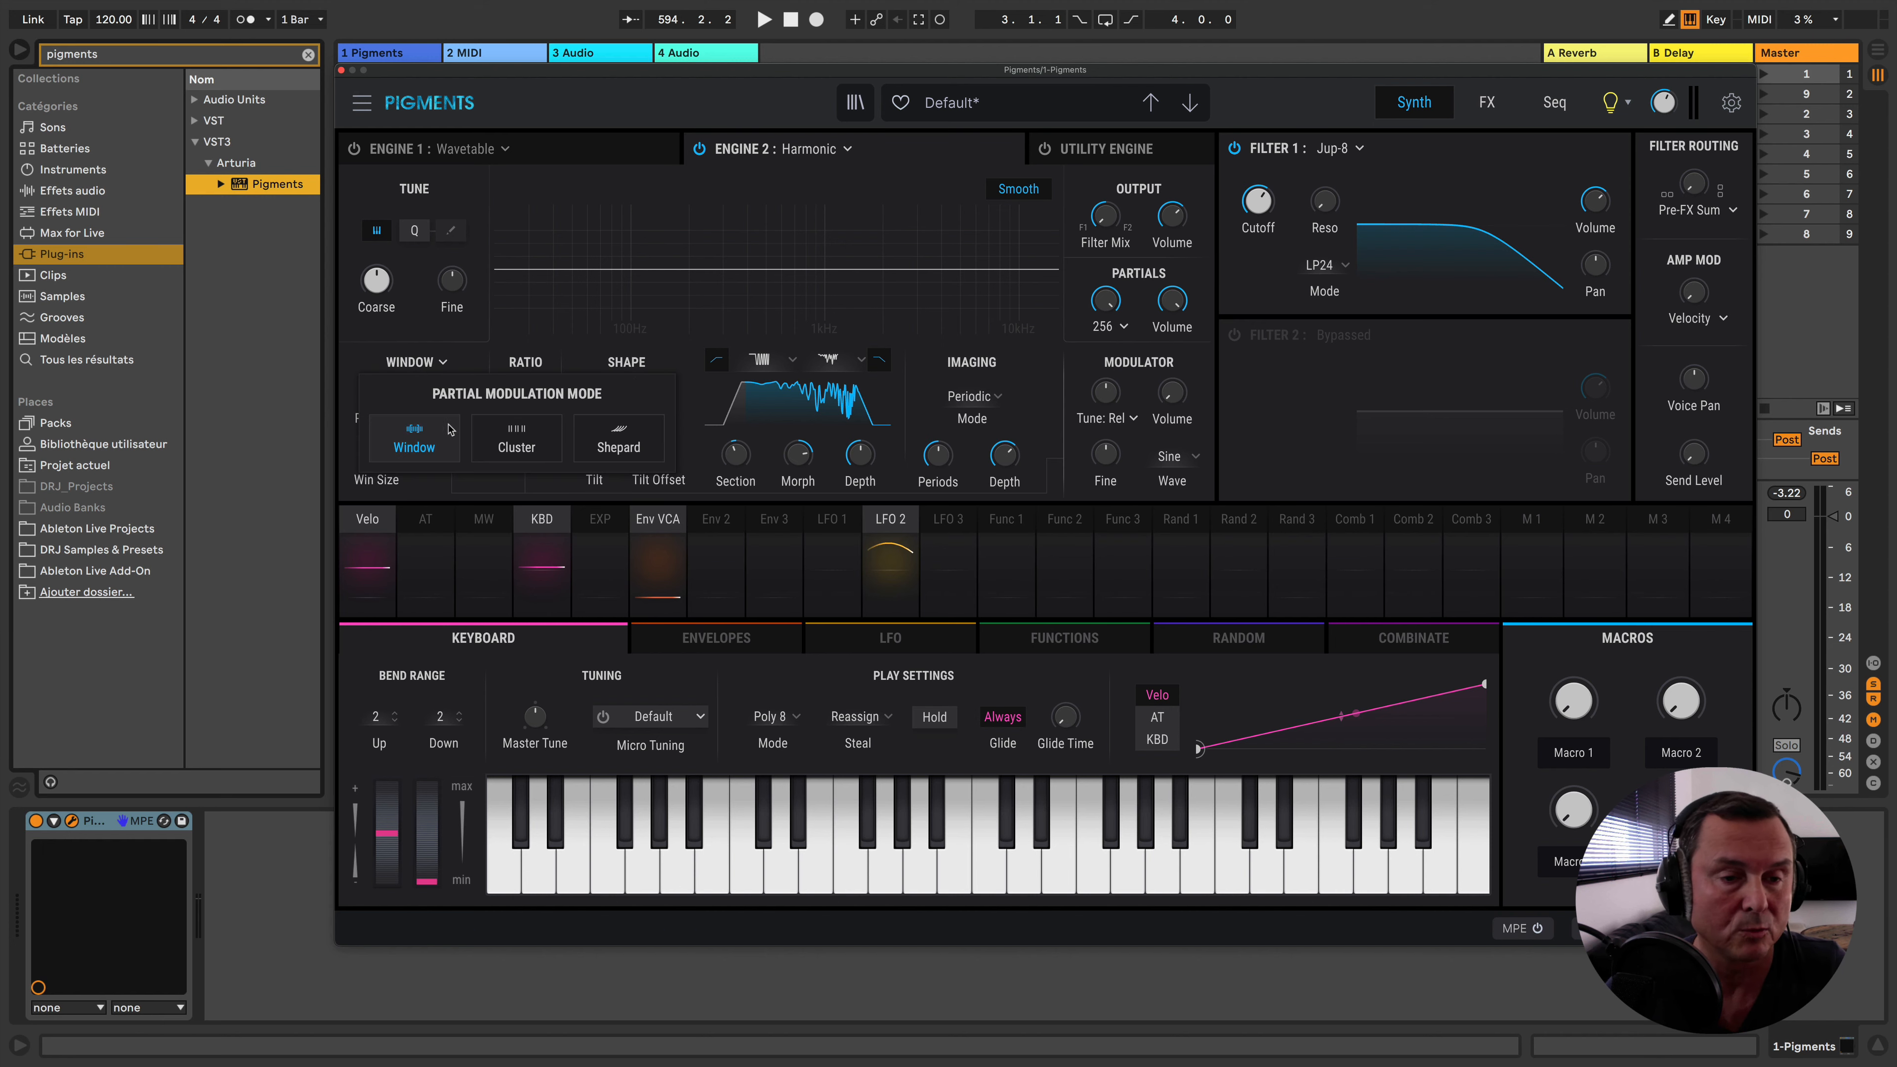
pyautogui.click(415, 446)
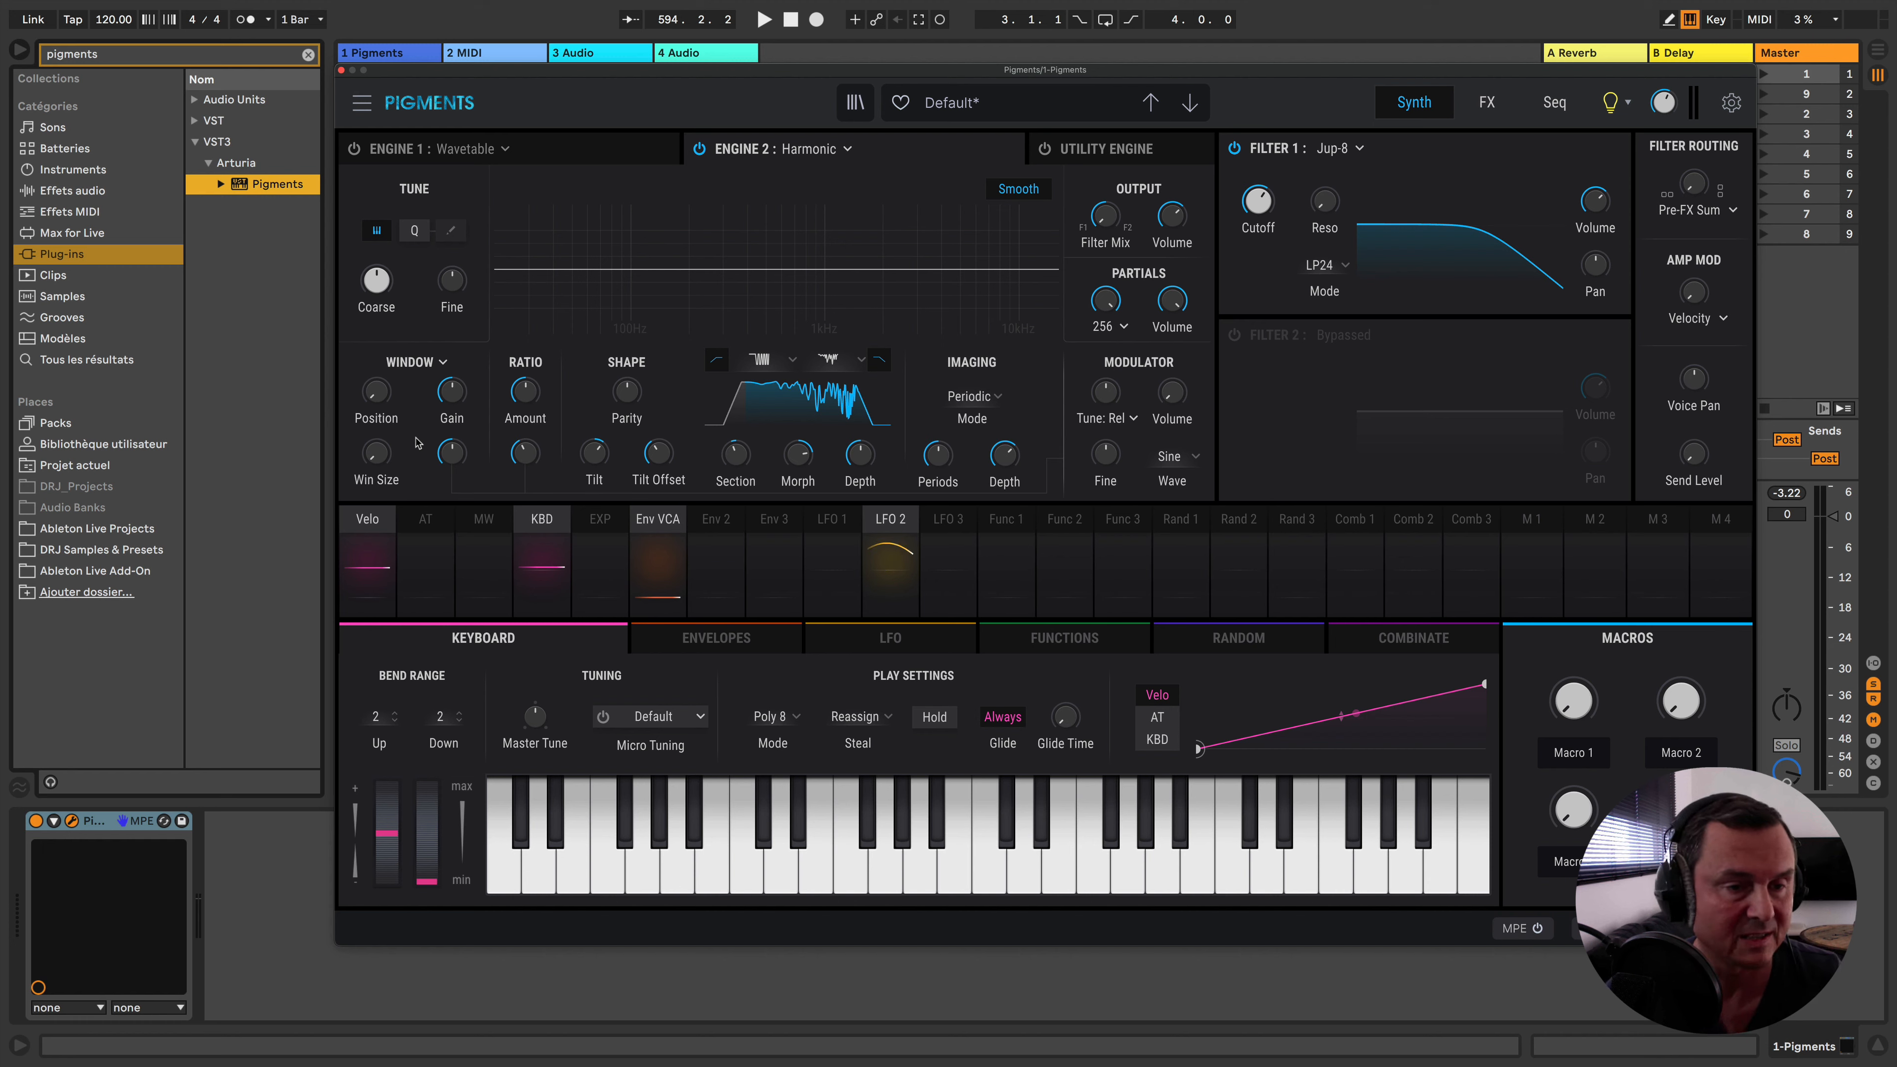
# Vary the Window modulation's Position, Gain, Win Size and FM amount on Engine 2 while listening
pyautogui.moveTo(378, 403)
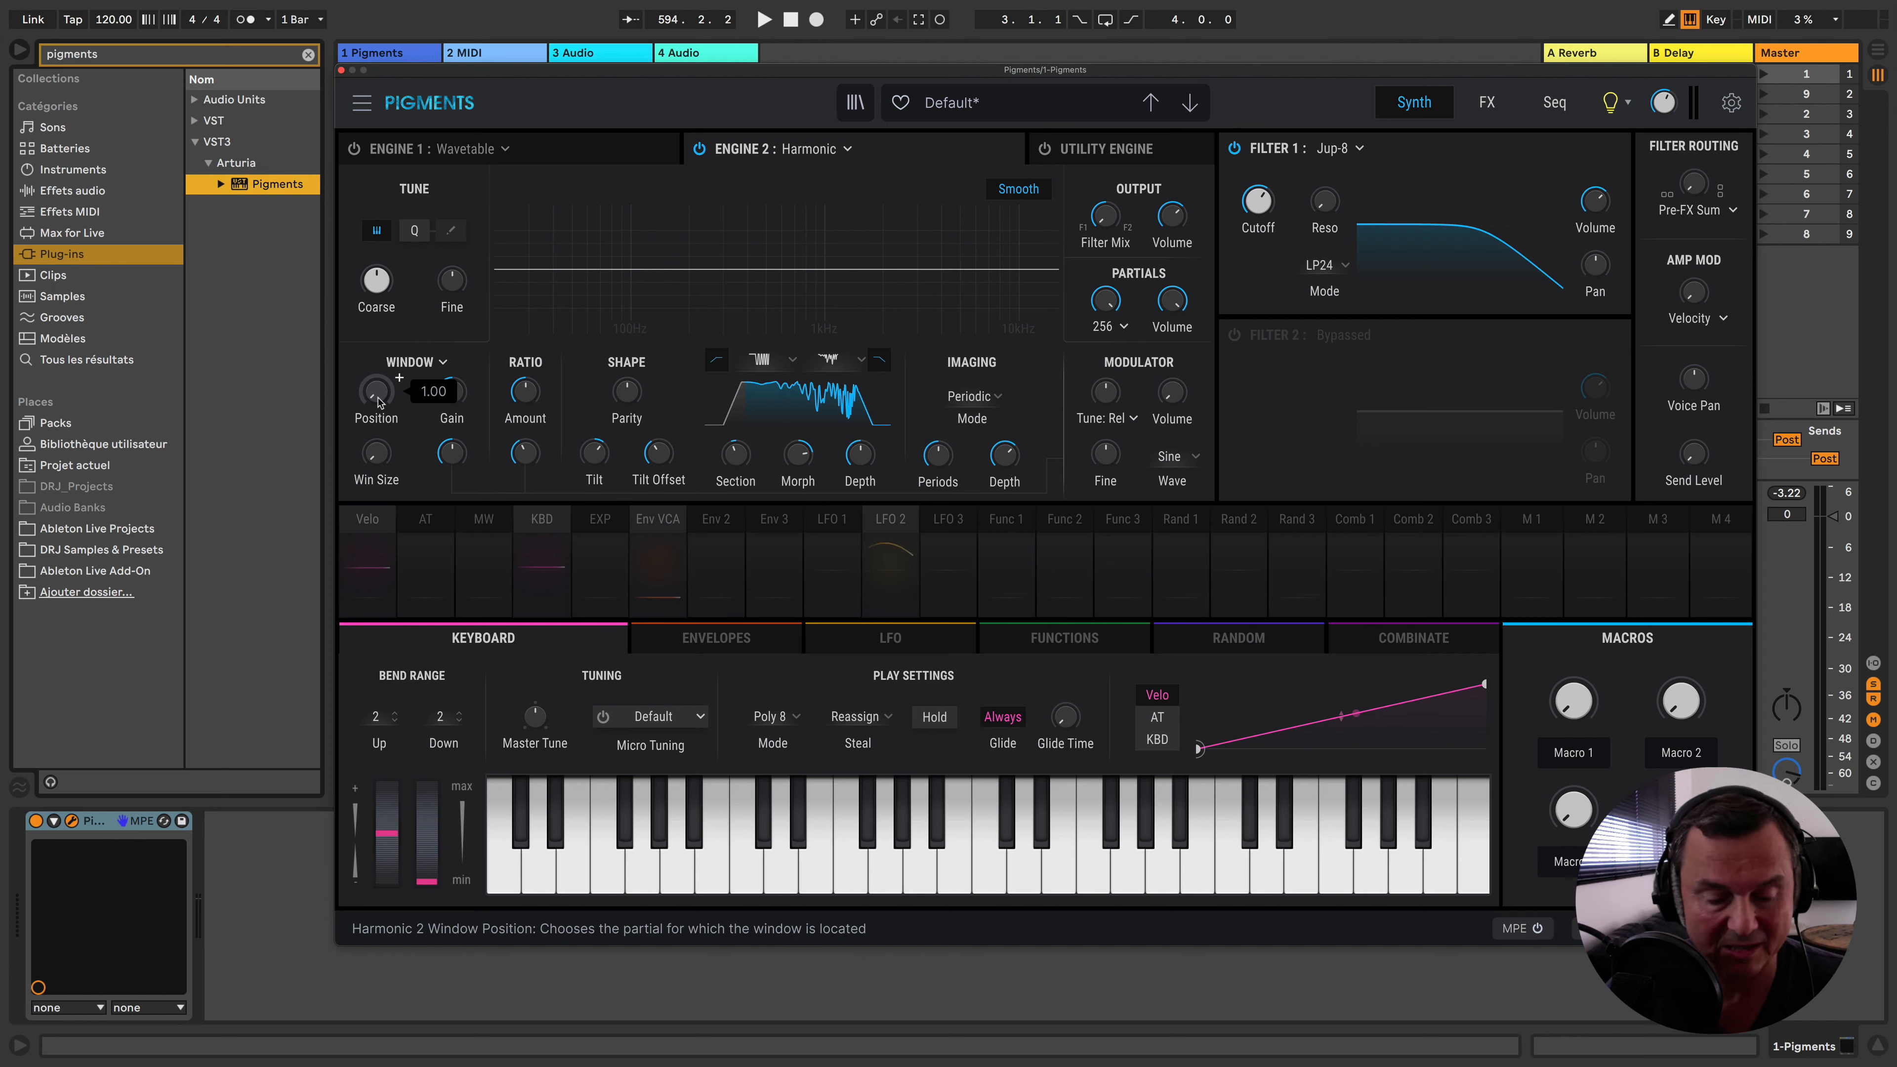
pyautogui.moveTo(379, 403); pyautogui.dragTo(451, 390)
pyautogui.moveTo(378, 463)
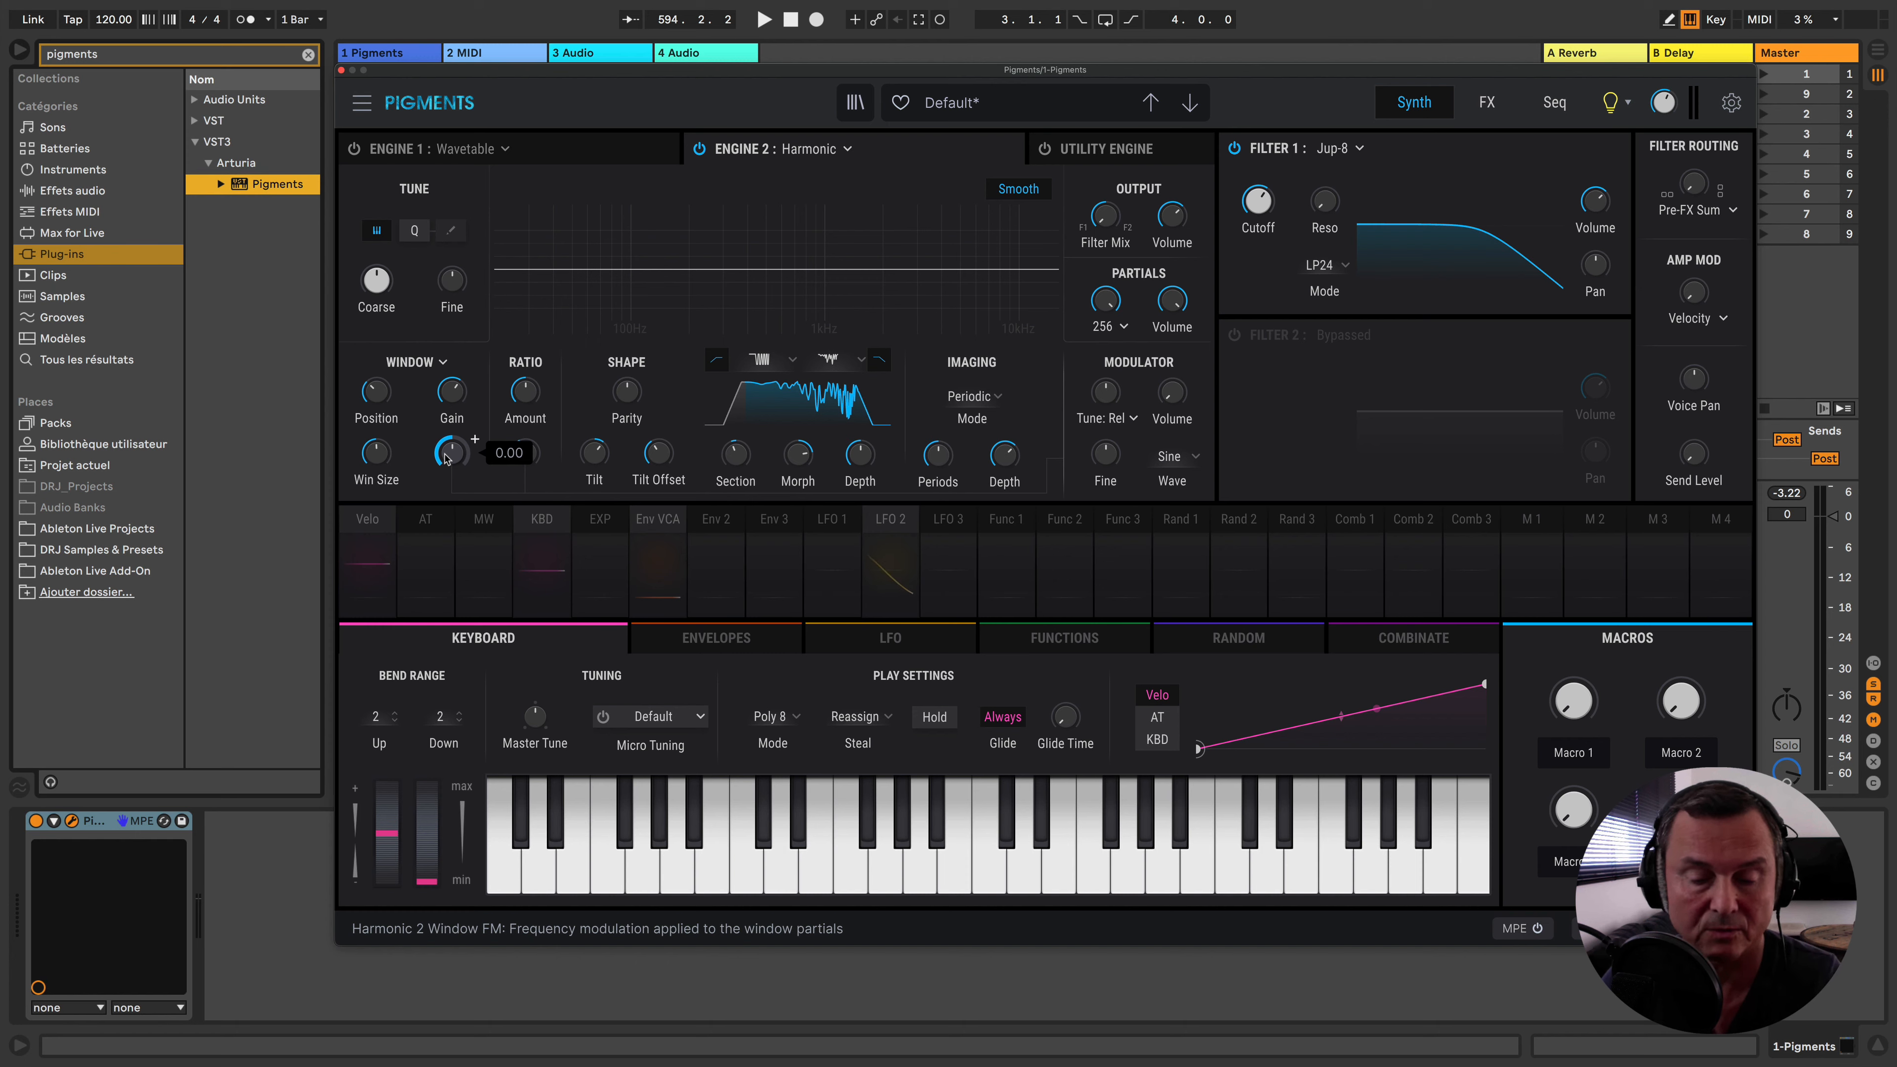
pyautogui.moveTo(446, 458)
pyautogui.mouseDown()
pyautogui.moveTo(446, 425)
pyautogui.moveTo(448, 453)
pyautogui.mouseUp()
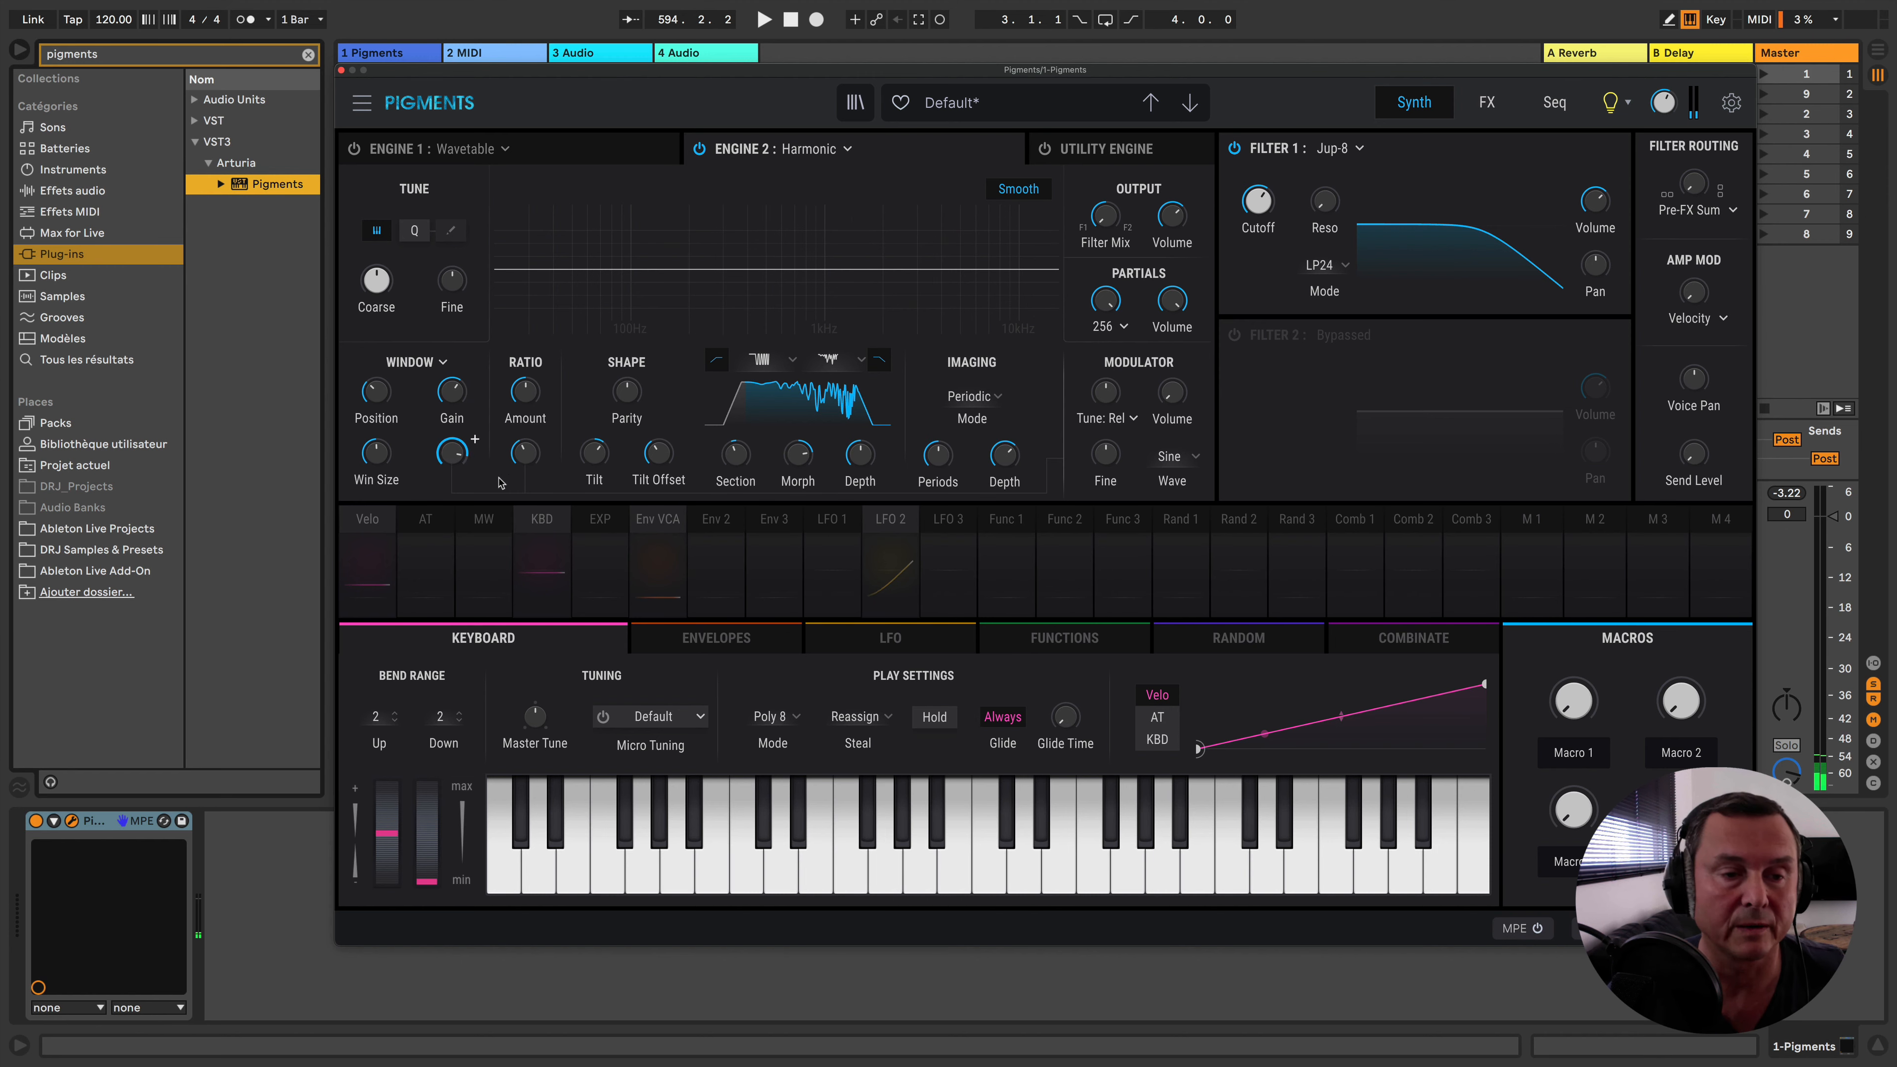
# Switch Engine 2's partial modulation mode to Cluster, and vary its Position and number of Clusters while playing notes
pyautogui.click(440, 362)
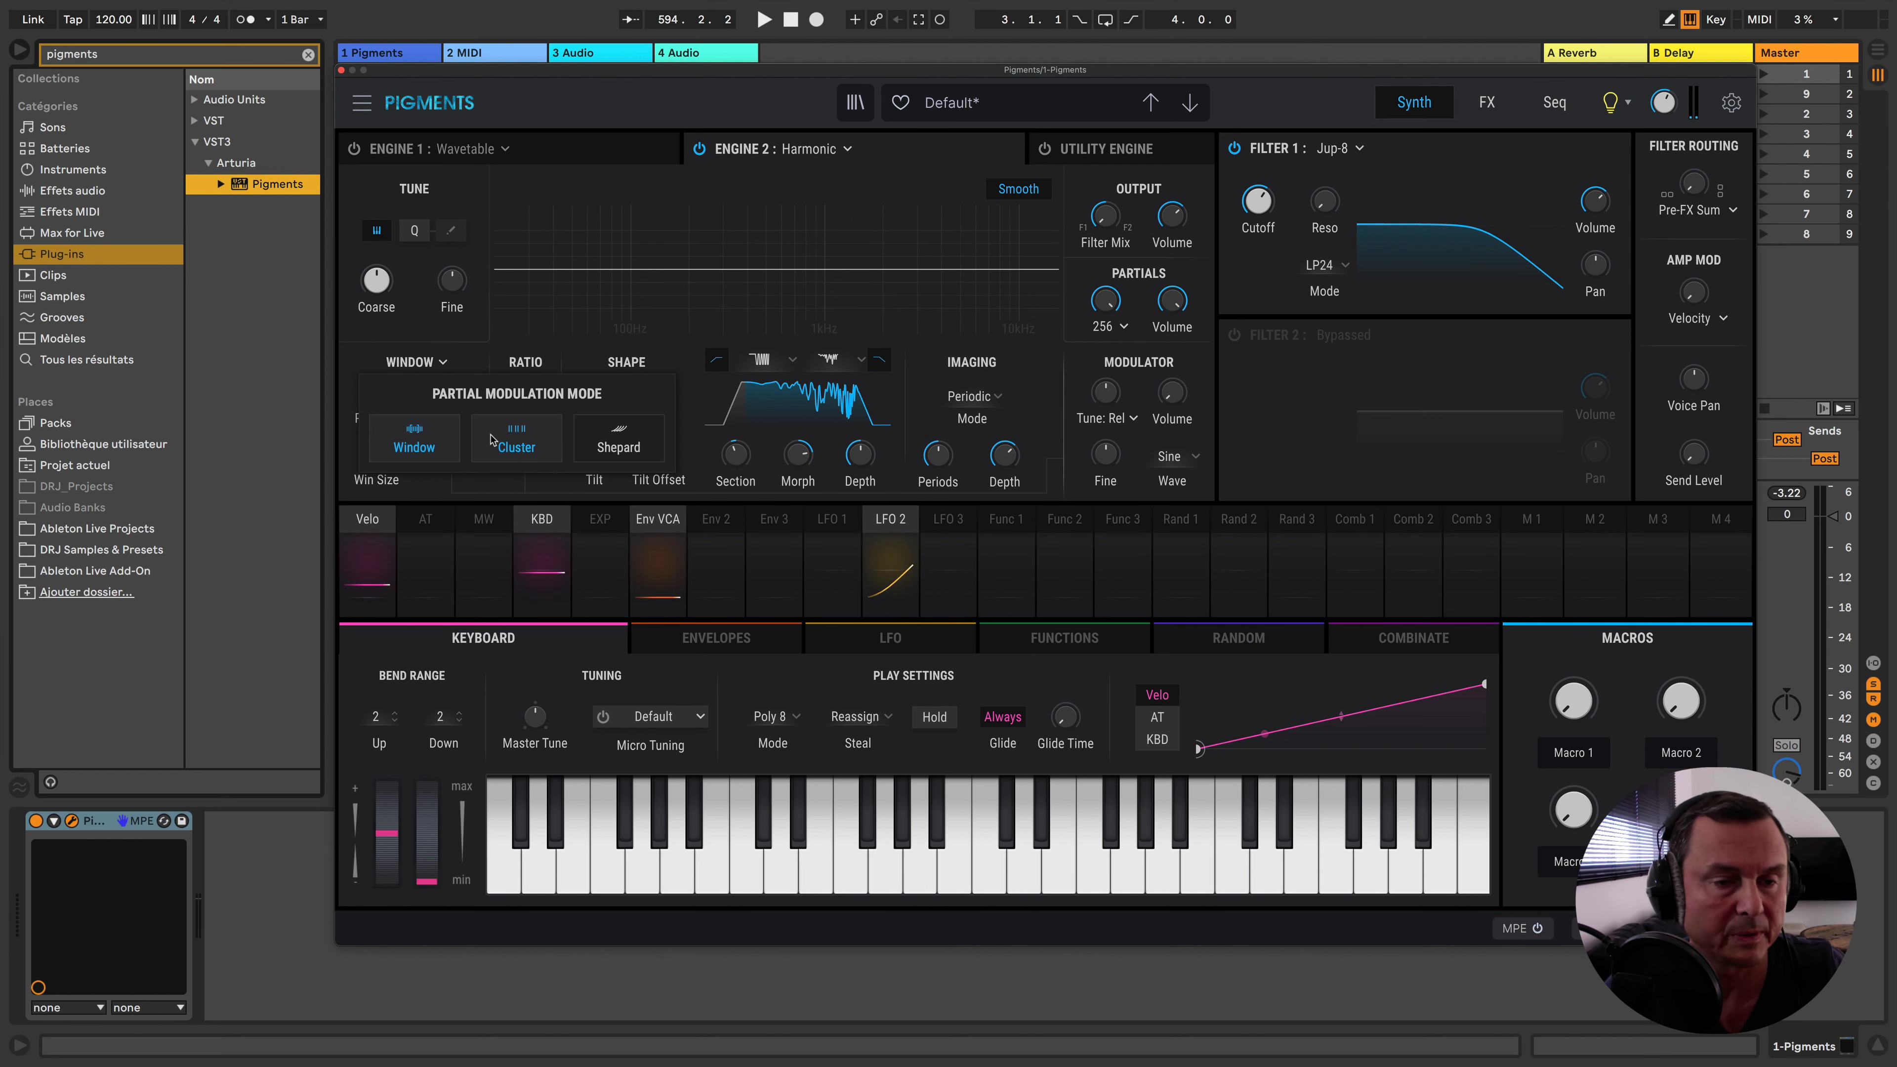
pyautogui.click(516, 445)
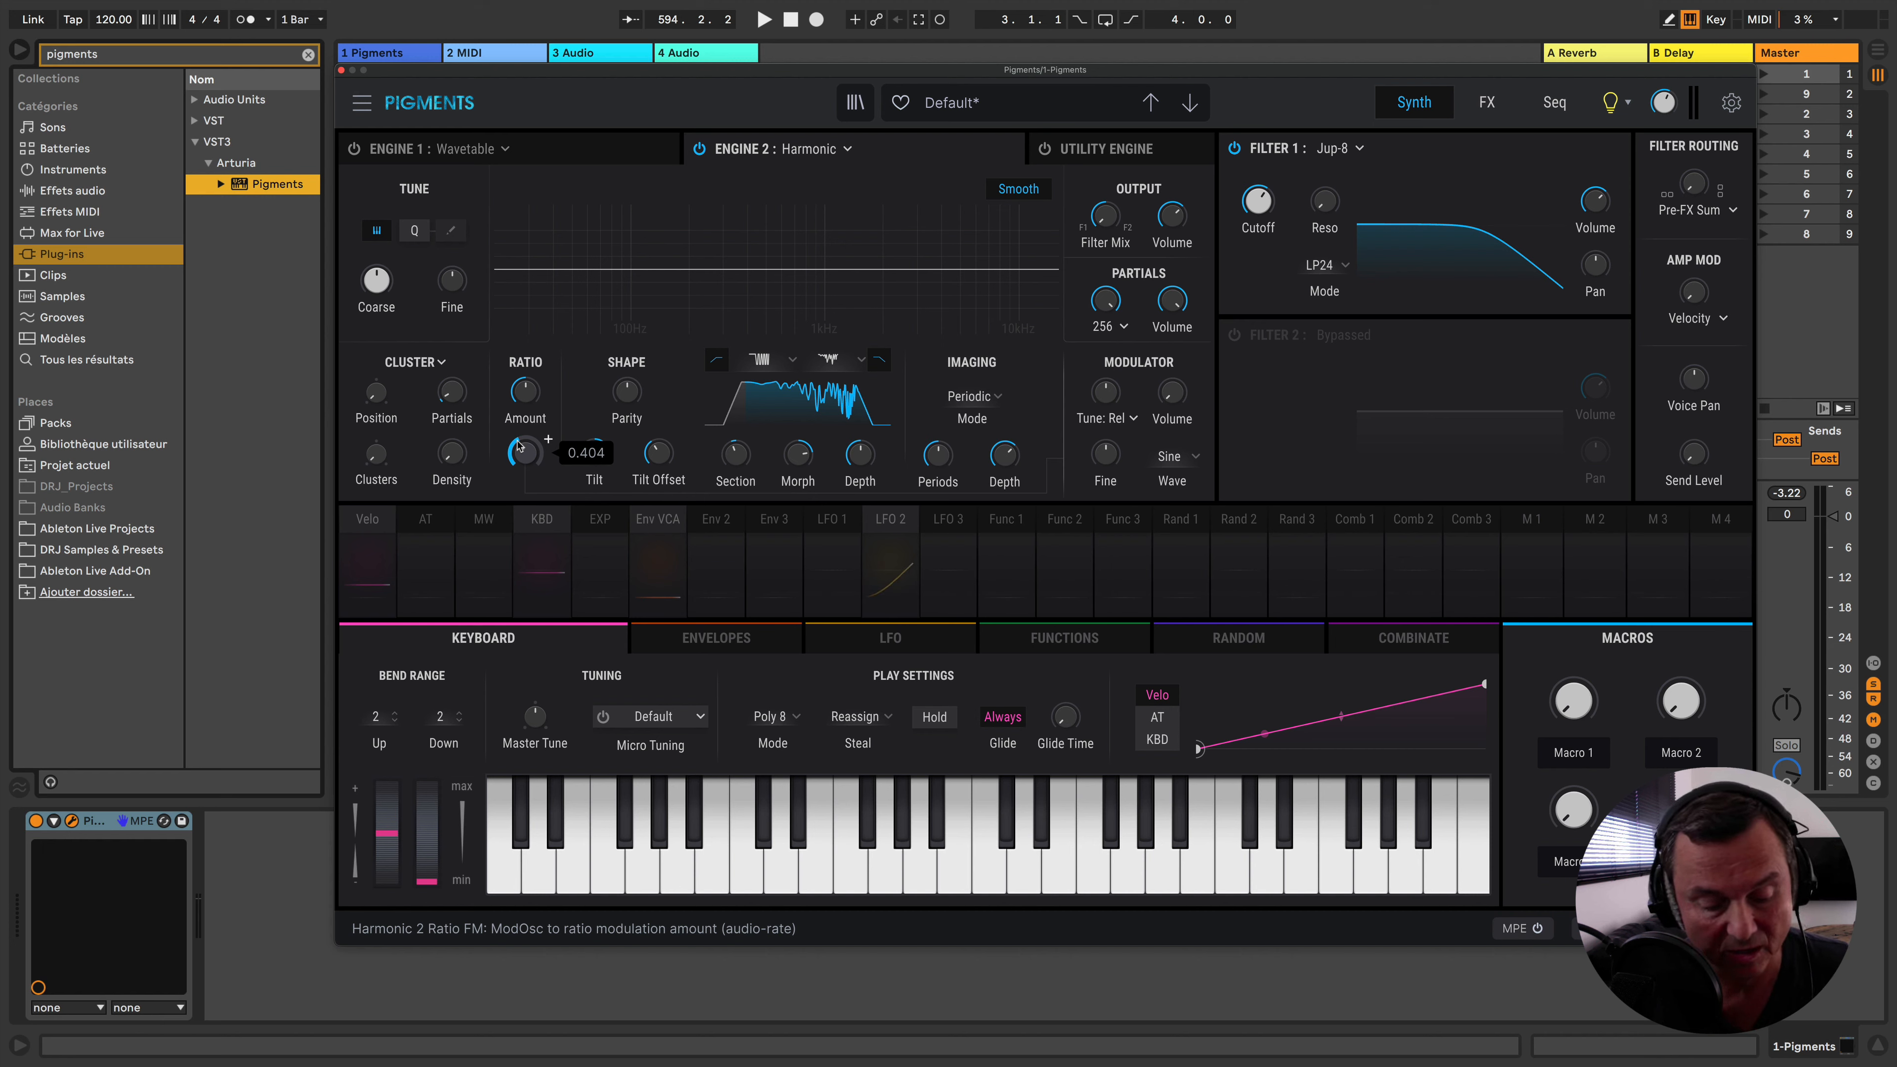
pyautogui.moveTo(379, 402)
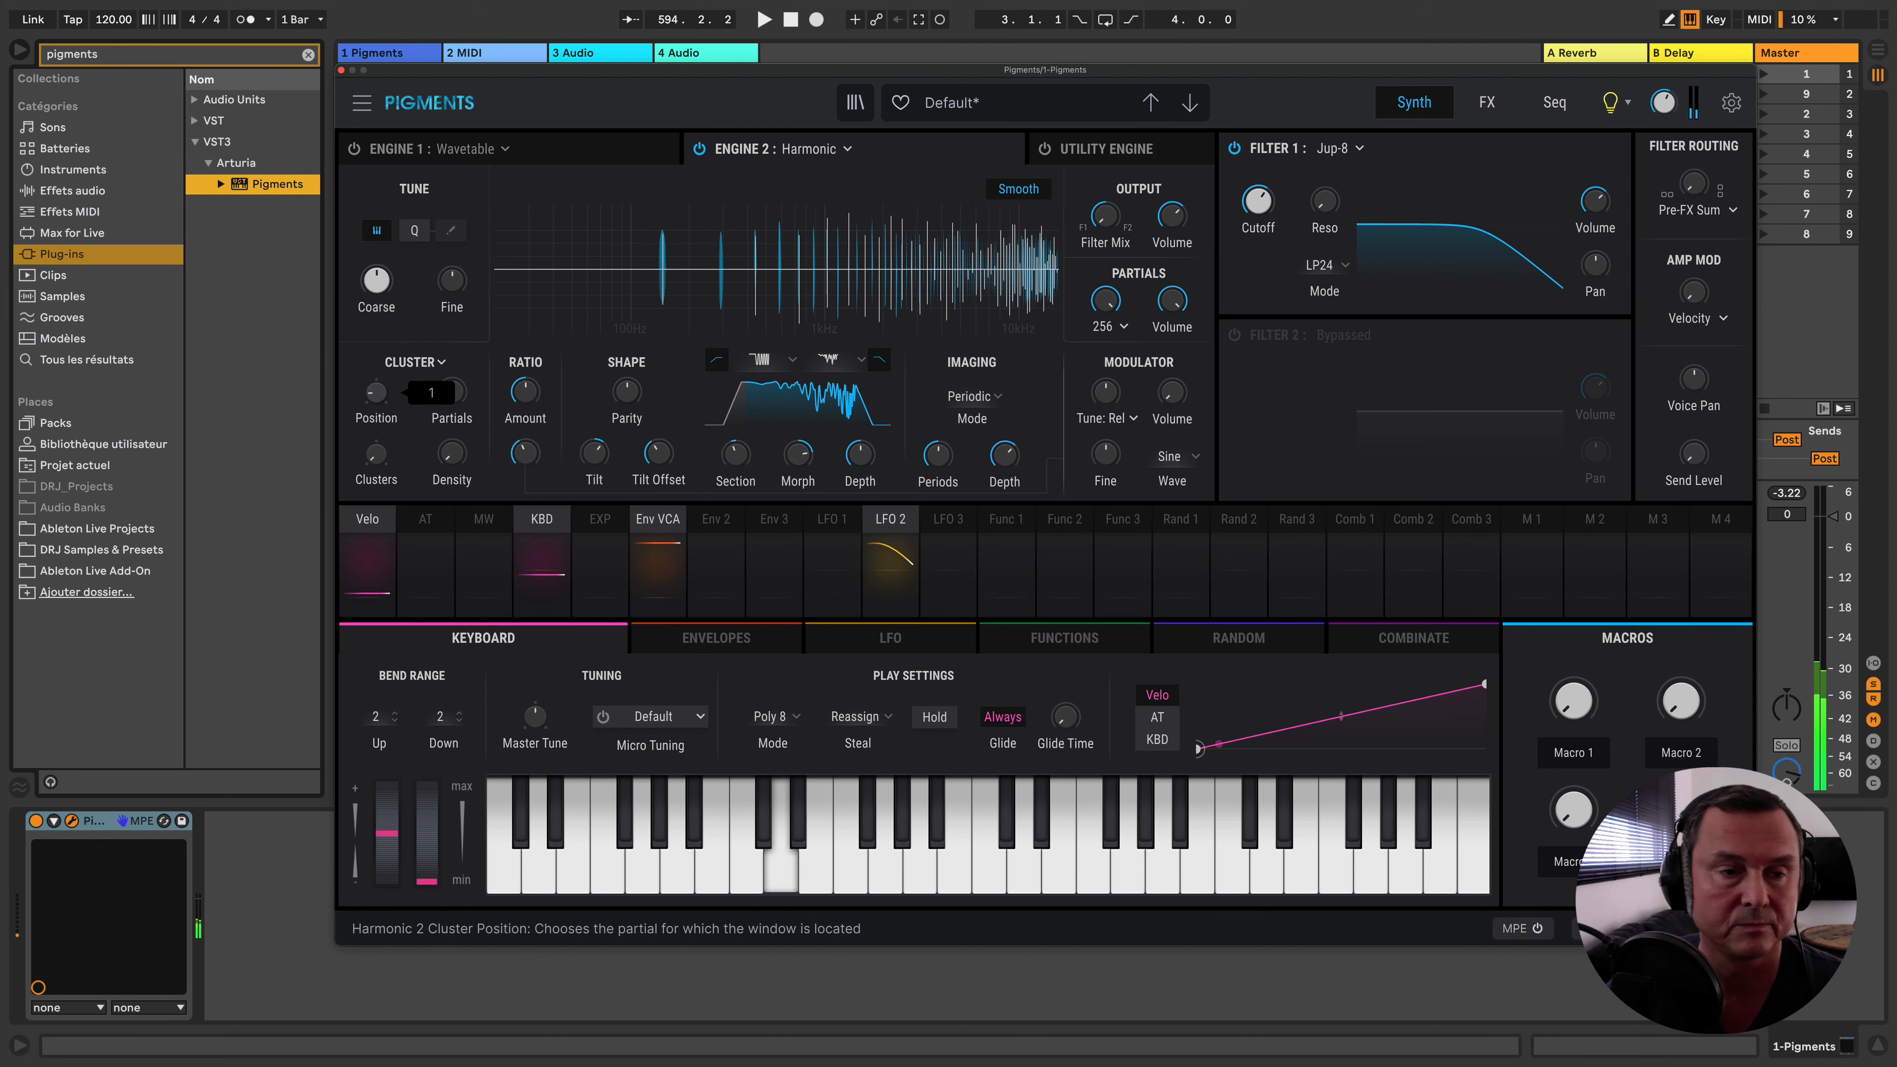
pyautogui.moveTo(376, 401); pyautogui.dragTo(377, 370)
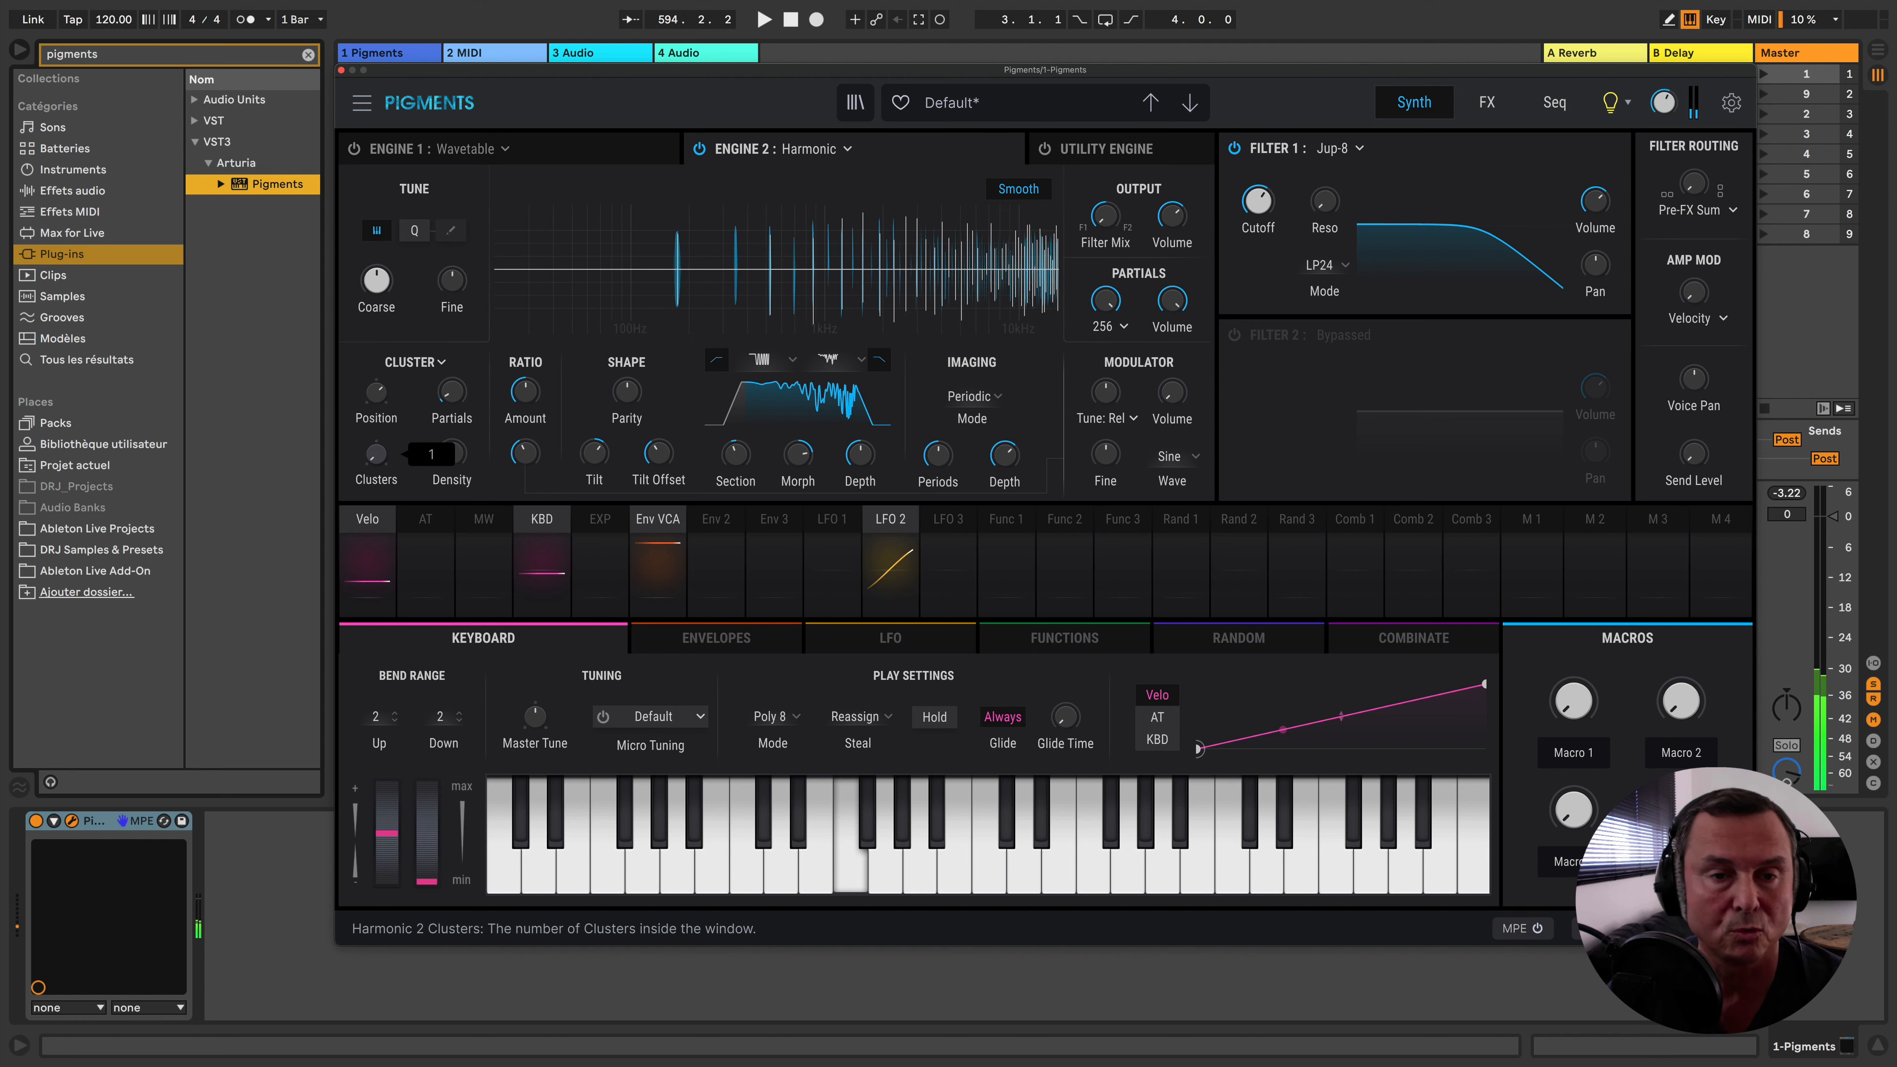
pyautogui.moveTo(376, 460); pyautogui.dragTo(389, 442)
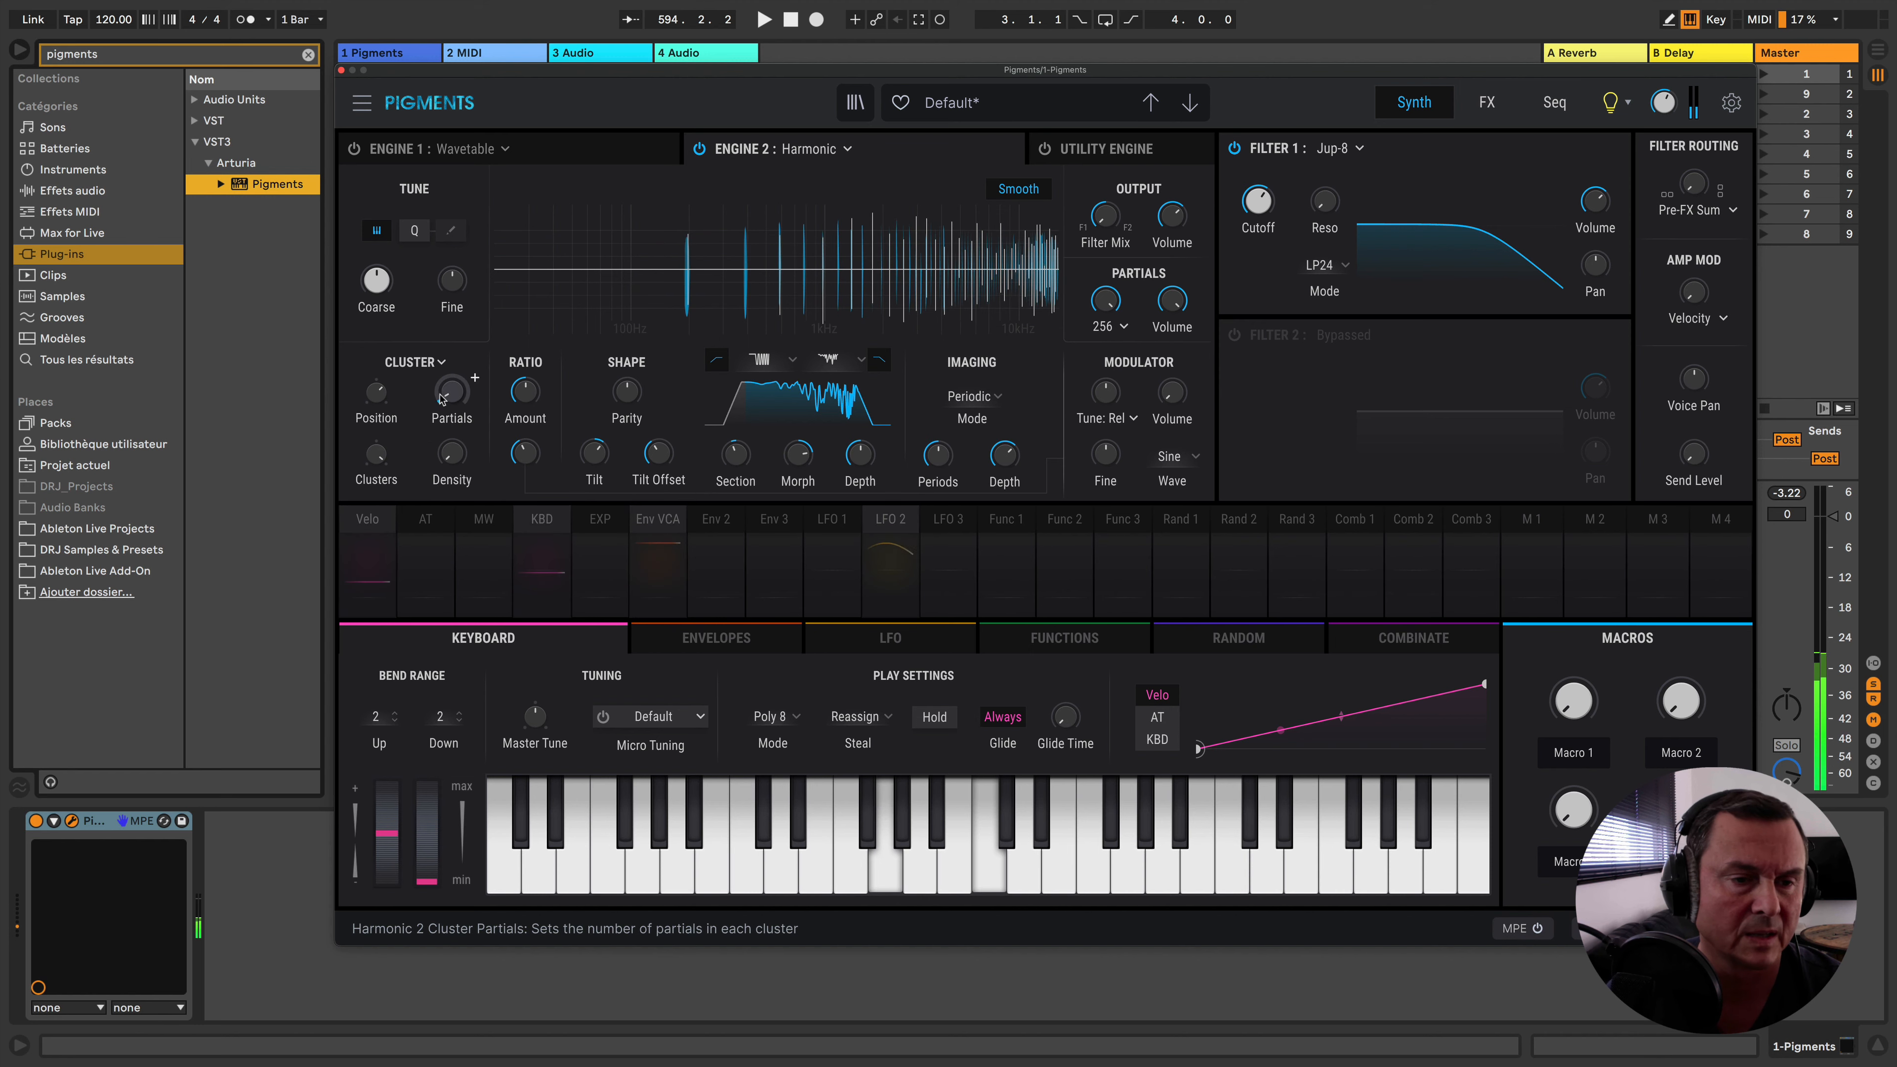
pyautogui.moveTo(380, 397)
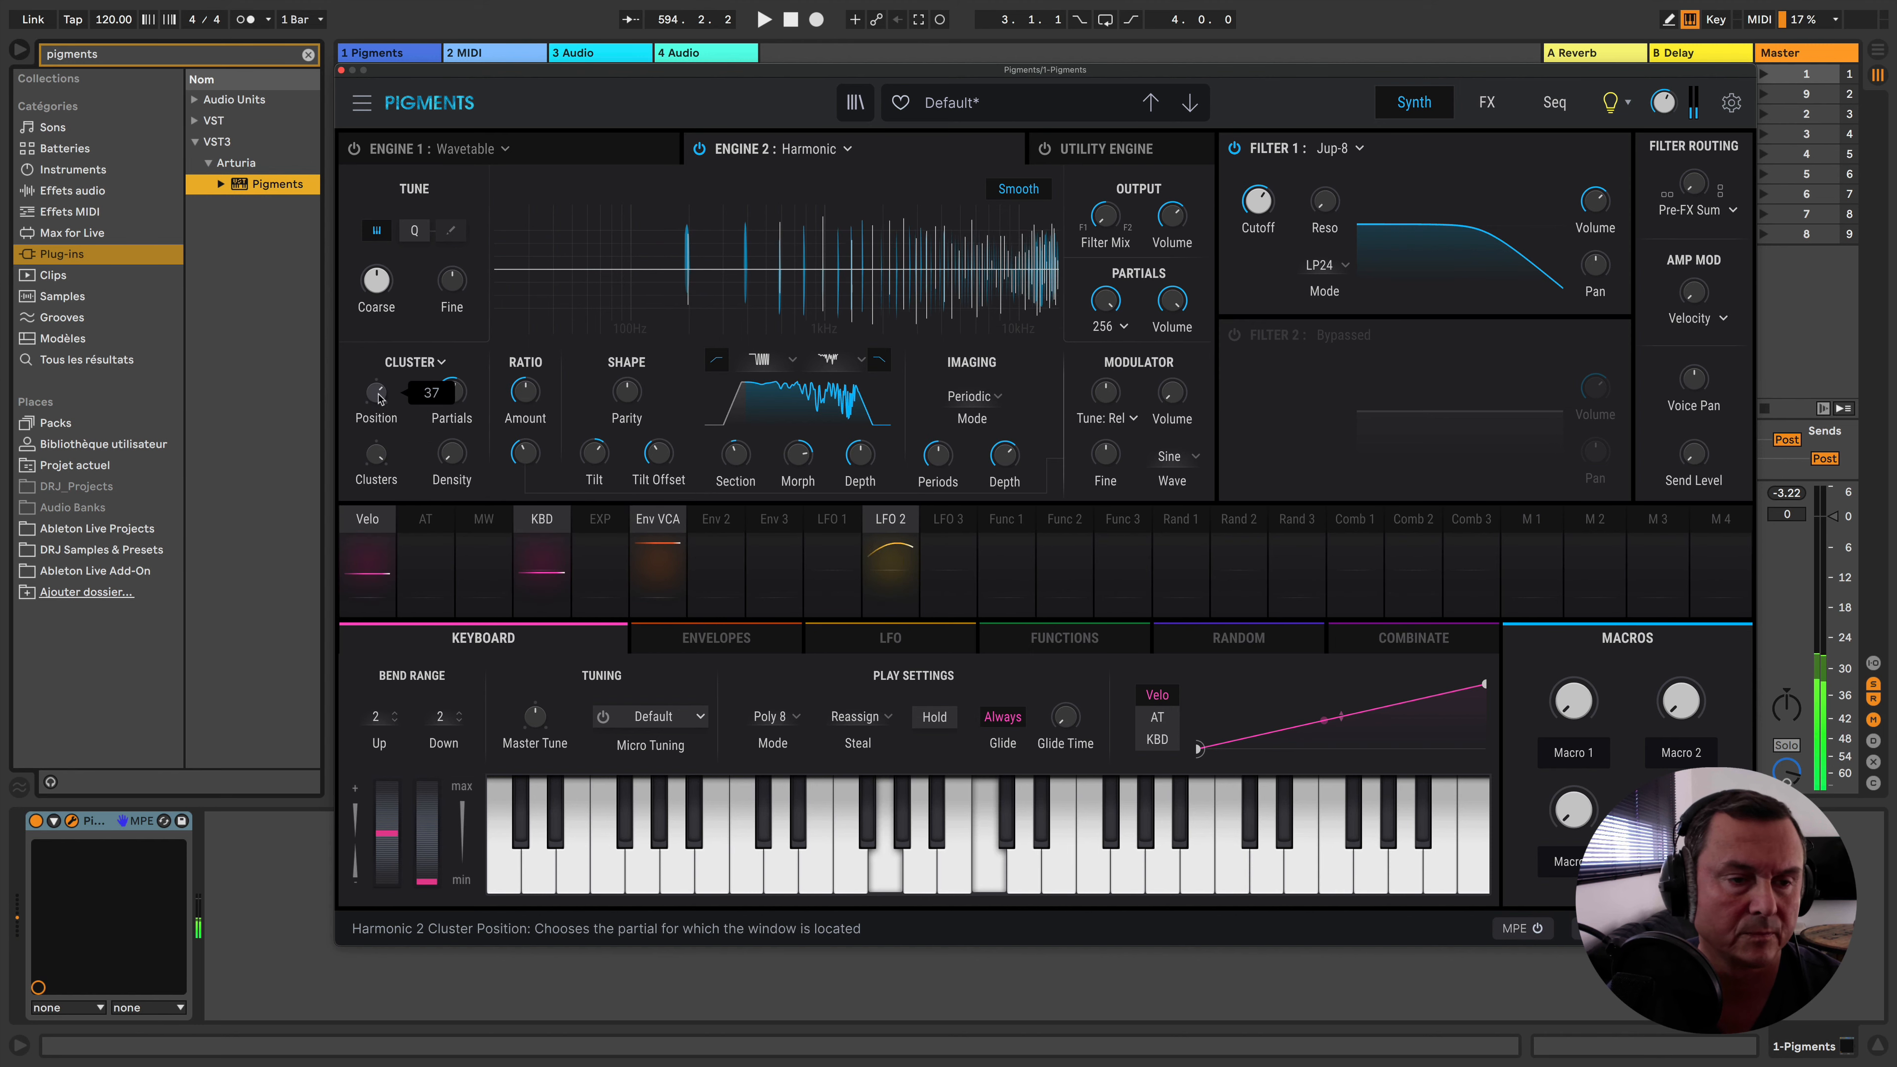
pyautogui.moveTo(379, 398); pyautogui.dragTo(380, 378)
# Raise the Partials per cluster to about 11.7, and vary the cluster Density across its range while listening
pyautogui.moveTo(458, 398)
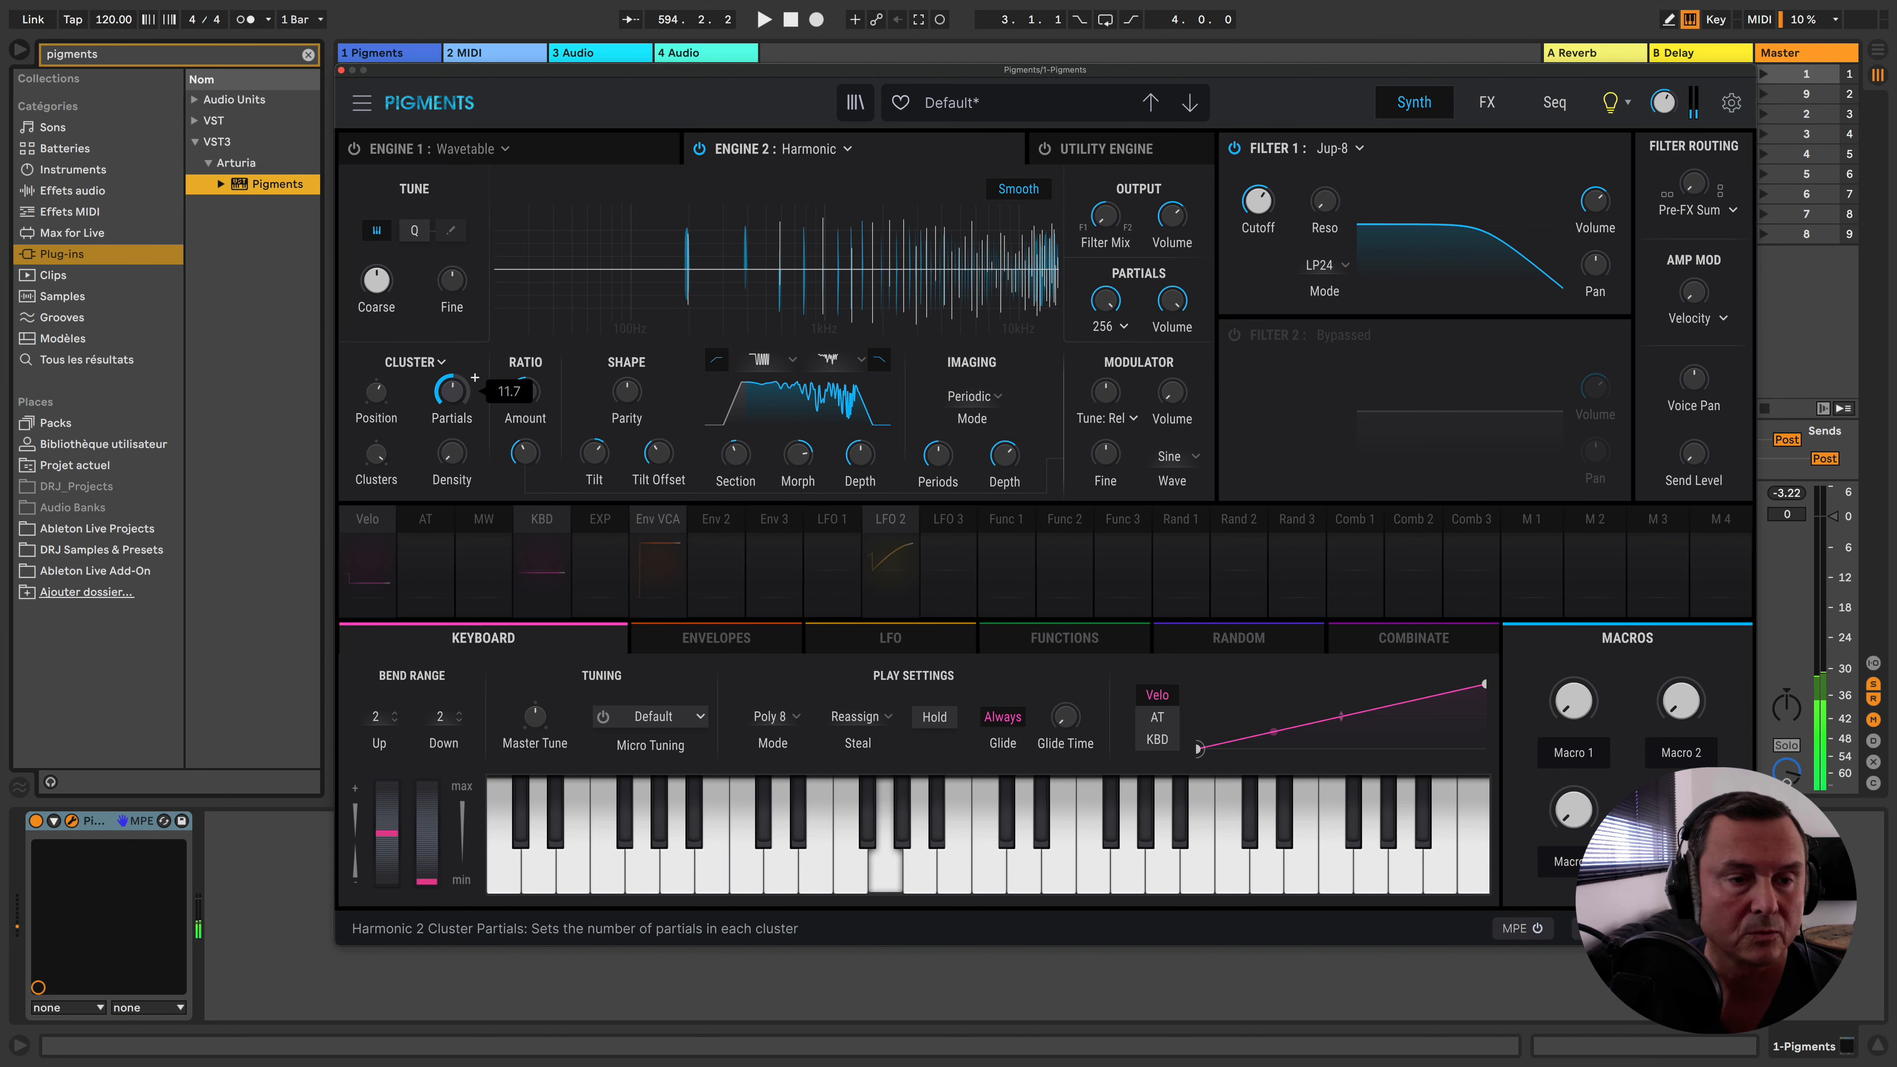
pyautogui.moveTo(475, 439)
pyautogui.scroll(5, 475, 439)
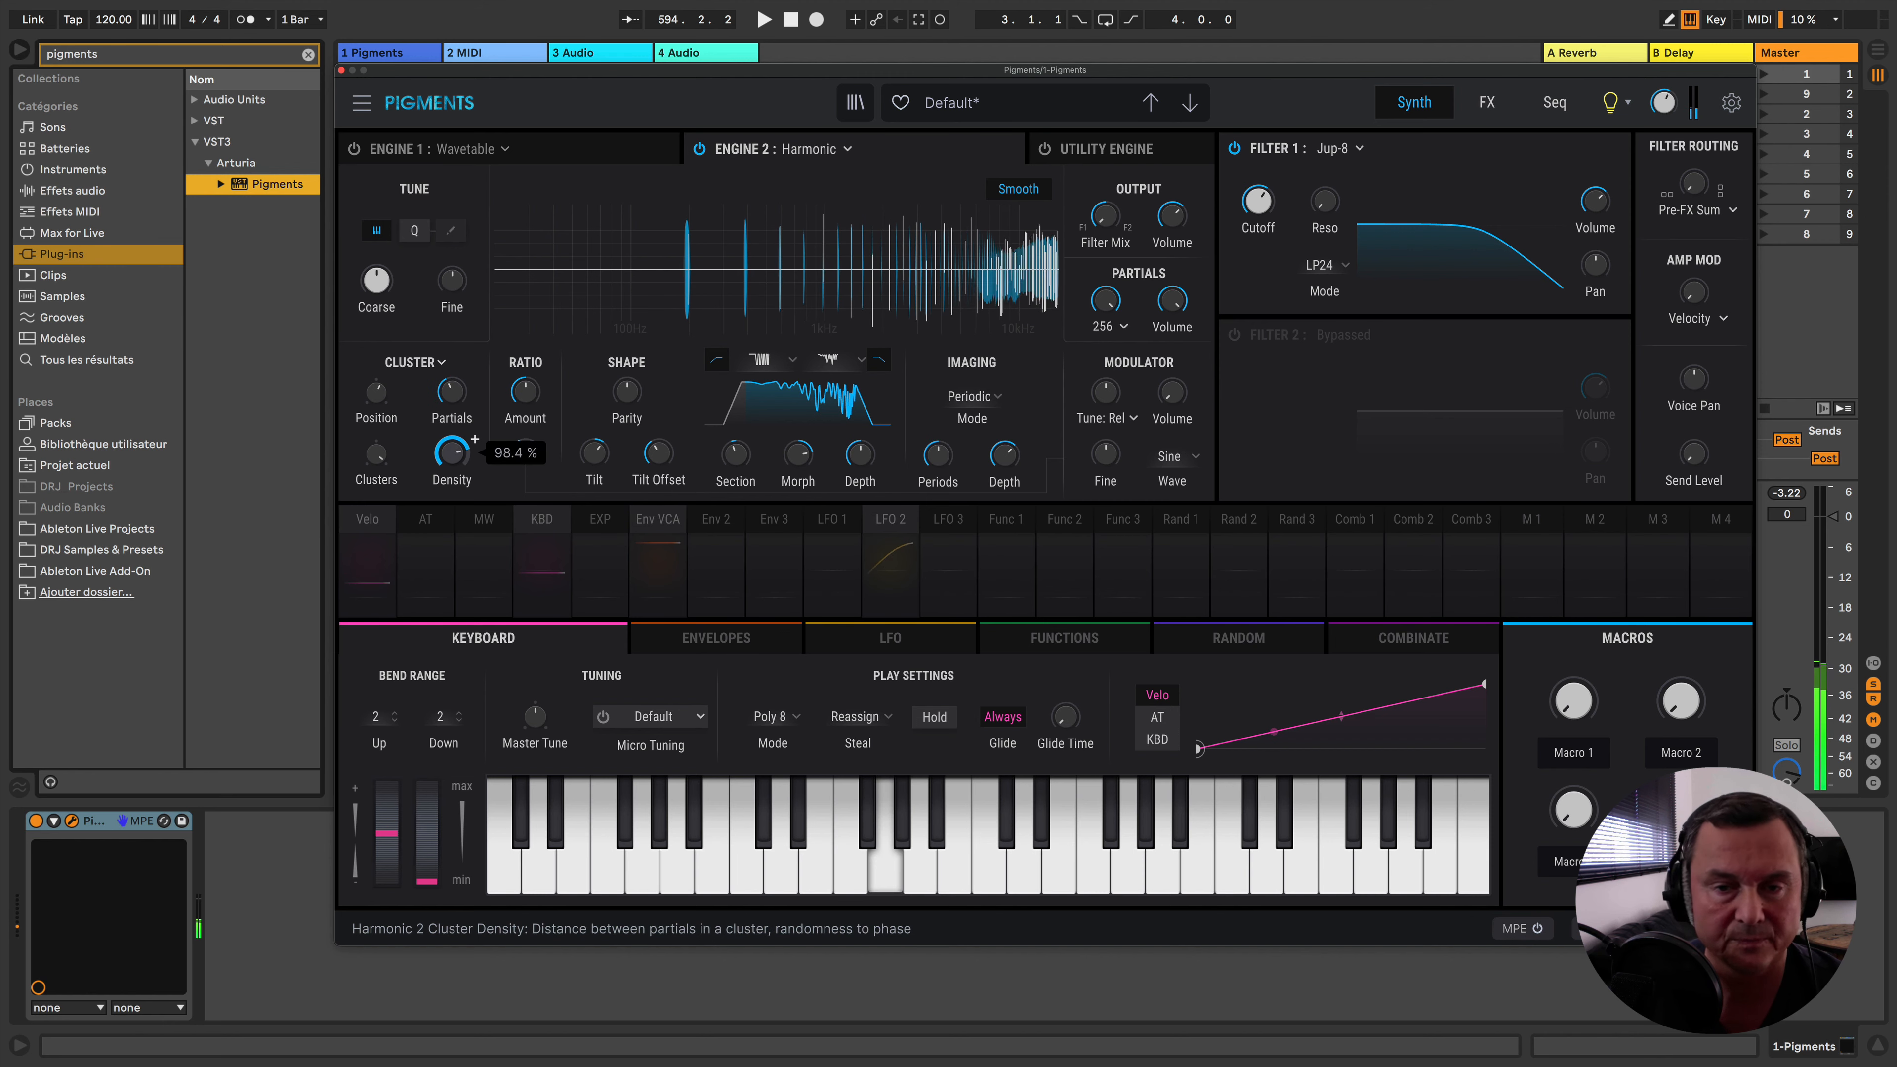
pyautogui.scroll(1, 475, 439)
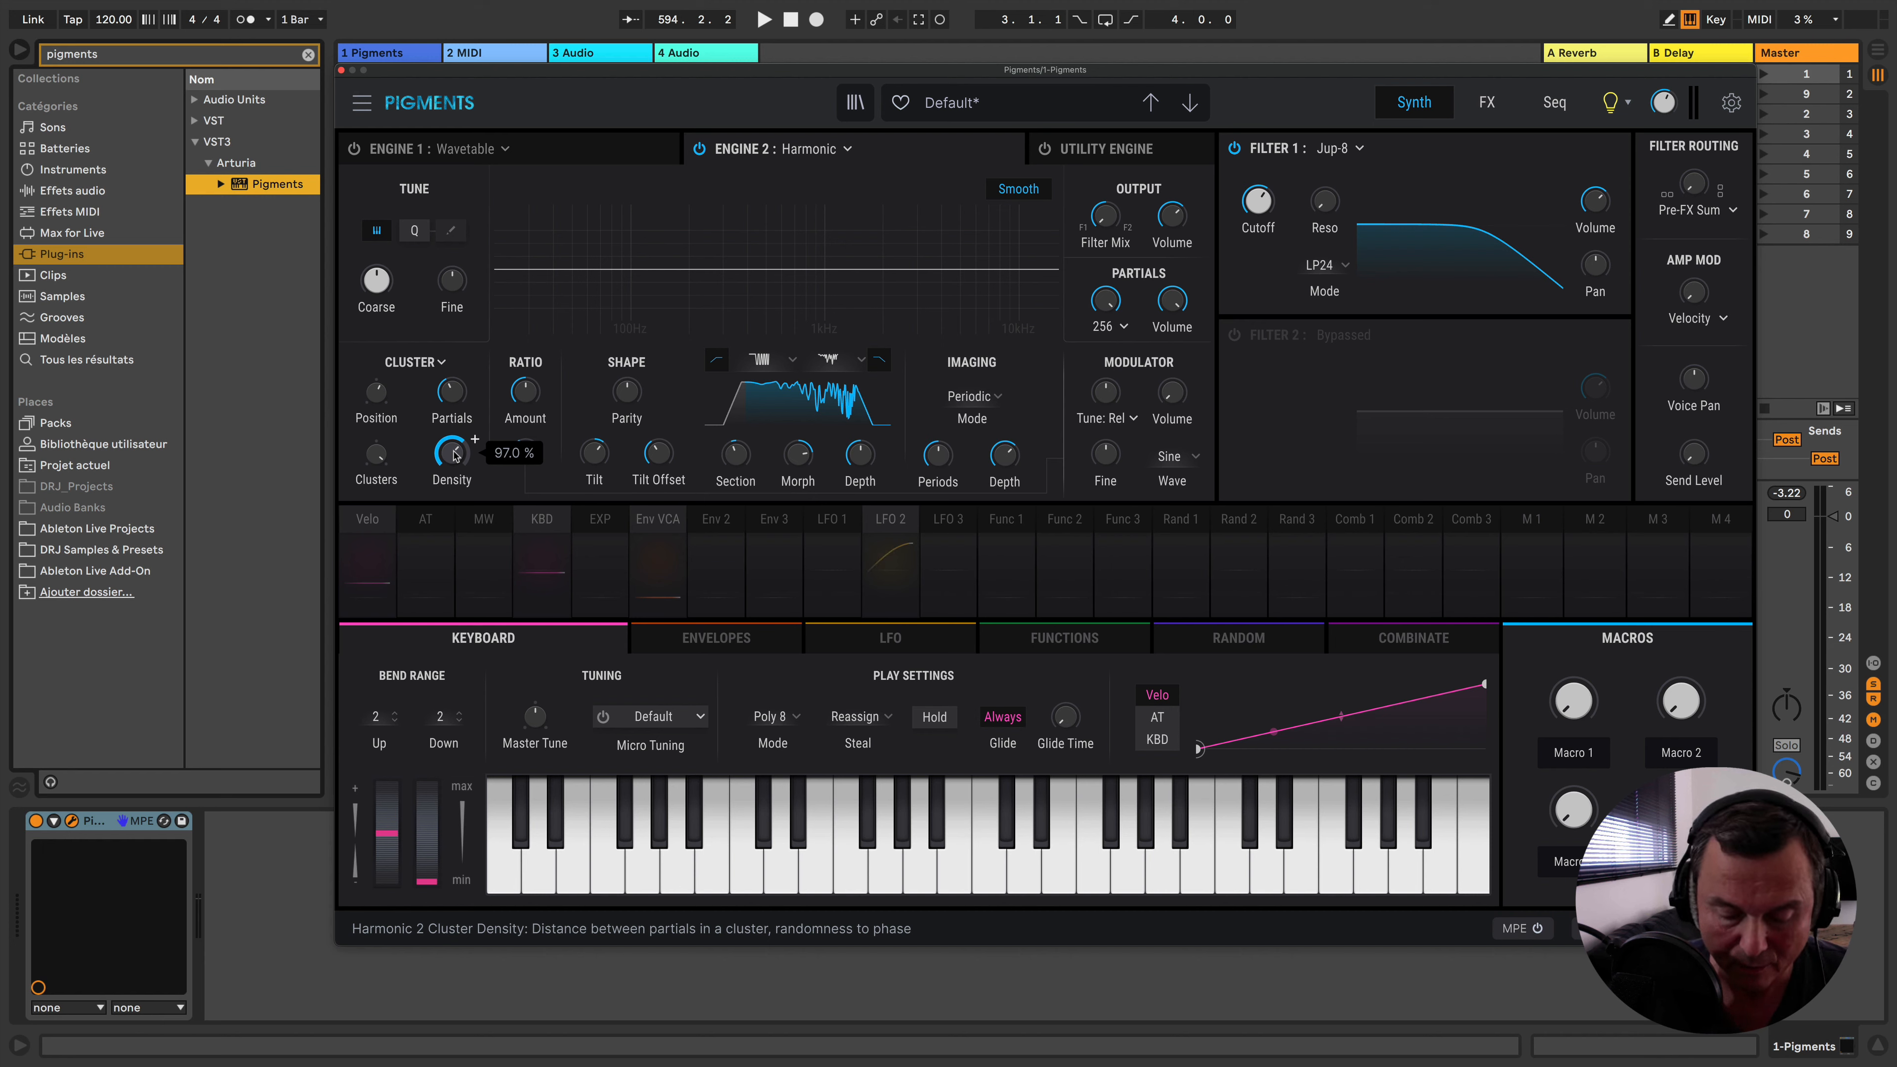
pyautogui.moveTo(455, 454)
pyautogui.mouseDown()
pyautogui.moveTo(455, 477)
pyautogui.moveTo(475, 418)
pyautogui.moveTo(475, 438)
pyautogui.mouseUp()
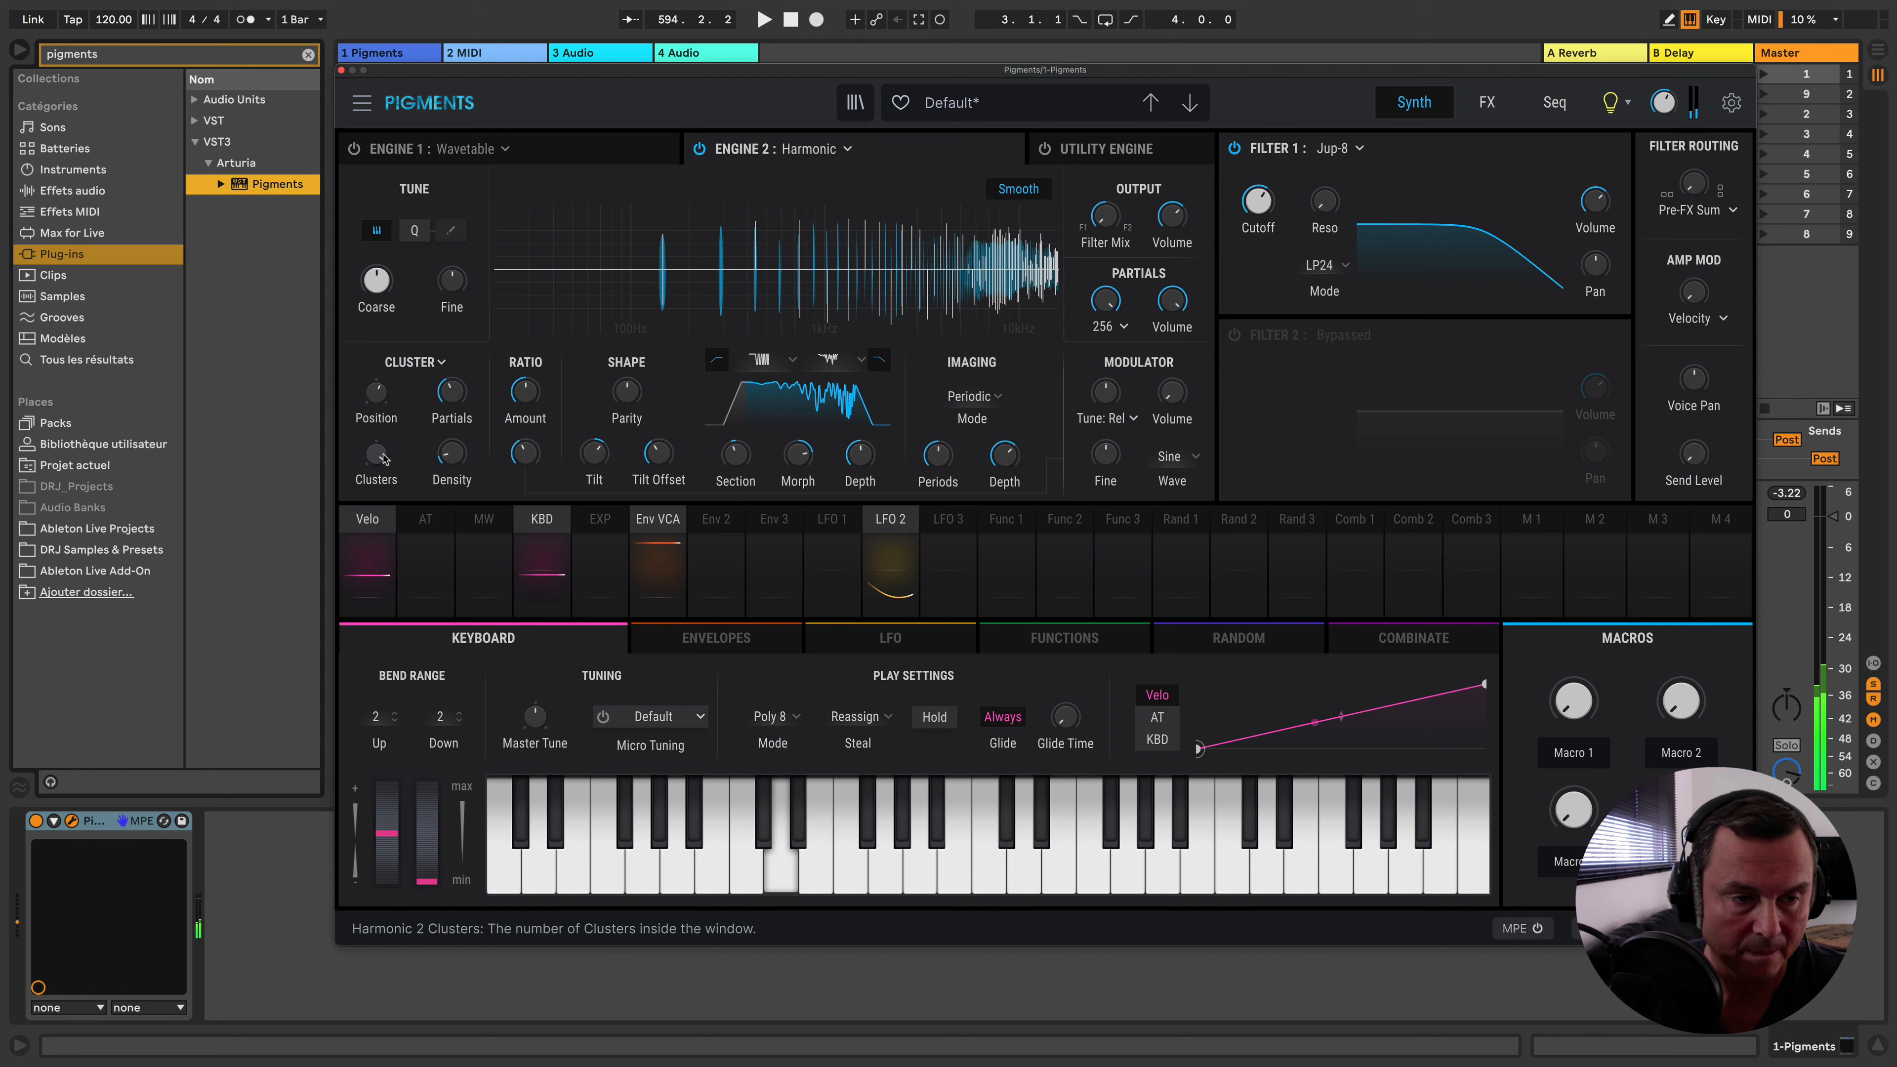
# Sweep the number of Clusters, and vary the cluster Position and Density while playing notes
pyautogui.moveTo(377, 458); pyautogui.dragTo(376, 459)
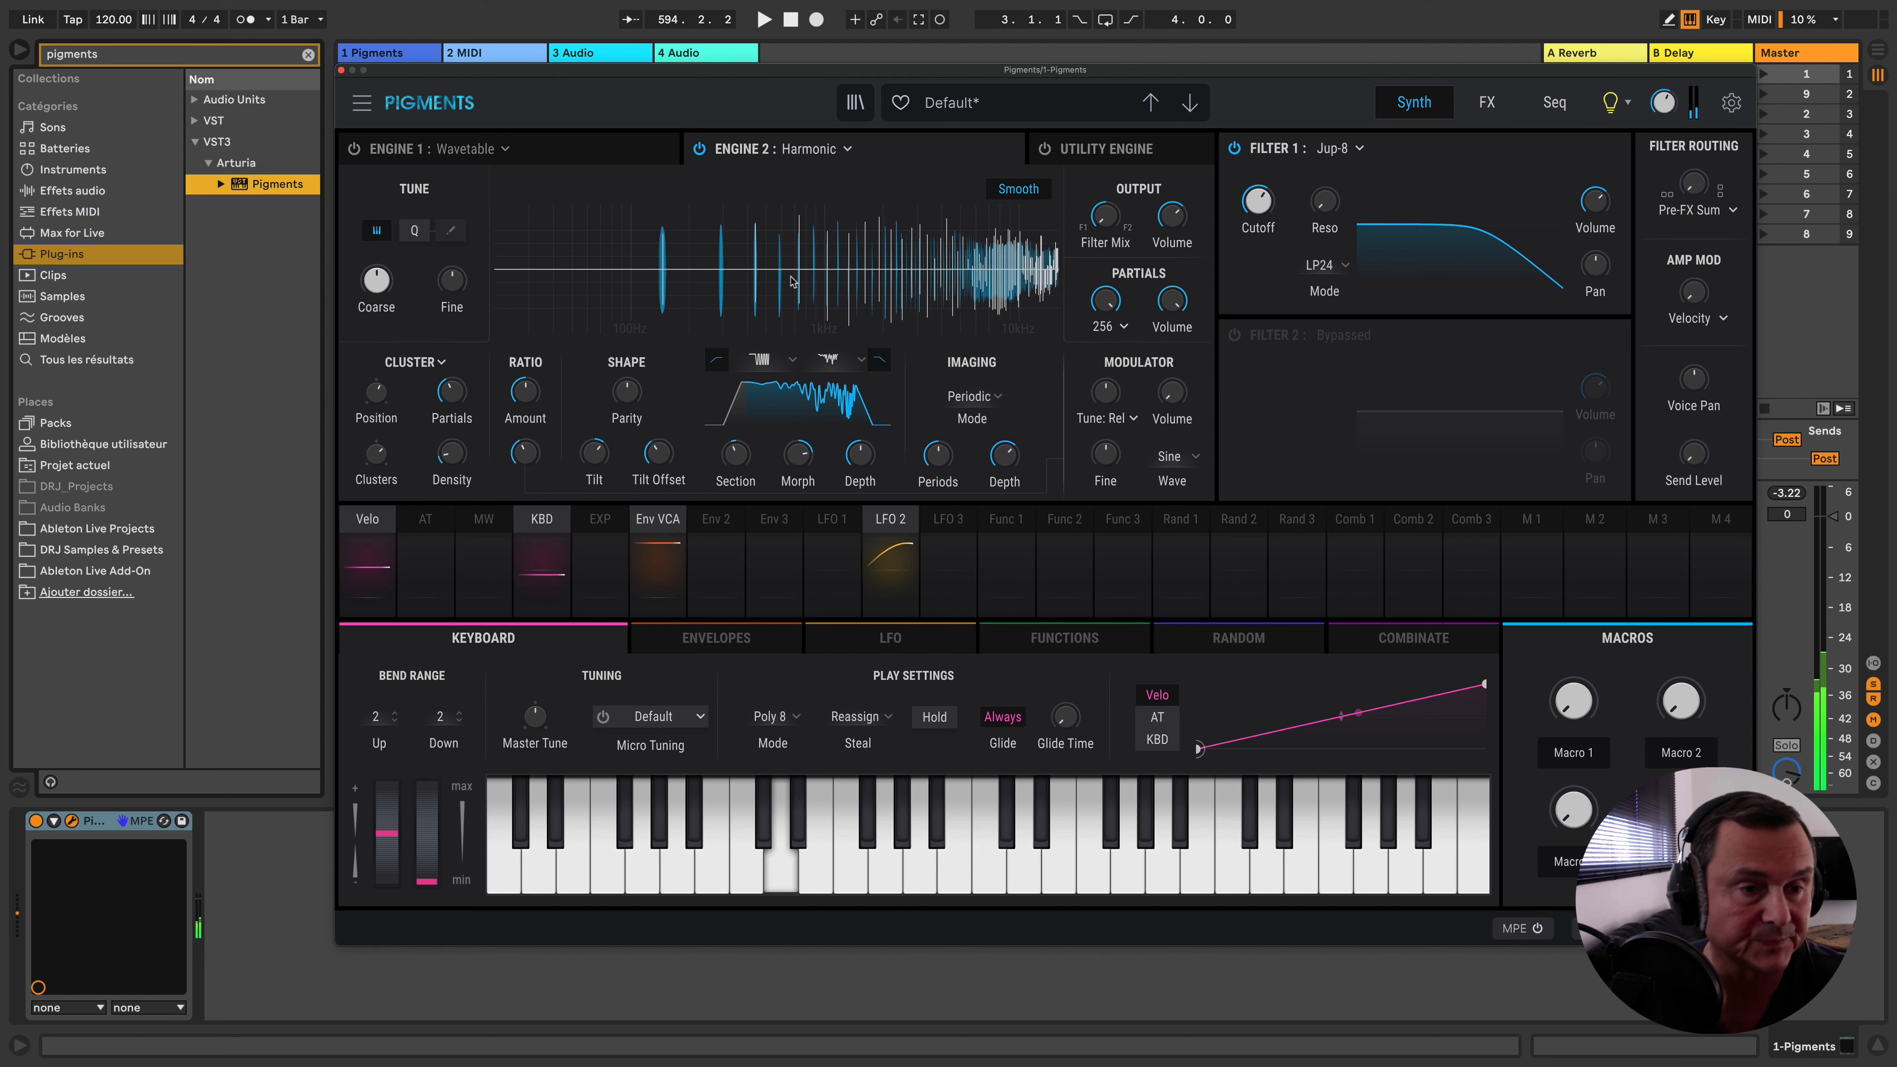
pyautogui.moveTo(381, 393); pyautogui.dragTo(458, 386)
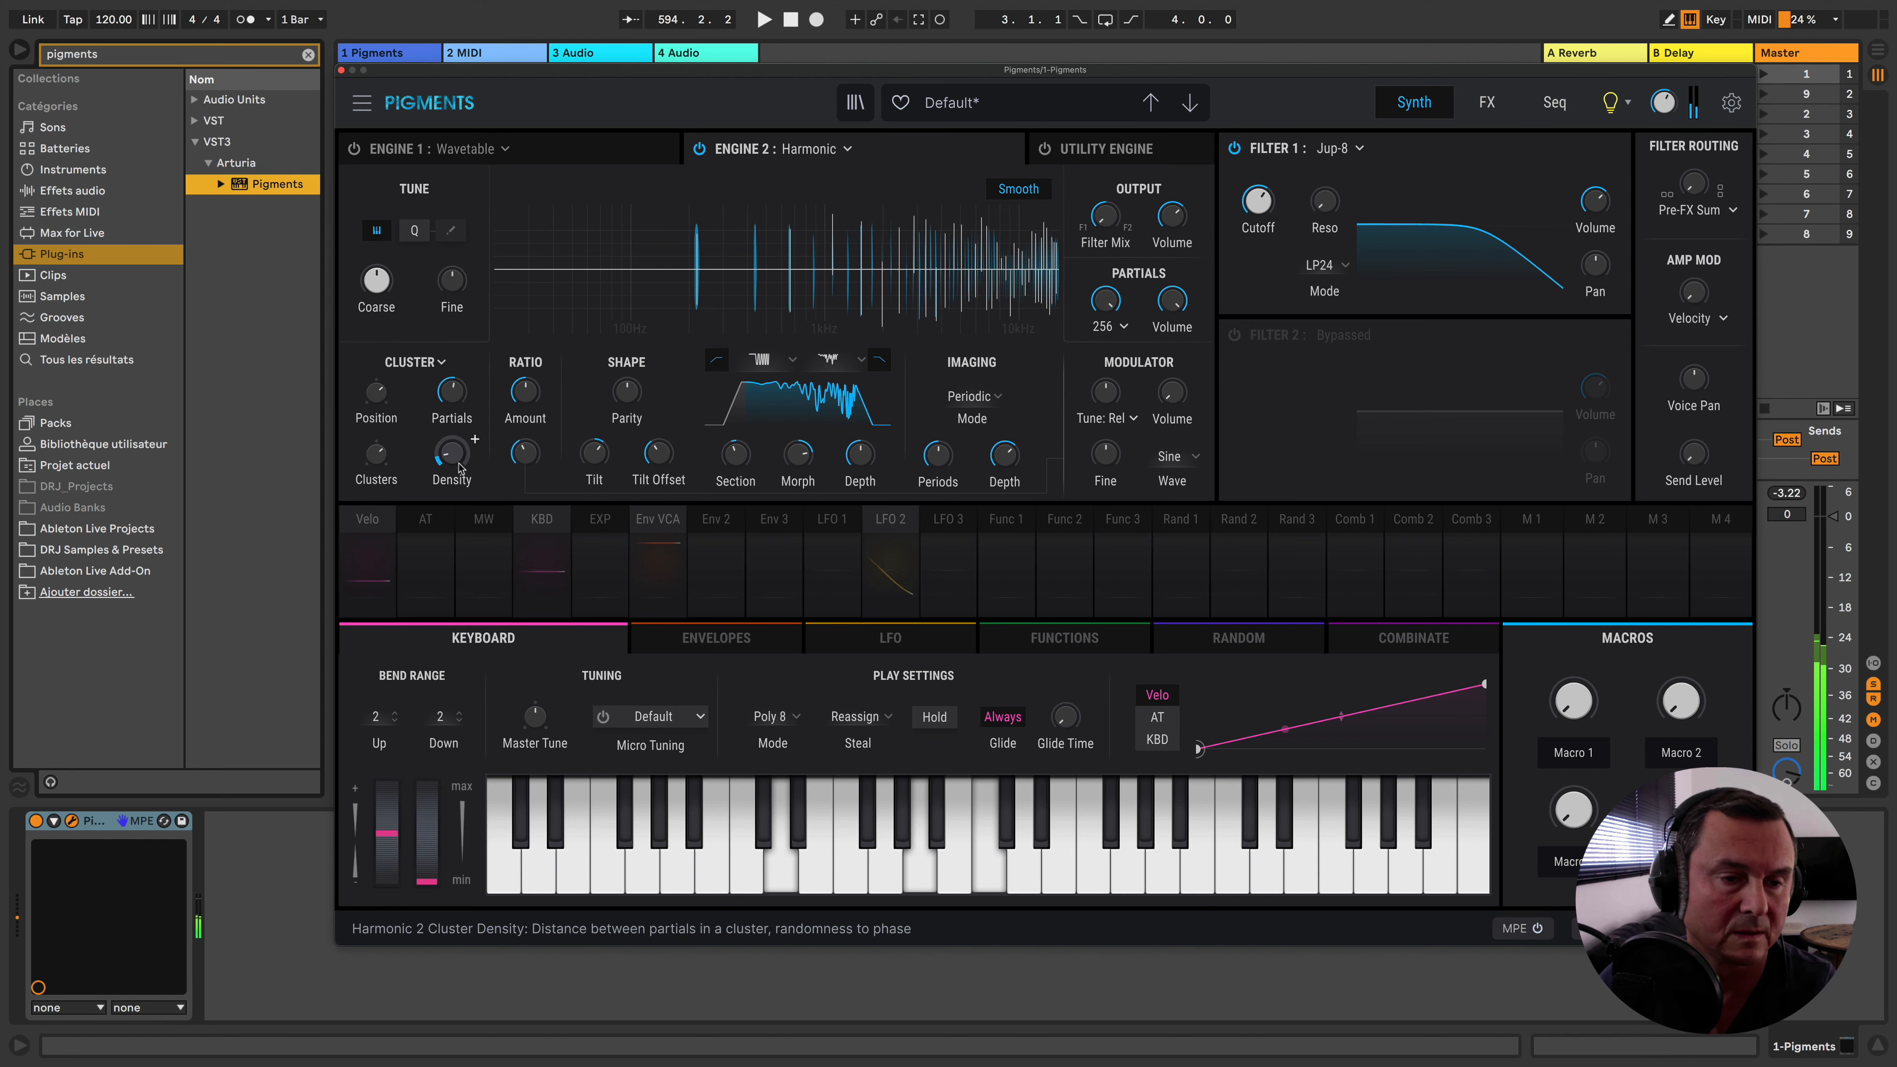
pyautogui.moveTo(455, 461); pyautogui.dragTo(376, 482)
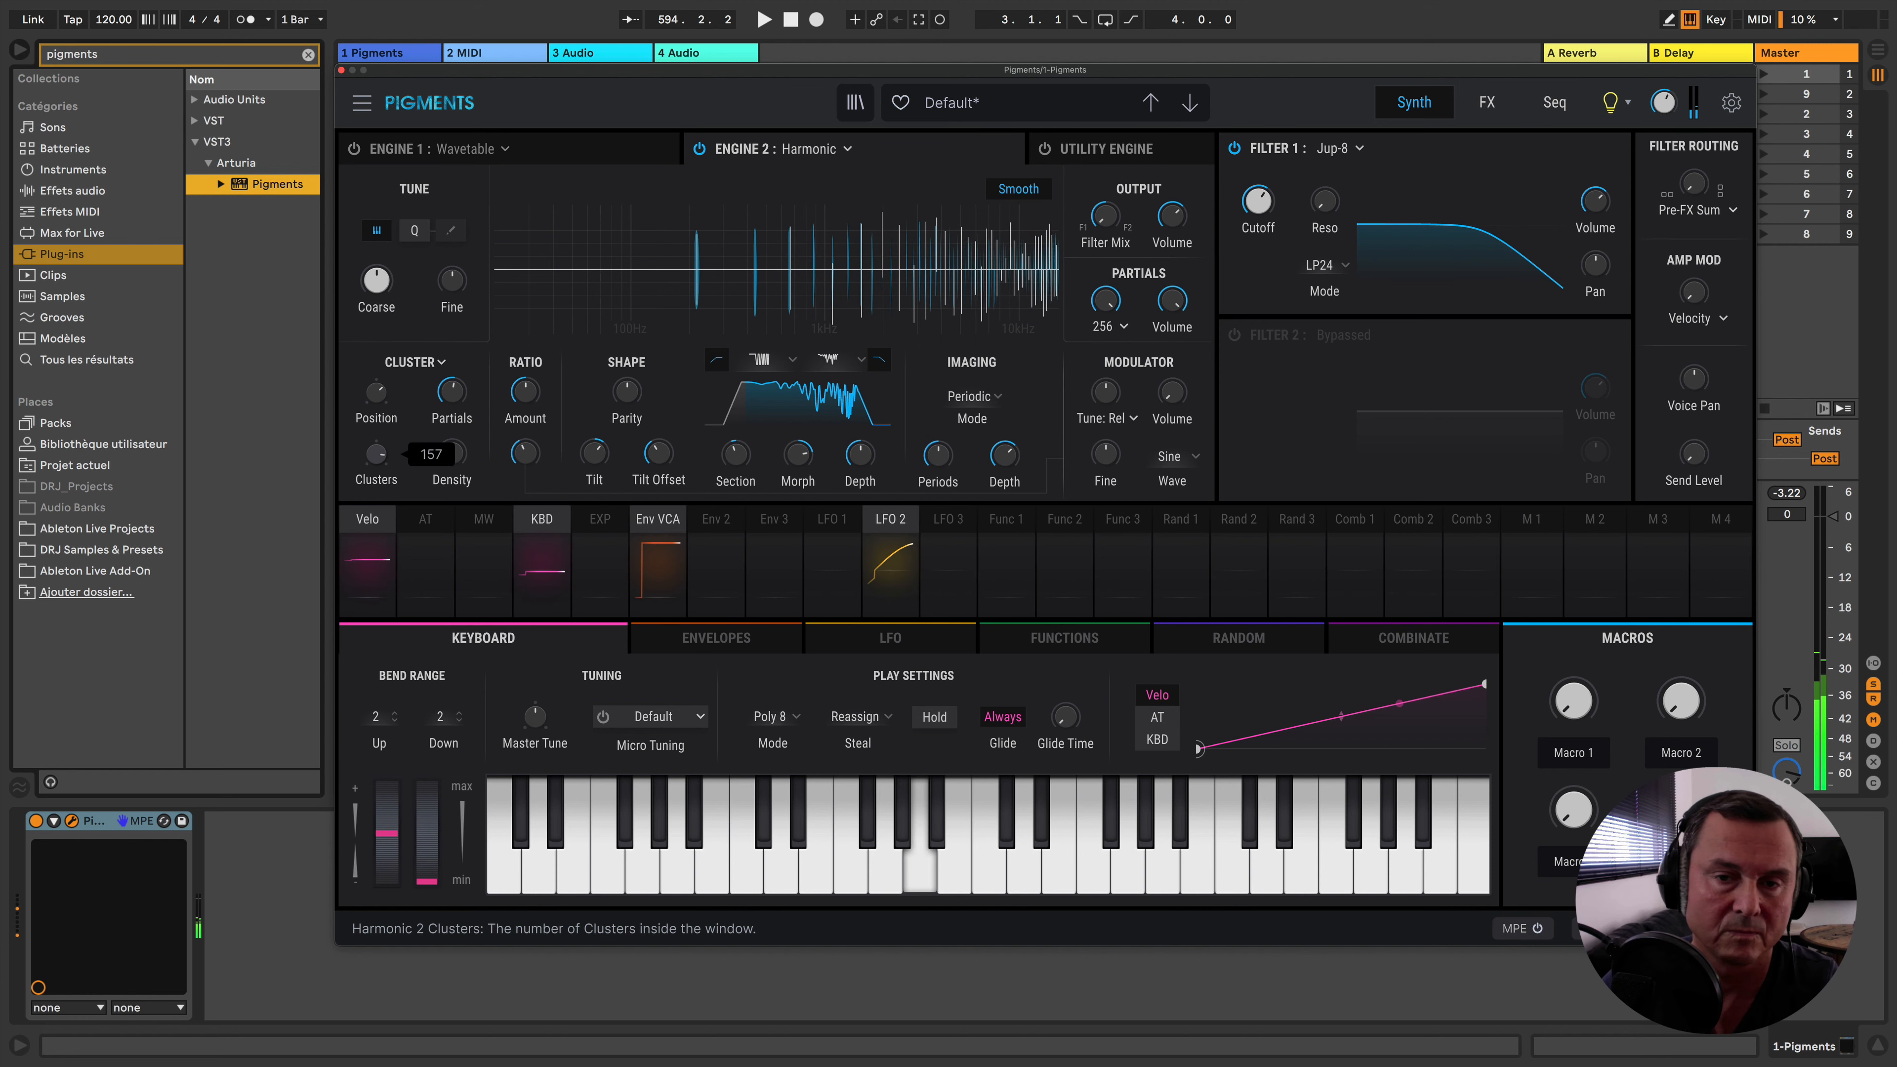
pyautogui.moveTo(375, 390); pyautogui.dragTo(381, 450)
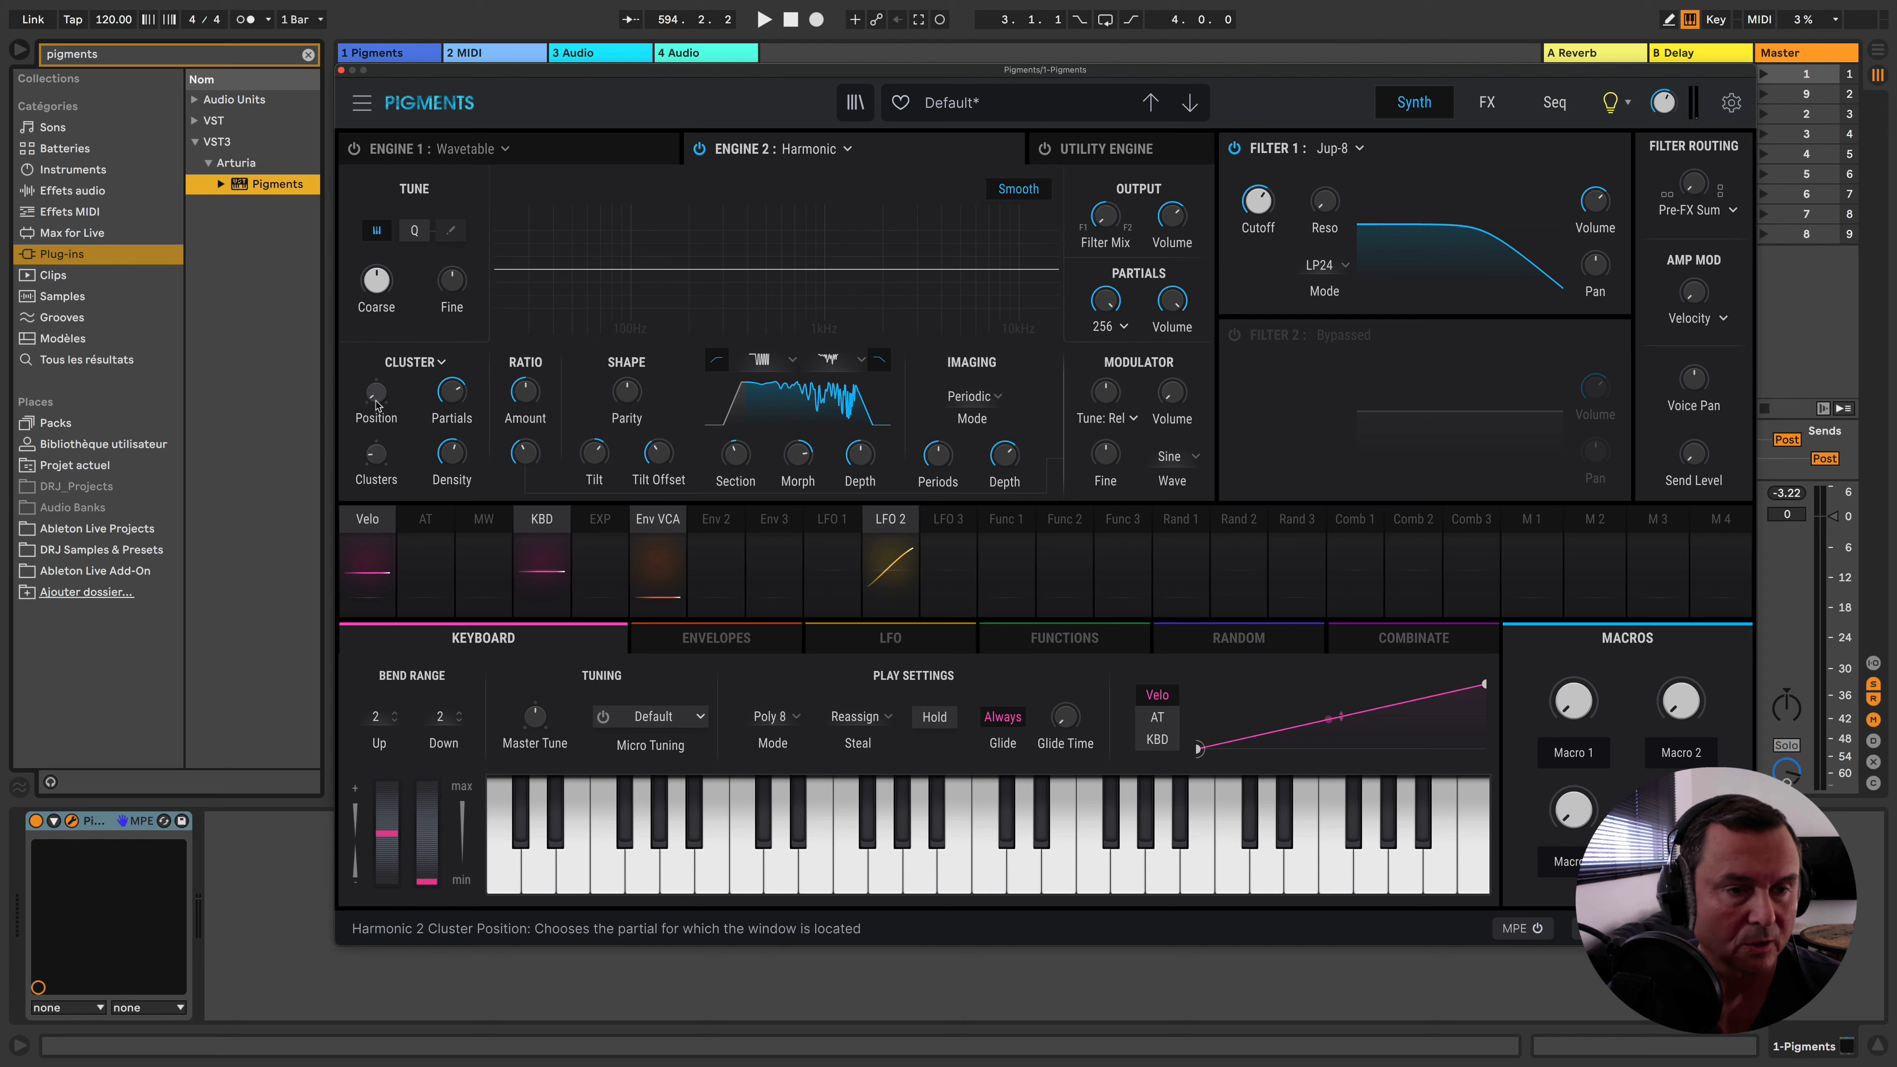
# Readjust the cluster Position, Clusters and Density while listening, and set Partials to about 8.52
pyautogui.moveTo(375, 402); pyautogui.dragTo(376, 373)
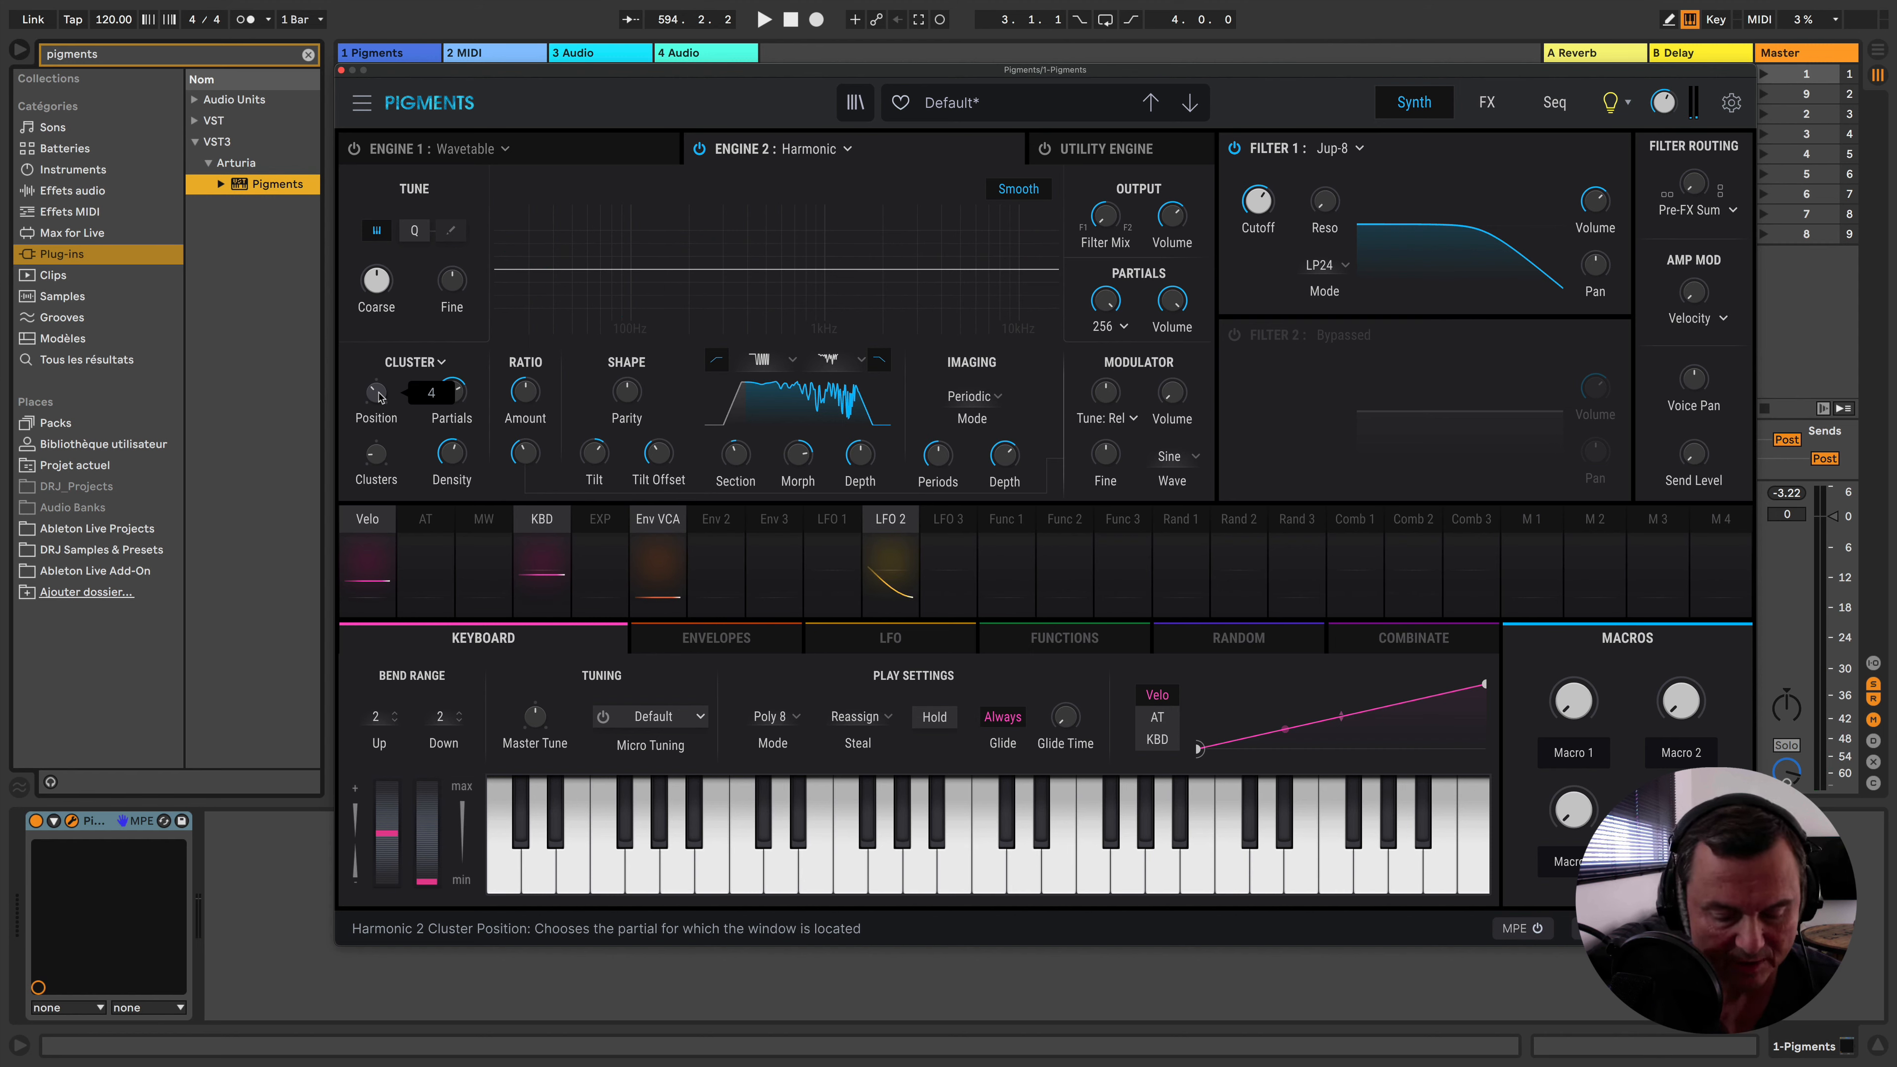
pyautogui.moveTo(378, 393); pyautogui.dragTo(379, 397)
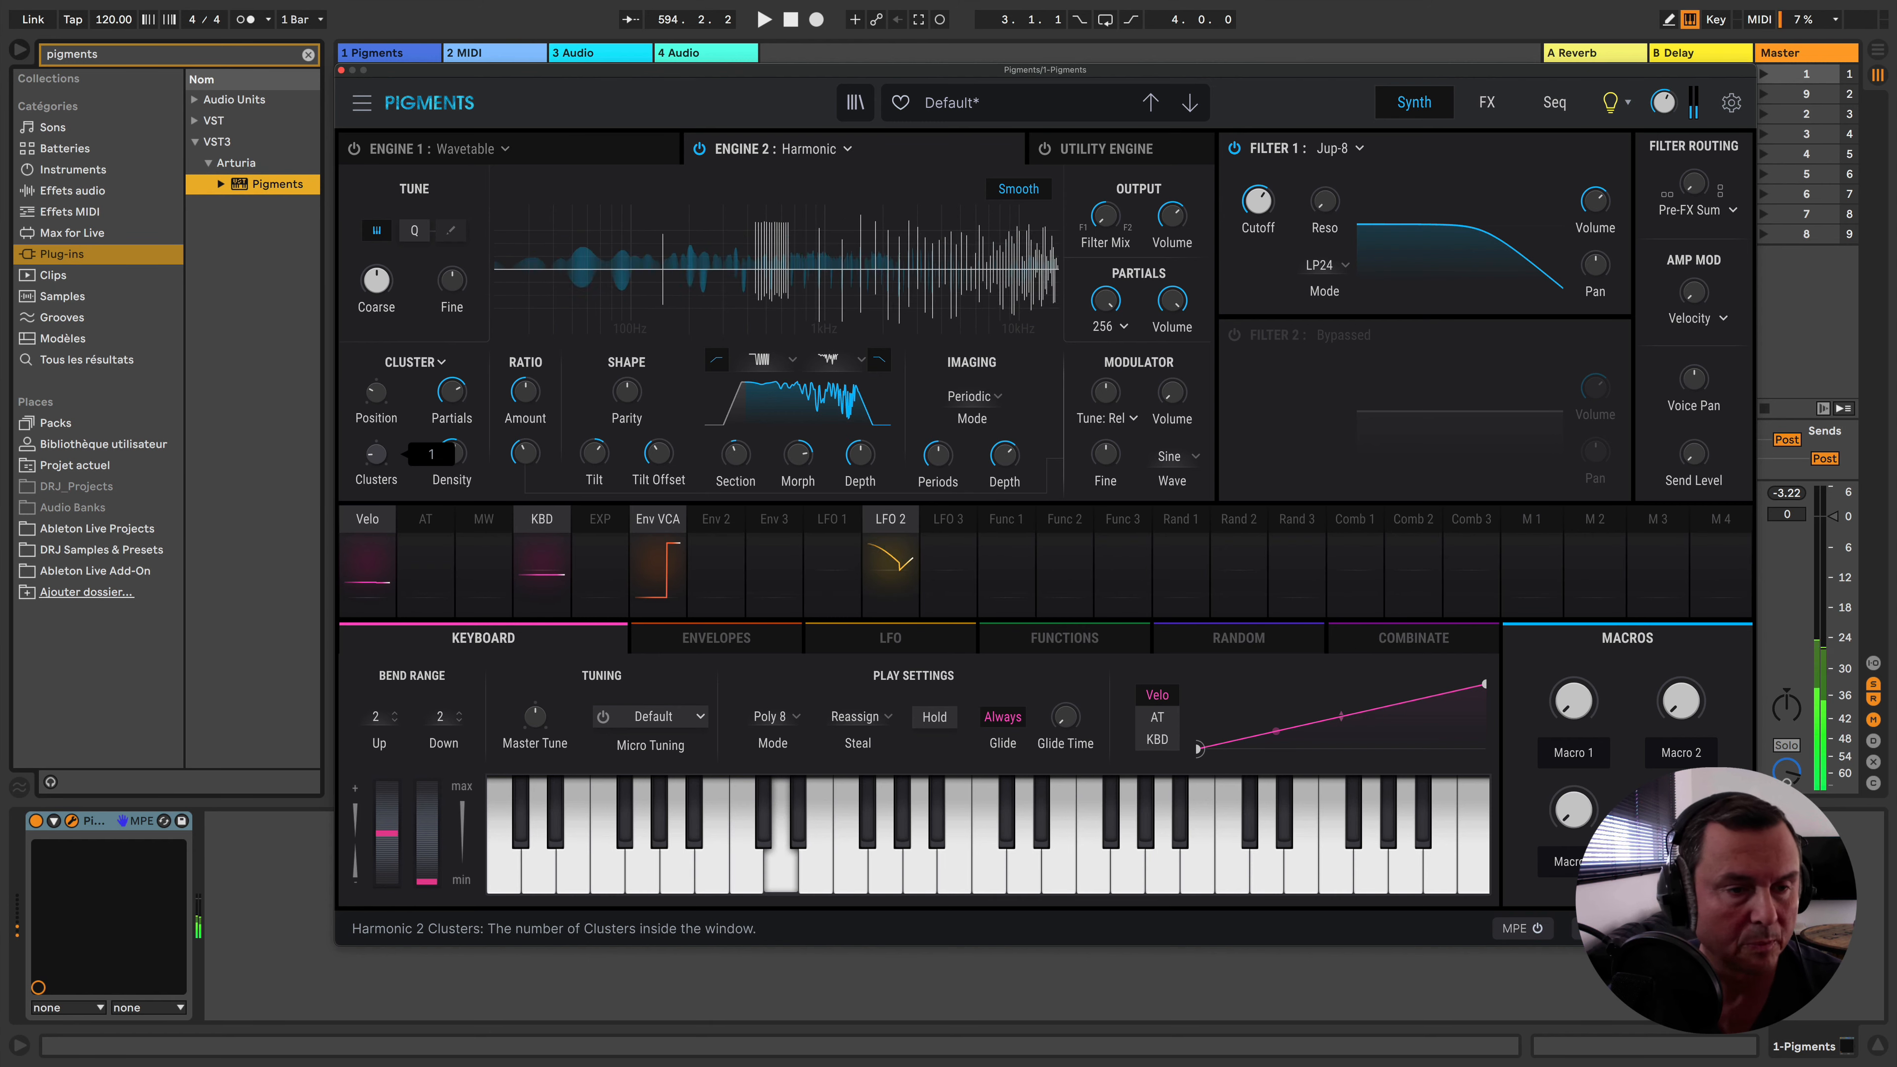
pyautogui.moveTo(380, 464); pyautogui.dragTo(381, 461)
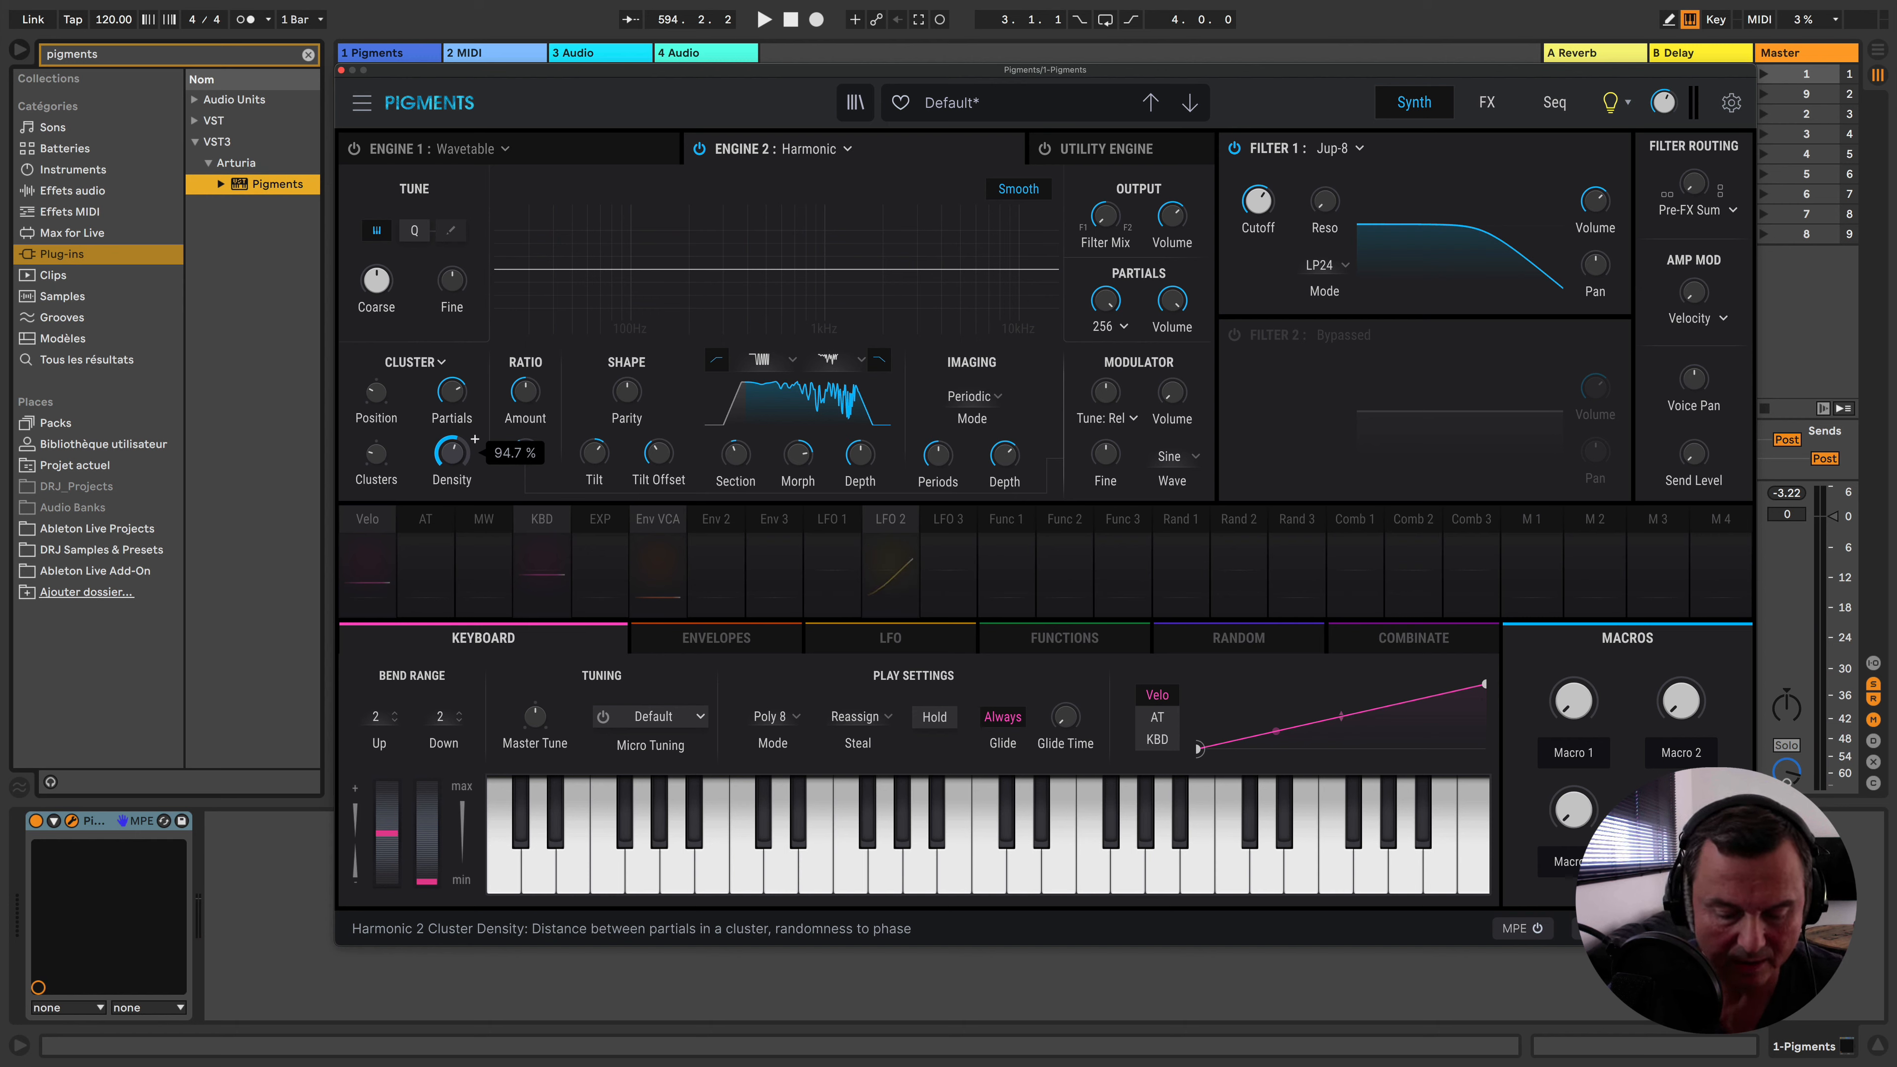
pyautogui.moveTo(452, 453)
pyautogui.mouseDown()
pyautogui.moveTo(453, 490)
pyautogui.moveTo(458, 459)
pyautogui.mouseUp()
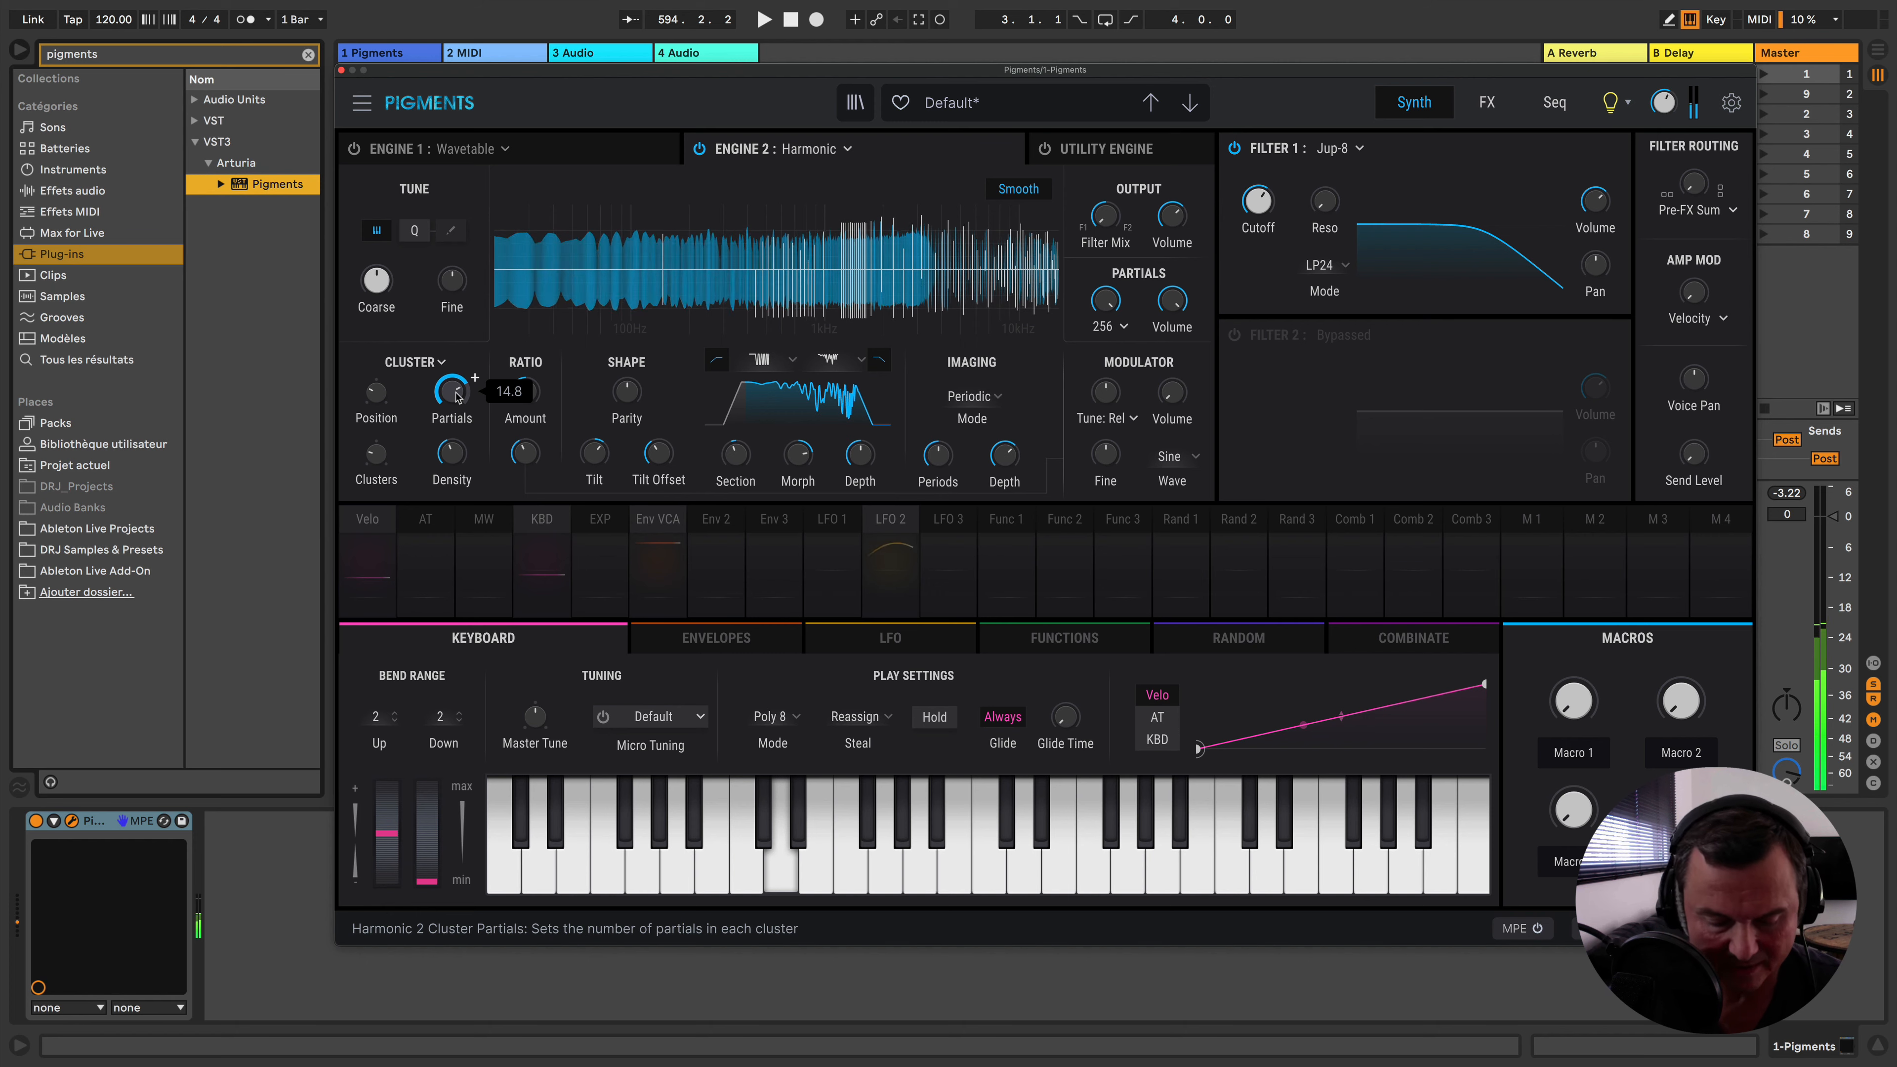
pyautogui.moveTo(475, 378); pyautogui.dragTo(462, 394)
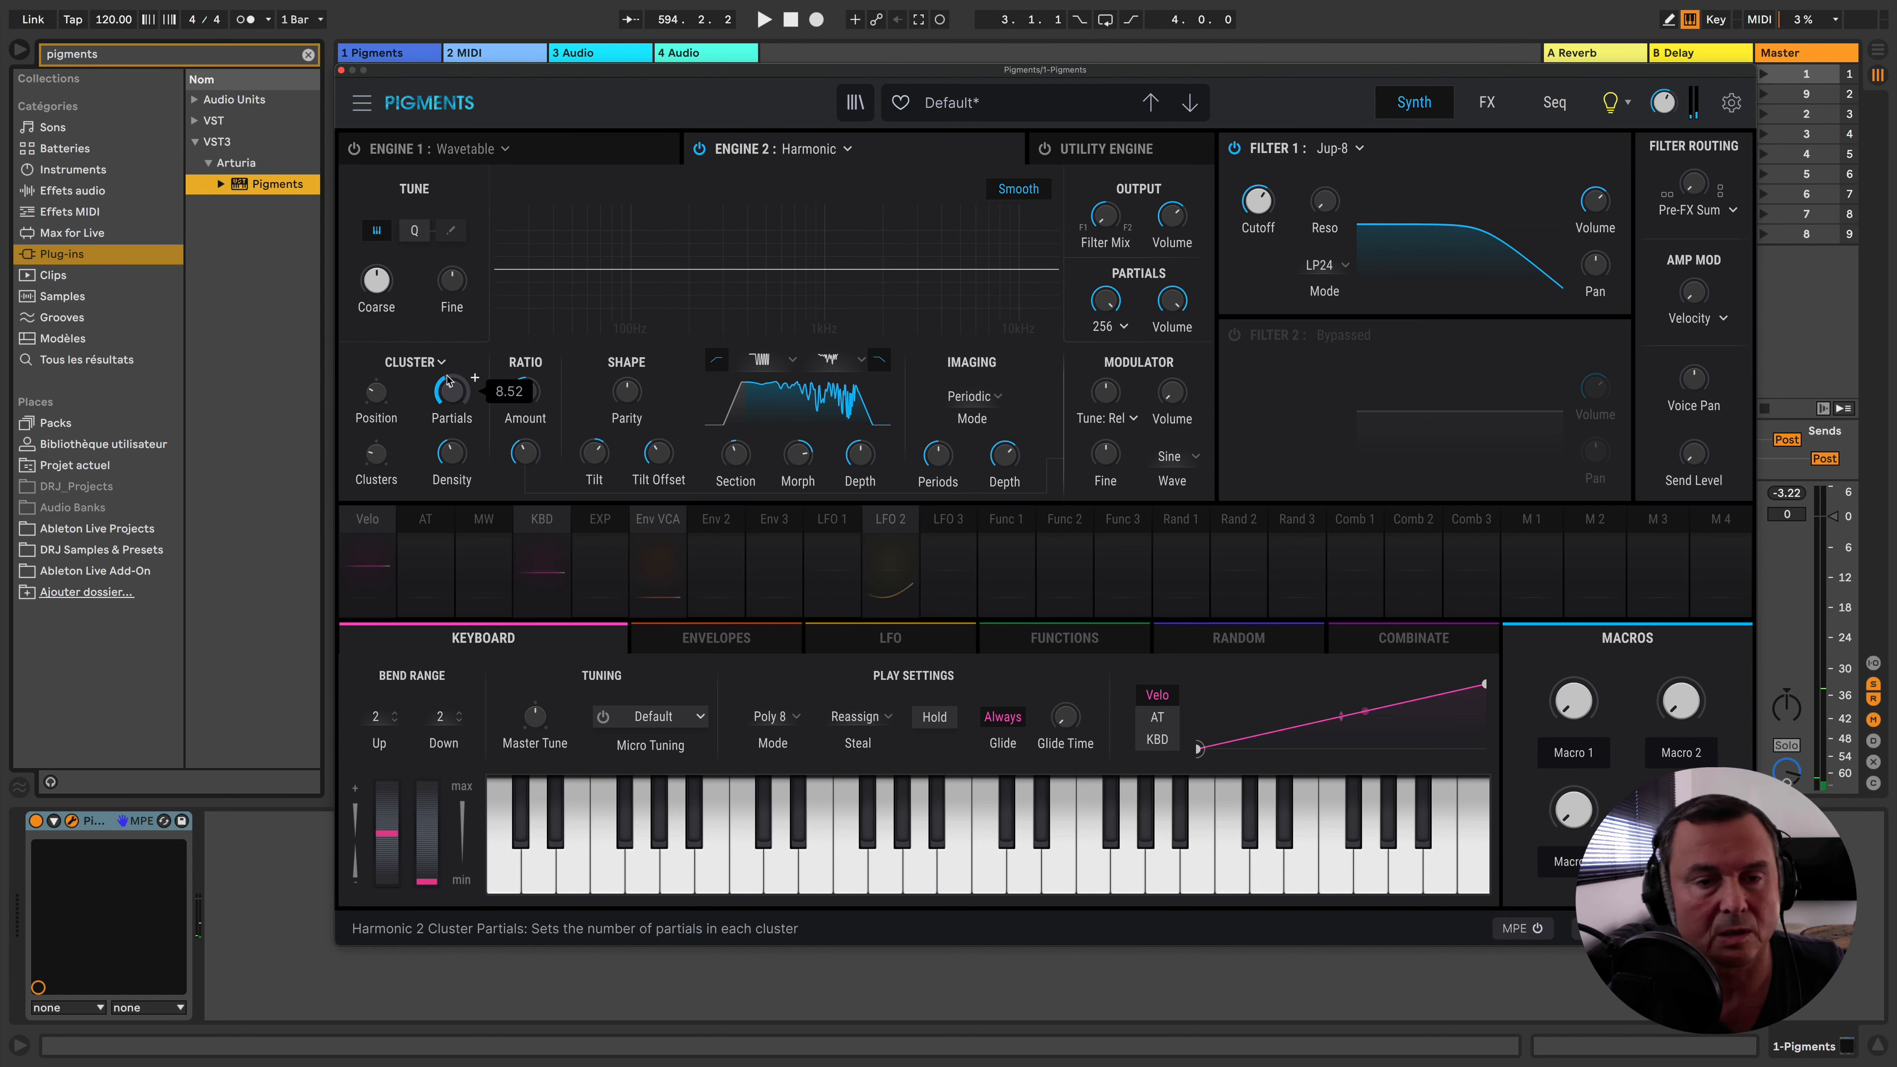
# Switch Engine 2's partial modulation mode to Shepard, and vary its Position and Win Size while listening
pyautogui.click(420, 363)
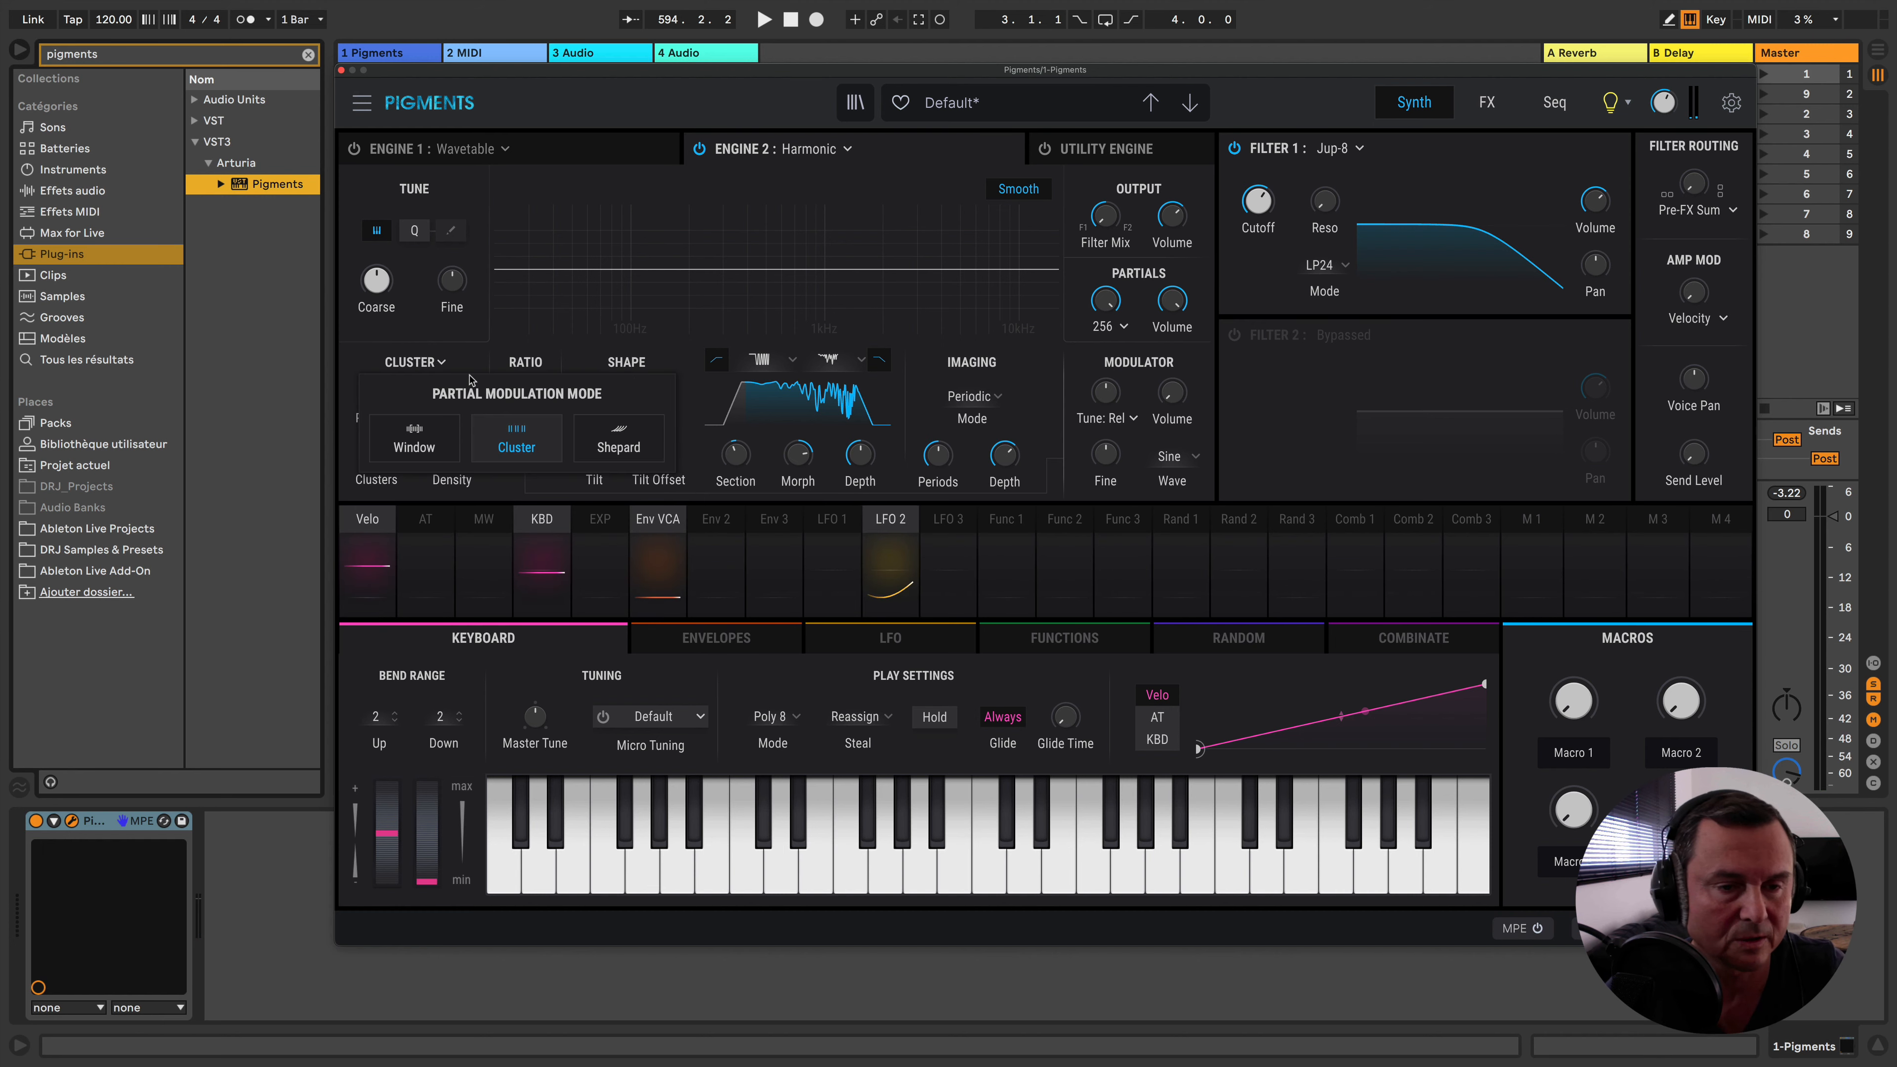
pyautogui.click(610, 441)
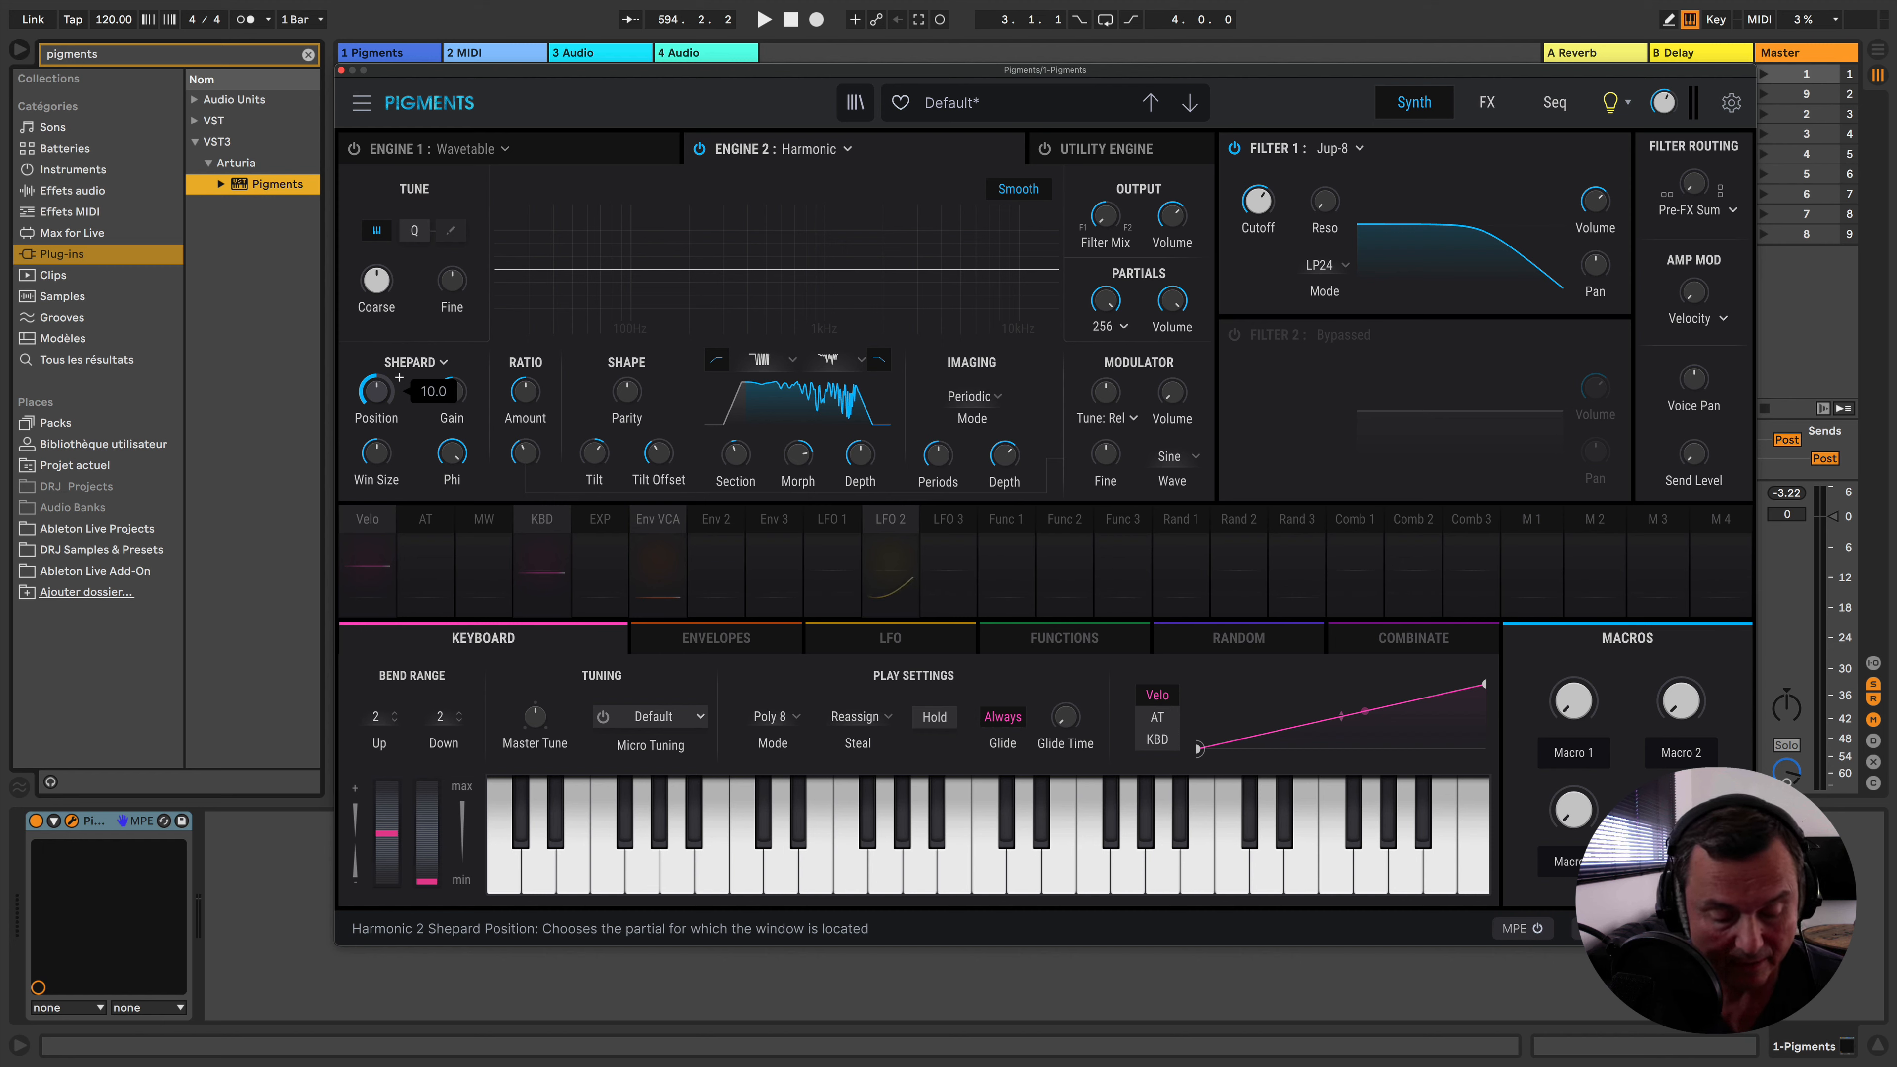
pyautogui.moveTo(377, 391)
pyautogui.mouseDown()
pyautogui.moveTo(377, 361)
pyautogui.moveTo(376, 379)
pyautogui.moveTo(399, 377)
pyautogui.mouseUp()
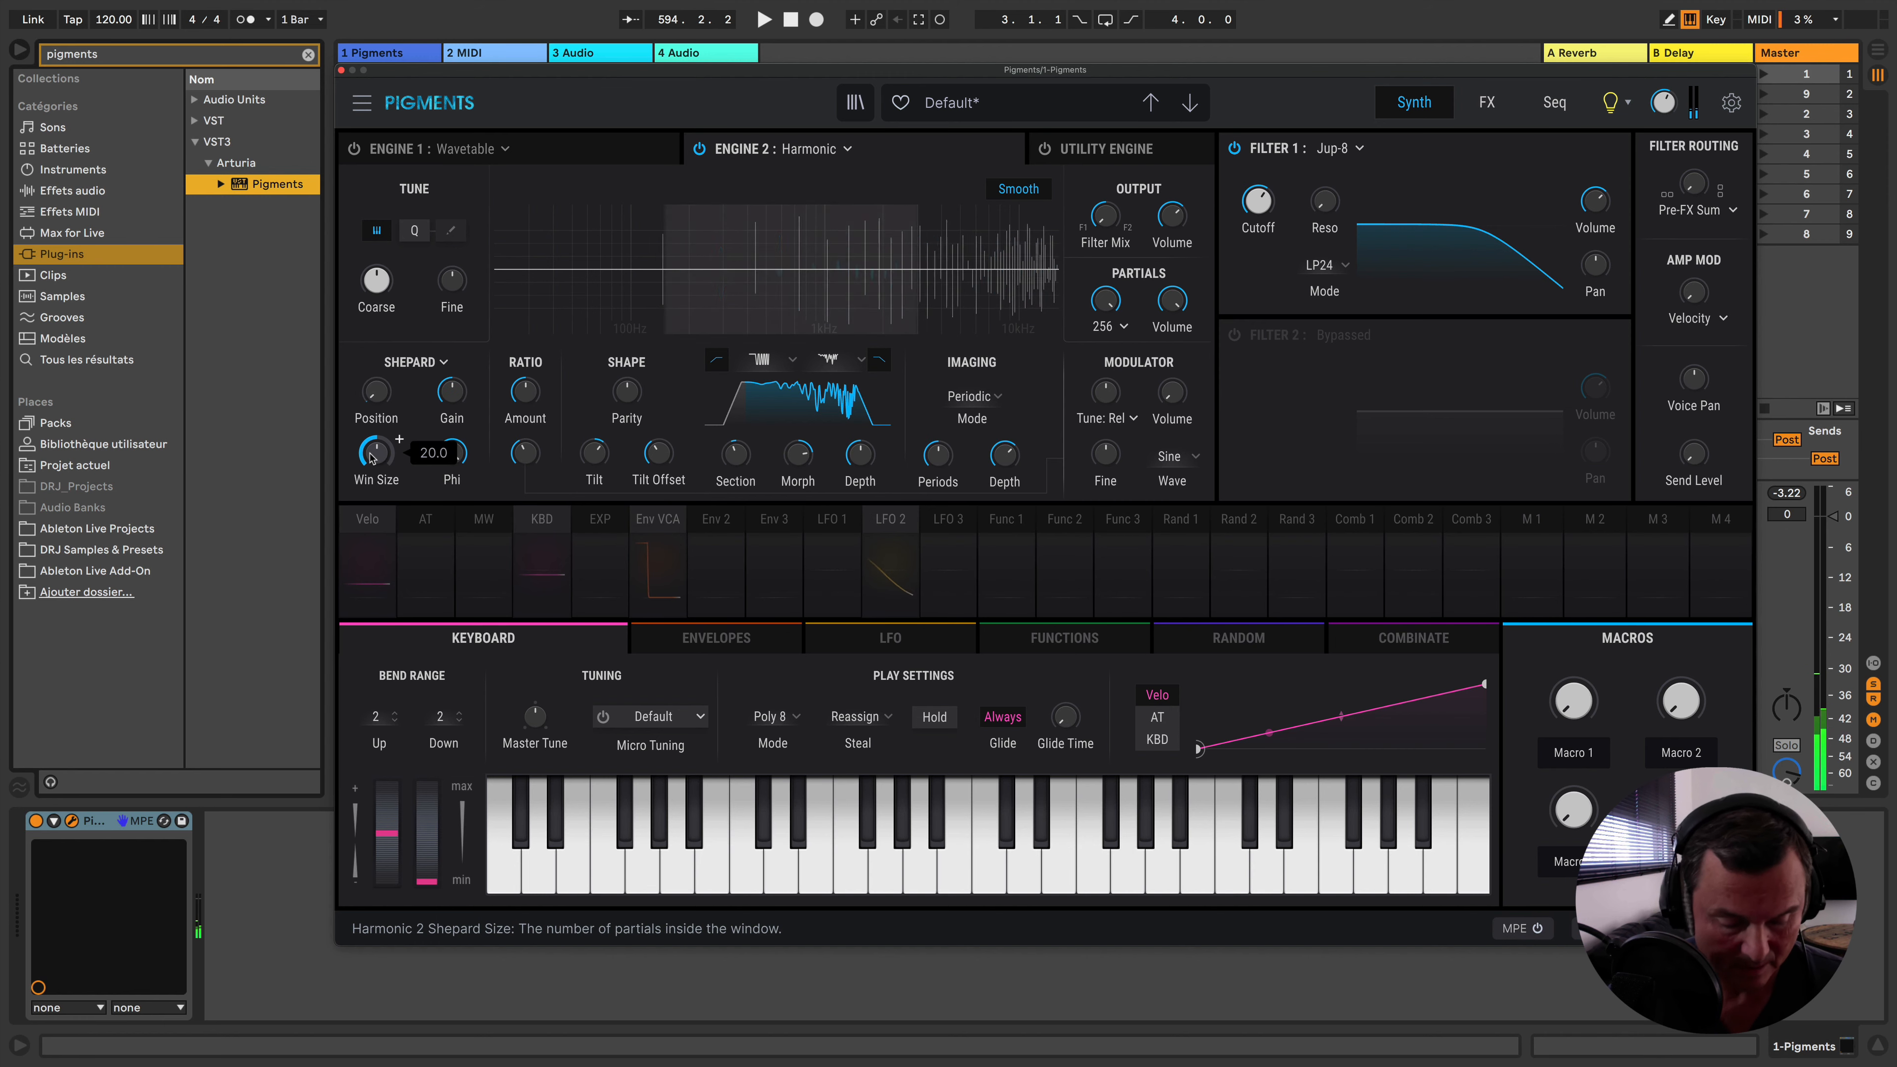
pyautogui.moveTo(371, 458); pyautogui.dragTo(371, 490)
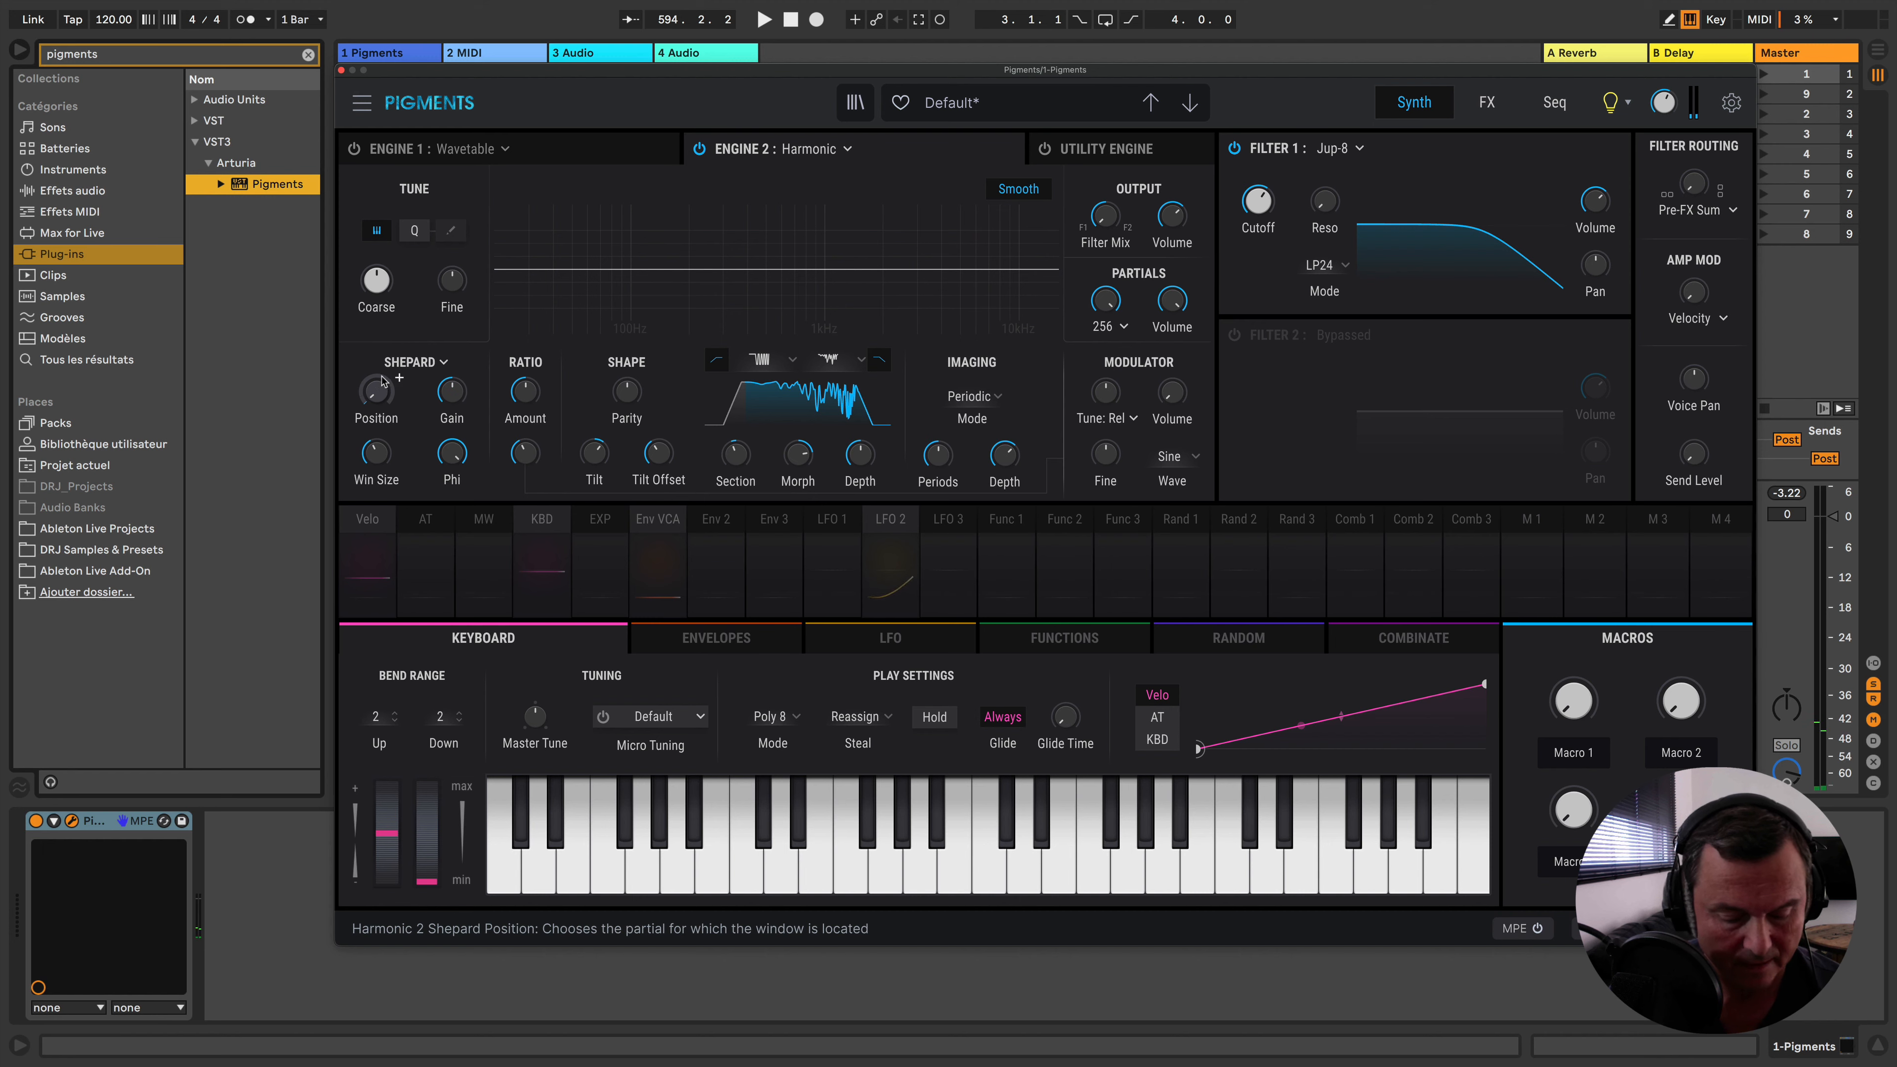
# Raise the Shepard window Gain, and try the Phi control while listening
pyautogui.moveTo(452, 394)
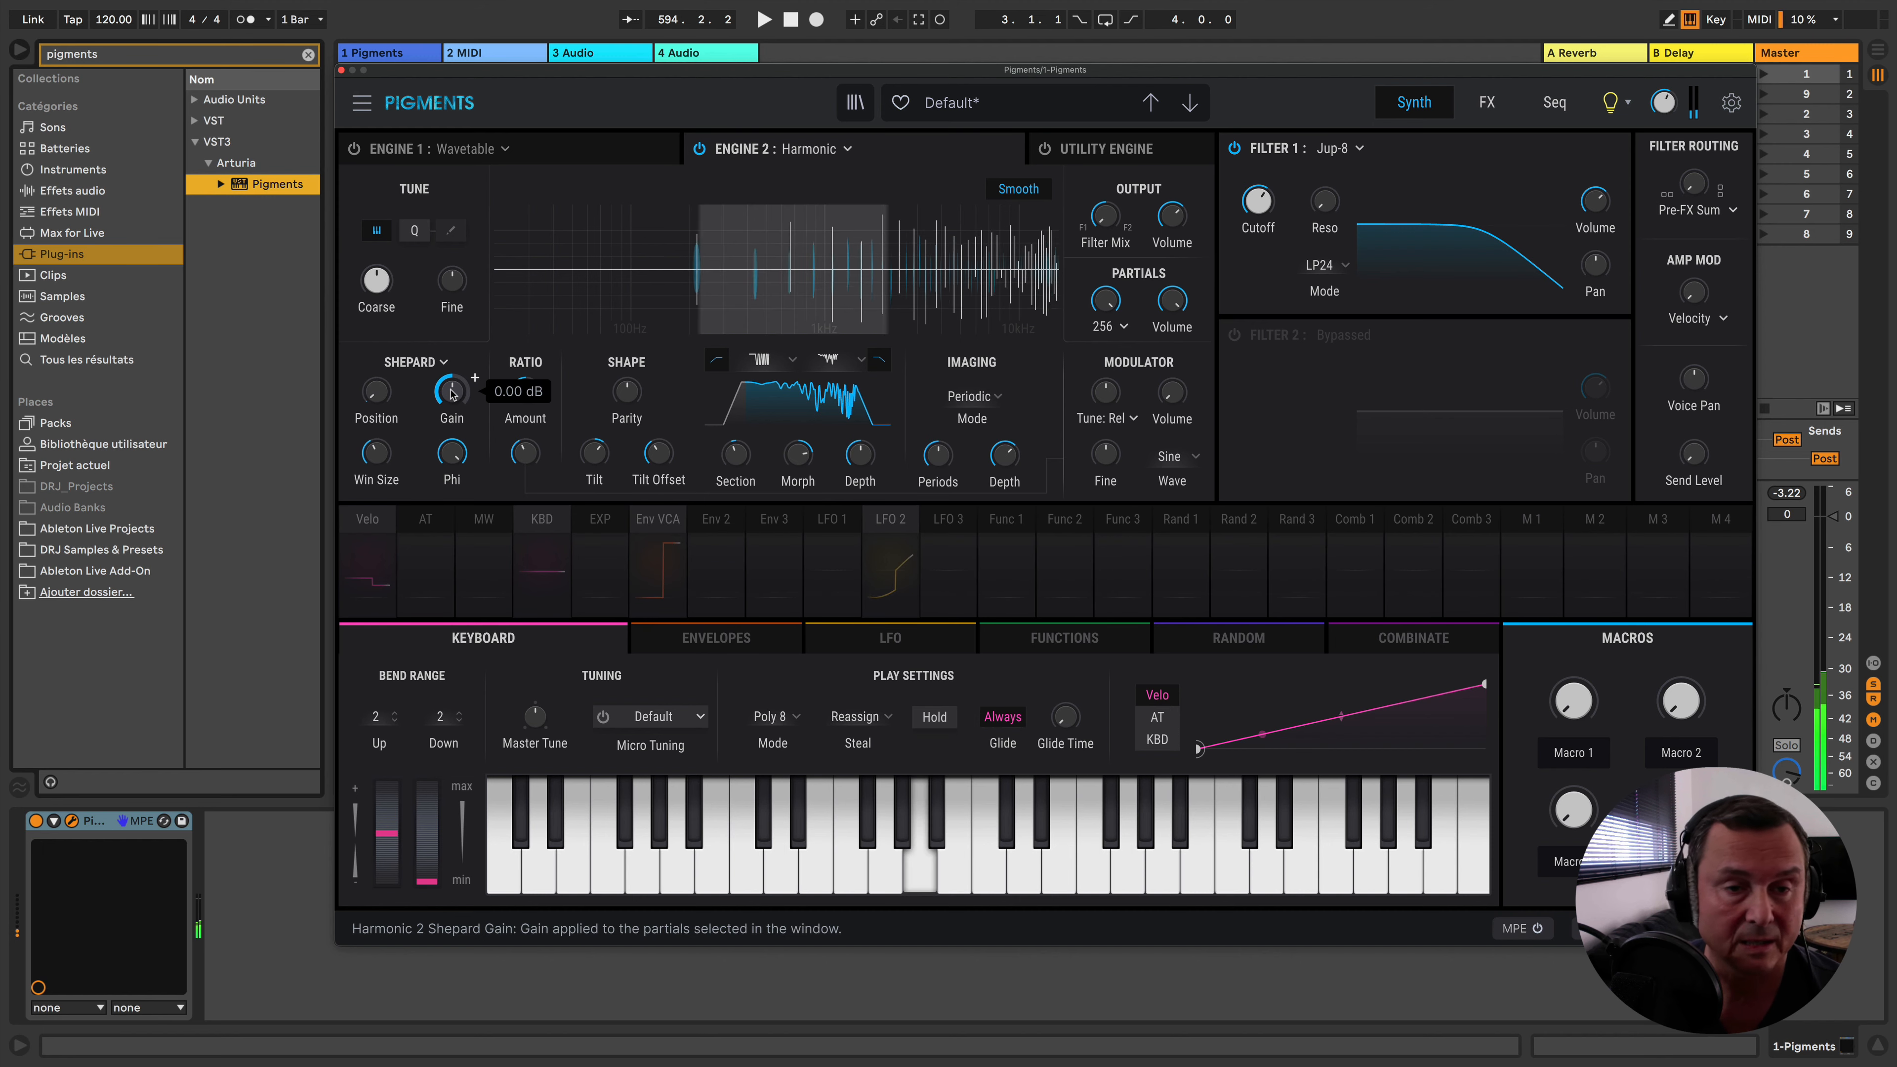
pyautogui.moveTo(452, 394)
pyautogui.mouseDown()
pyautogui.moveTo(452, 478)
pyautogui.moveTo(452, 359)
pyautogui.mouseUp()
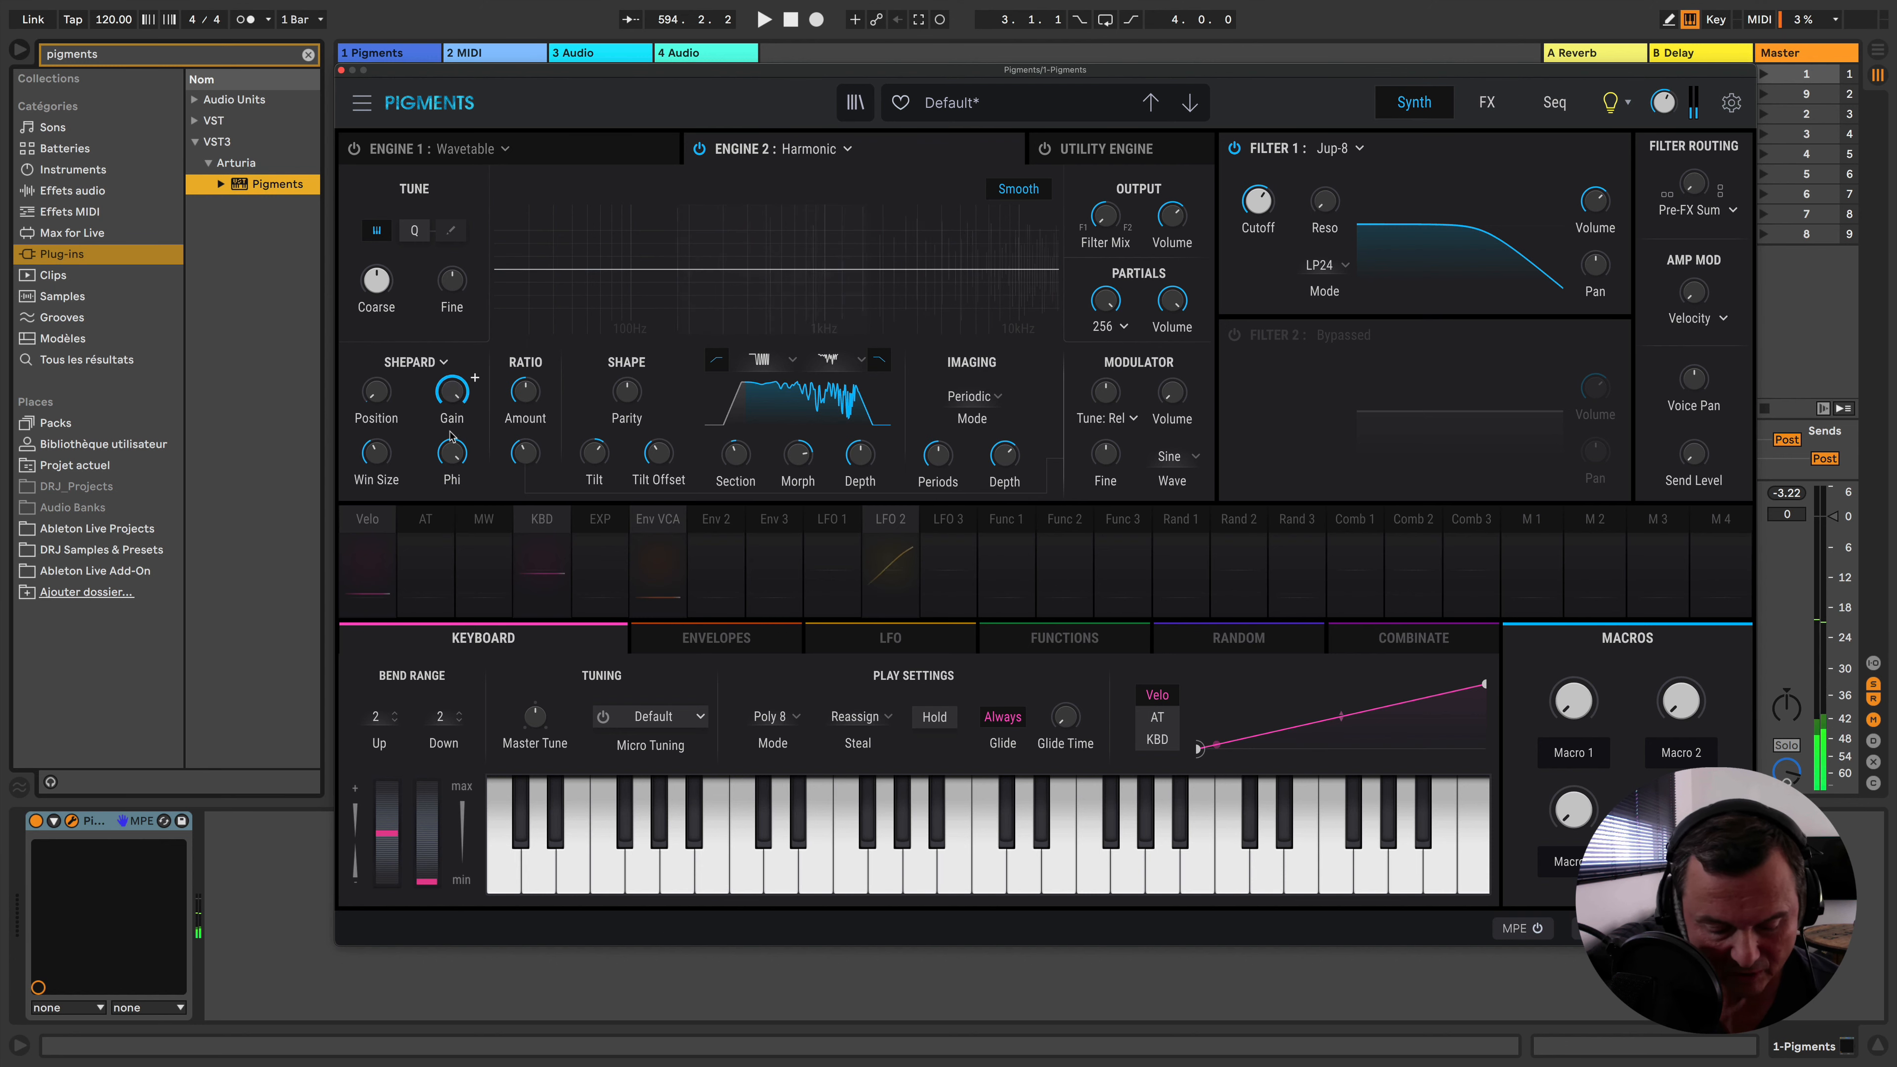
pyautogui.moveTo(450, 437)
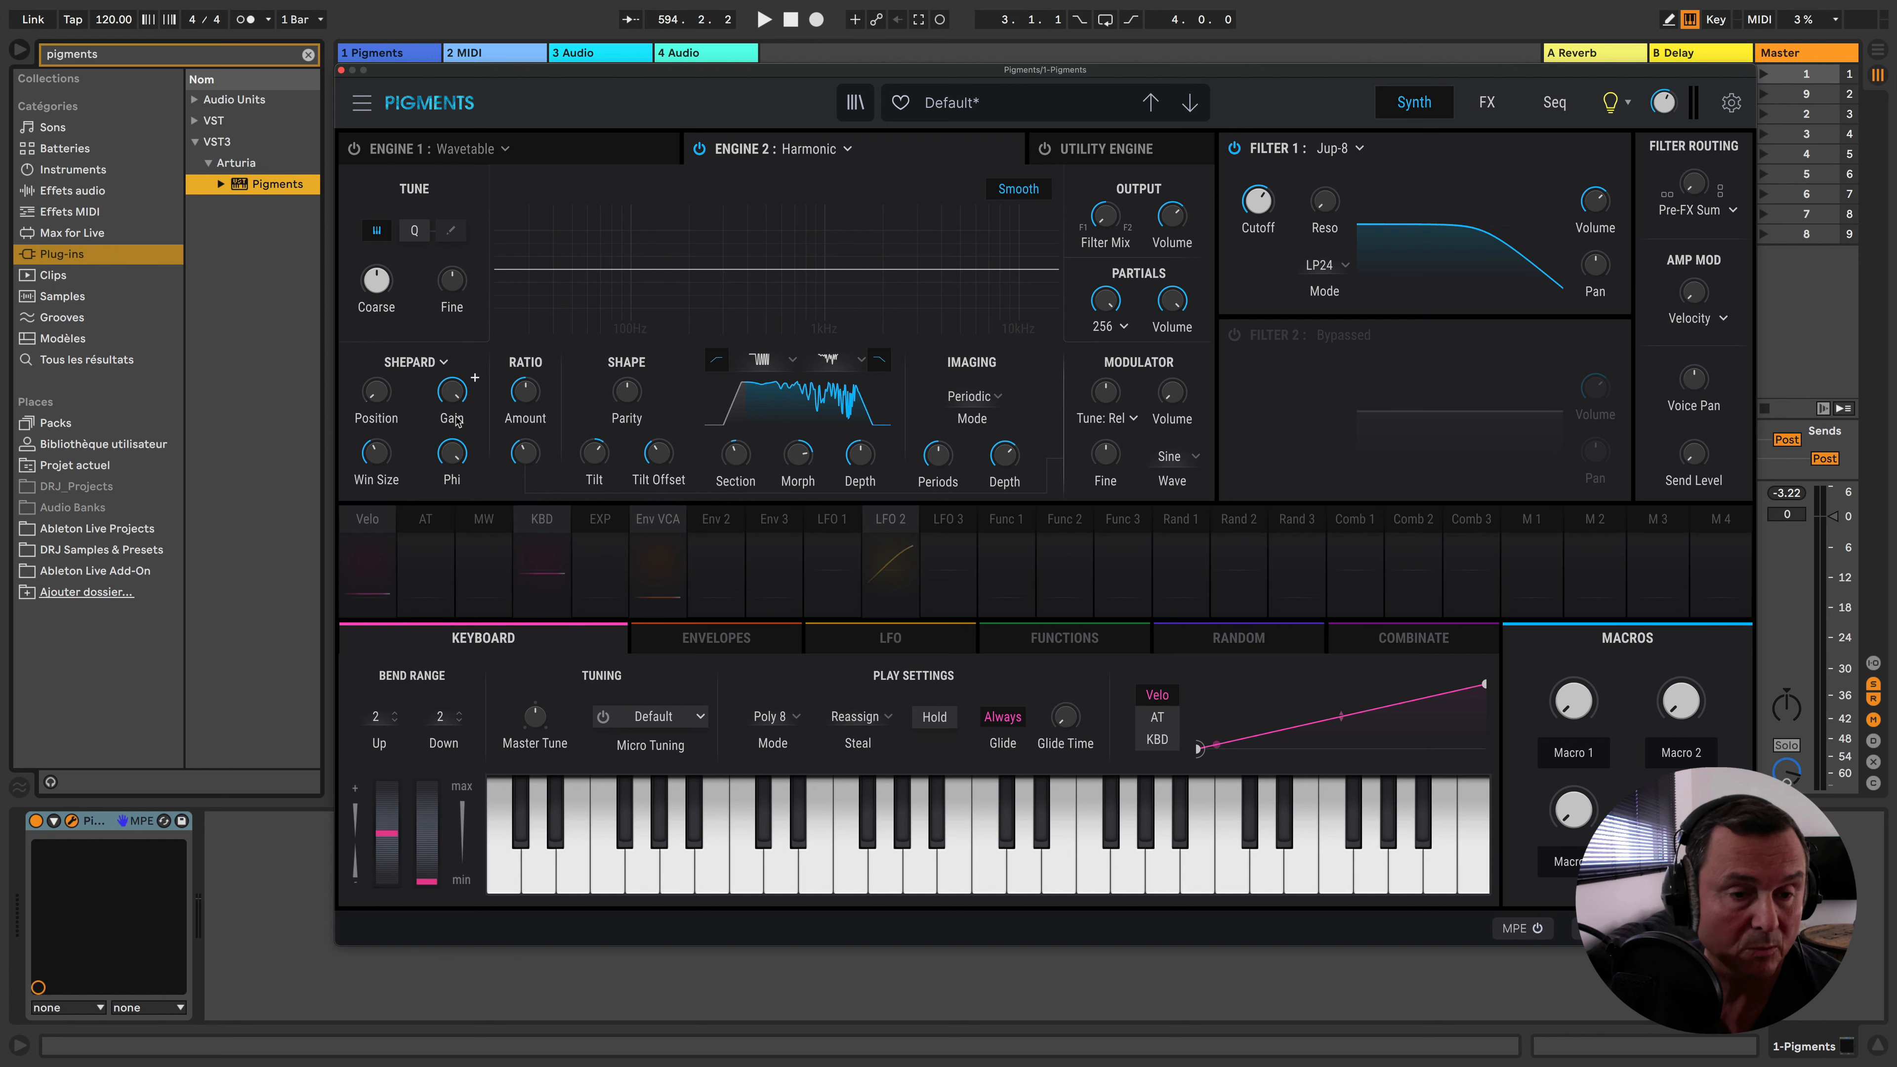
pyautogui.moveTo(452, 452)
pyautogui.mouseDown()
pyautogui.moveTo(452, 567)
pyautogui.moveTo(451, 453)
pyautogui.mouseUp()
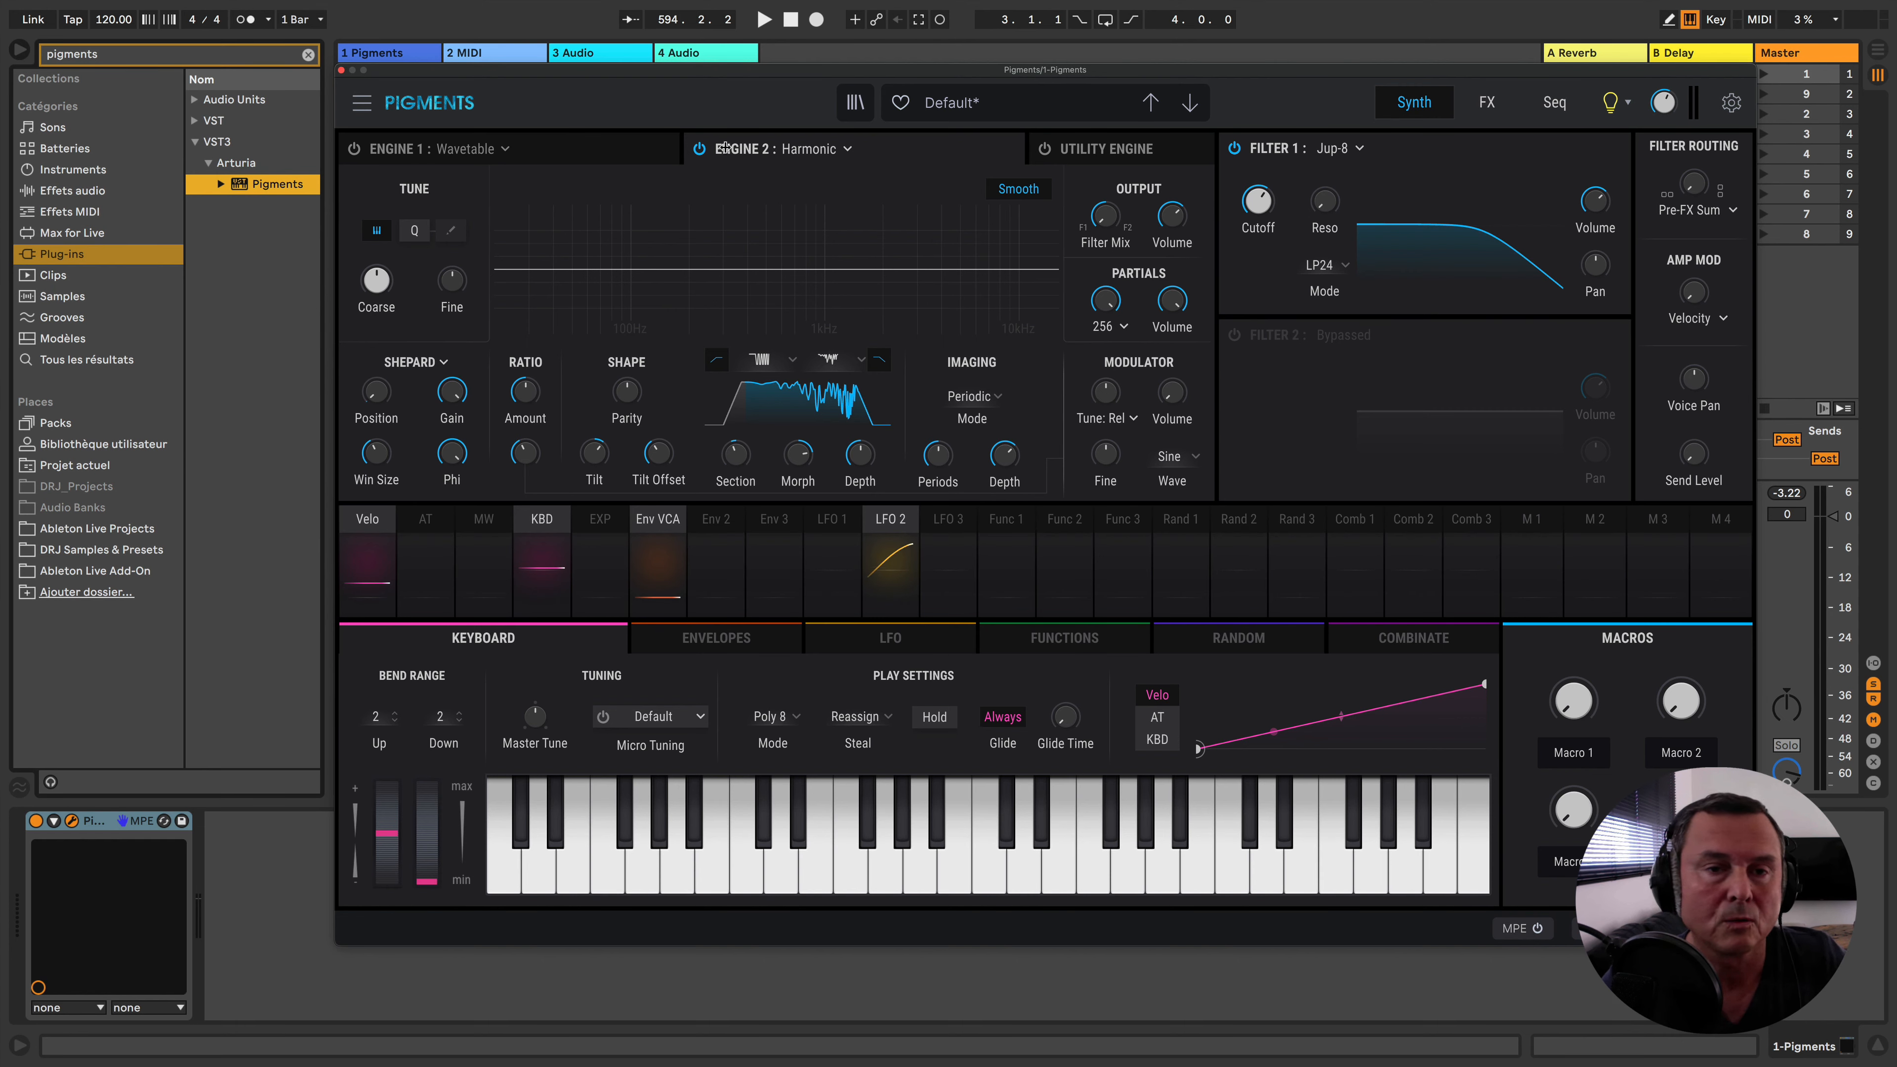
# Deactivate Engine 2, and activate and display the Utility Engine
pyautogui.click(699, 149)
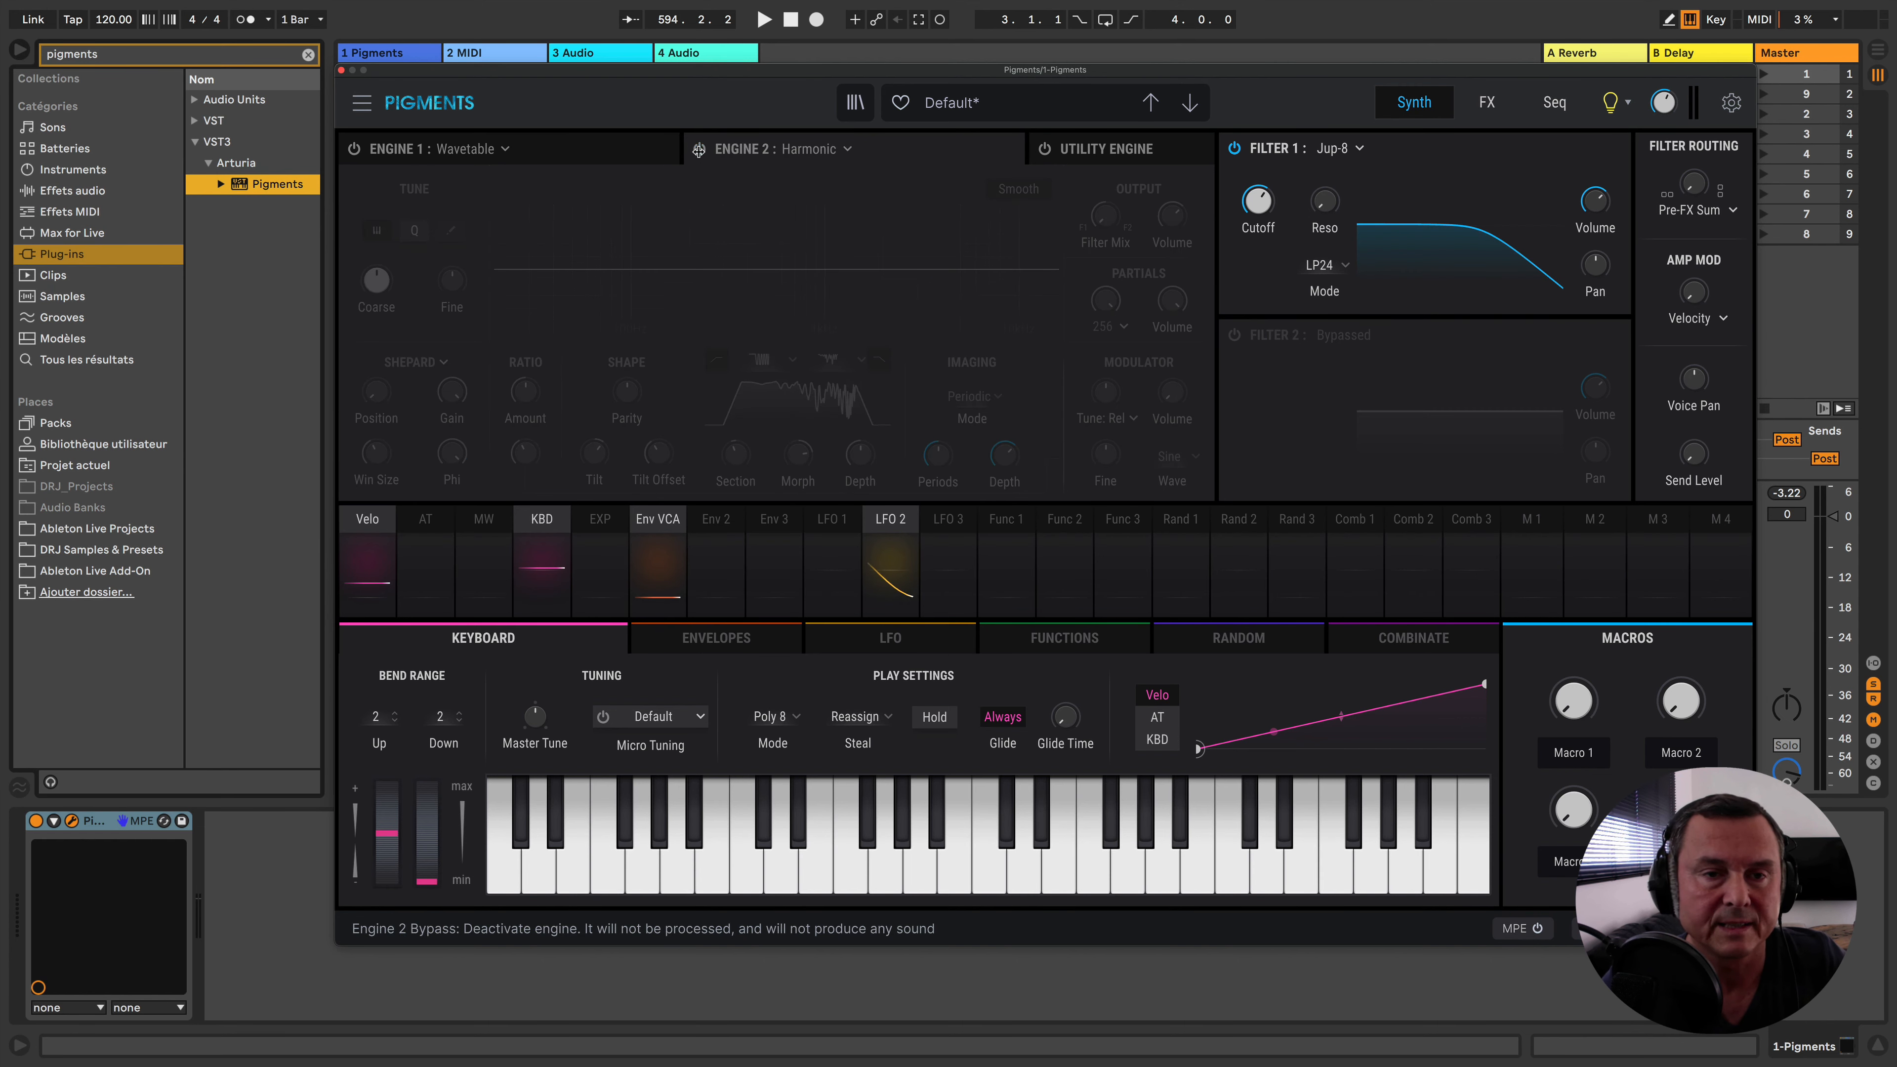
pyautogui.click(1043, 148)
pyautogui.click(1091, 153)
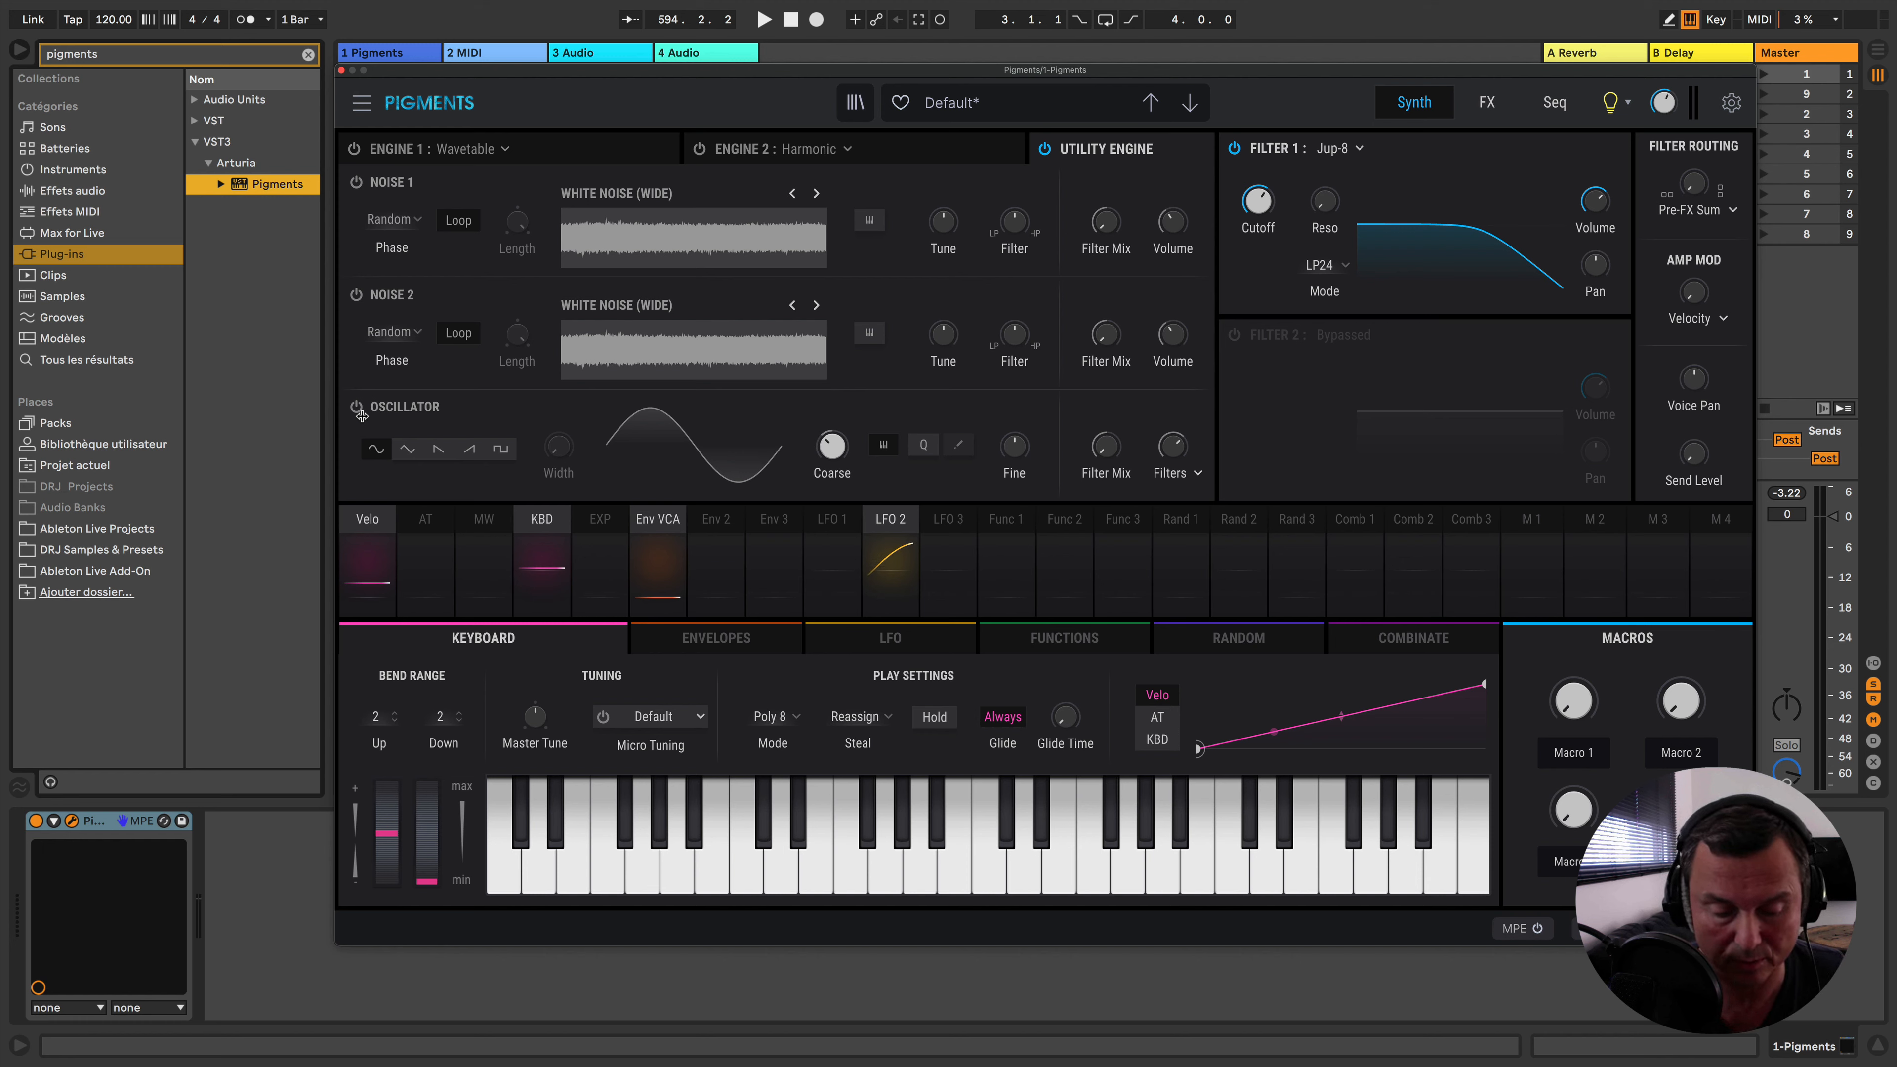
# Turn on Noise 1 in the Utility Engine, and load the After the Fire sample from the Atmos category
pyautogui.click(357, 182)
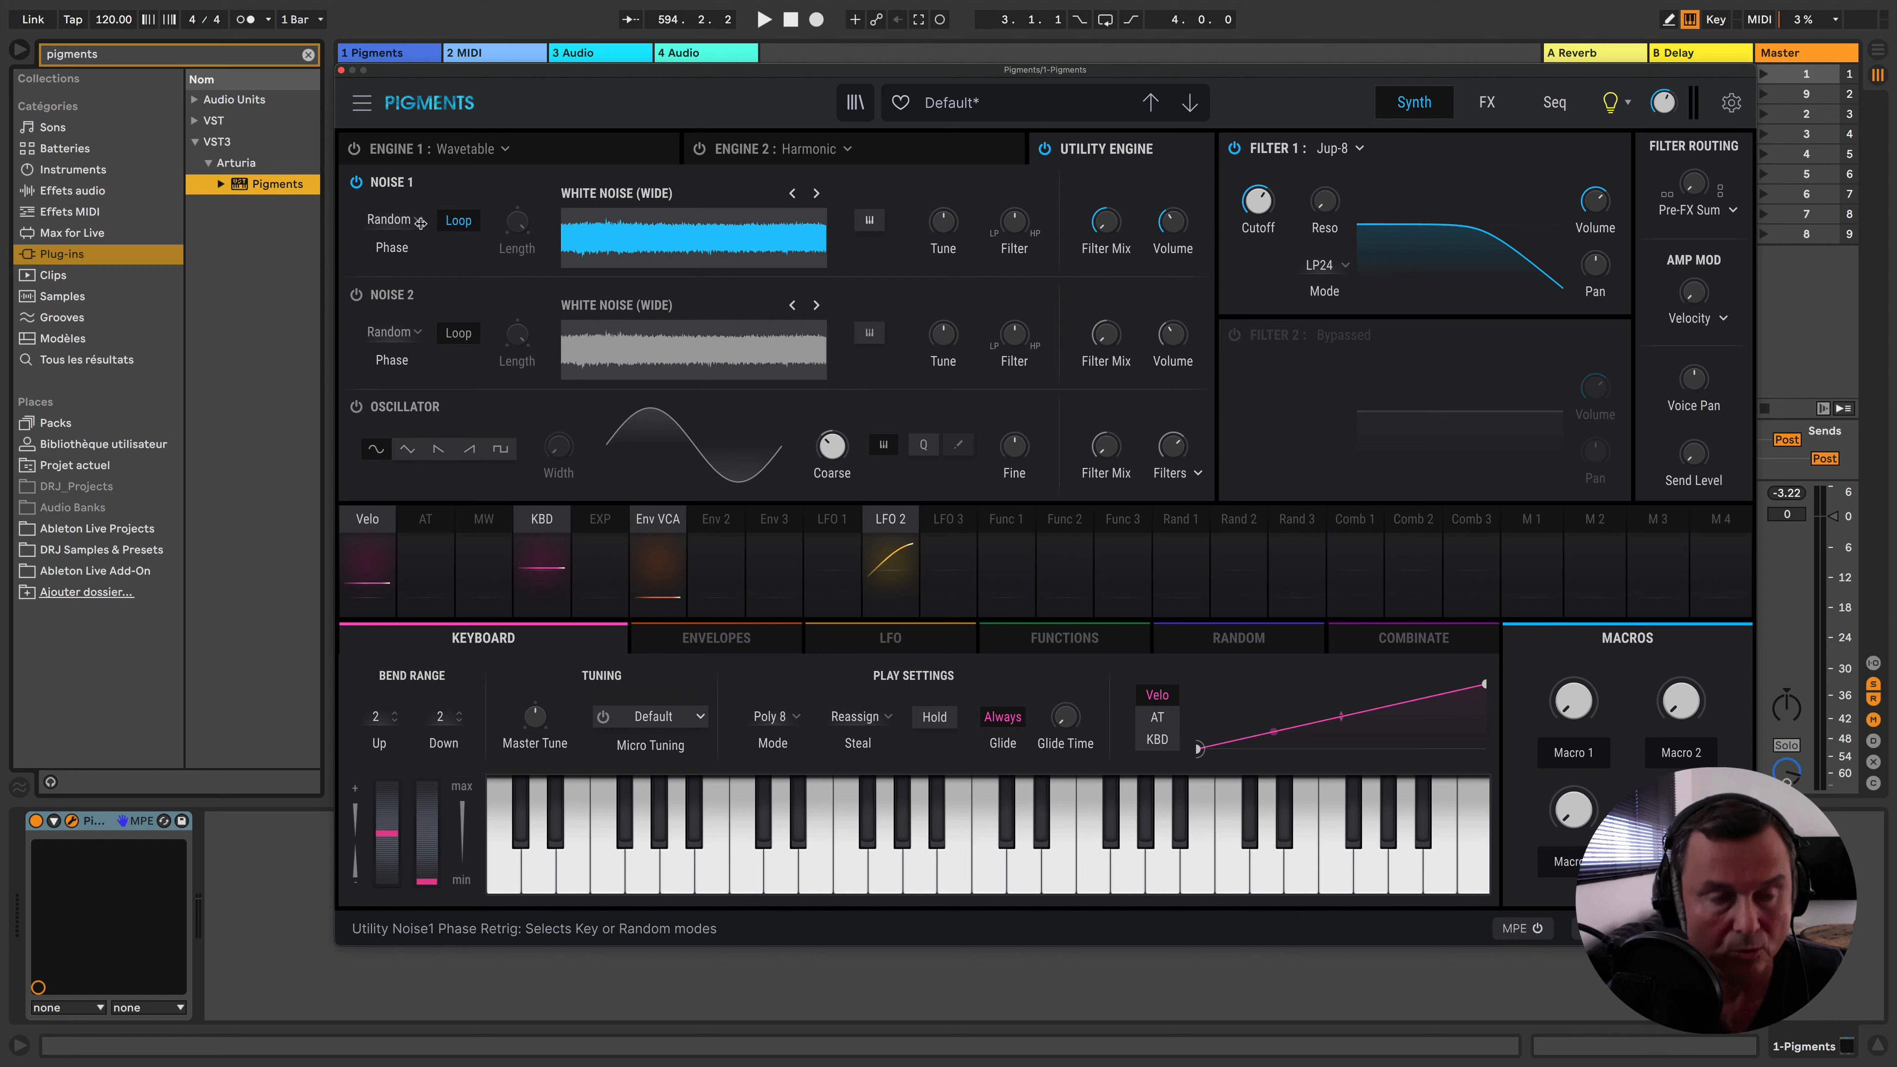
pyautogui.click(634, 195)
pyautogui.click(614, 229)
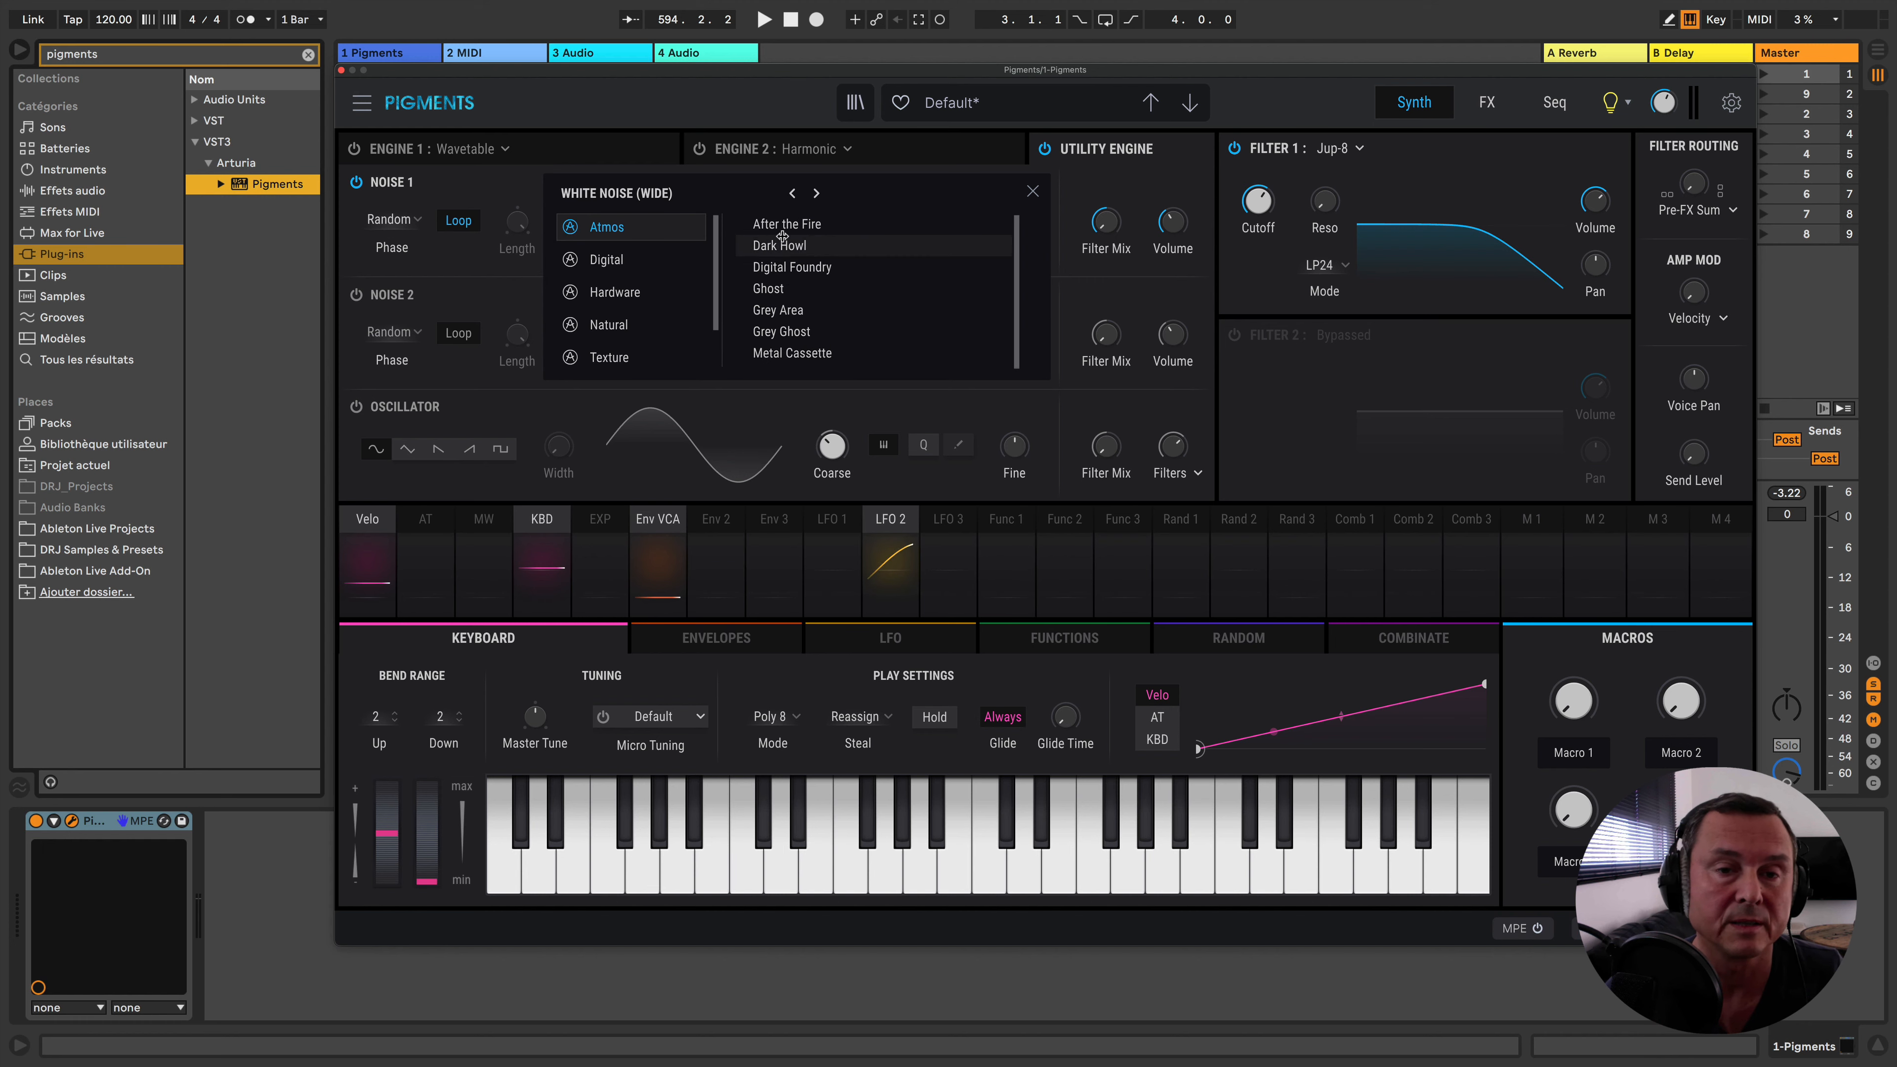
pyautogui.click(783, 225)
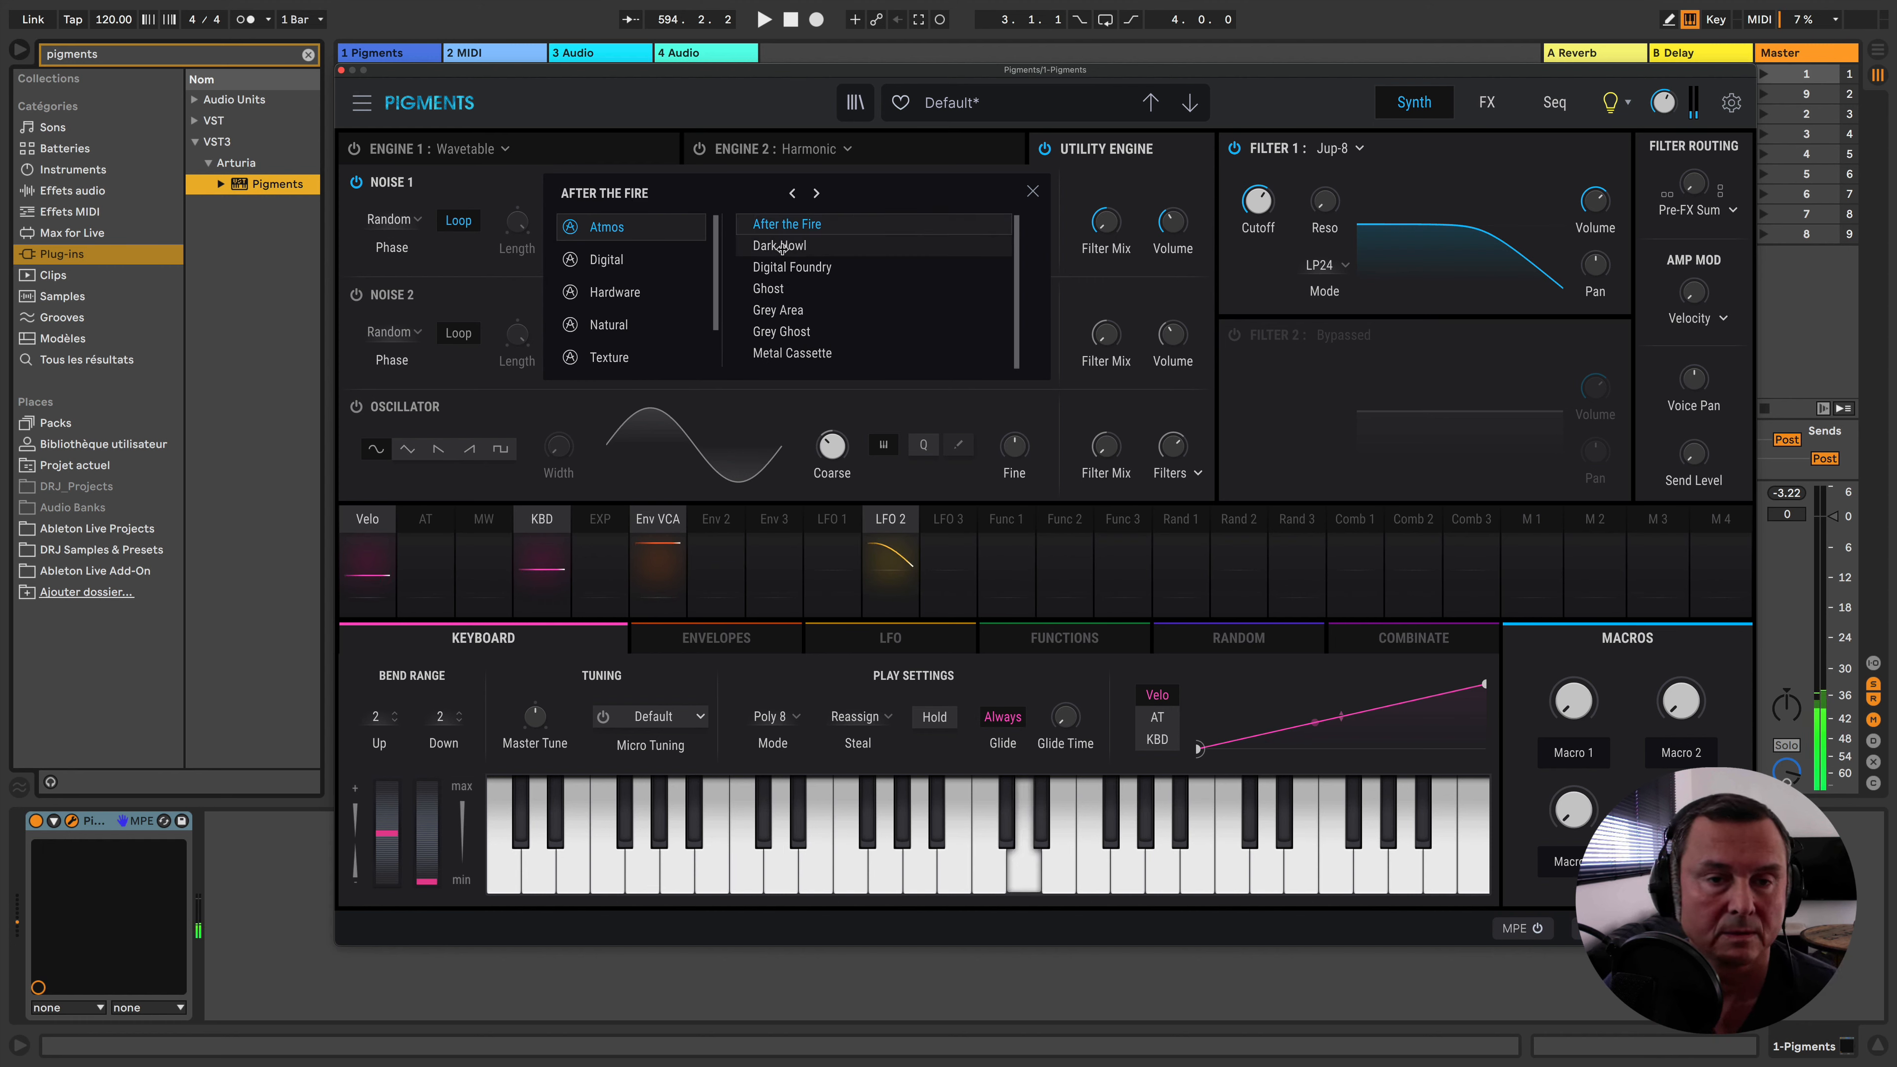
# Audition Noise 1's Atmos samples Dark Howl, Digital Foundry, Ghost, Grey Area, Grey Ghost and Metal Cassette
pyautogui.click(782, 248)
pyautogui.click(780, 269)
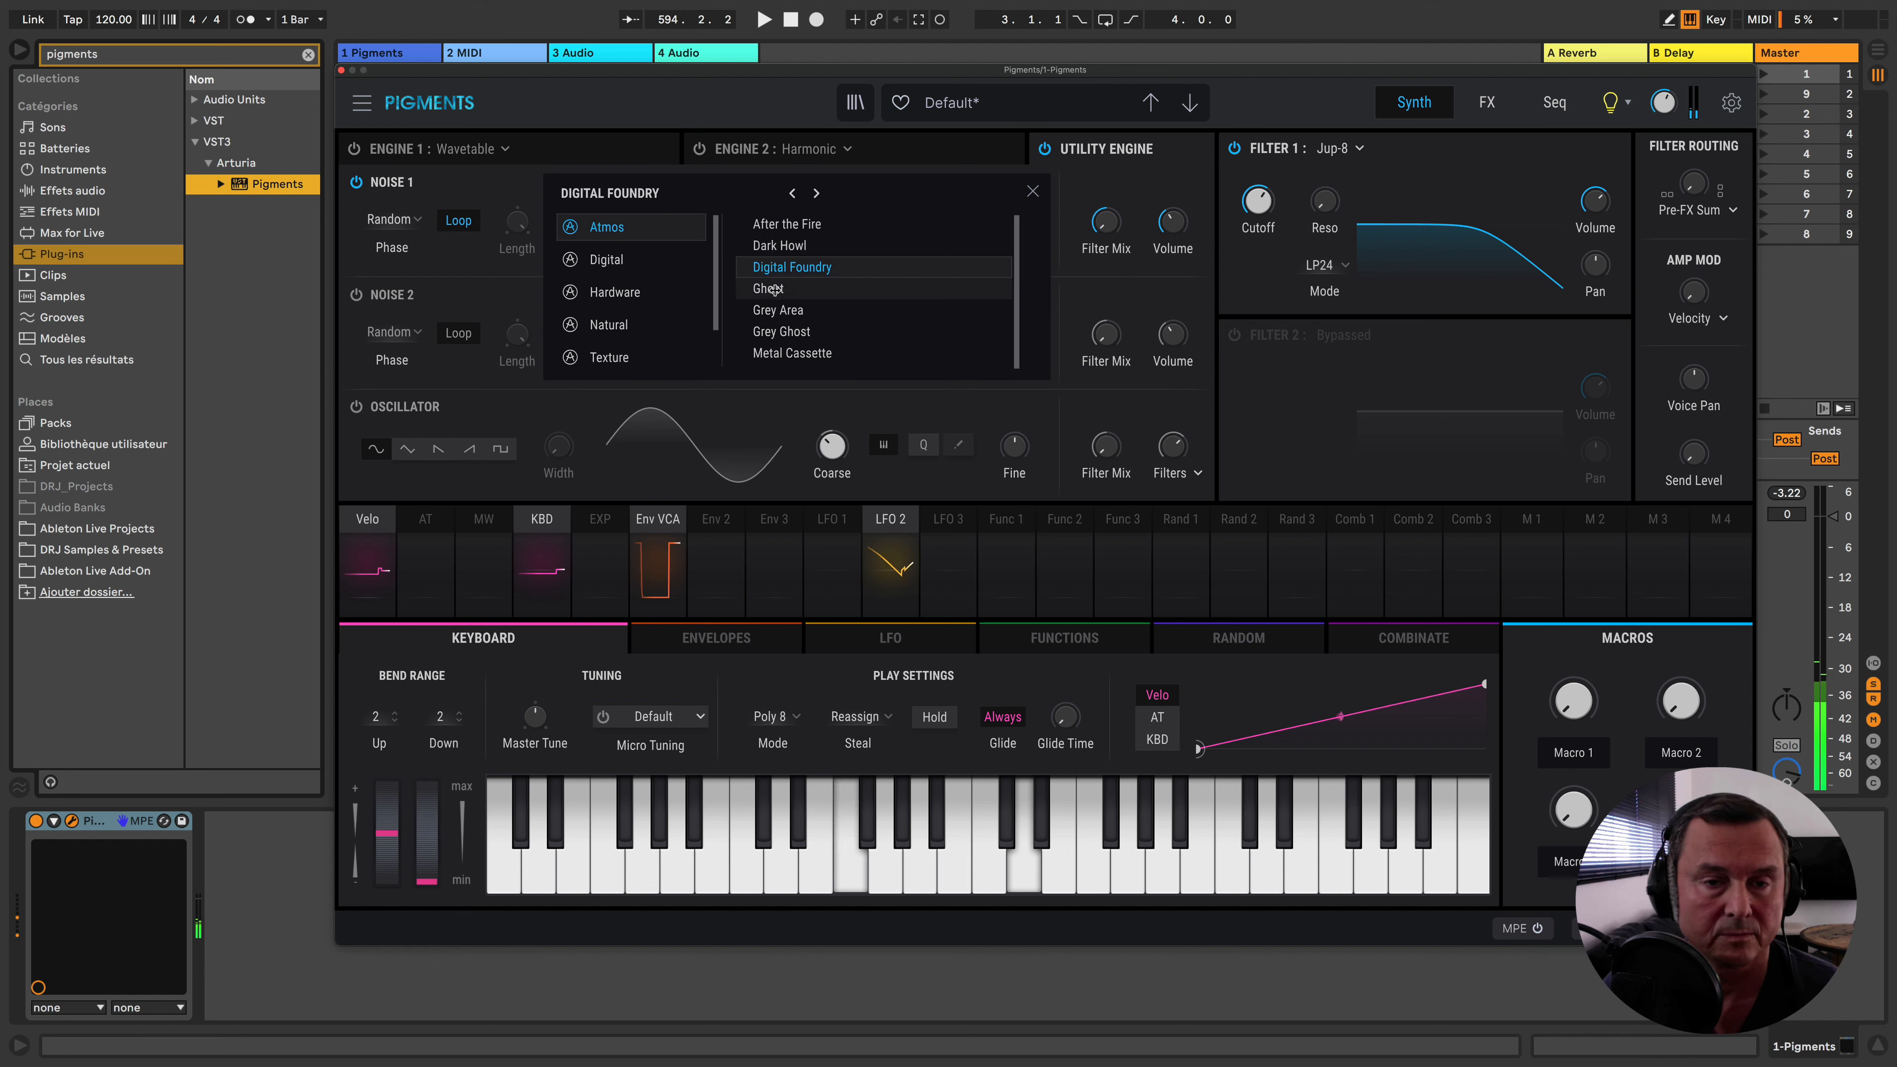
pyautogui.click(775, 290)
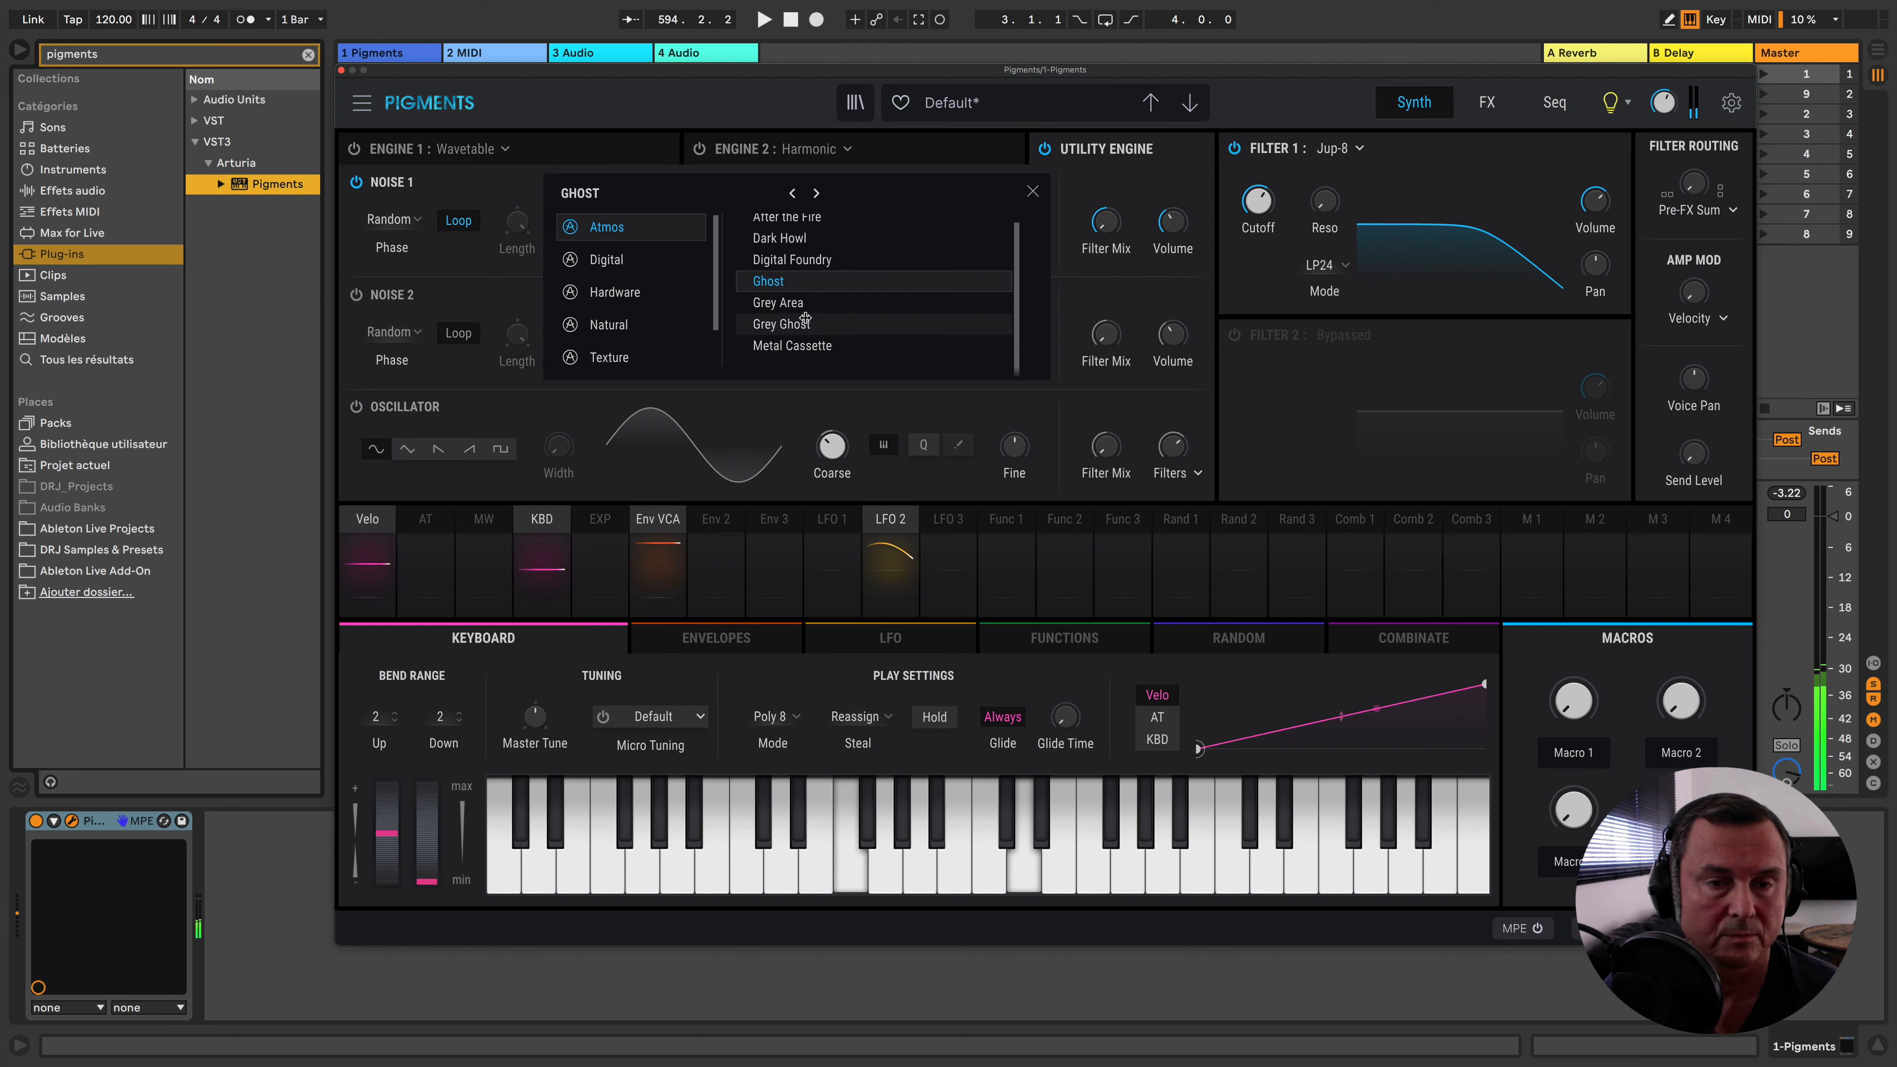
pyautogui.click(804, 314)
pyautogui.click(780, 324)
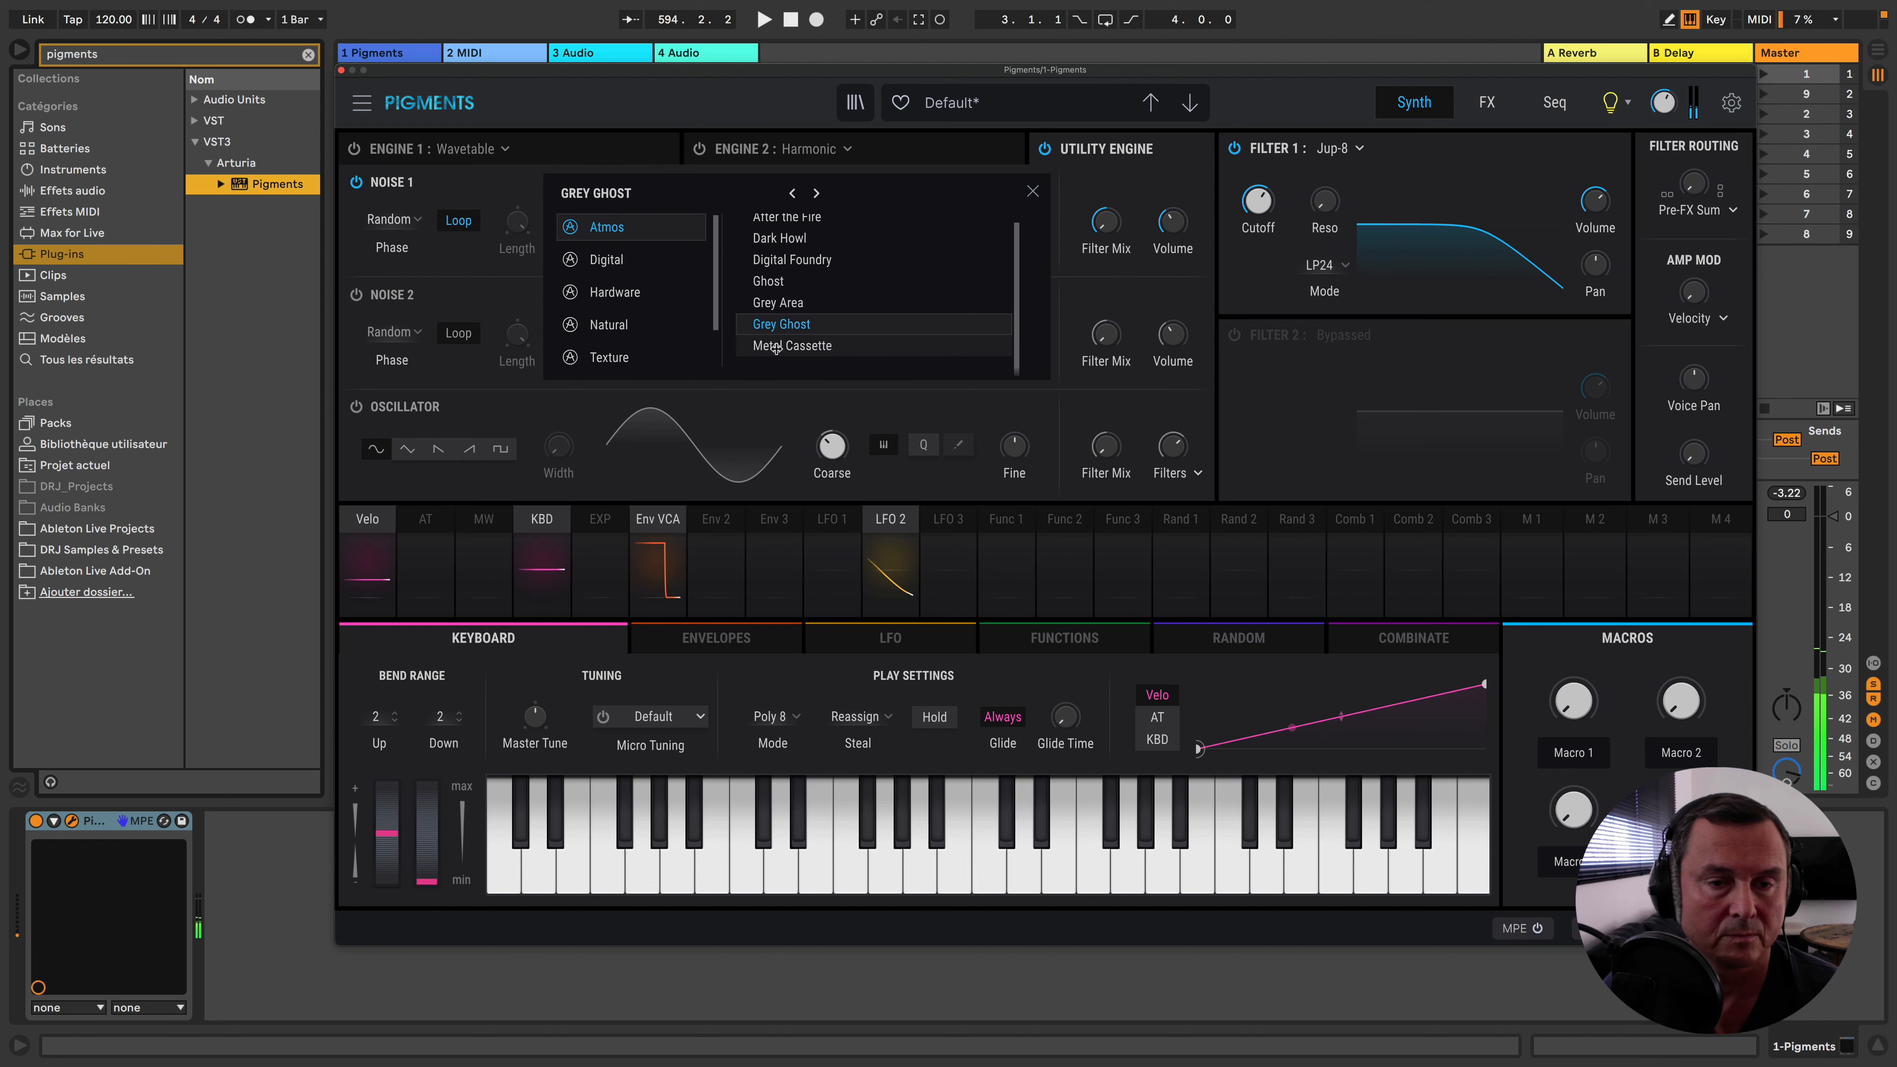
pyautogui.click(791, 345)
# Audition Digital samples for Noise 1, from AM Ring, Centroid, Chrome and Filter Bank through Noise Carrier, Phasing Value and Resonators Bright to White Noise
pyautogui.click(635, 261)
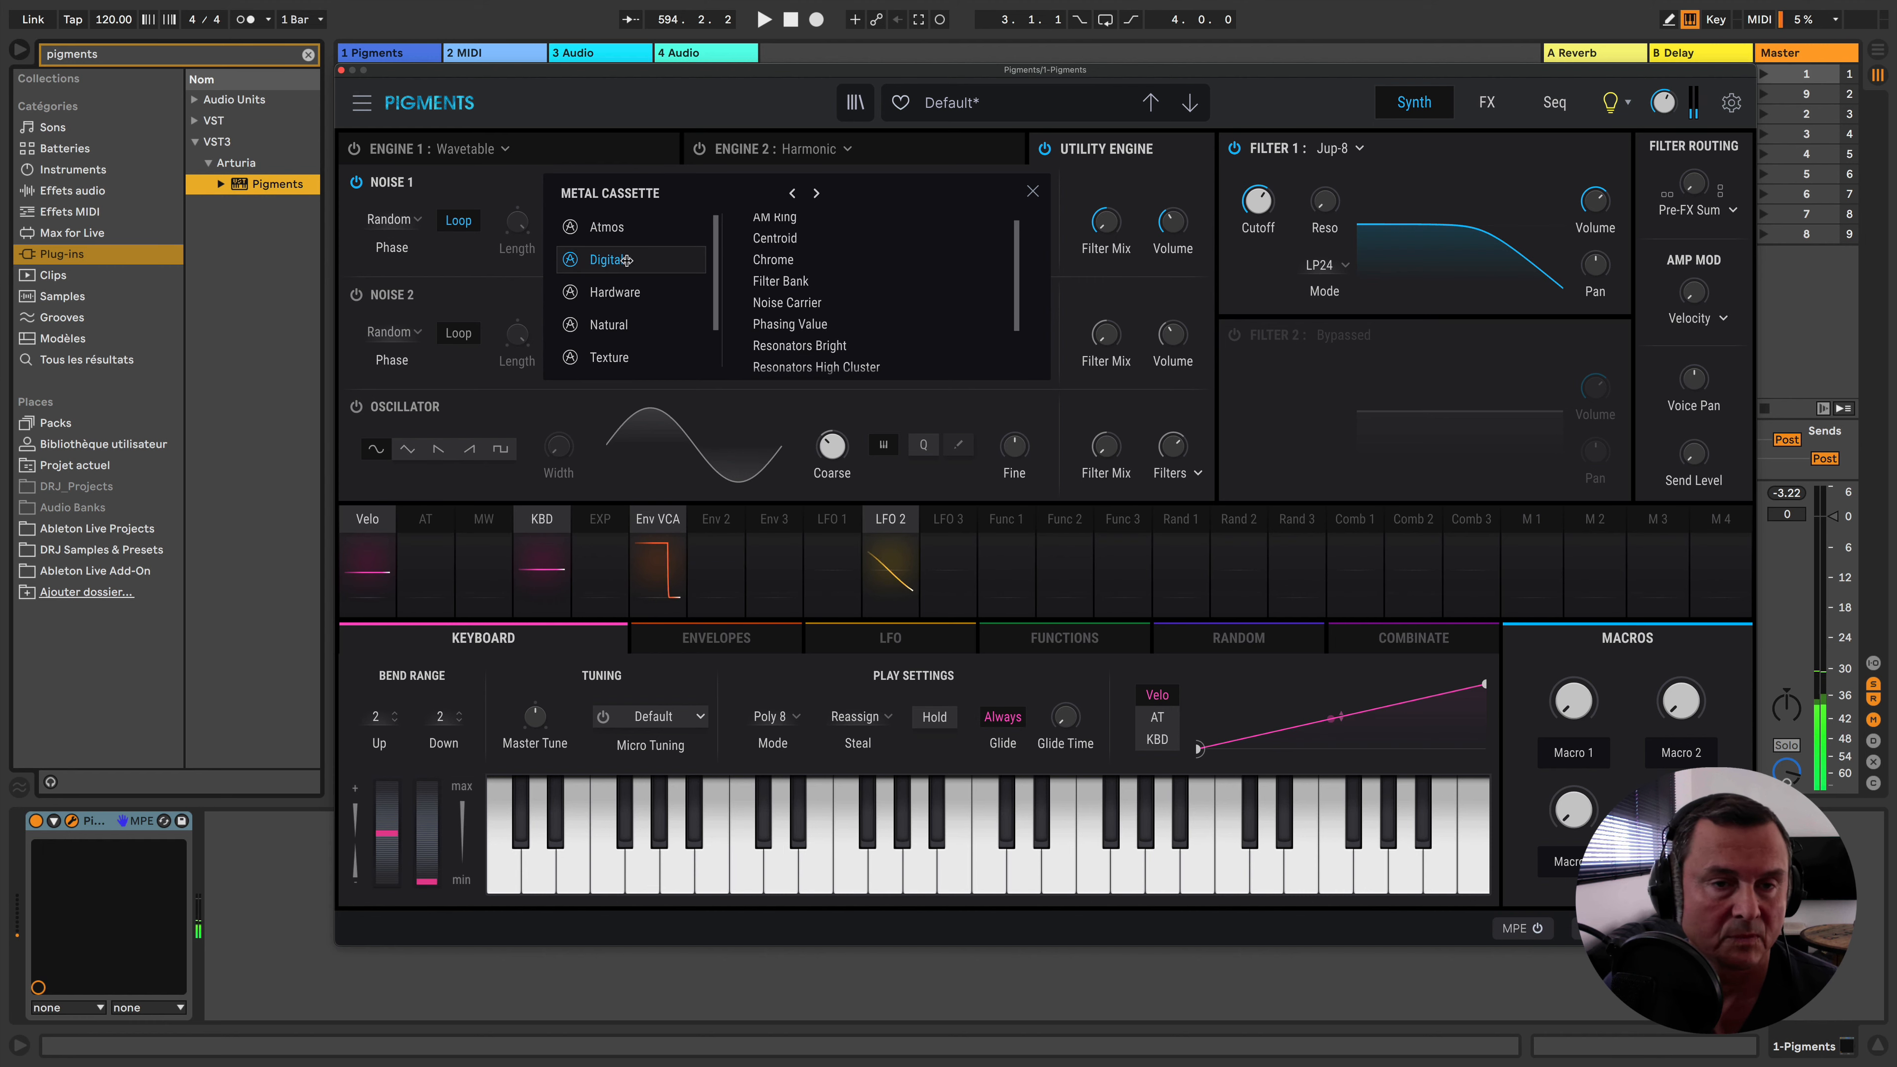
pyautogui.click(773, 219)
pyautogui.click(769, 239)
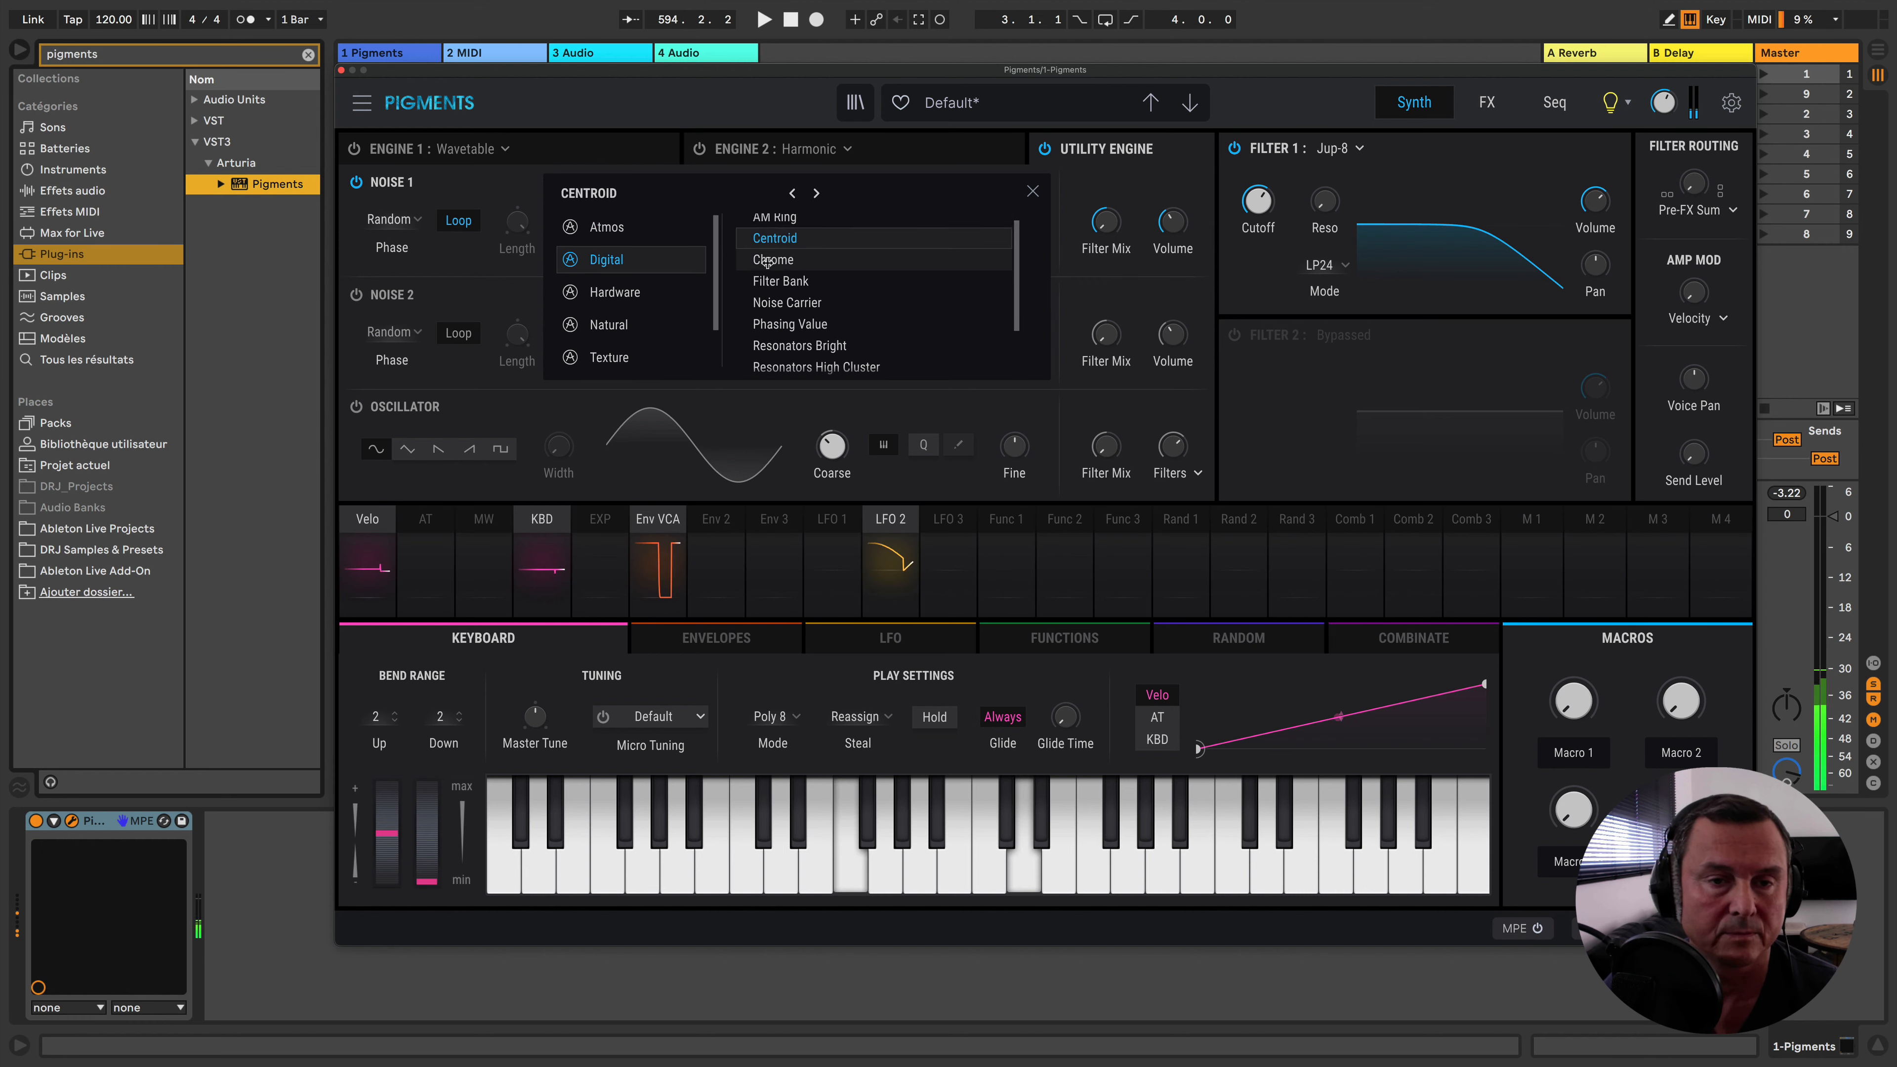
pyautogui.click(773, 260)
pyautogui.click(776, 281)
pyautogui.click(779, 311)
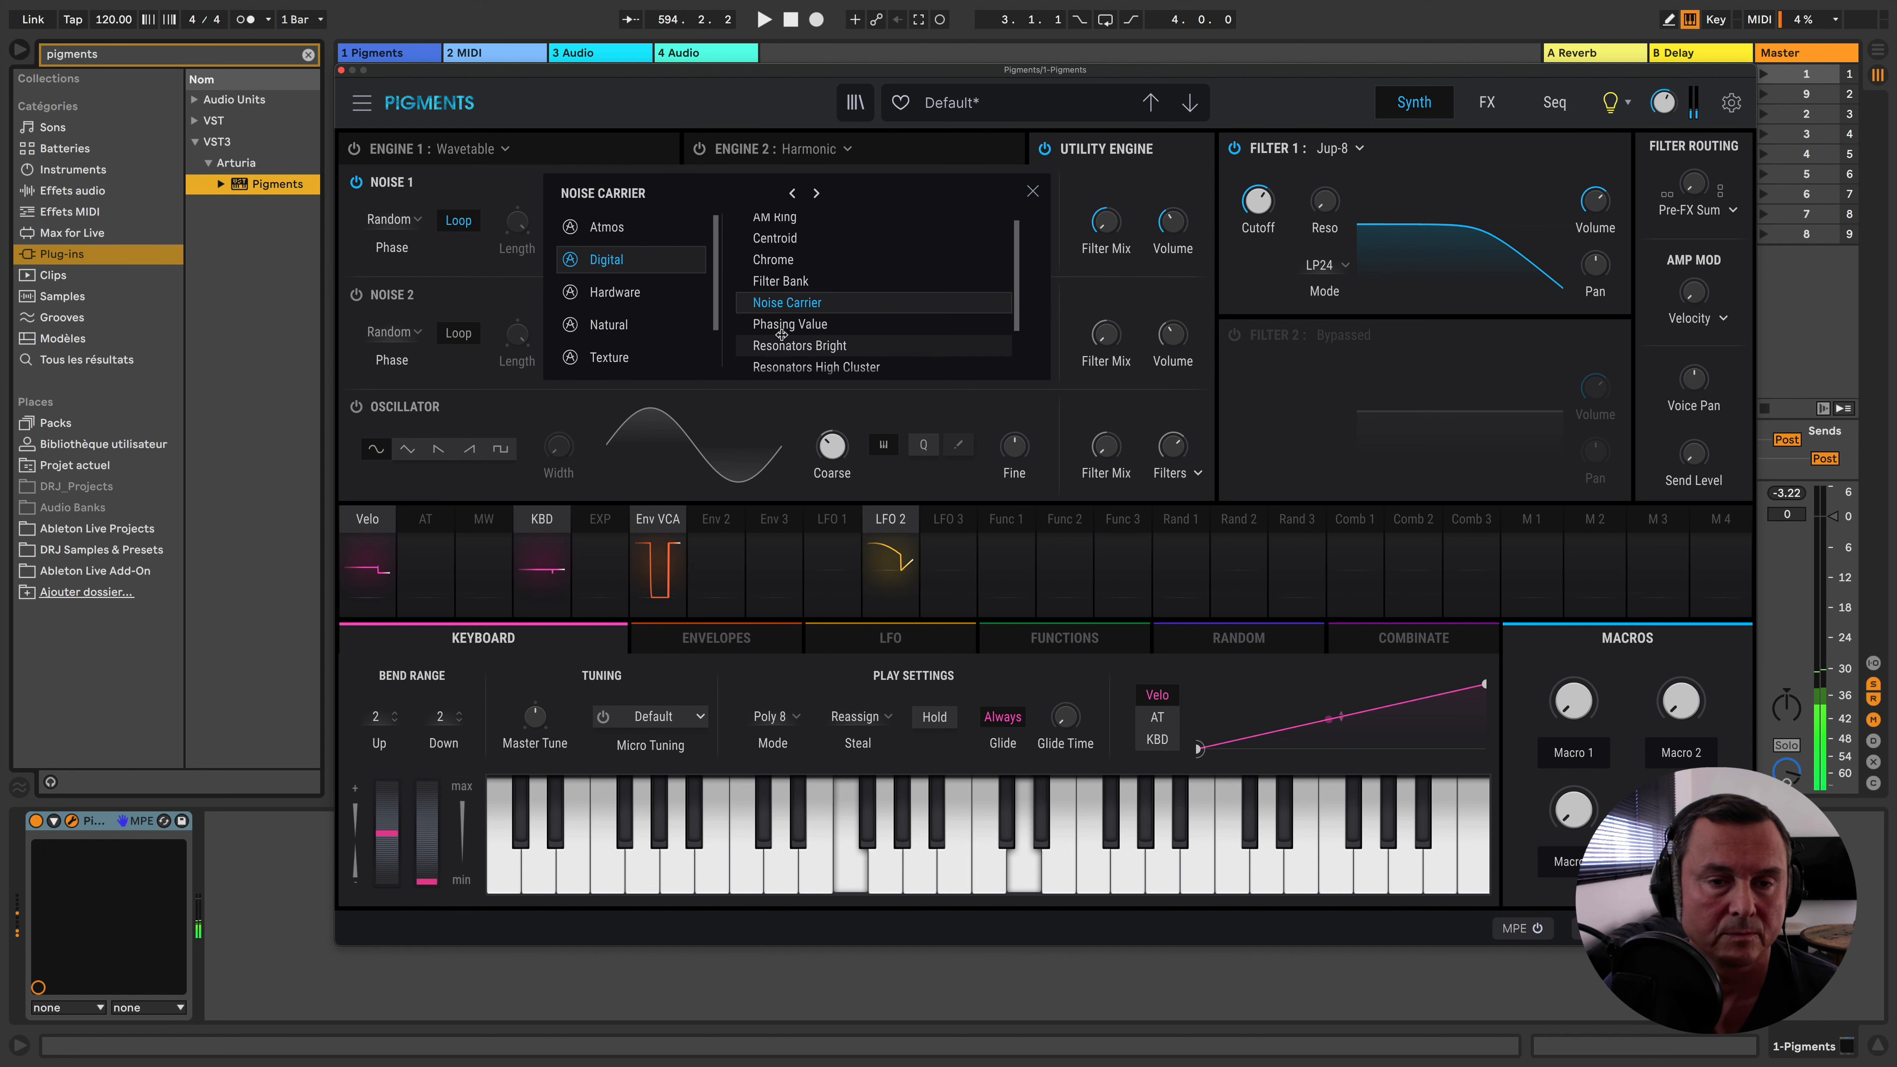
pyautogui.click(780, 326)
pyautogui.click(771, 344)
pyautogui.scroll(-3, 770, 344)
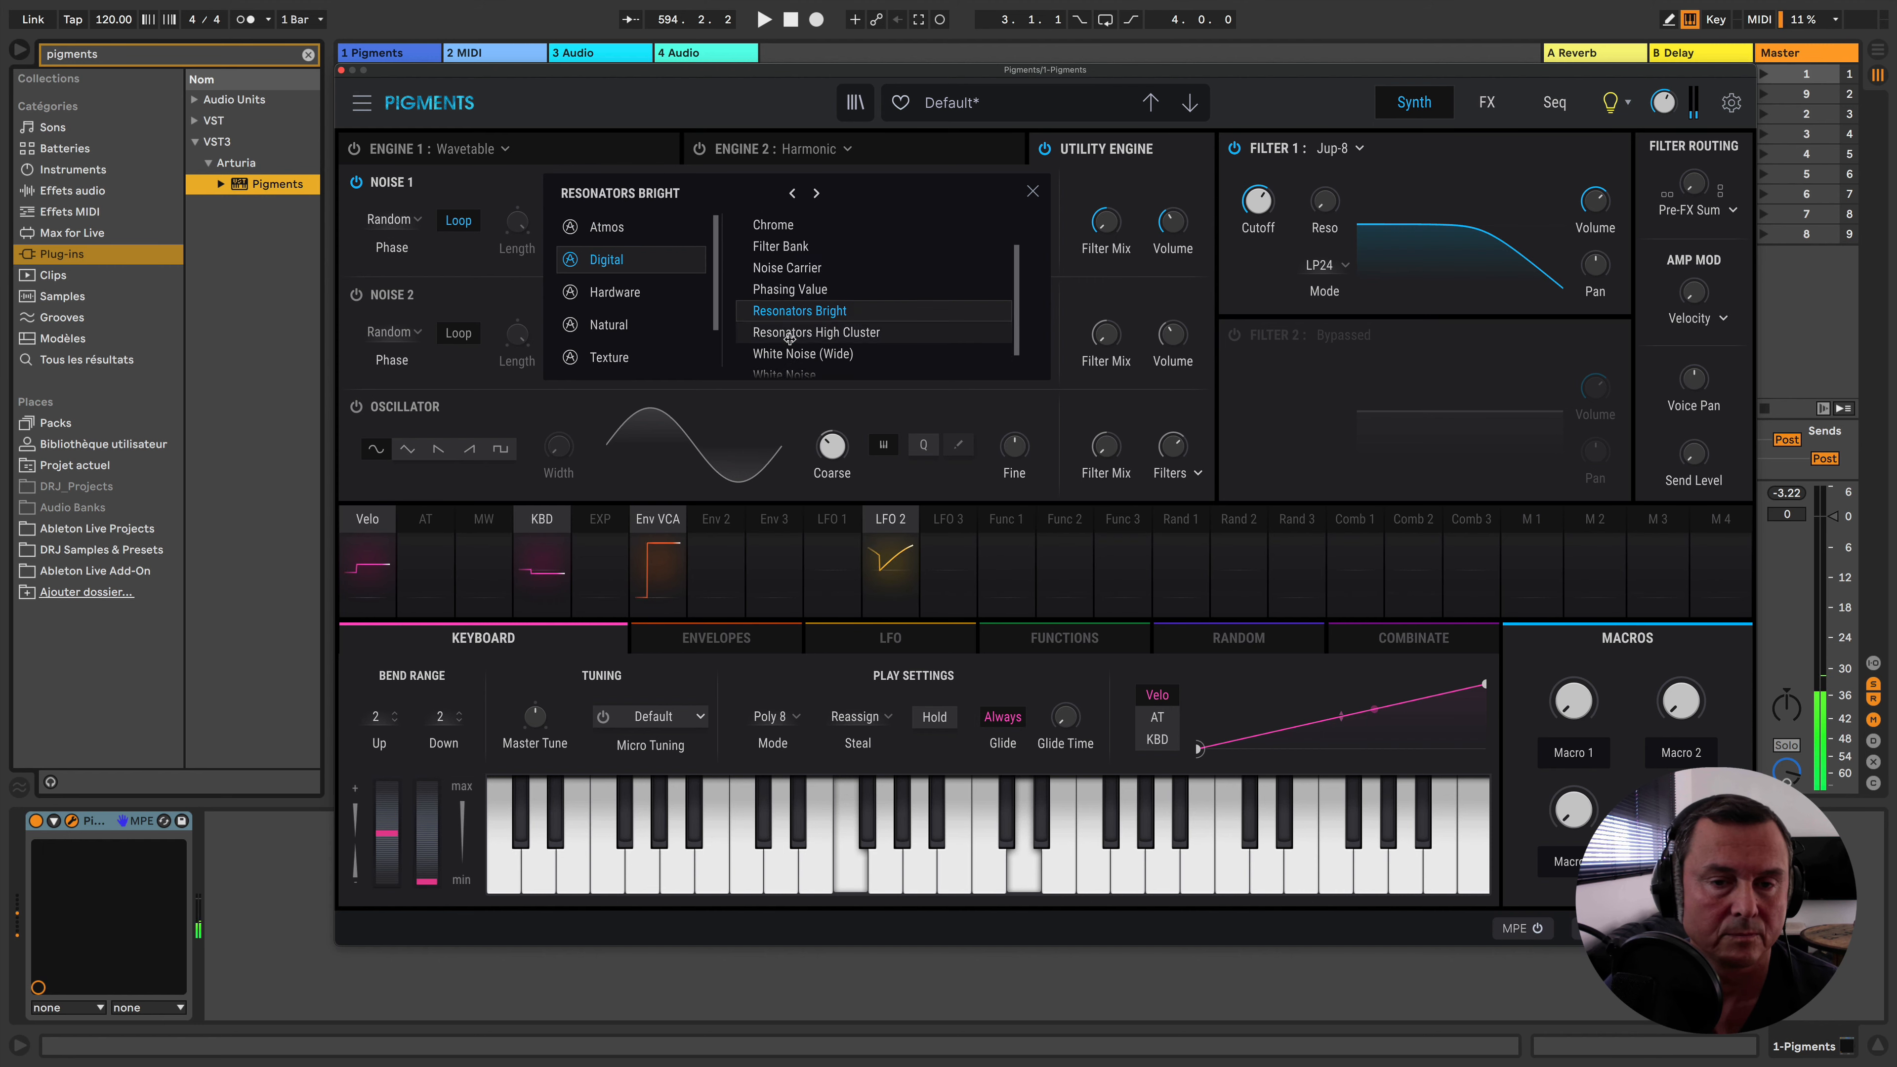
pyautogui.click(770, 345)
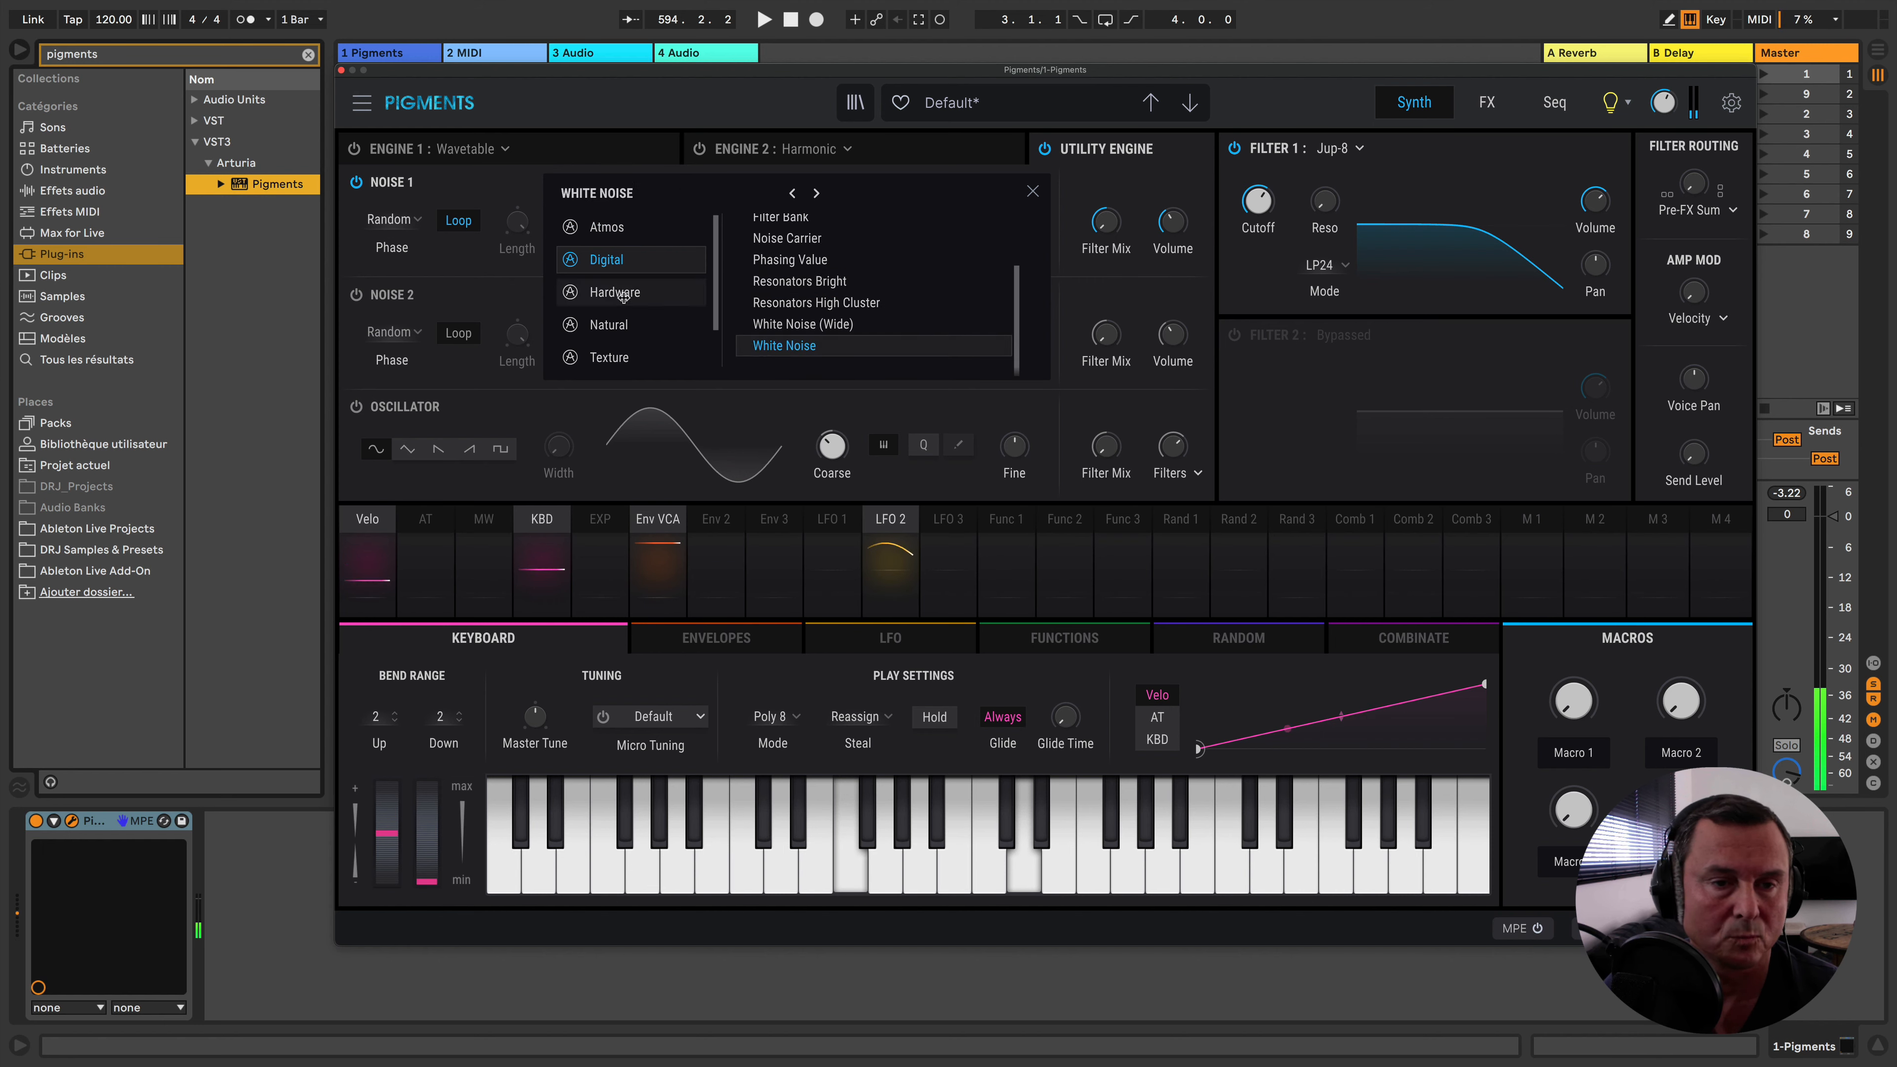
# Audition Hardware samples for Noise 1, including Empty Radio, 1963, Noise and Ground, Obsolete Organ and Tape Wheel 1955
pyautogui.click(663, 293)
pyautogui.click(784, 219)
pyautogui.scroll(3, 789, 250)
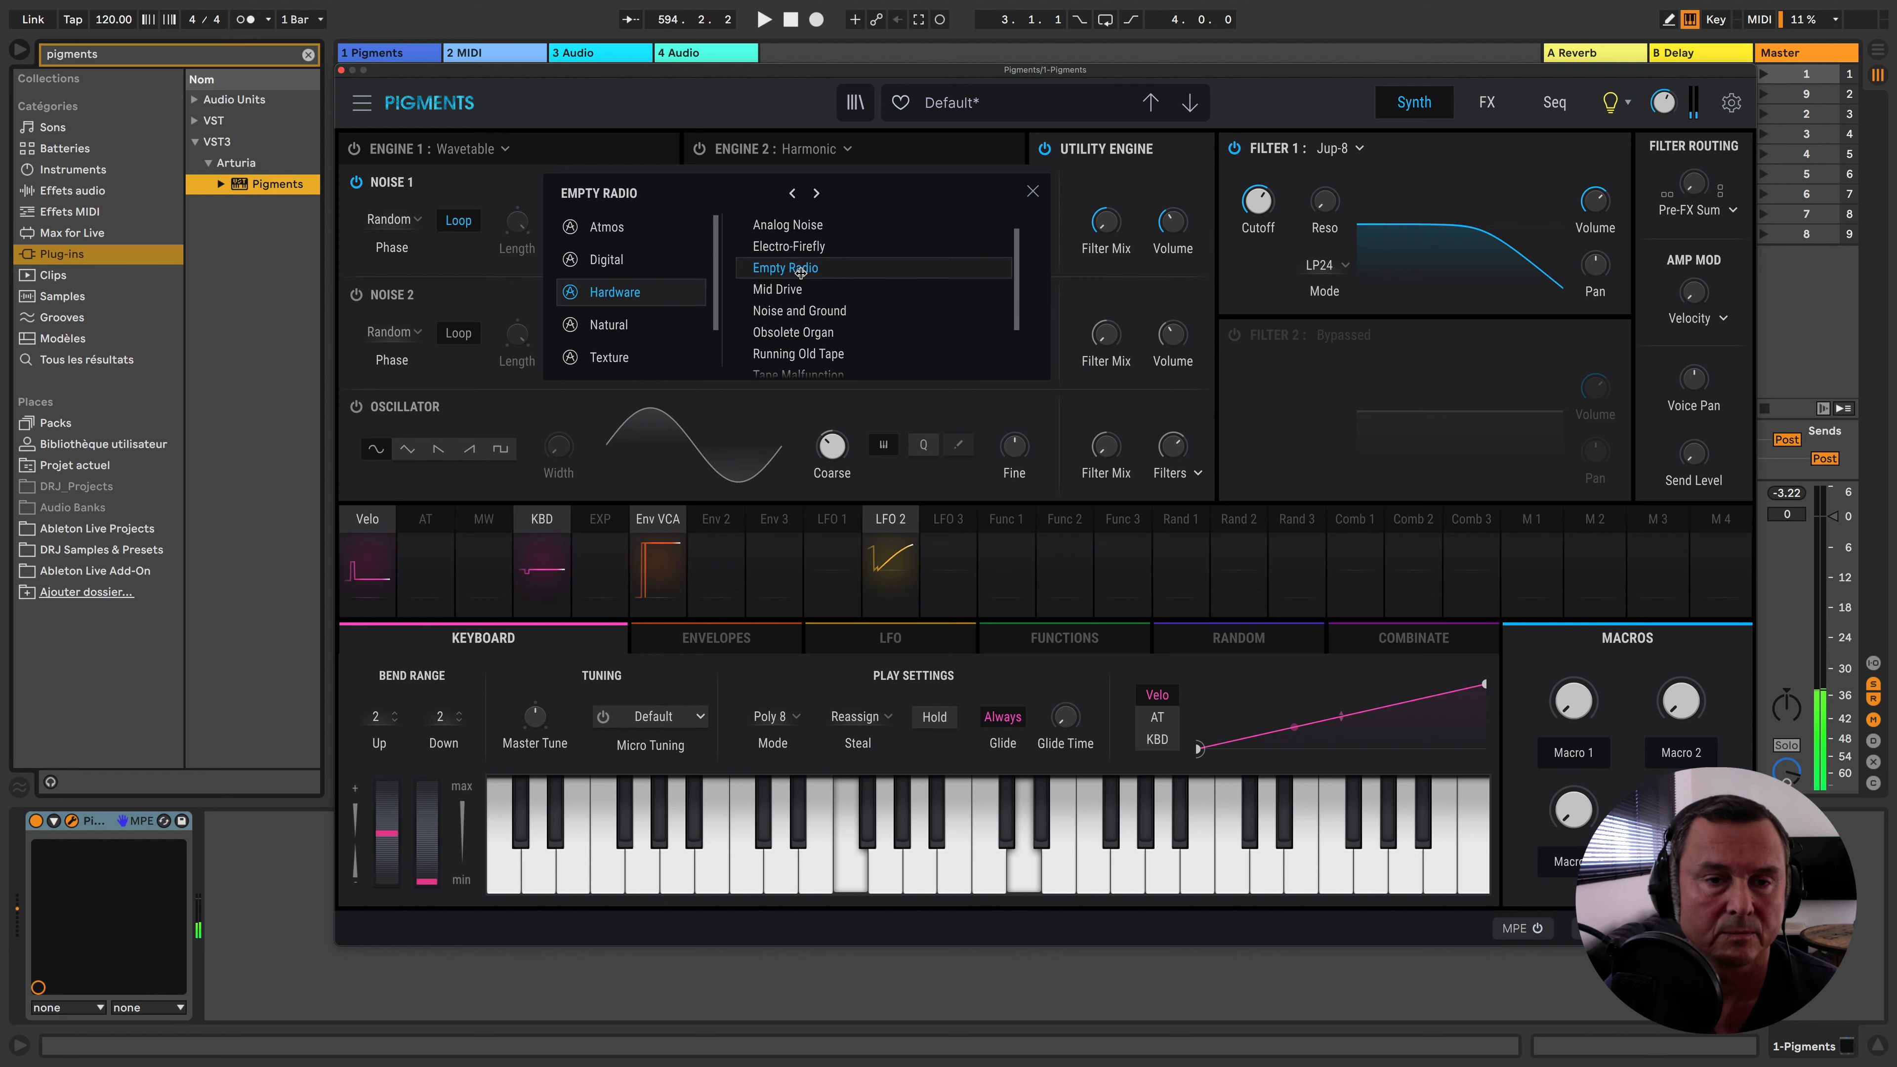
pyautogui.click(779, 245)
pyautogui.click(769, 223)
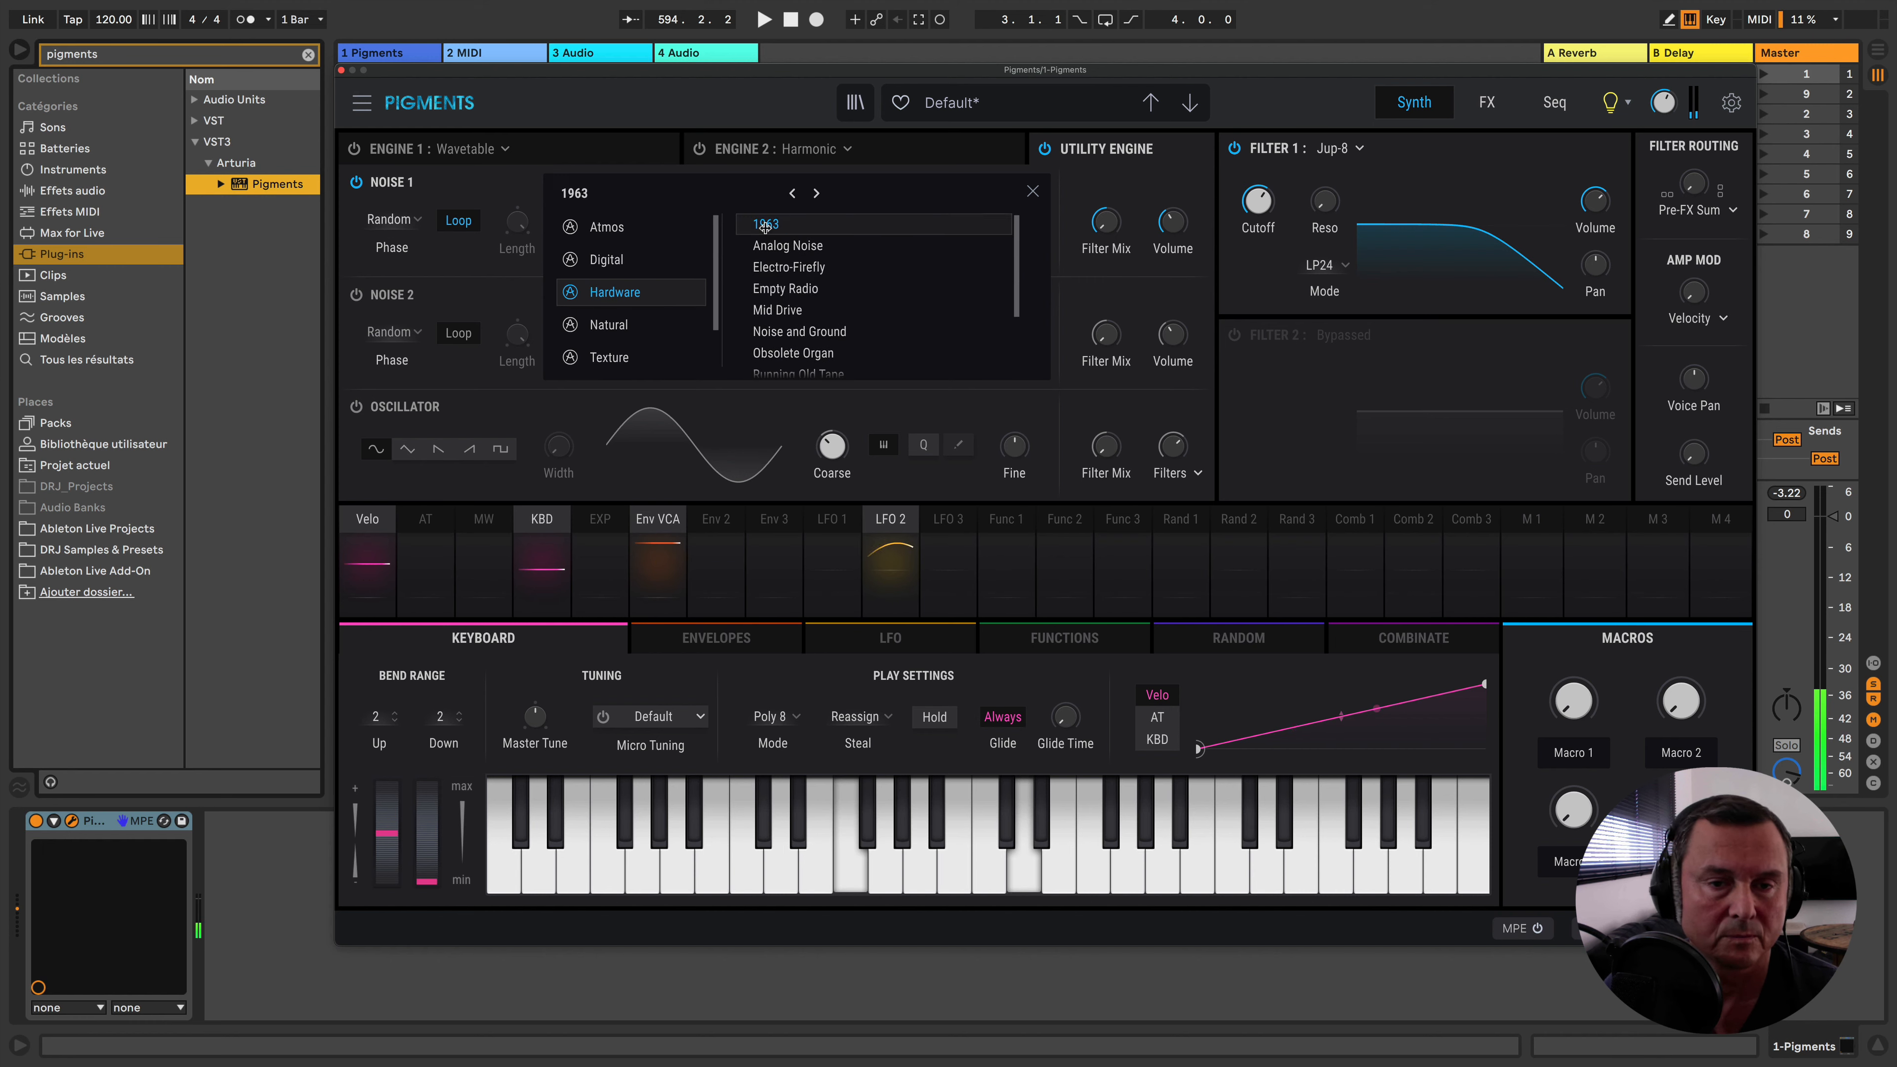
pyautogui.click(794, 332)
pyautogui.scroll(-3, 793, 329)
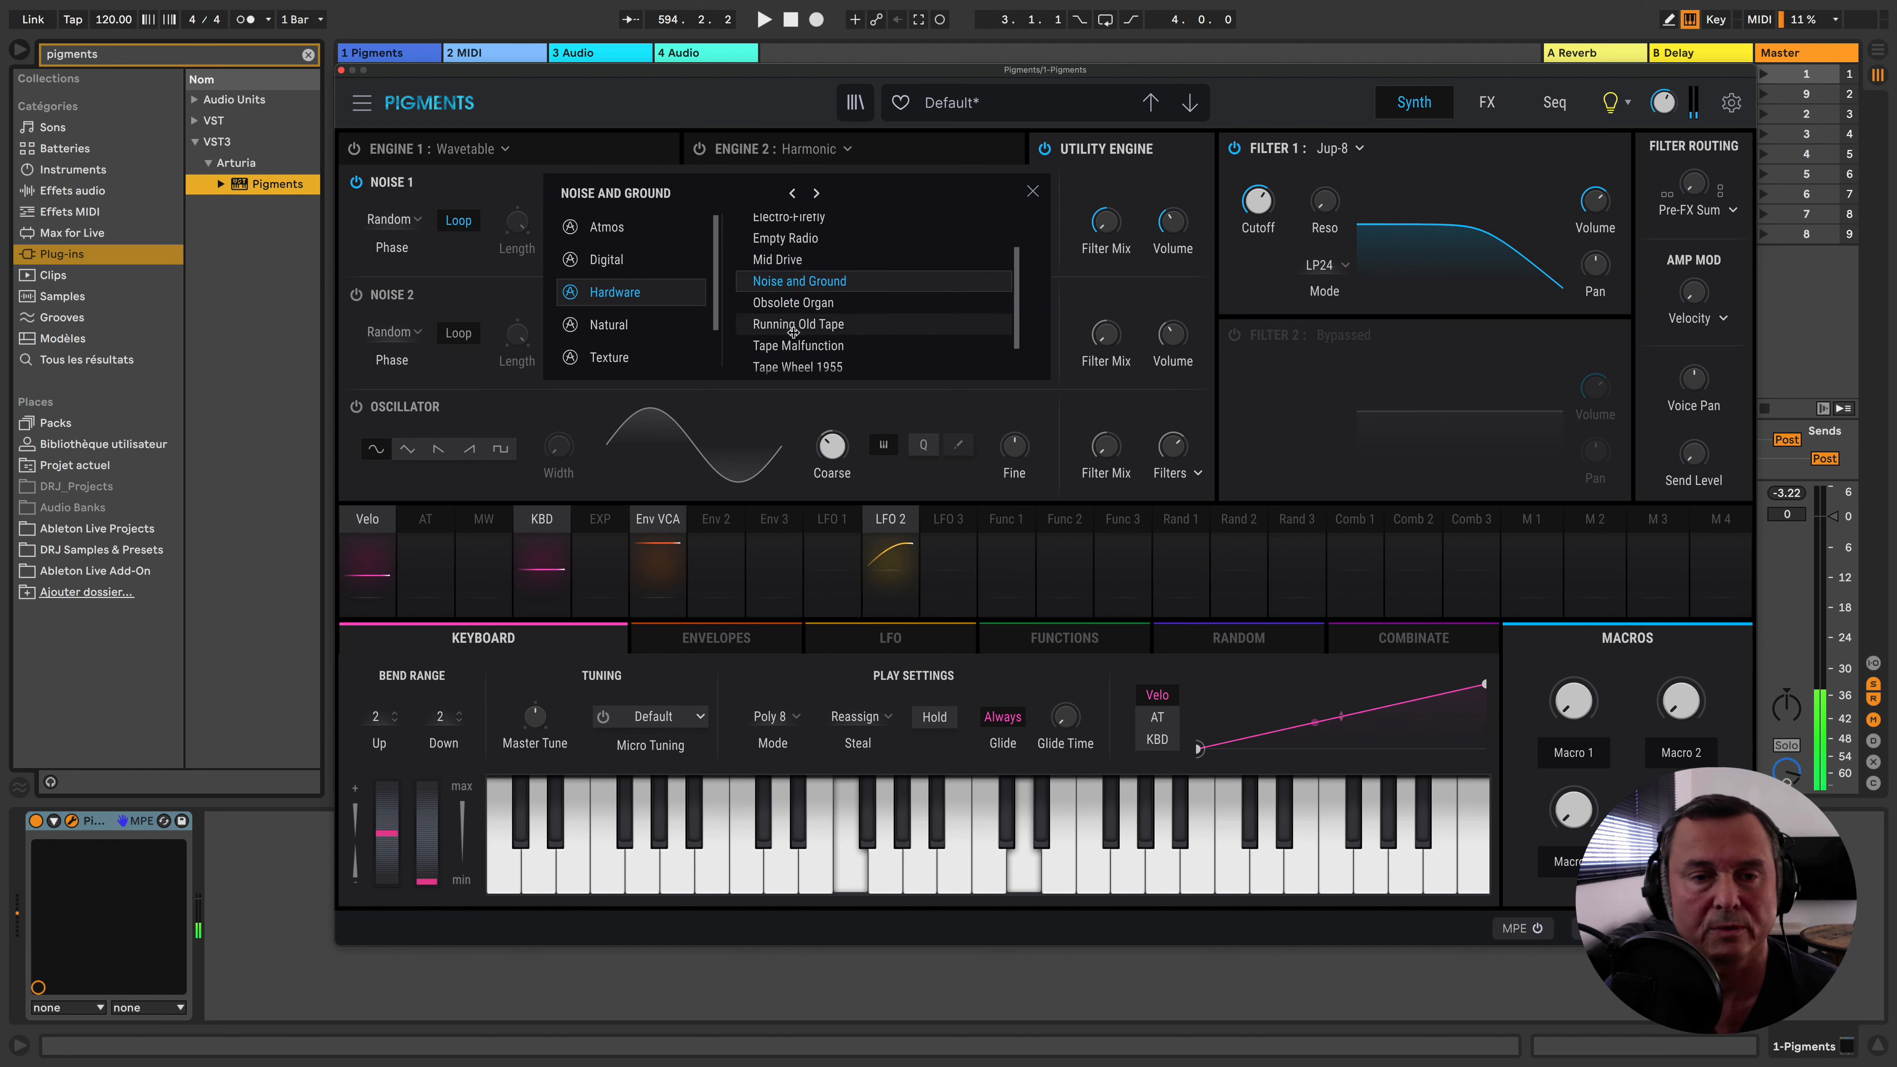
pyautogui.click(794, 302)
pyautogui.click(785, 282)
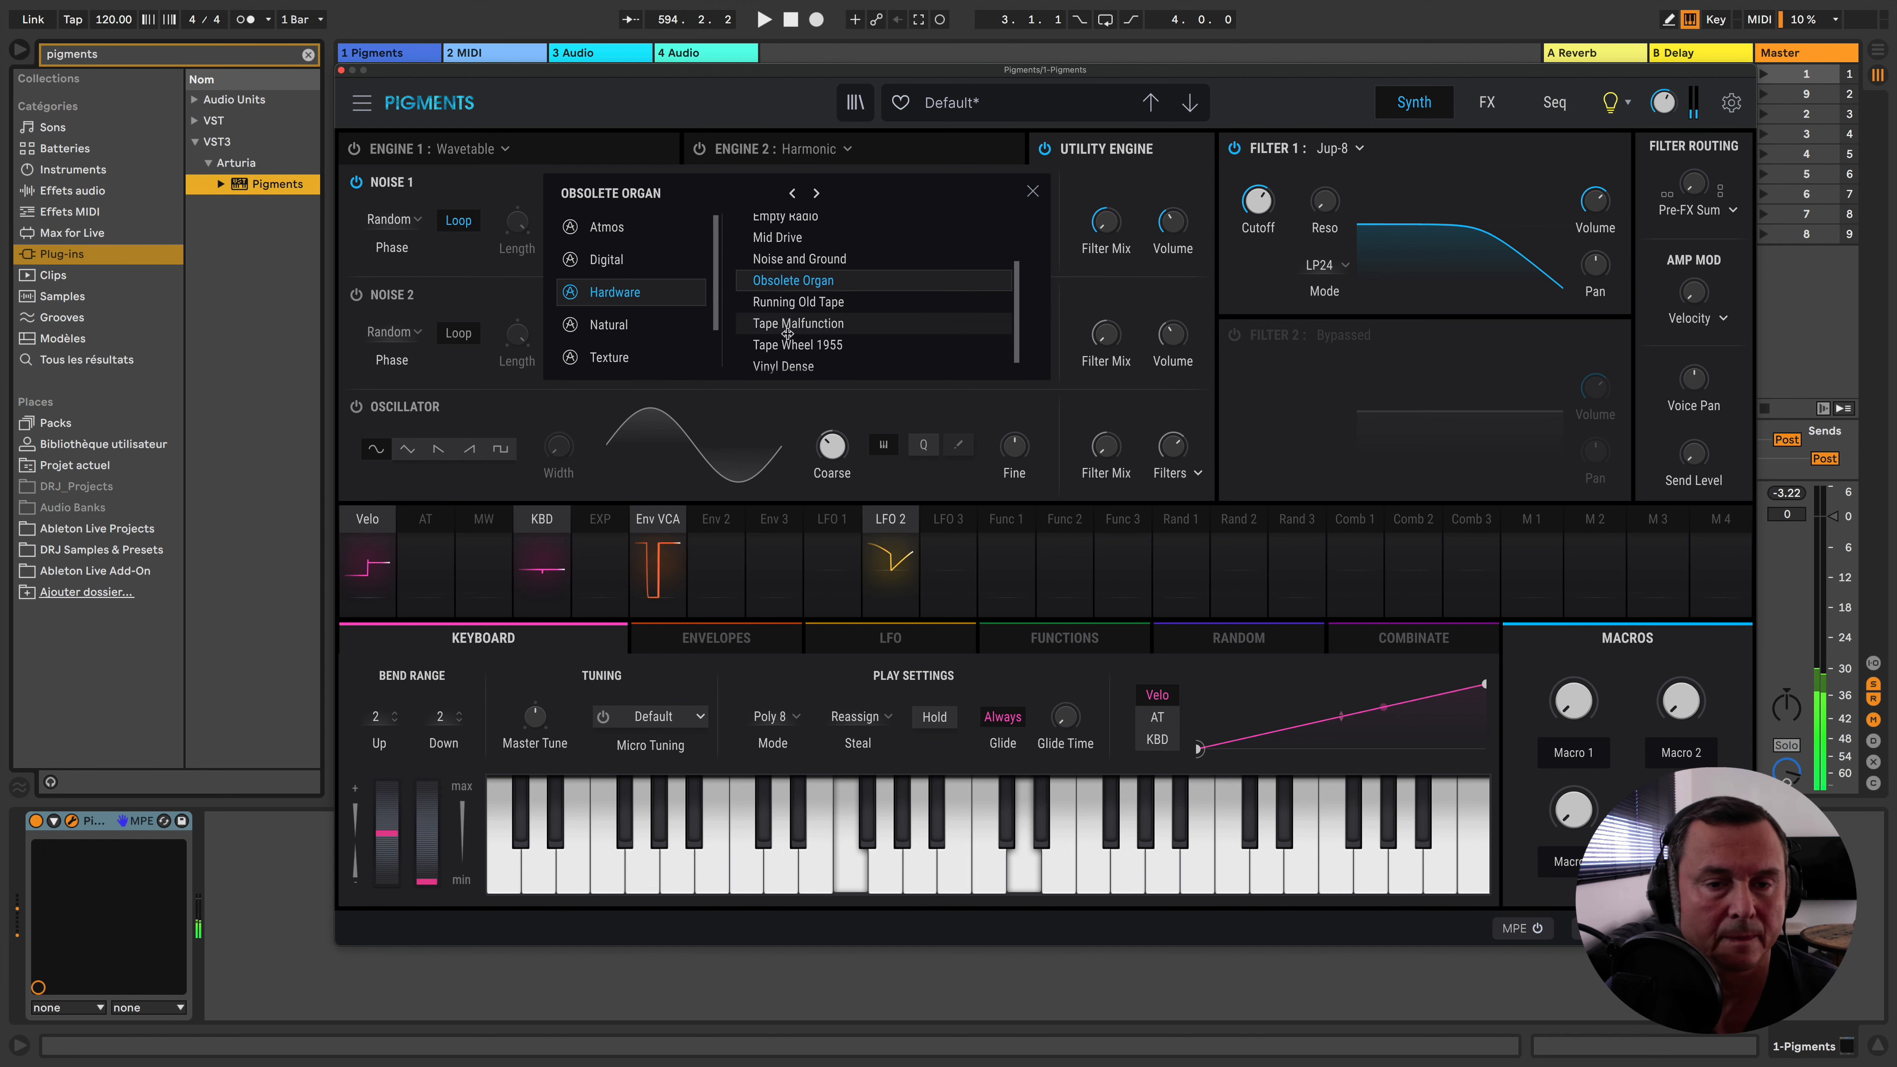
pyautogui.click(788, 345)
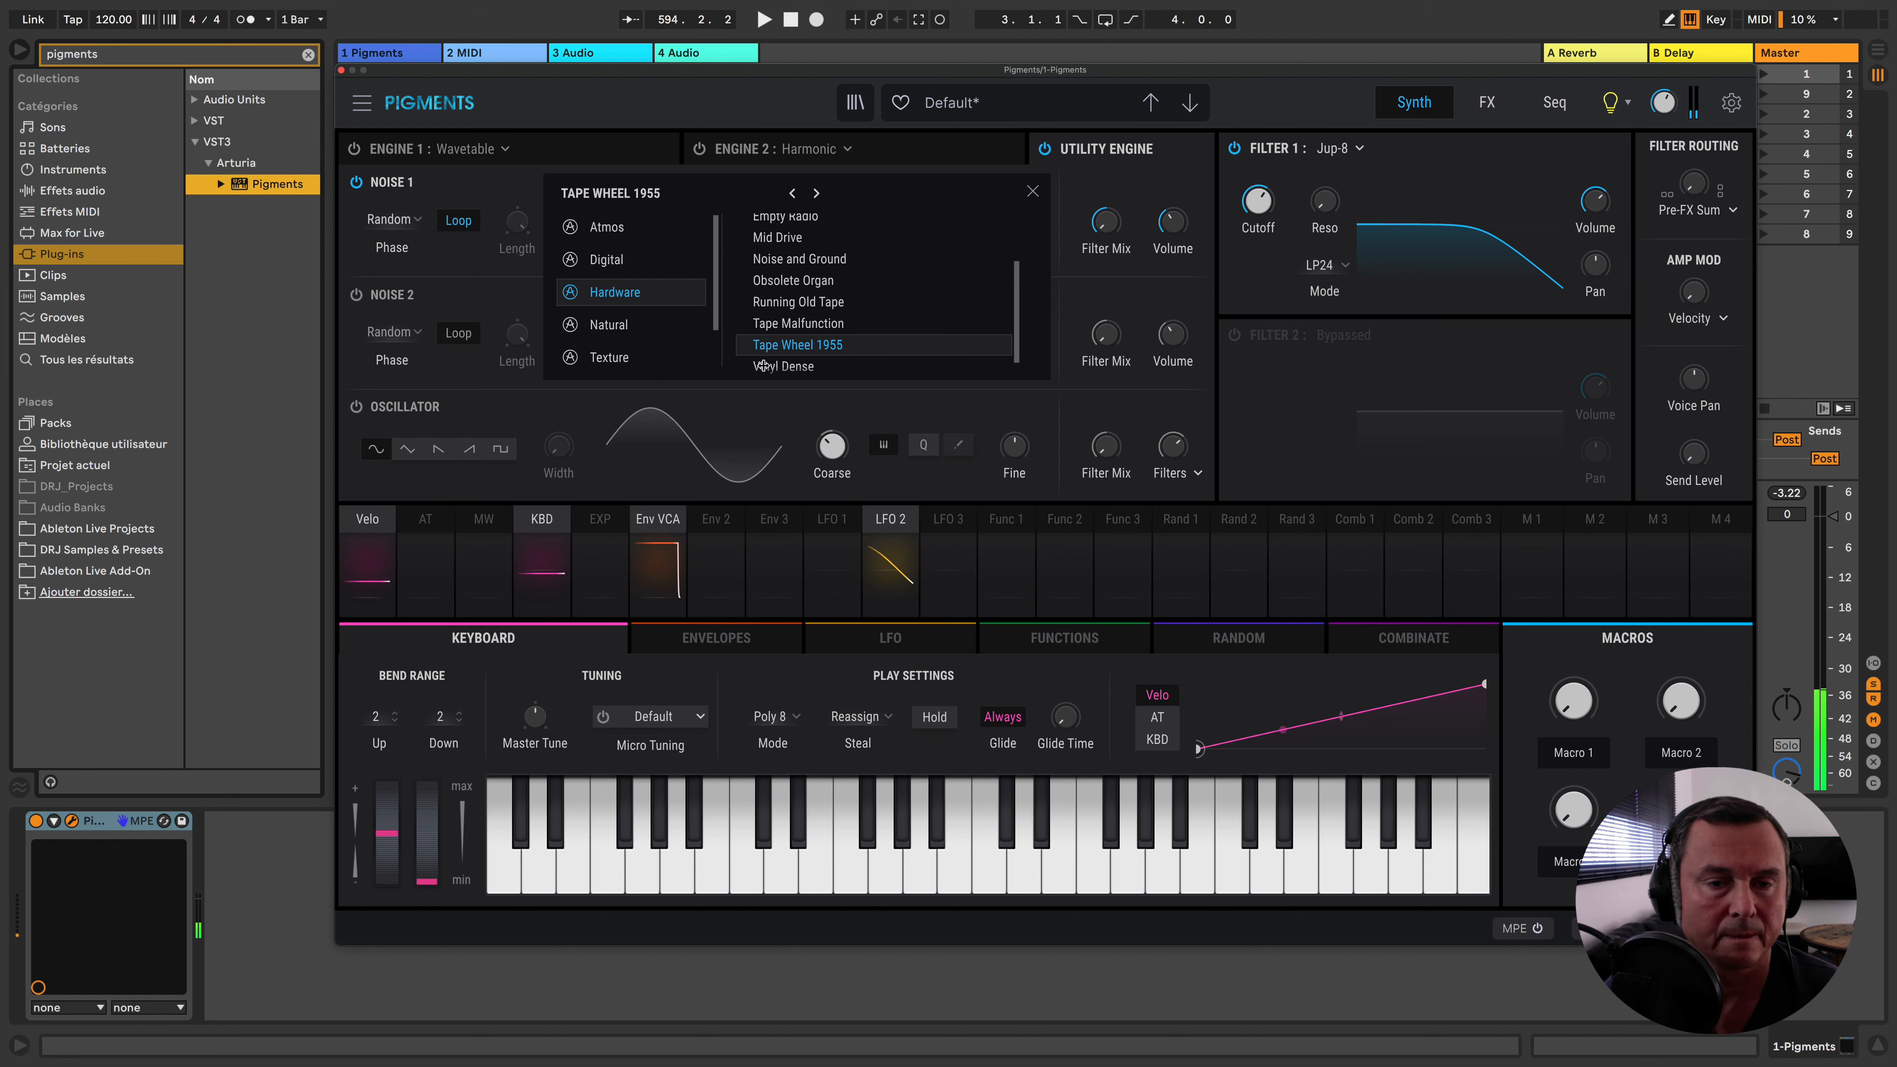
# Audition the Crowd, Birds and Dense Rain samples from the Natural category in Noise 1
pyautogui.click(617, 325)
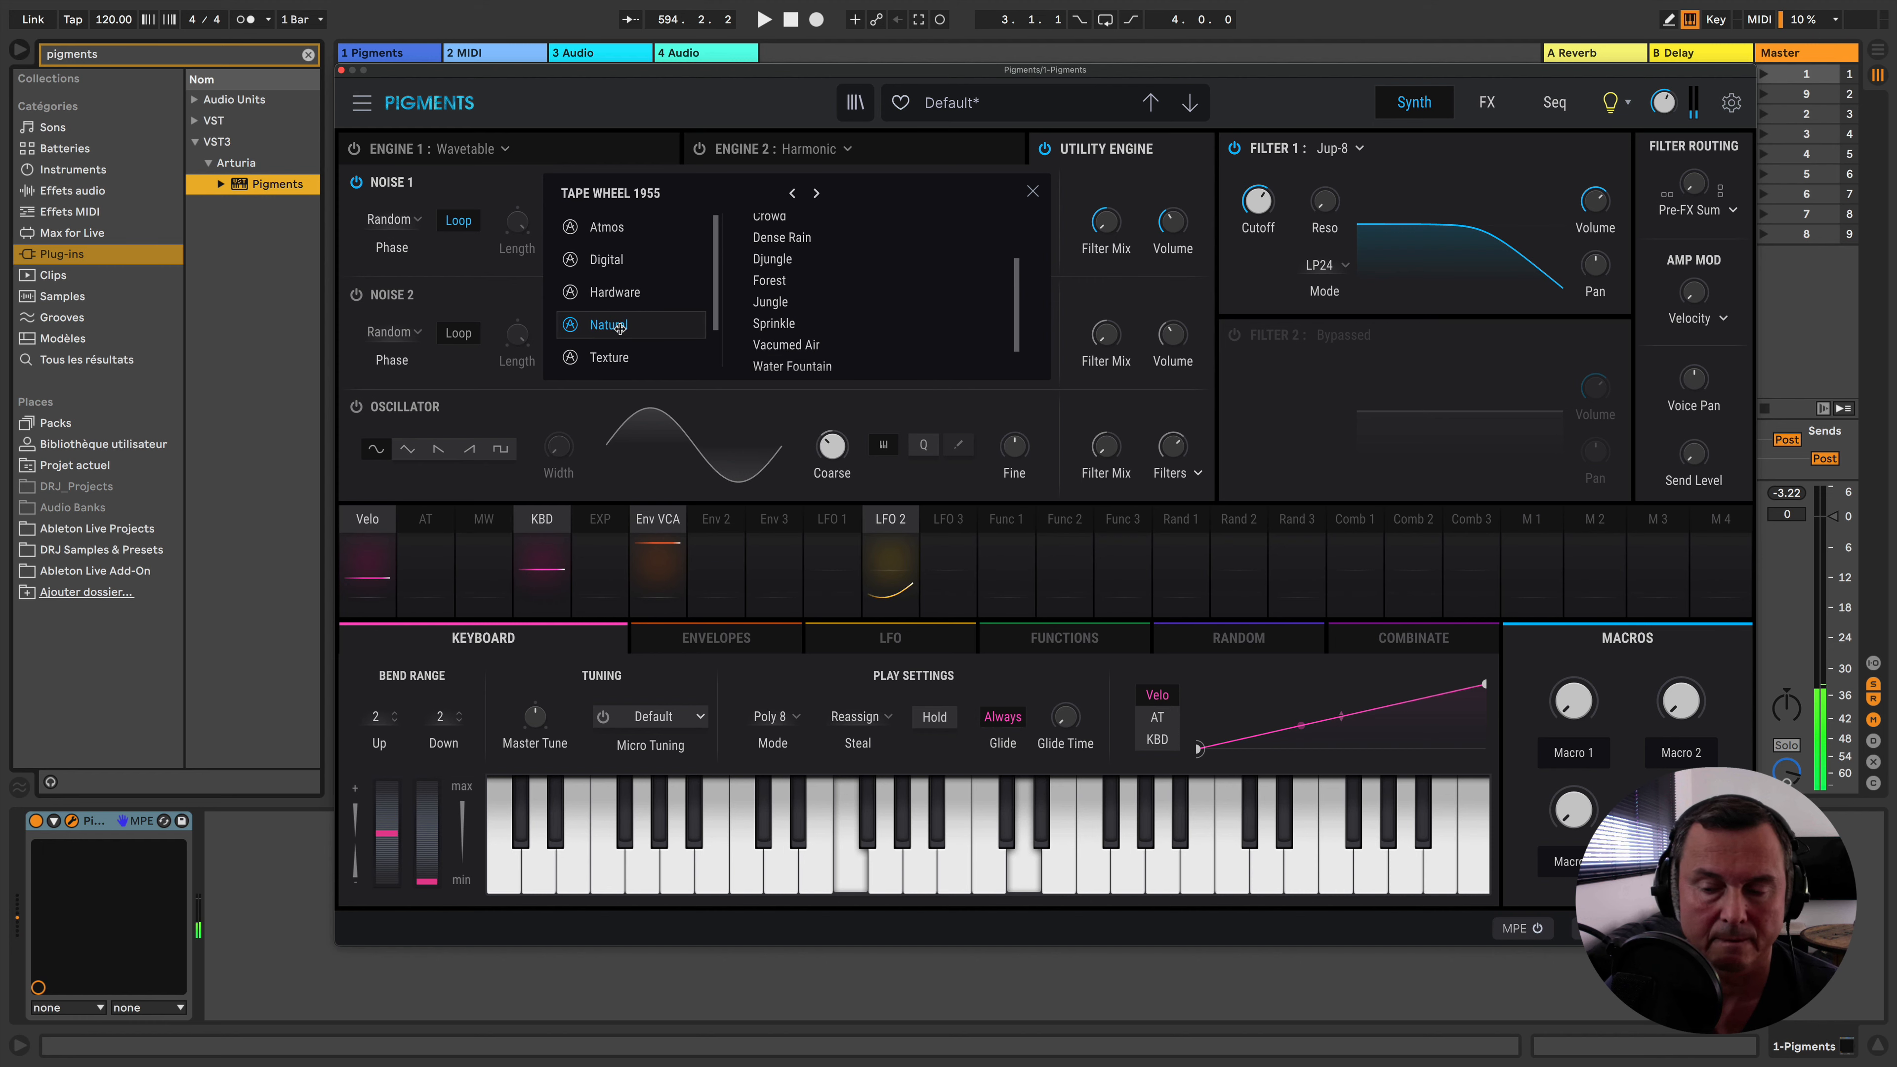
pyautogui.scroll(1, 766, 237)
pyautogui.click(767, 236)
pyautogui.scroll(2, 769, 231)
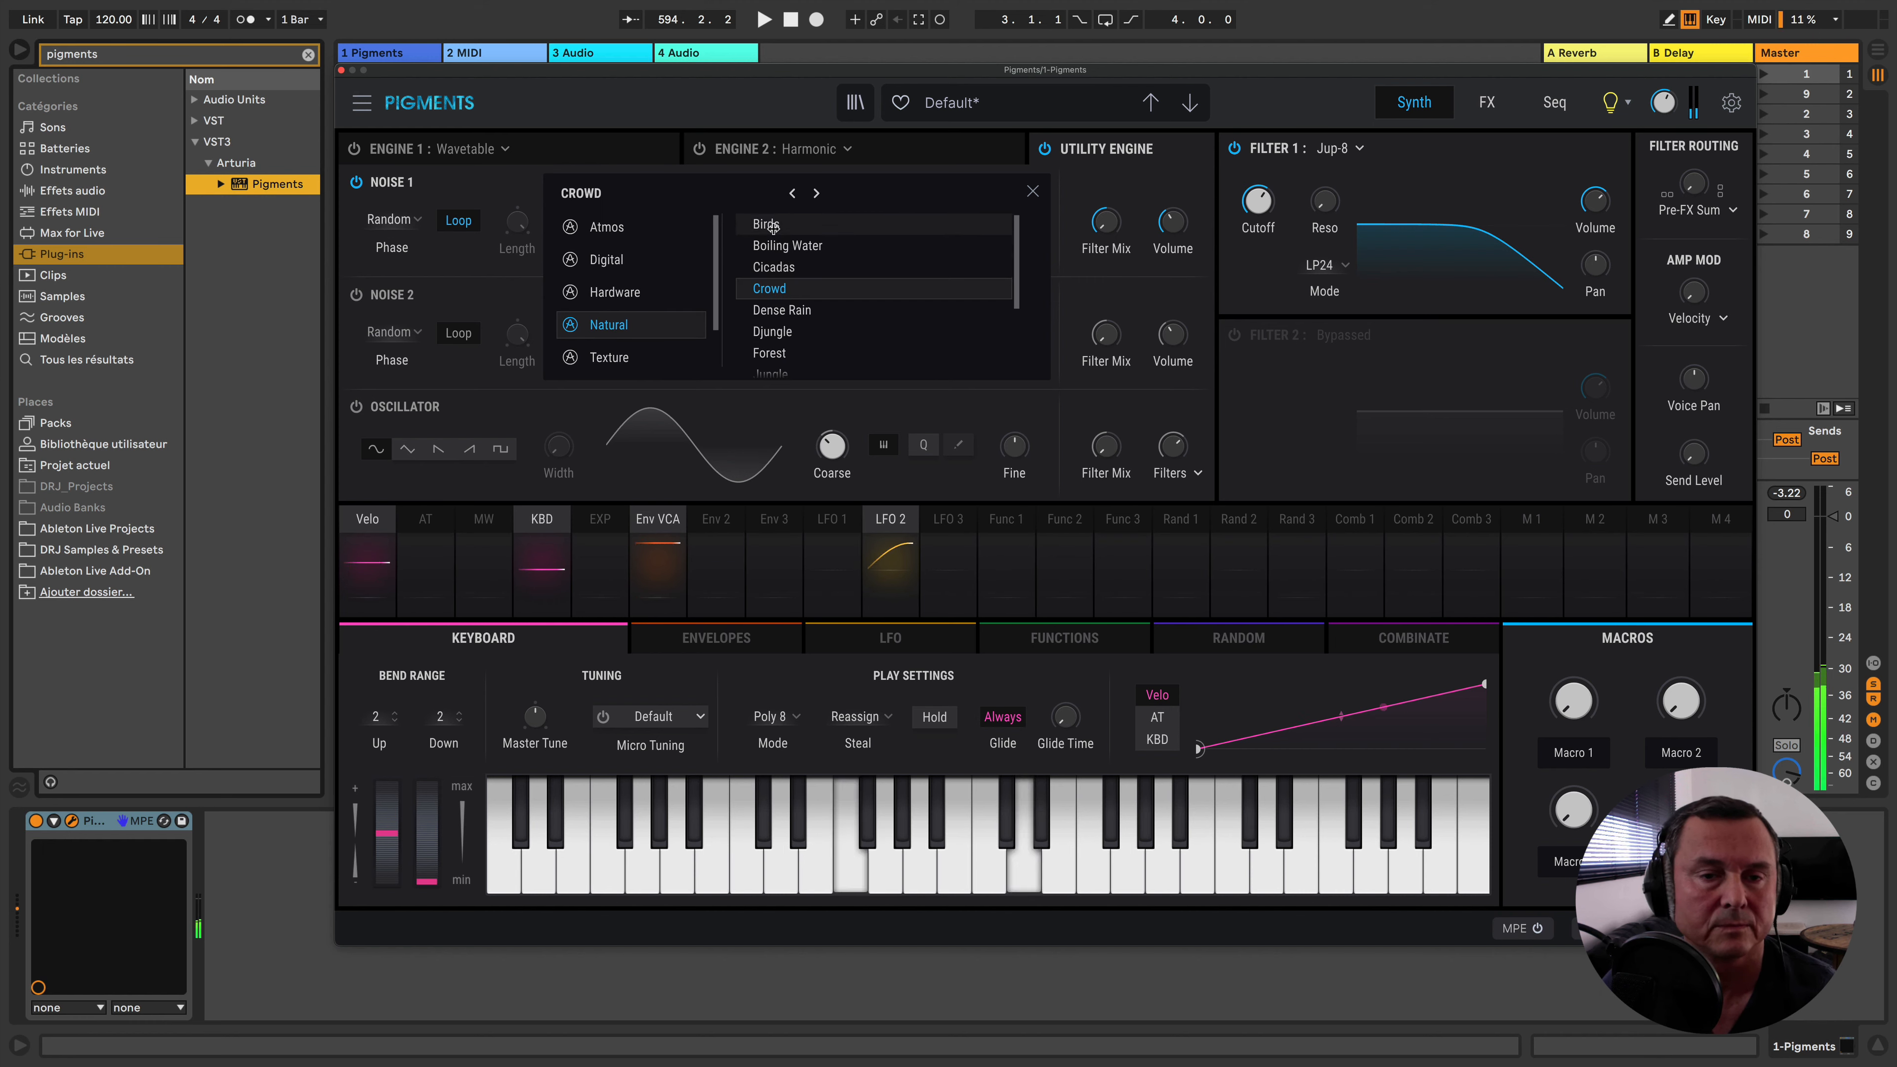
pyautogui.click(772, 225)
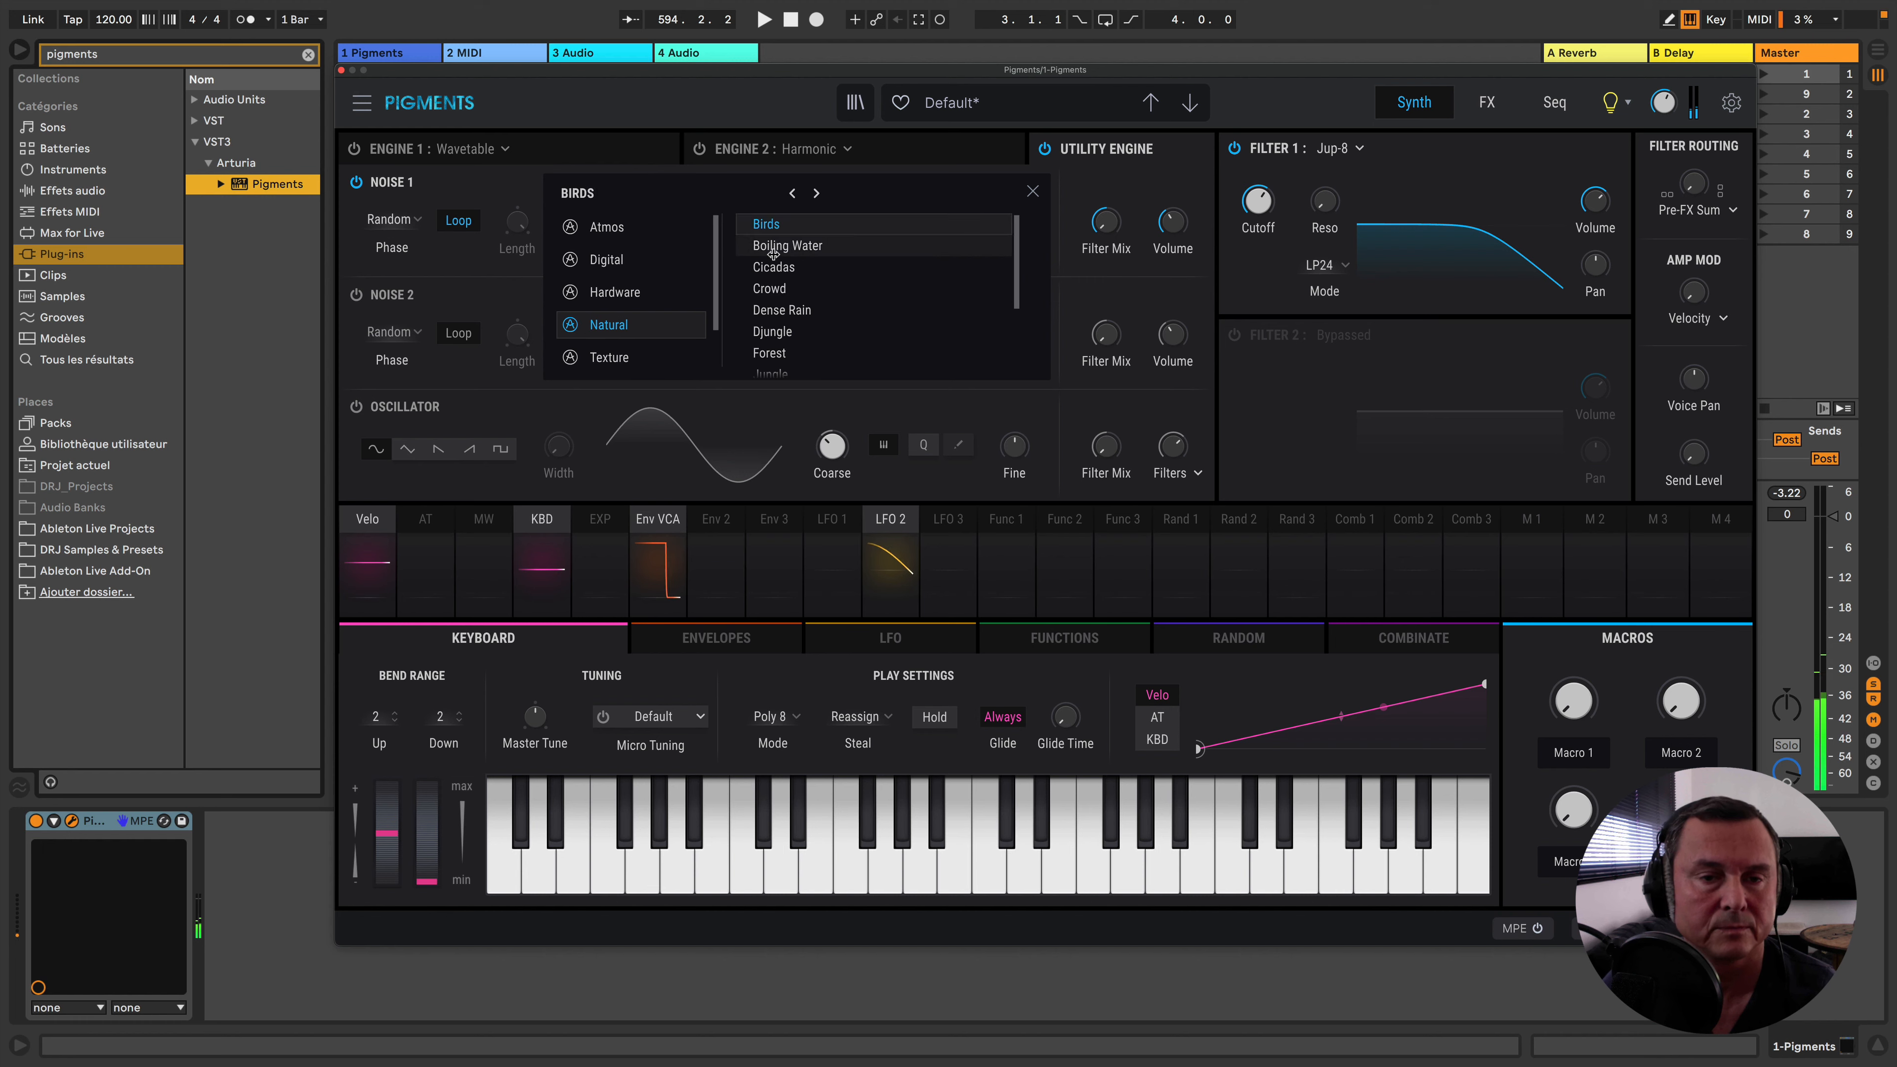
pyautogui.click(775, 287)
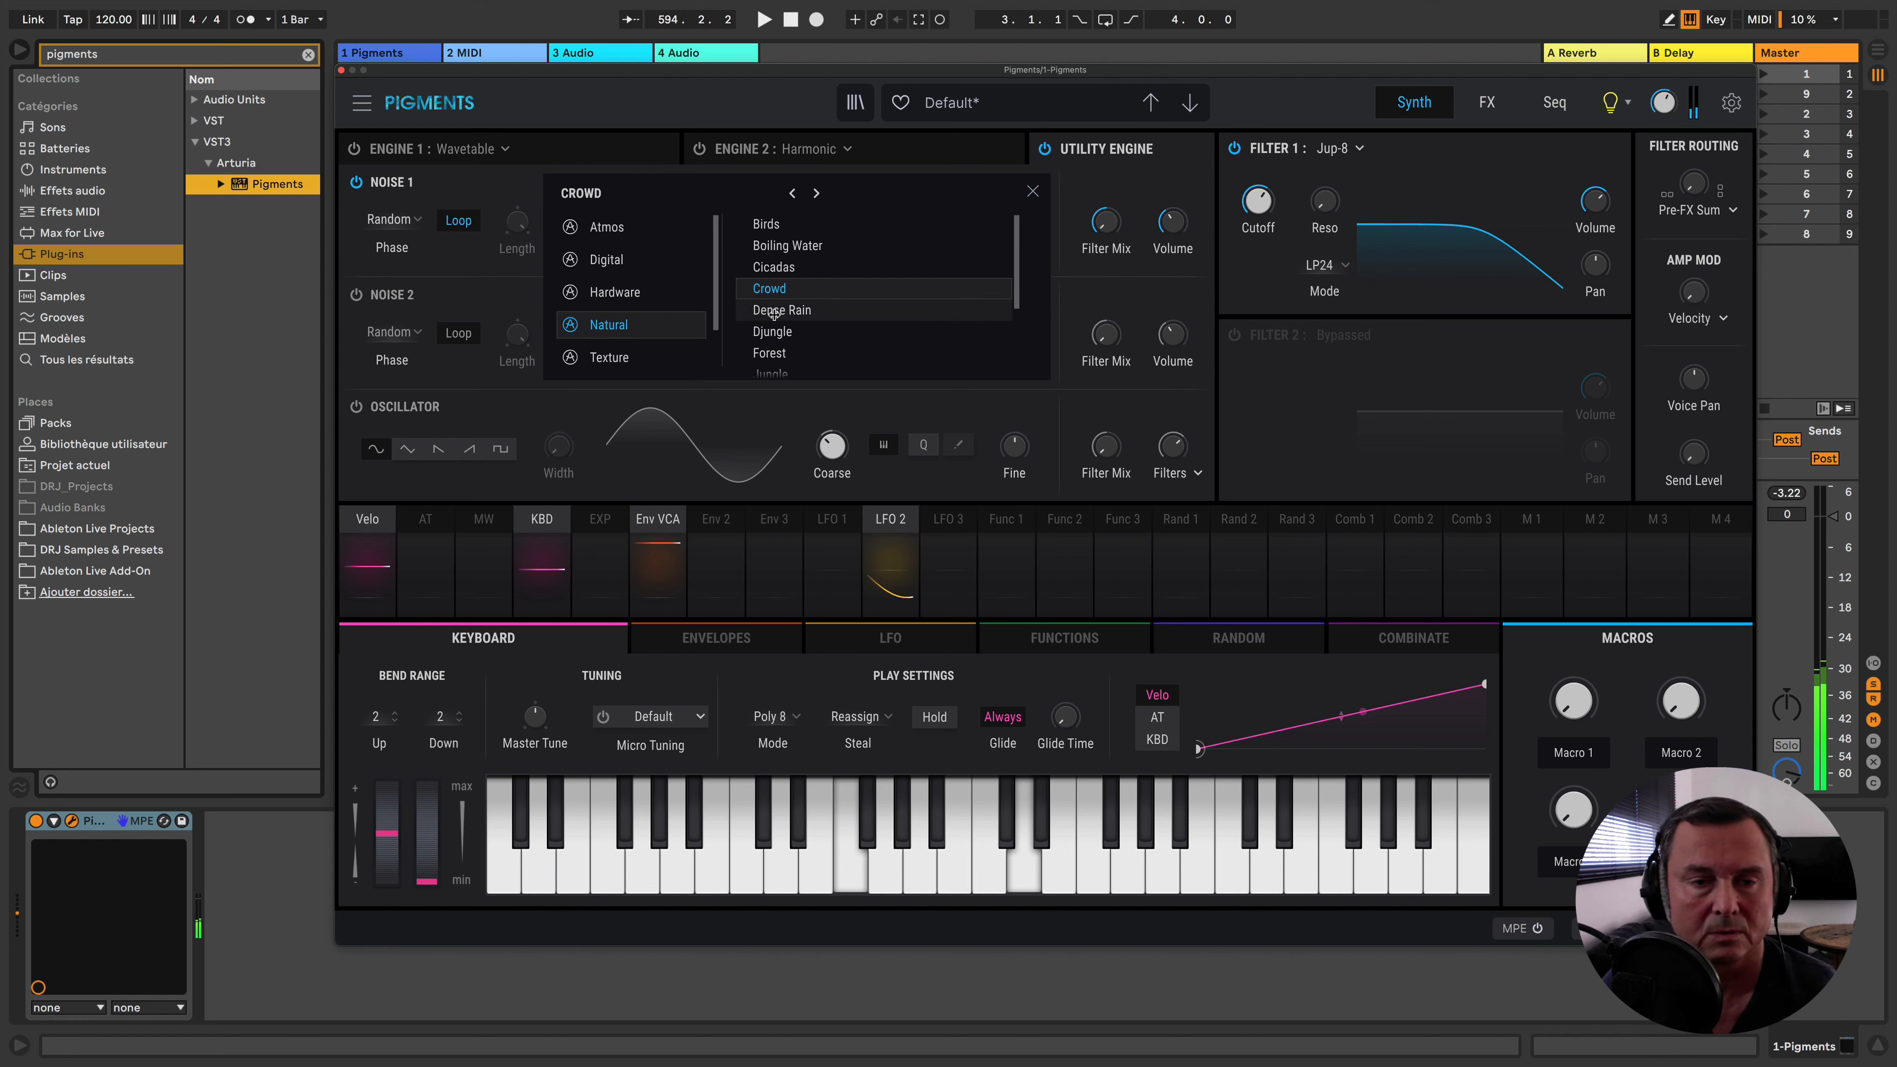
pyautogui.click(773, 312)
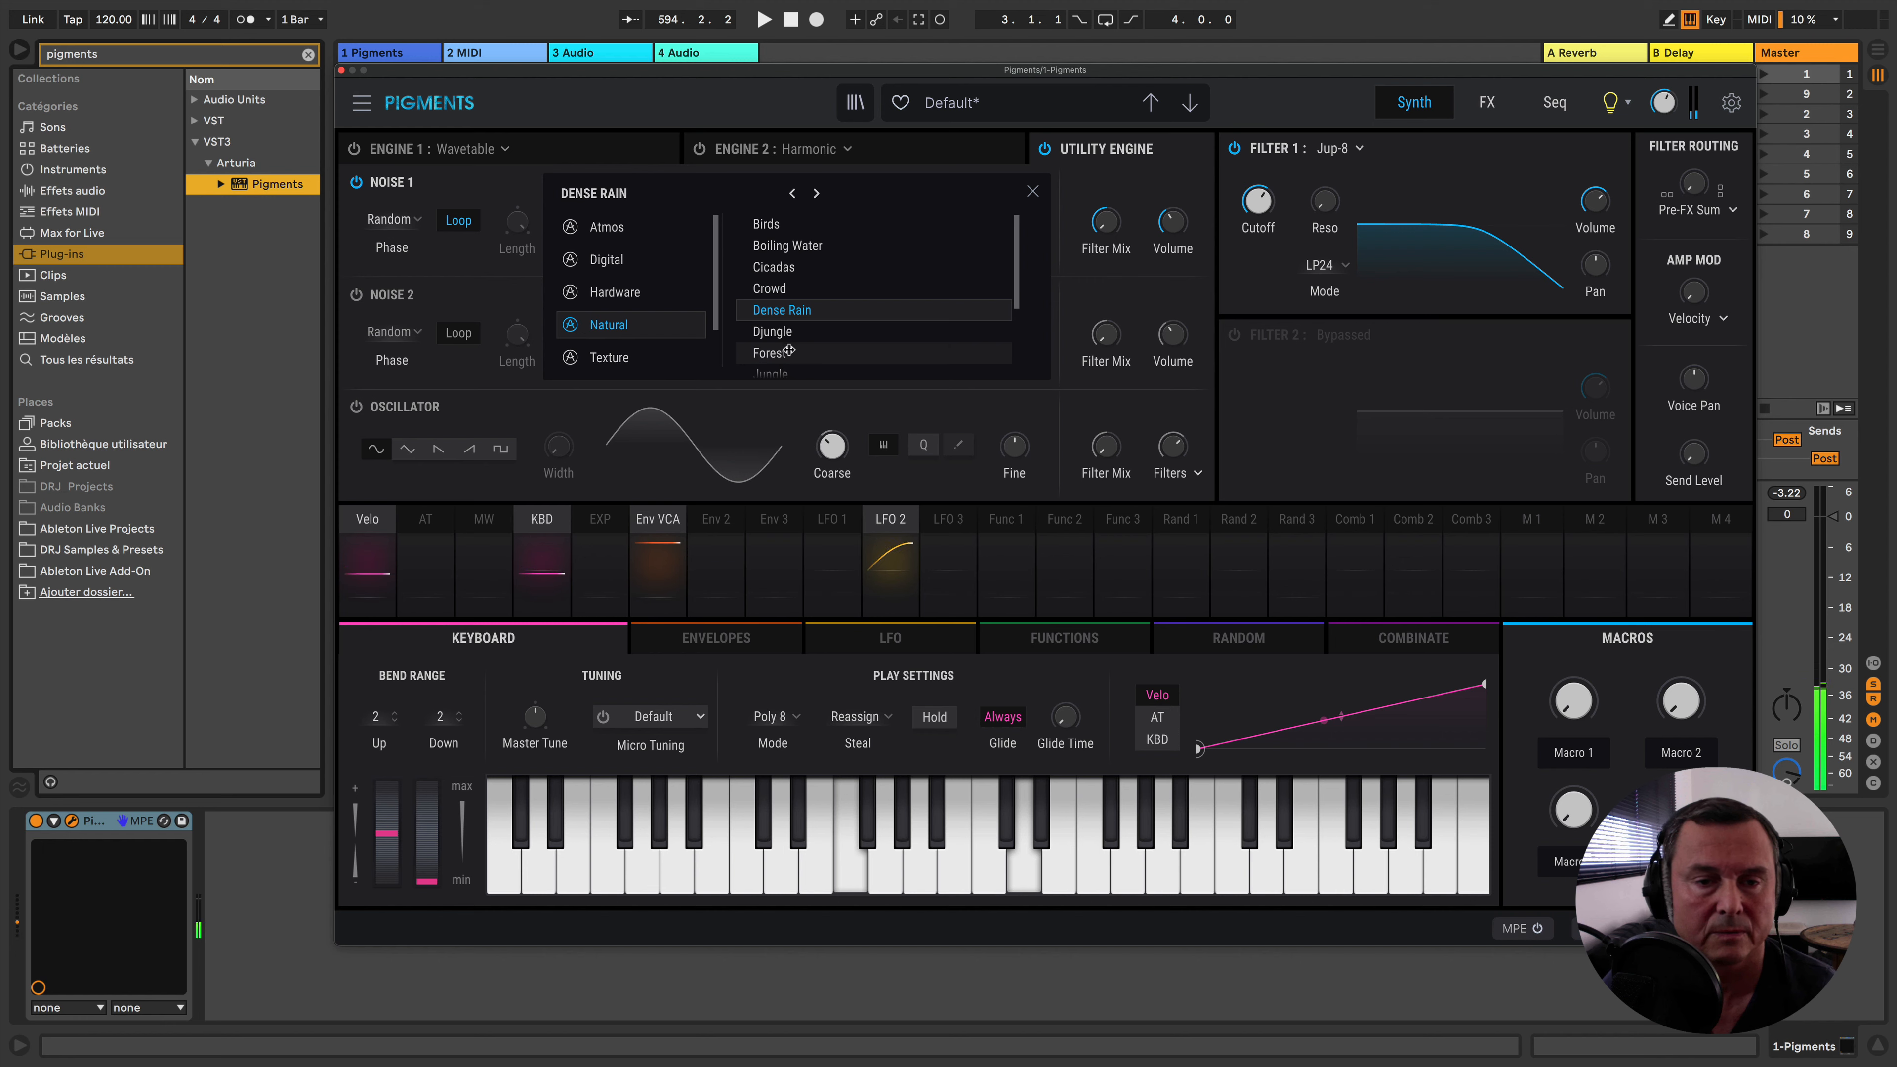
# Audition the Djungle, Forest, Sprinkle and Wind samples from the Natural category in Noise 1
pyautogui.click(775, 334)
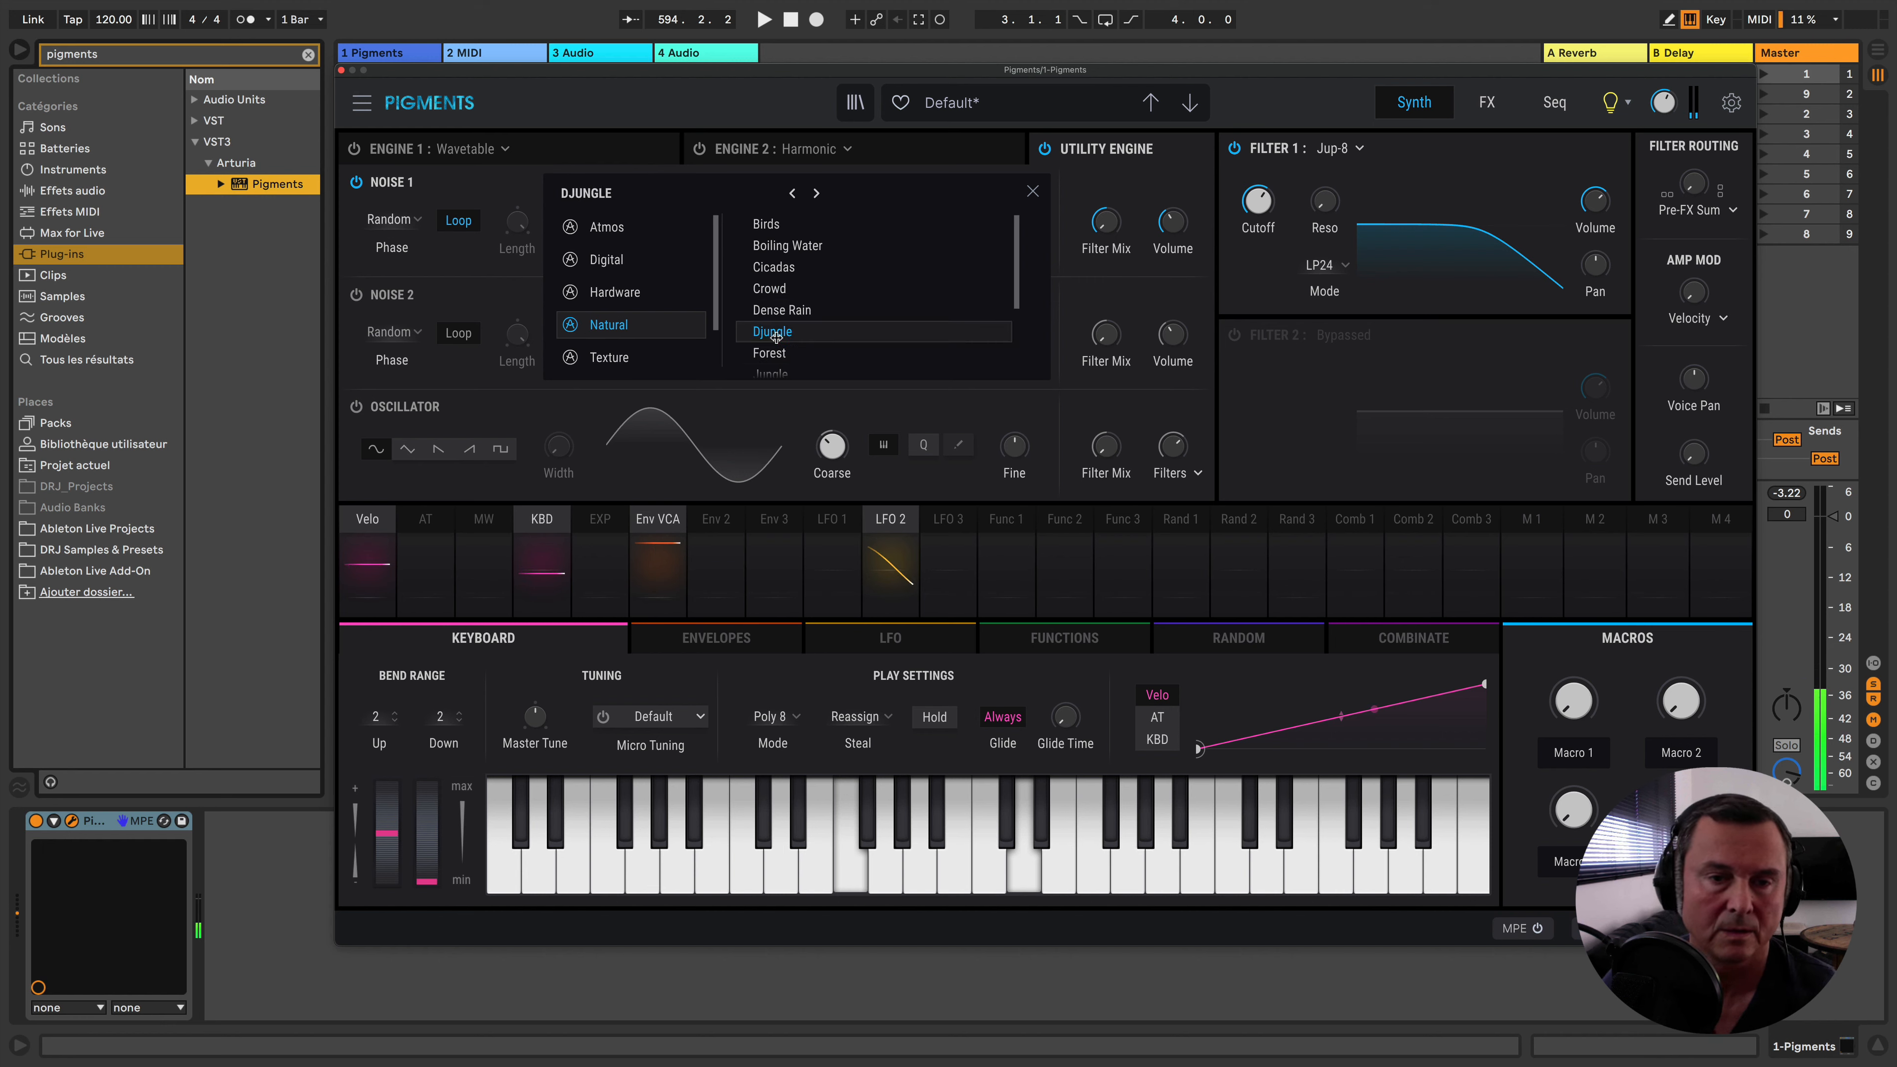
pyautogui.click(780, 352)
pyautogui.scroll(-3, 806, 327)
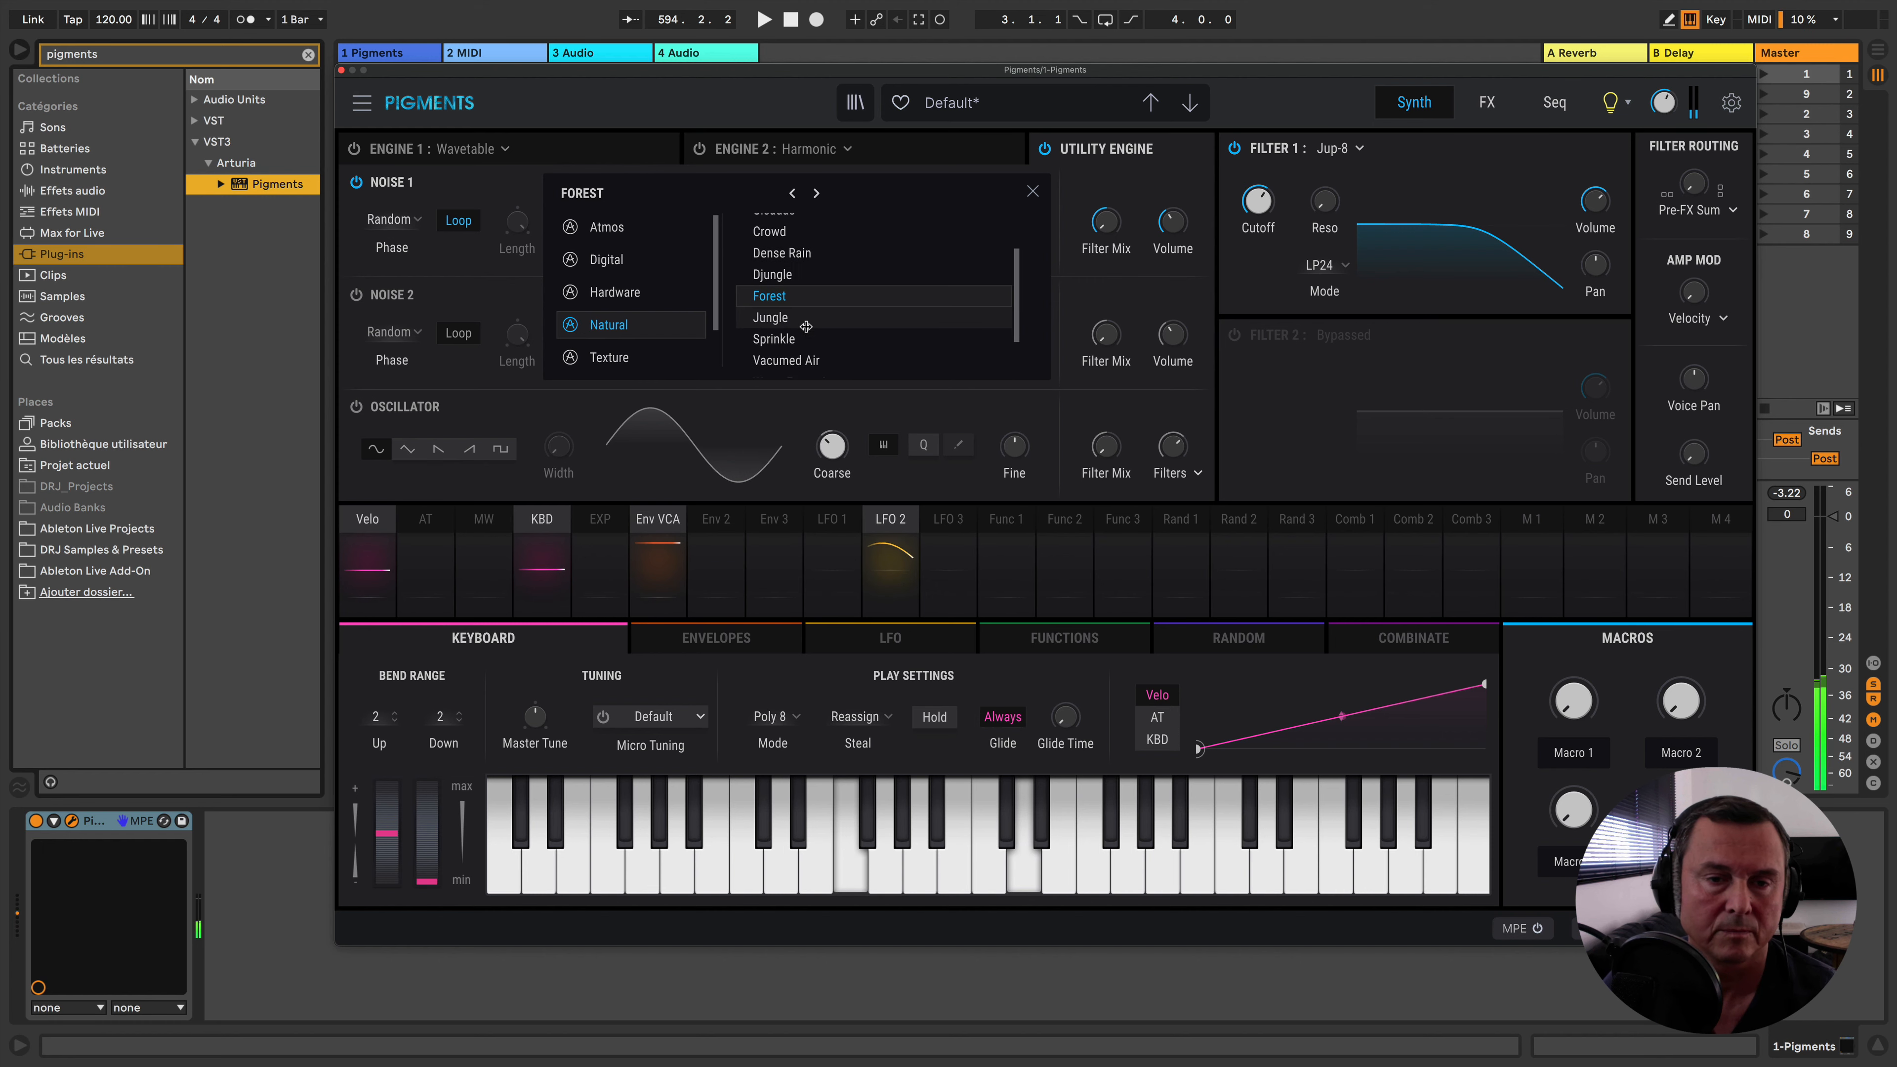
pyautogui.click(784, 340)
pyautogui.scroll(-3, 793, 342)
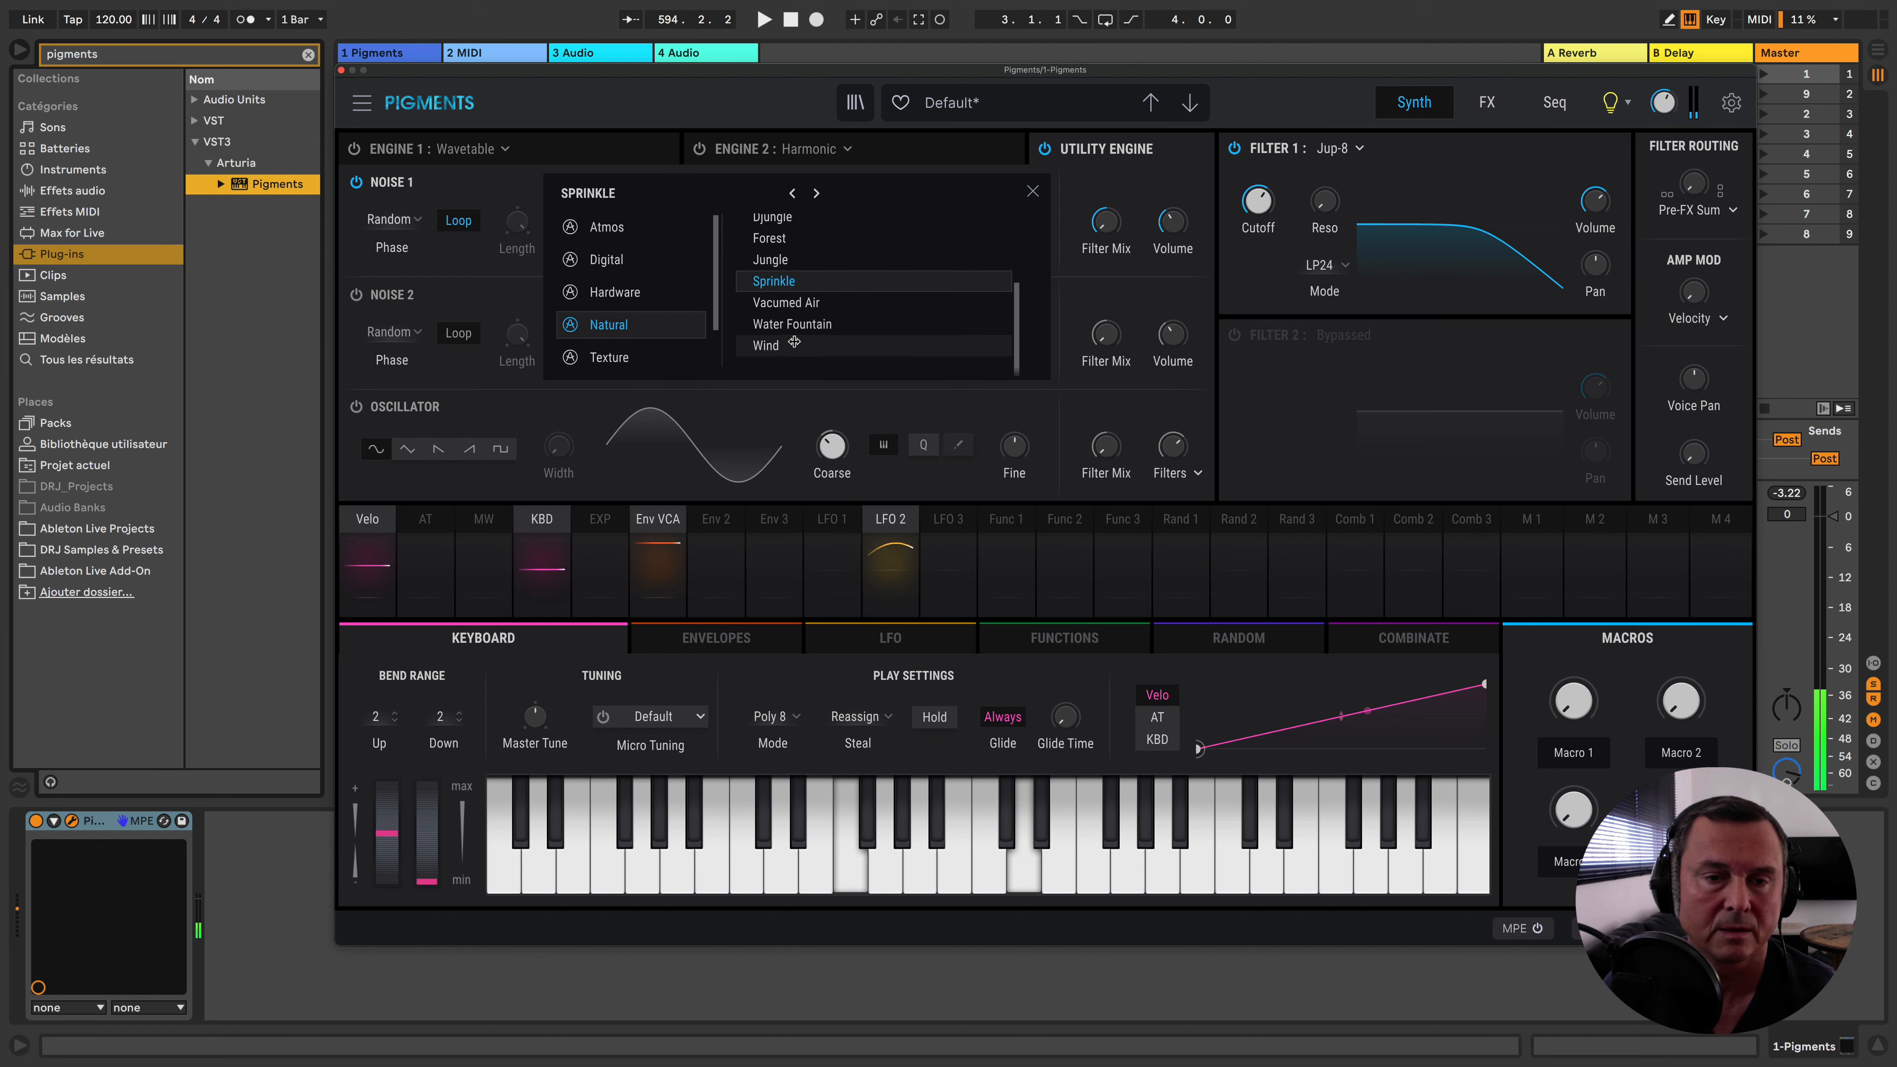
pyautogui.click(772, 344)
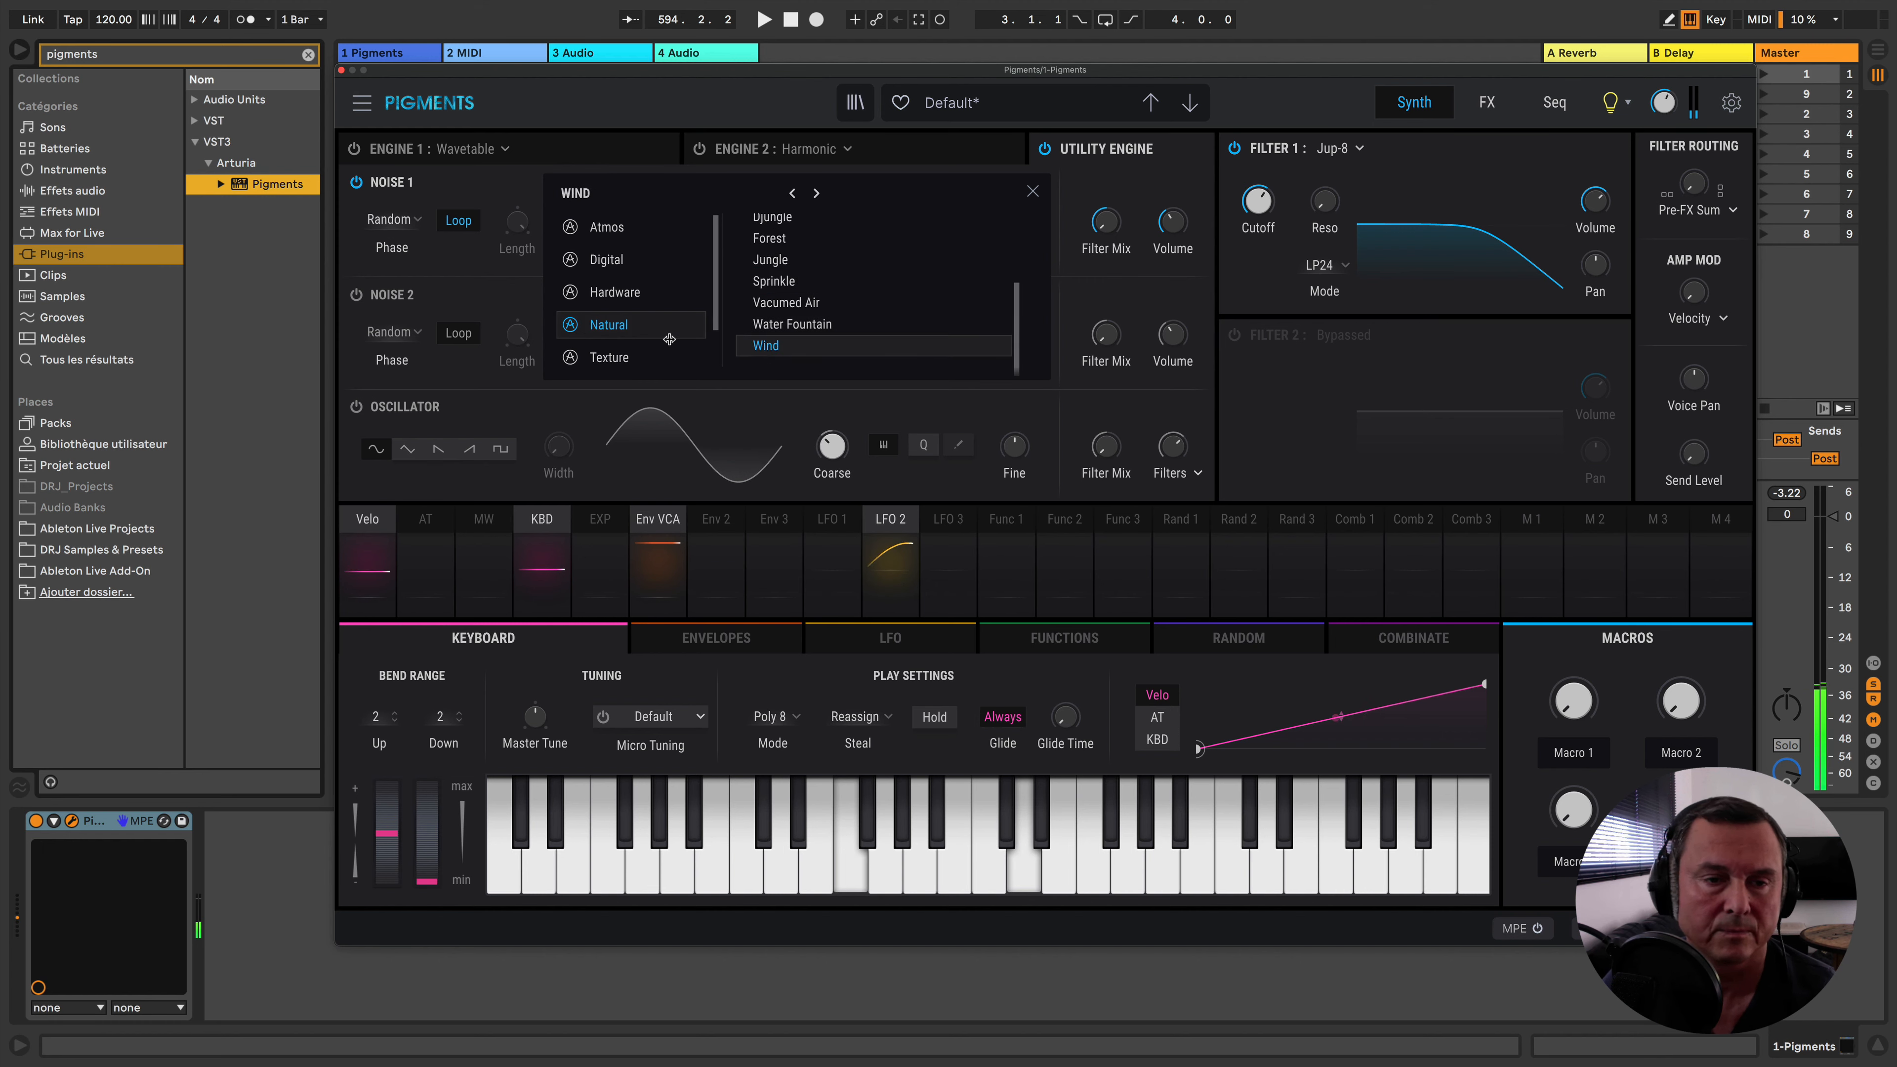
pyautogui.scroll(2, 768, 295)
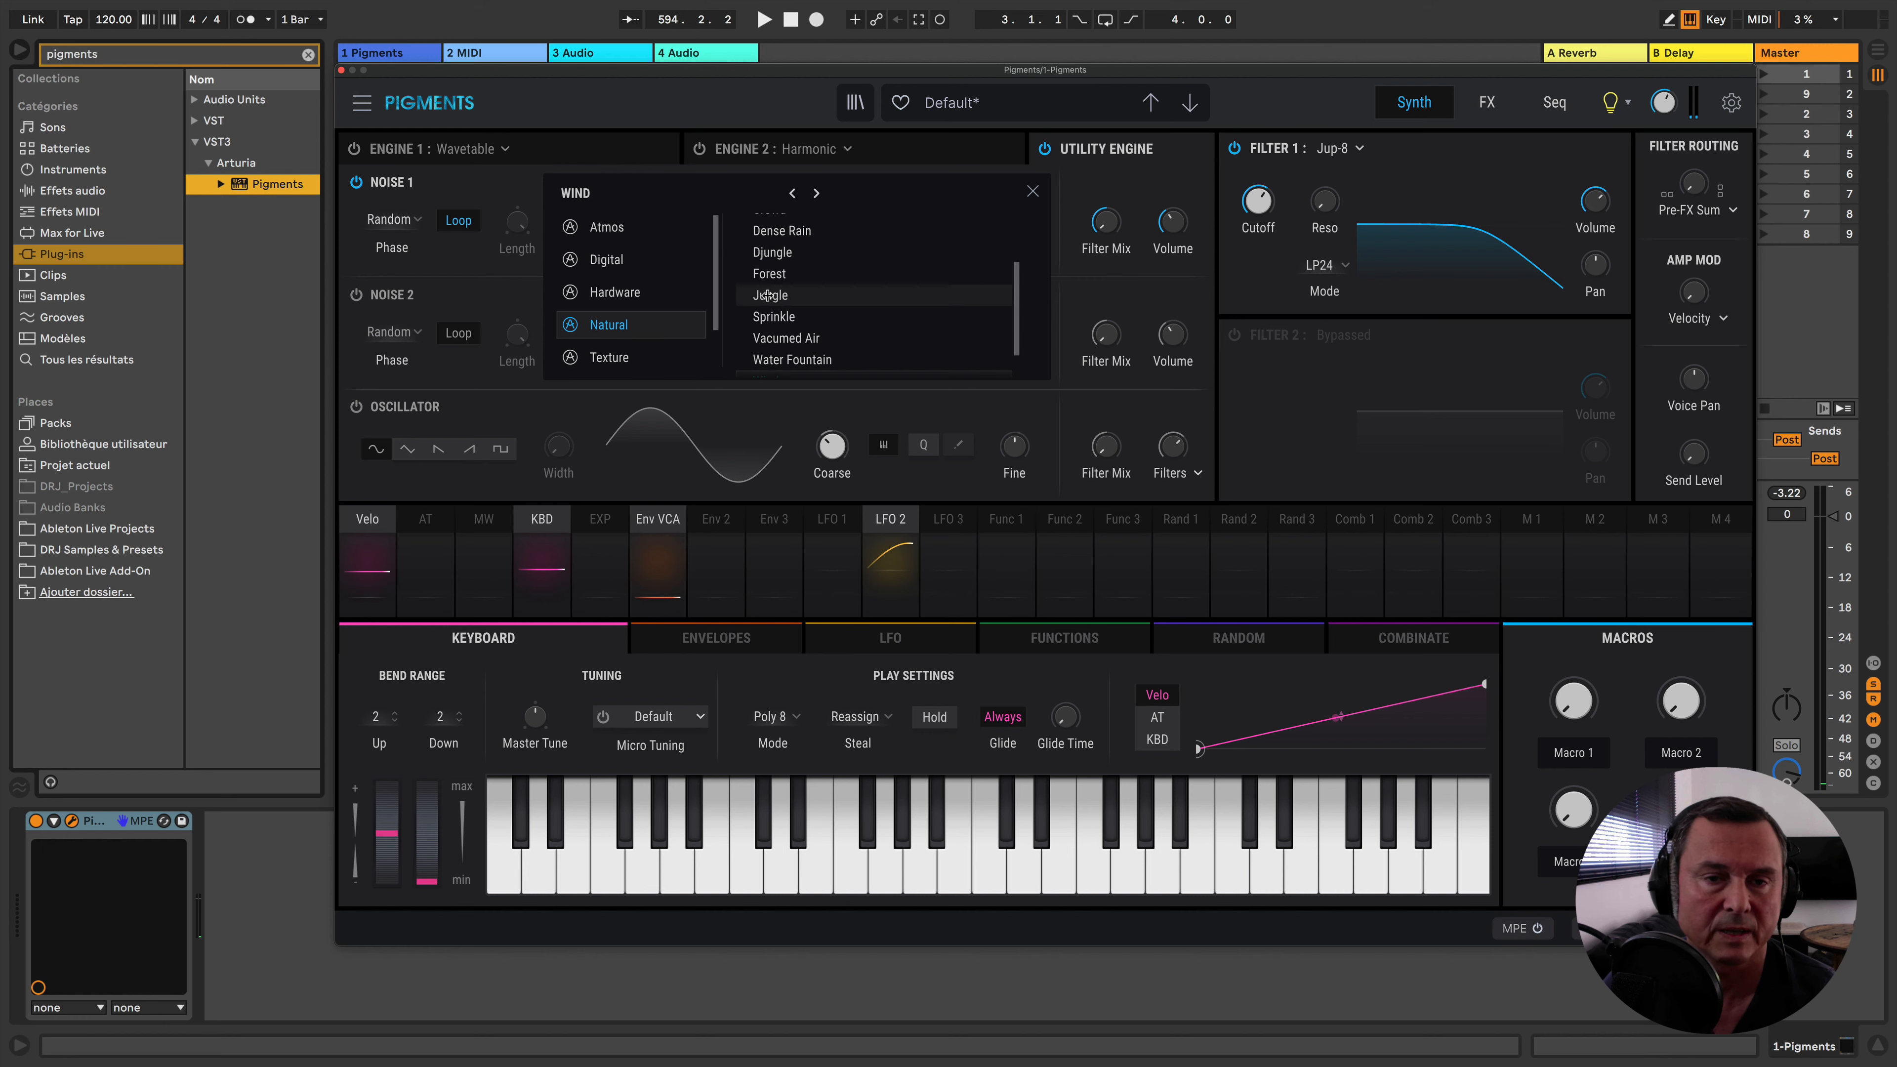
pyautogui.scroll(-3, 768, 295)
# Audition the Grains of 1899, Metal Grains and Vinyl Crackles samples from the Texture category in Noise 1
pyautogui.click(609, 357)
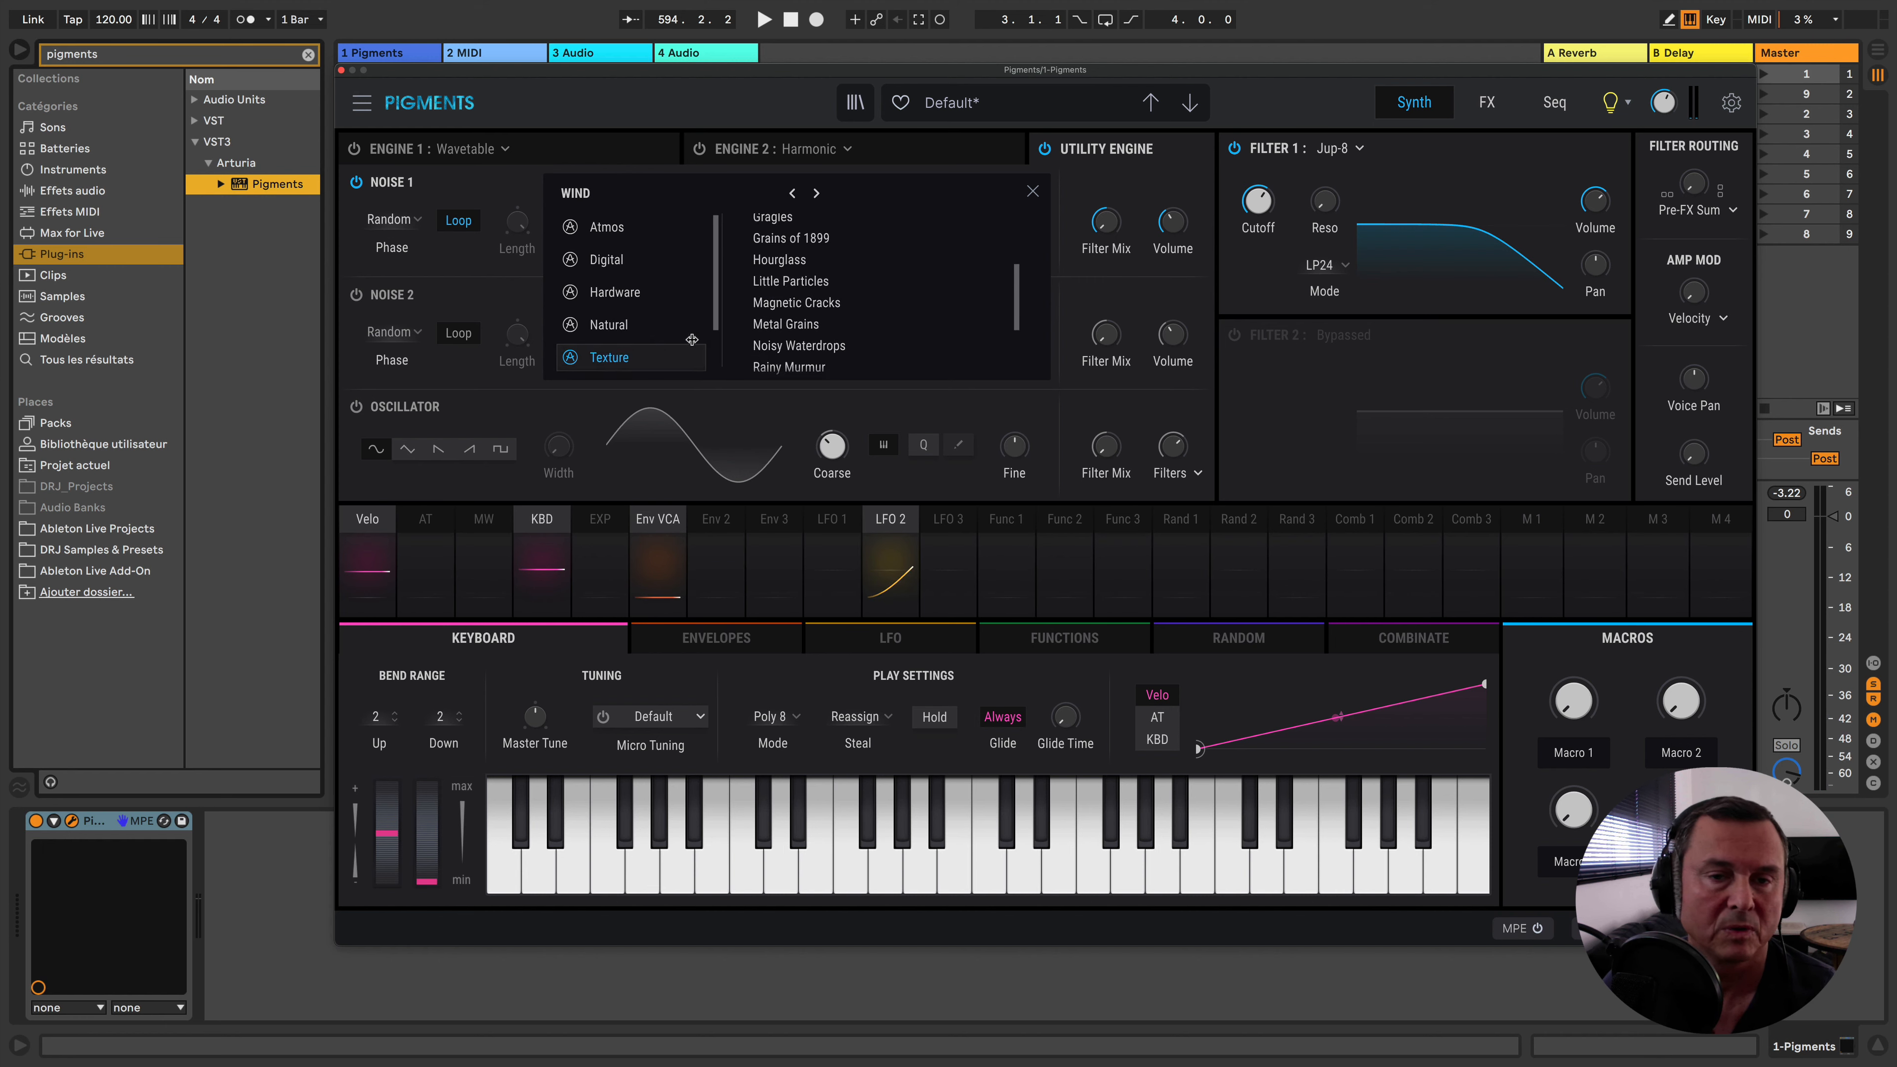
pyautogui.click(784, 236)
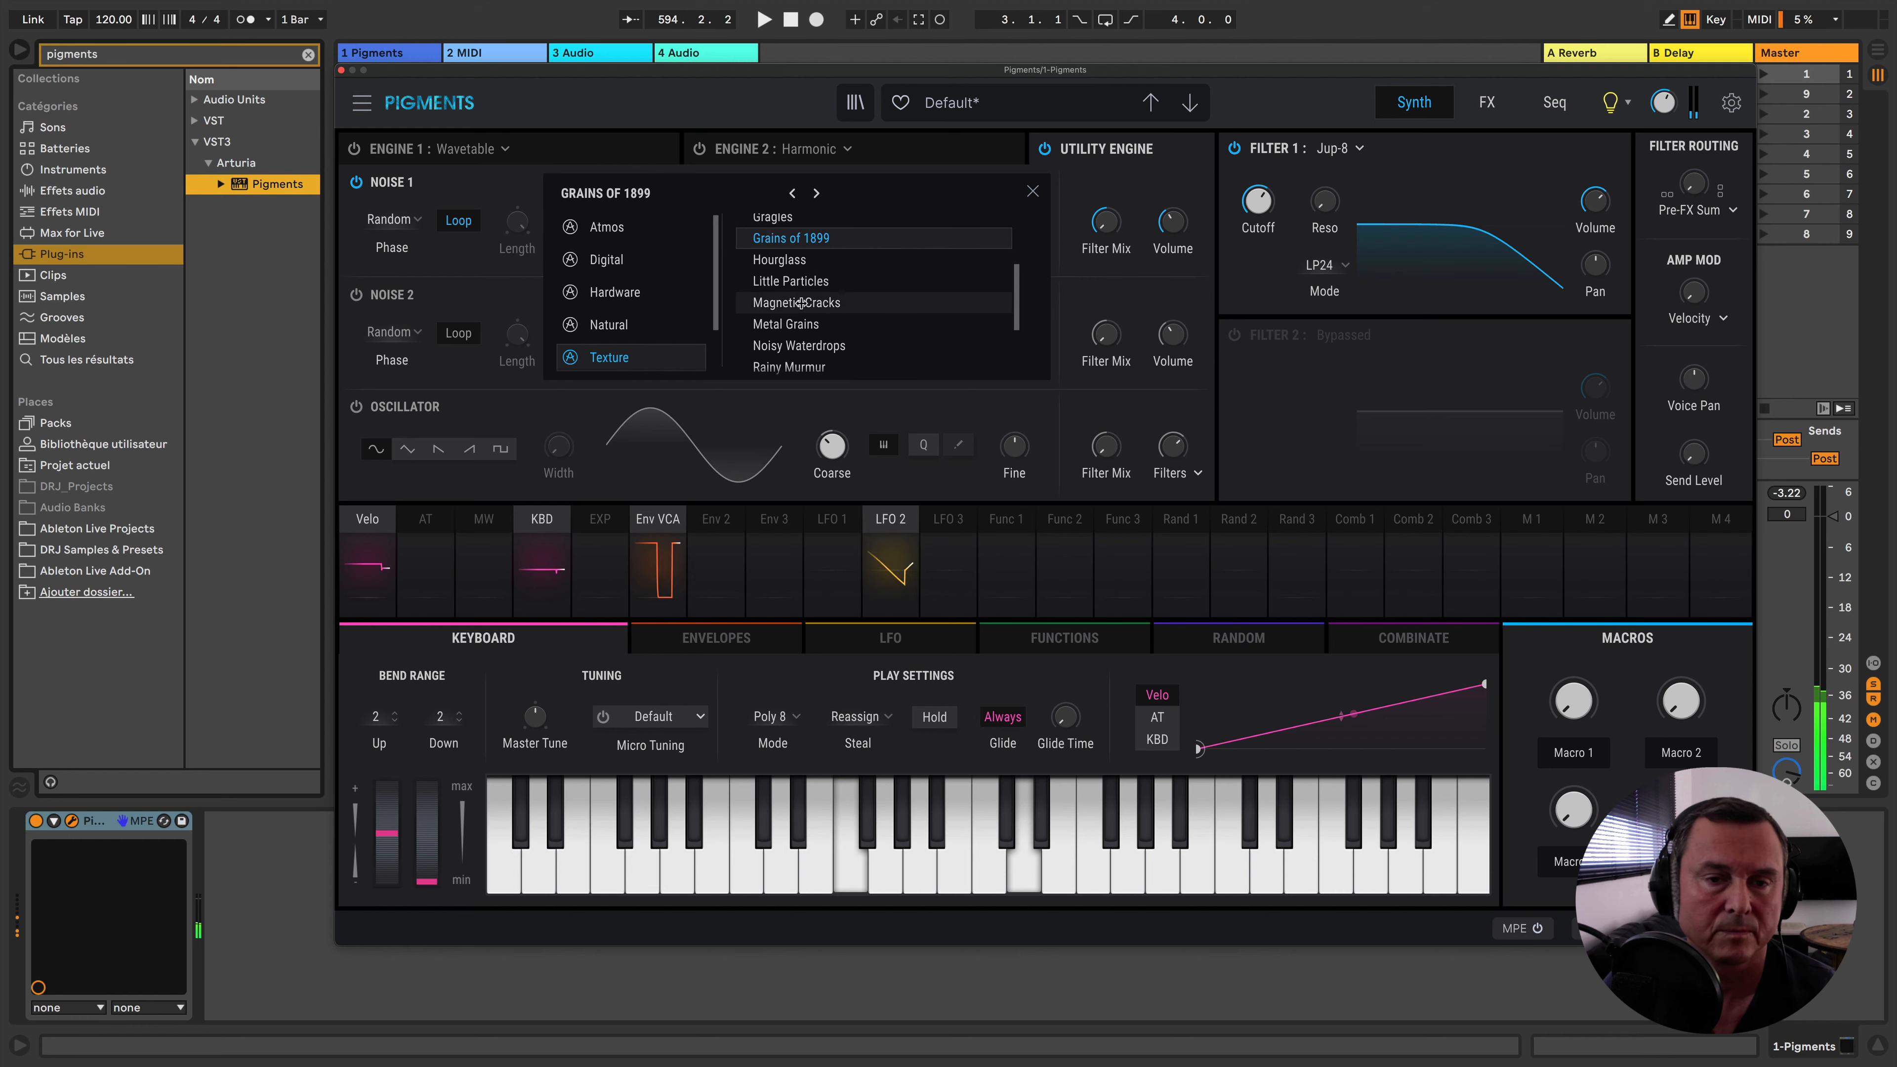
pyautogui.click(801, 323)
pyautogui.scroll(-4, 803, 322)
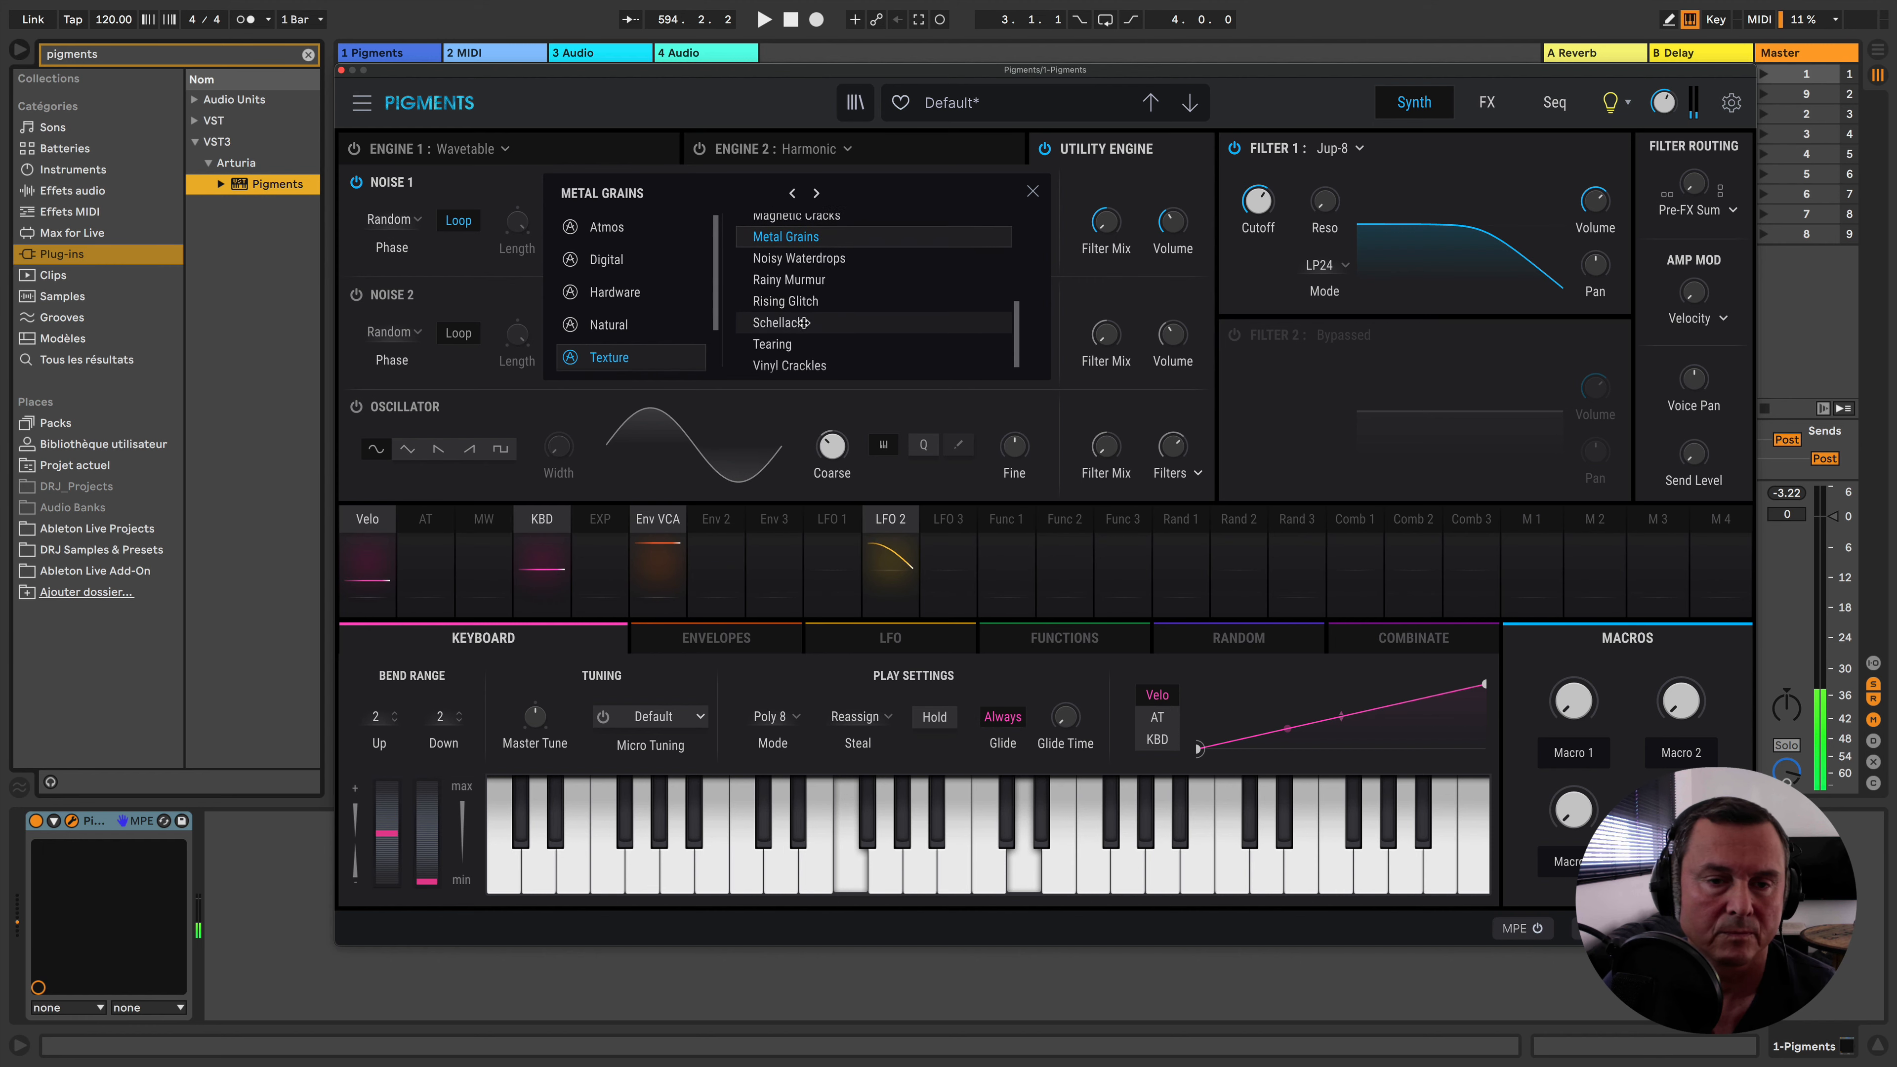
pyautogui.click(792, 346)
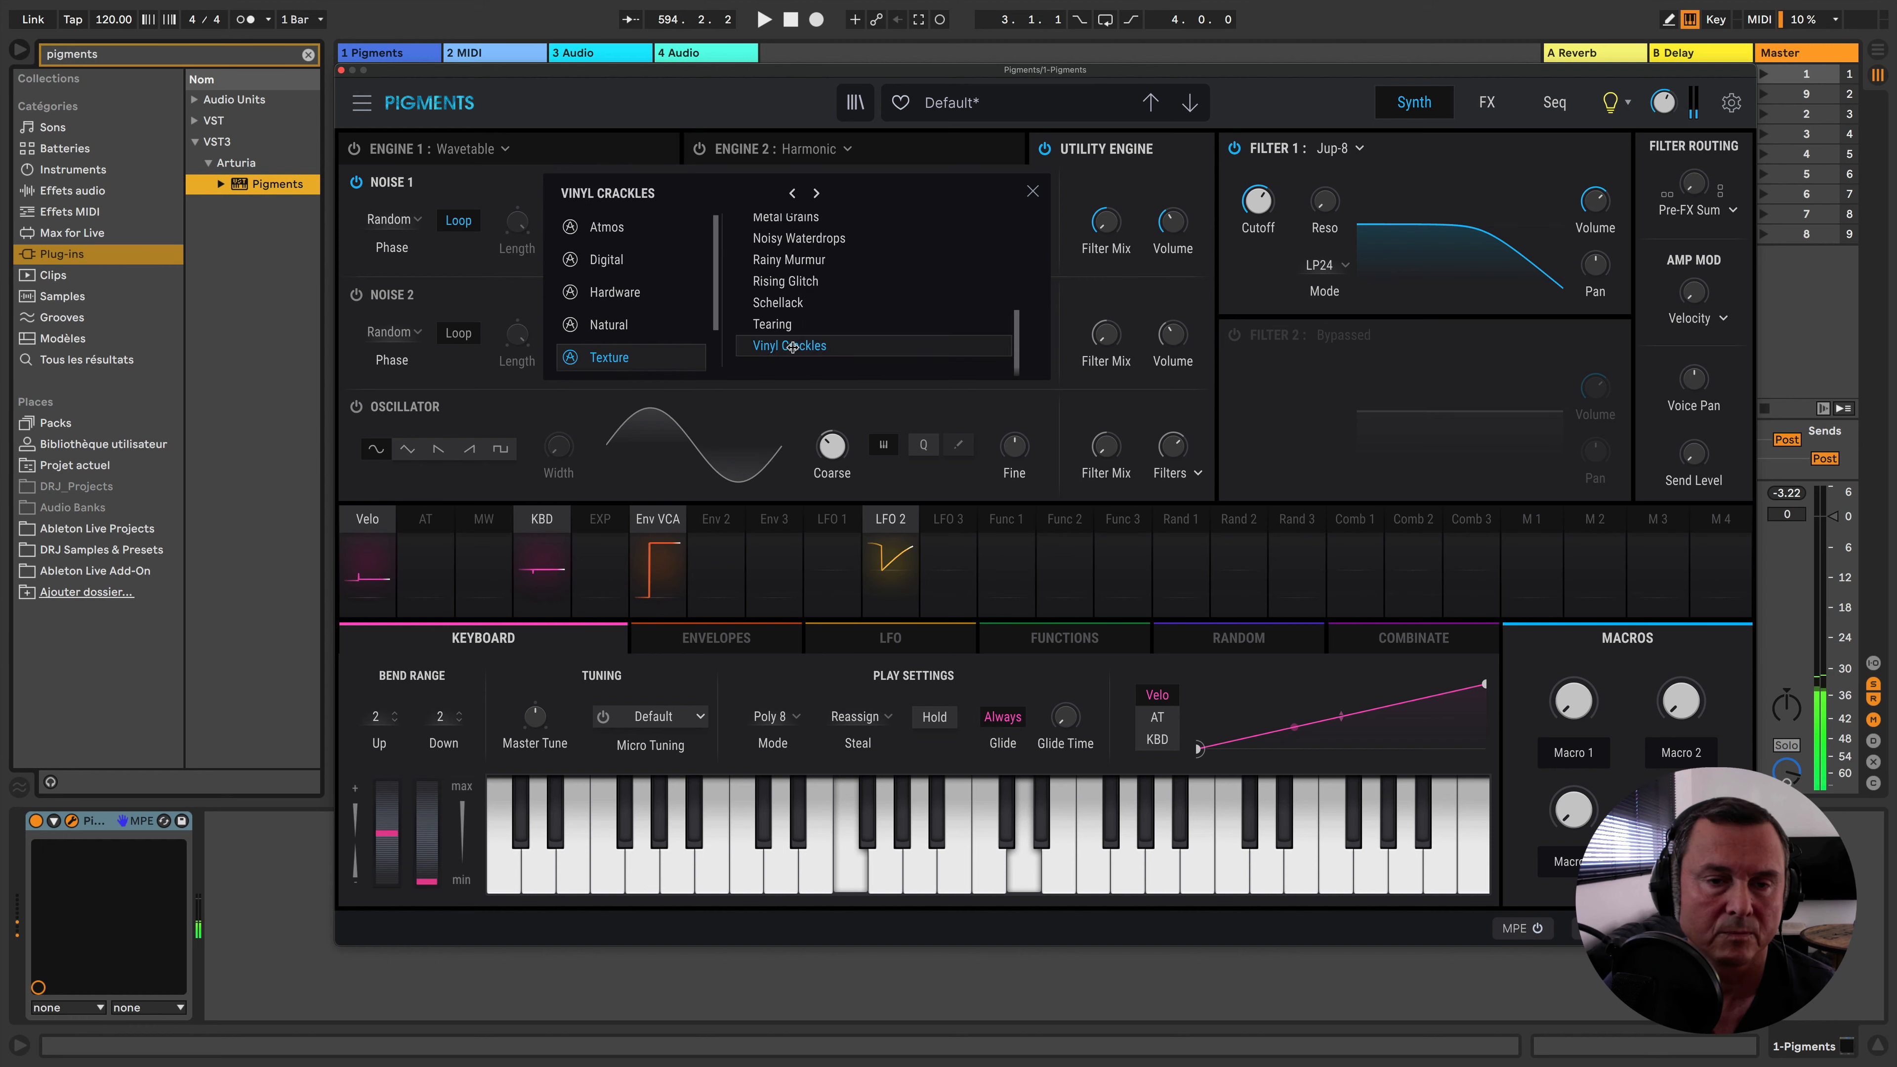
pyautogui.scroll(3, 792, 345)
# Load the Water Fountain sample from the Natural category into Noise 1, and close the sample browser
pyautogui.click(609, 324)
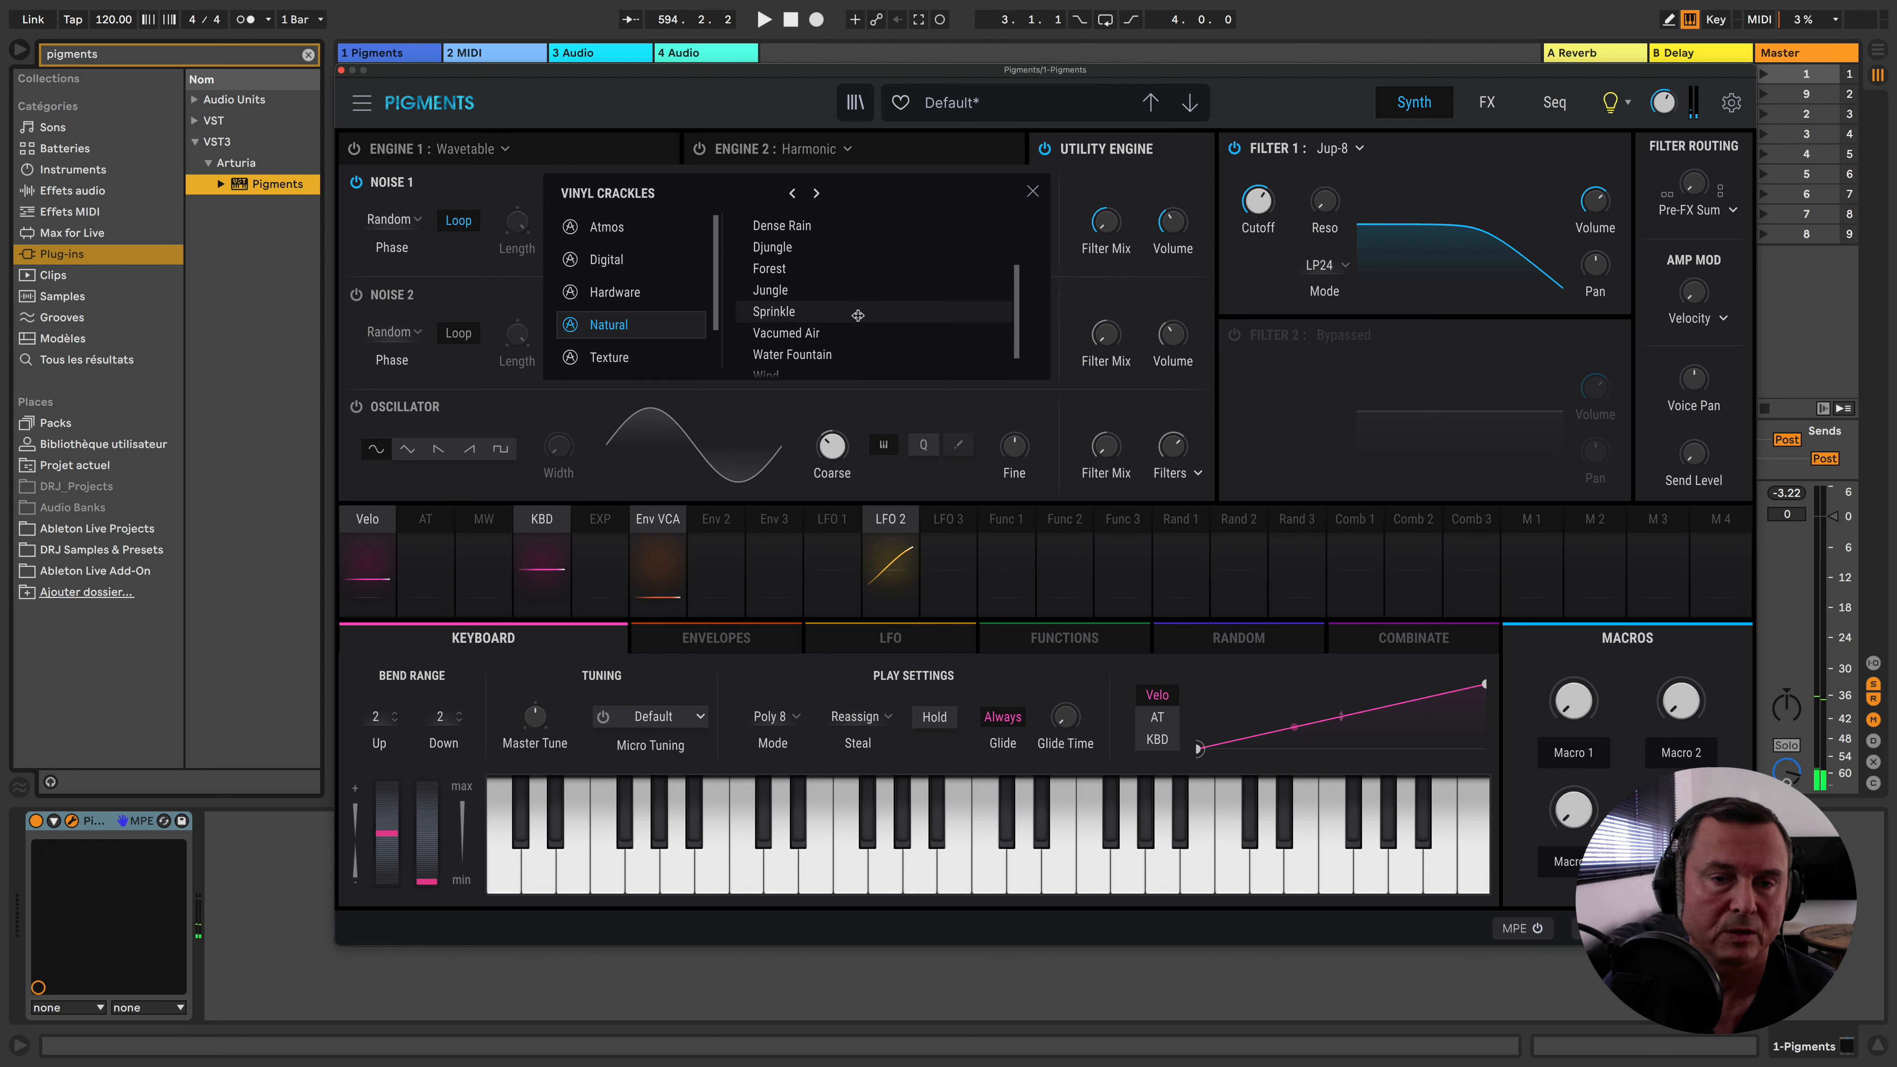
pyautogui.click(861, 353)
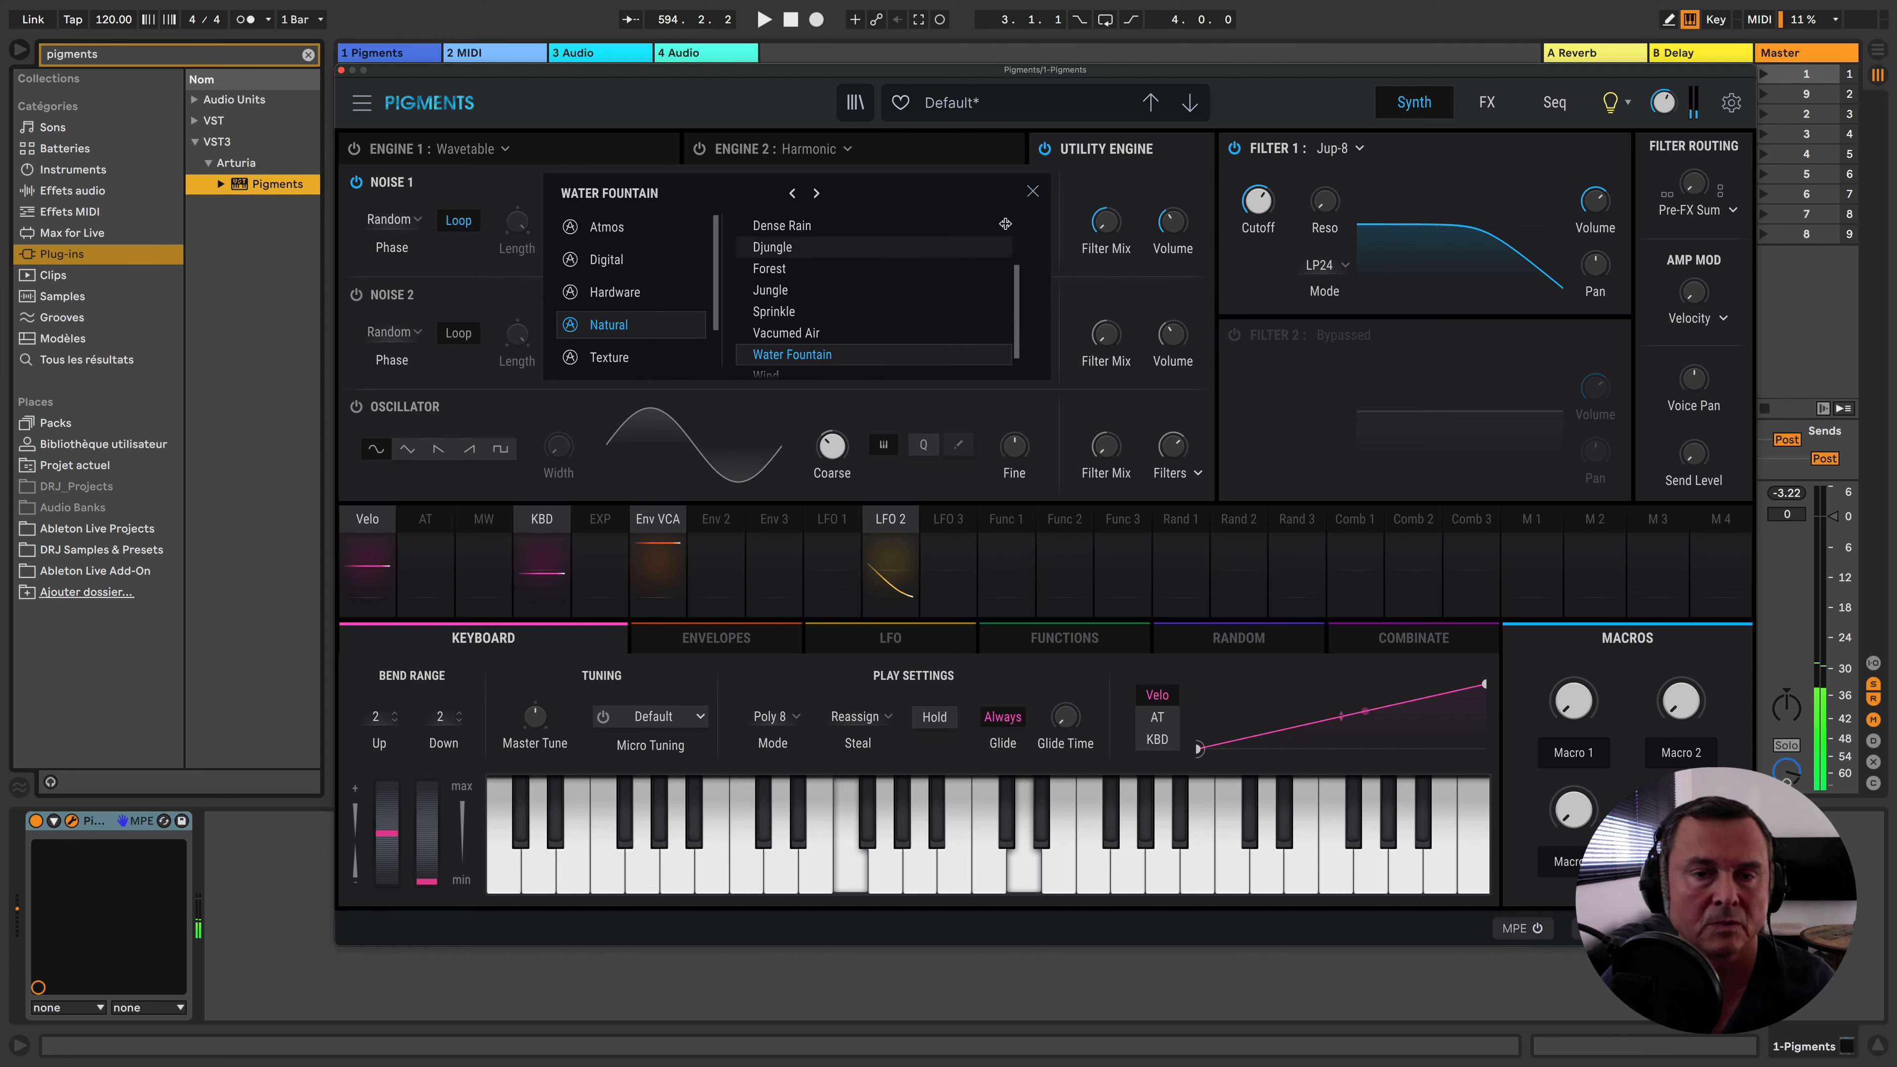
pyautogui.click(1033, 191)
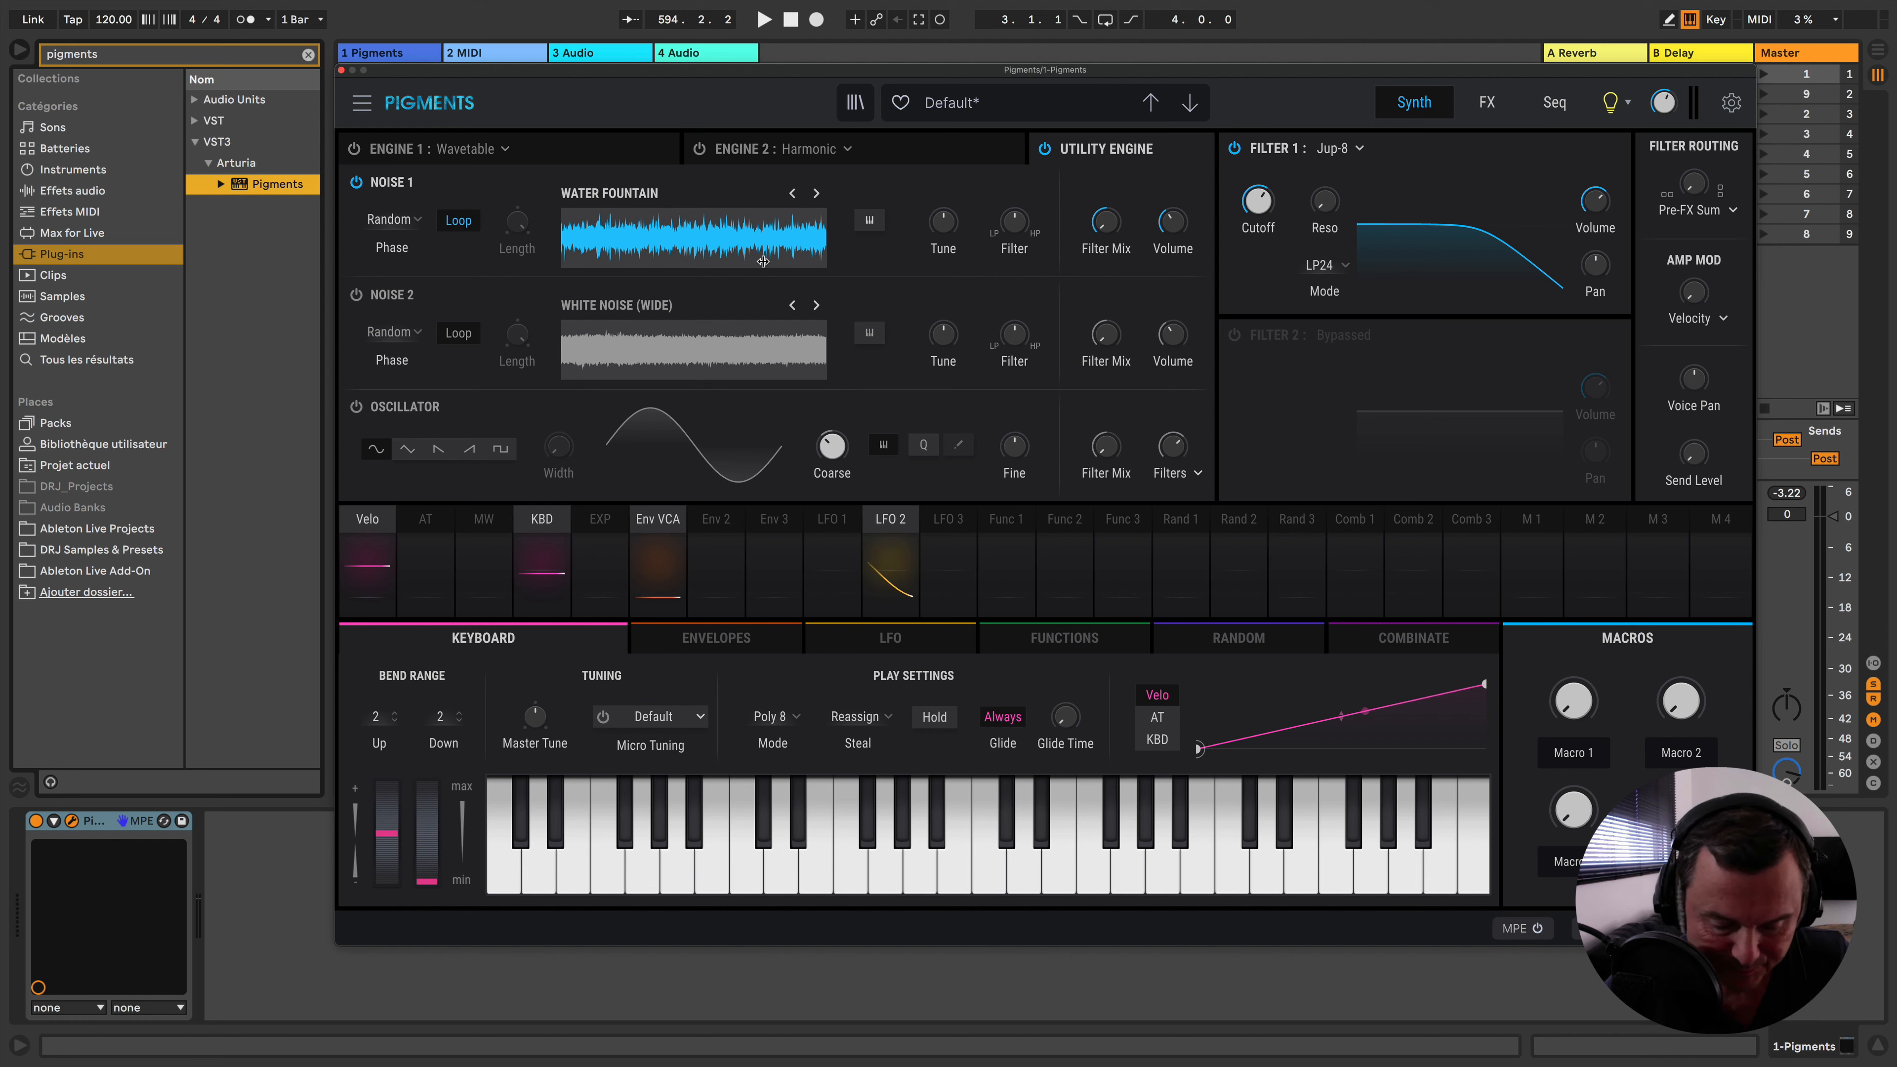
# Display Noise 1's phase retrigger options, and choose Random
pyautogui.click(397, 247)
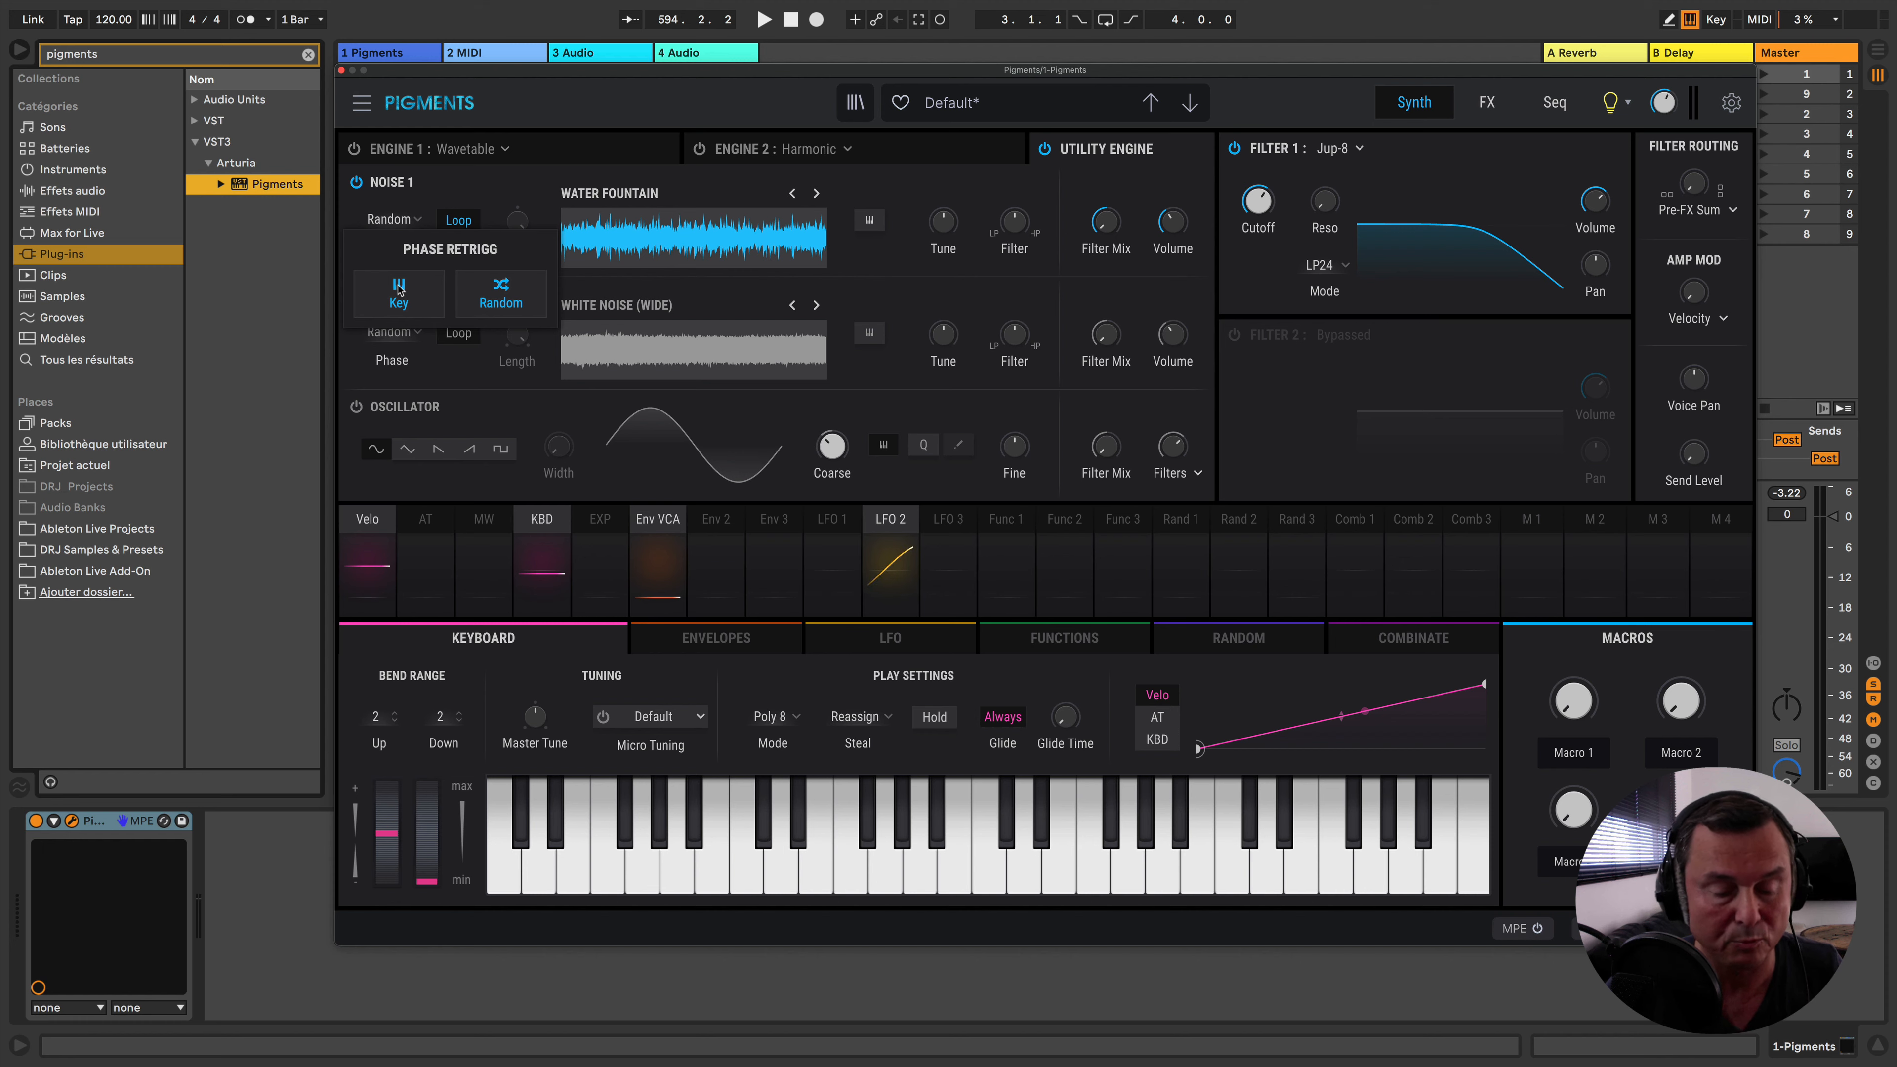
pyautogui.click(485, 299)
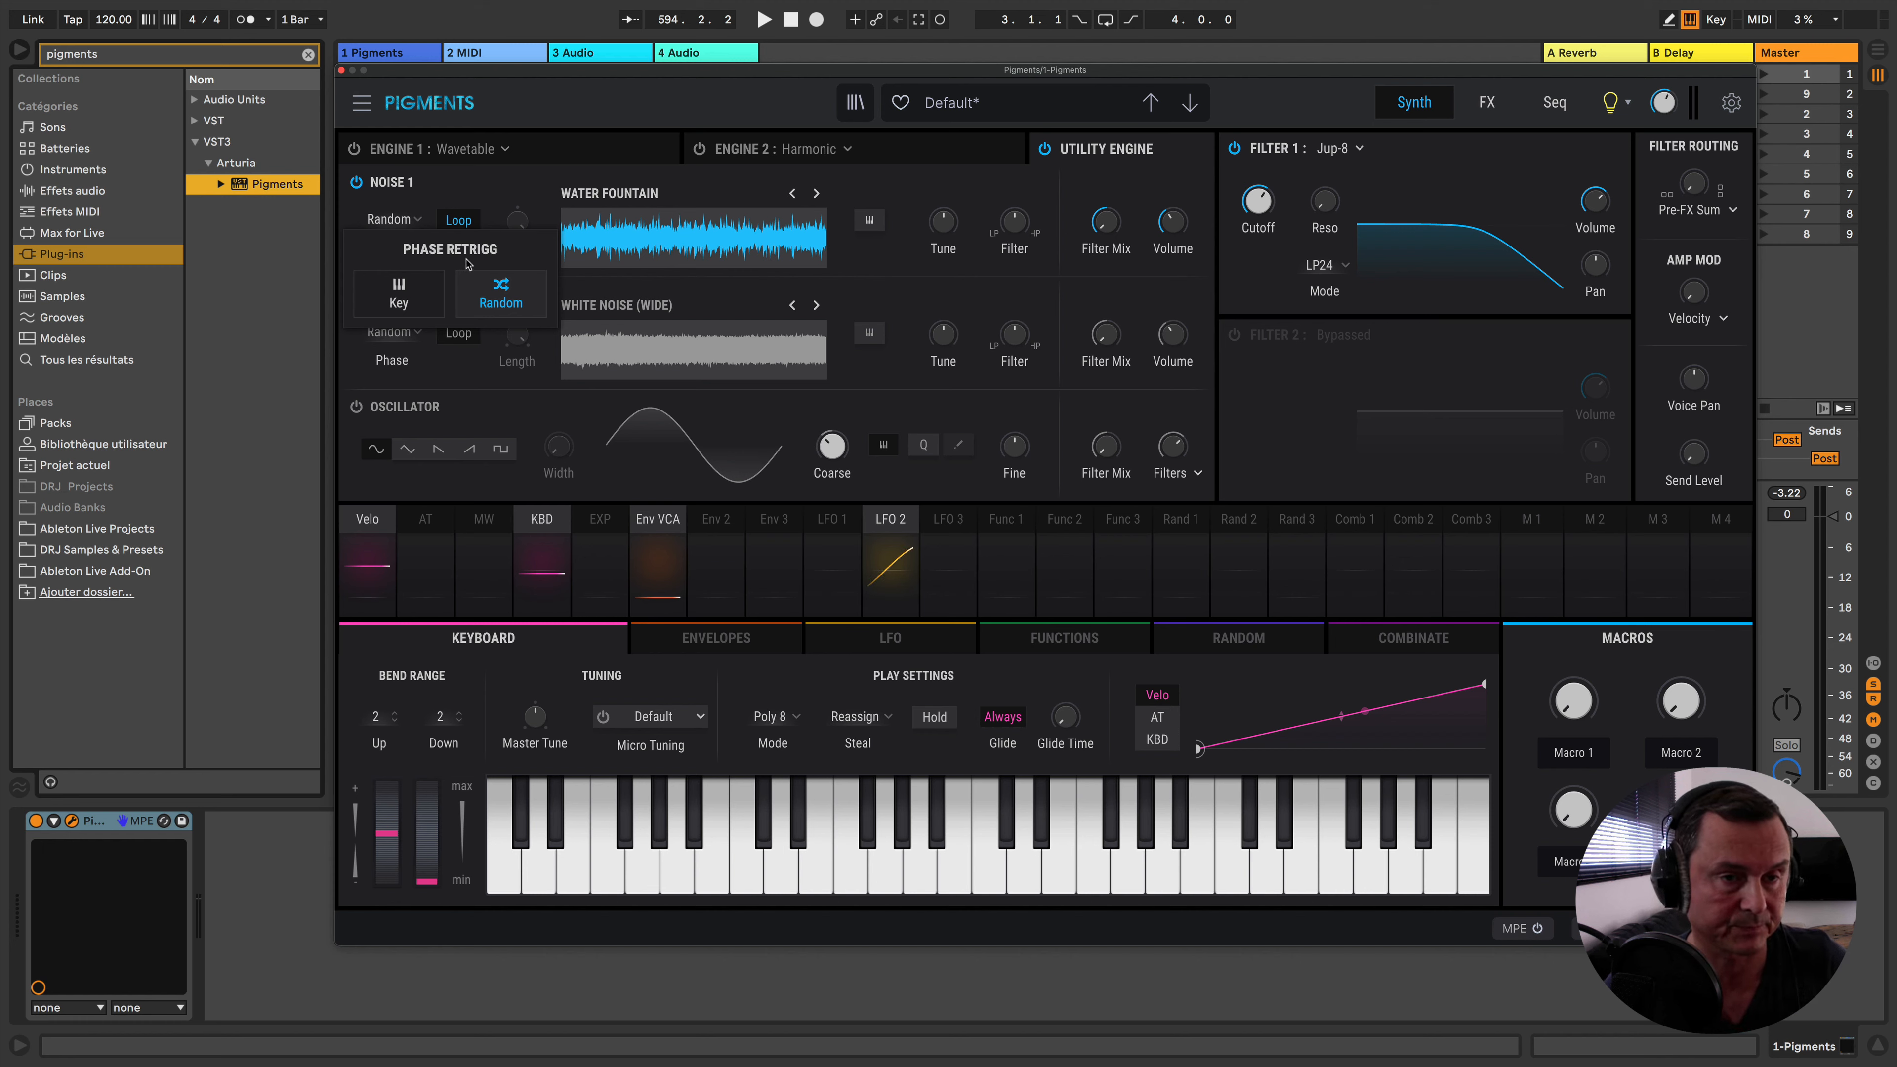
pyautogui.click(383, 222)
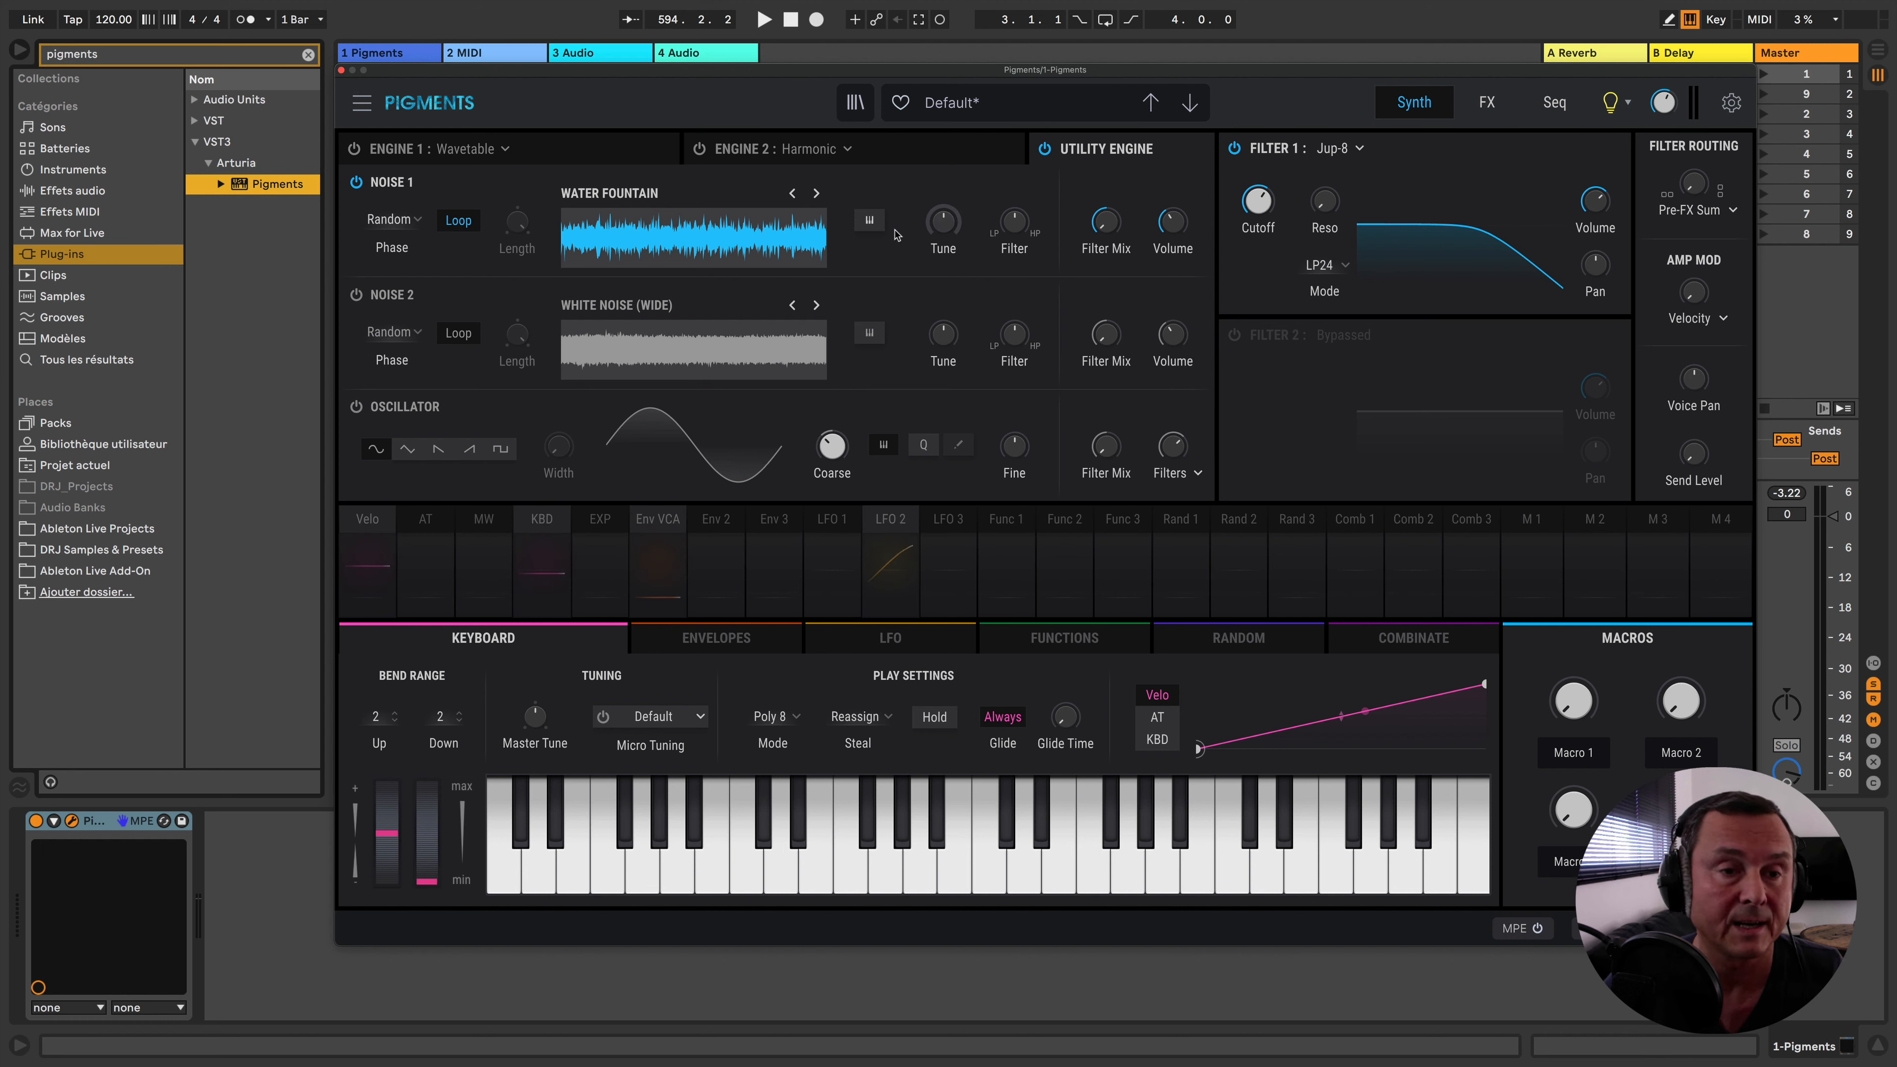
# Try Noise 1's Tune control, and reset it to 0.00 semitones
pyautogui.moveTo(950, 235)
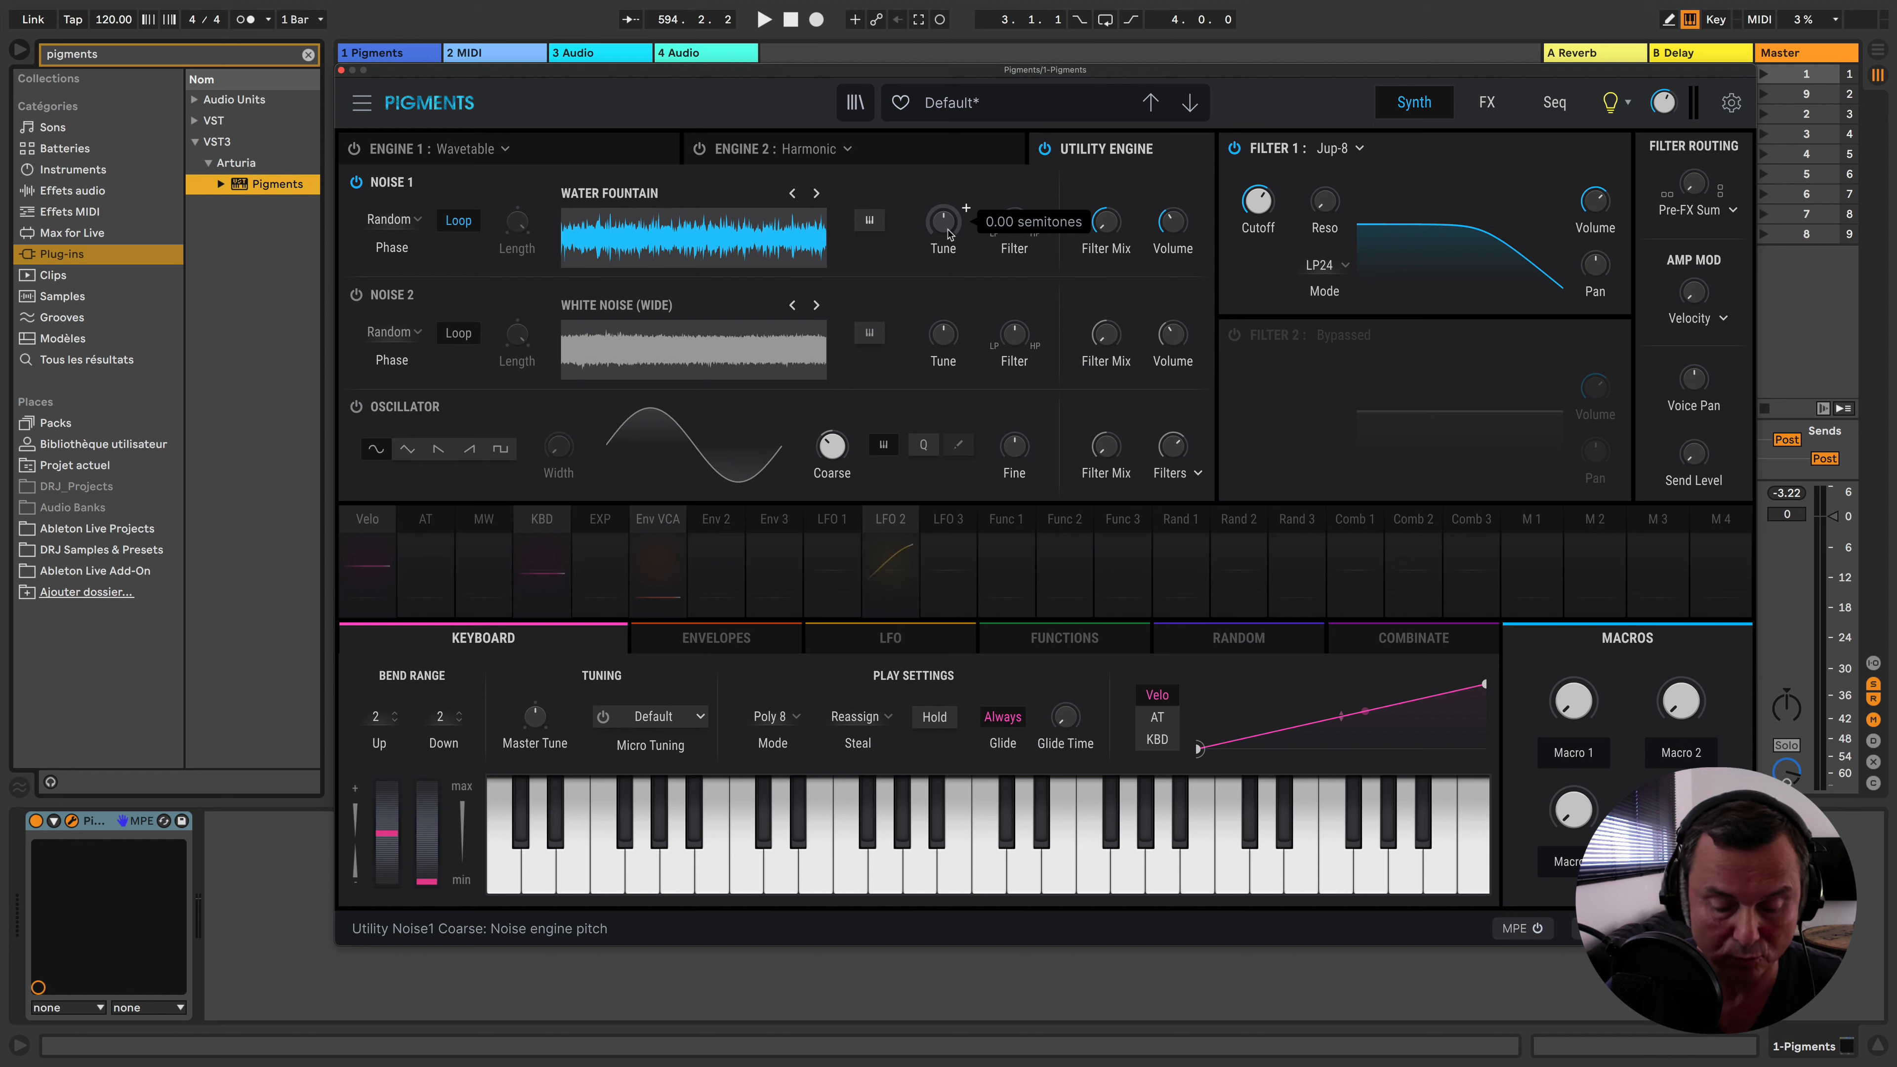
pyautogui.moveTo(949, 235)
pyautogui.mouseDown()
pyautogui.moveTo(950, 206)
pyautogui.moveTo(949, 284)
pyautogui.moveTo(943, 226)
pyautogui.mouseUp()
pyautogui.doubleClick(942, 226)
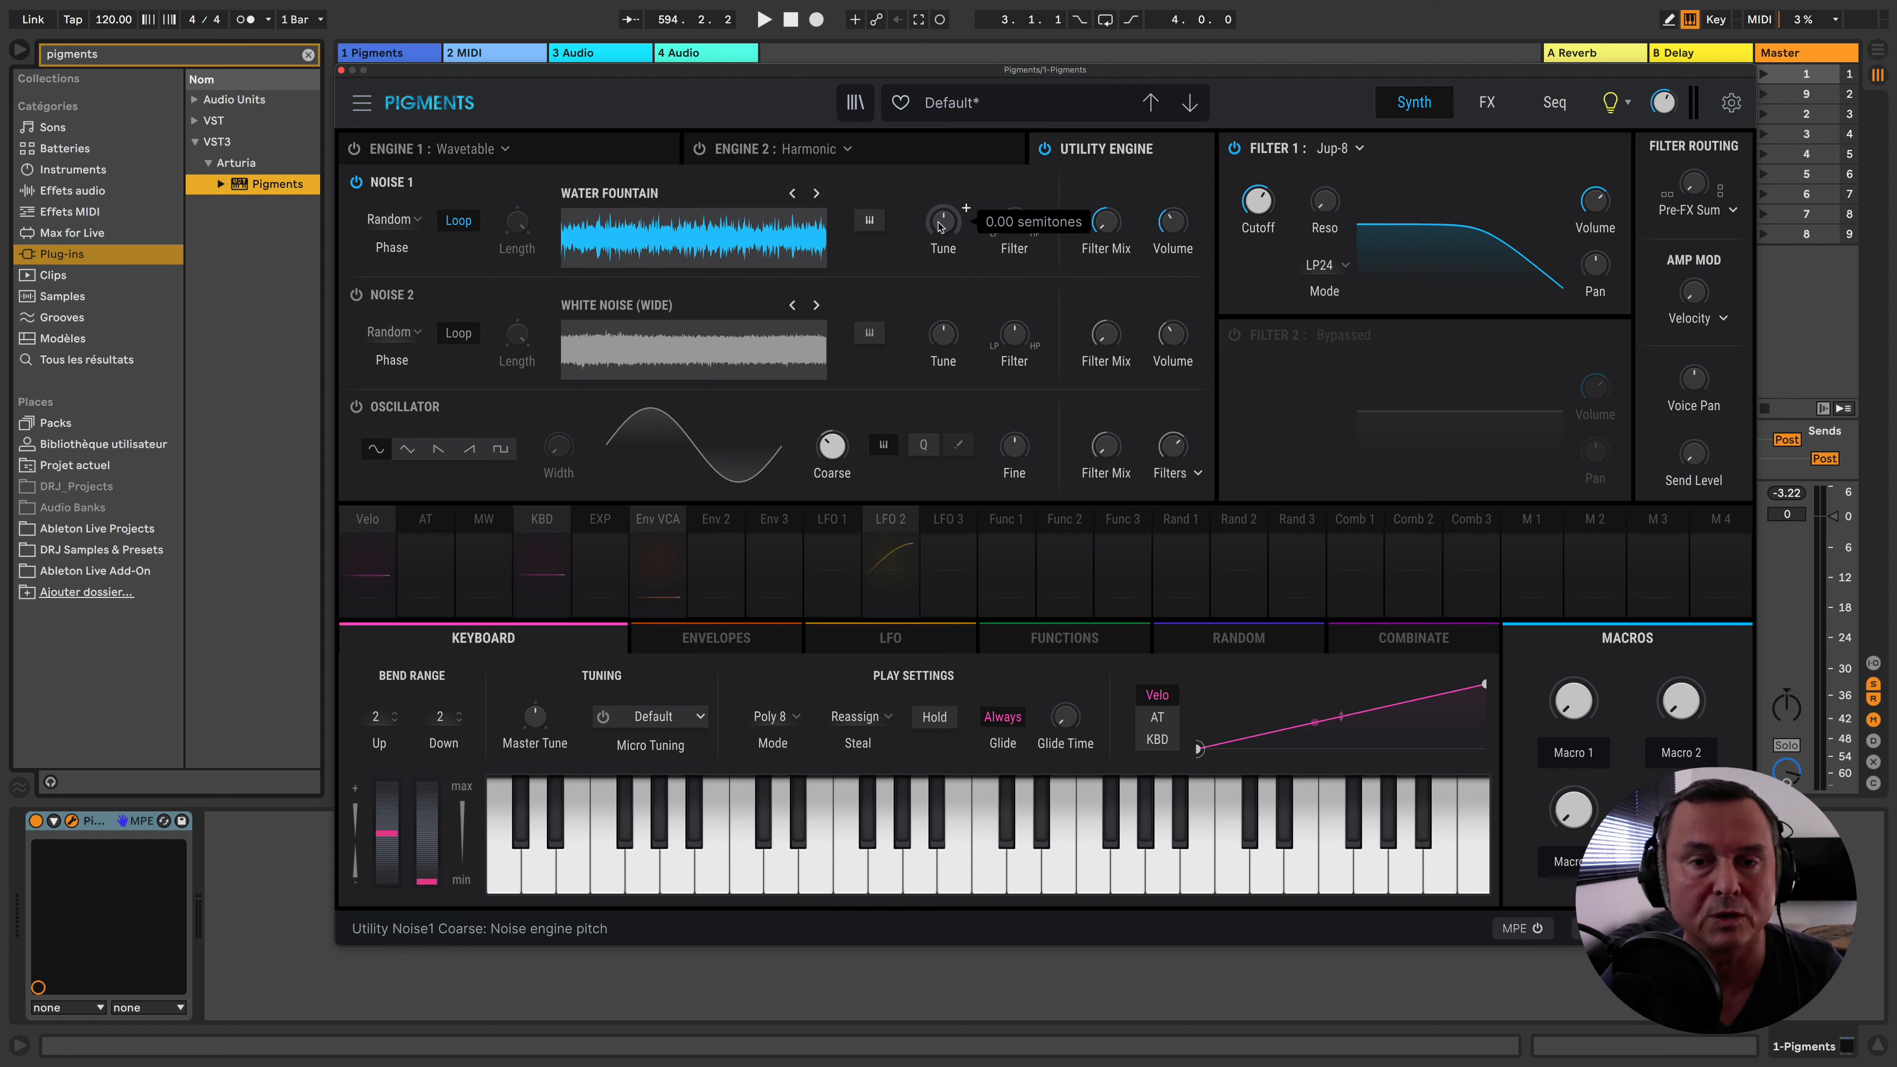
# Turn off looping for Noise 1, try its Length control, and turn looping back on
pyautogui.moveTo(1014, 233)
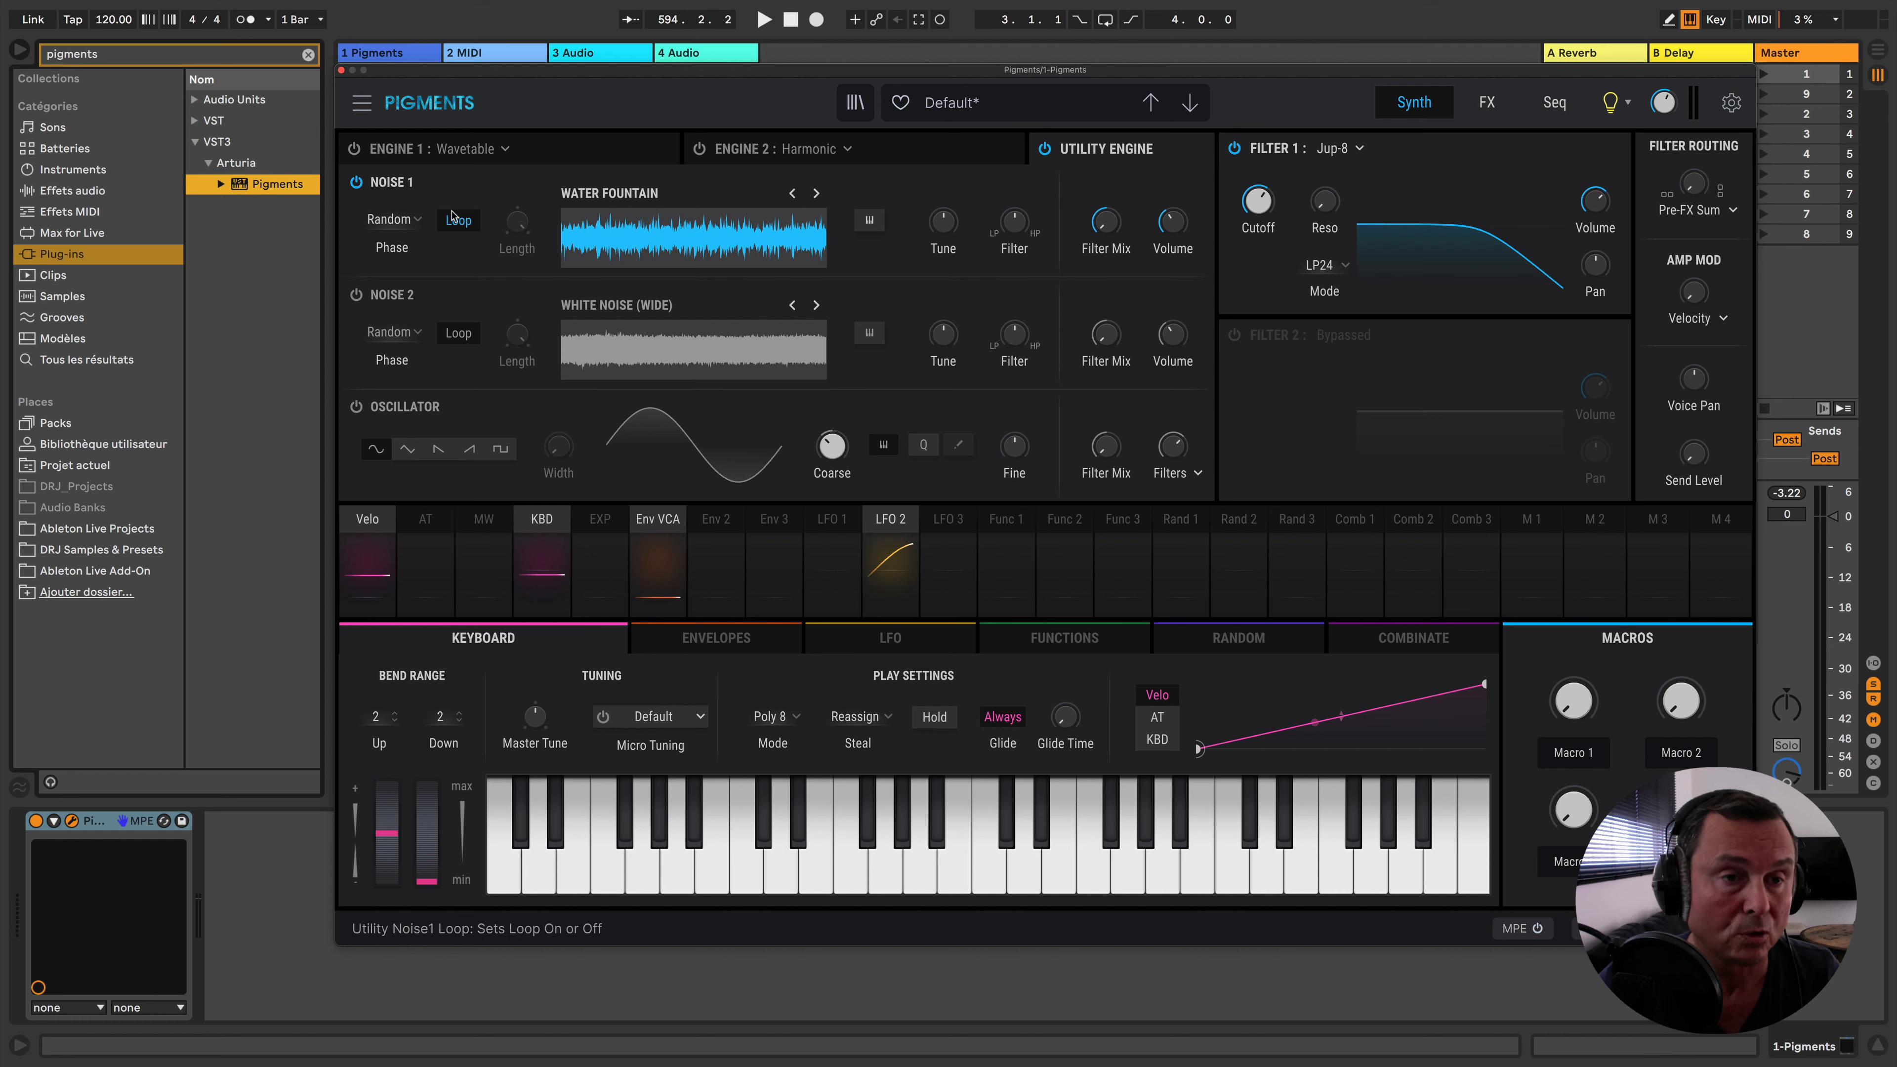
pyautogui.moveTo(516, 227)
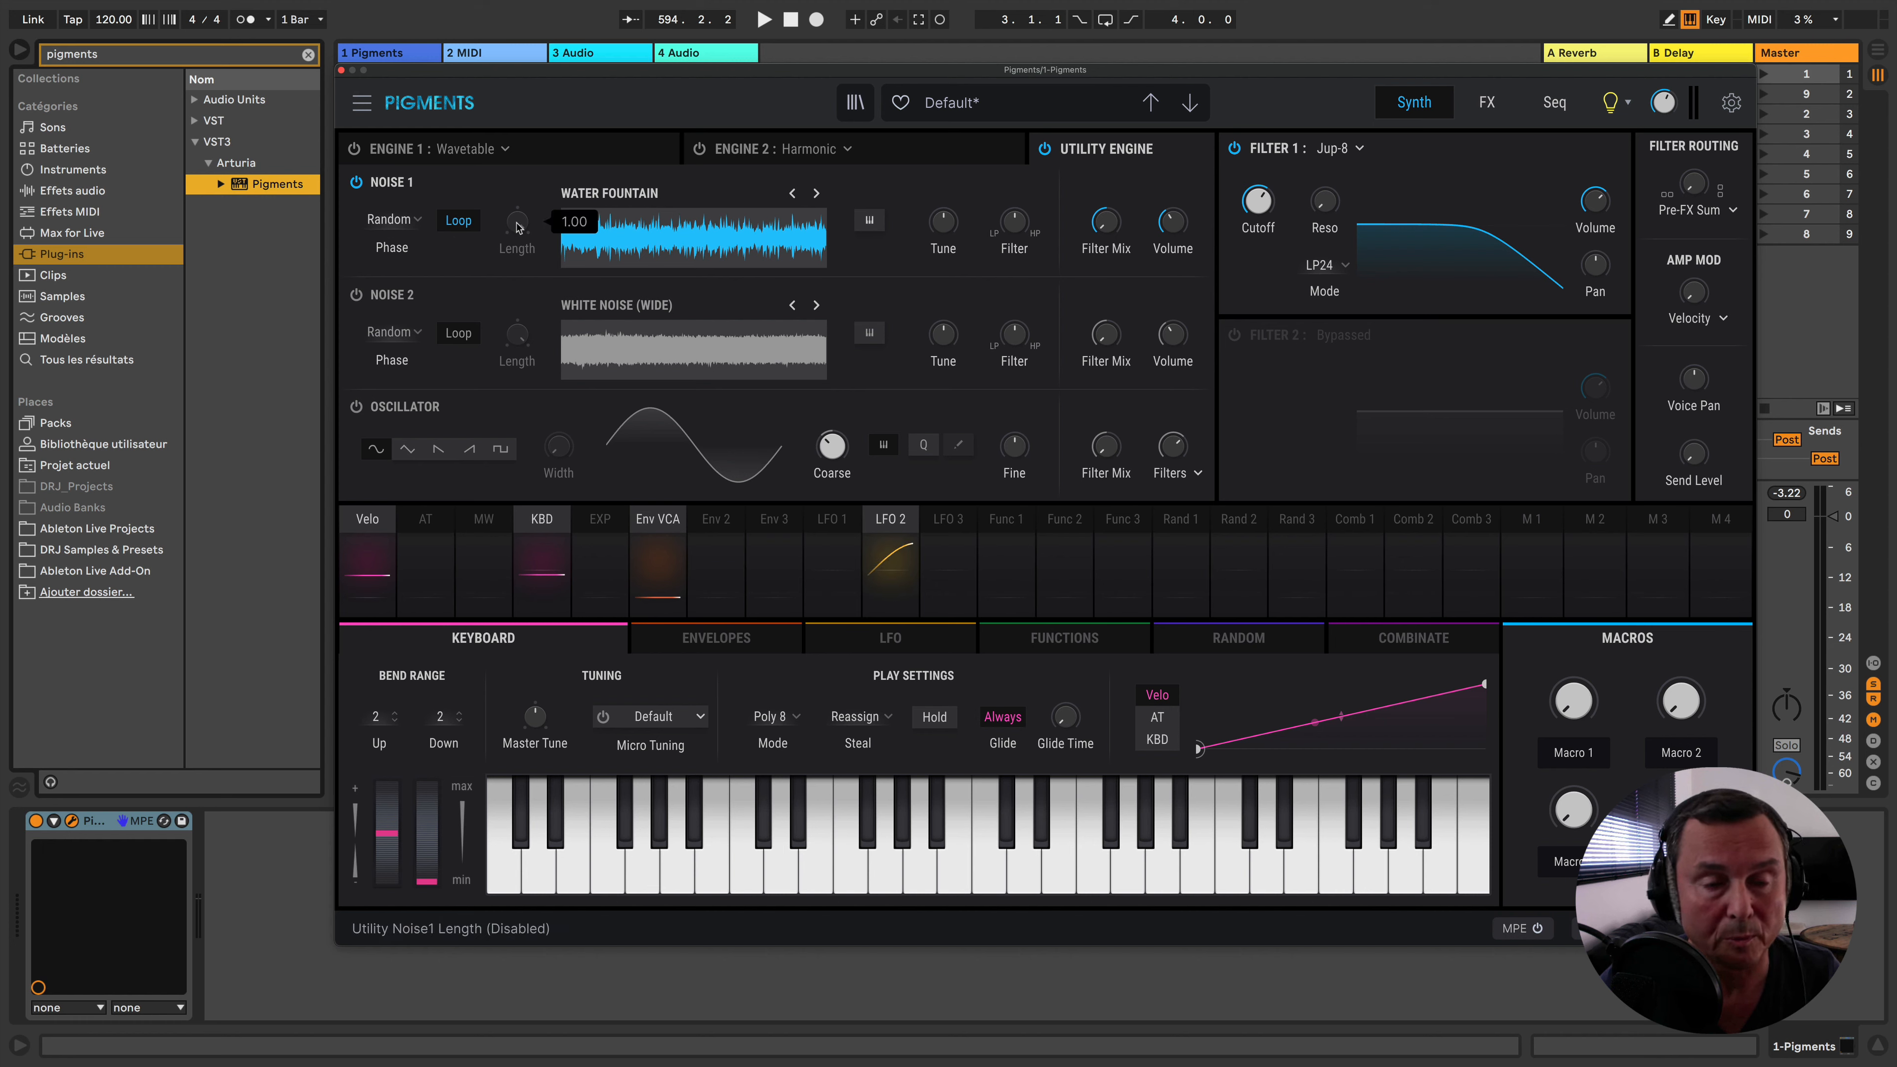
pyautogui.click(458, 221)
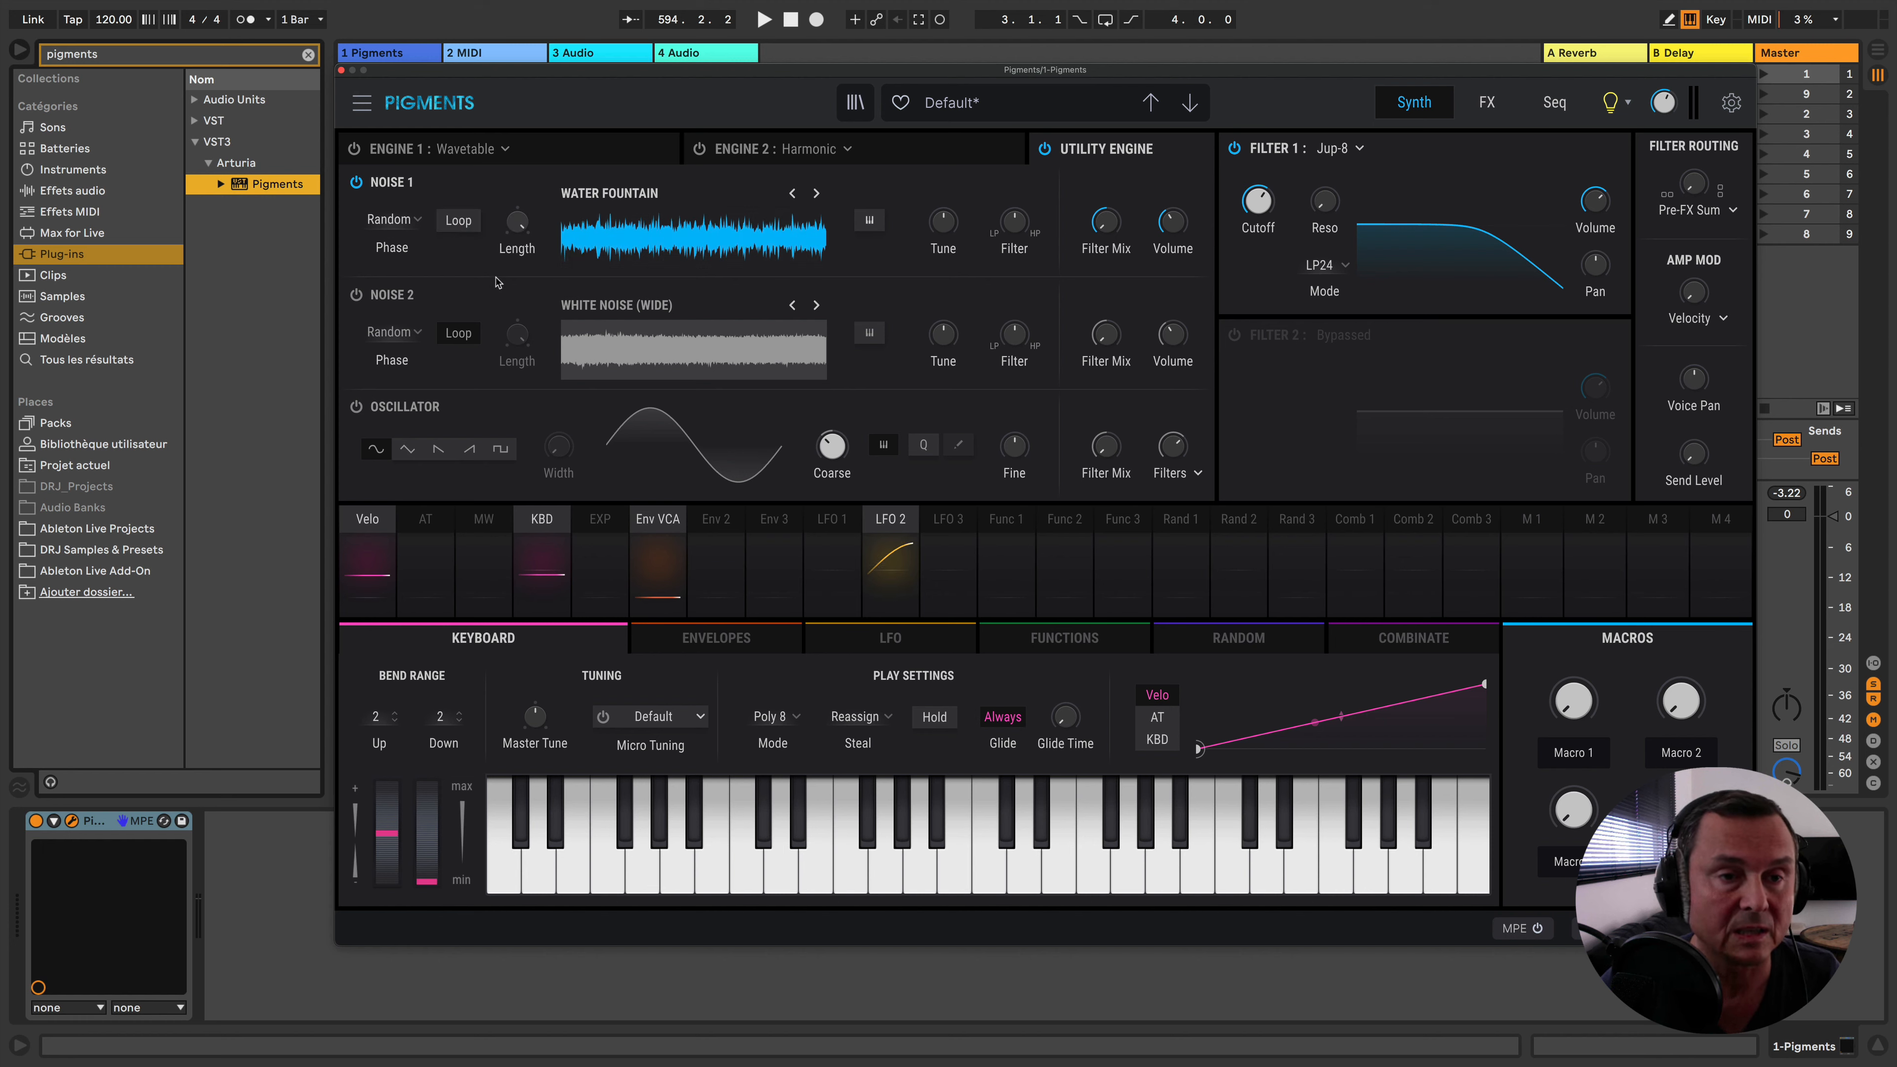
pyautogui.moveTo(519, 225)
pyautogui.mouseDown()
pyautogui.moveTo(519, 284)
pyautogui.moveTo(520, 225)
pyautogui.mouseUp()
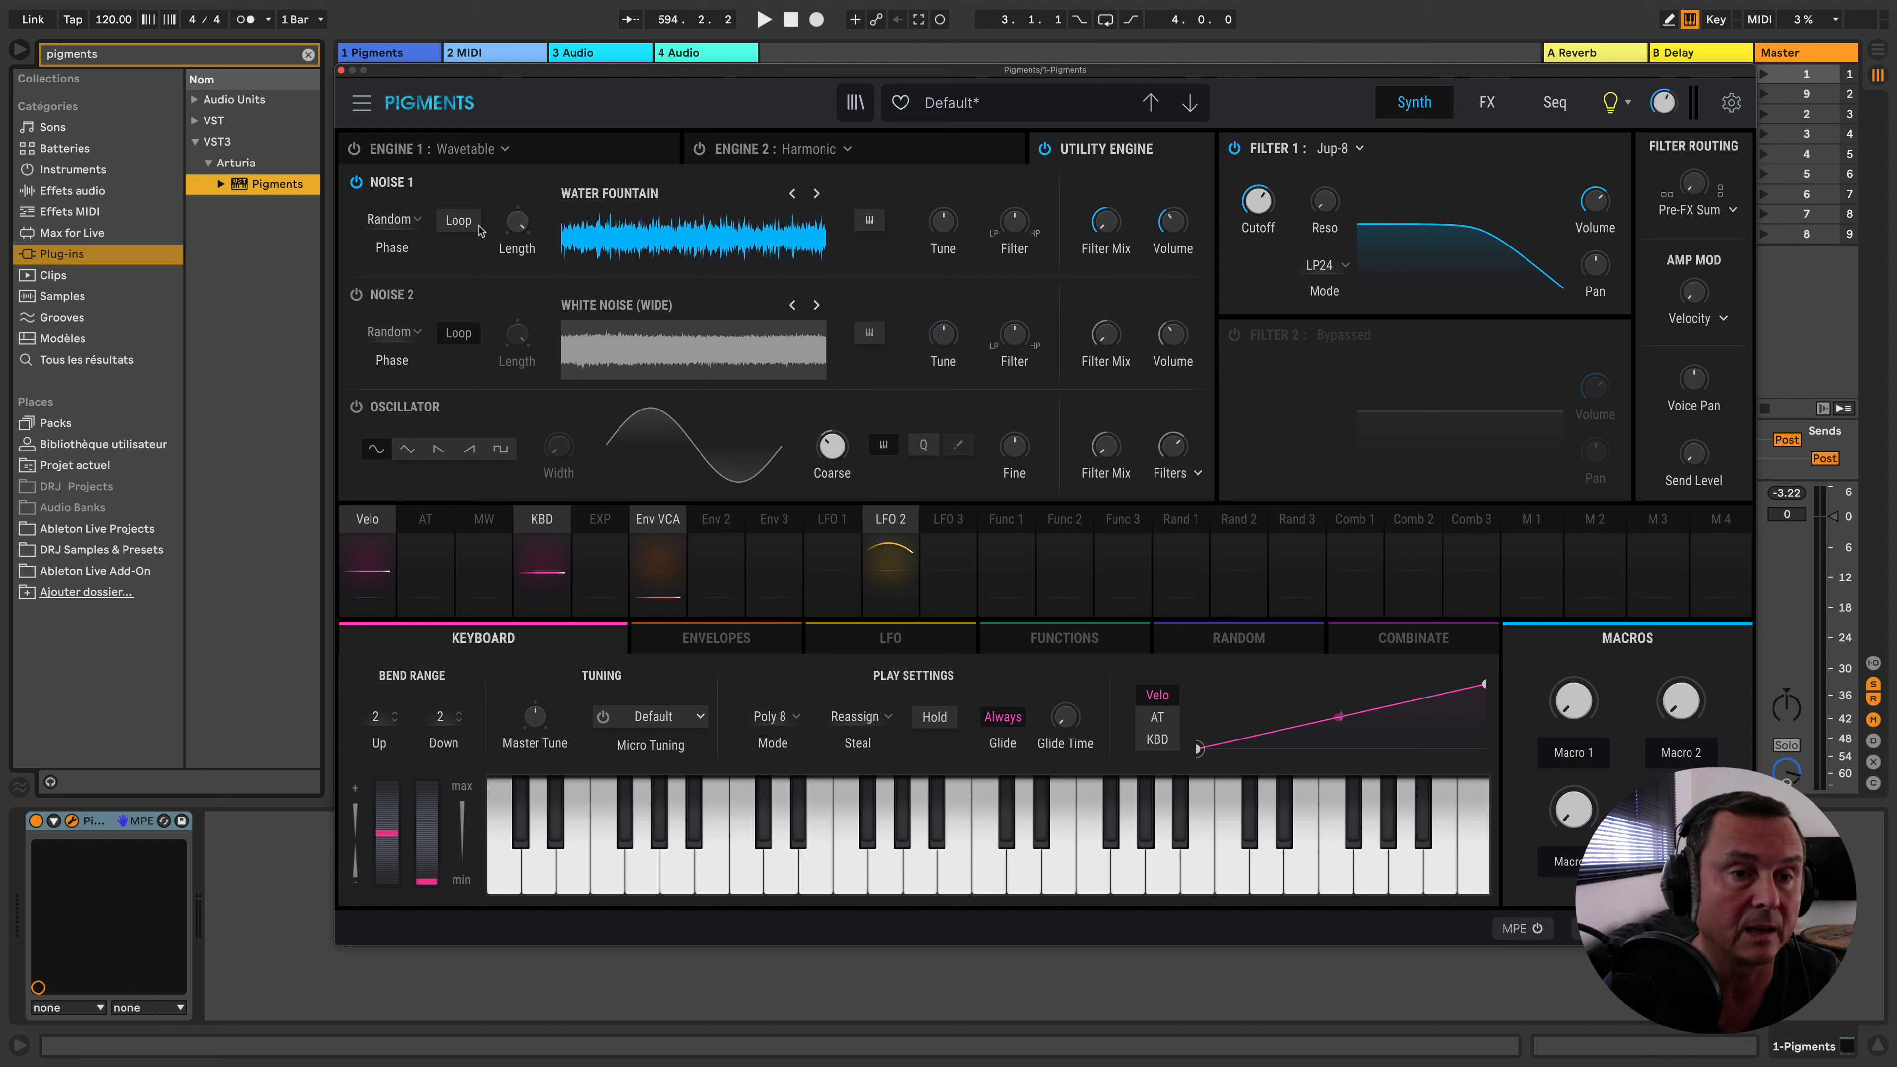
pyautogui.click(459, 220)
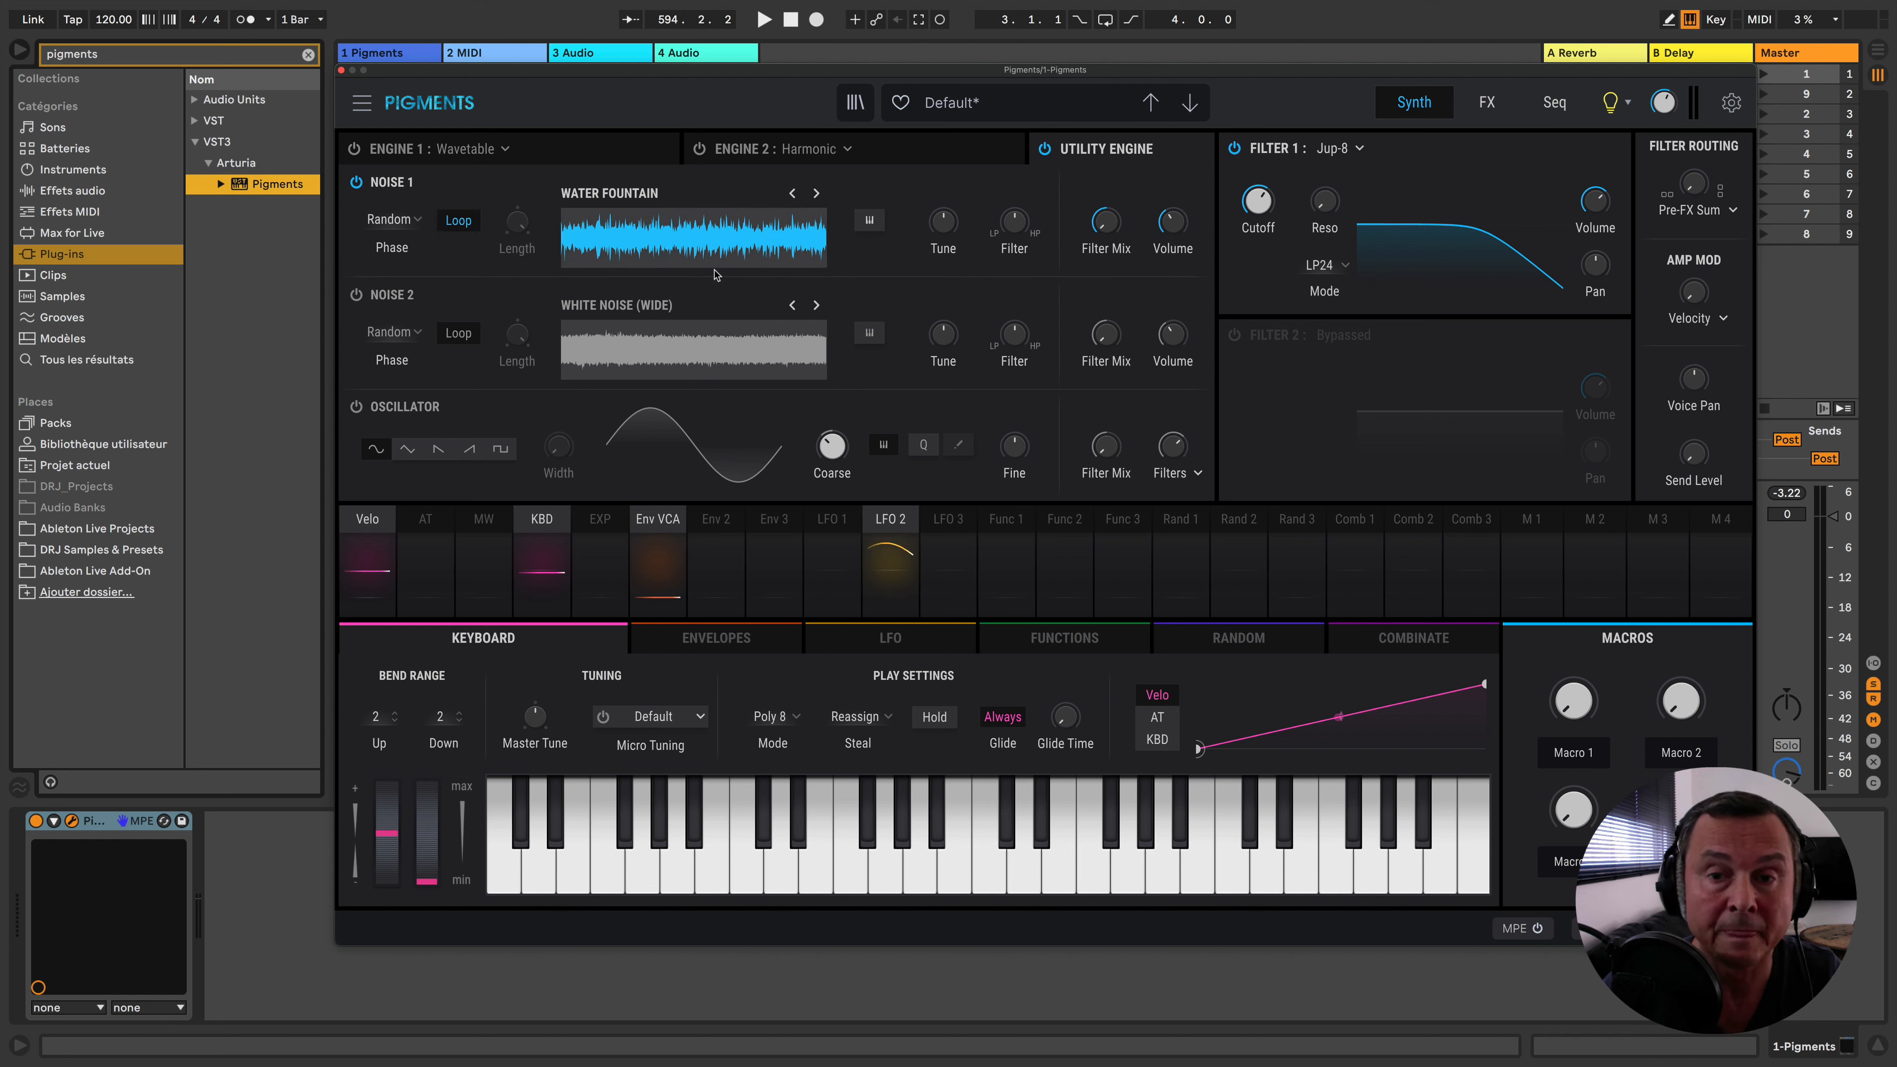
# Try Noise 1's Filter Mix control to shift its balance between the two filters
pyautogui.moveTo(1106, 239)
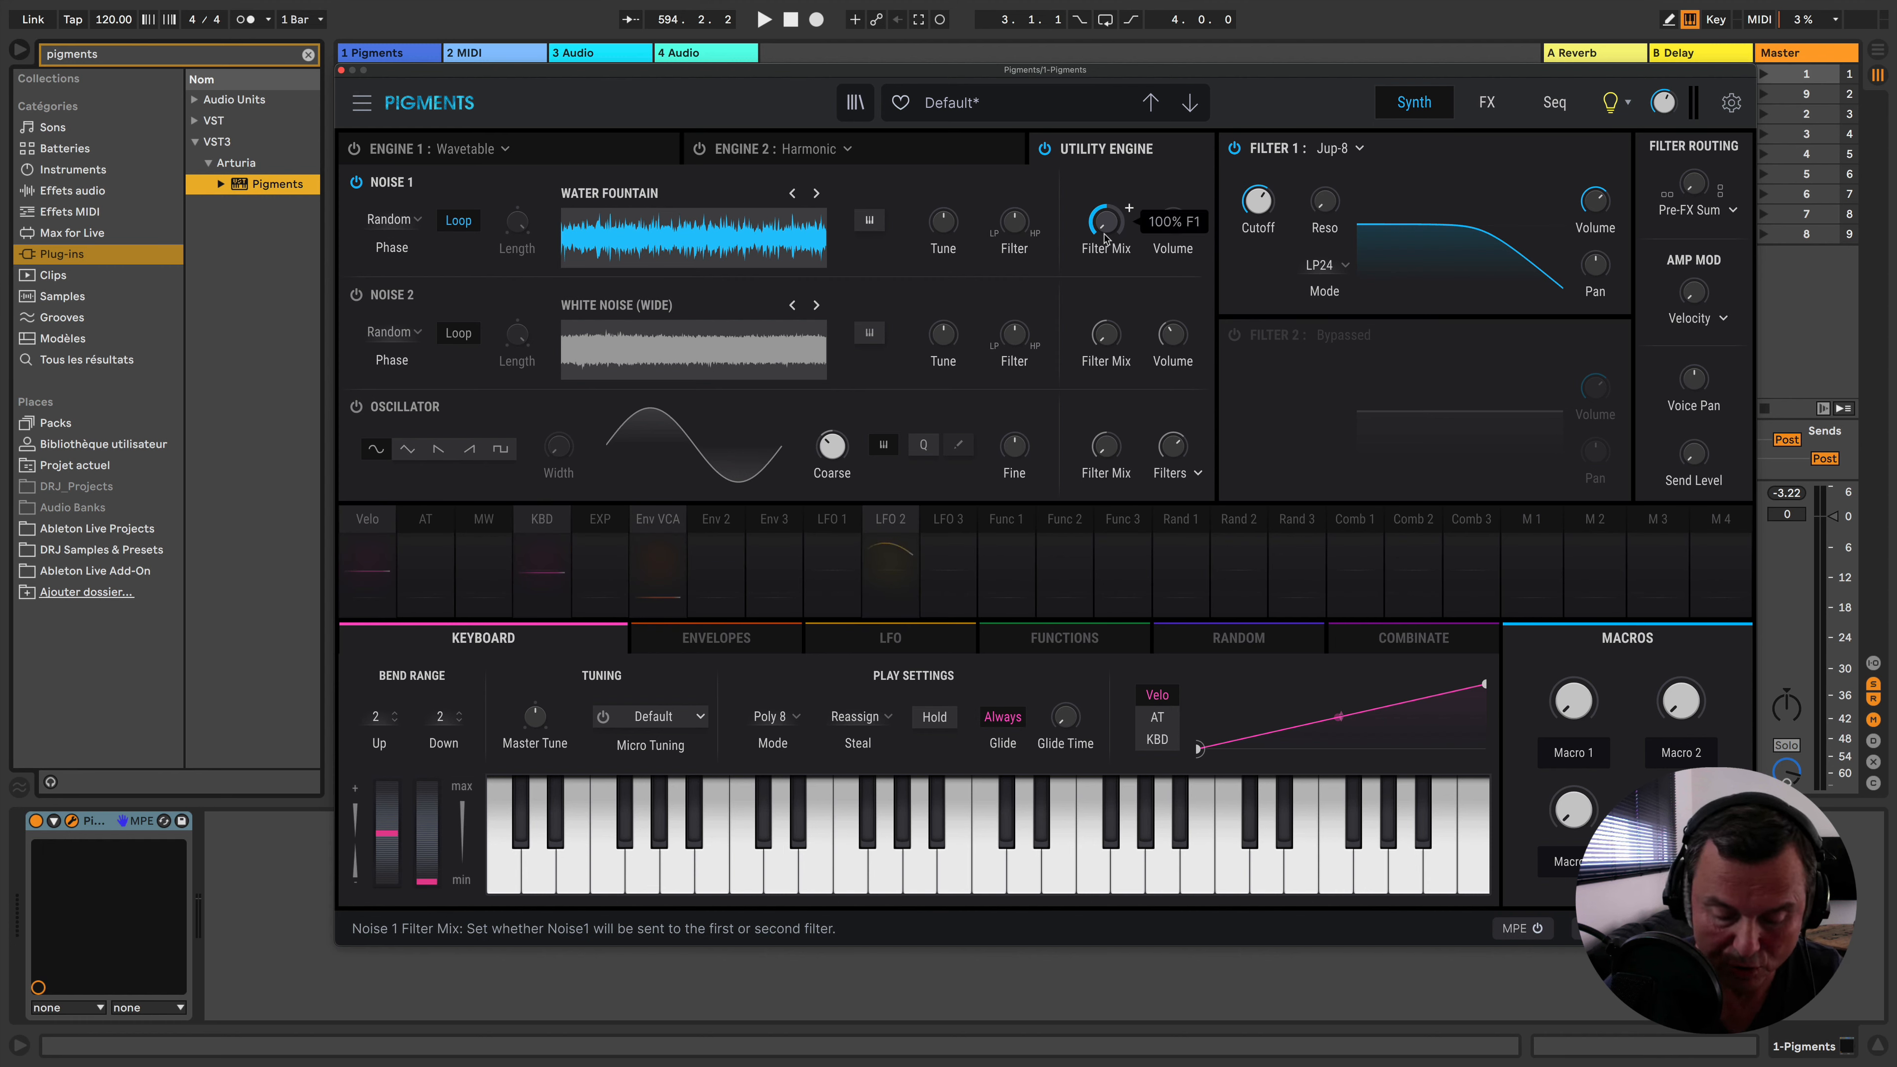
pyautogui.moveTo(1106, 222); pyautogui.dragTo(1106, 193)
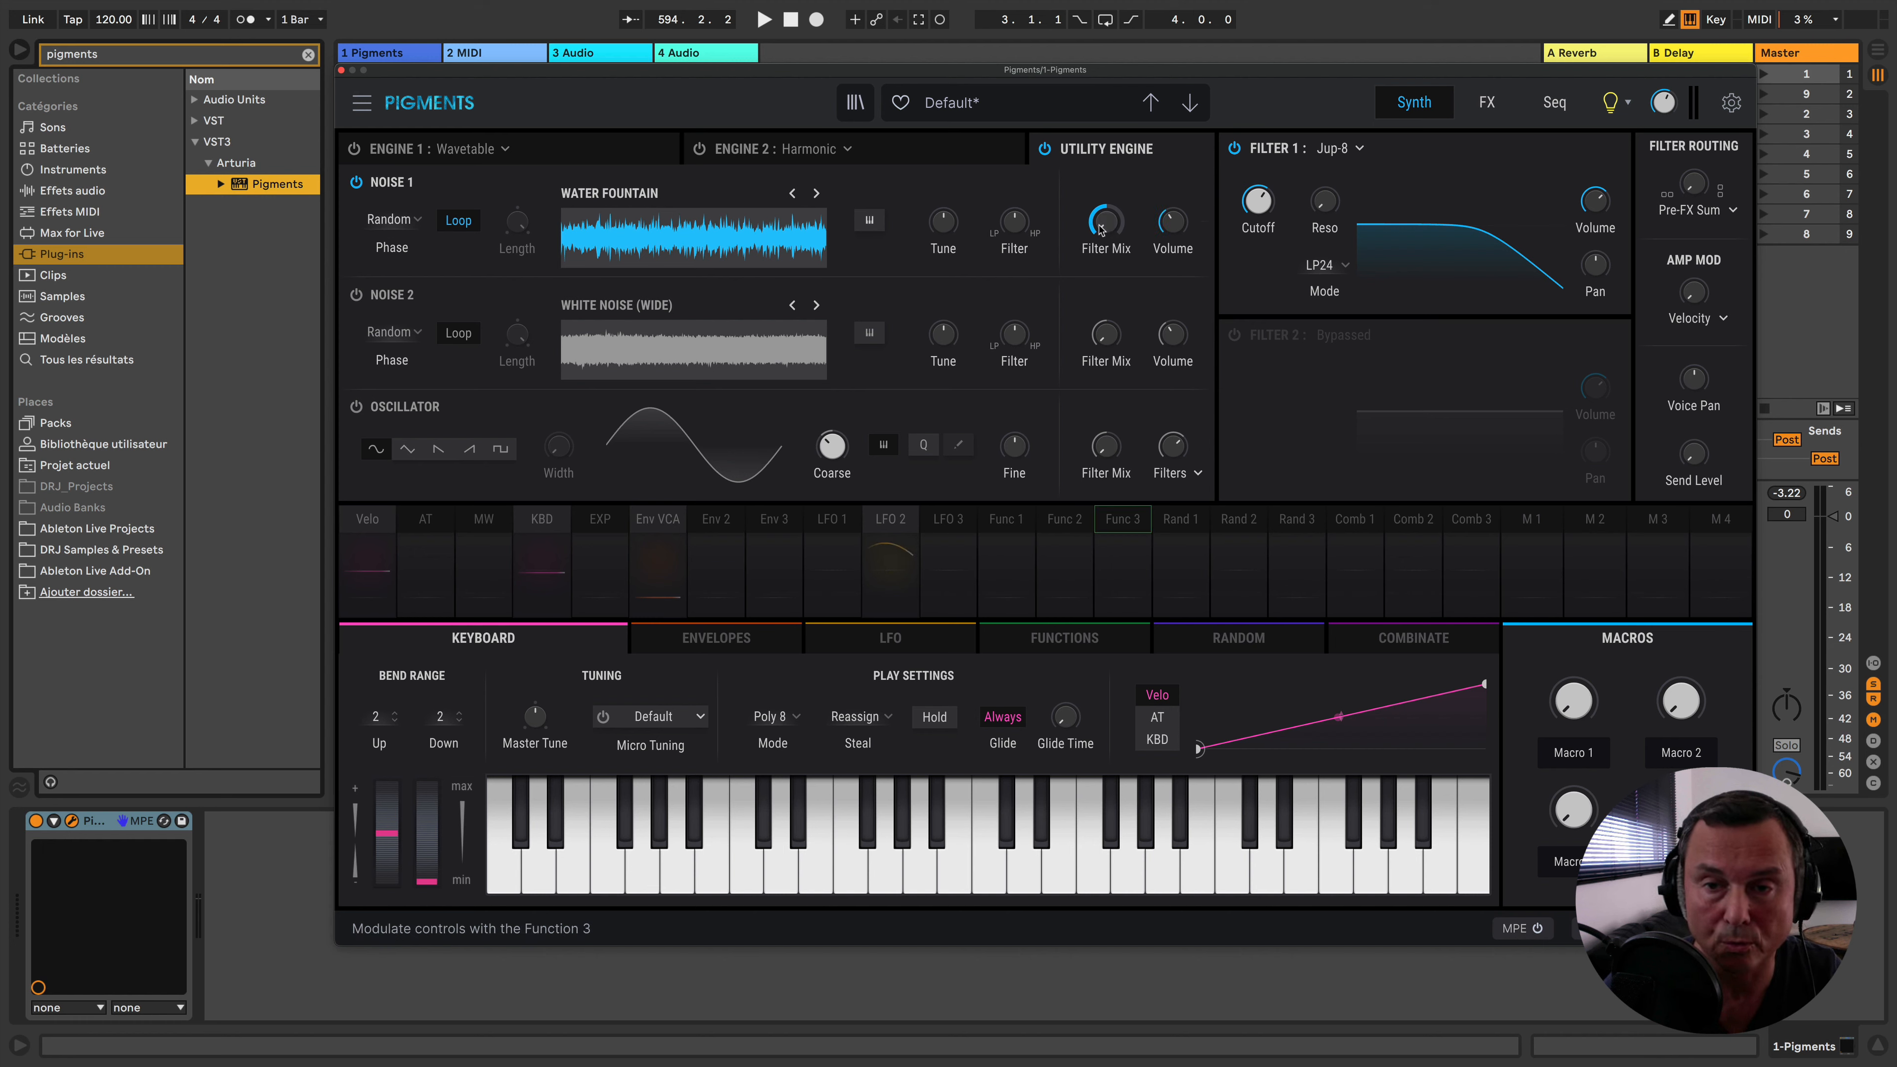
pyautogui.moveTo(1176, 226)
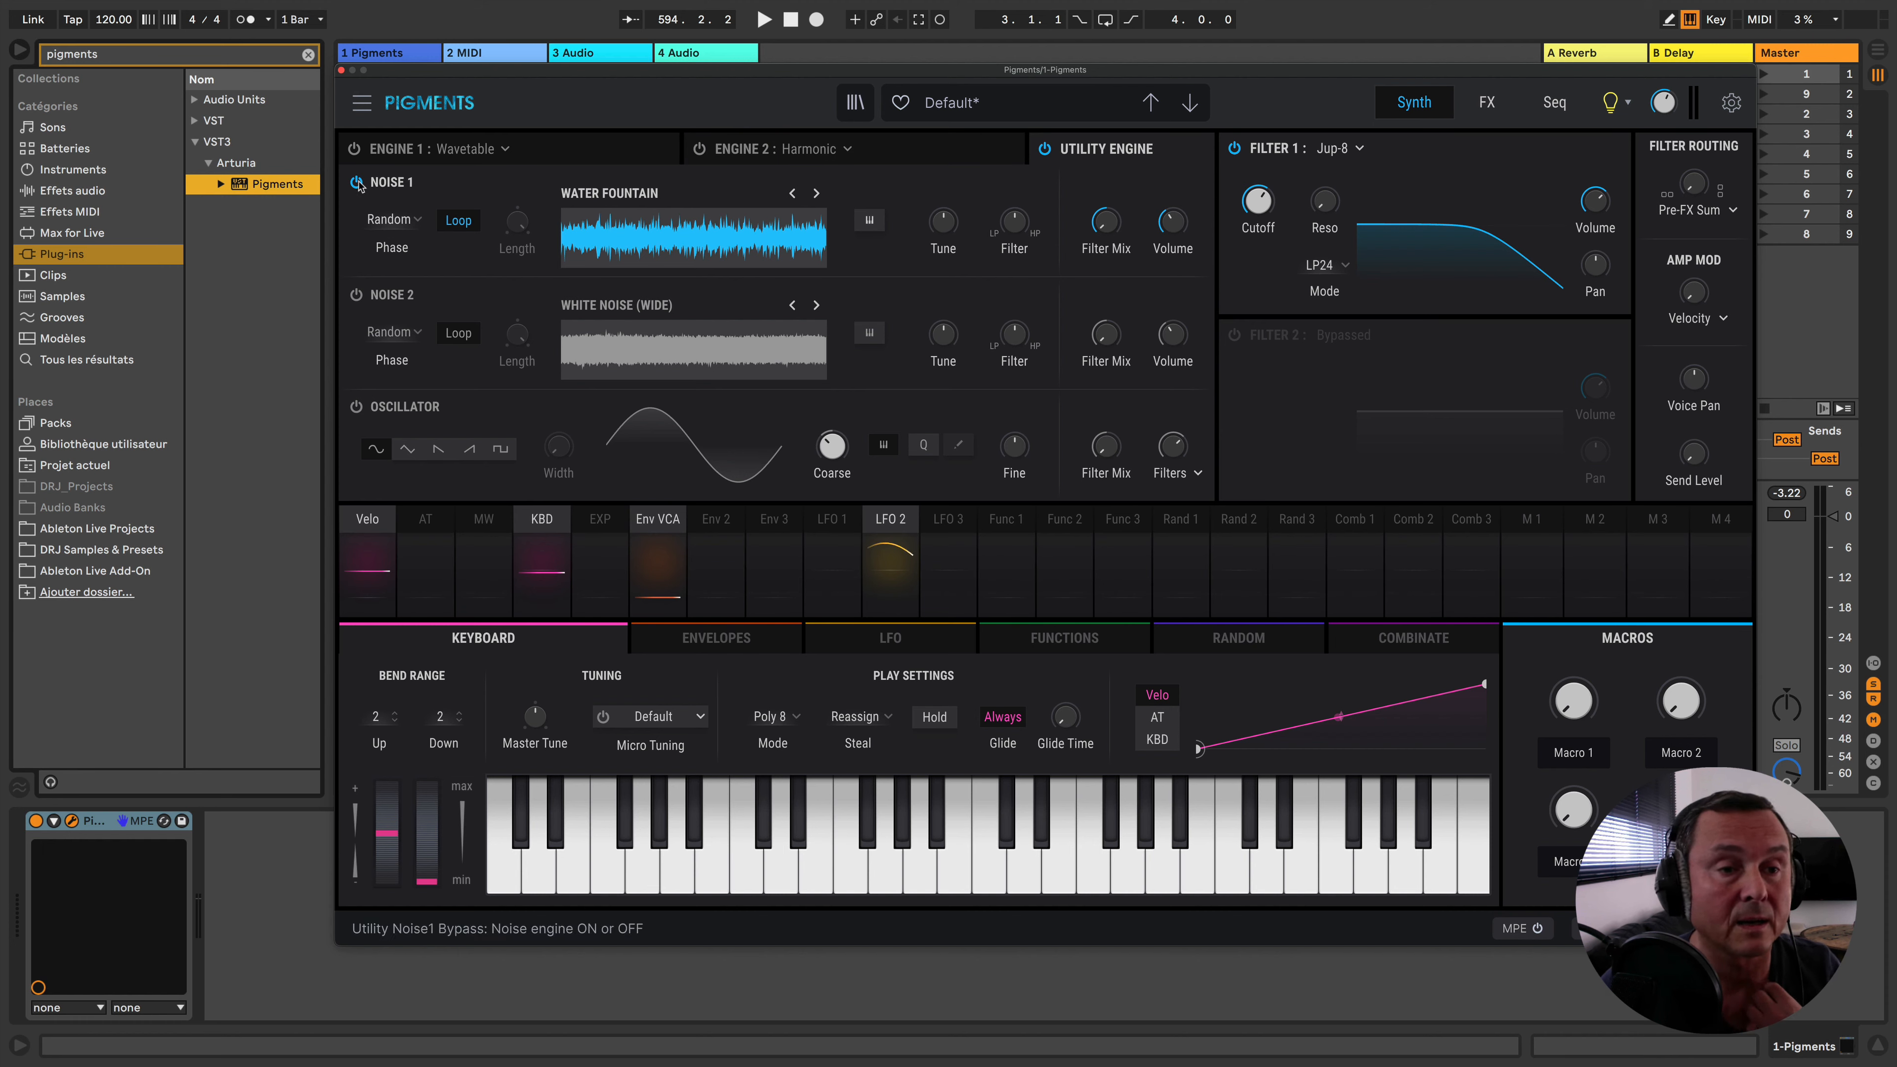
# Turn on the Utility Engine's Oscillator, try its Coarse pitch, and choose the rising sawtooth waveform
pyautogui.click(418, 409)
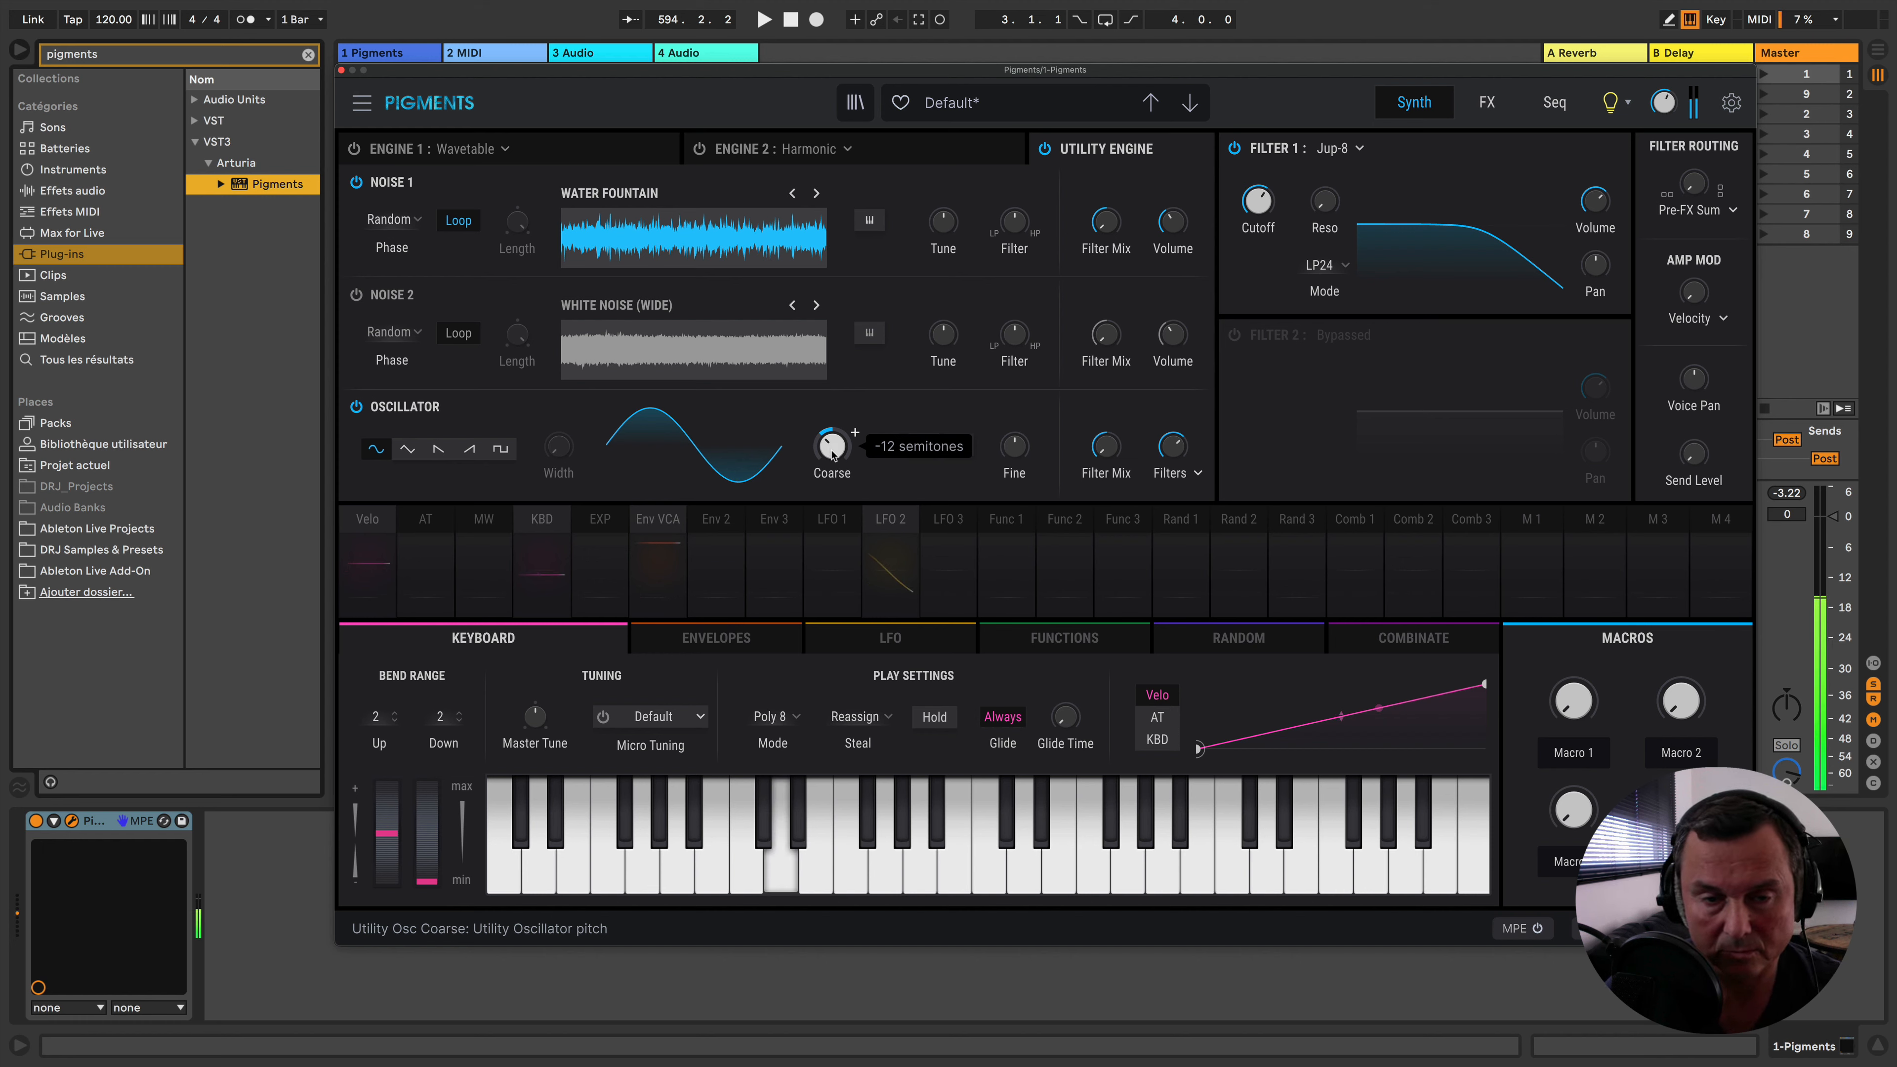
pyautogui.moveTo(832, 451)
pyautogui.mouseDown()
pyautogui.moveTo(832, 433)
pyautogui.moveTo(827, 465)
pyautogui.mouseUp()
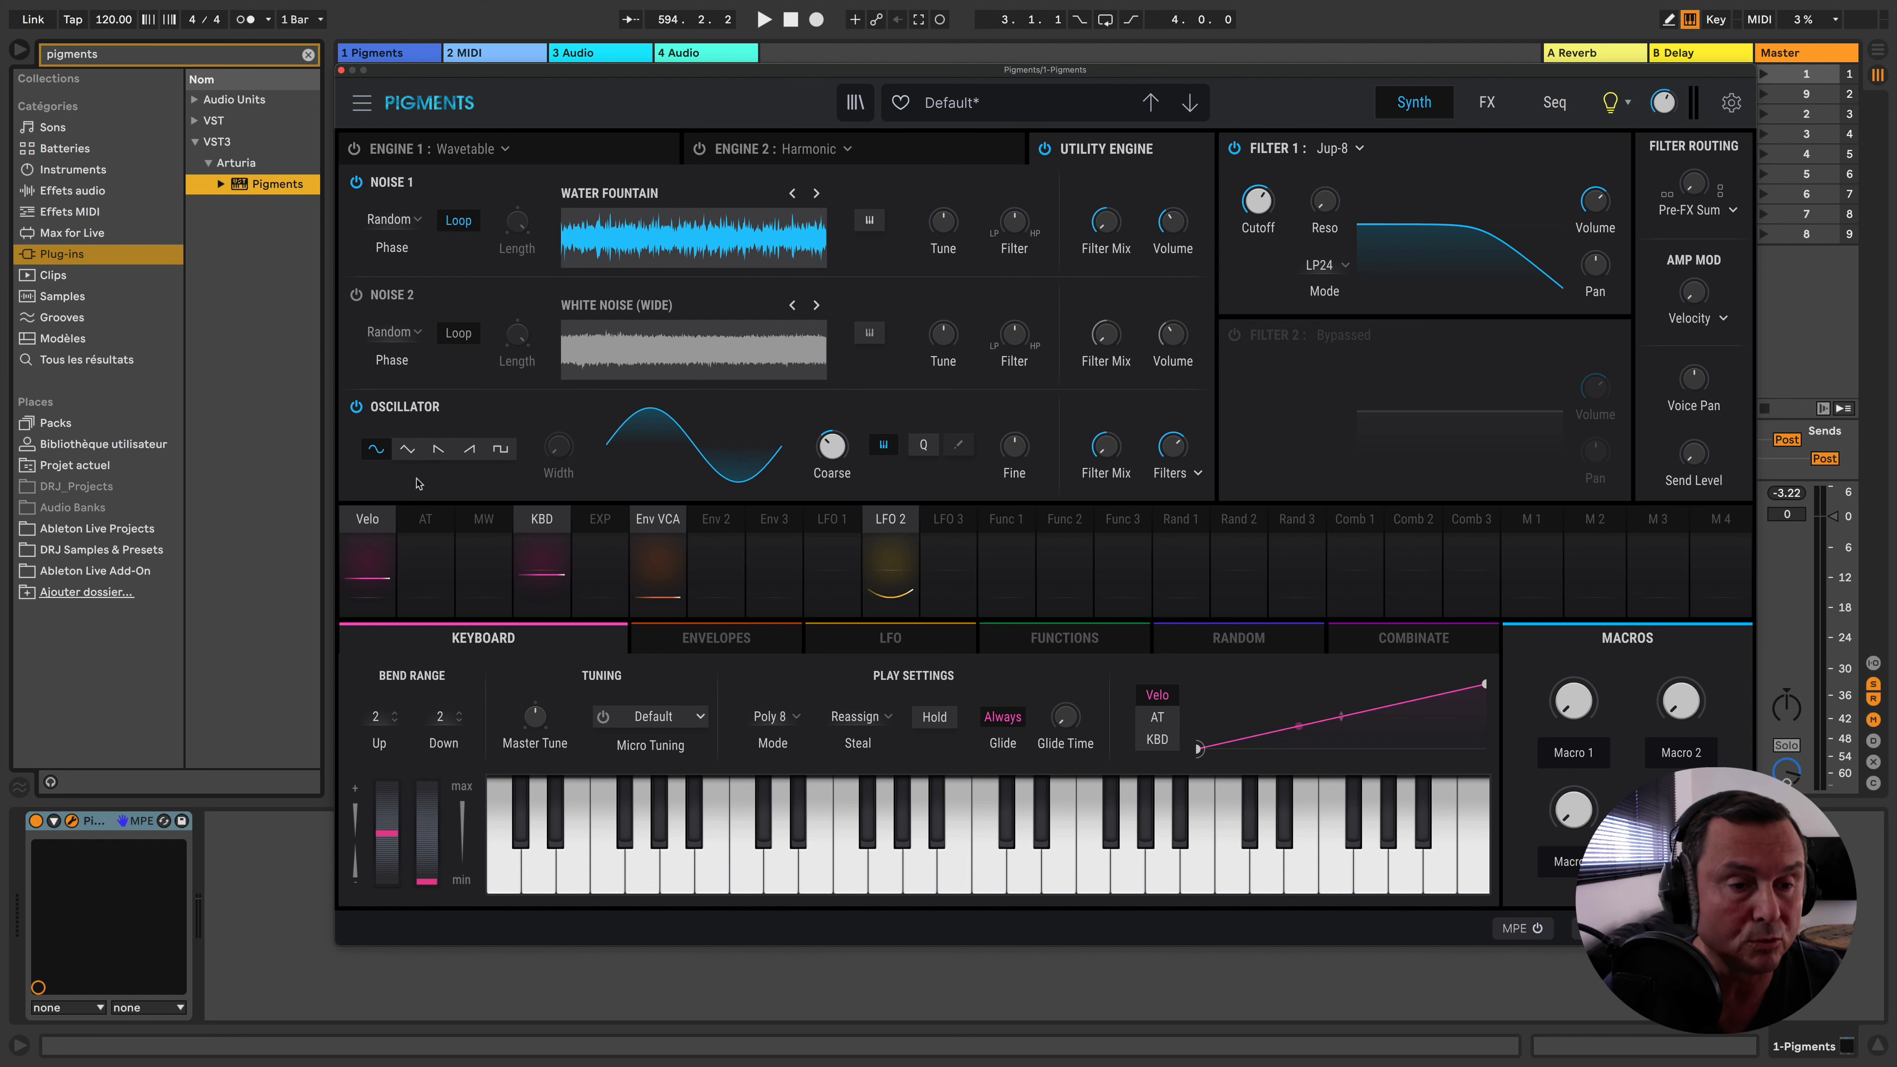
pyautogui.click(470, 451)
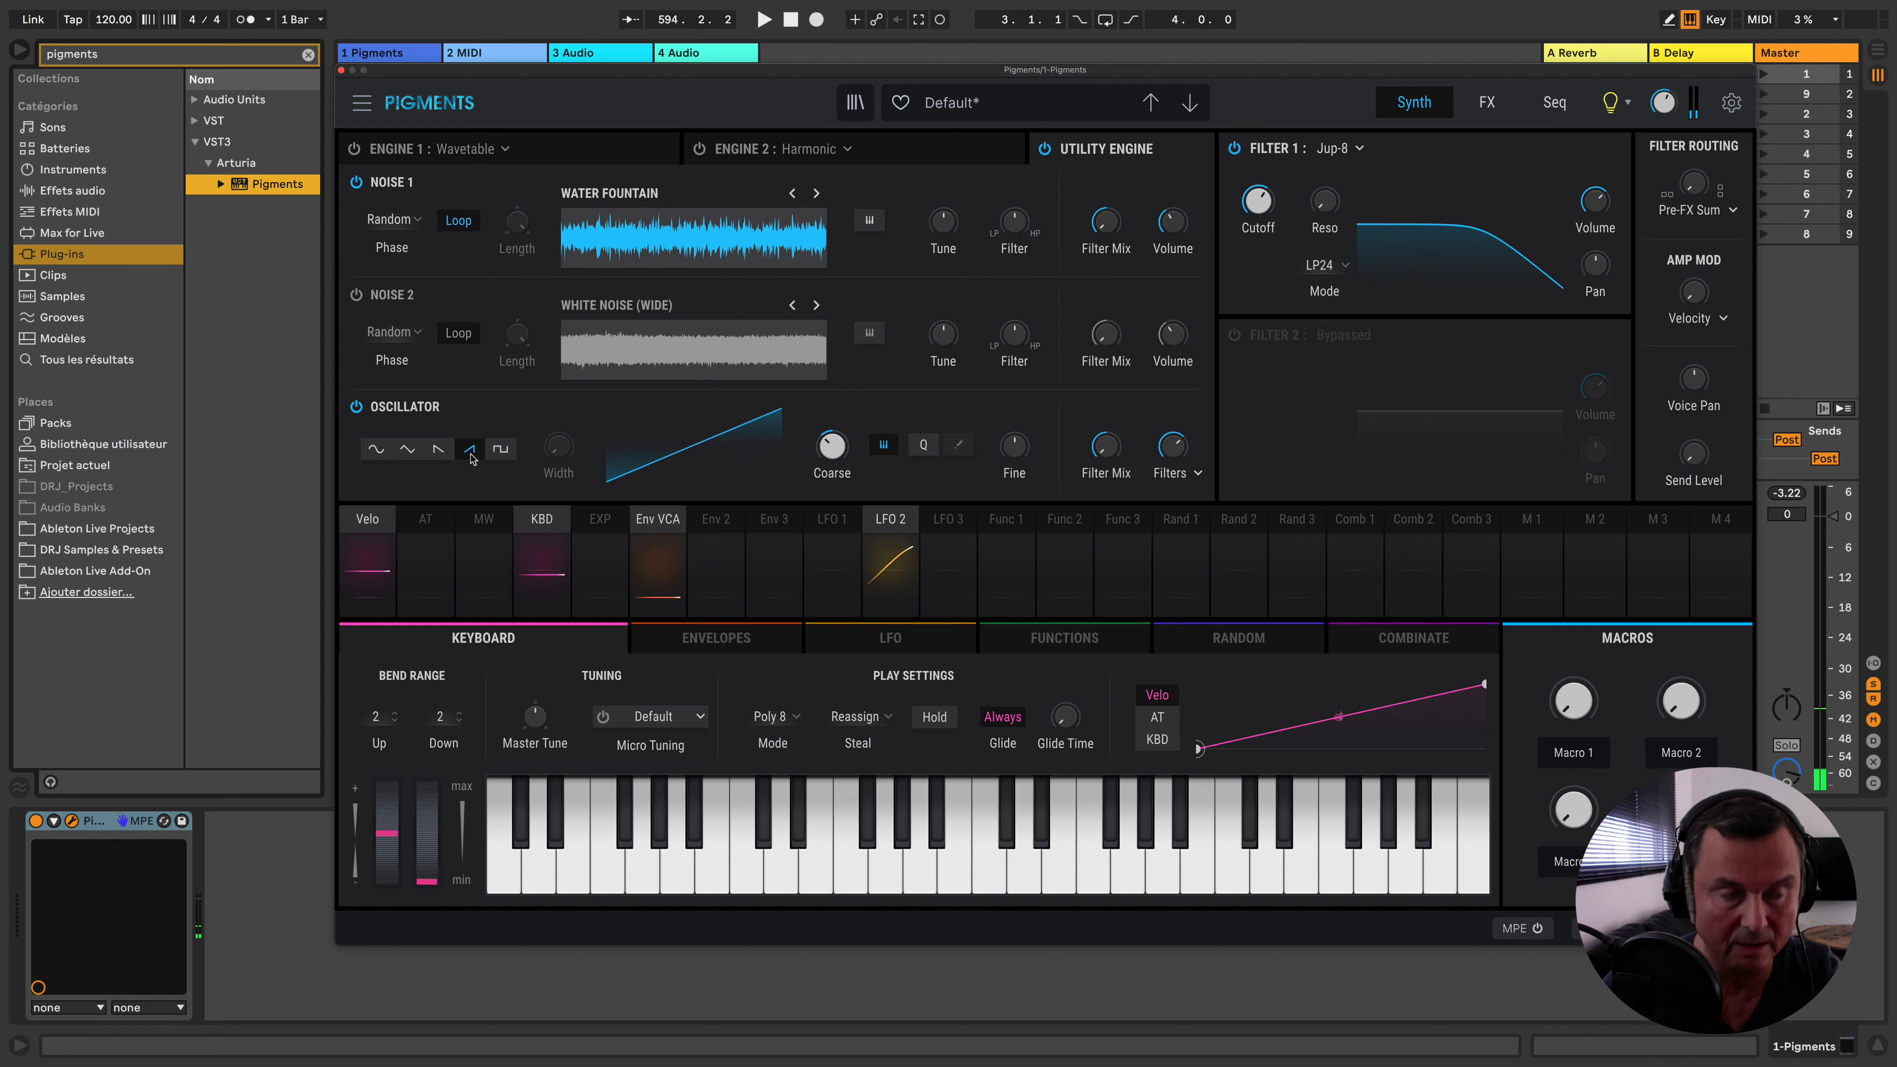
# Switch Engine 1 to the Analog type and turn it on to show its oscillators
pyautogui.click(490, 152)
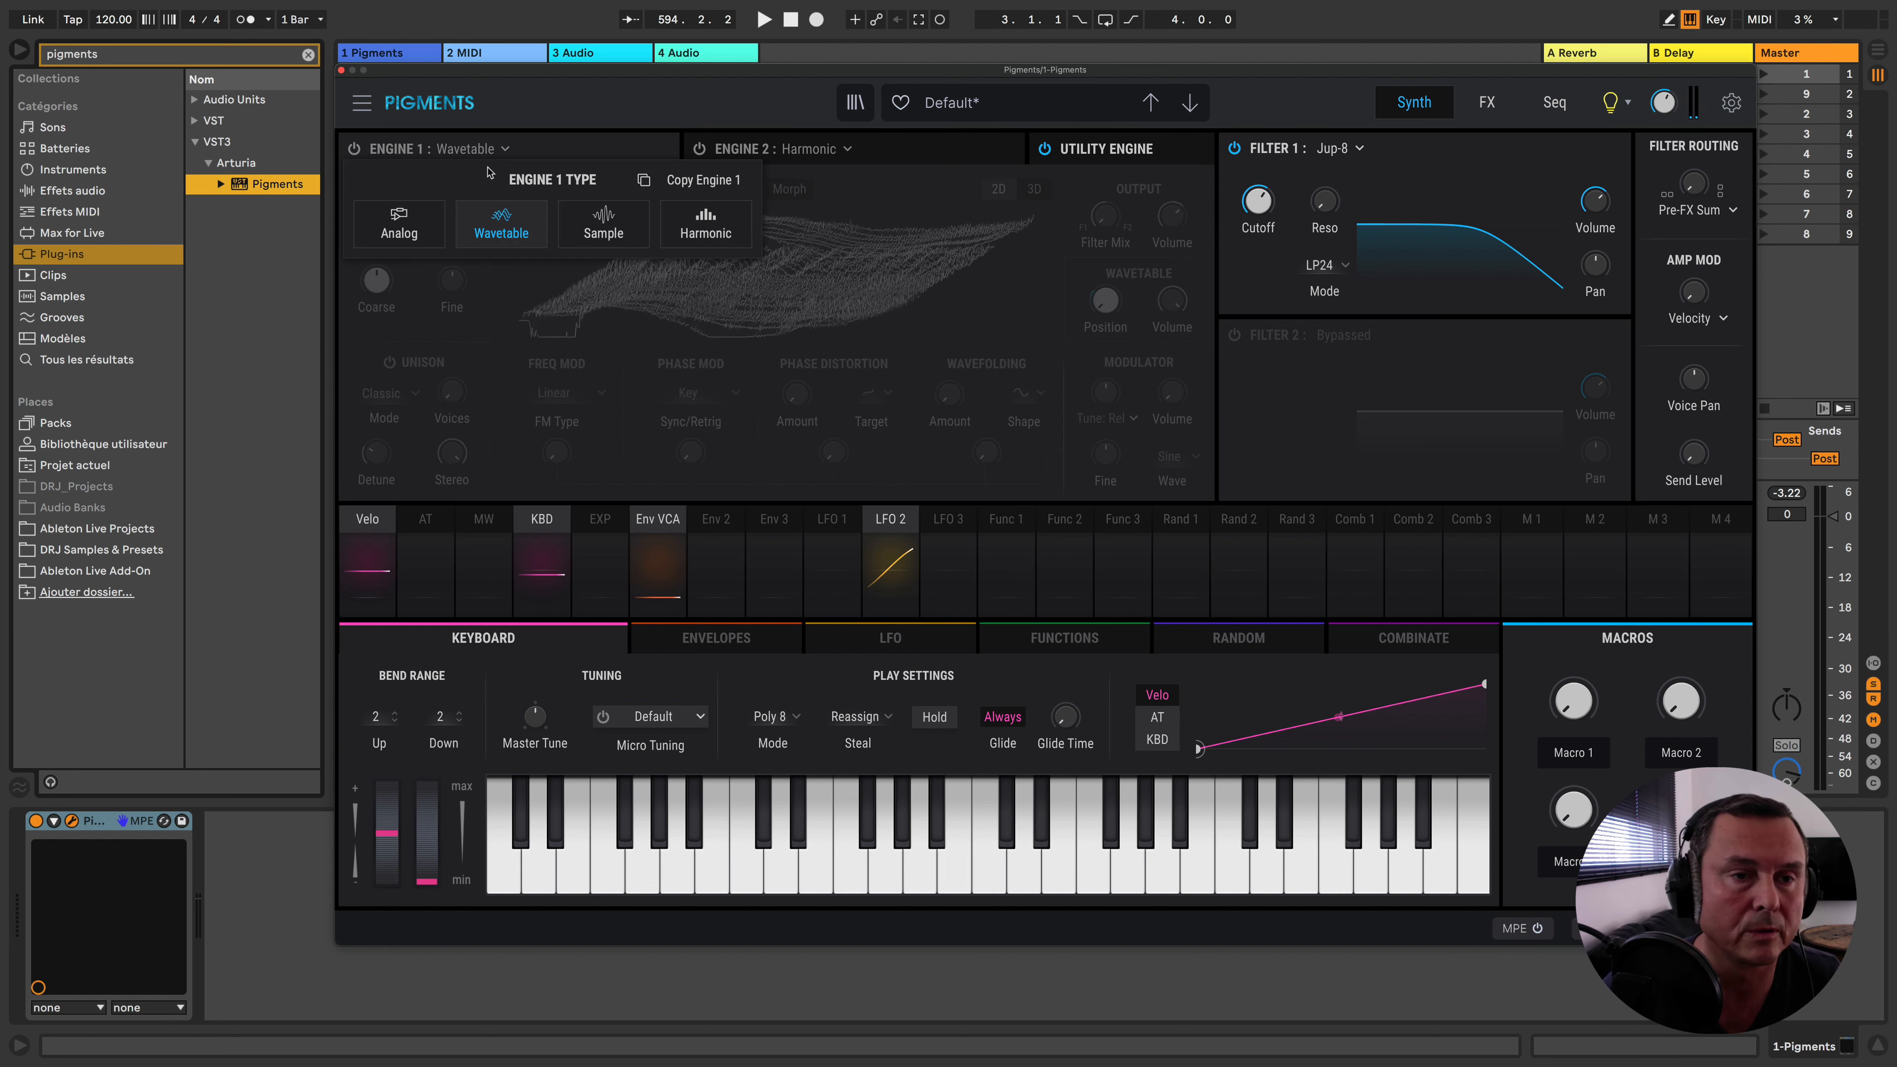
pyautogui.click(417, 235)
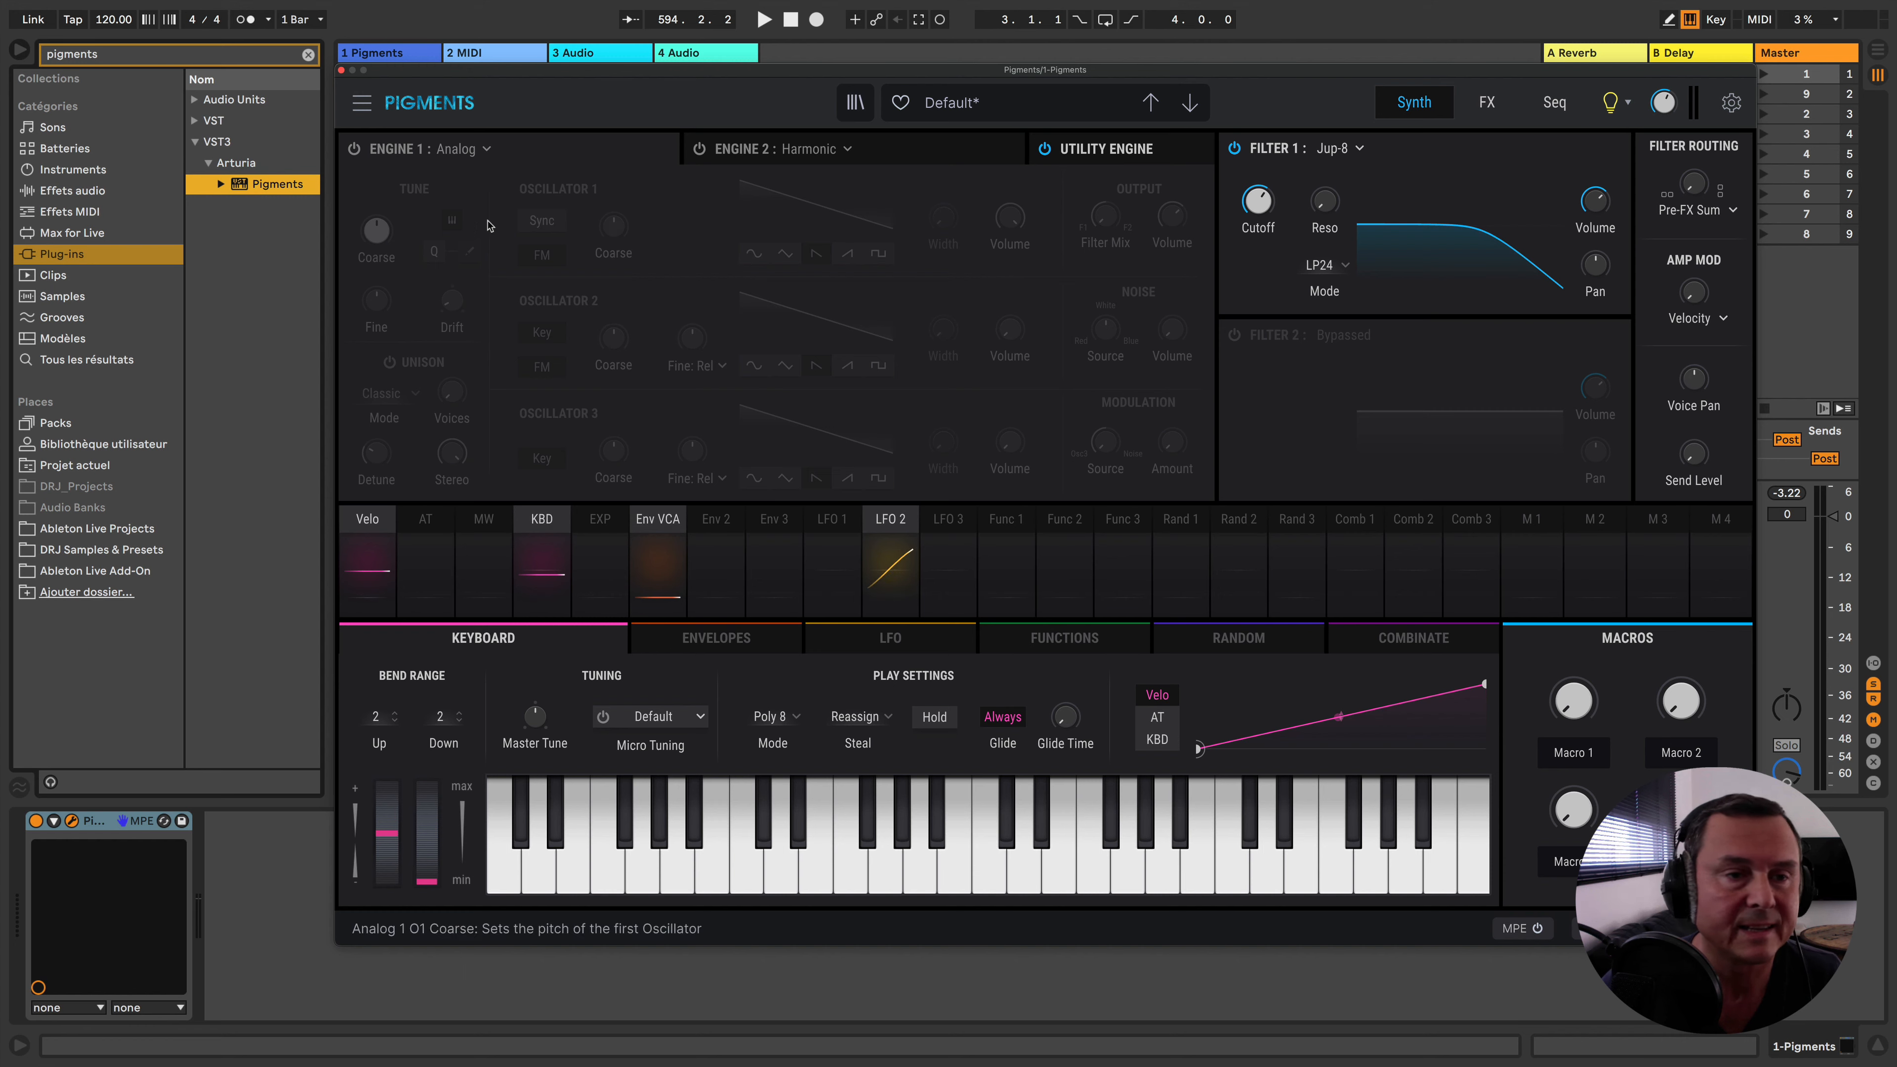
pyautogui.click(355, 150)
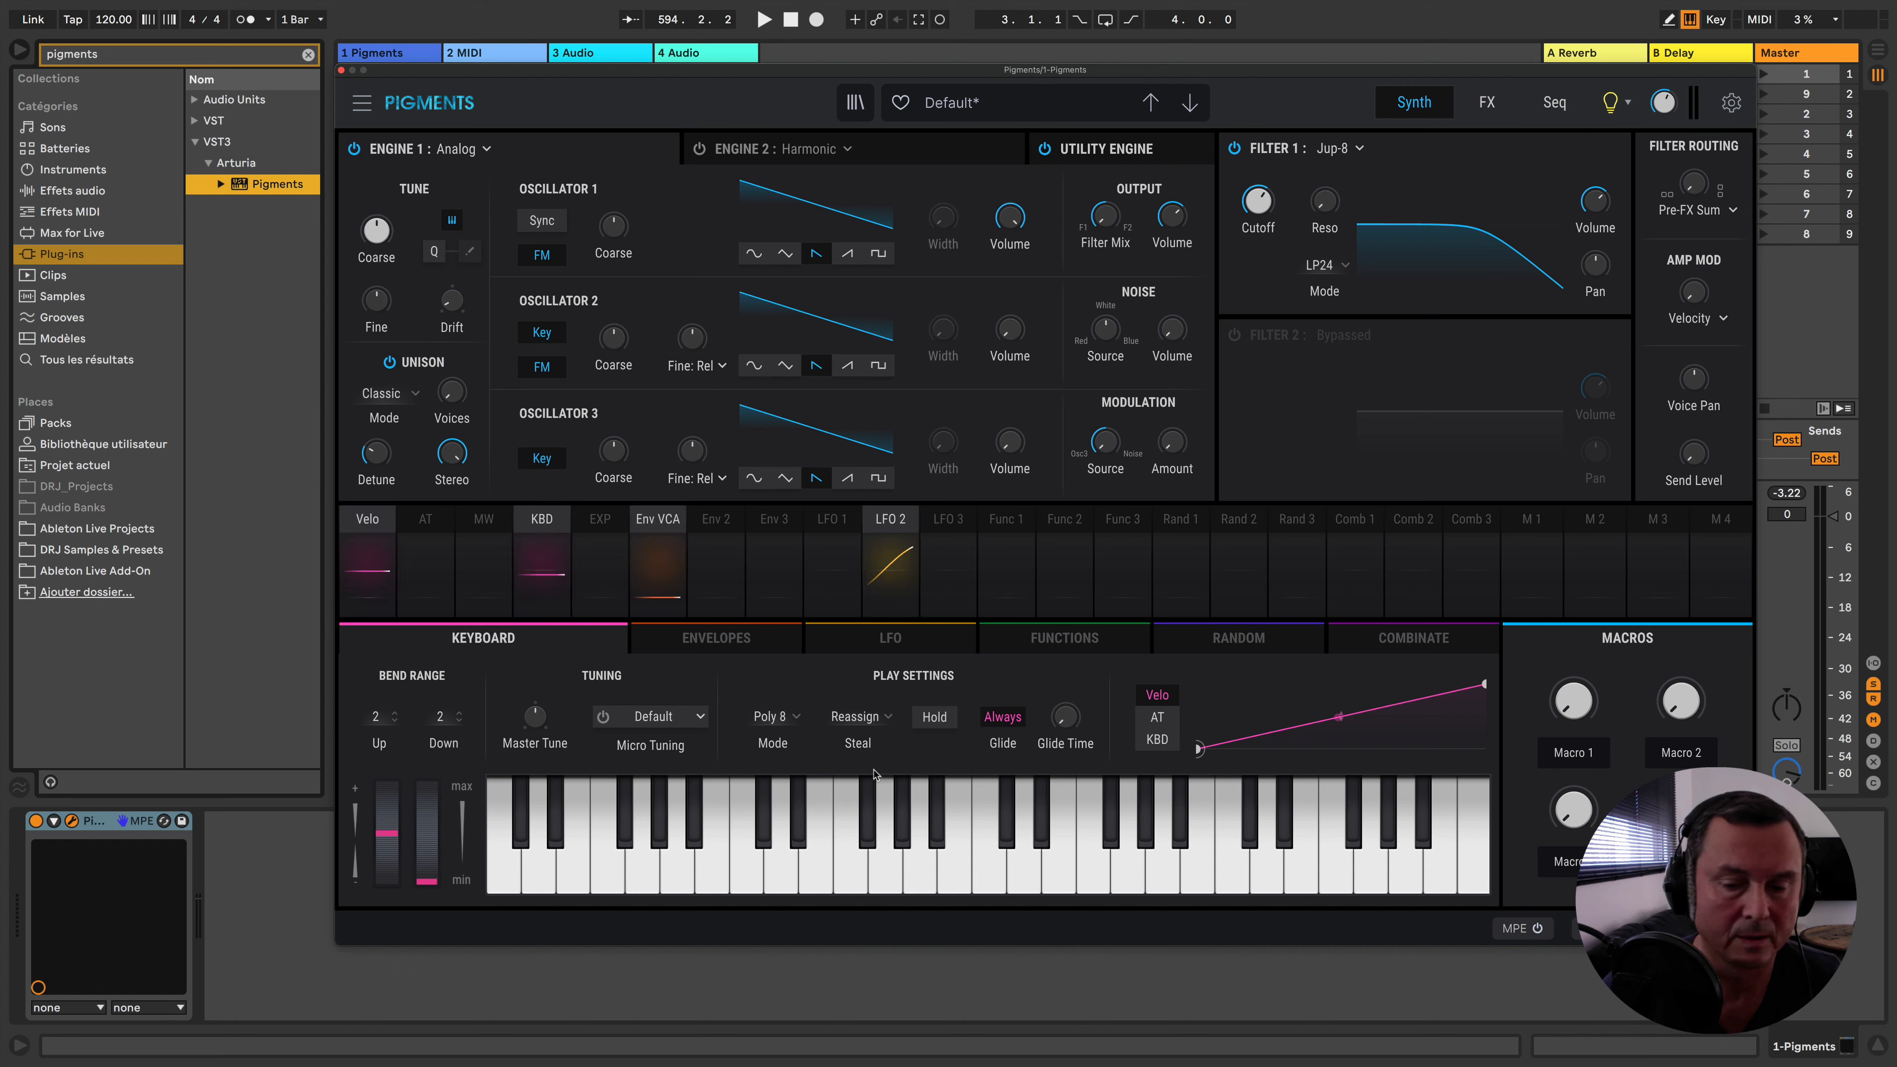
# Undo the Engine 1 changes to restore the Wavetable type switched off, and return to the Utility Engine
pyautogui.click(1604, 929)
pyautogui.click(1604, 929)
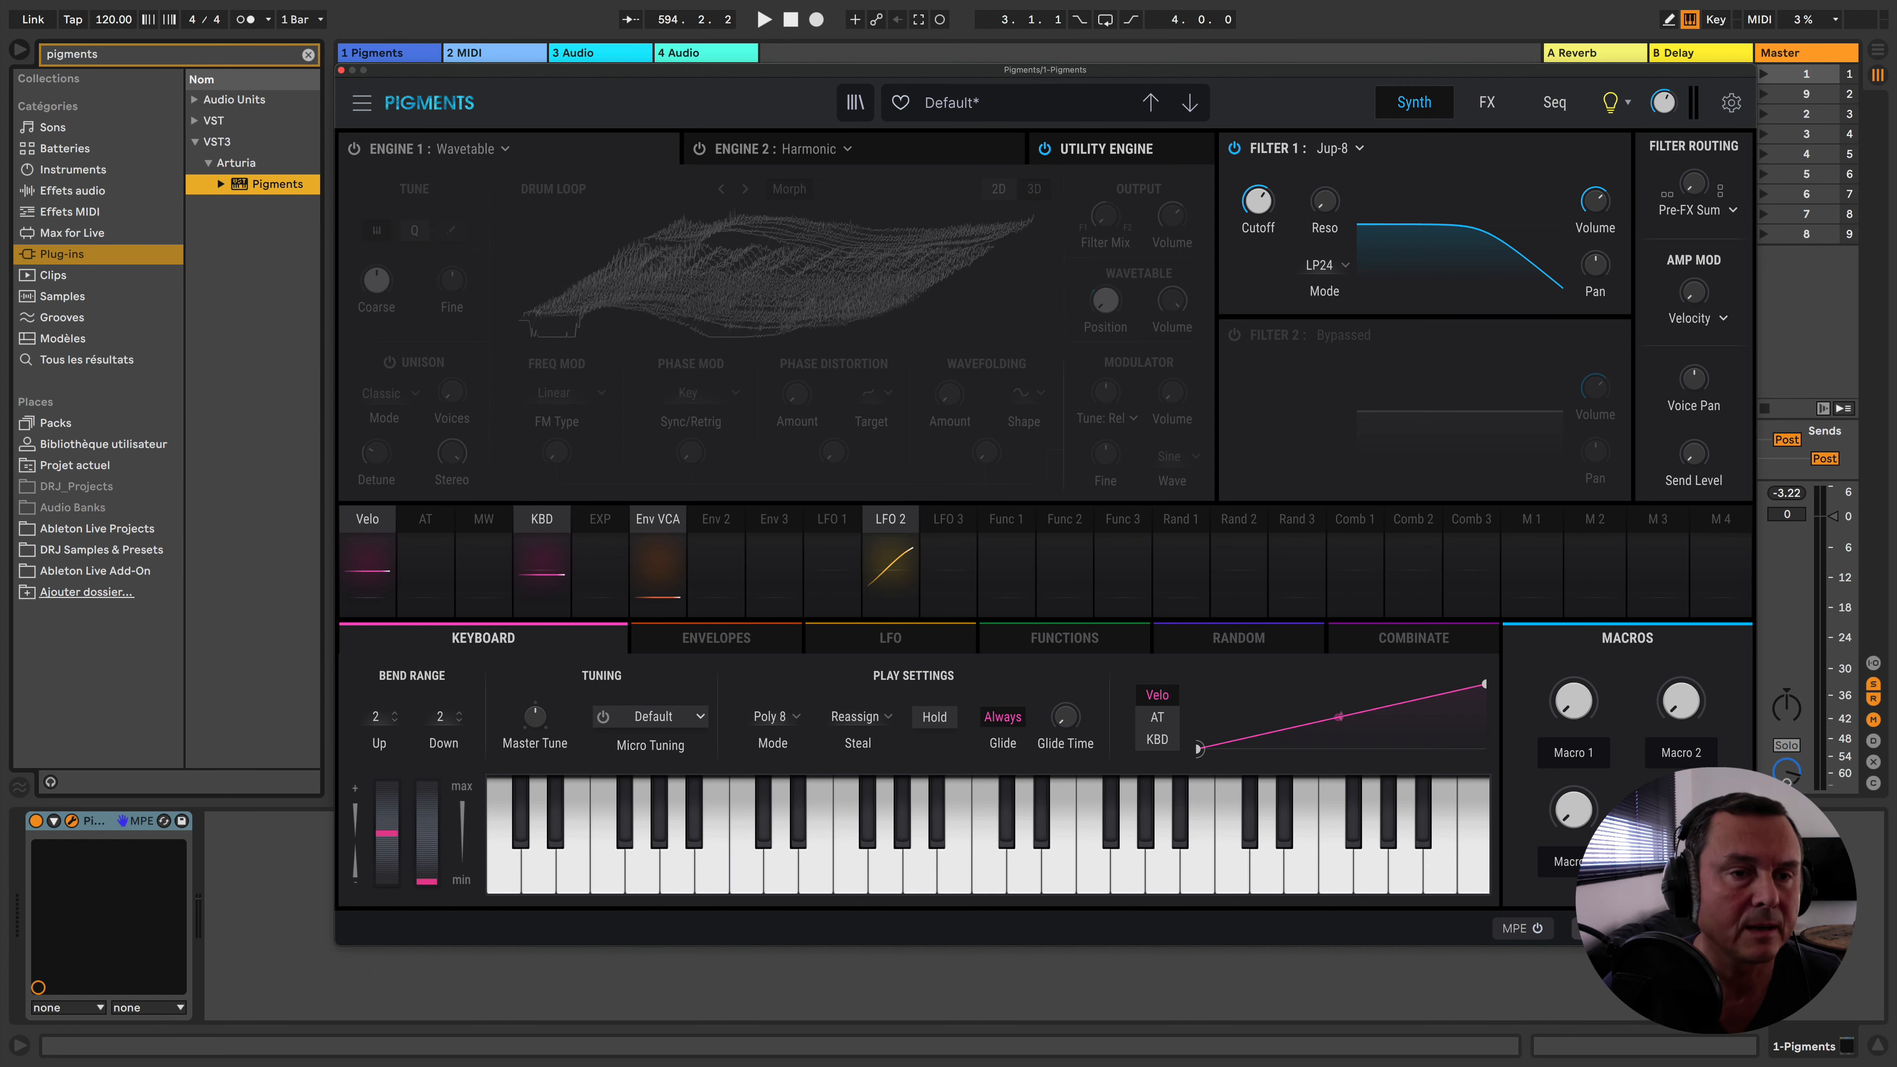
pyautogui.click(356, 150)
pyautogui.click(355, 150)
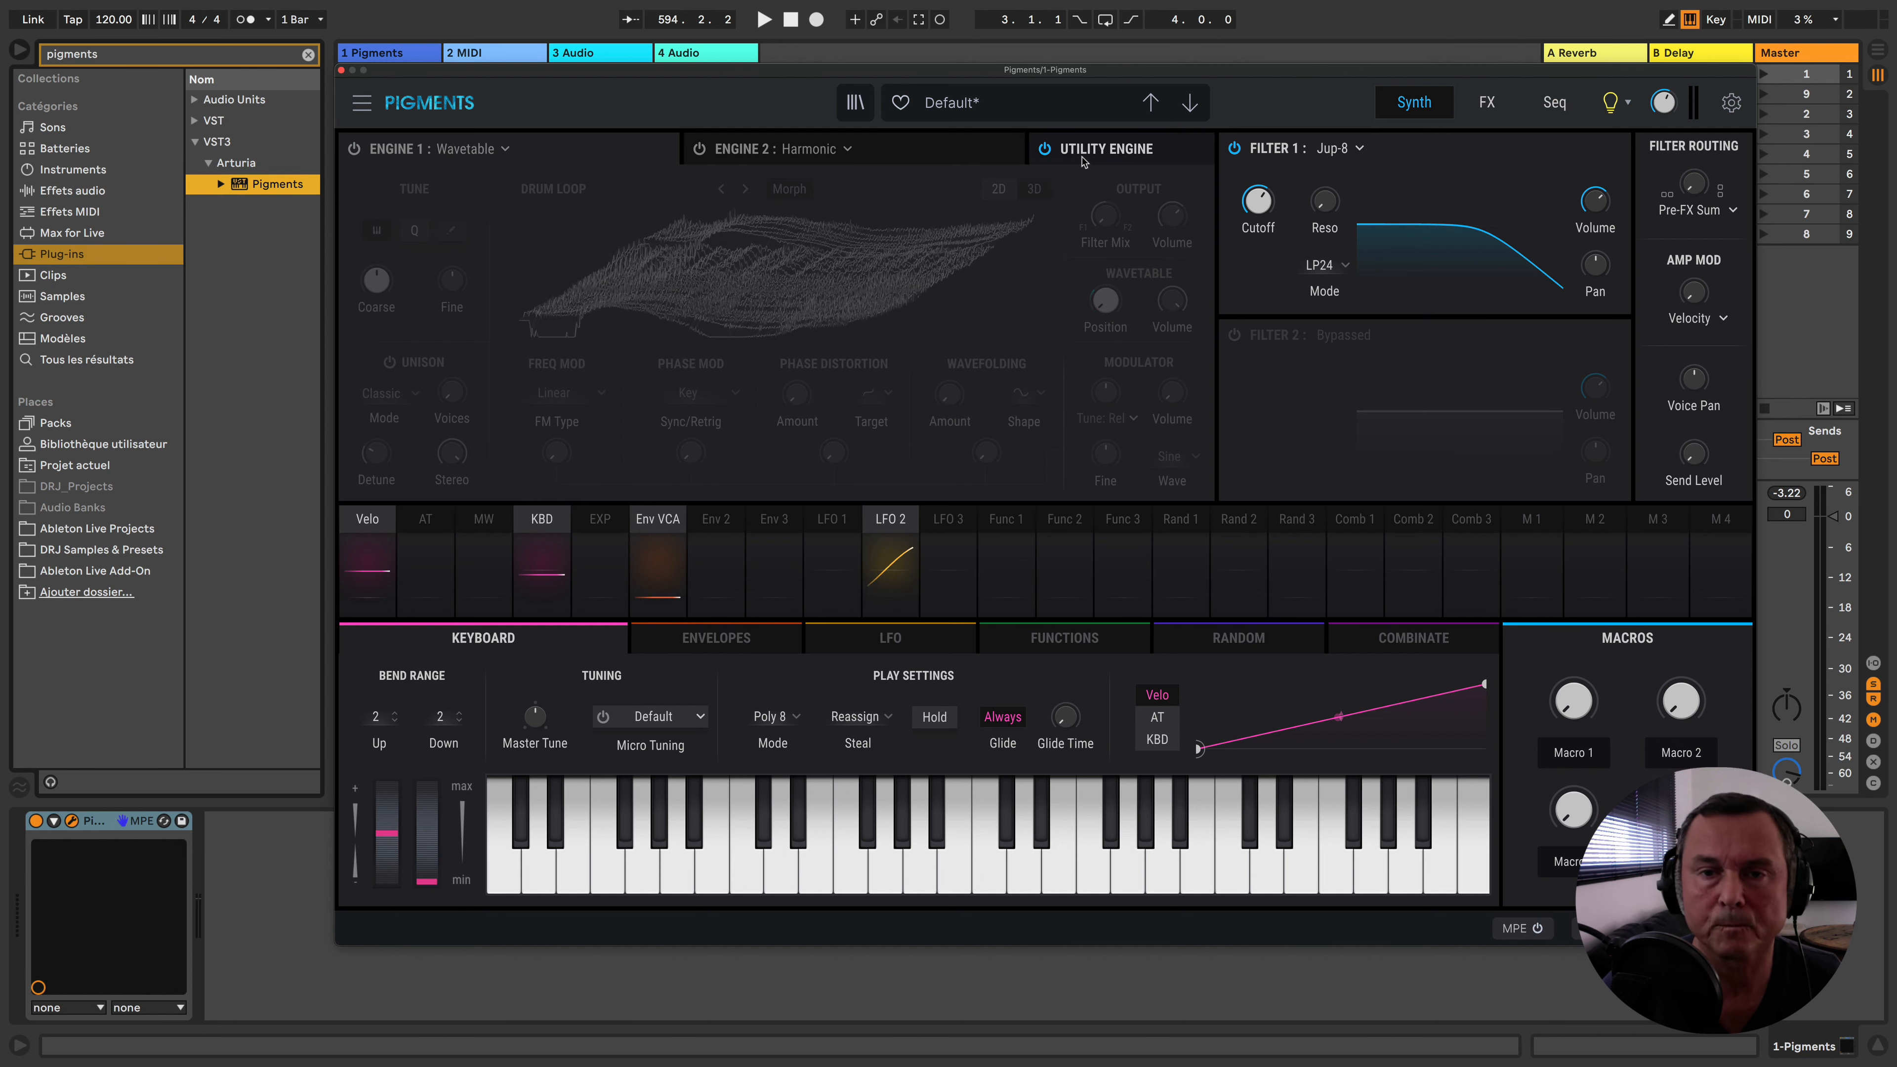
pyautogui.click(1111, 152)
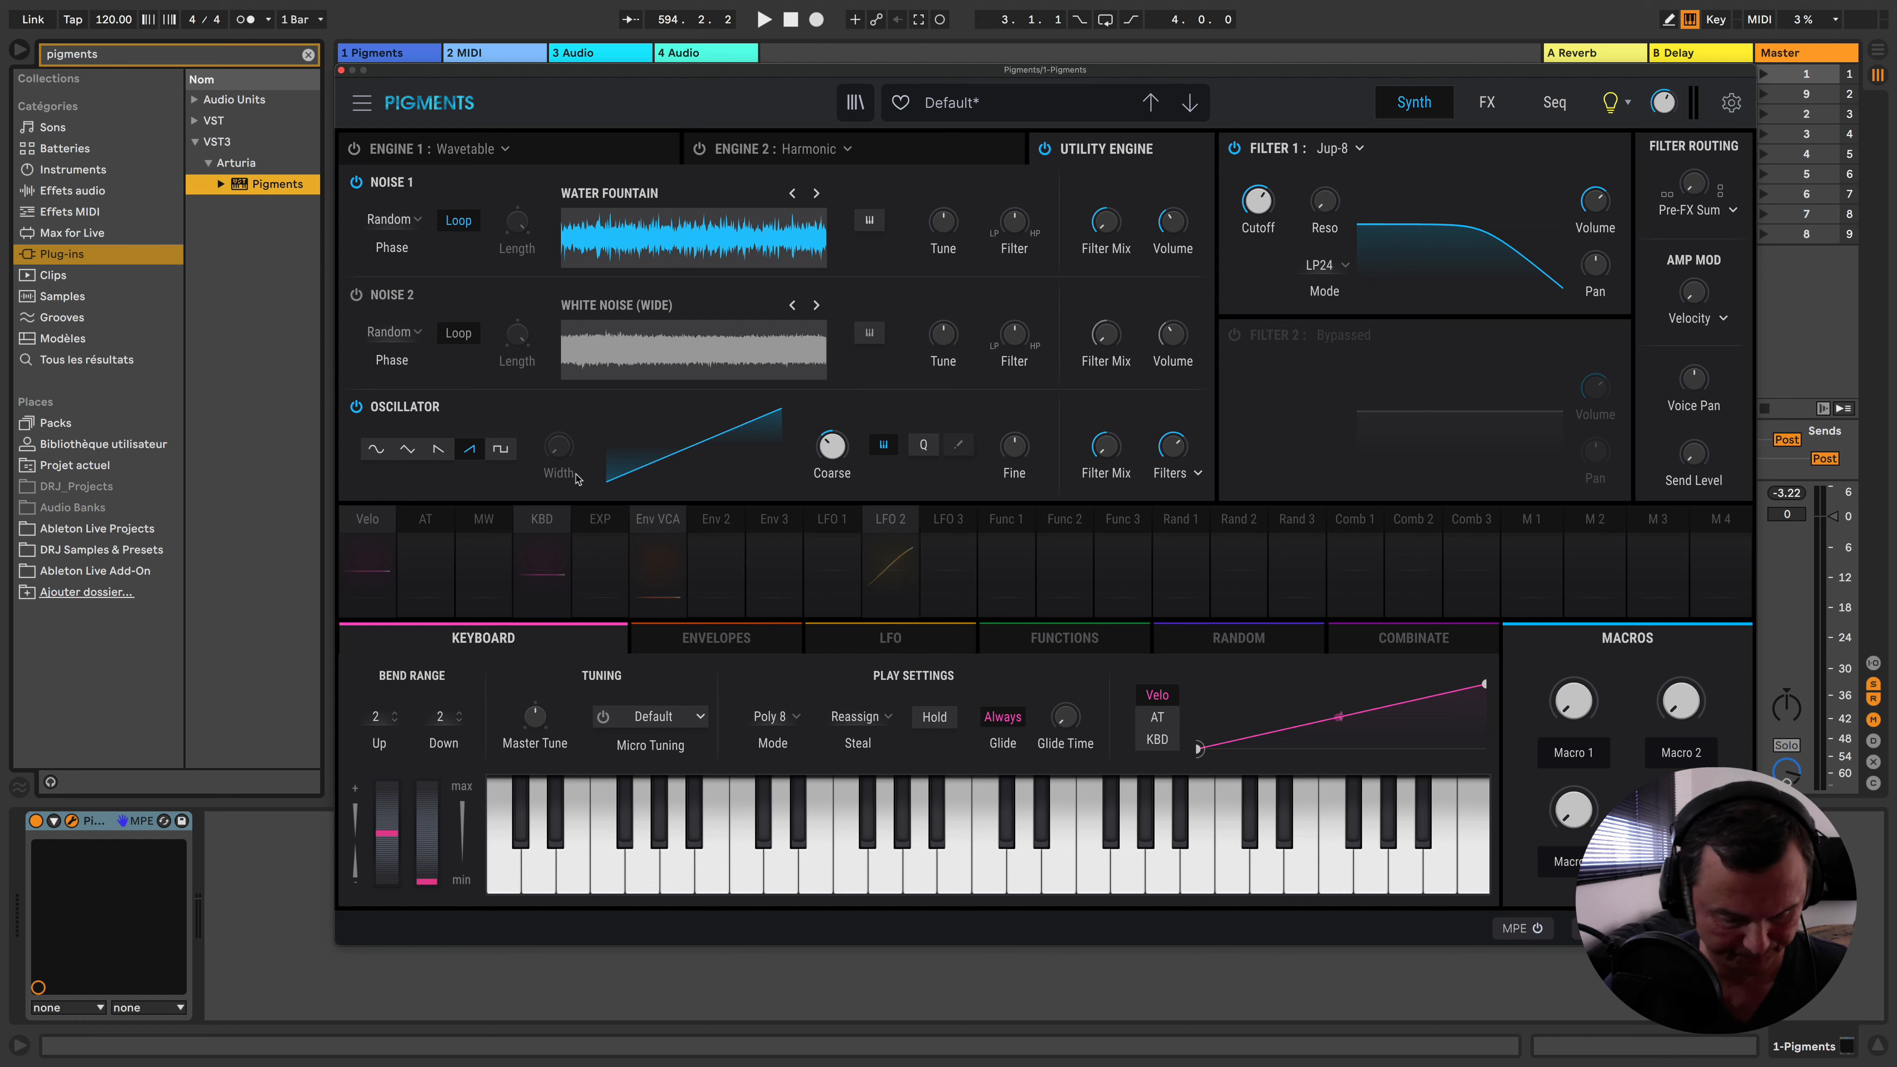
# Switch the utility Oscillator to the square waveform, try its pulse Width, and return it to the sine waveform
pyautogui.moveTo(561, 453)
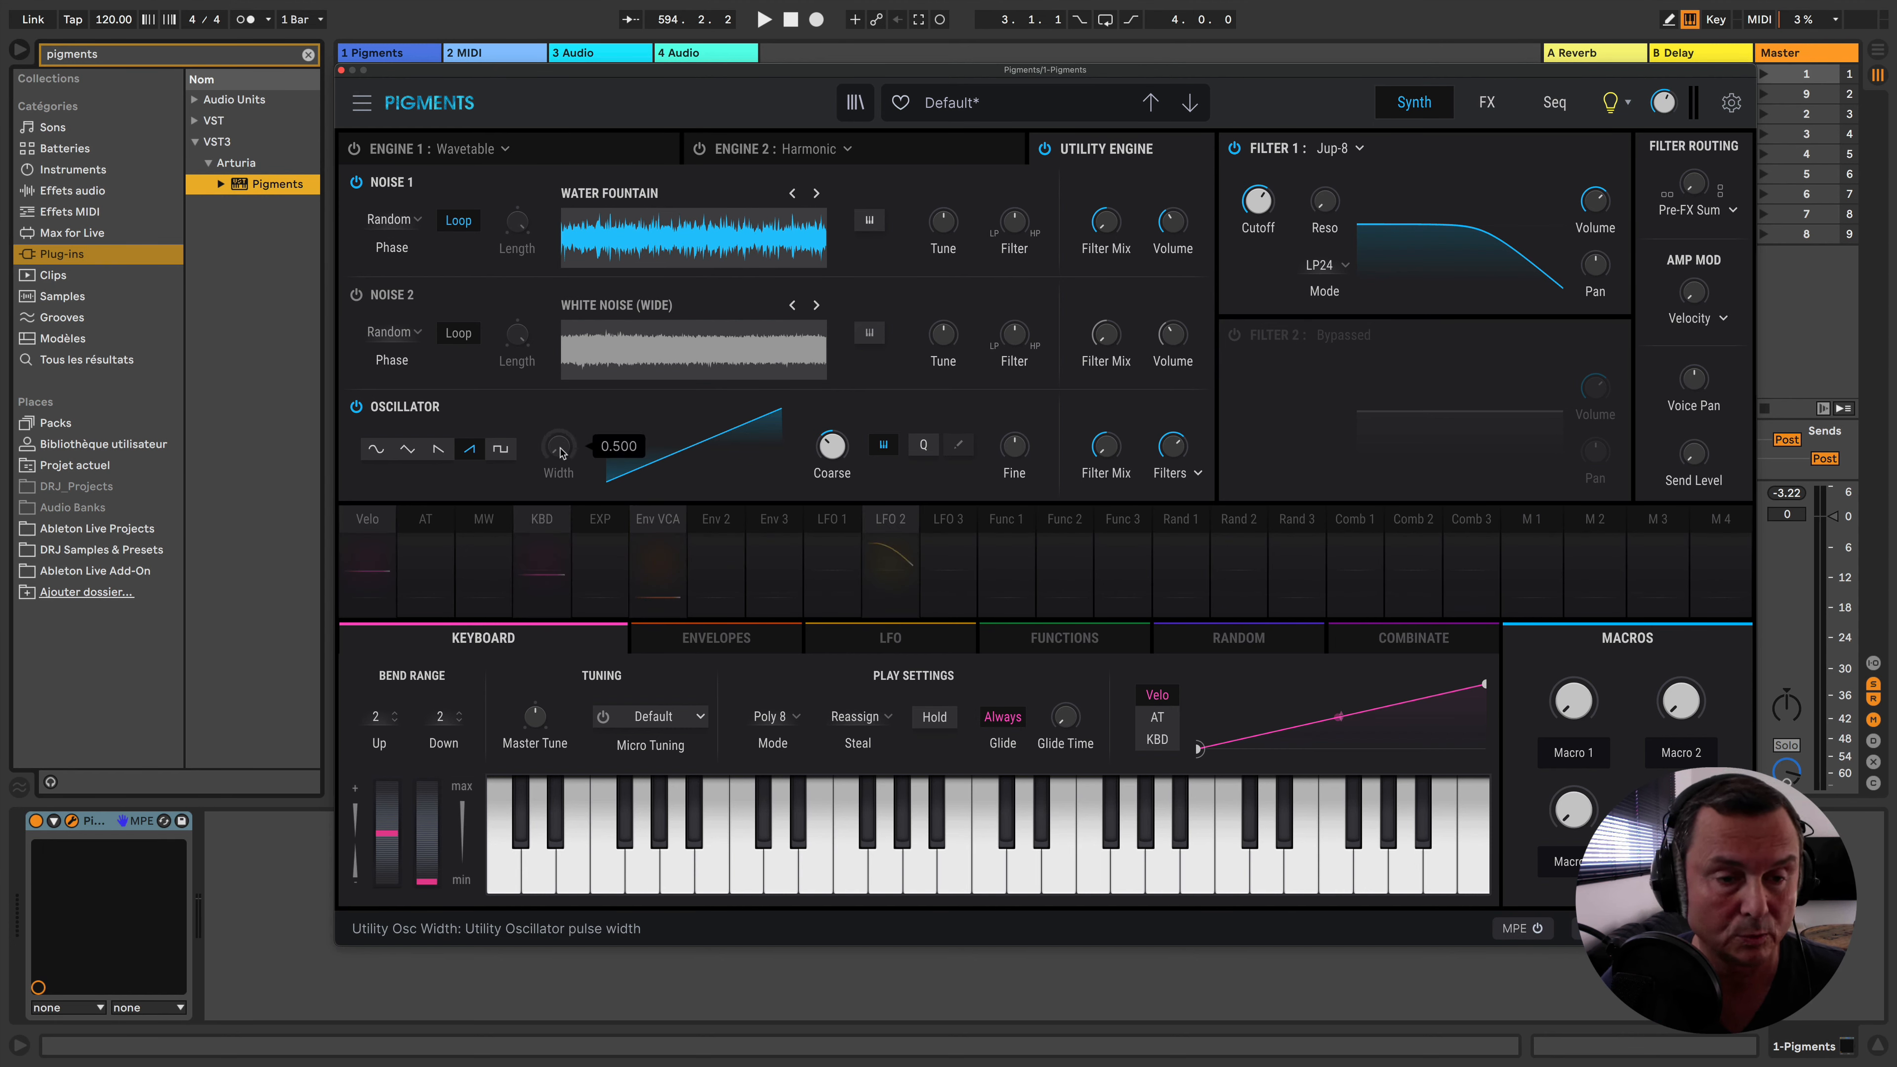
pyautogui.click(500, 451)
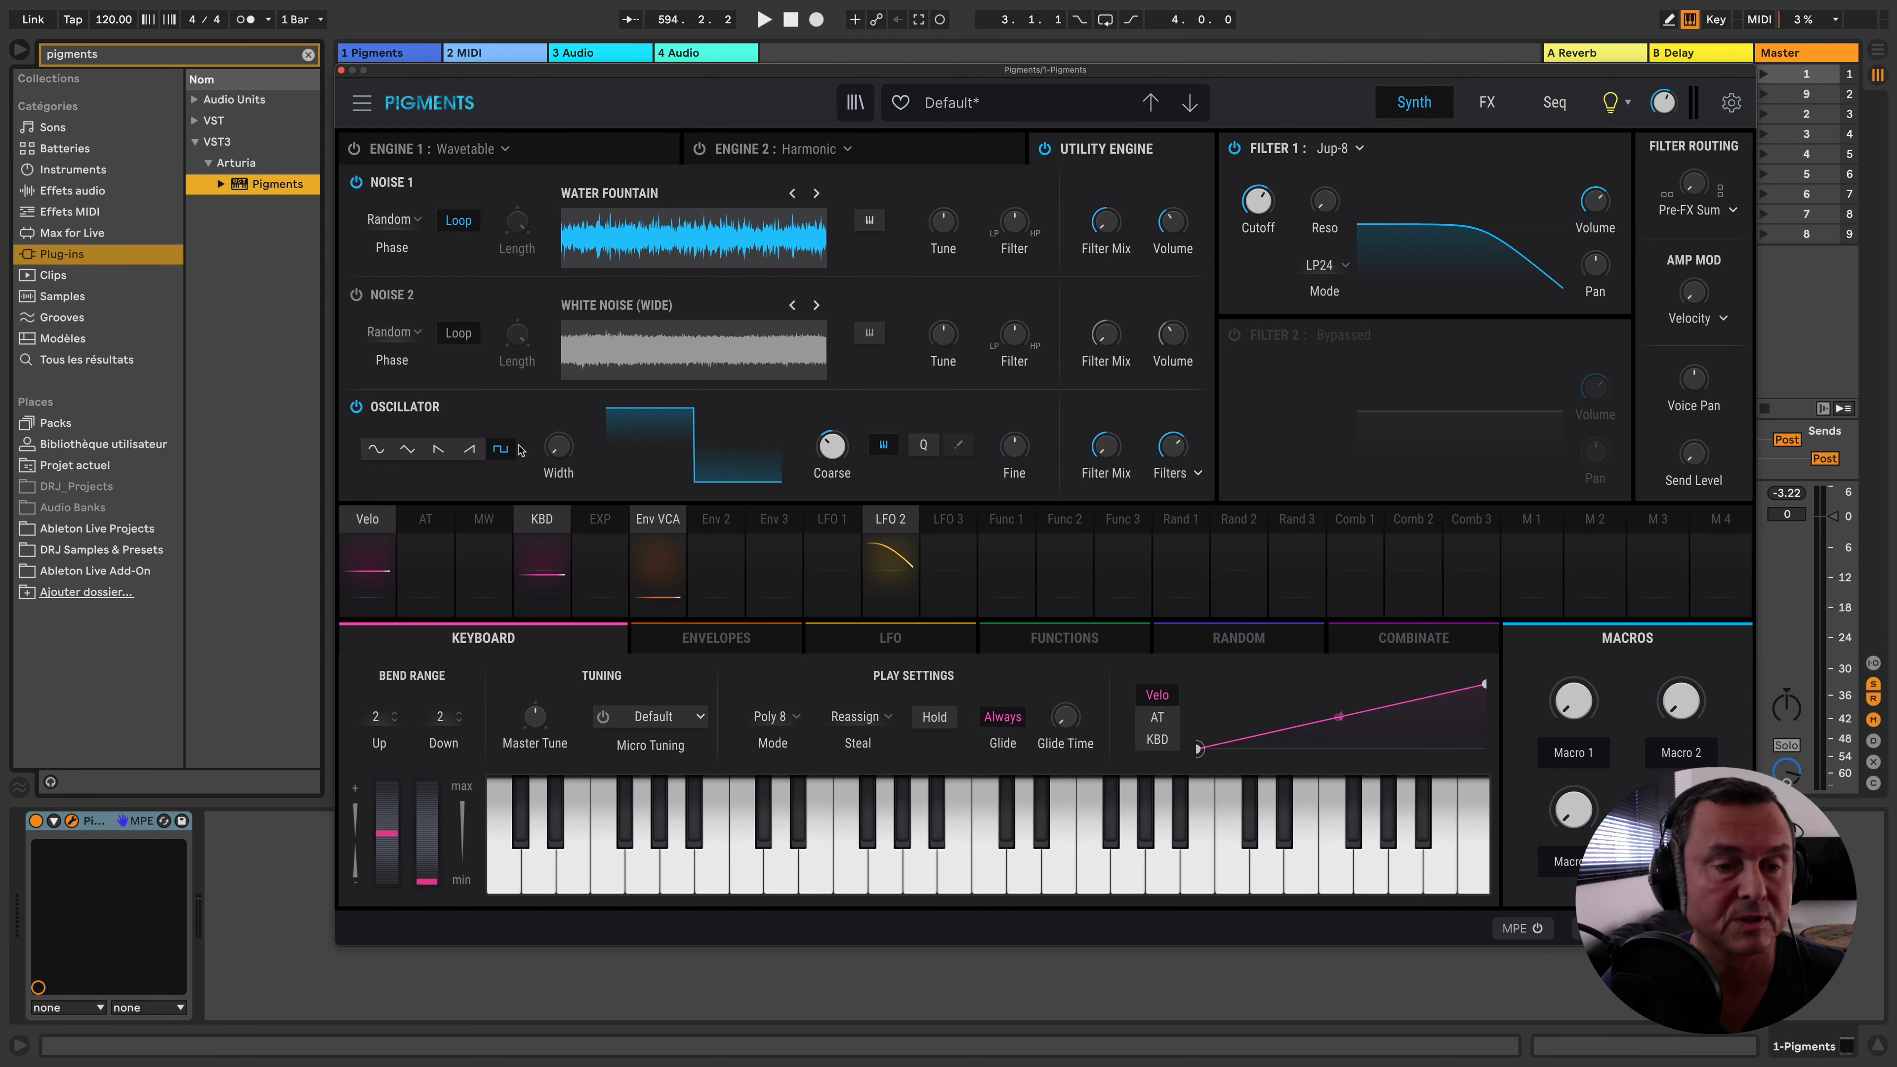
pyautogui.moveTo(561, 455)
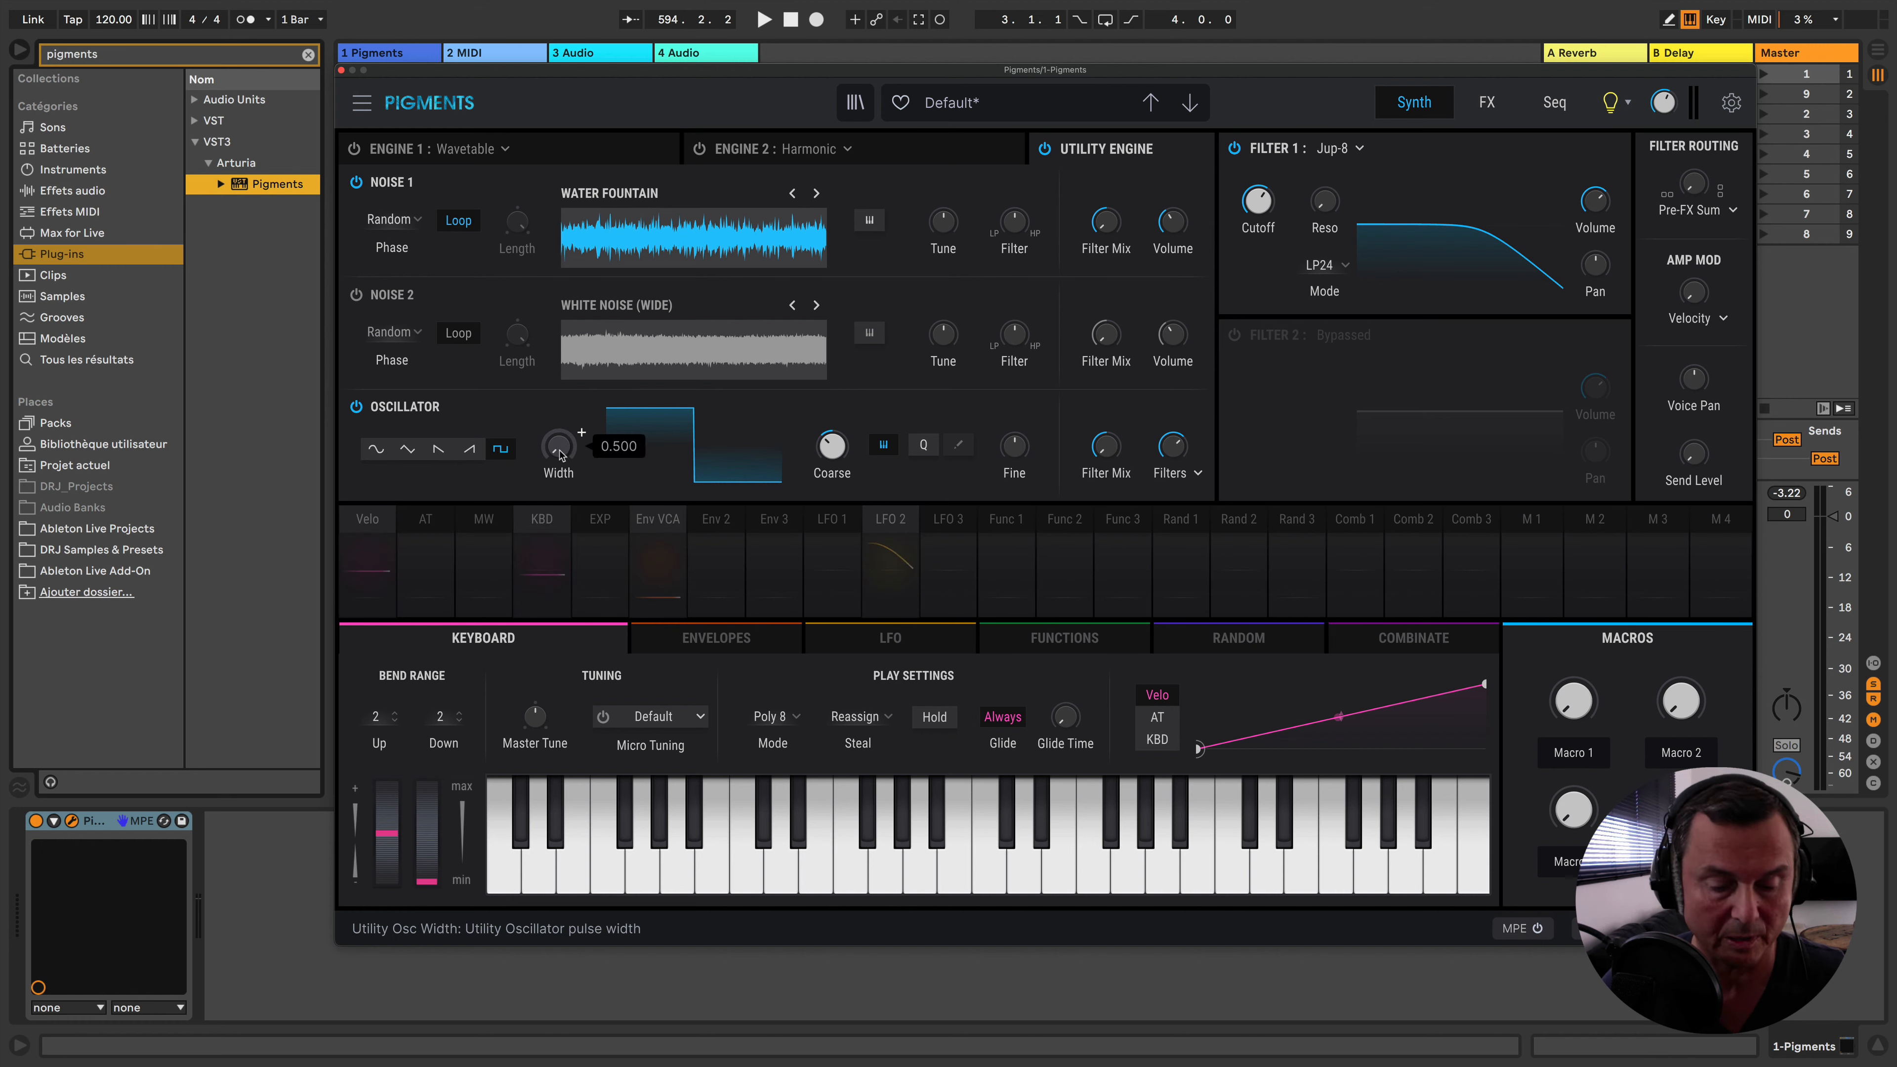
pyautogui.moveTo(562, 454)
pyautogui.mouseDown()
pyautogui.moveTo(562, 373)
pyautogui.moveTo(562, 454)
pyautogui.mouseUp()
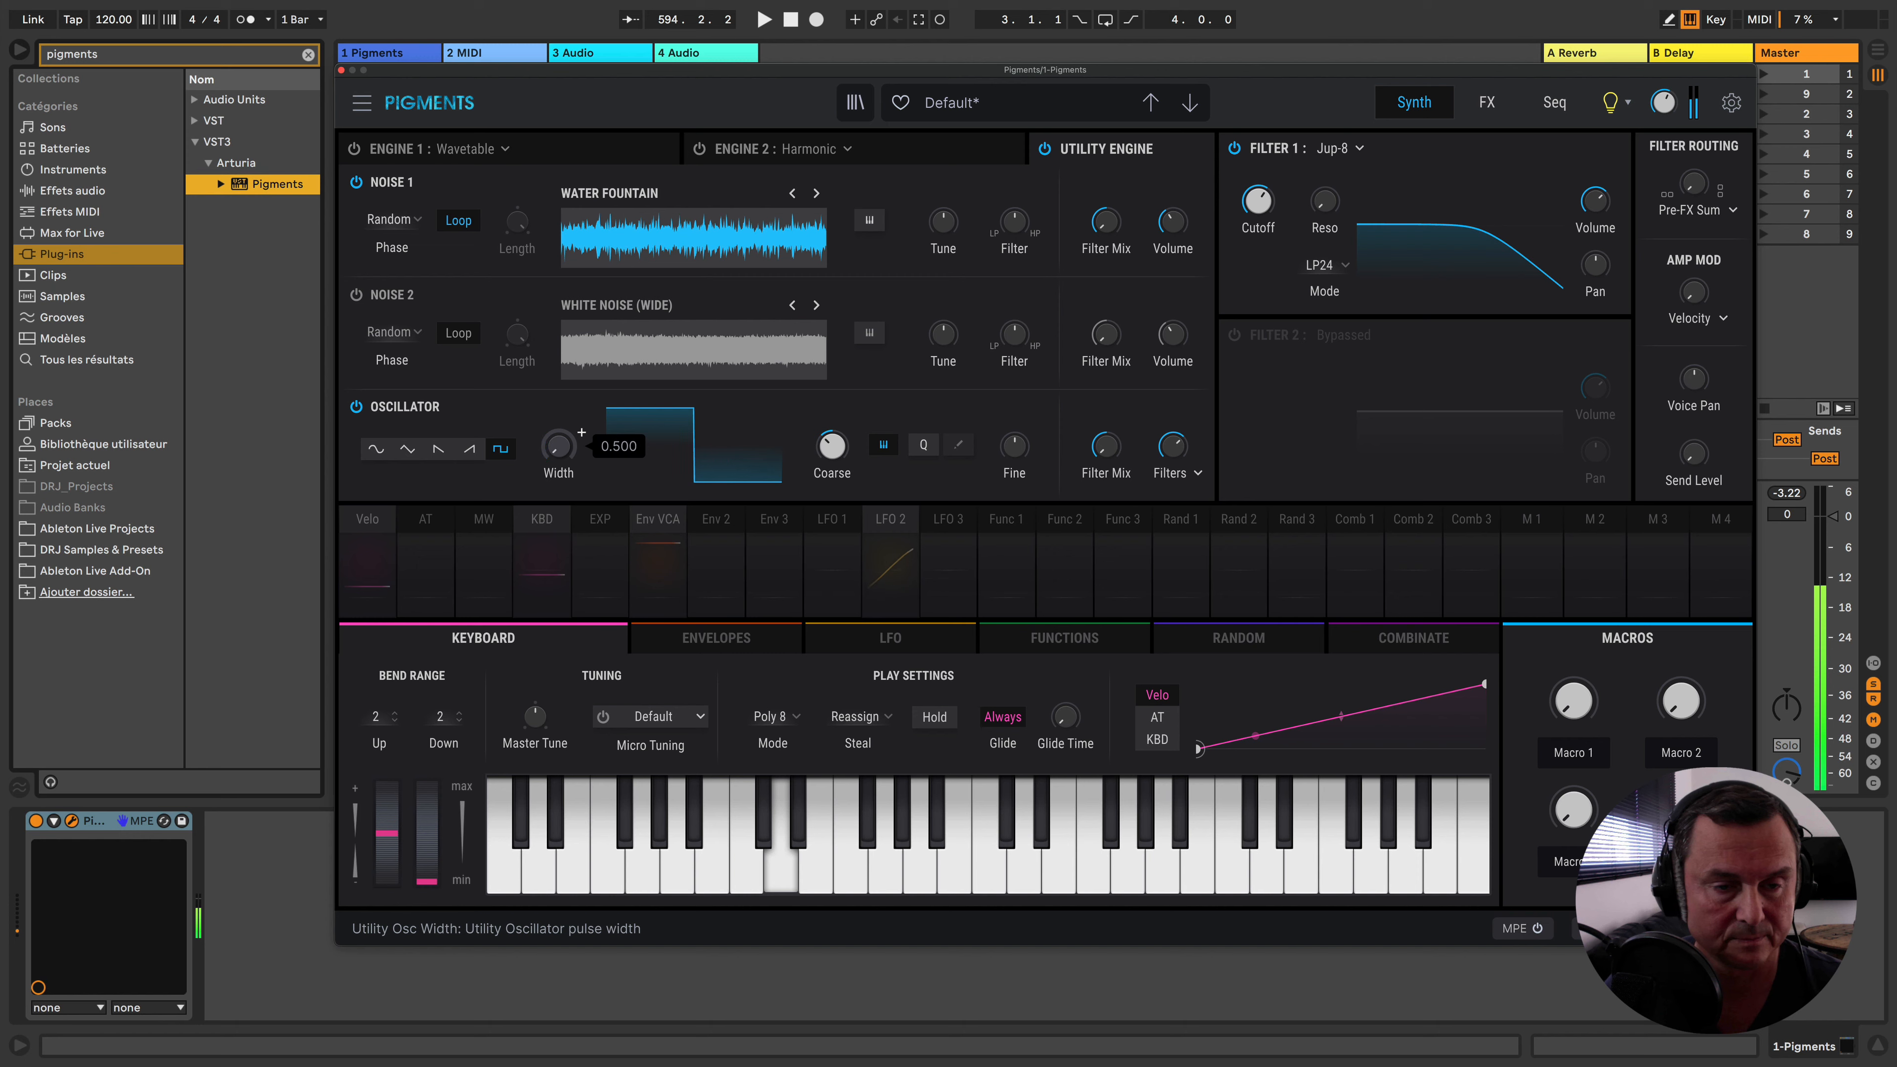
pyautogui.click(375, 449)
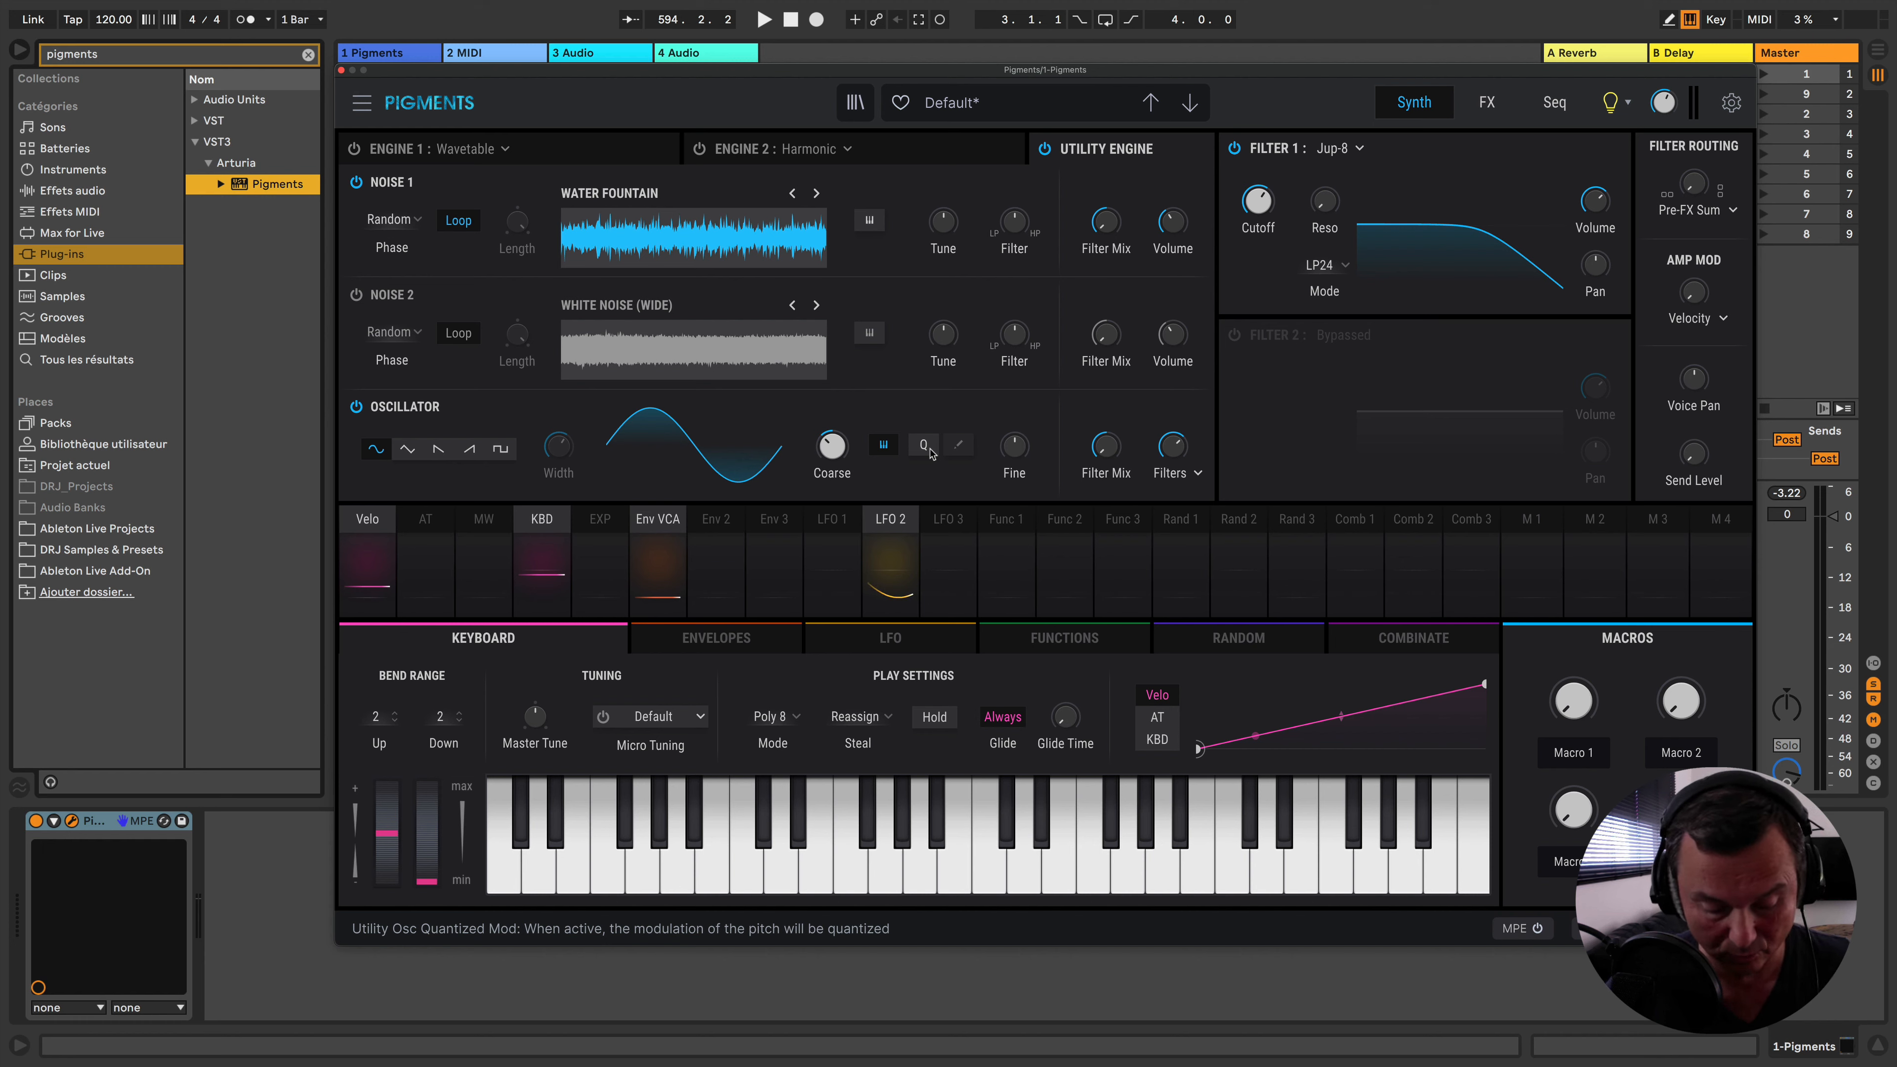
# Set the utility Oscillator's volume to -7.76 dB, and display its output destination options without changing them
pyautogui.moveTo(1020, 457)
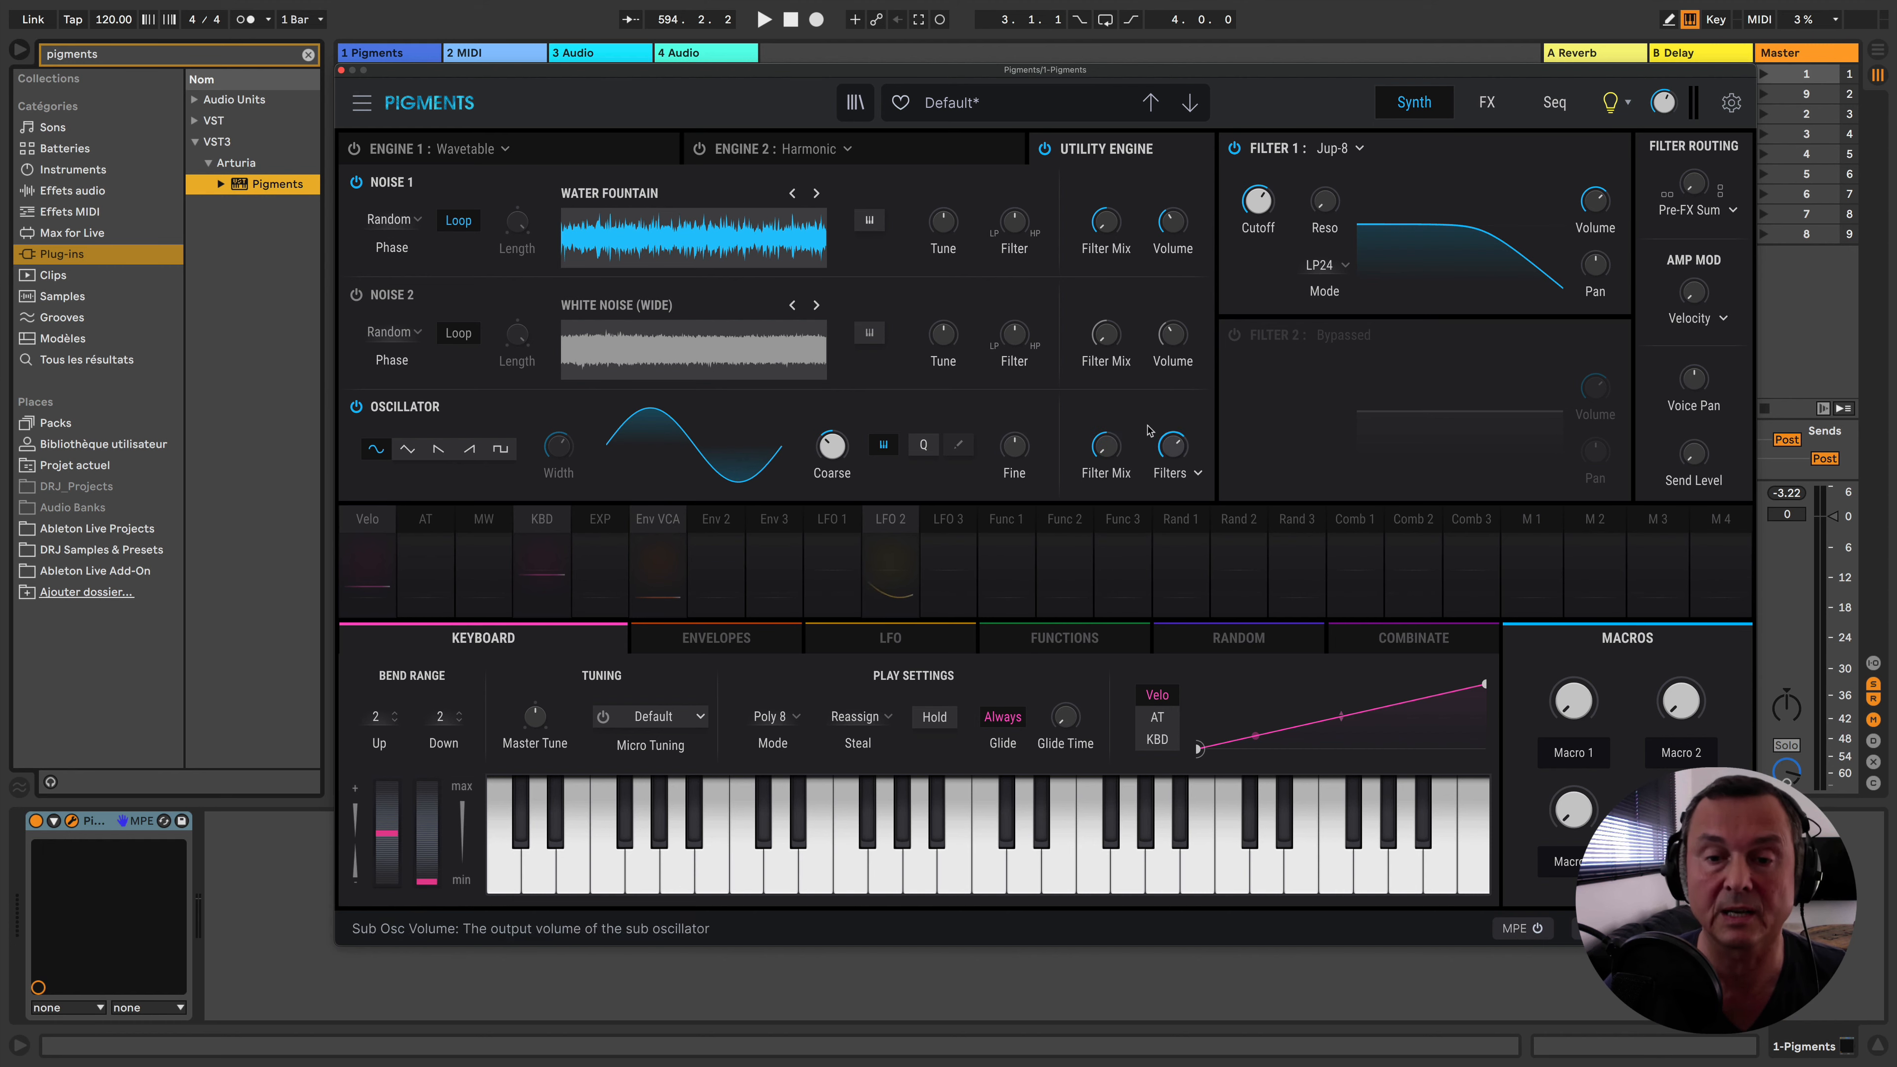
pyautogui.moveTo(1107, 452)
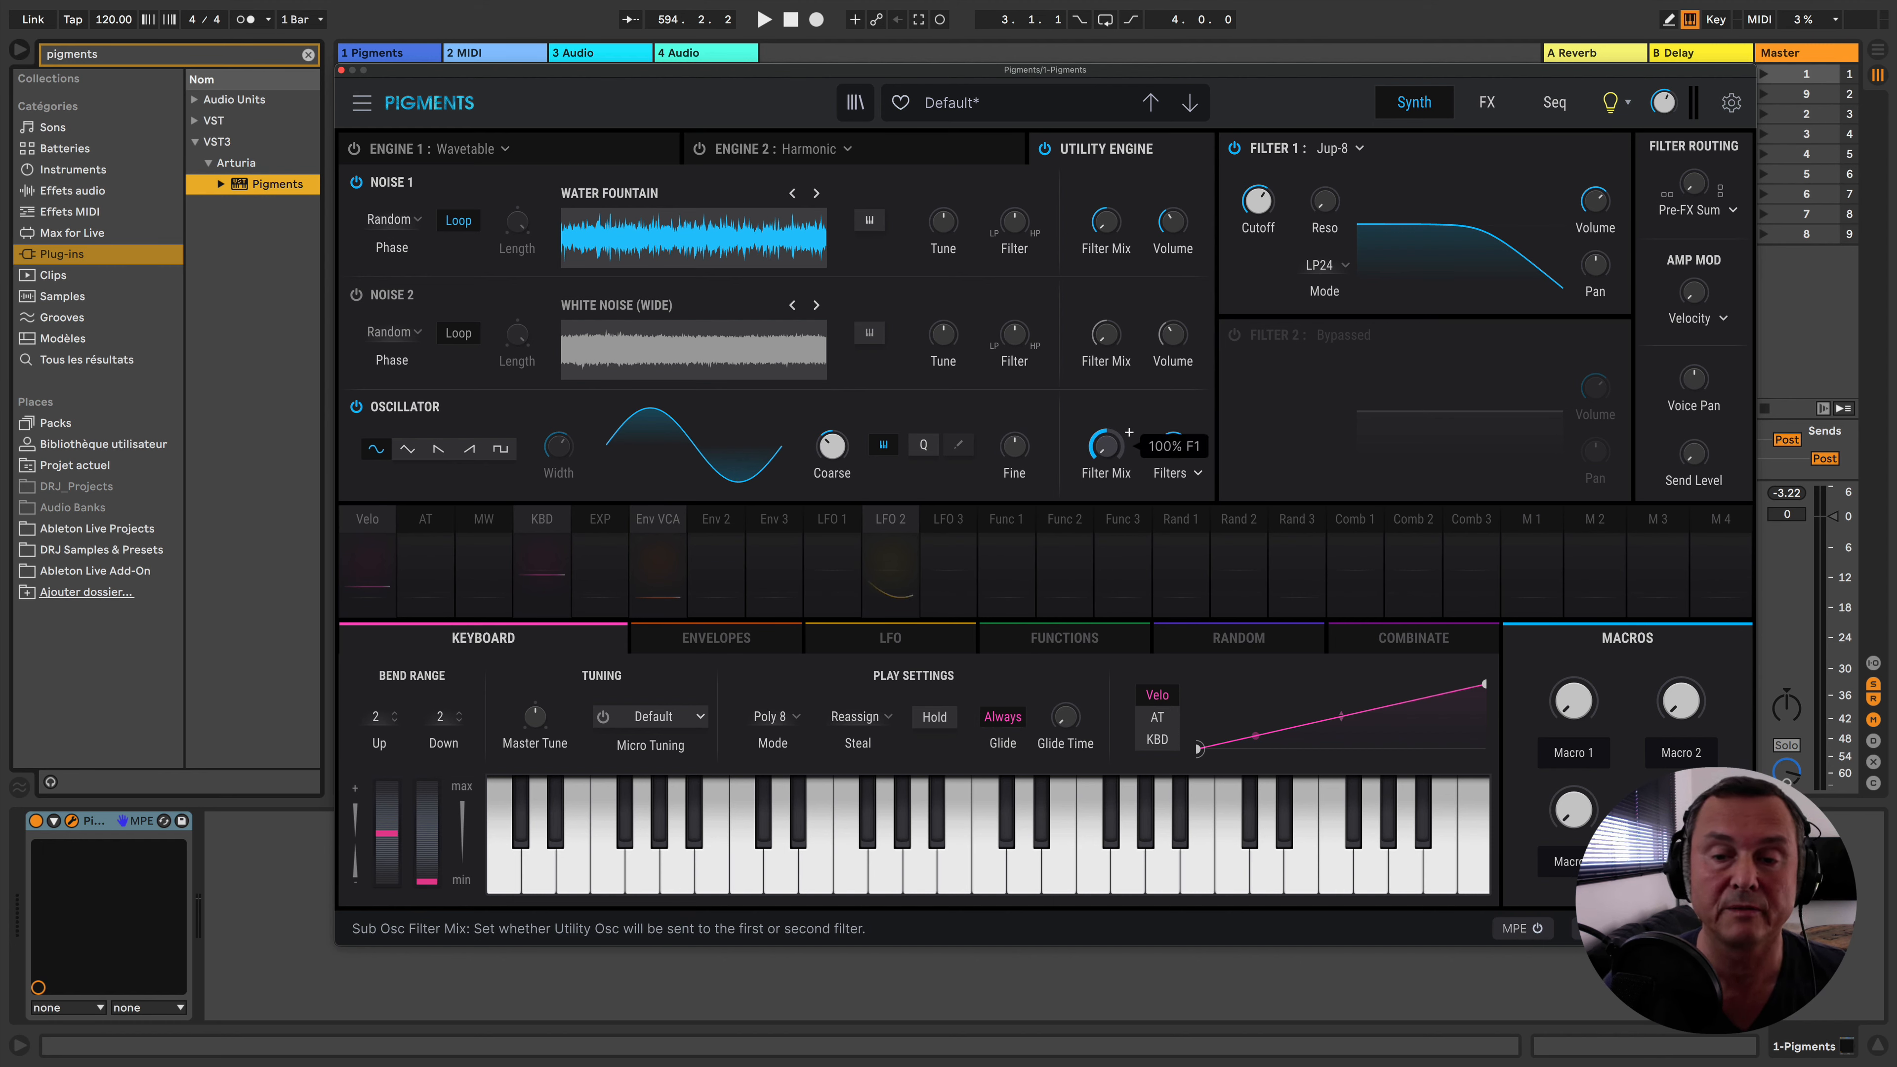
pyautogui.moveTo(1176, 453)
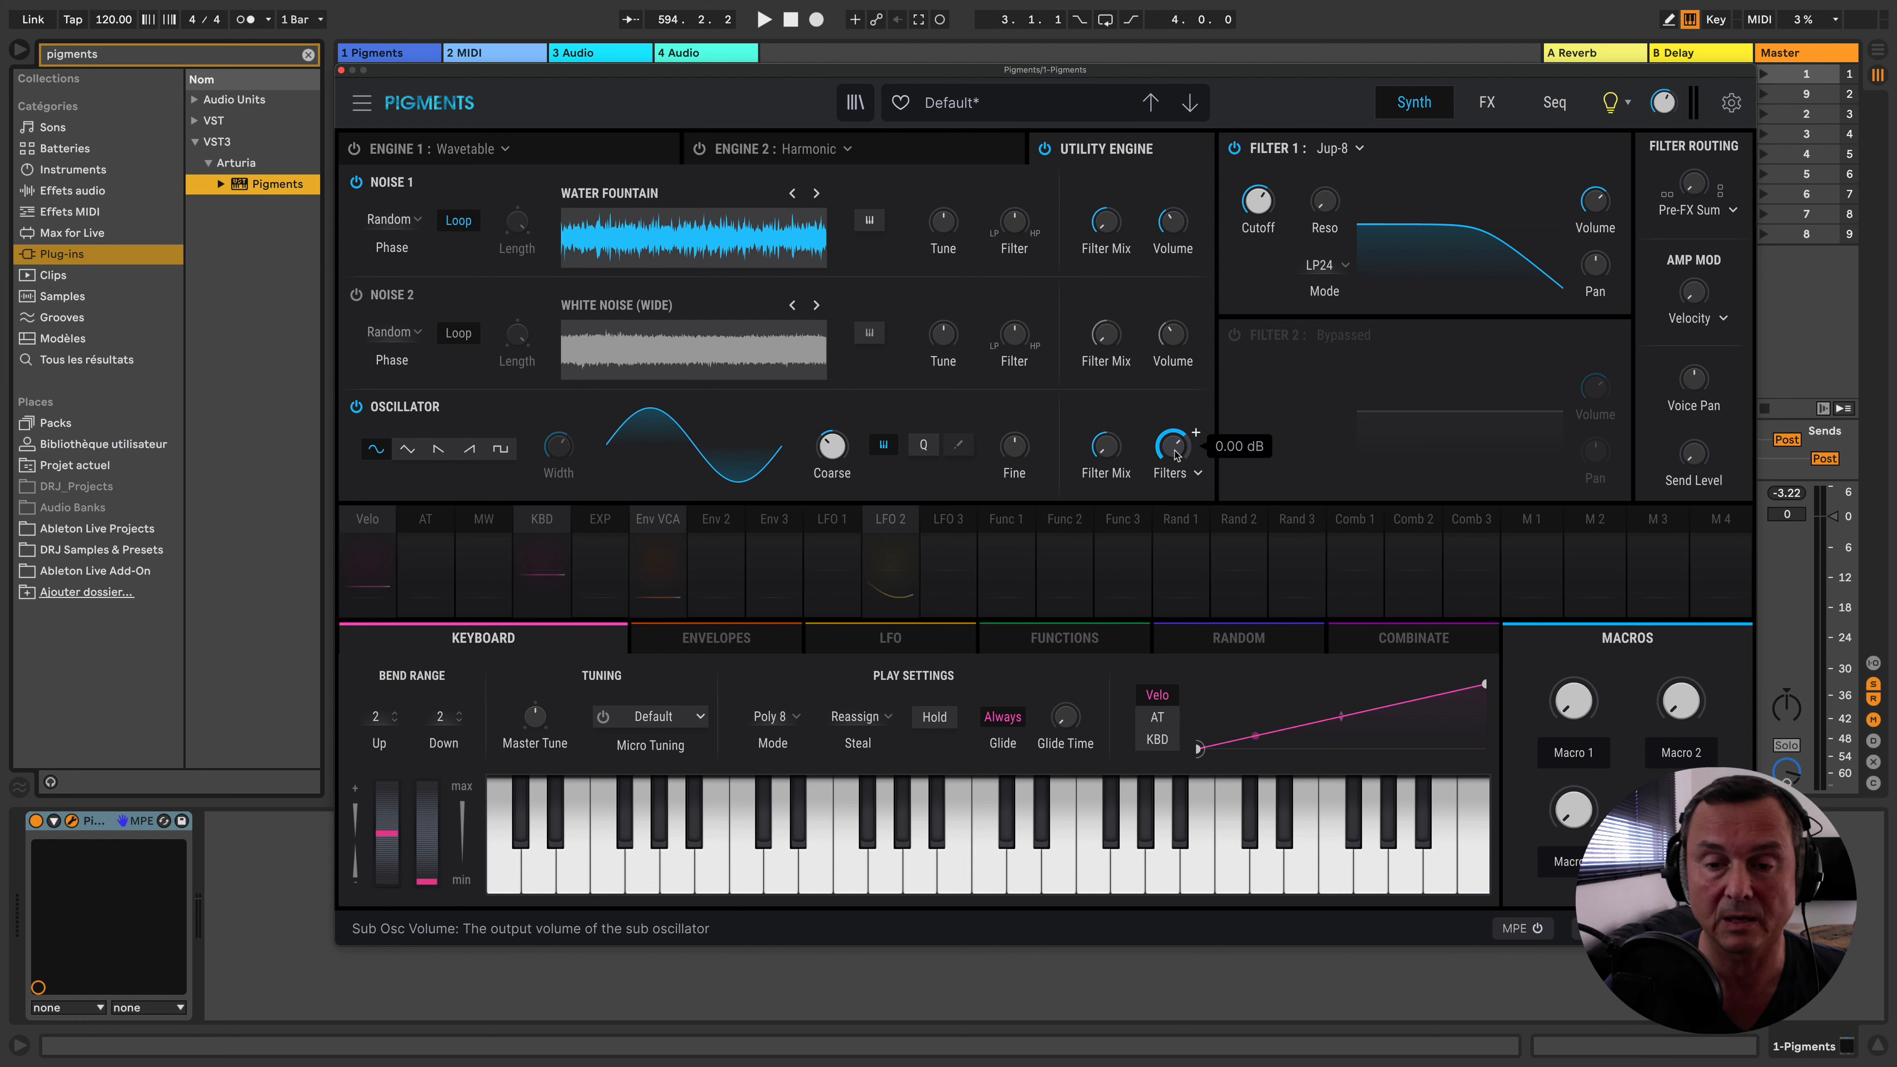
pyautogui.moveTo(1172, 446); pyautogui.dragTo(1172, 418)
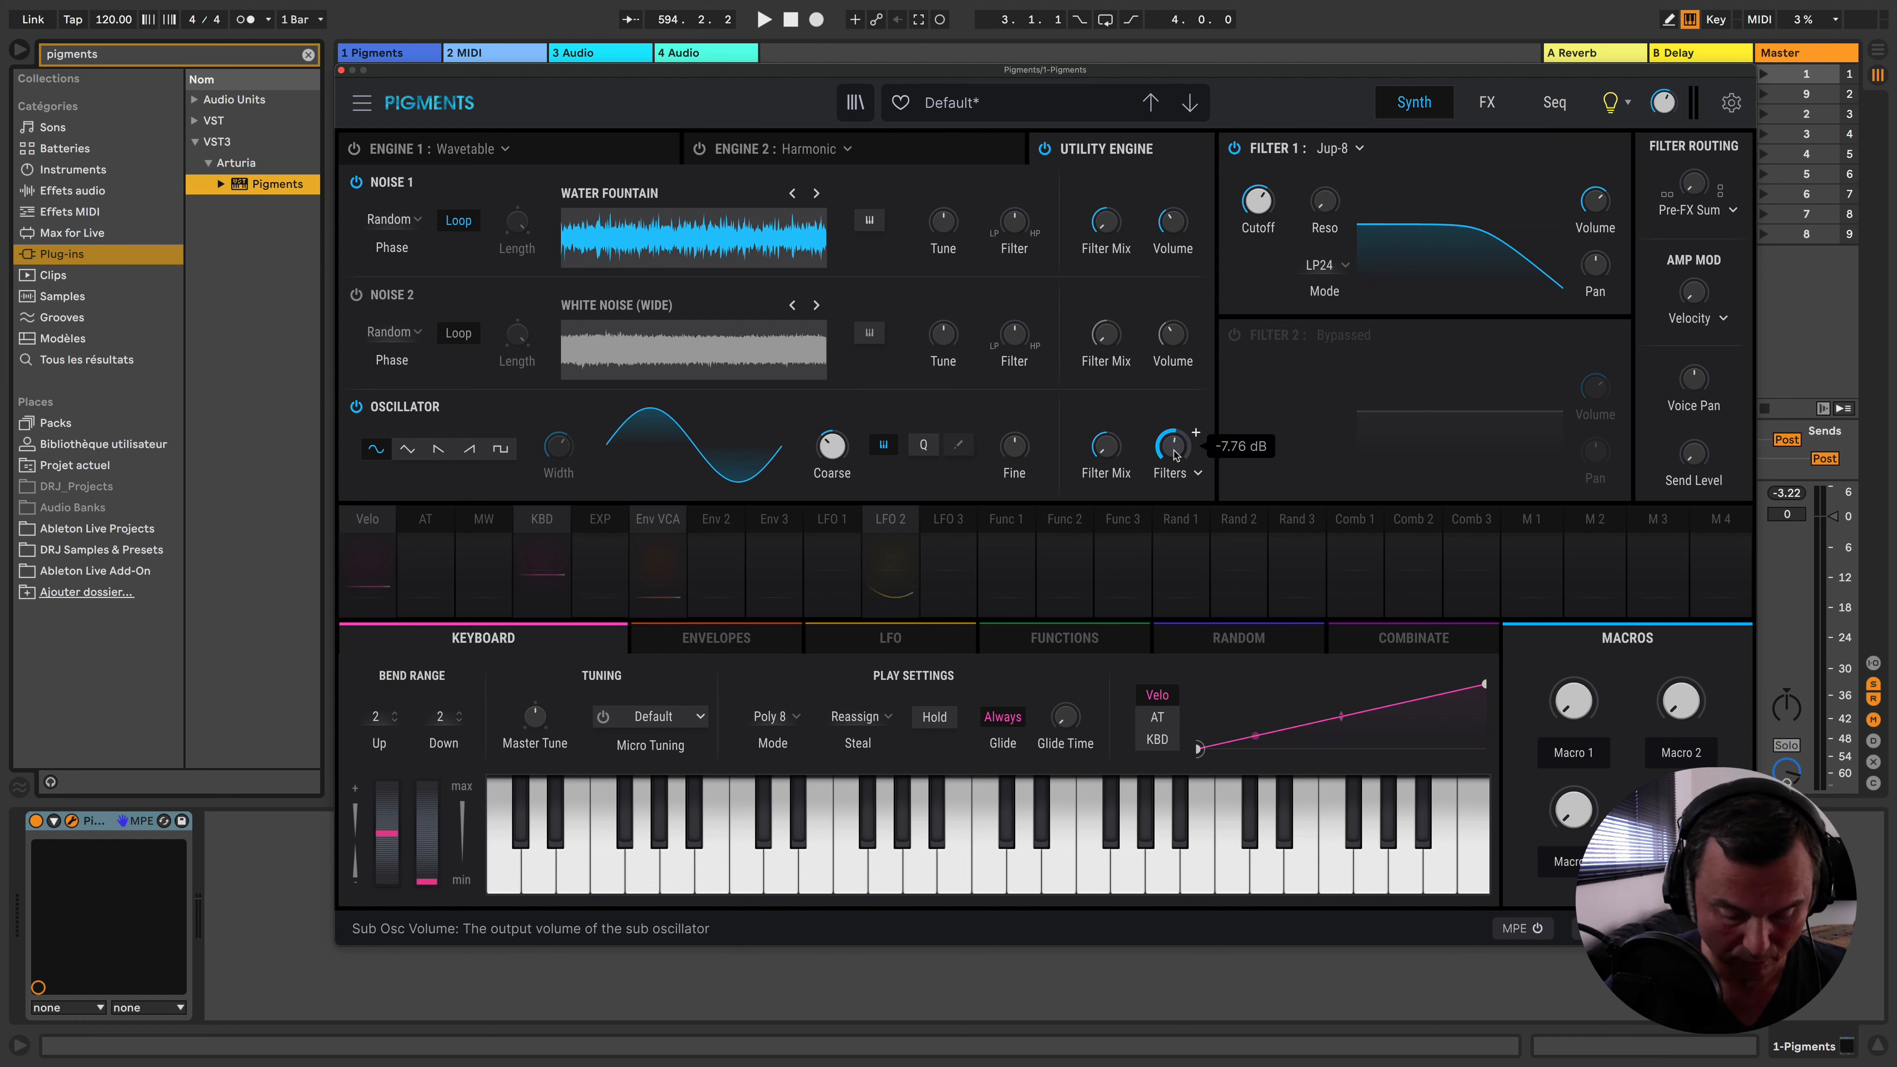
pyautogui.click(1192, 475)
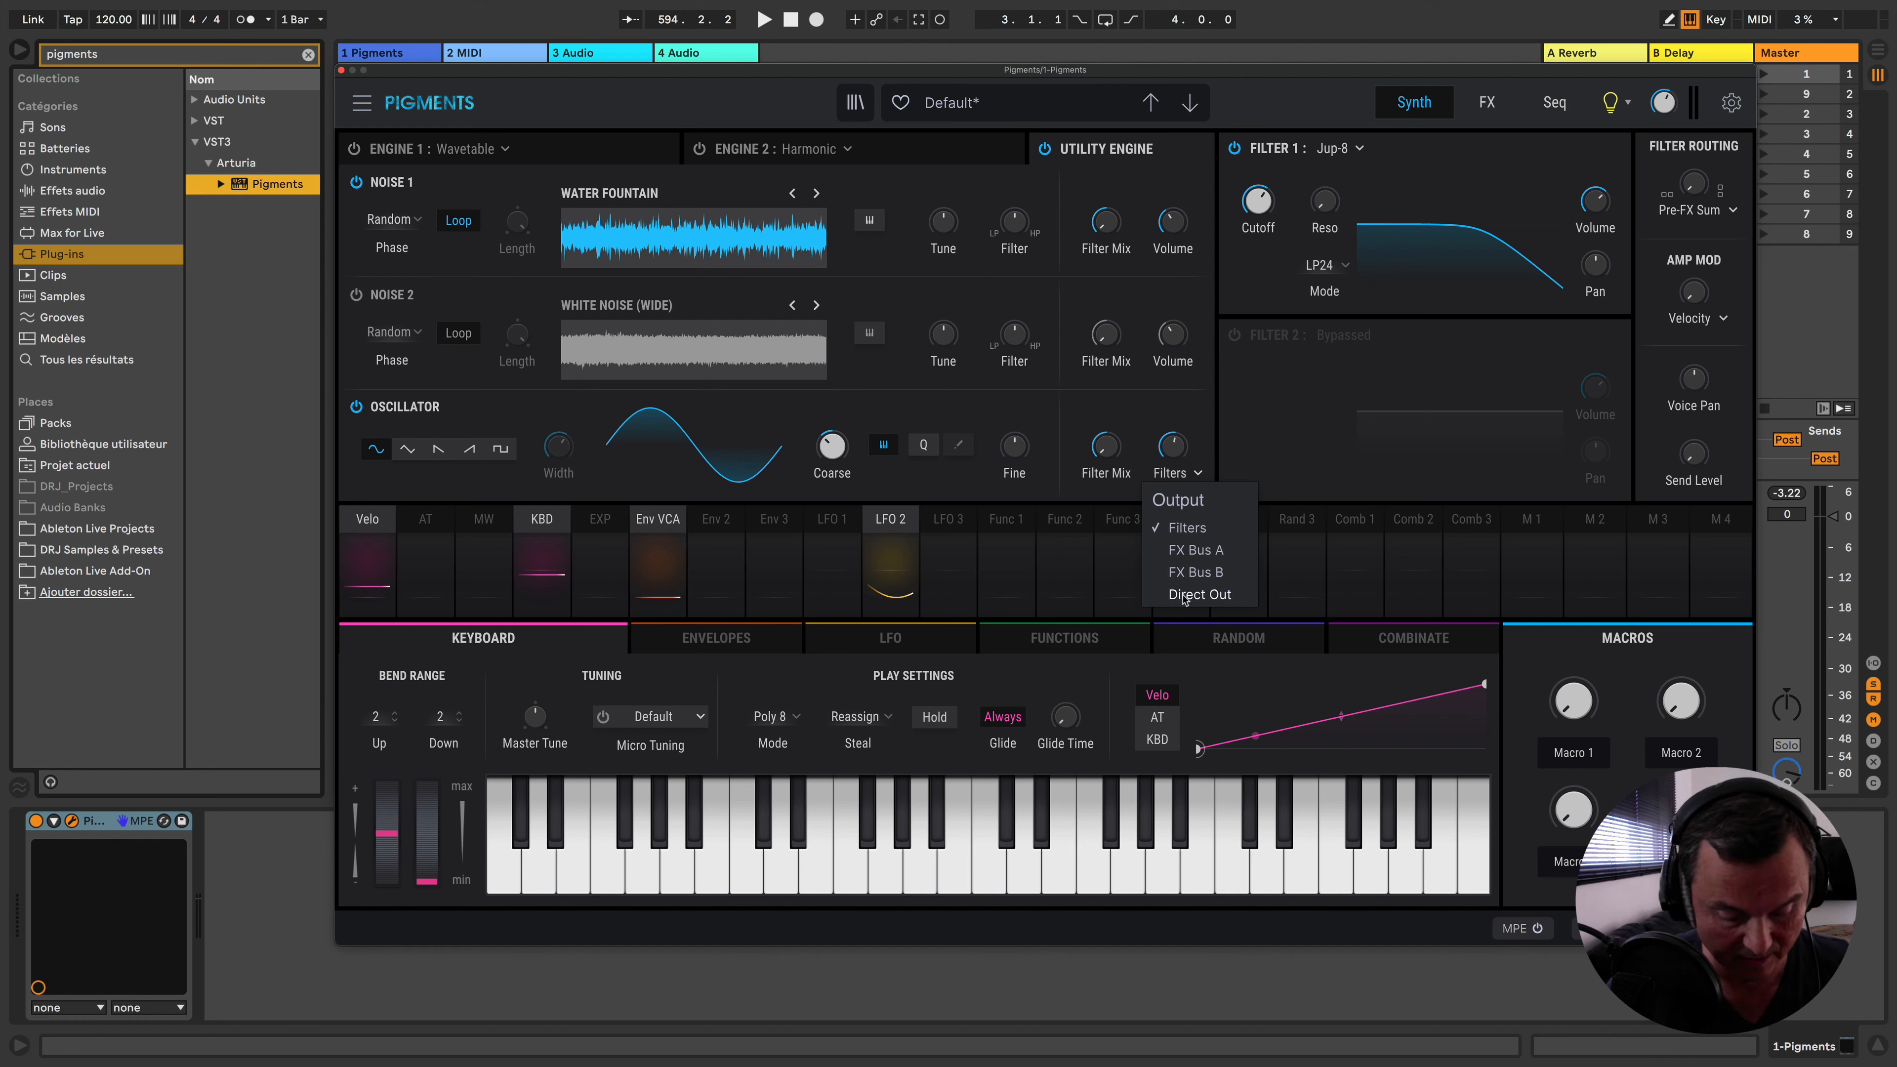
pyautogui.click(1138, 426)
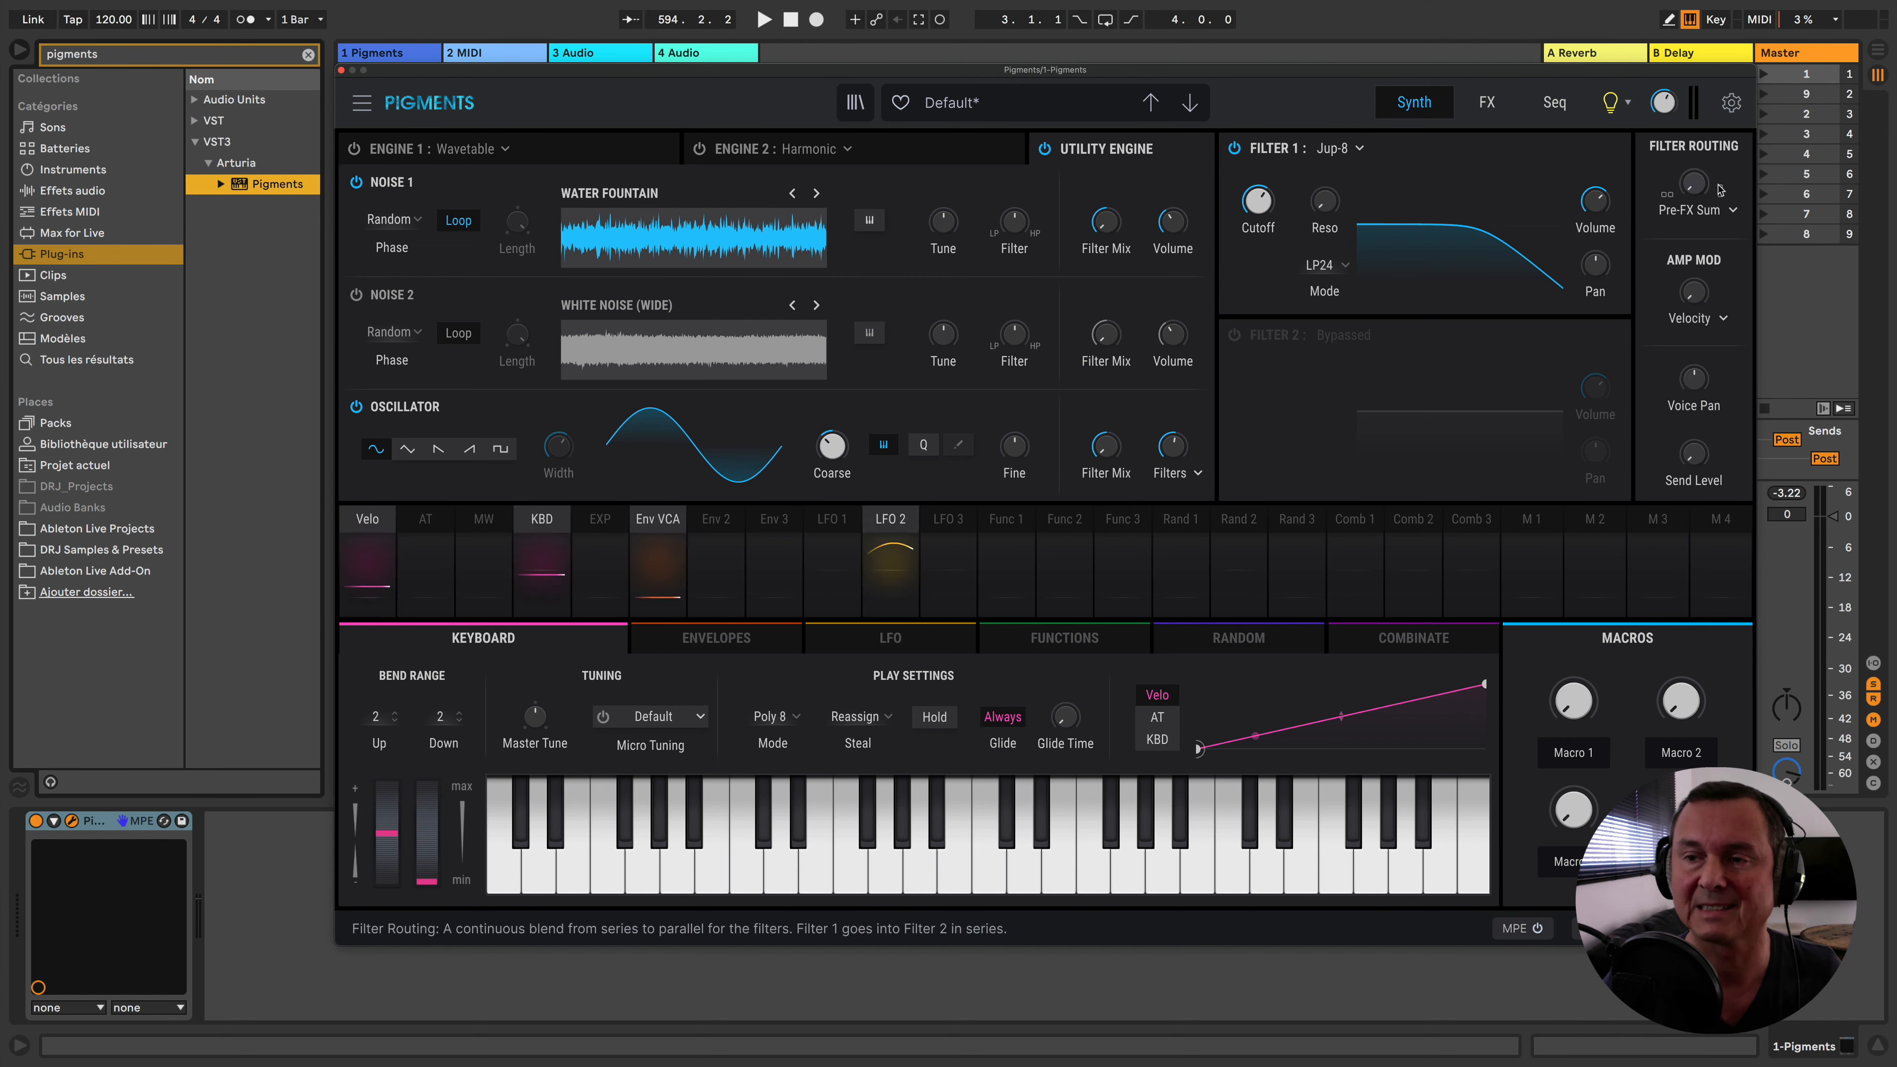
# Display the filter routing modes, and try the series-to-parallel blend up to F1 // F2
pyautogui.click(1688, 210)
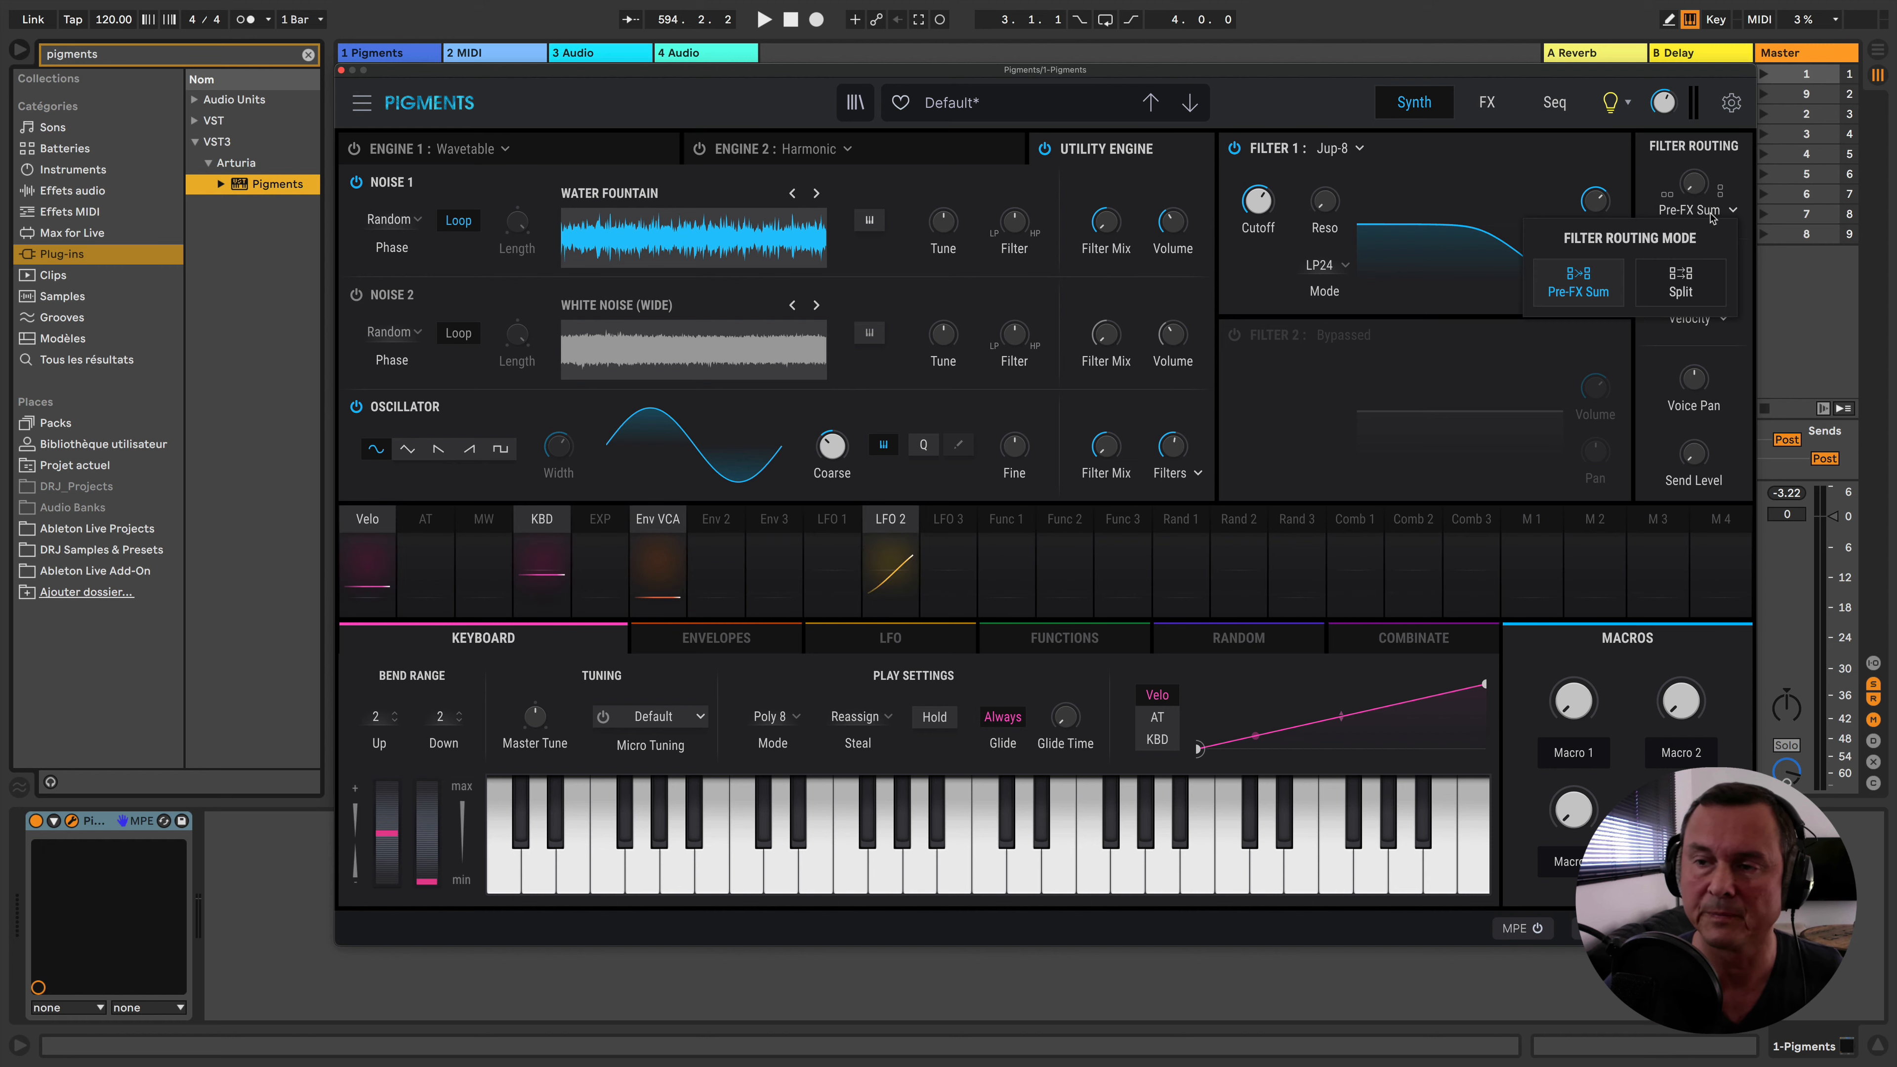
pyautogui.click(1686, 214)
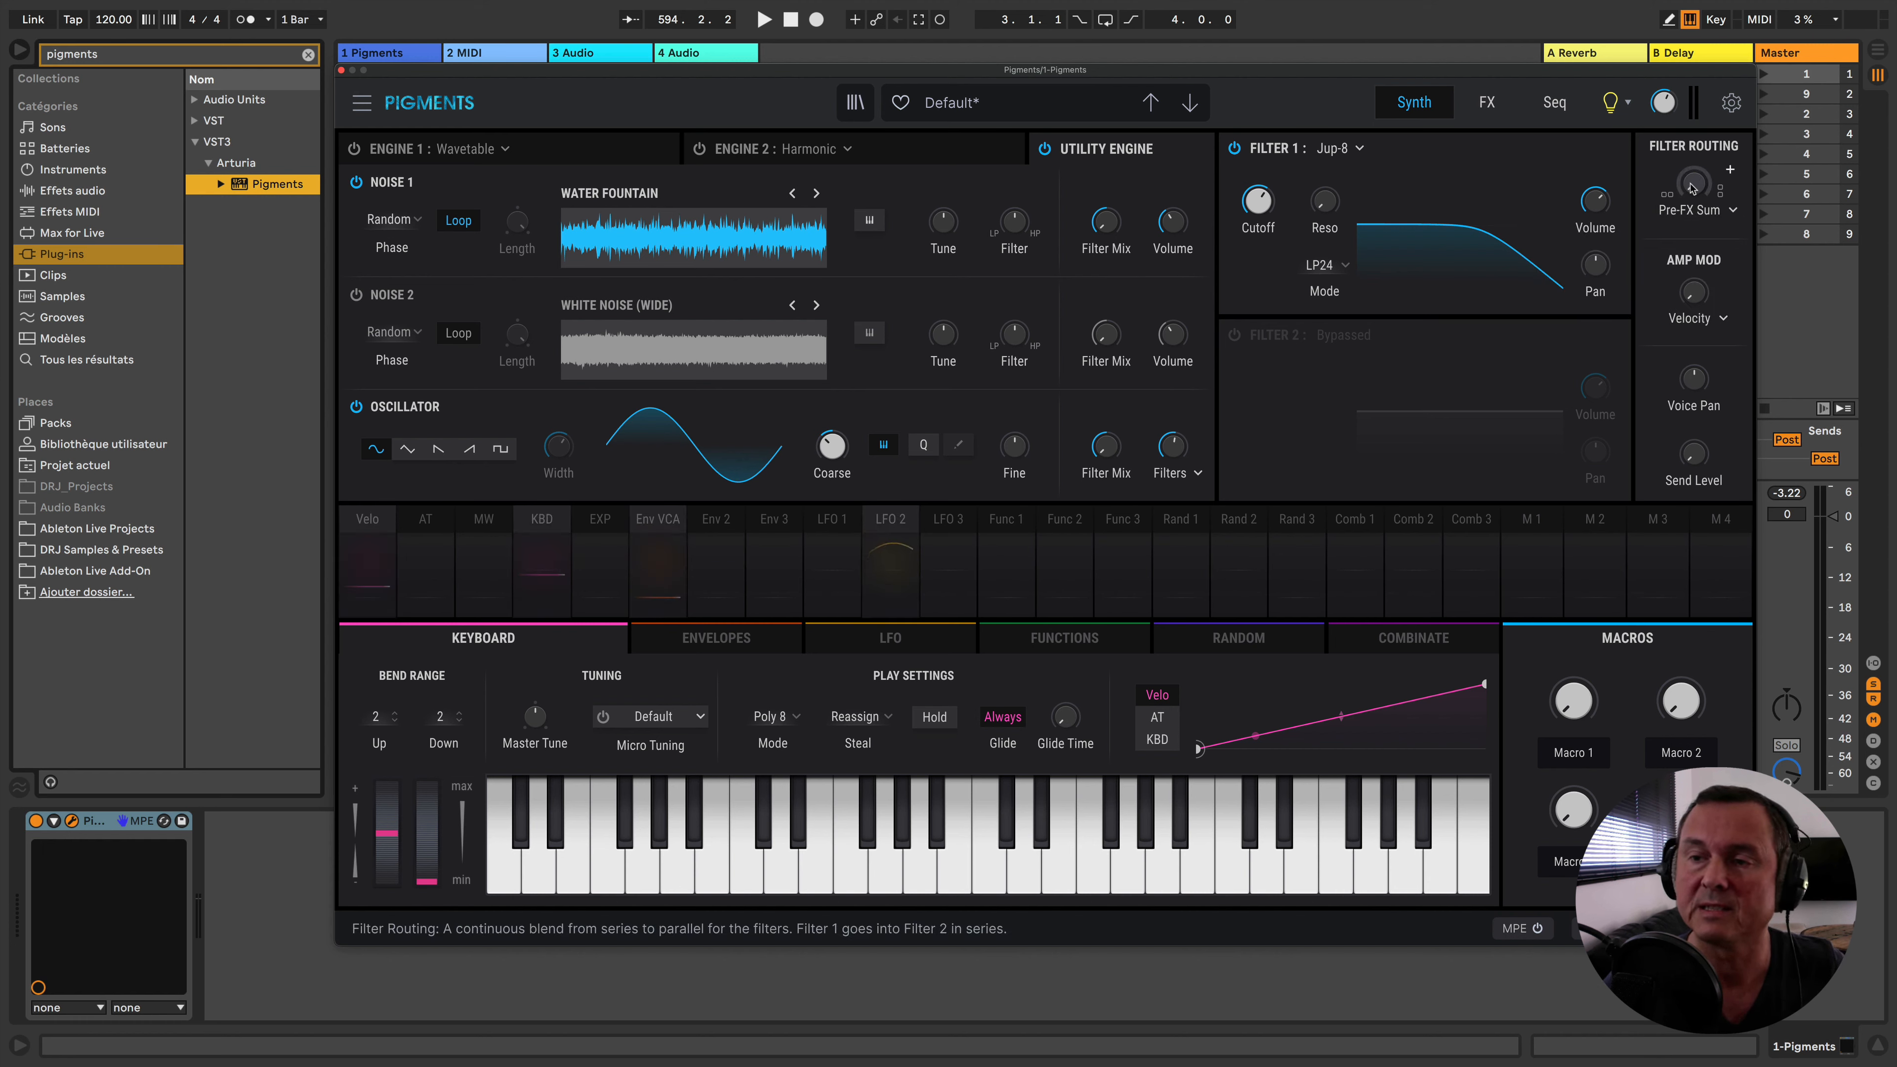
pyautogui.moveTo(1694, 186)
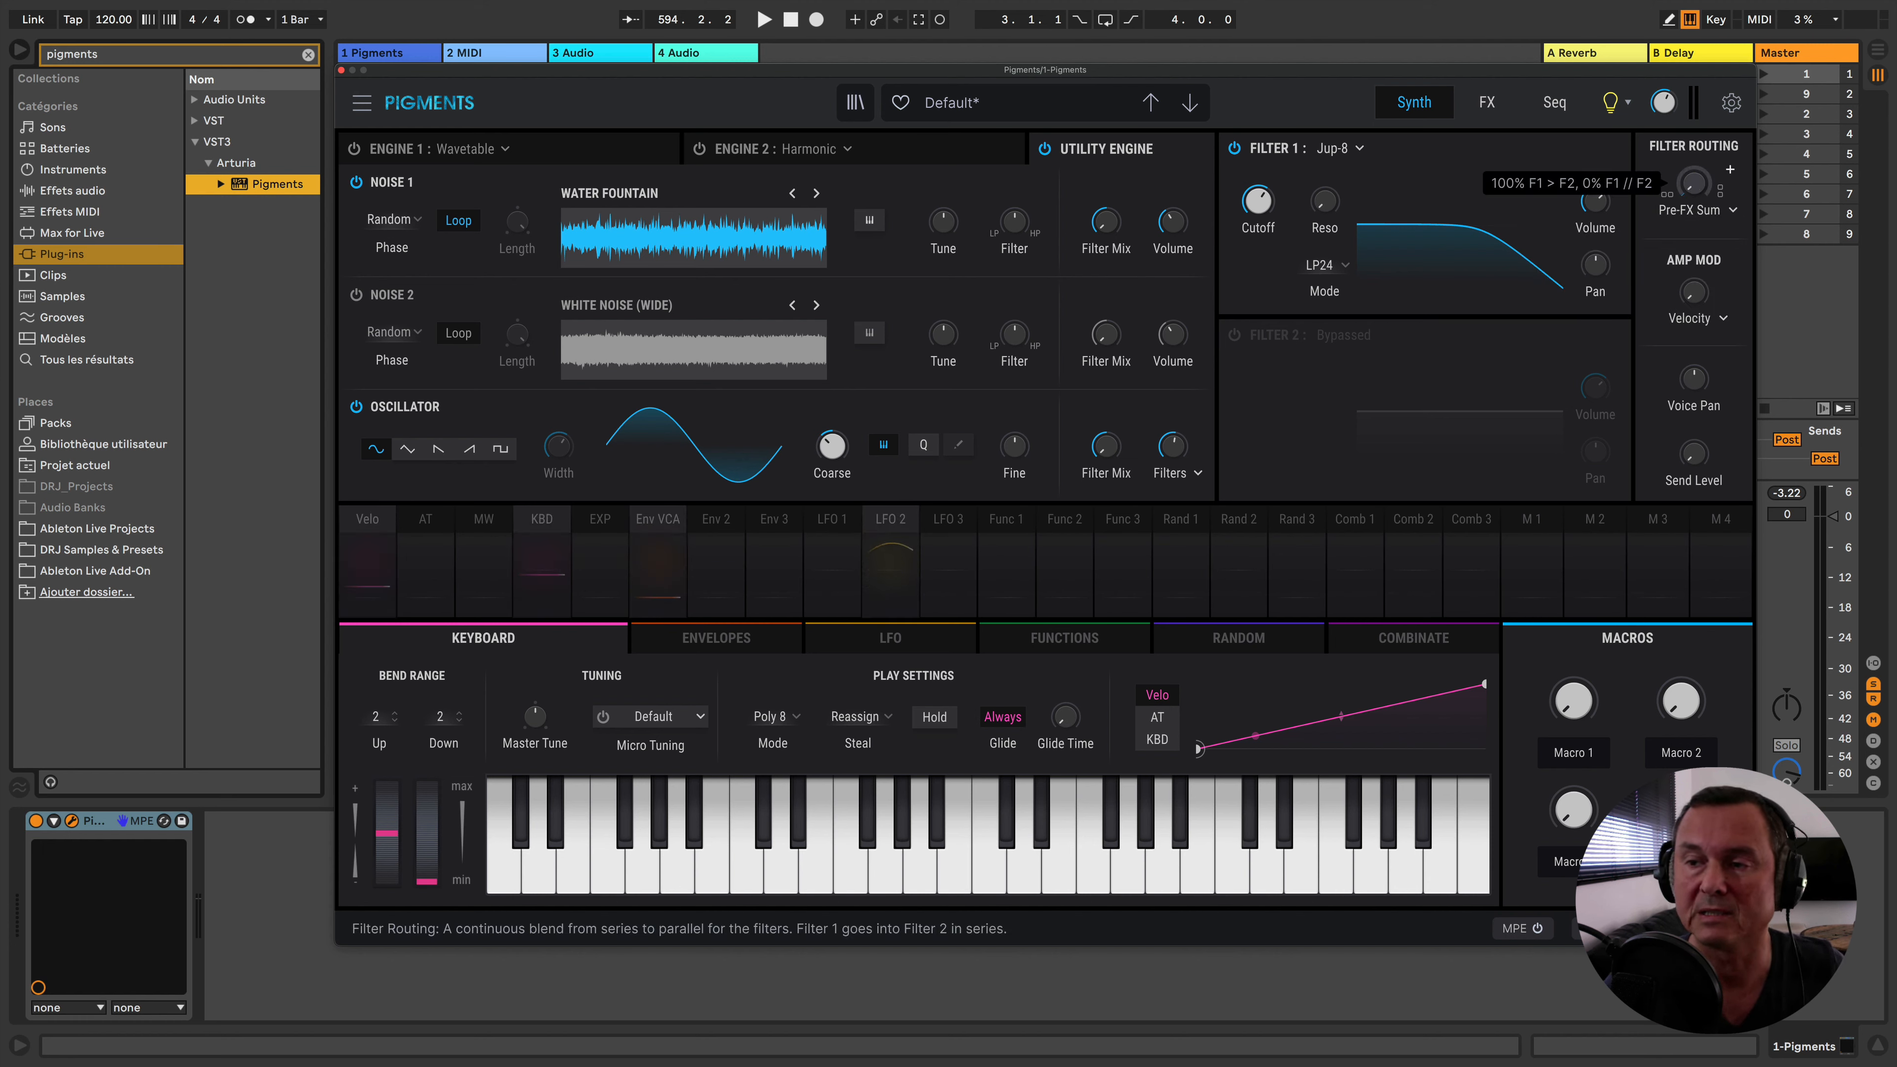
pyautogui.moveTo(1694, 183); pyautogui.dragTo(1694, 153)
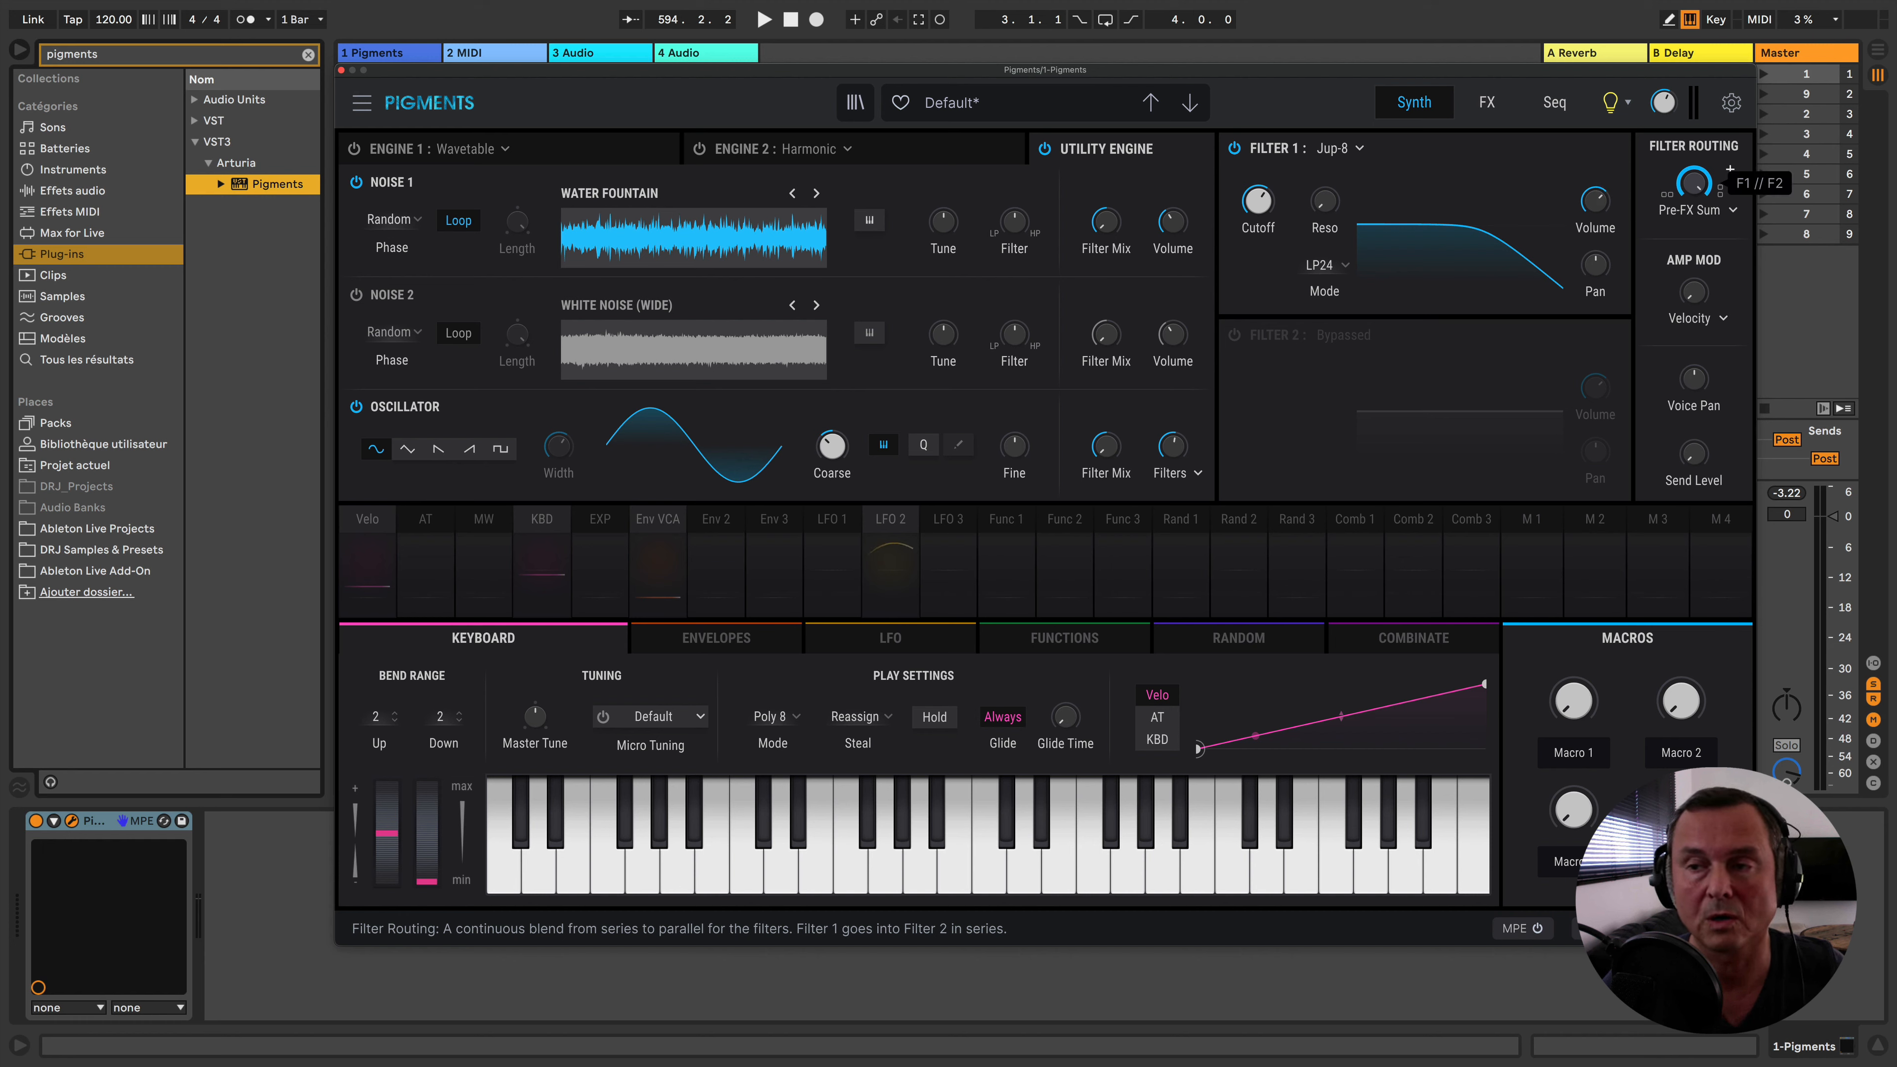
# Set the filter routing mode to Split, and route Filter 1 to FX bus B and Filter 2 to FX bus A
pyautogui.click(1710, 211)
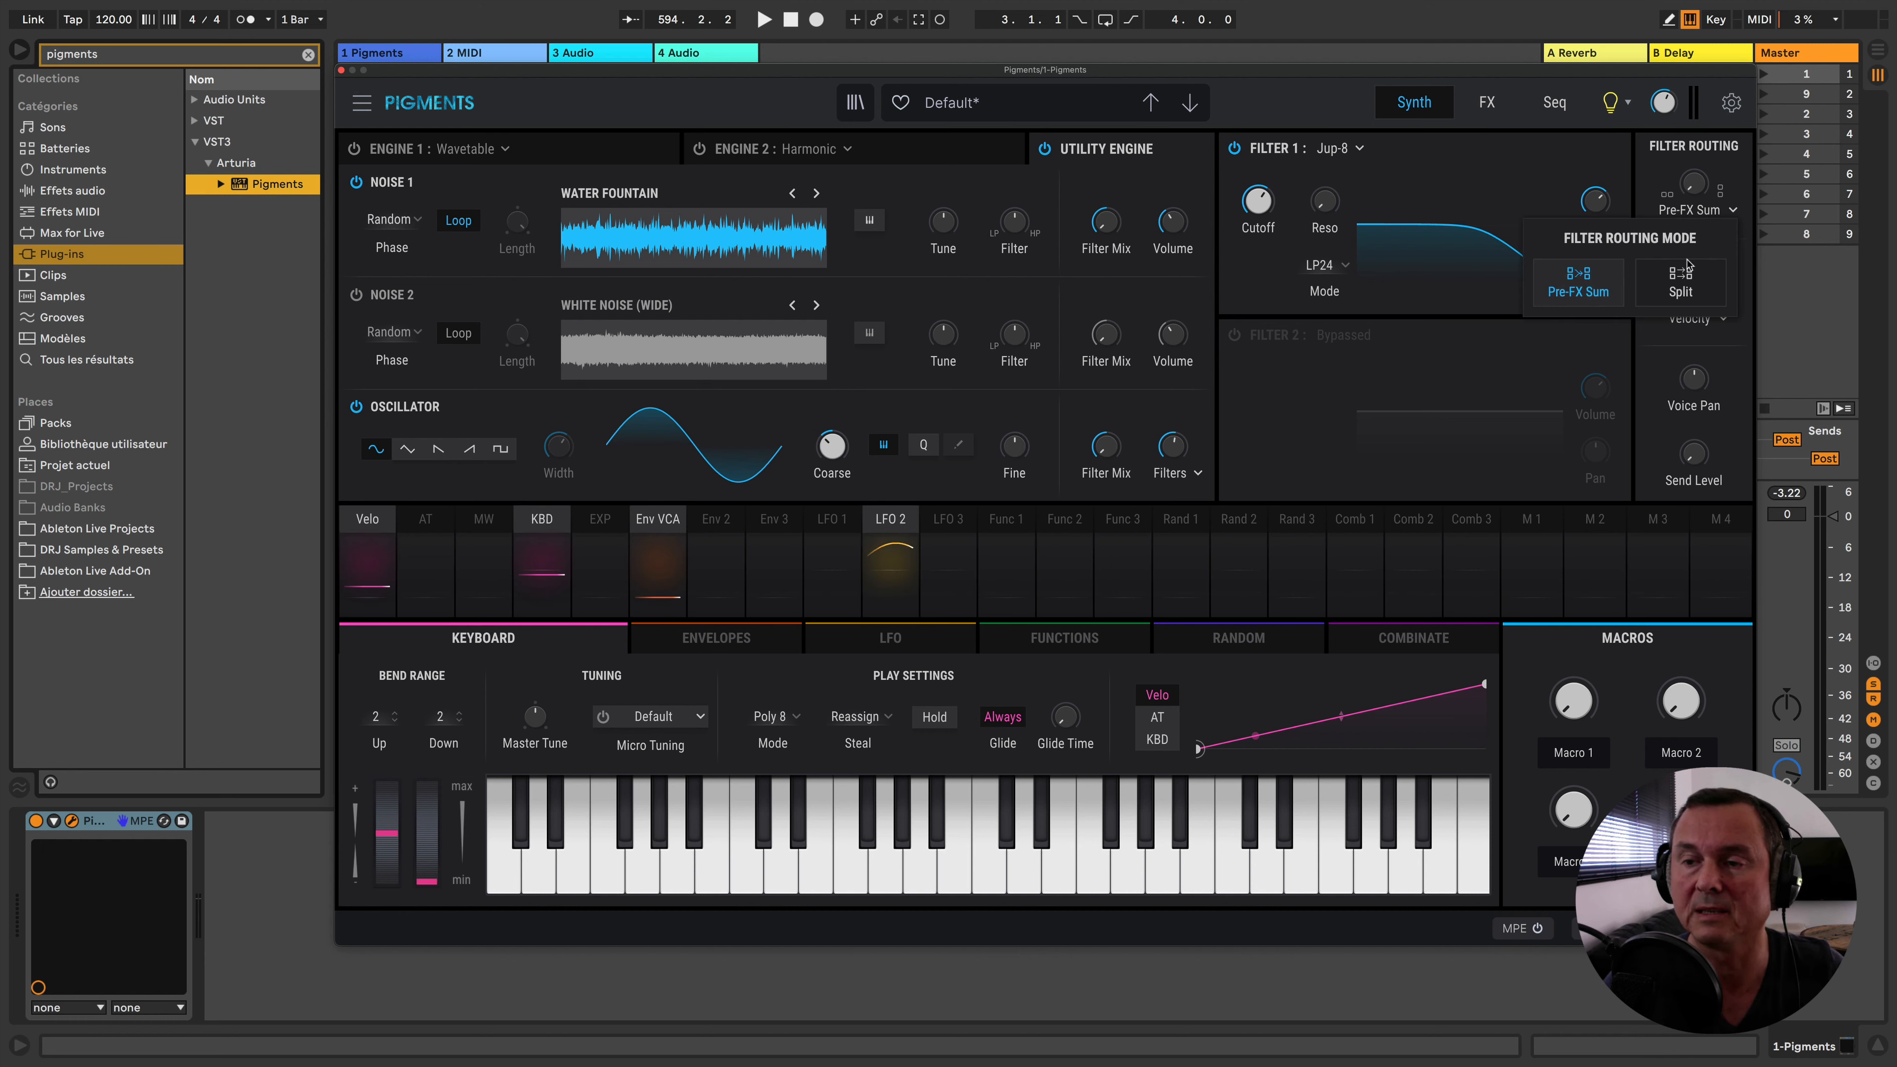
pyautogui.click(1686, 288)
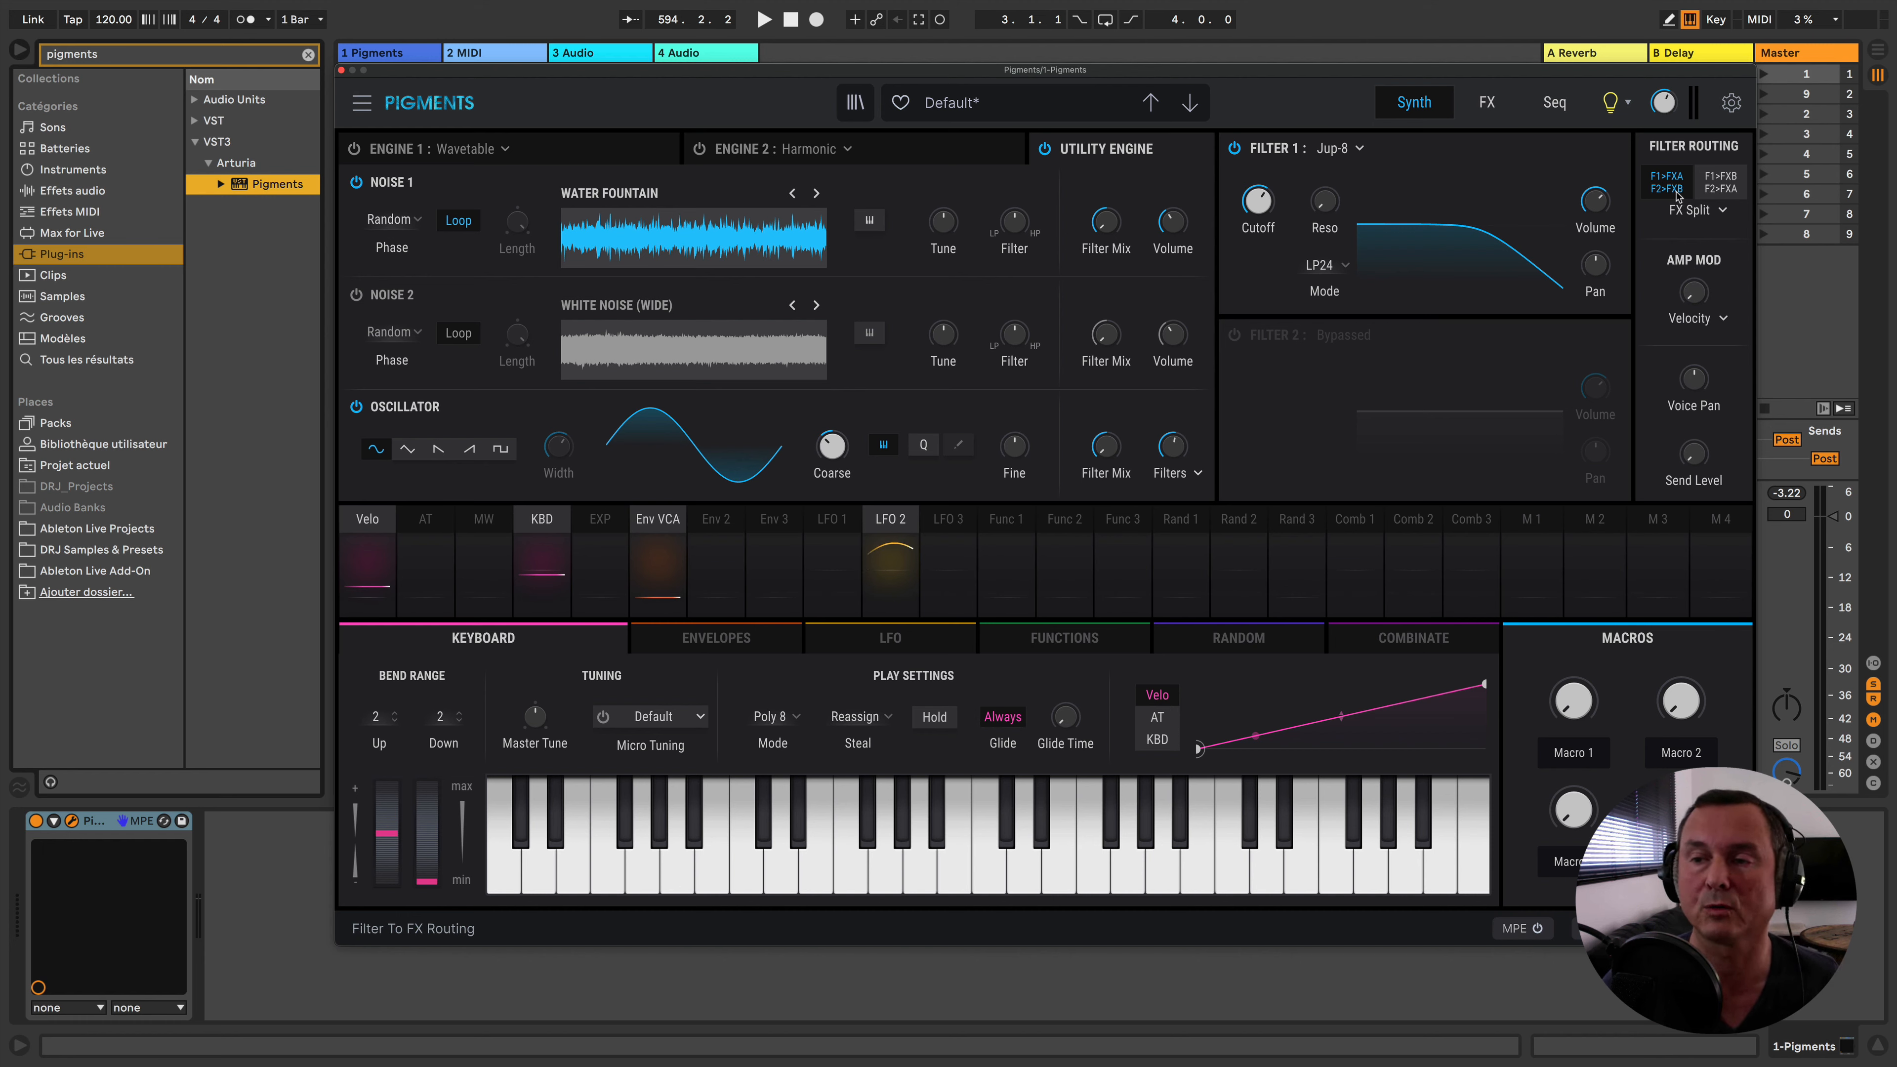
pyautogui.click(1713, 184)
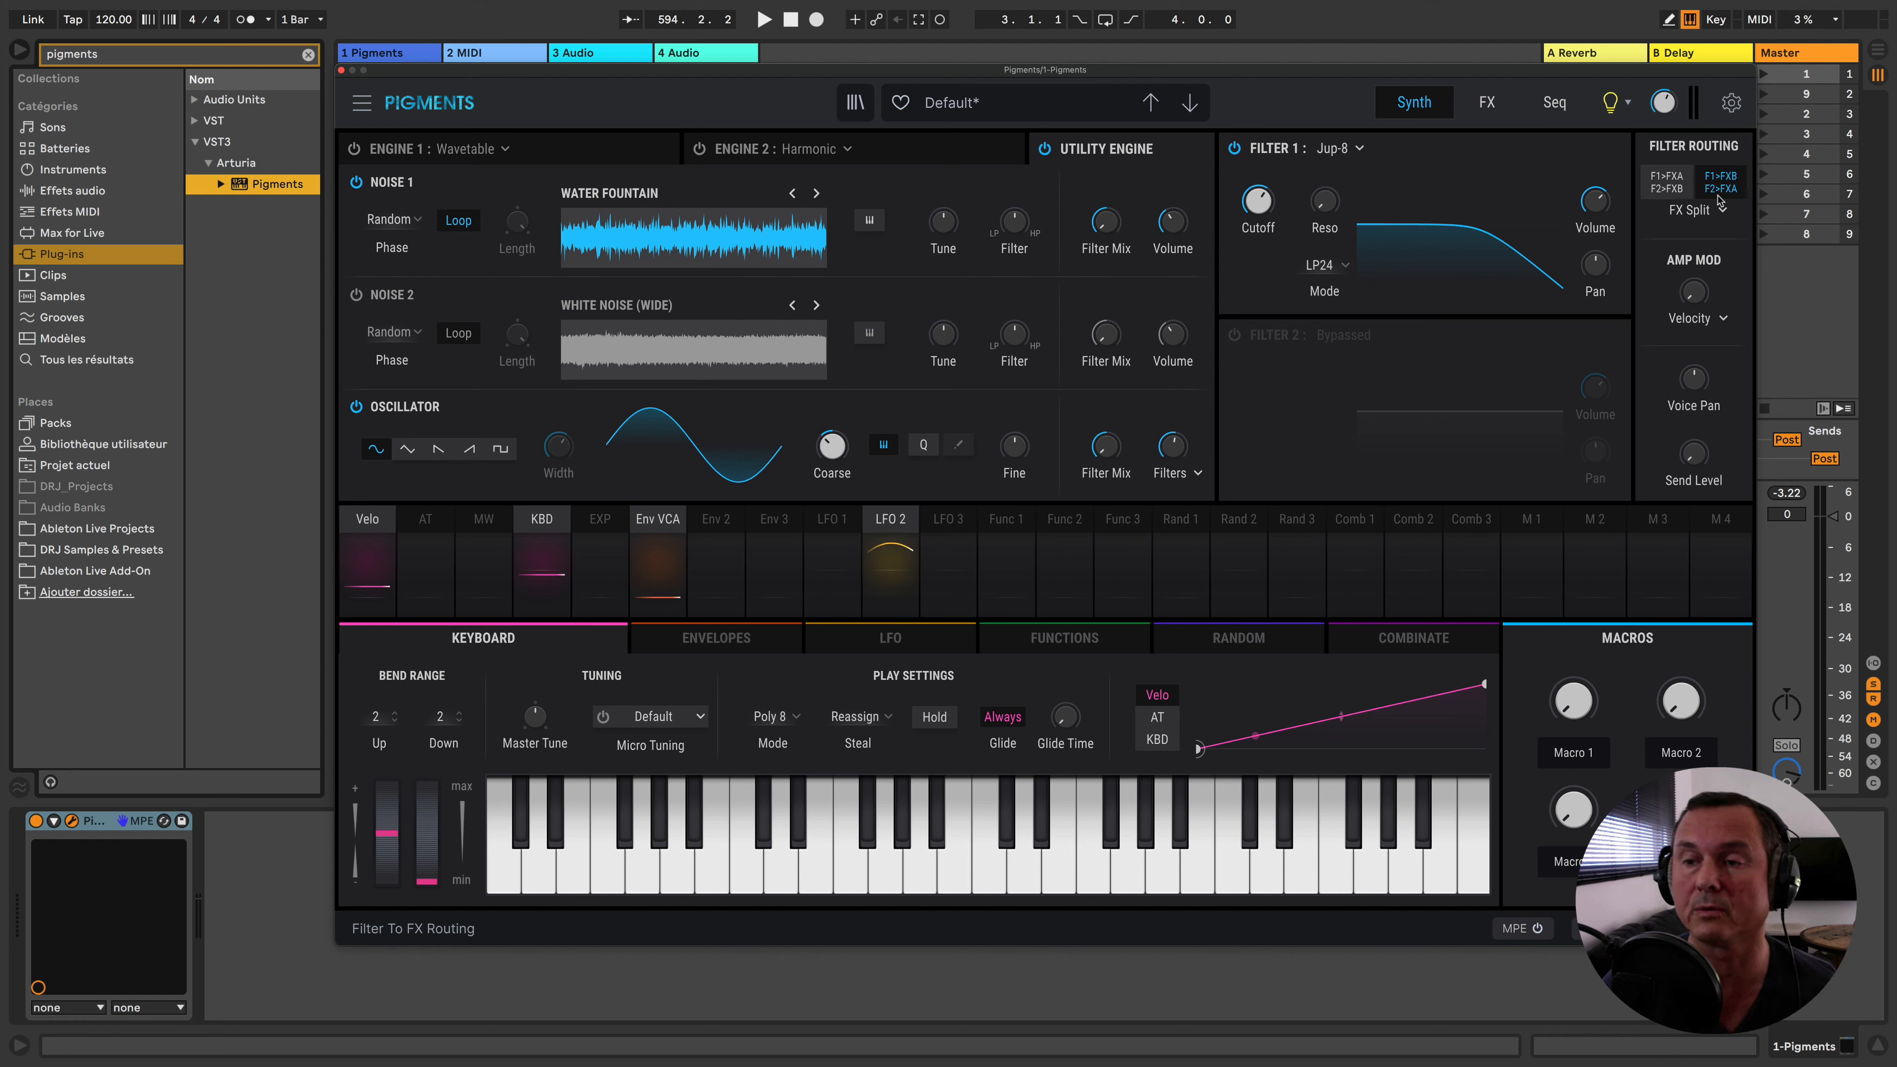
# Route Filter 1 to FX bus A and Filter 2 to FX bus B, and bring up Engine 1 switched on
pyautogui.click(1664, 181)
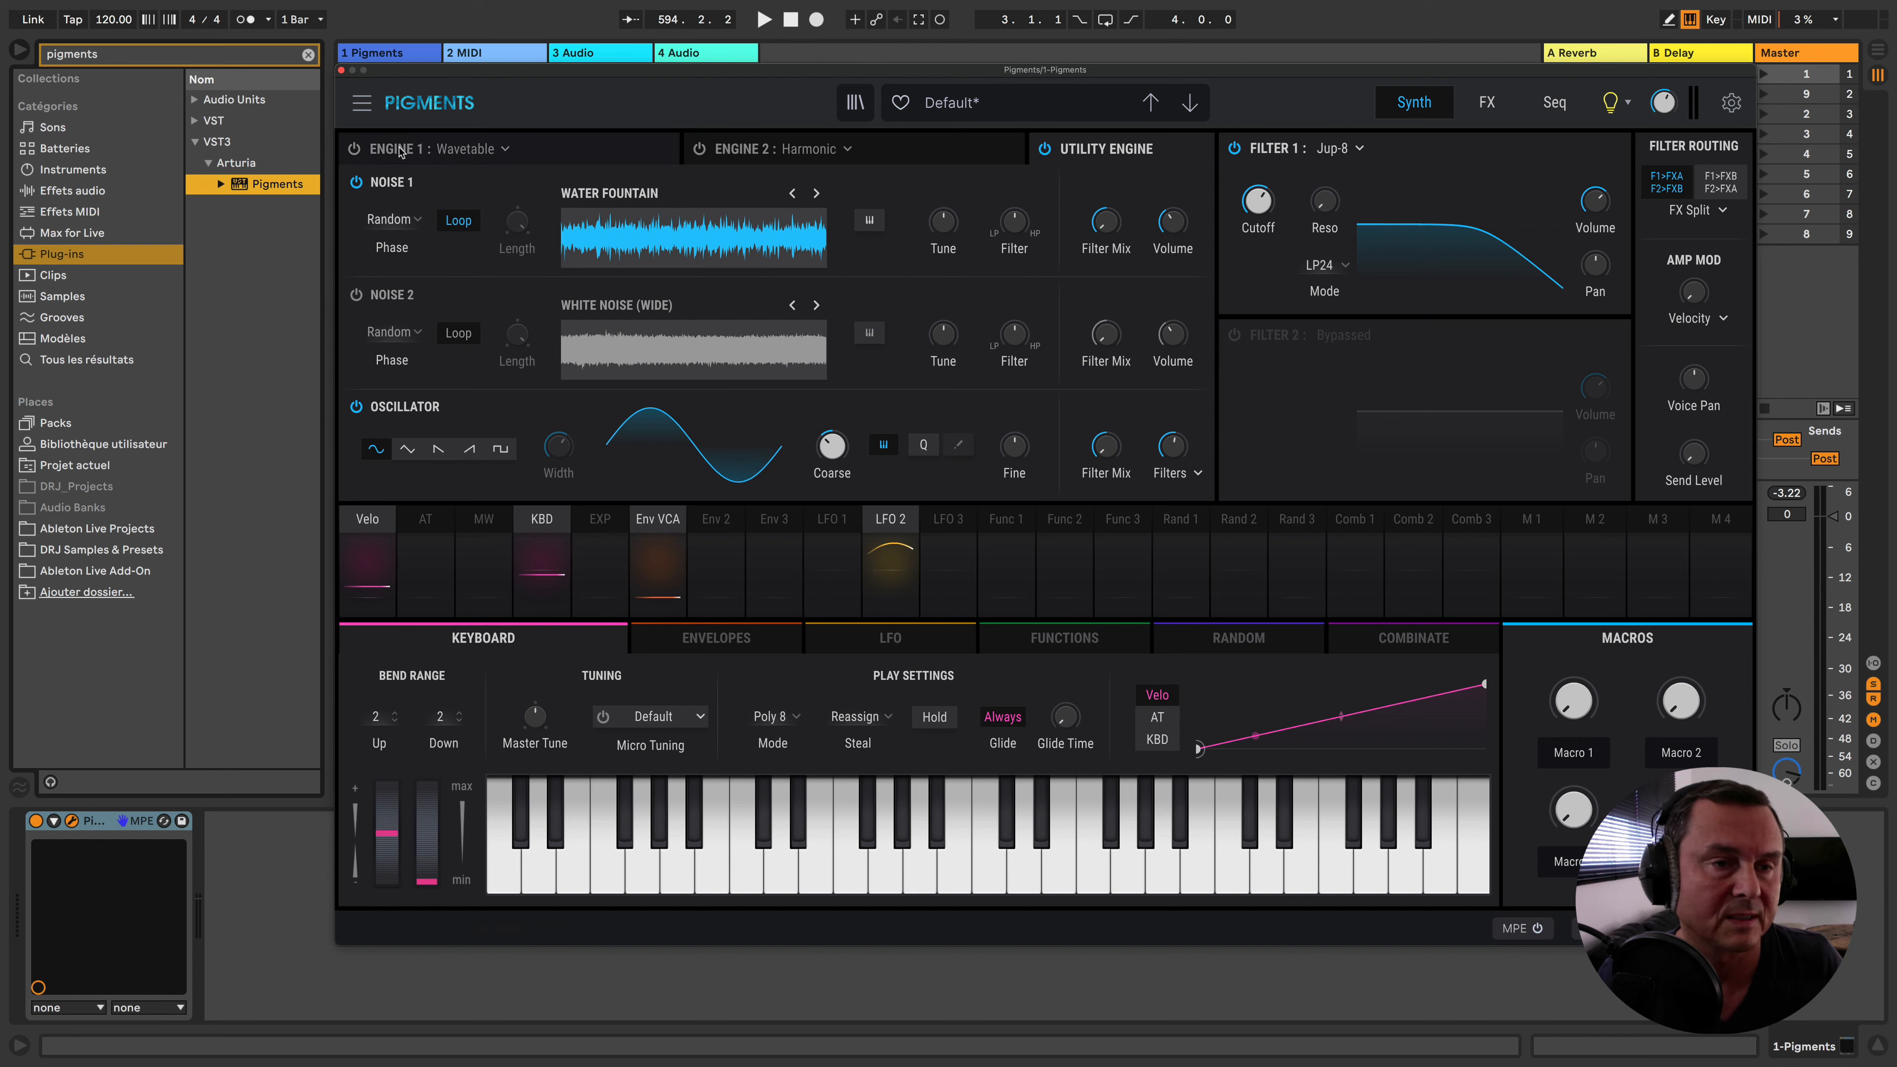
pyautogui.click(356, 150)
pyautogui.click(356, 149)
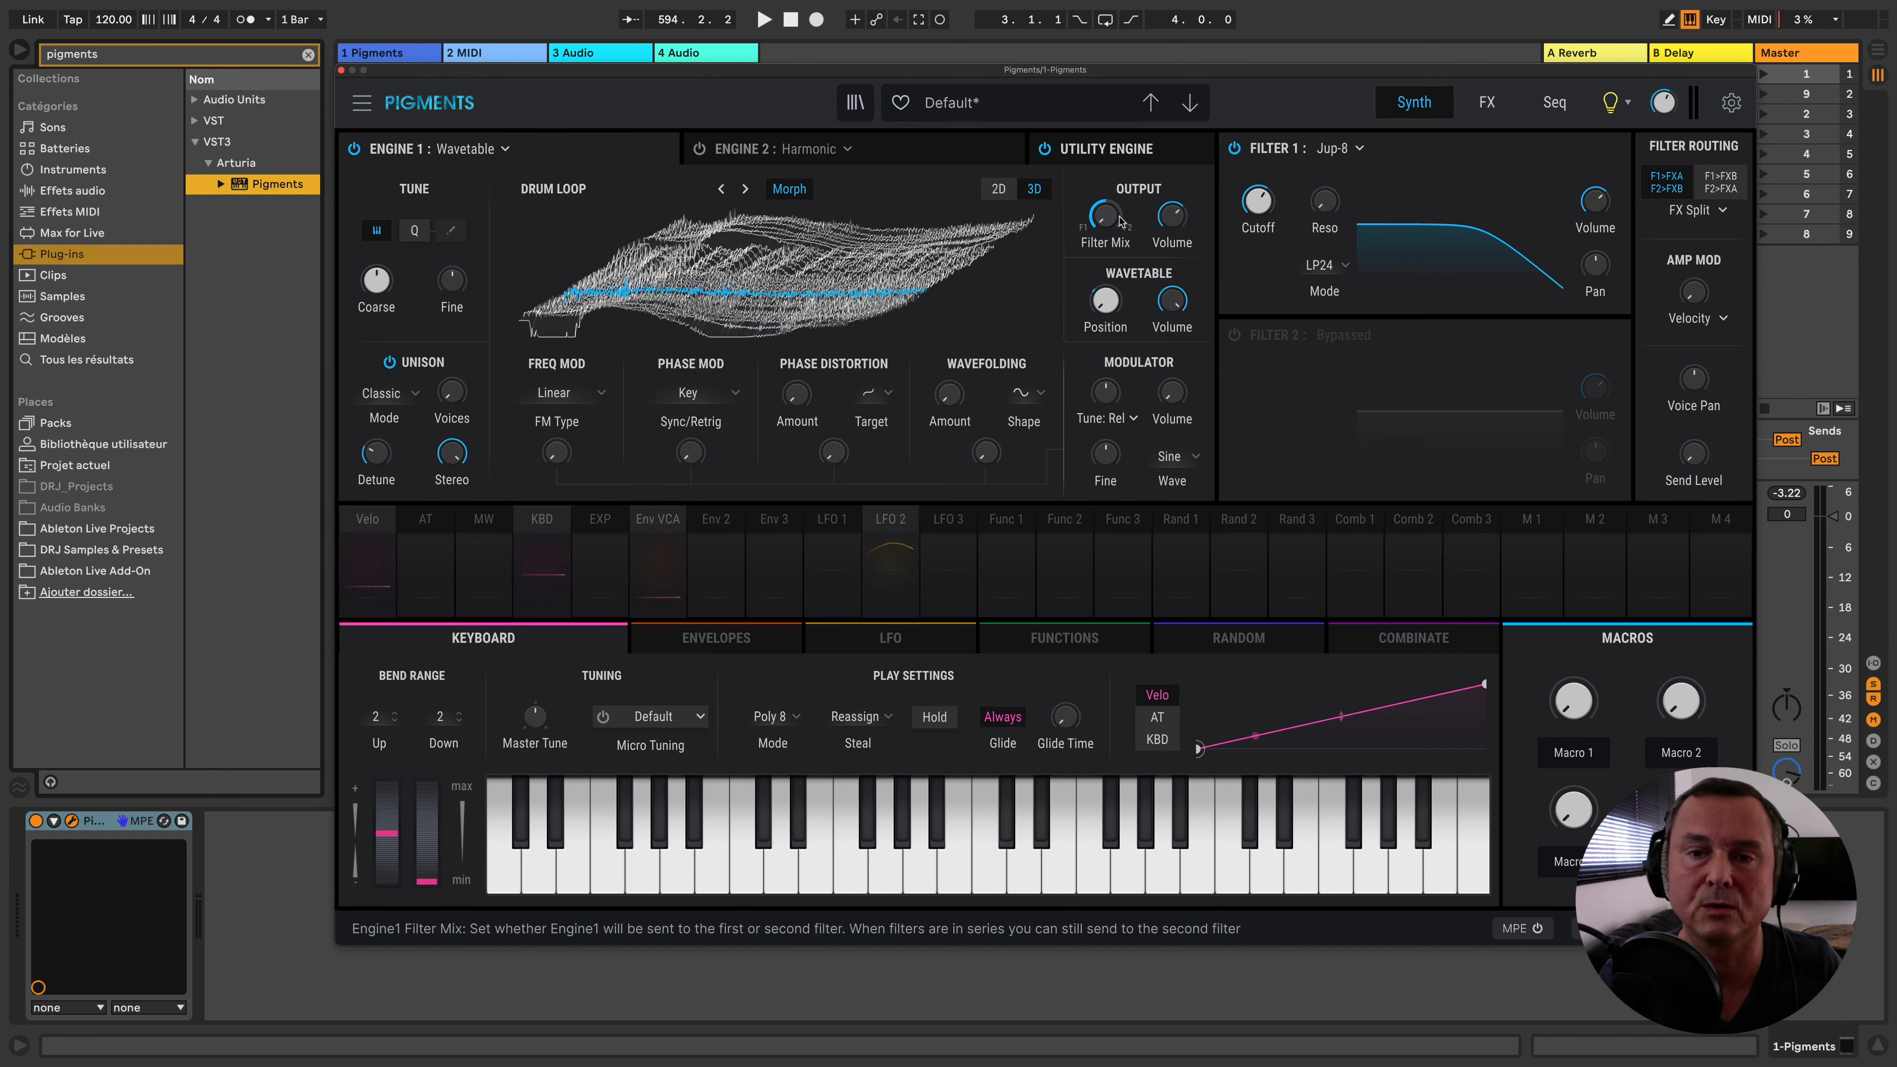
pyautogui.moveTo(1101, 224)
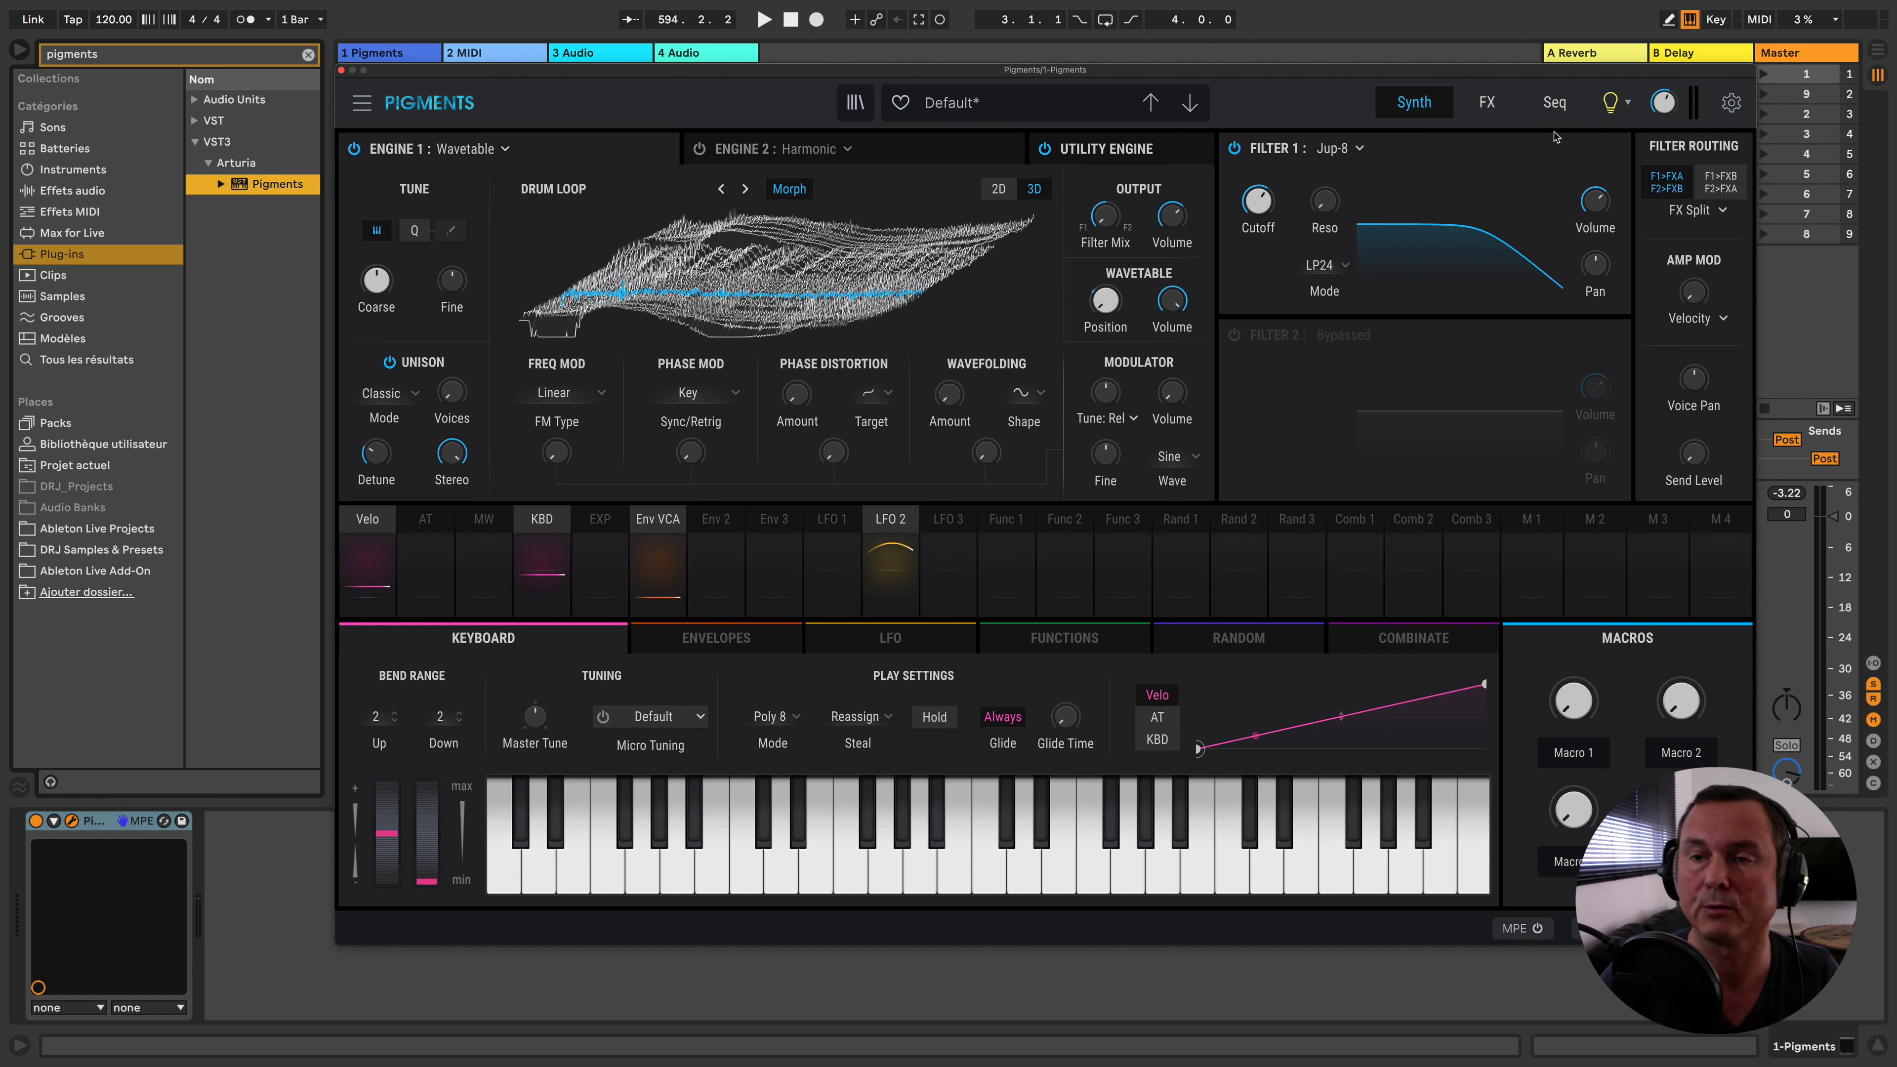
# On FX bus A, bypass the Reverb and replace the Delay with the Multiband compressor
pyautogui.click(1478, 110)
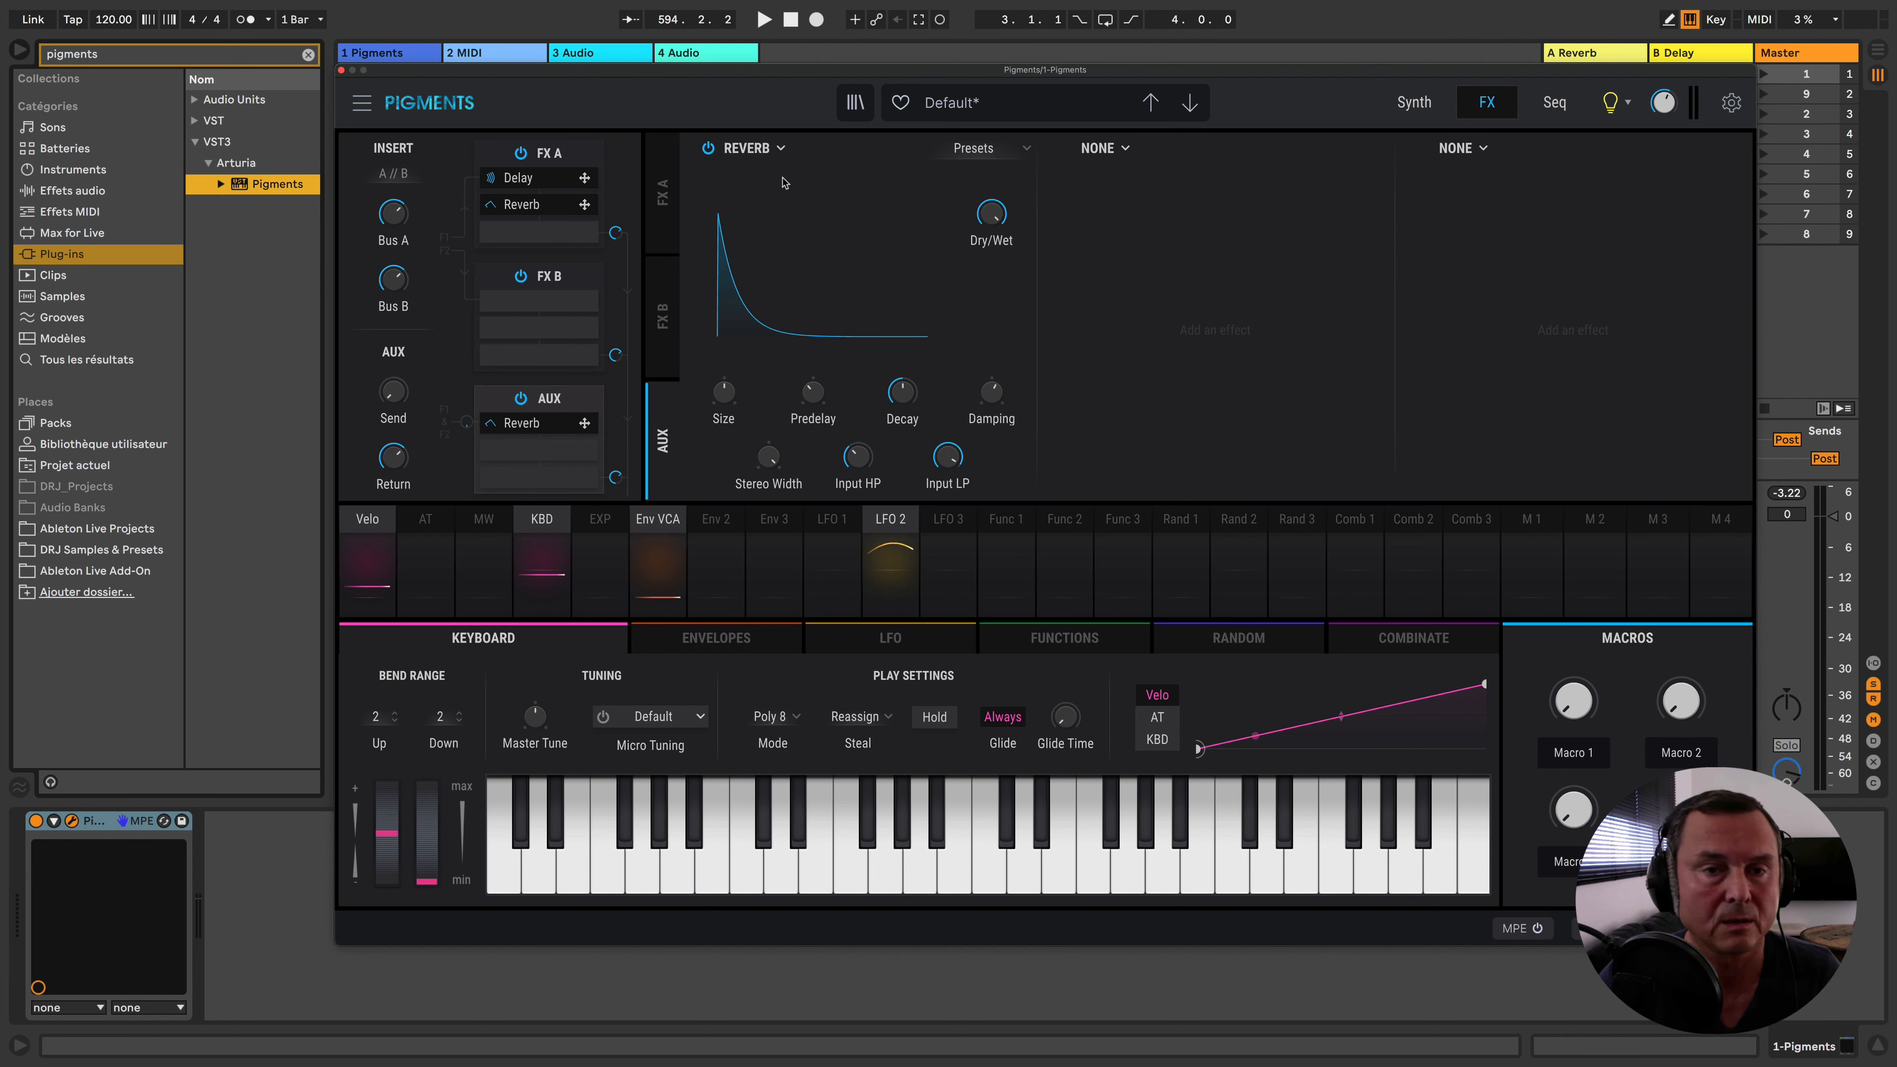
pyautogui.click(561, 161)
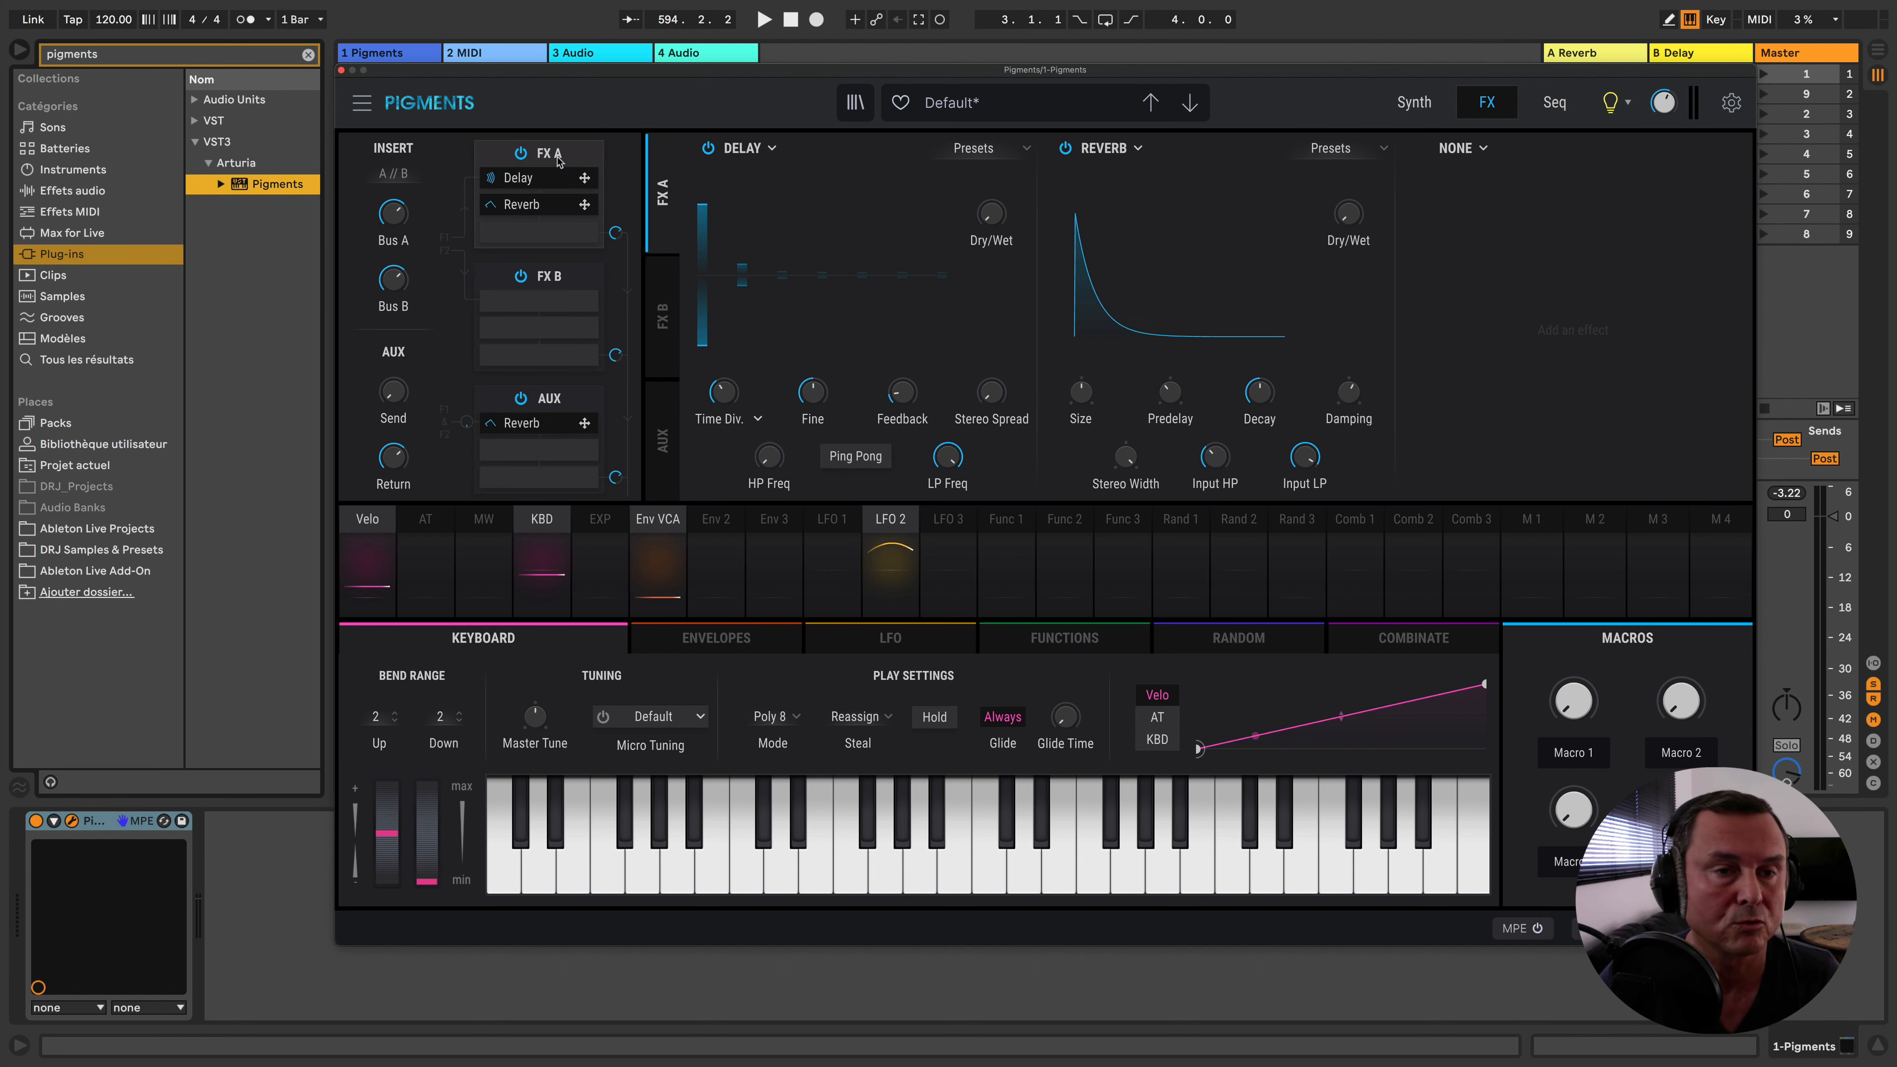
pyautogui.click(1066, 150)
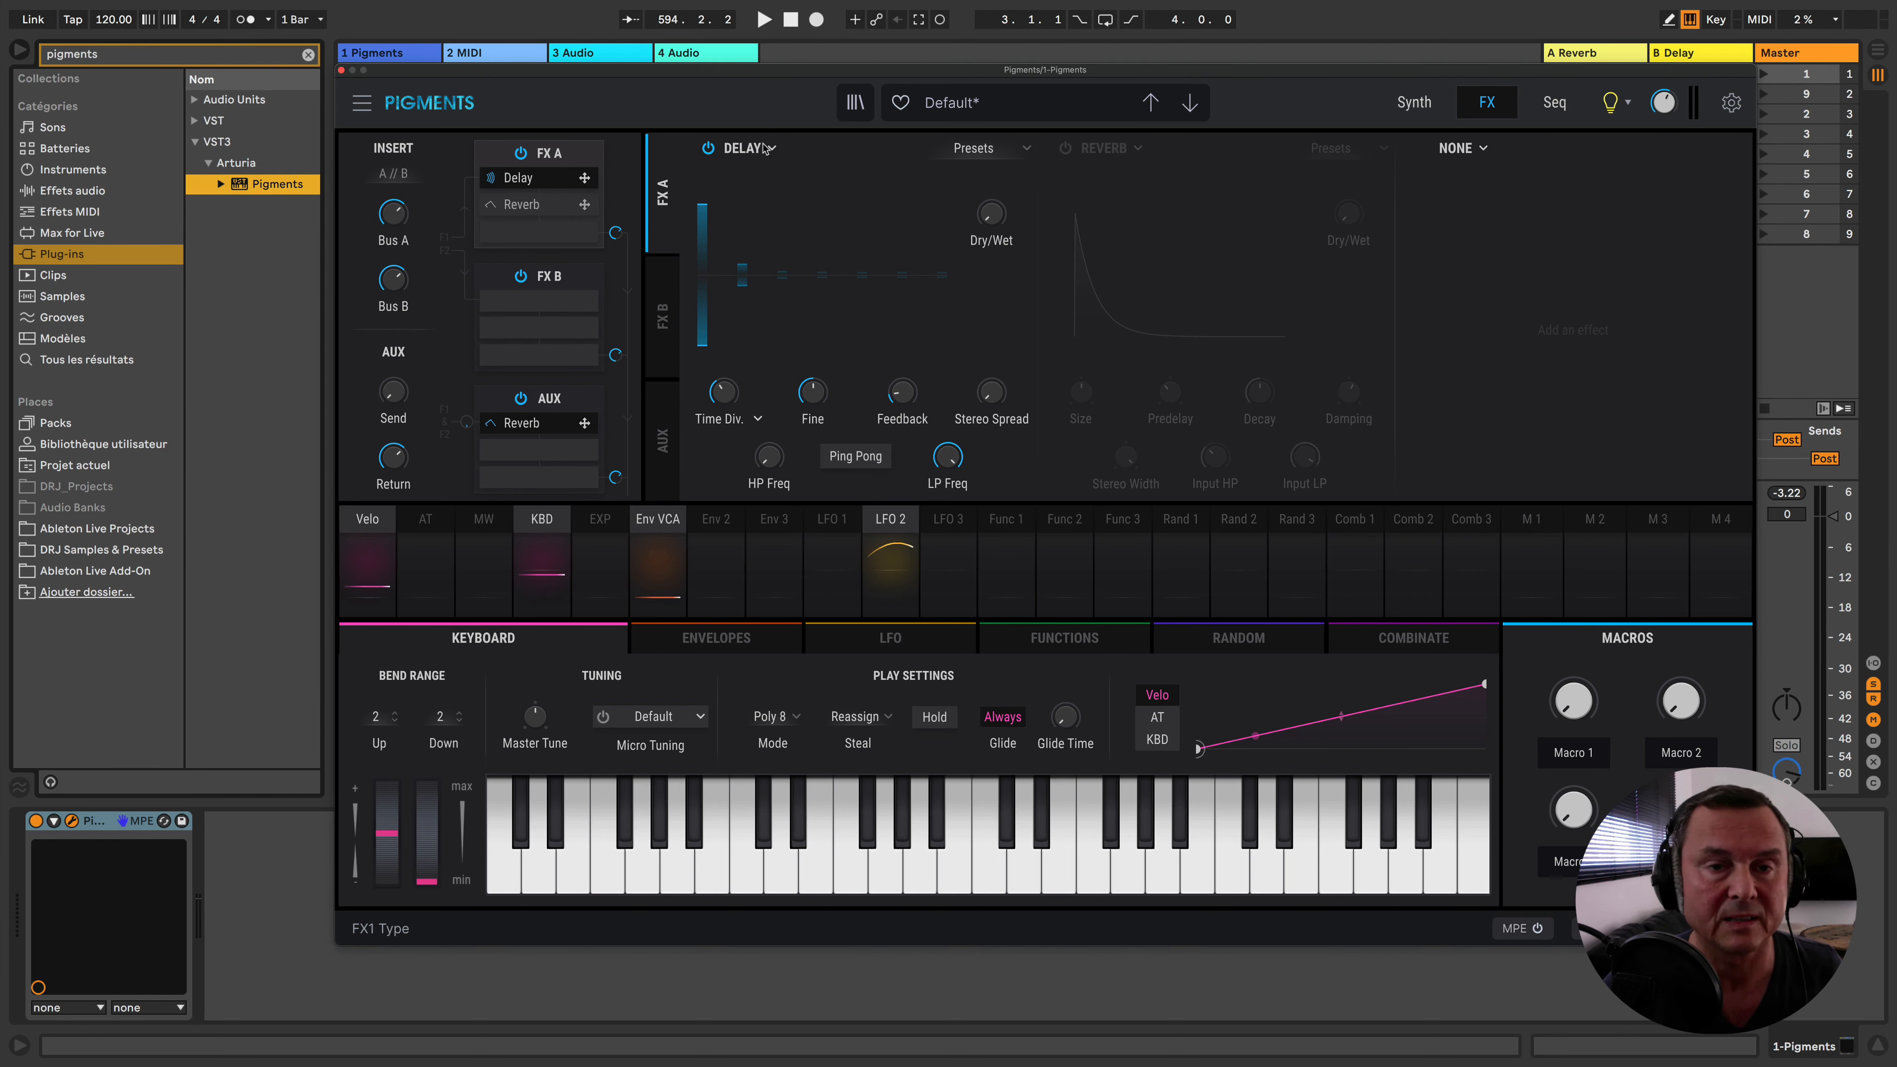
pyautogui.click(769, 148)
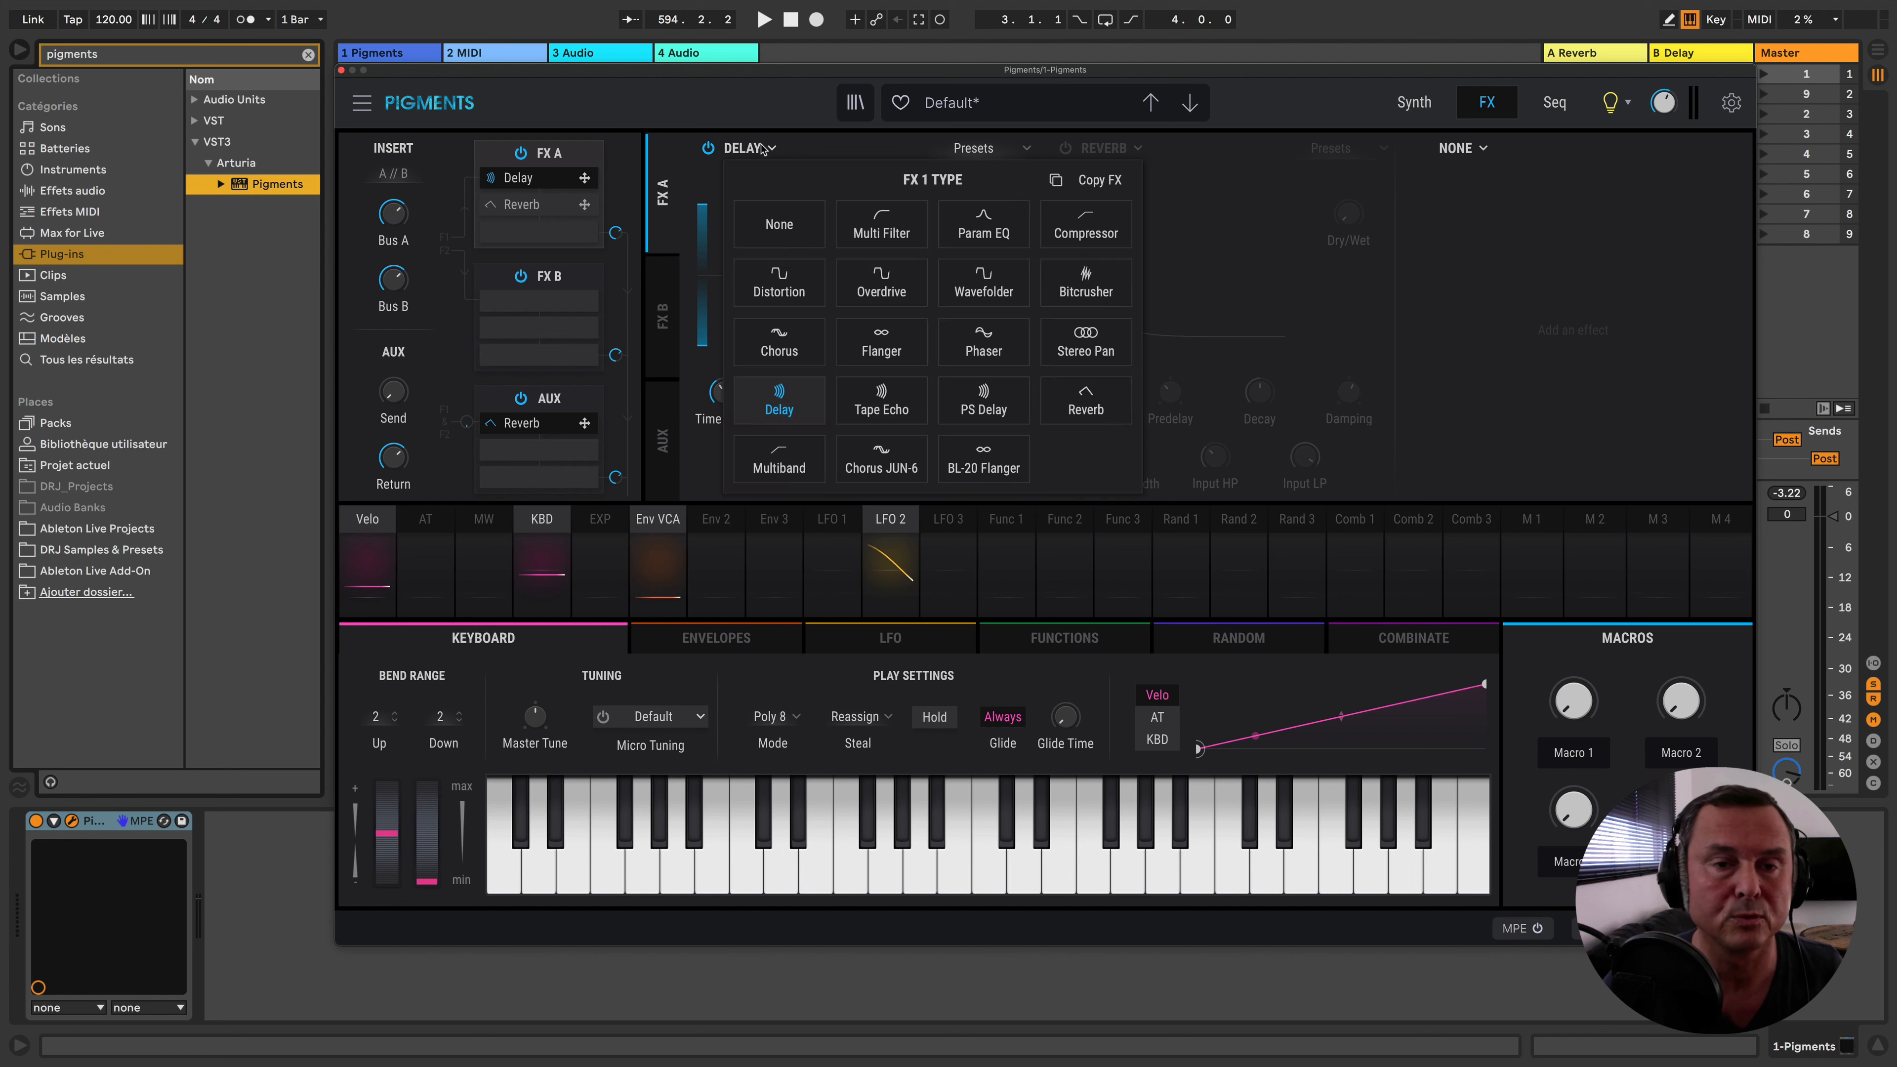
pyautogui.click(784, 472)
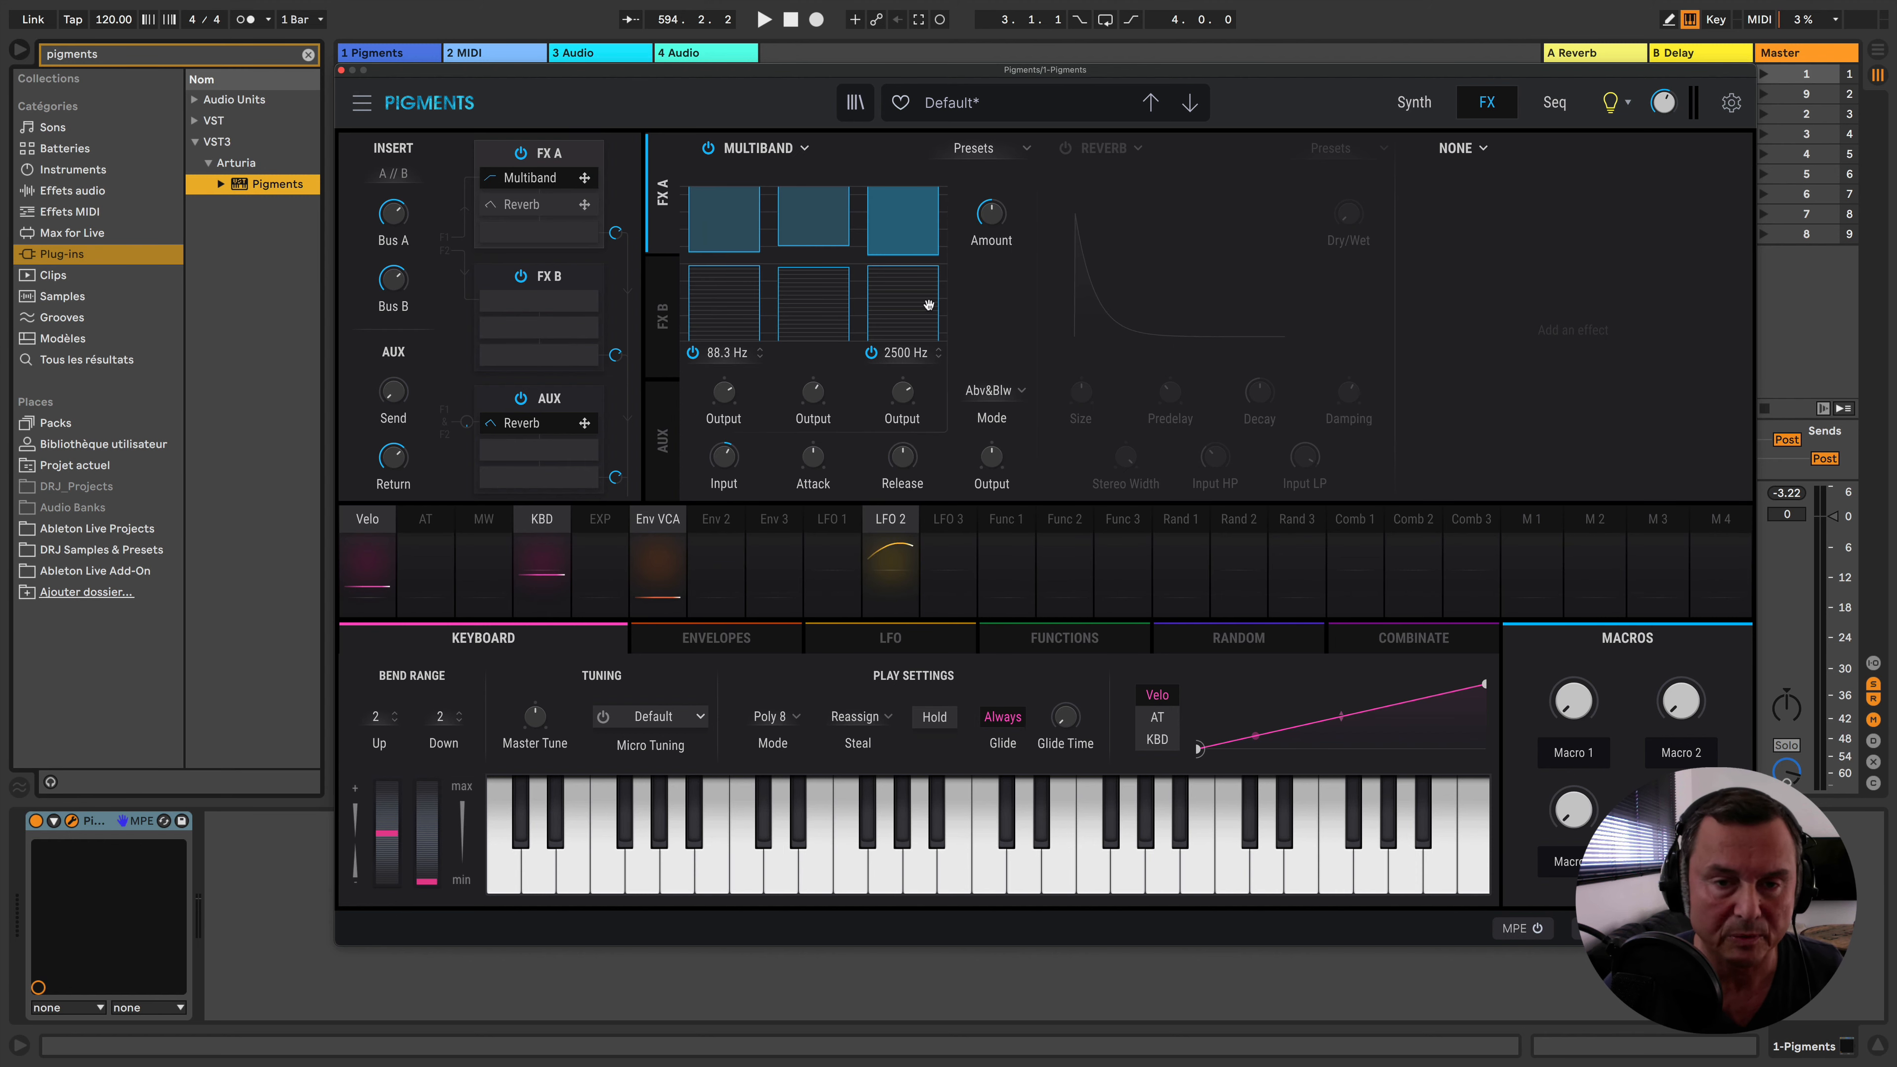
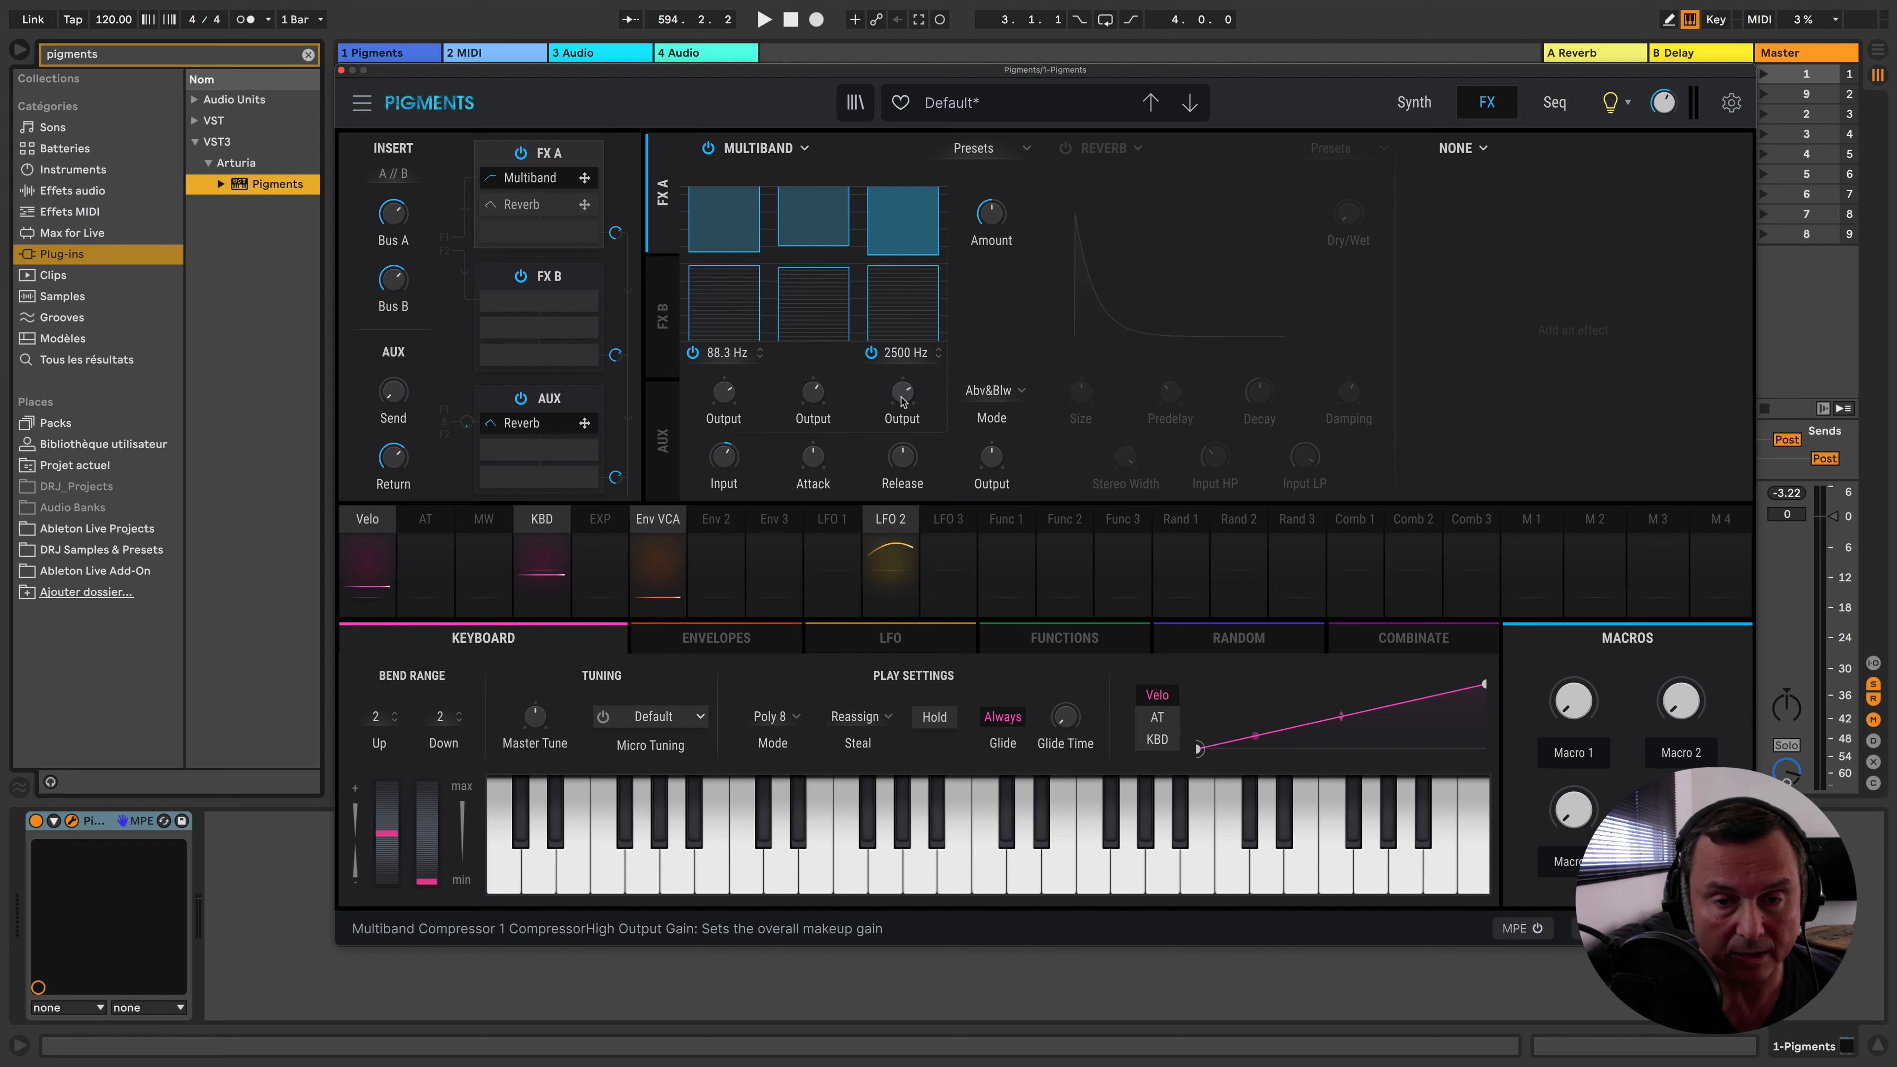
# Try adjusting the Multiband compressor's low-band threshold, and load its OPP preset
pyautogui.moveTo(903, 396)
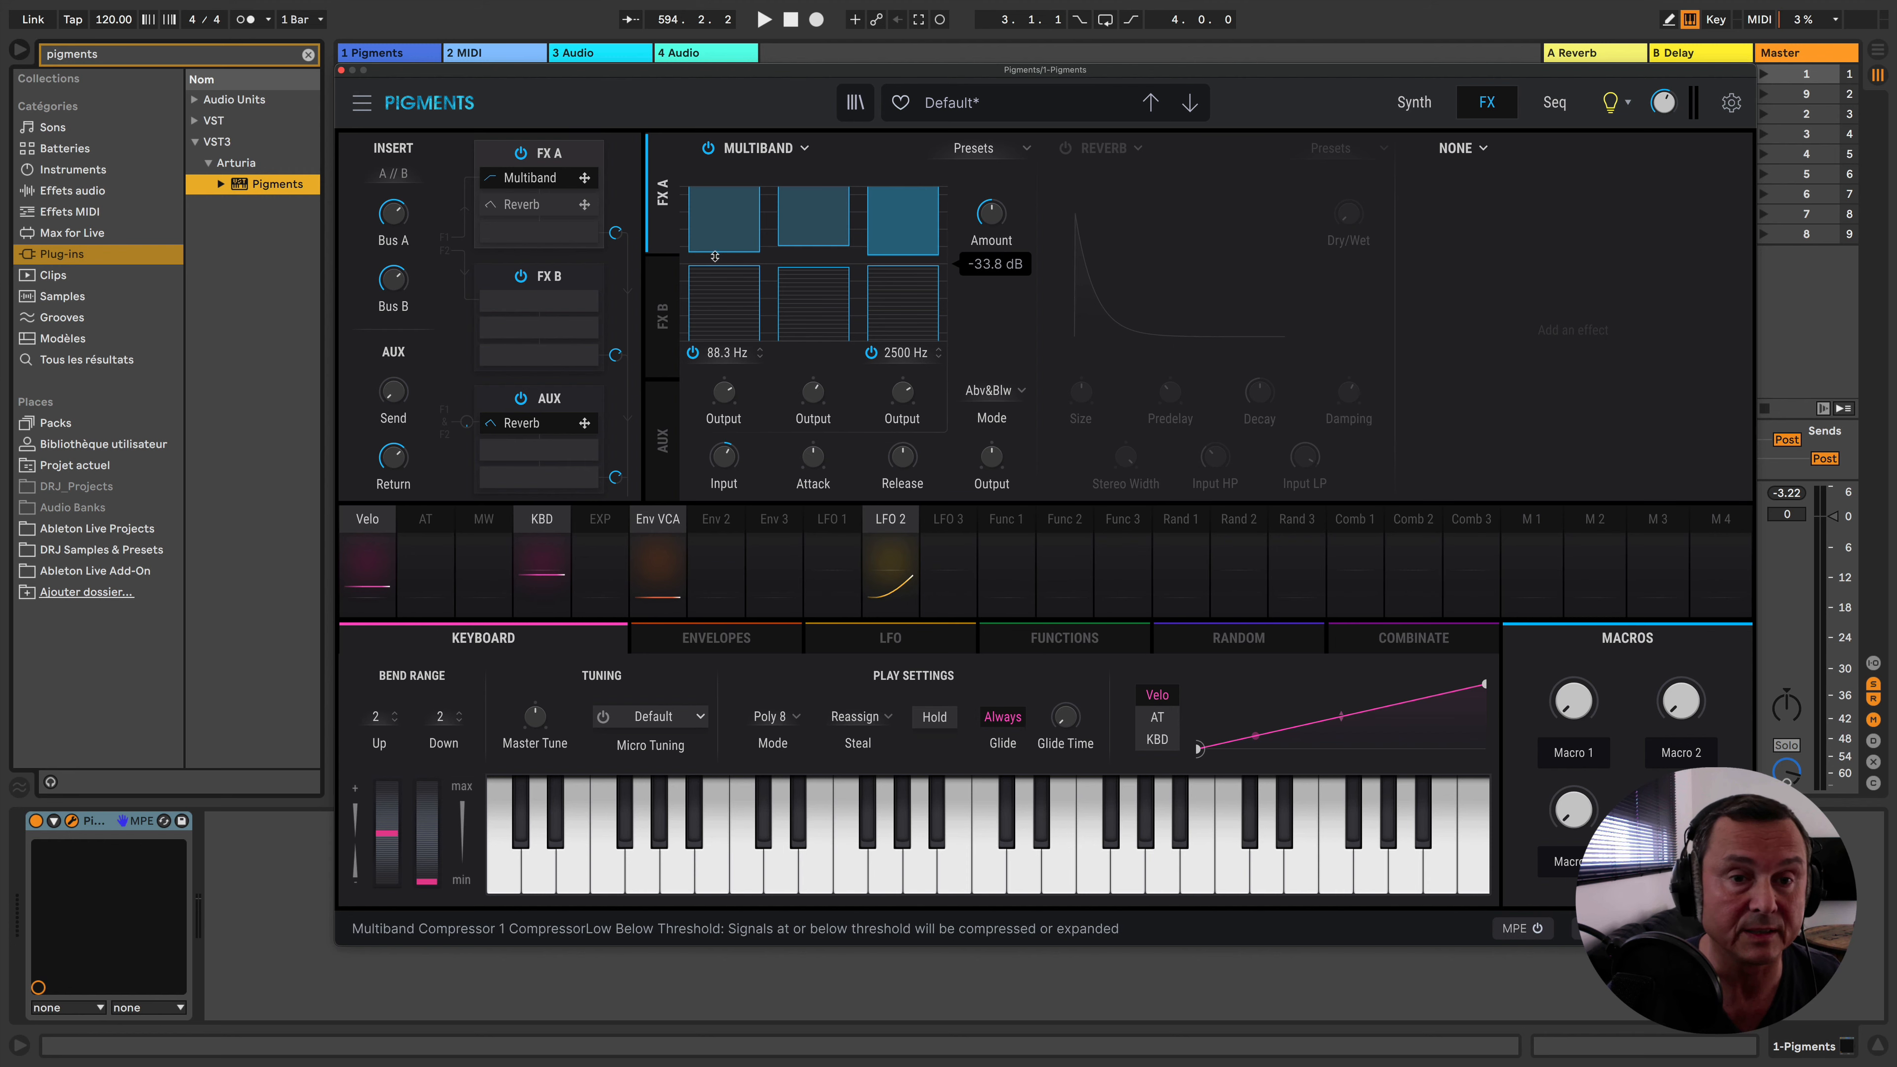
pyautogui.moveTo(715, 253)
pyautogui.mouseDown()
pyautogui.moveTo(719, 313)
pyautogui.moveTo(723, 256)
pyautogui.mouseUp()
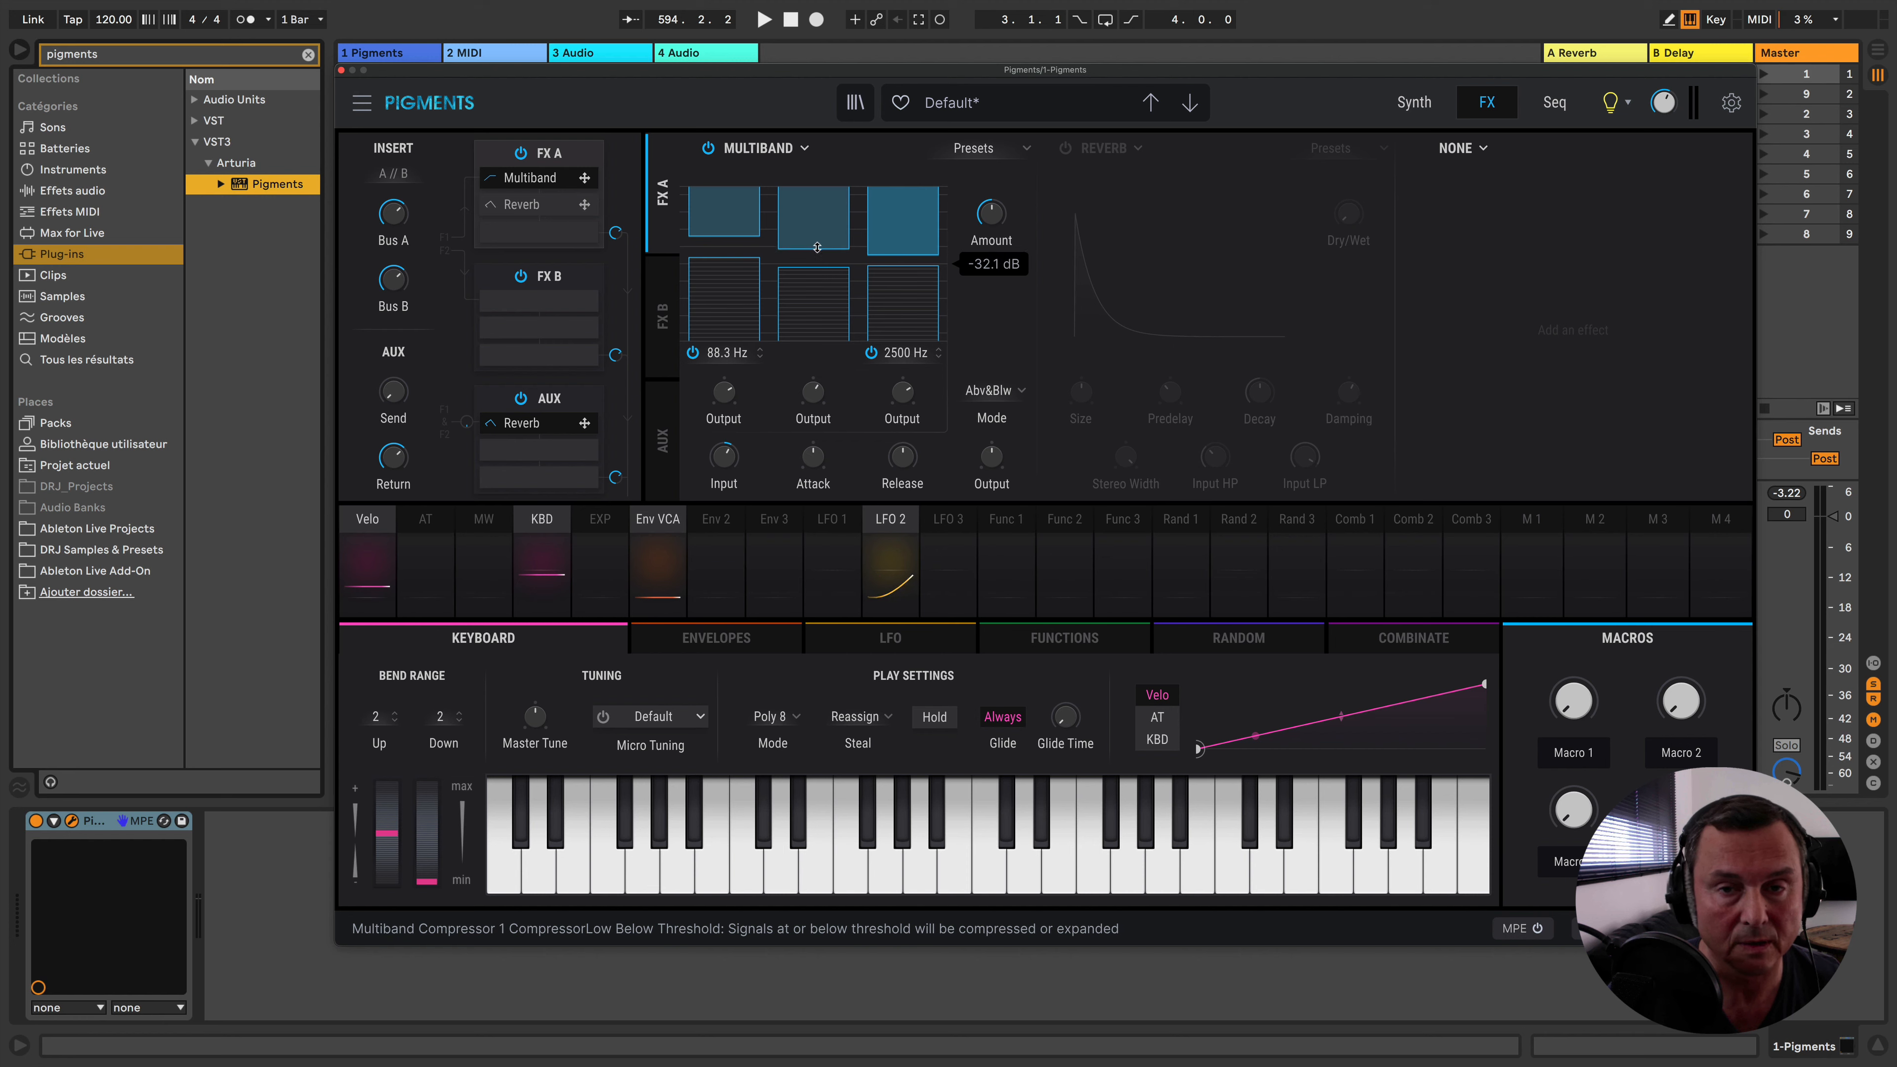
pyautogui.click(972, 151)
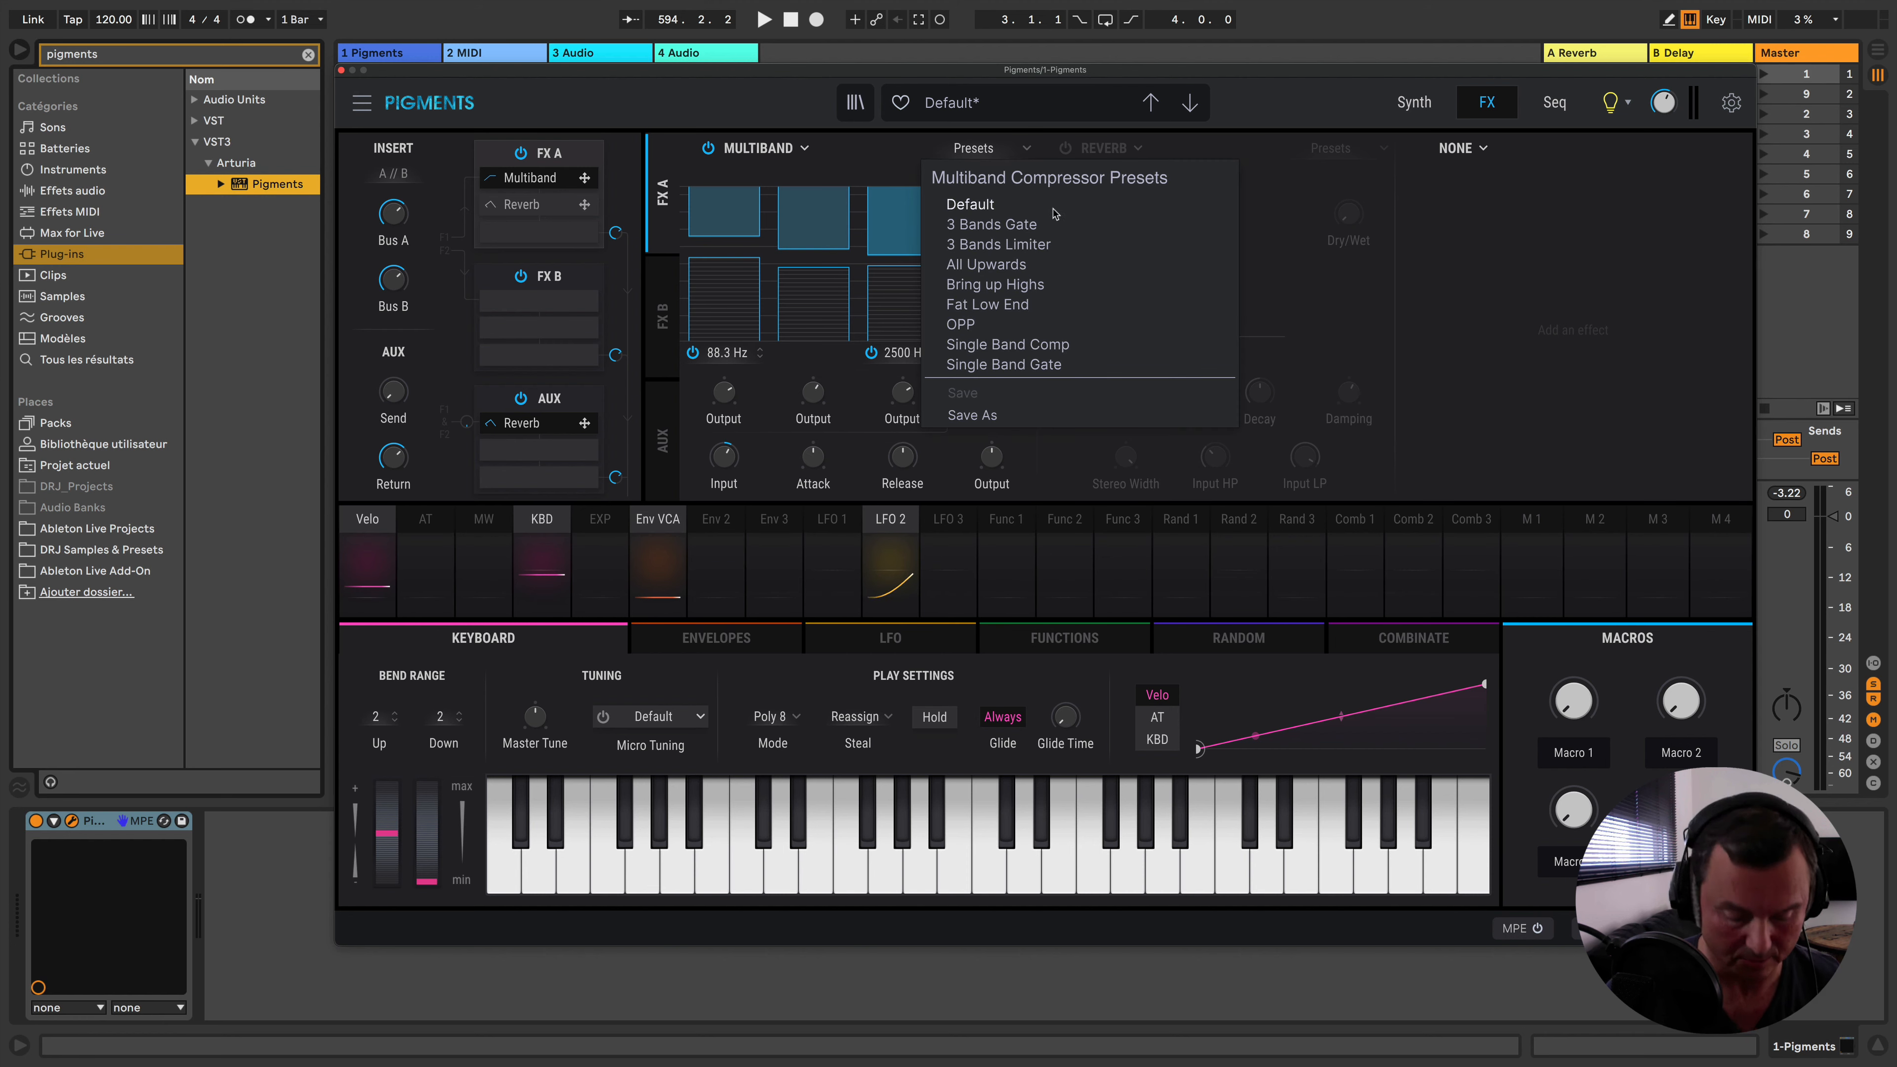
pyautogui.click(962, 324)
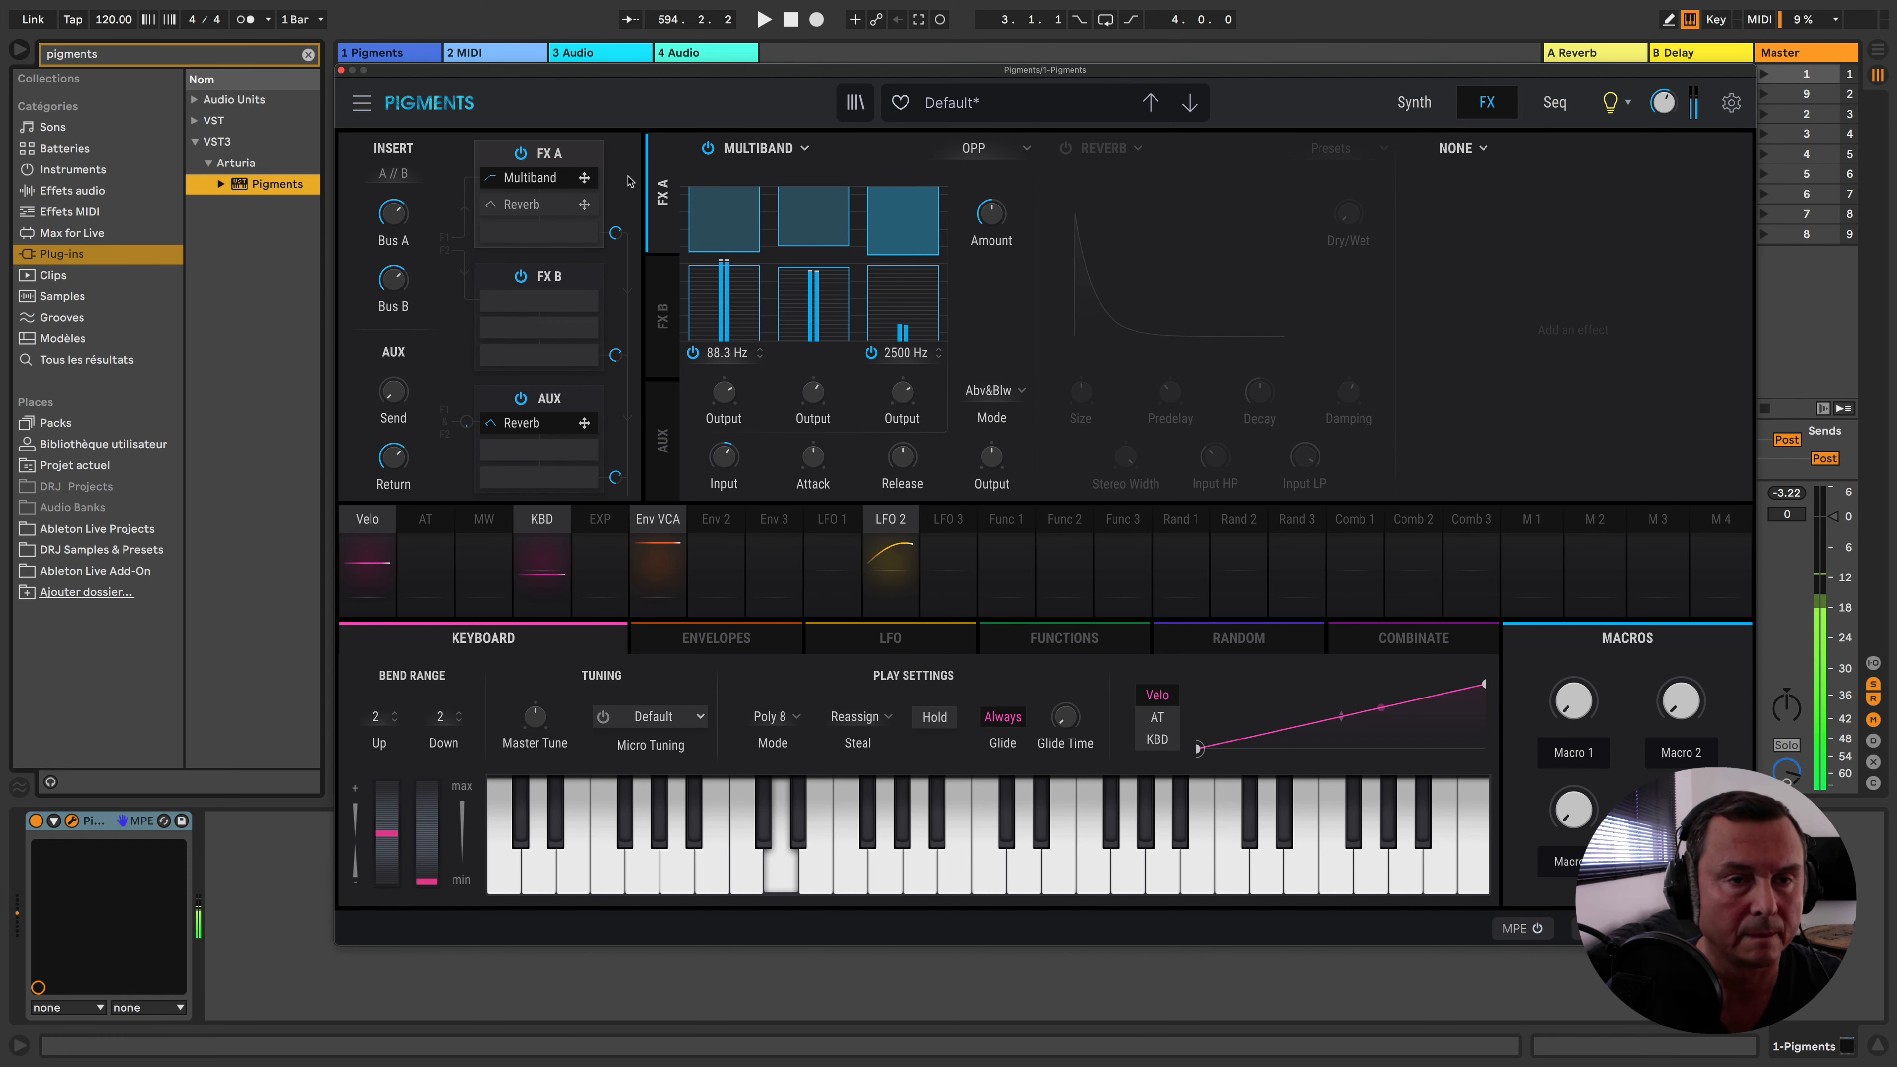
# Check the Engine 1 settings, try the Multiband presets 3 Bands Gate and Single Band Gate, and reload OPP
pyautogui.click(1419, 106)
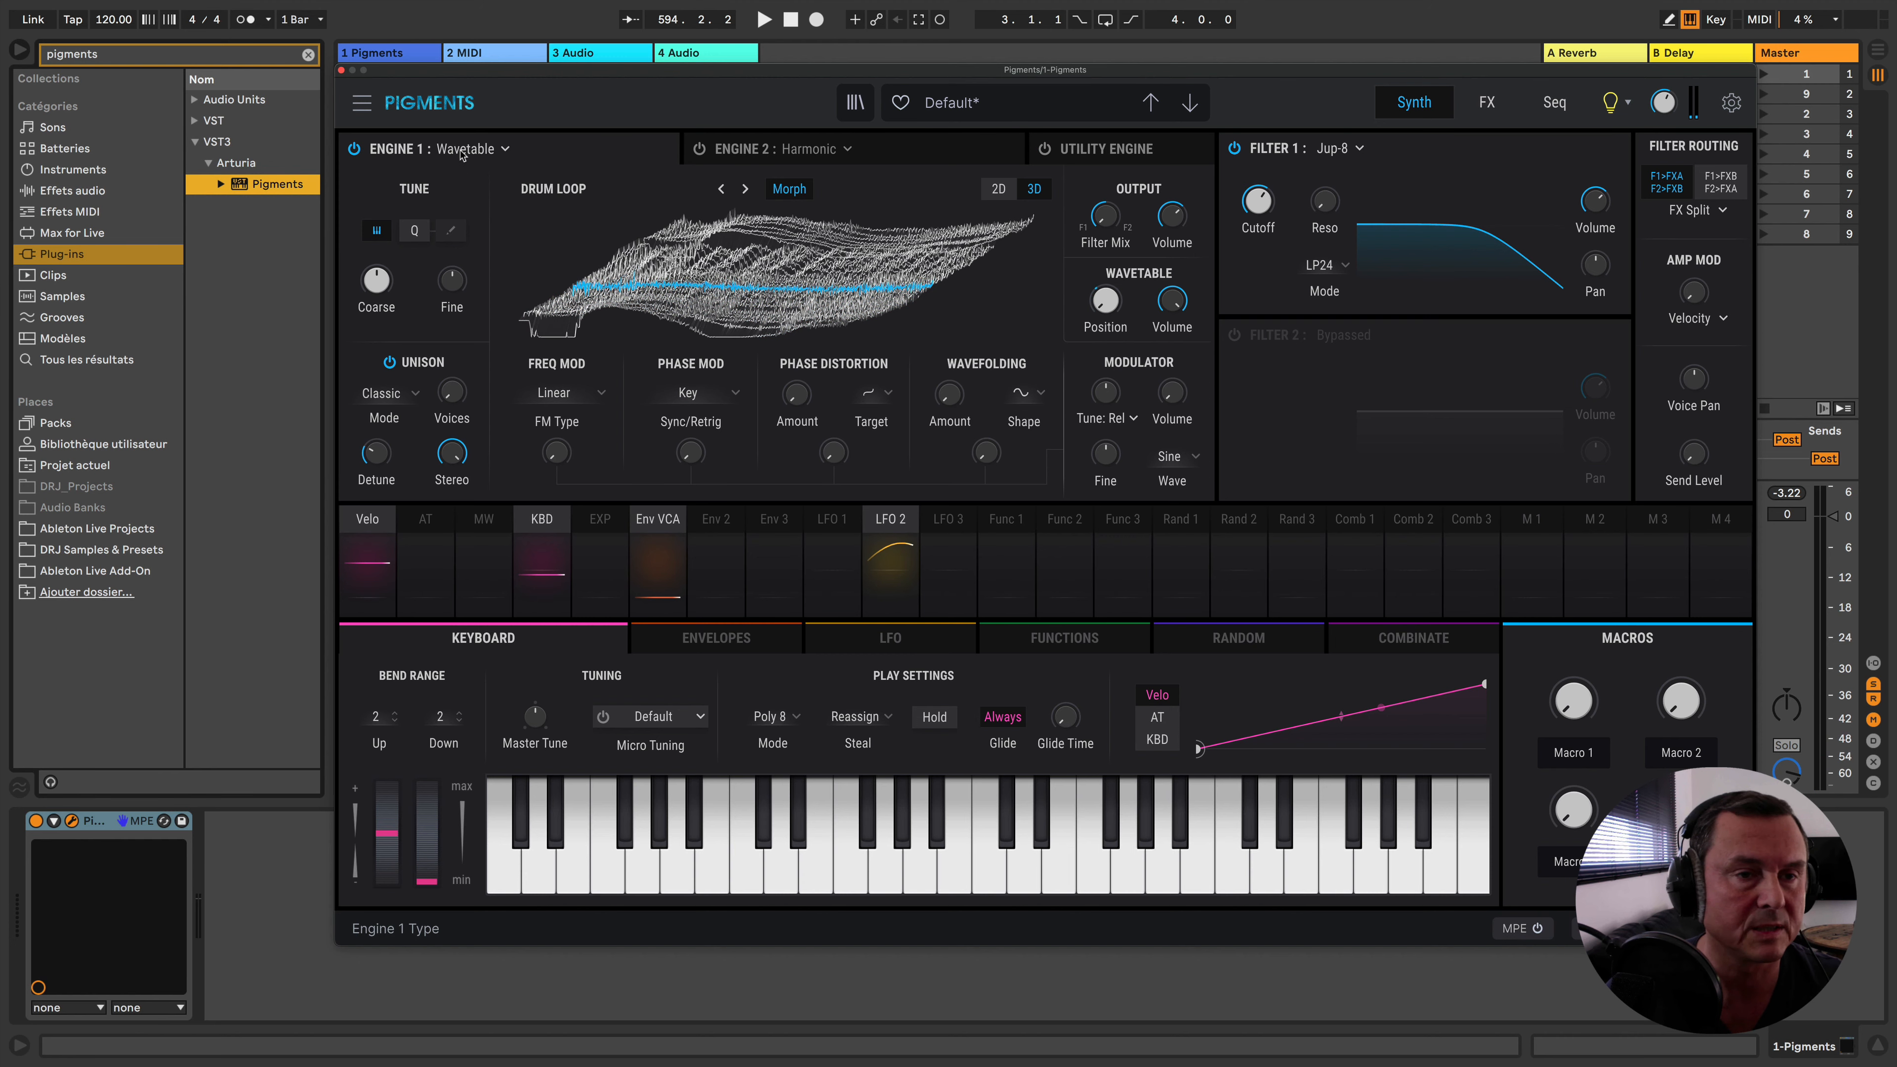
pyautogui.click(1488, 105)
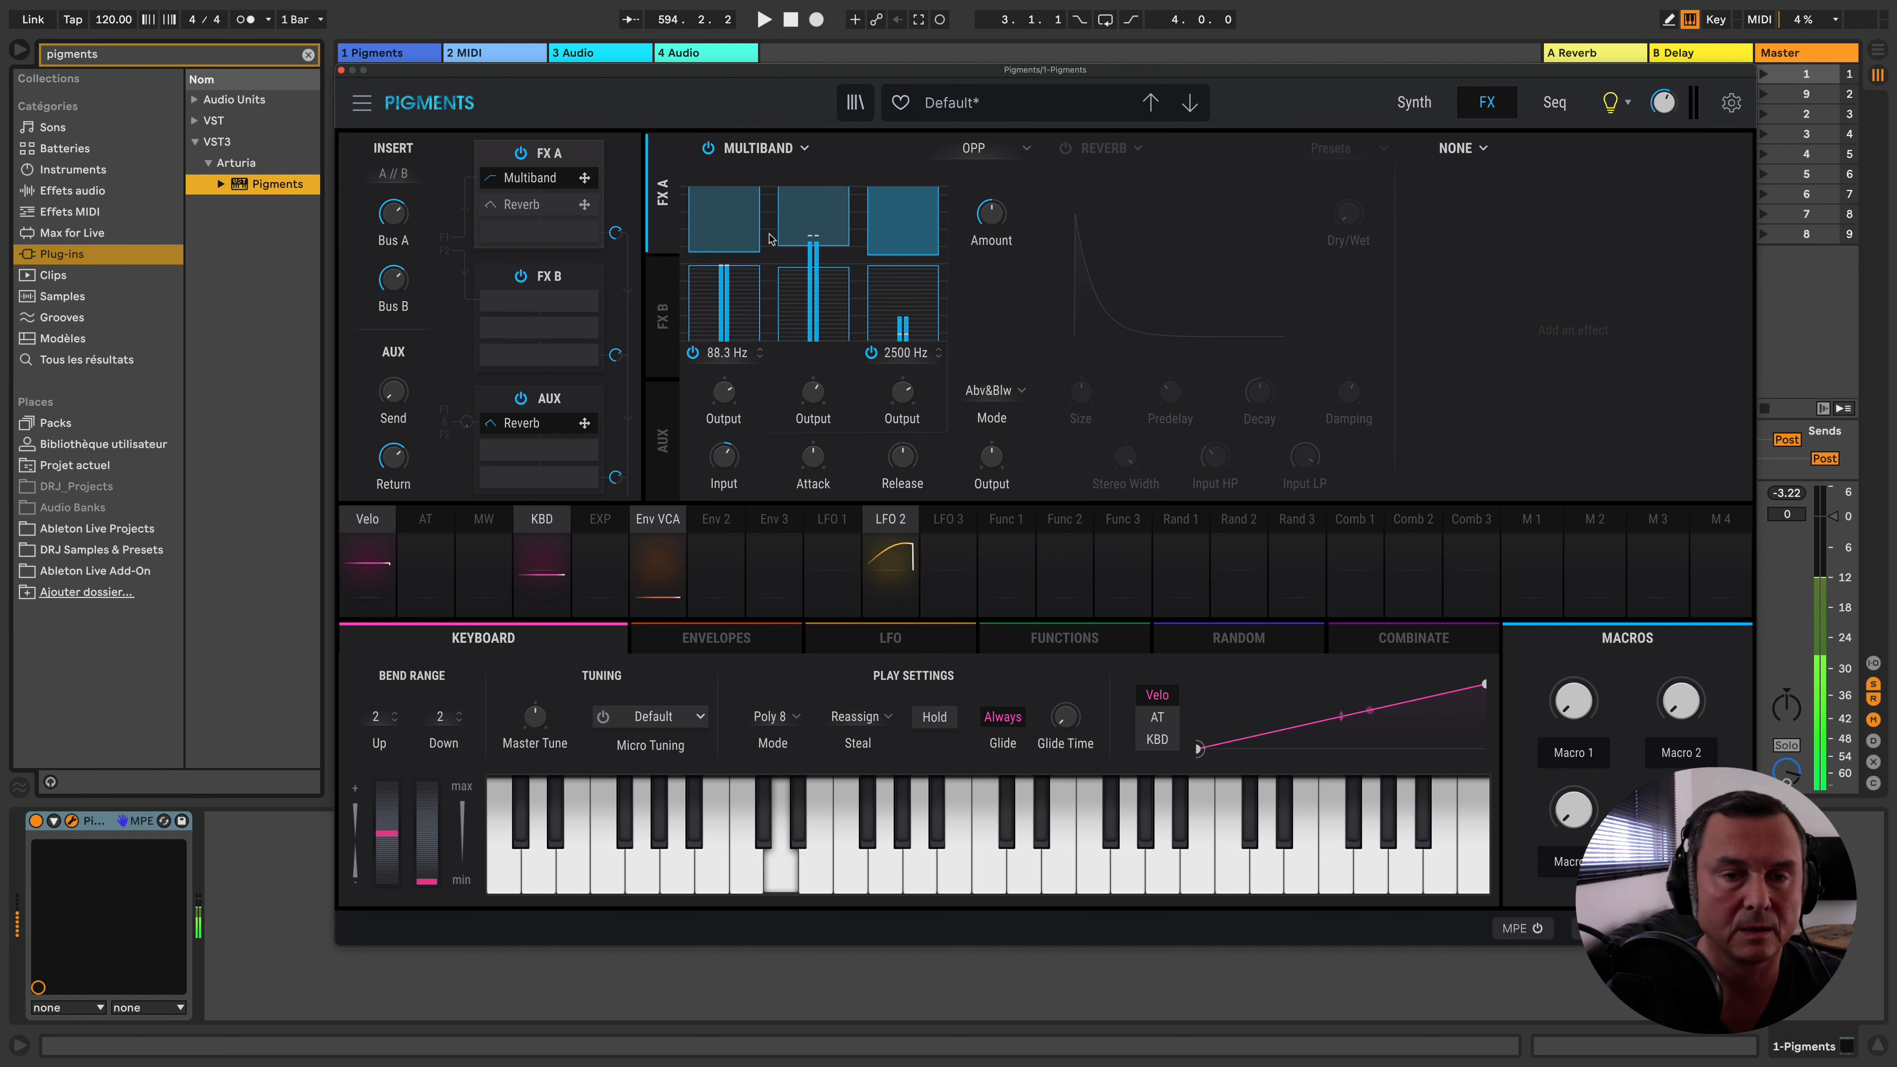
pyautogui.click(978, 158)
pyautogui.click(992, 224)
pyautogui.click(975, 148)
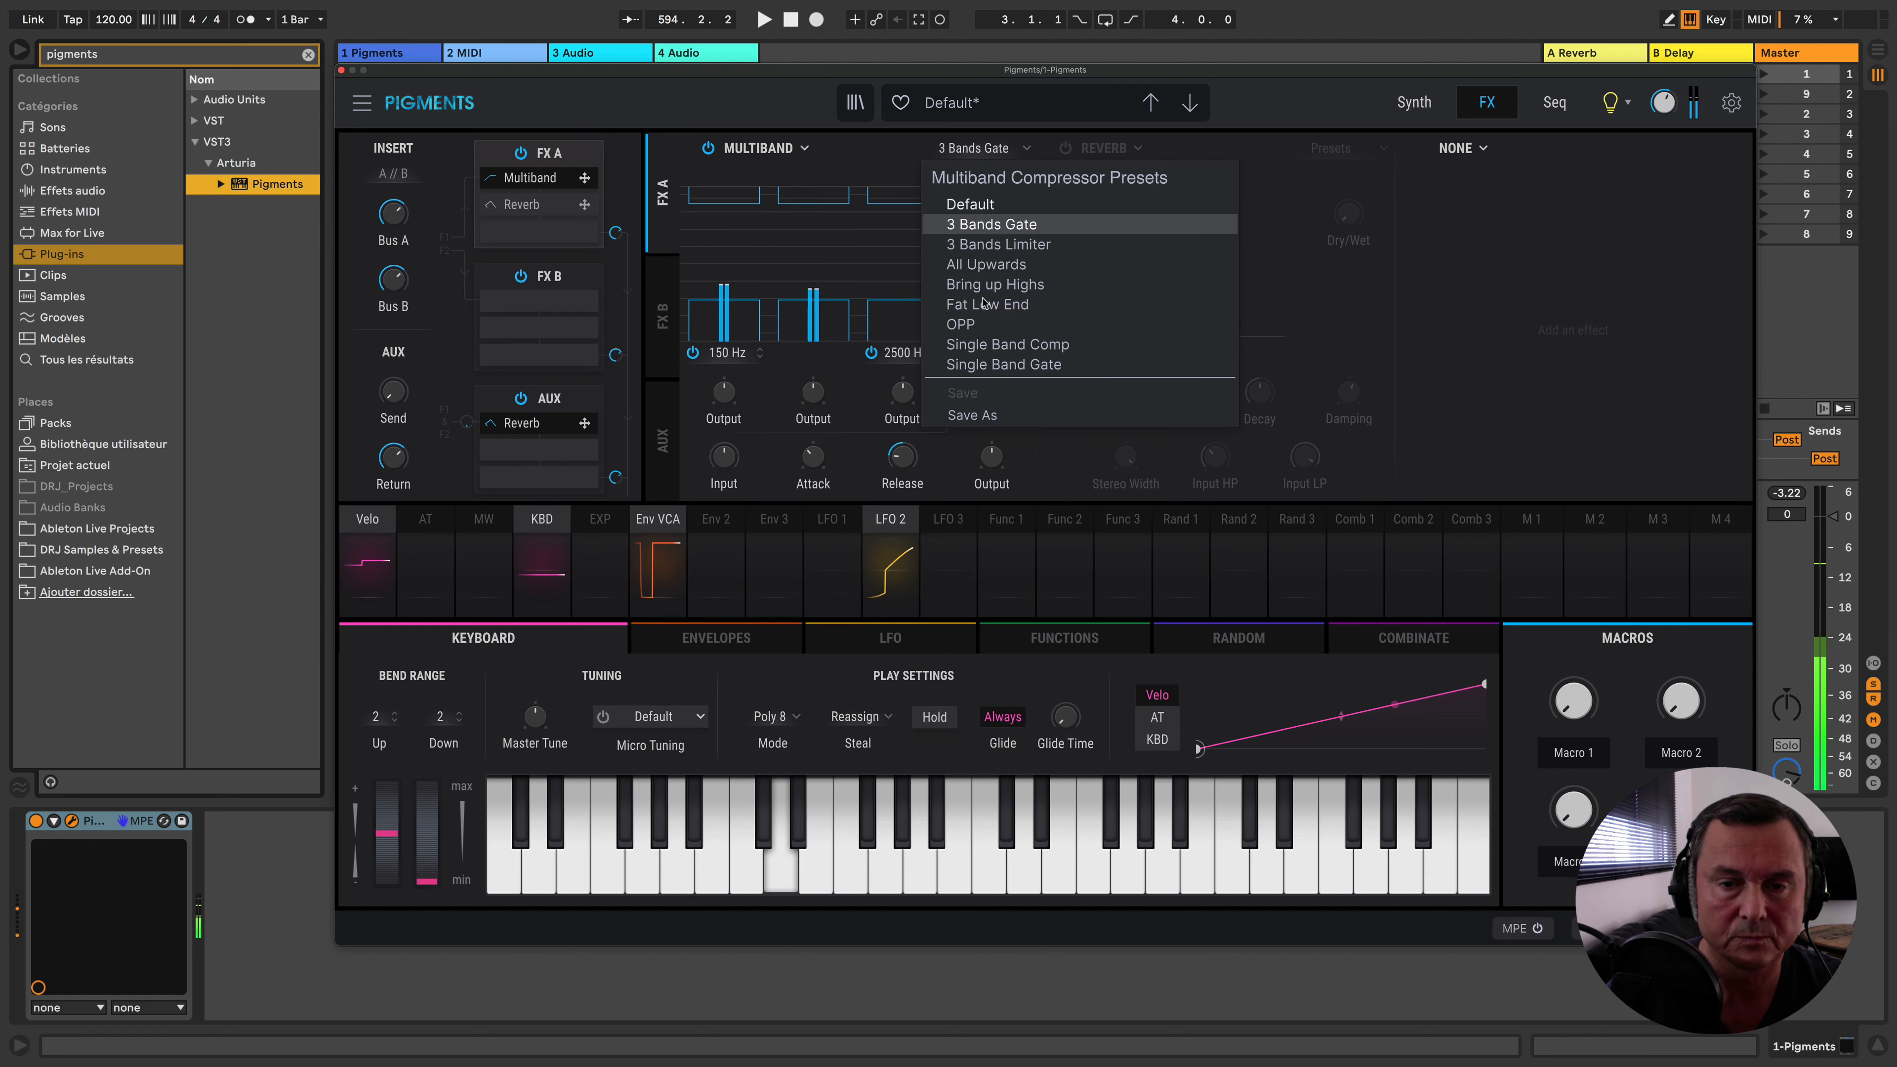
pyautogui.click(985, 366)
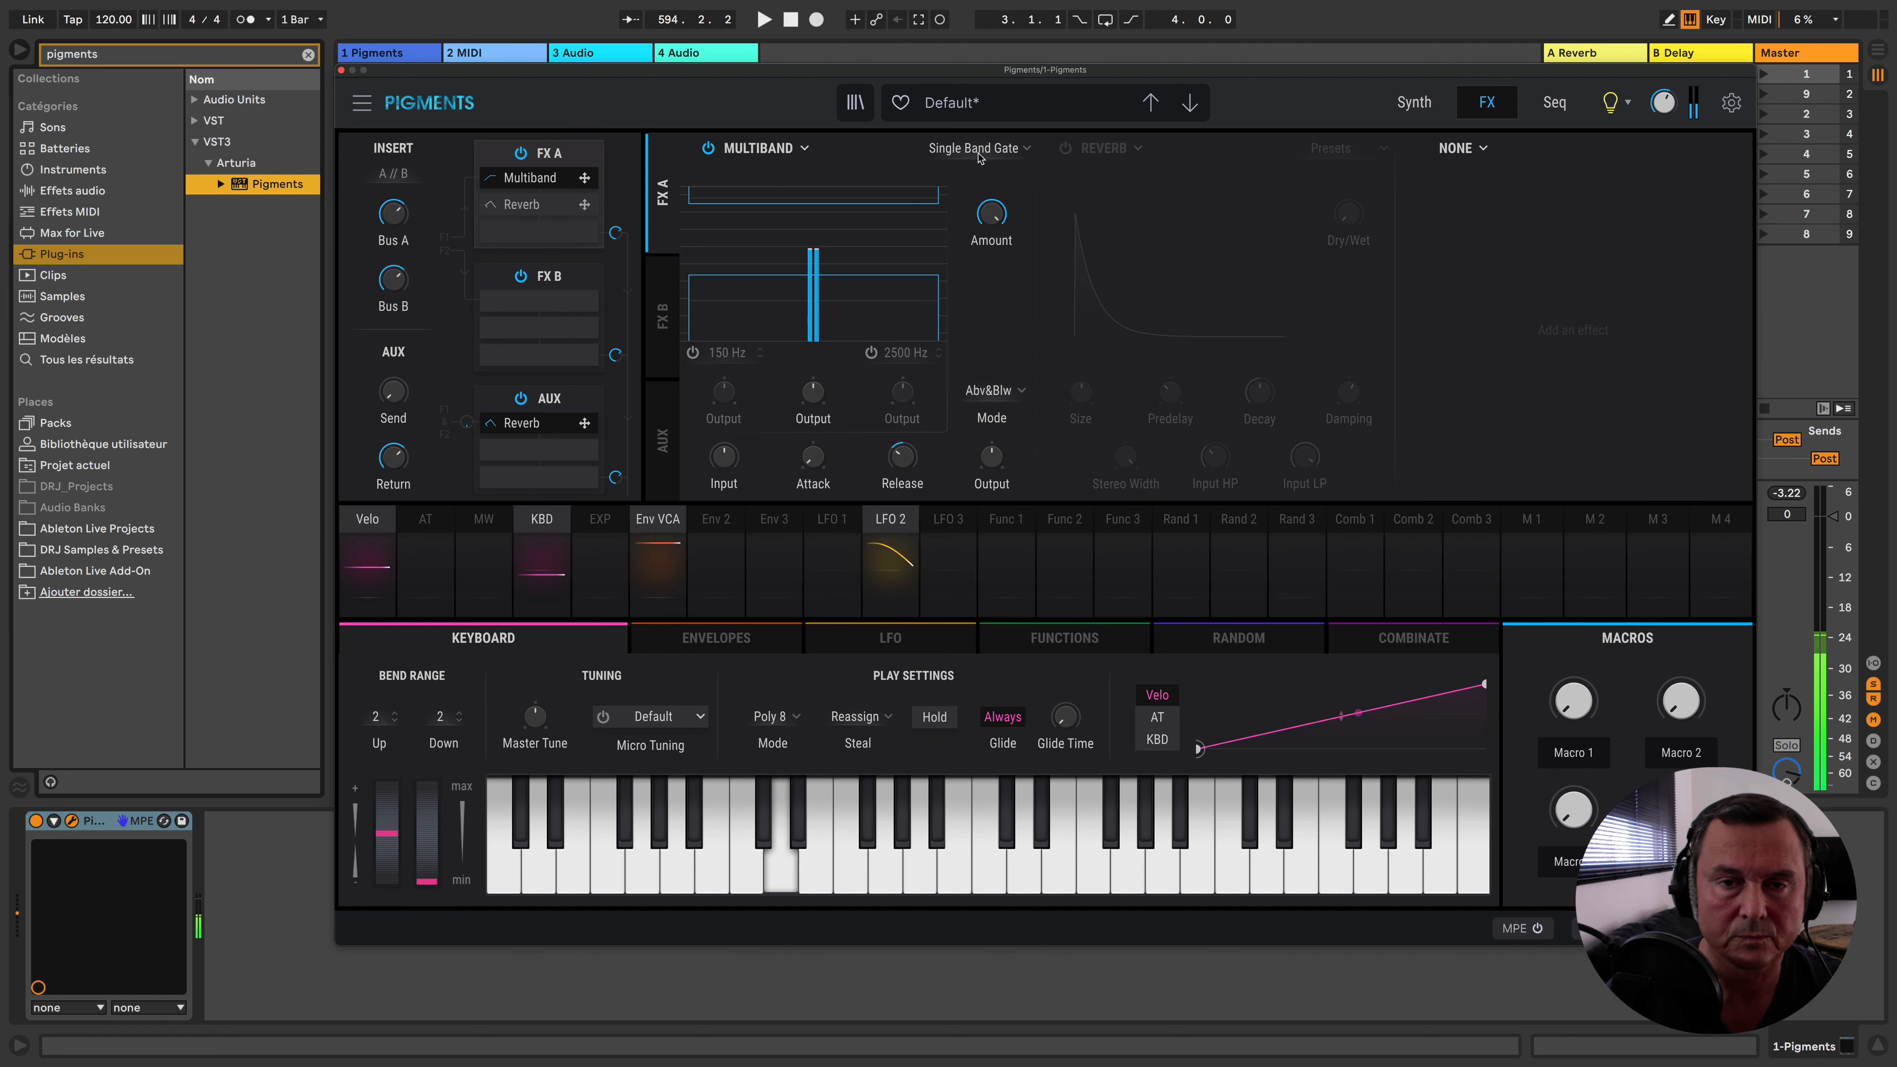
pyautogui.click(978, 150)
pyautogui.click(980, 323)
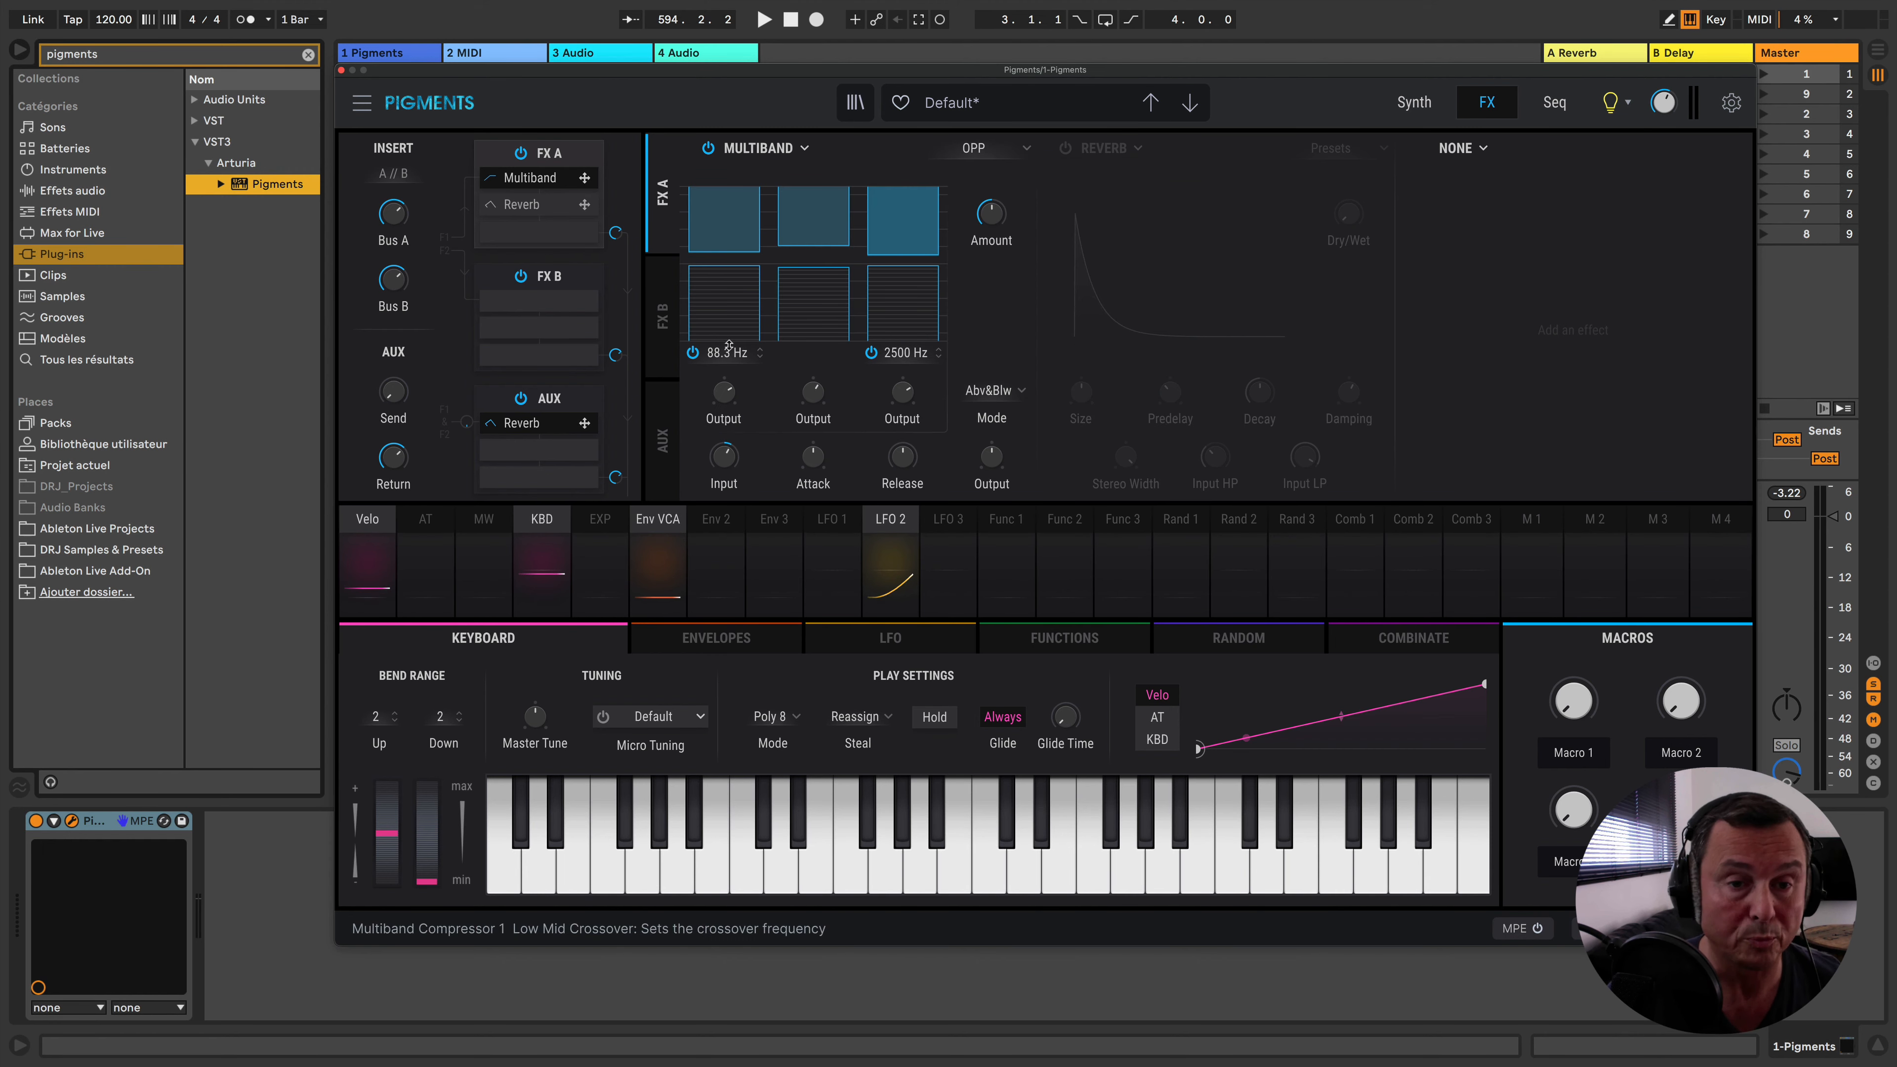
# Try switching the Multiband compressor's low and high bands off, and turn both back on
pyautogui.click(694, 354)
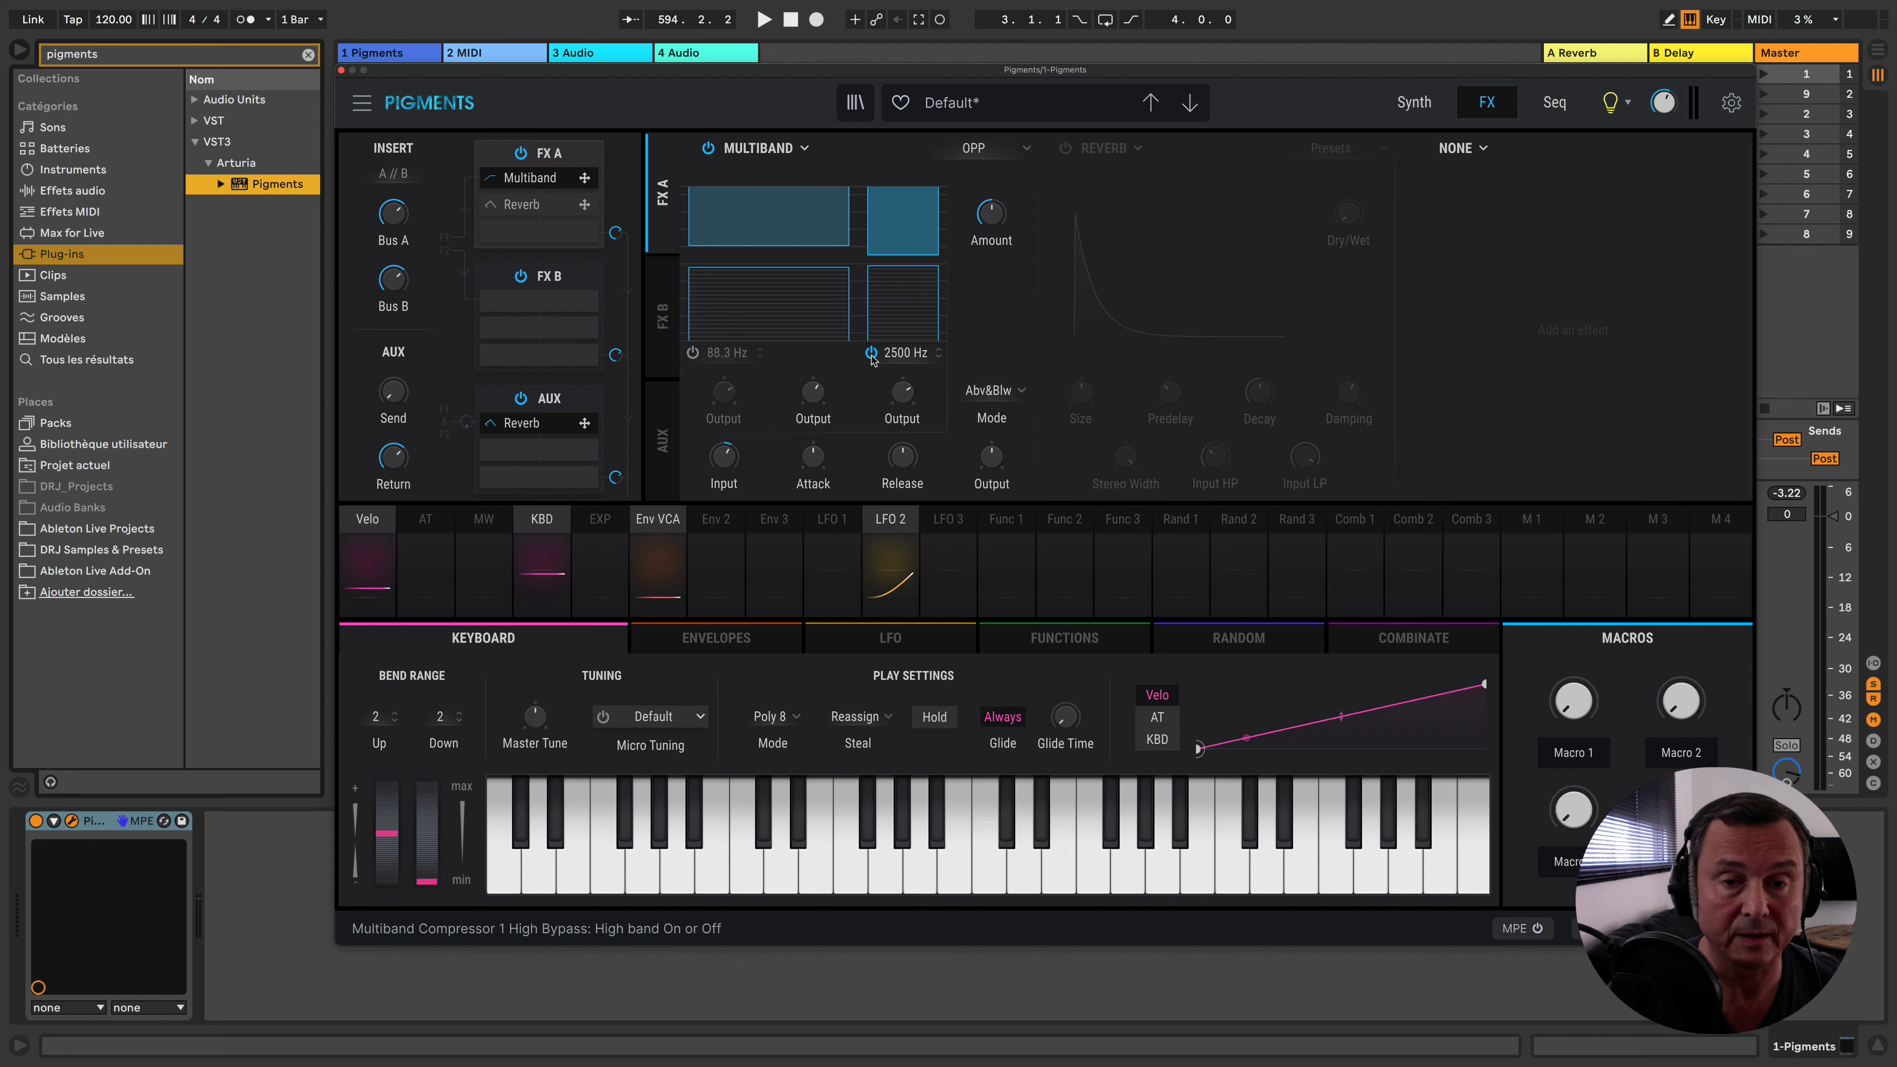
pyautogui.click(871, 354)
pyautogui.click(871, 354)
pyautogui.click(692, 353)
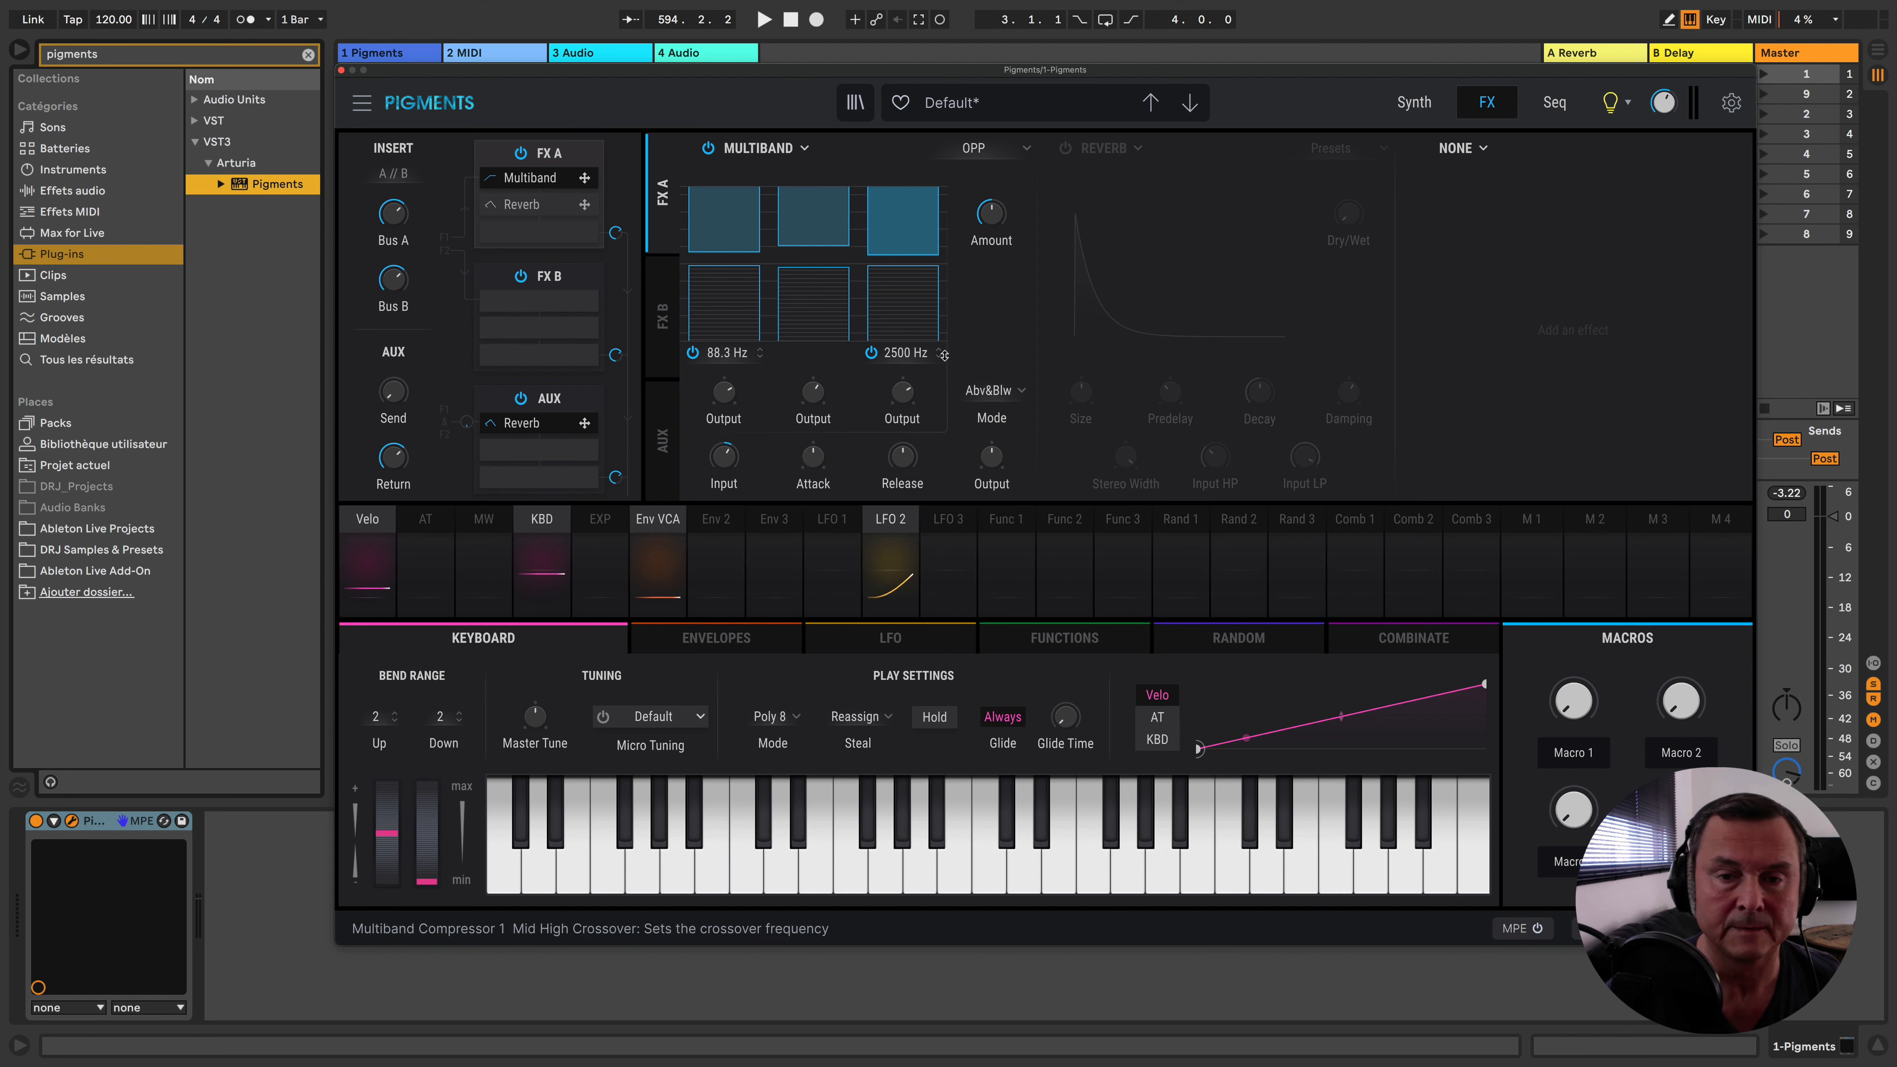
# Try the Above Only mode of the Multiband compressor, and return it to Above & Below
pyautogui.click(1012, 393)
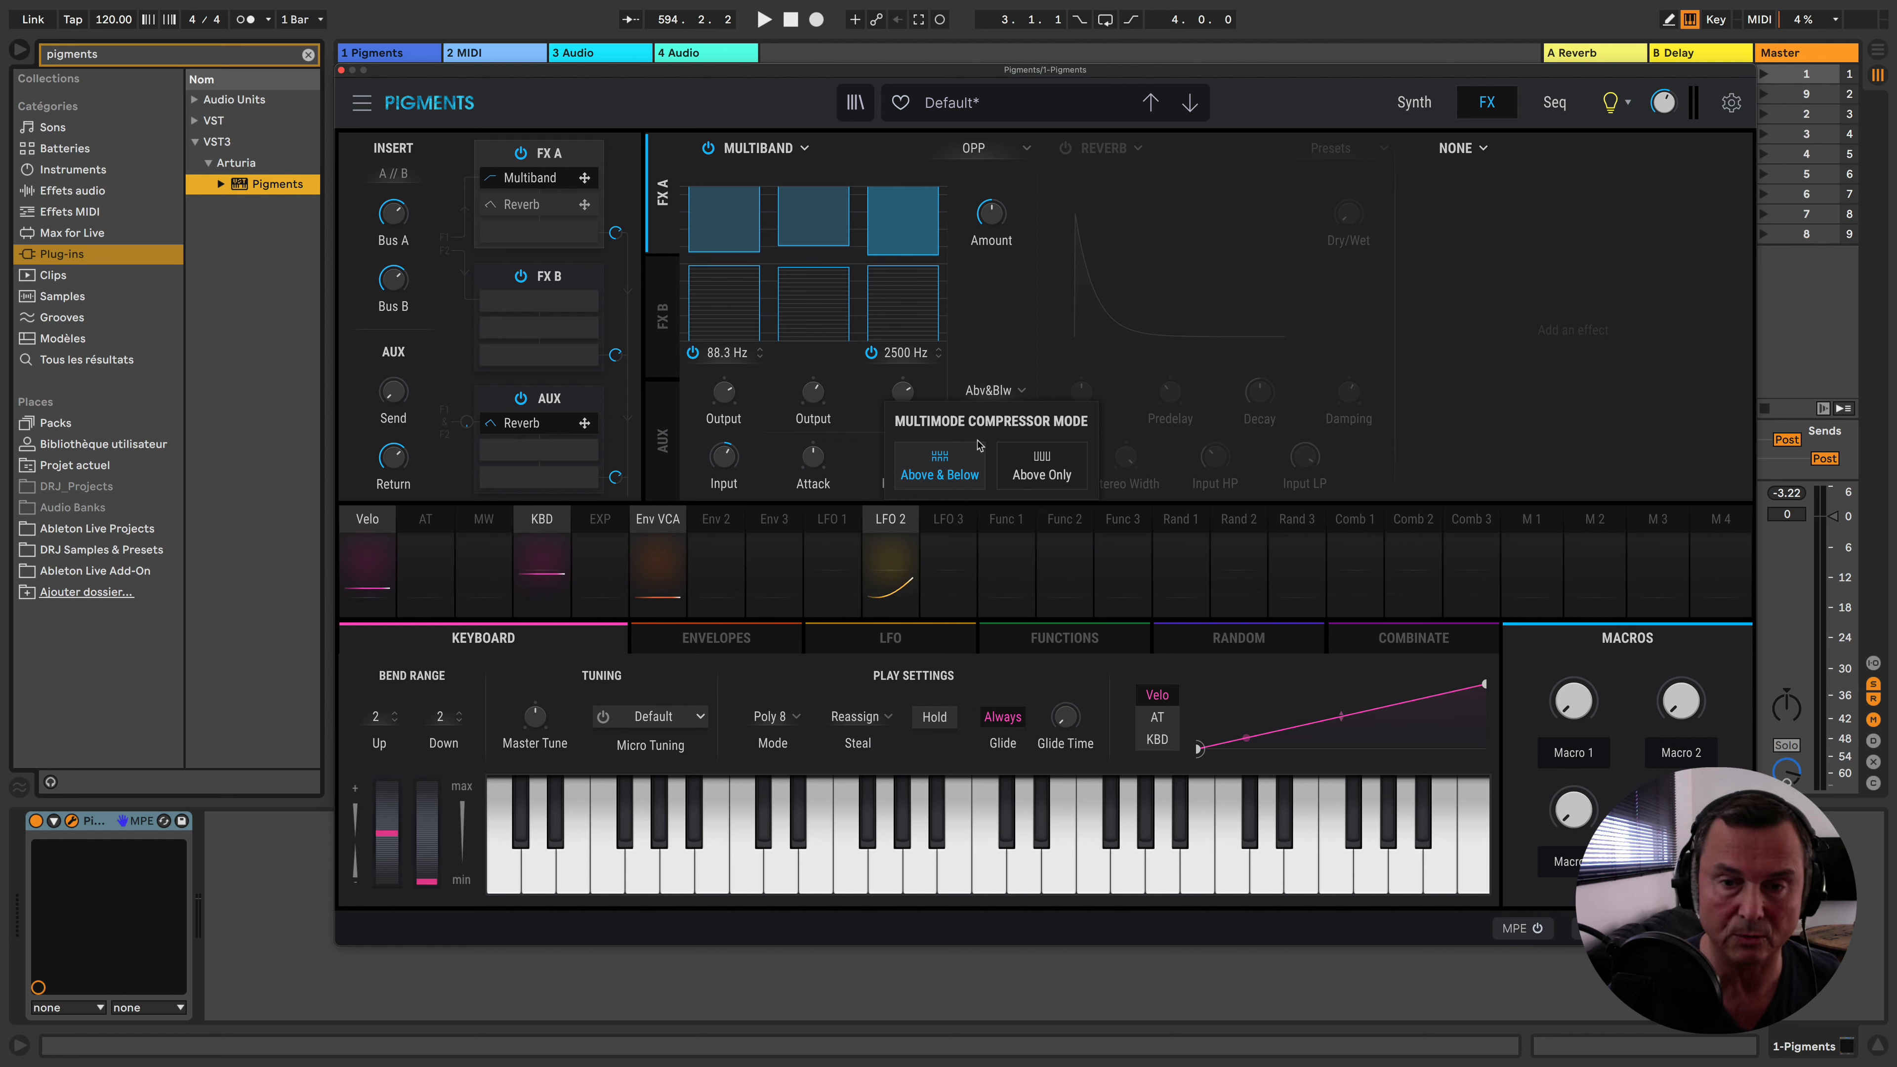
pyautogui.click(1023, 471)
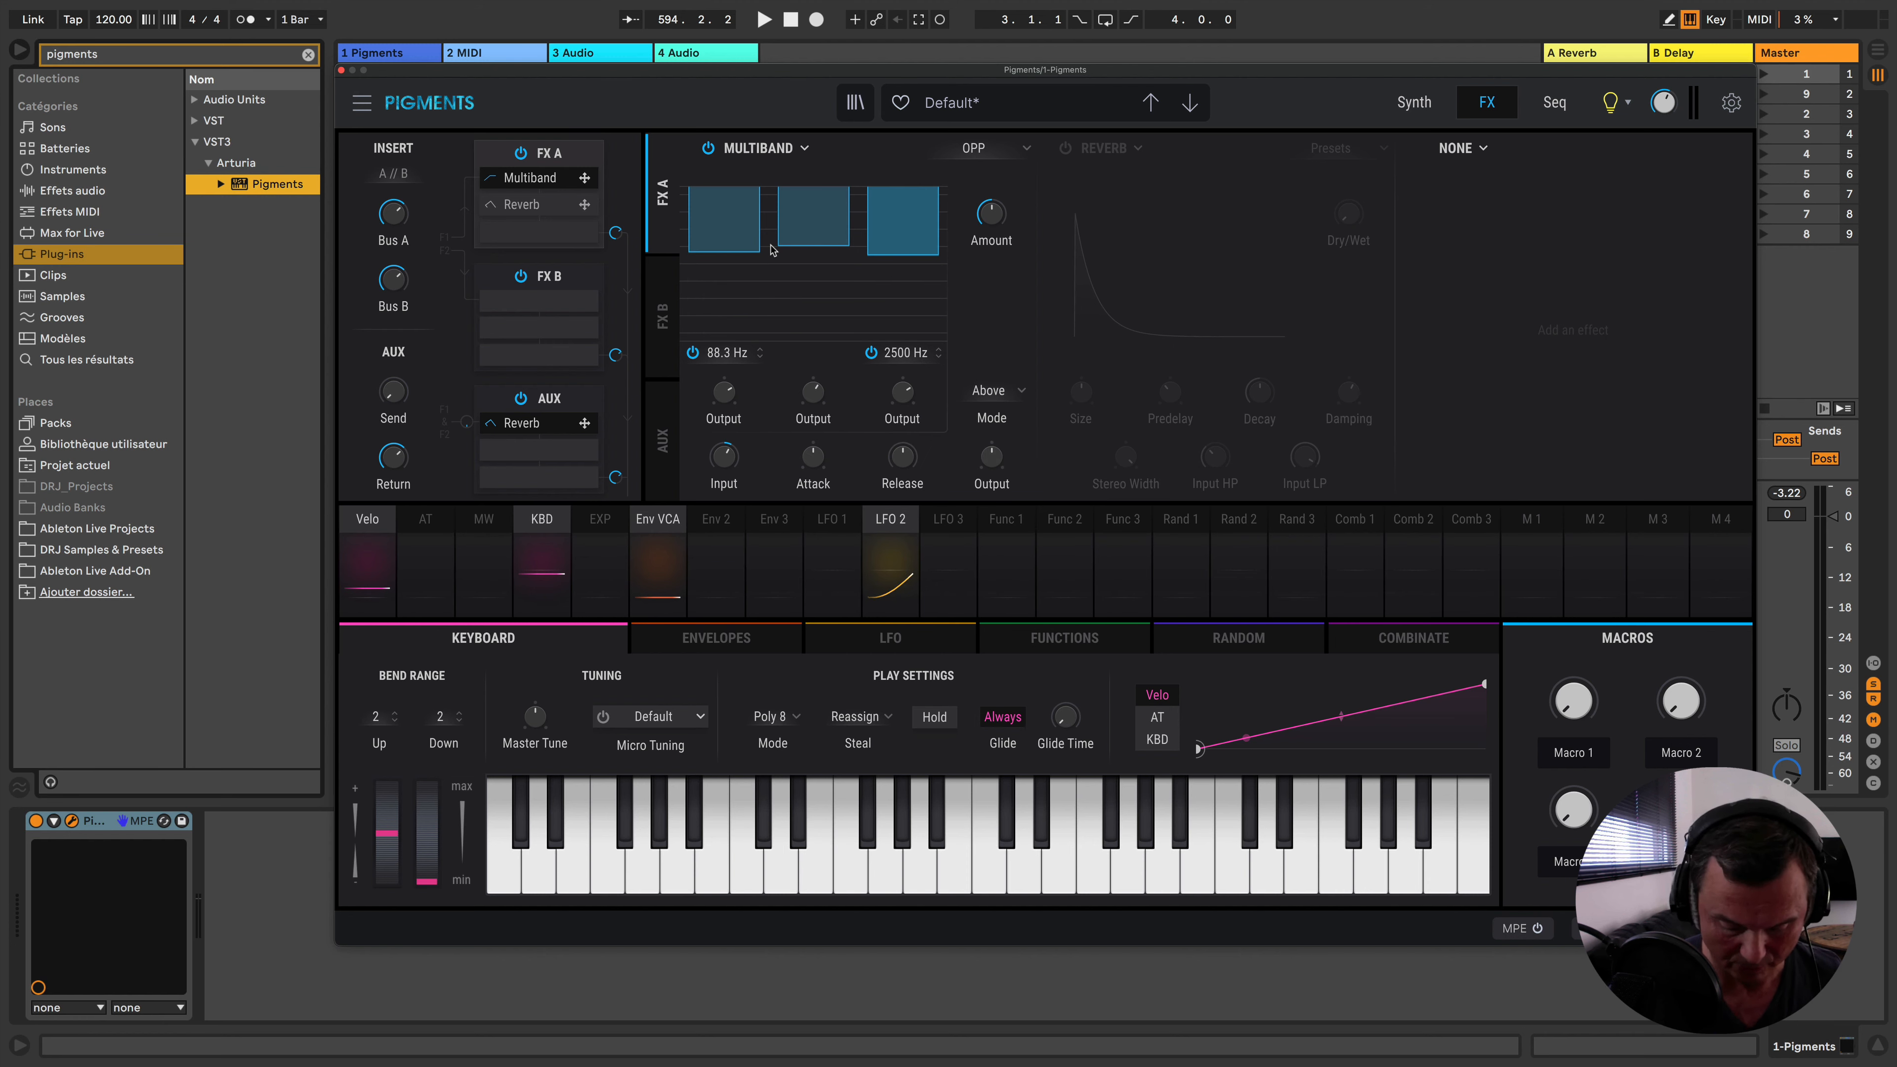
pyautogui.click(999, 403)
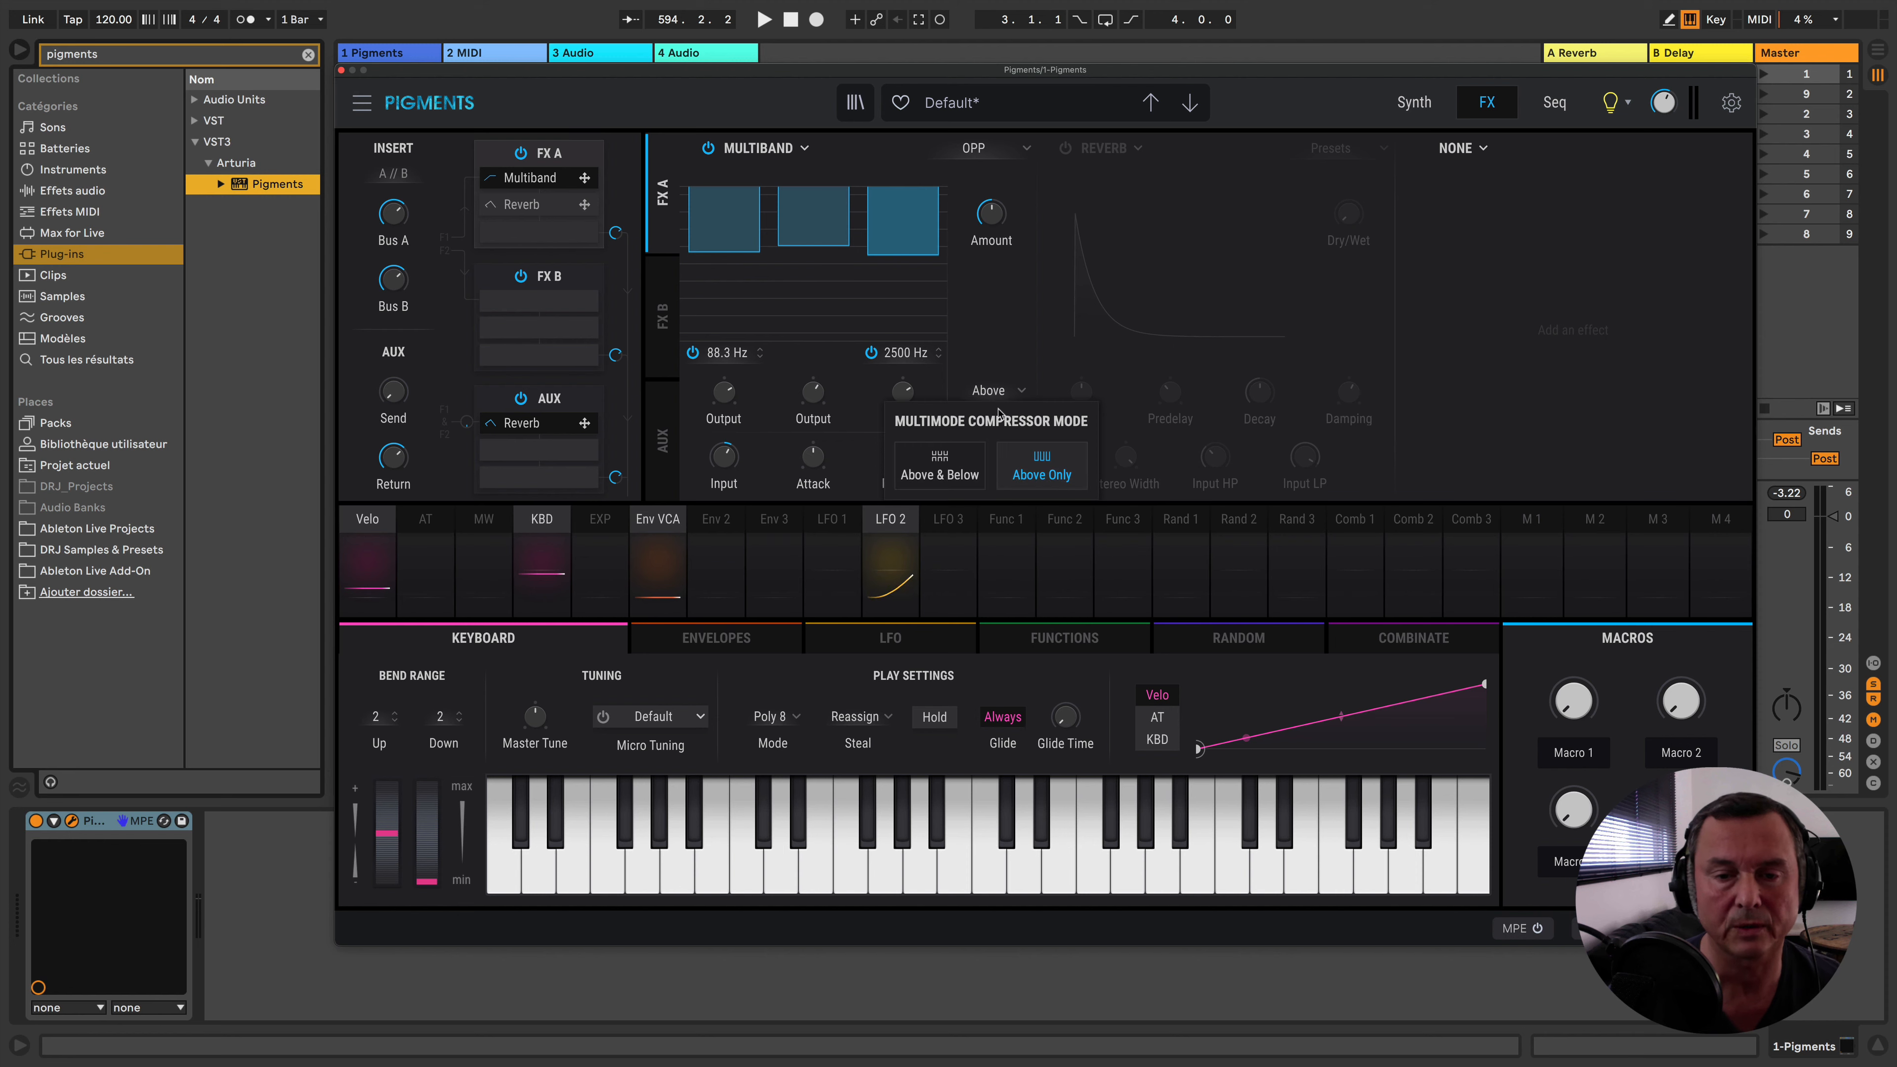
pyautogui.click(940, 465)
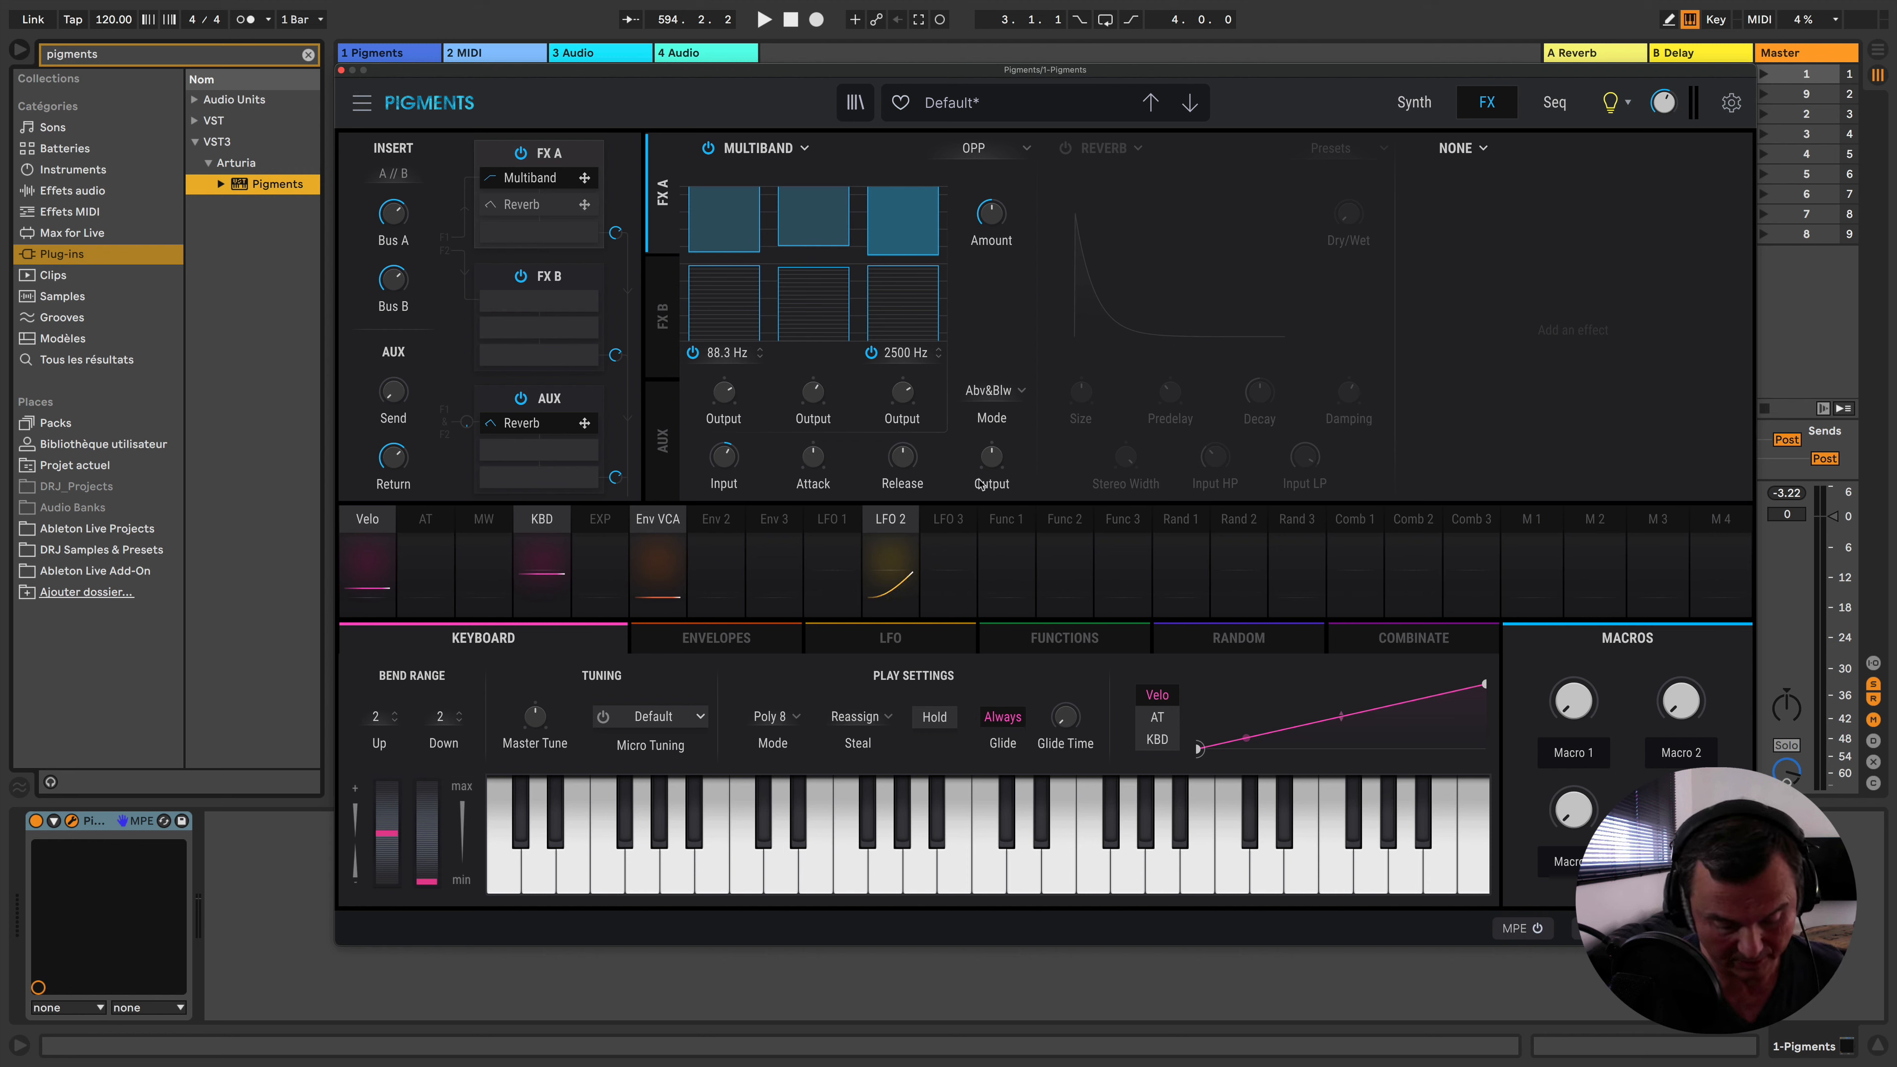
# Re-enable the second effect slot on FX bus A, and change its Reverb to the BL-20 Flanger
pyautogui.moveTo(916, 475)
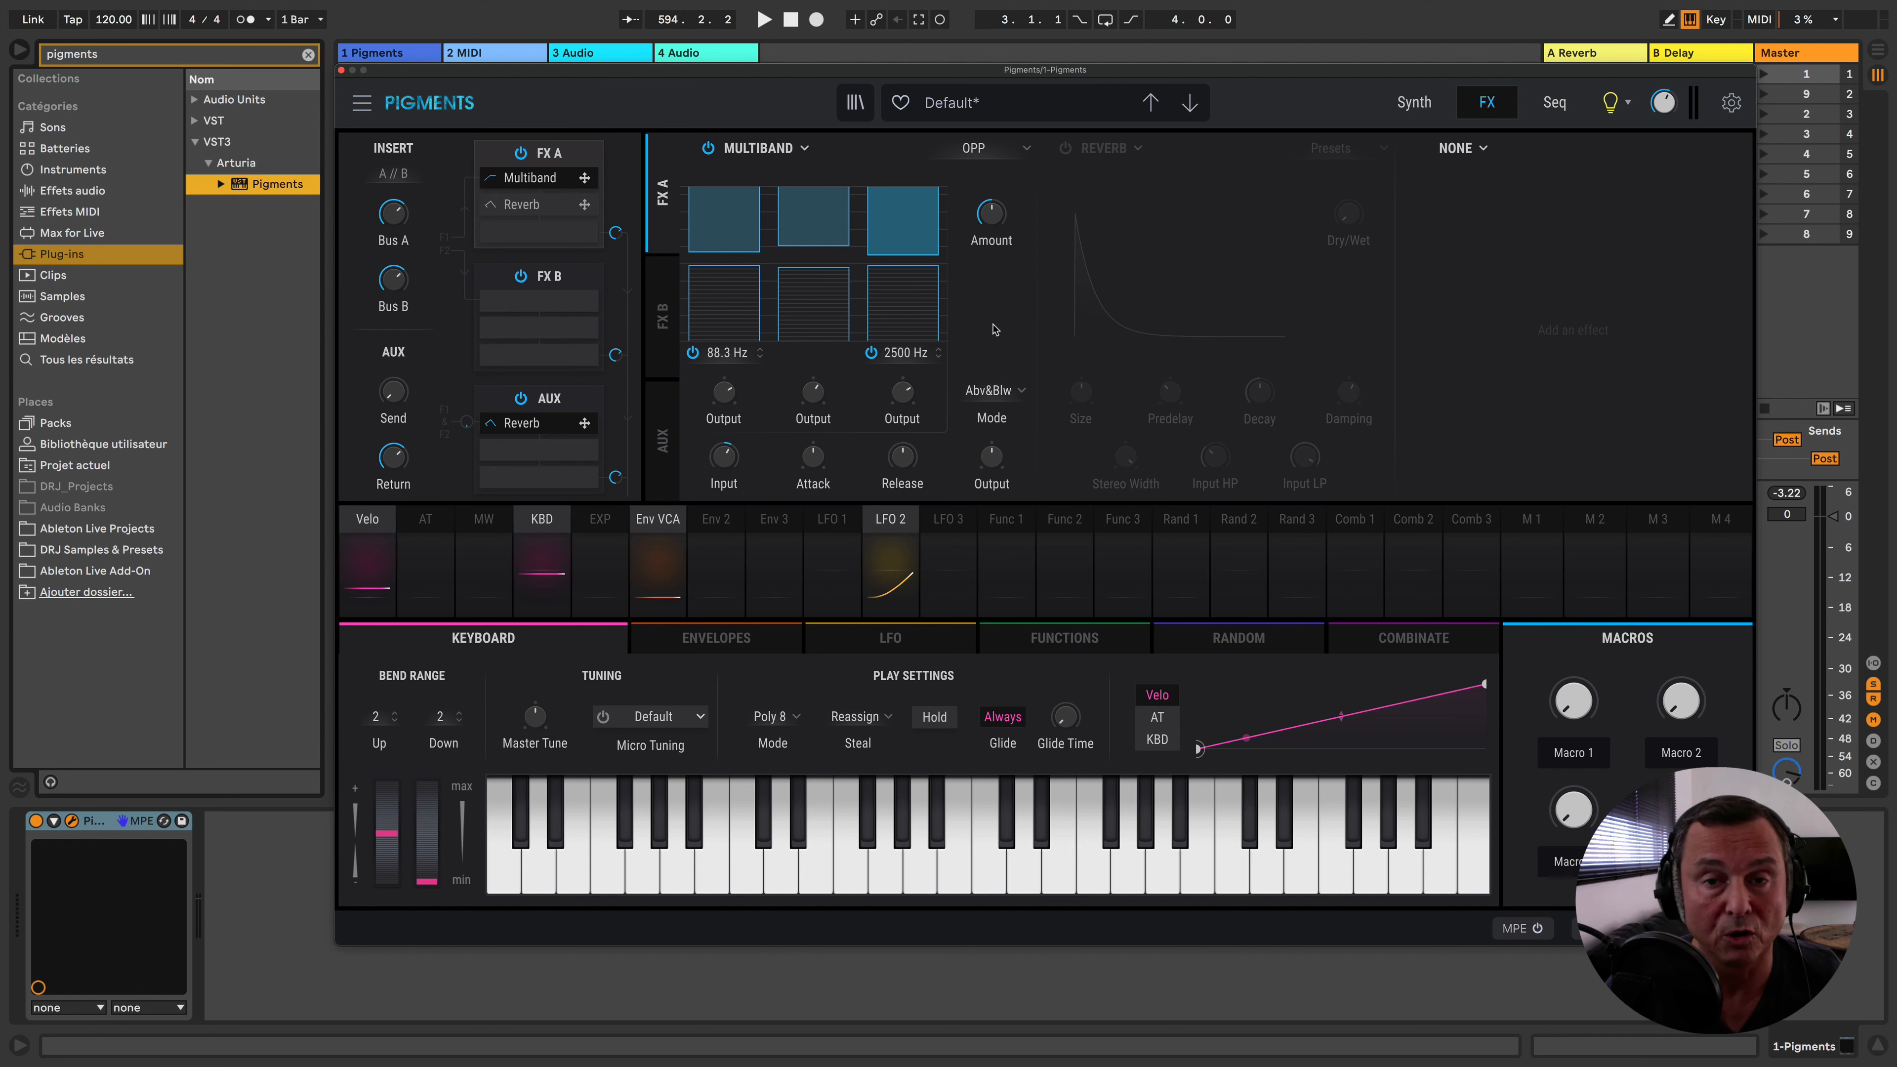
pyautogui.moveTo(1002, 219)
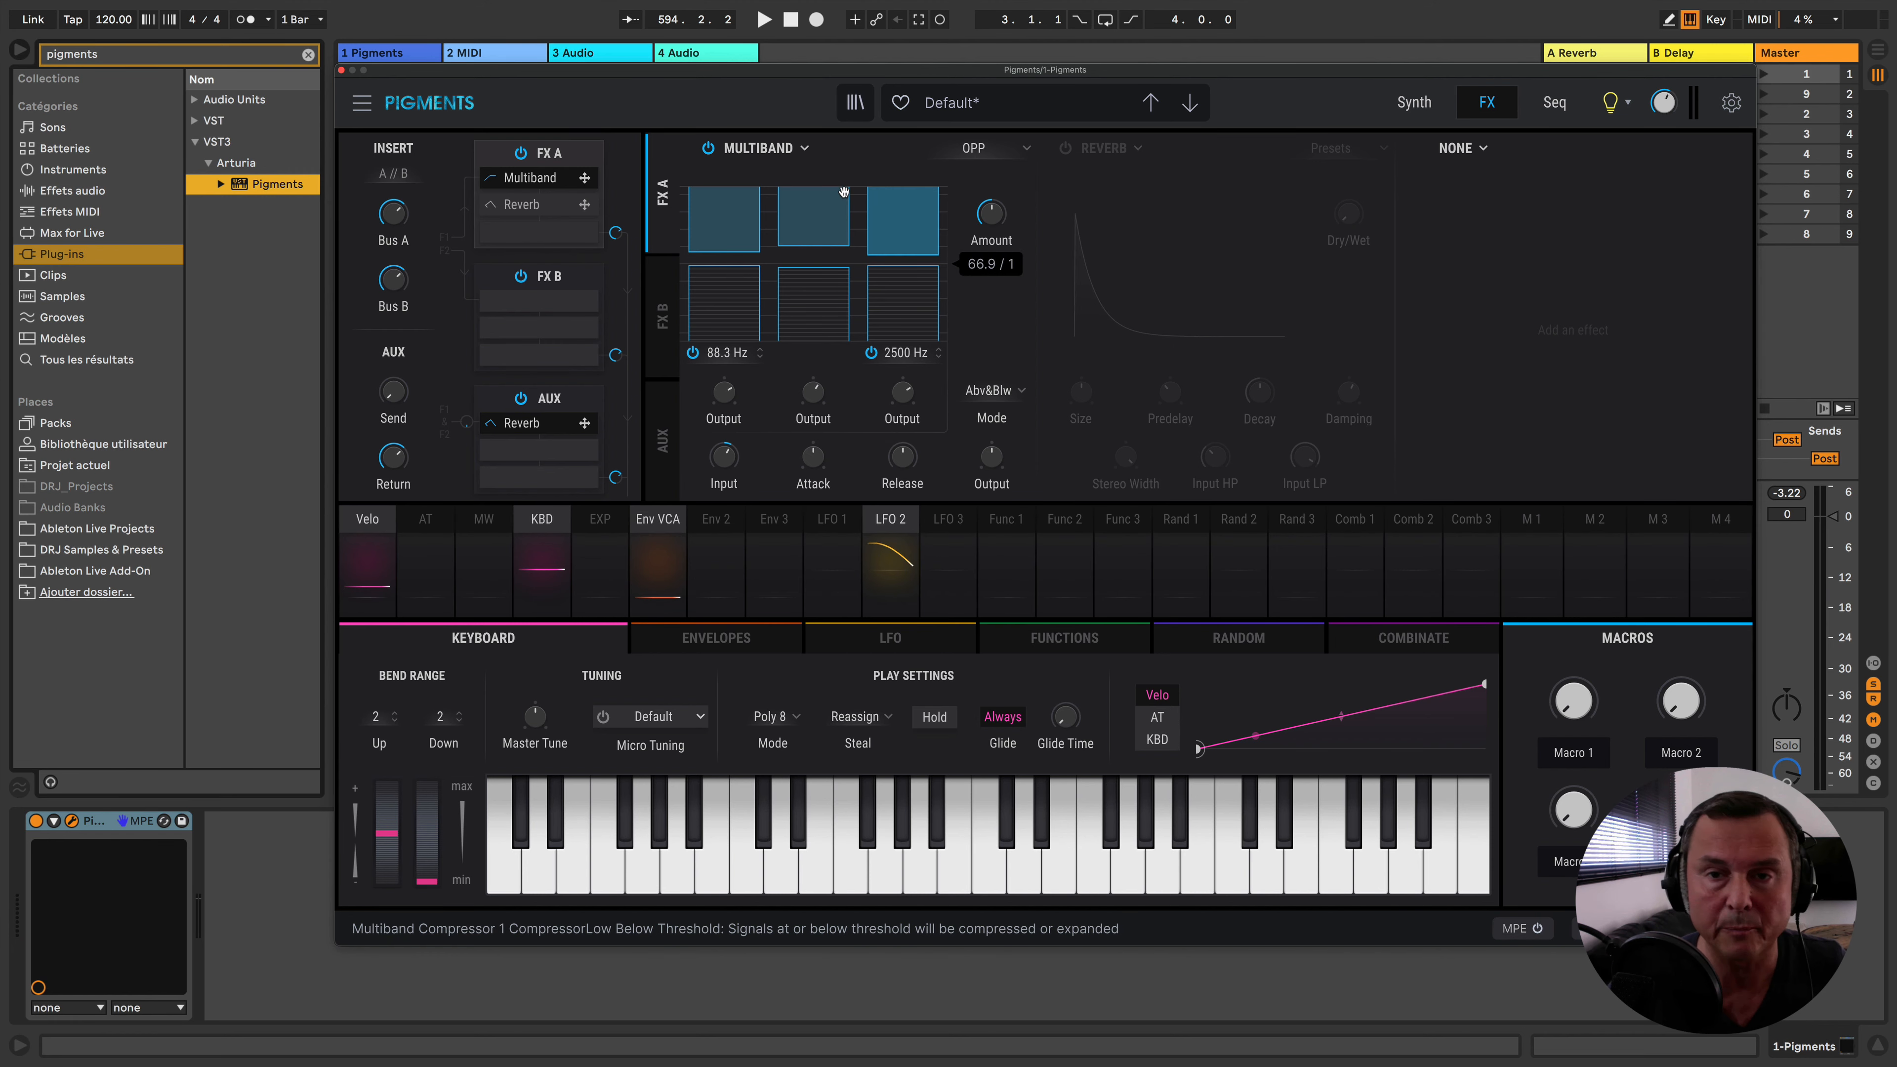
pyautogui.click(1066, 147)
pyautogui.click(1112, 147)
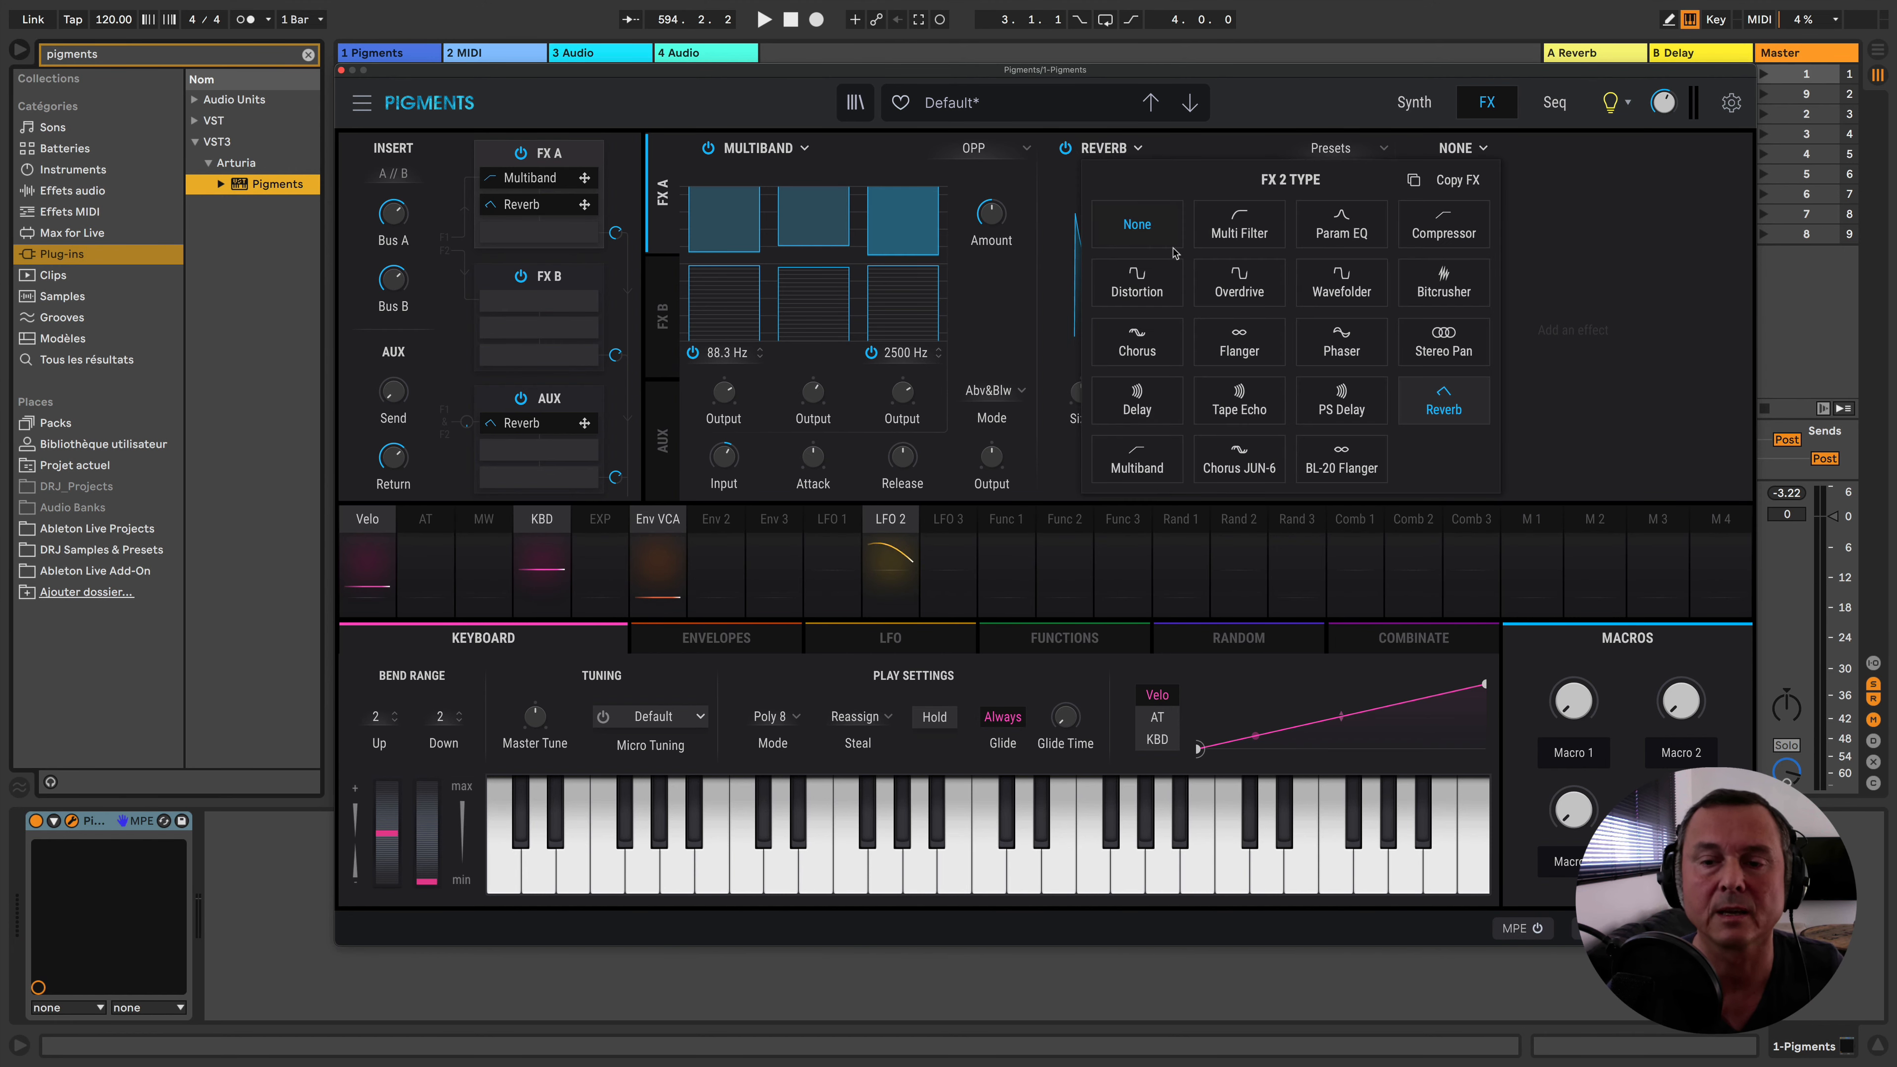
pyautogui.click(1338, 469)
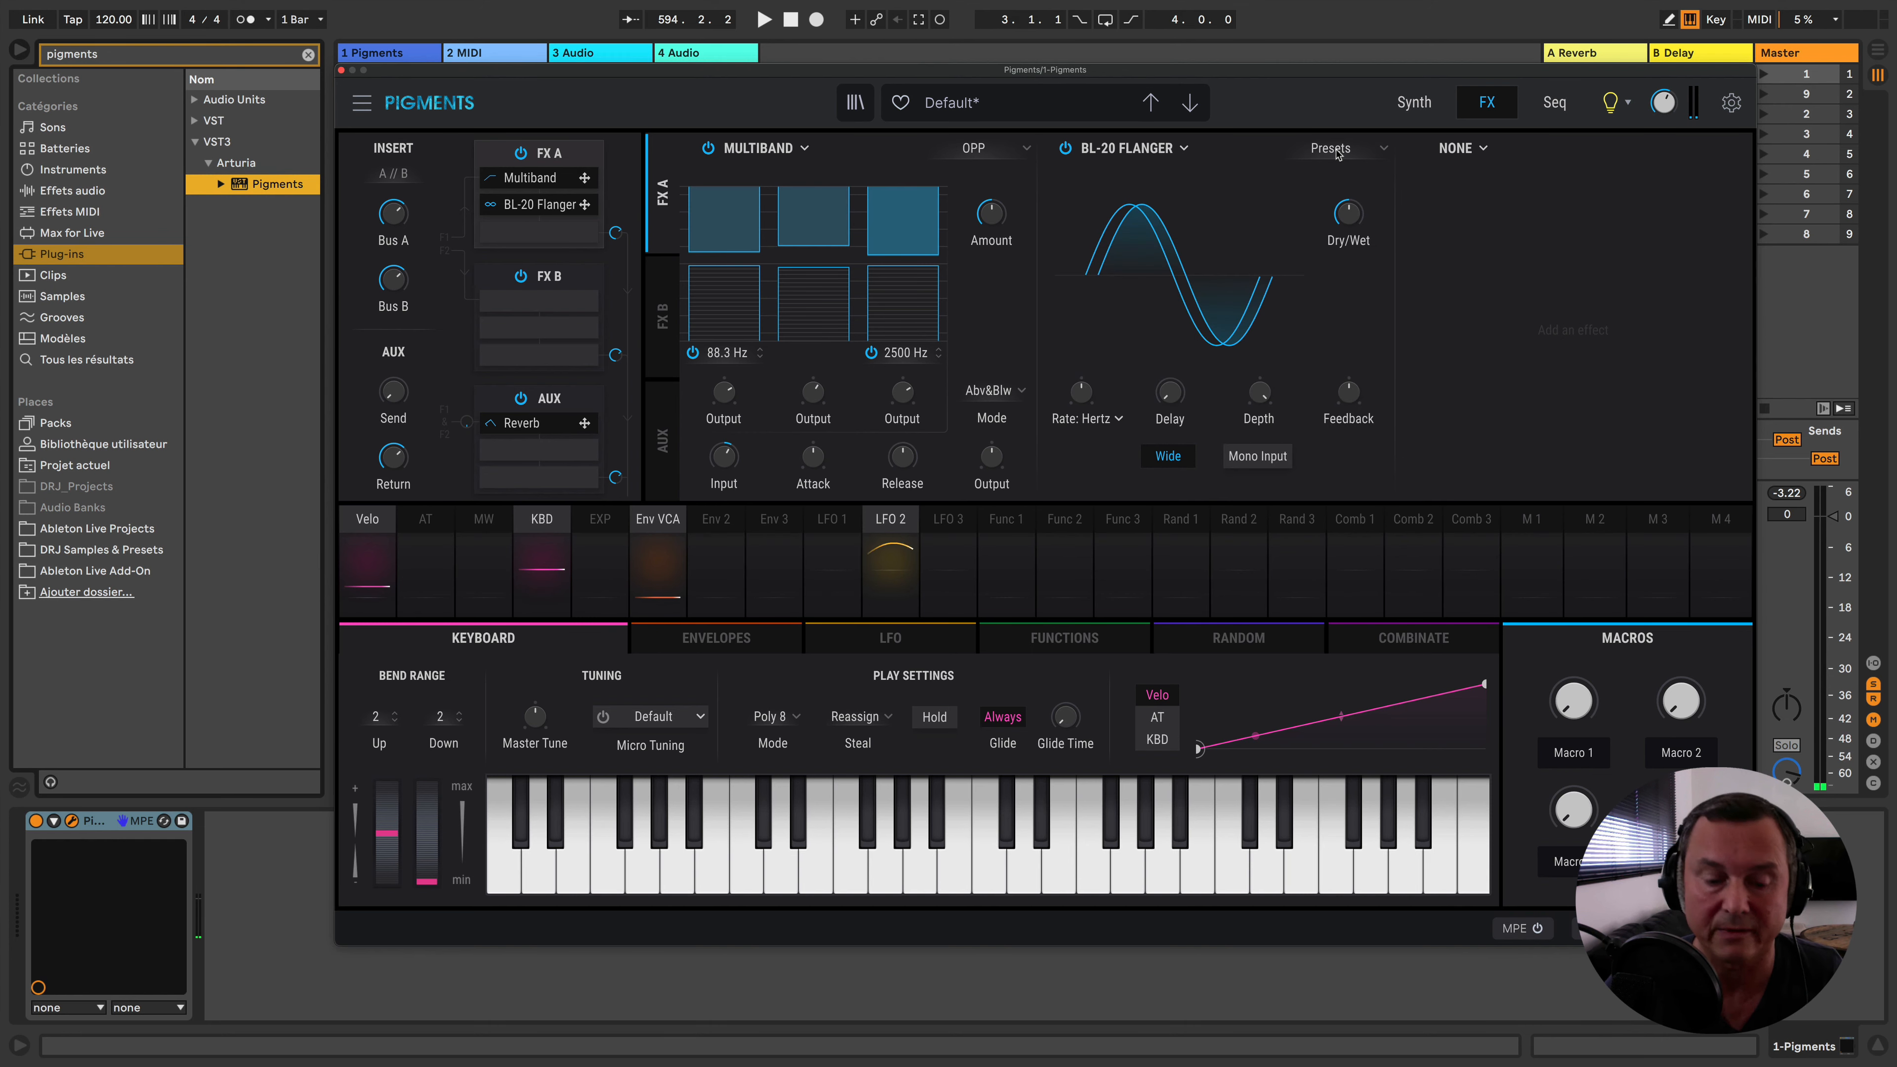
# Try the BL-20 Flanger presets Fast Chorus and Manual, and load Soft Chorus
pyautogui.click(1336, 152)
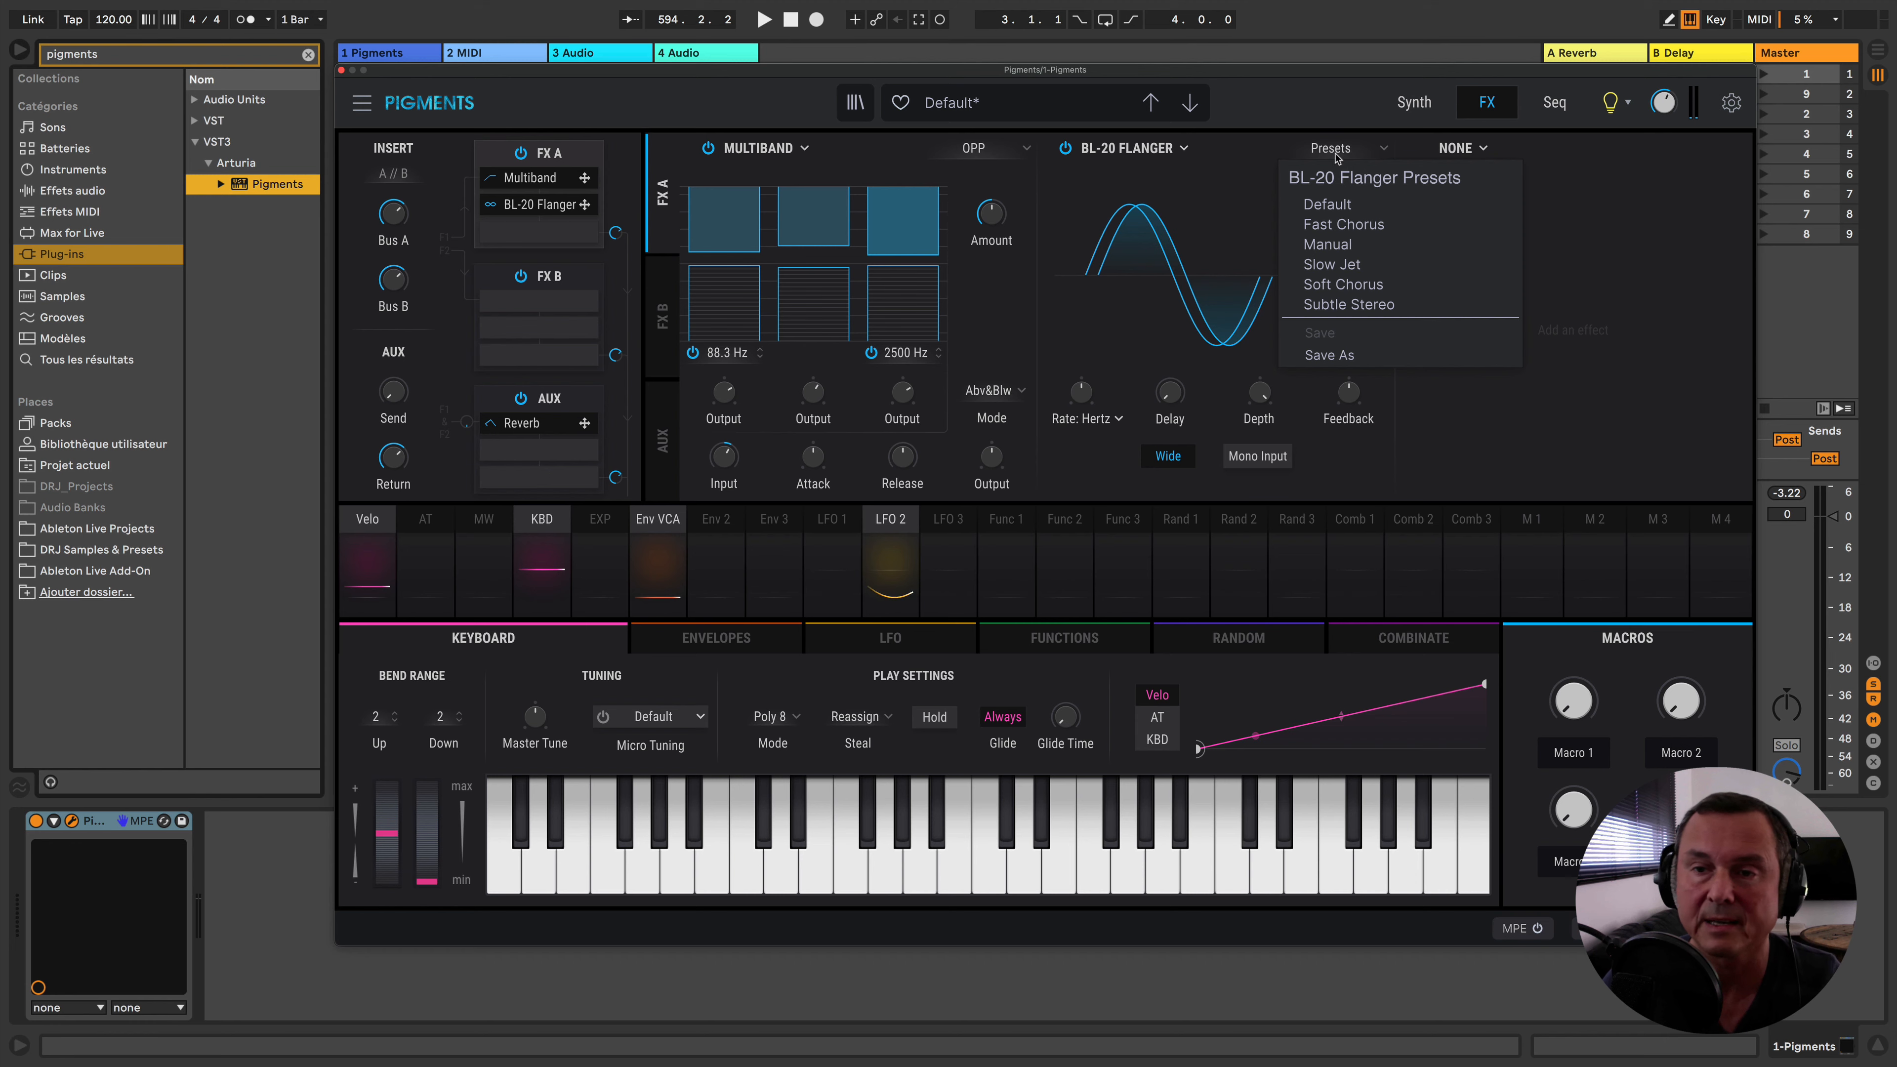
pyautogui.click(1339, 221)
pyautogui.click(1342, 152)
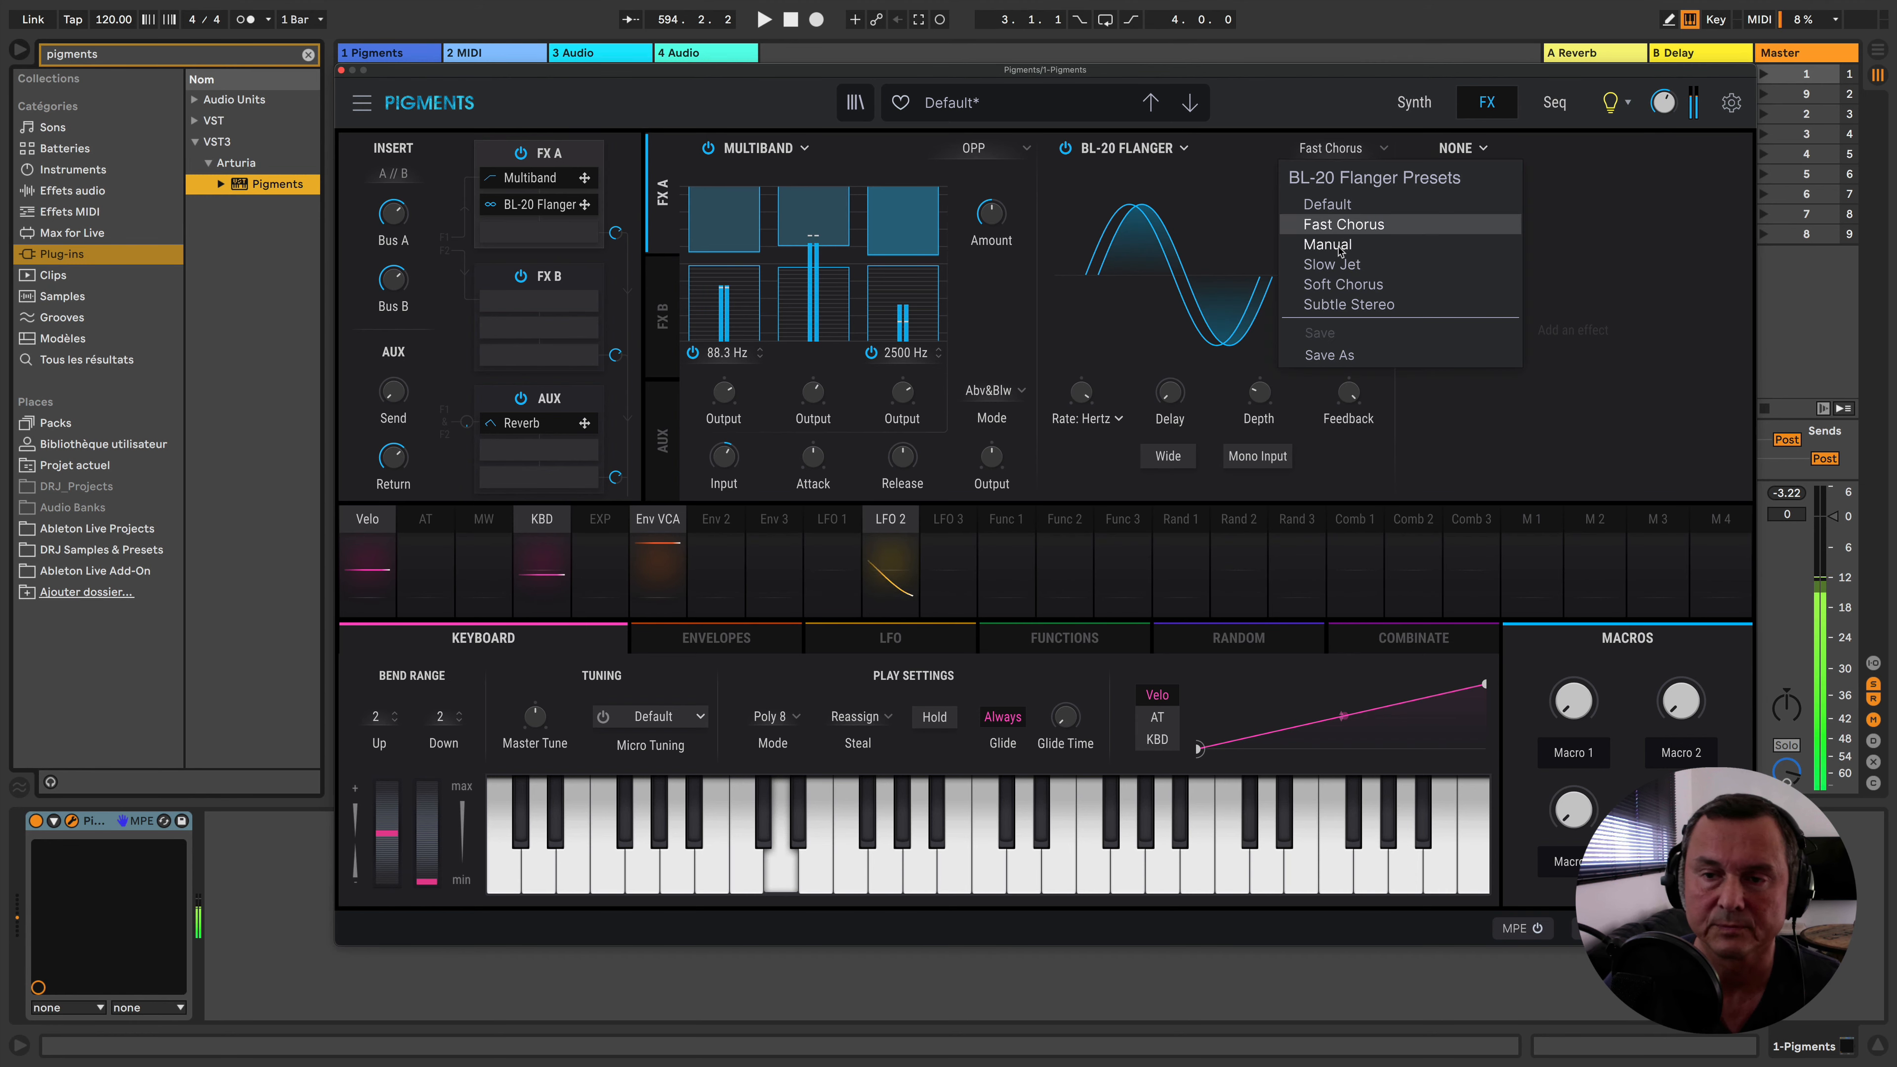
pyautogui.click(1342, 245)
pyautogui.click(1336, 150)
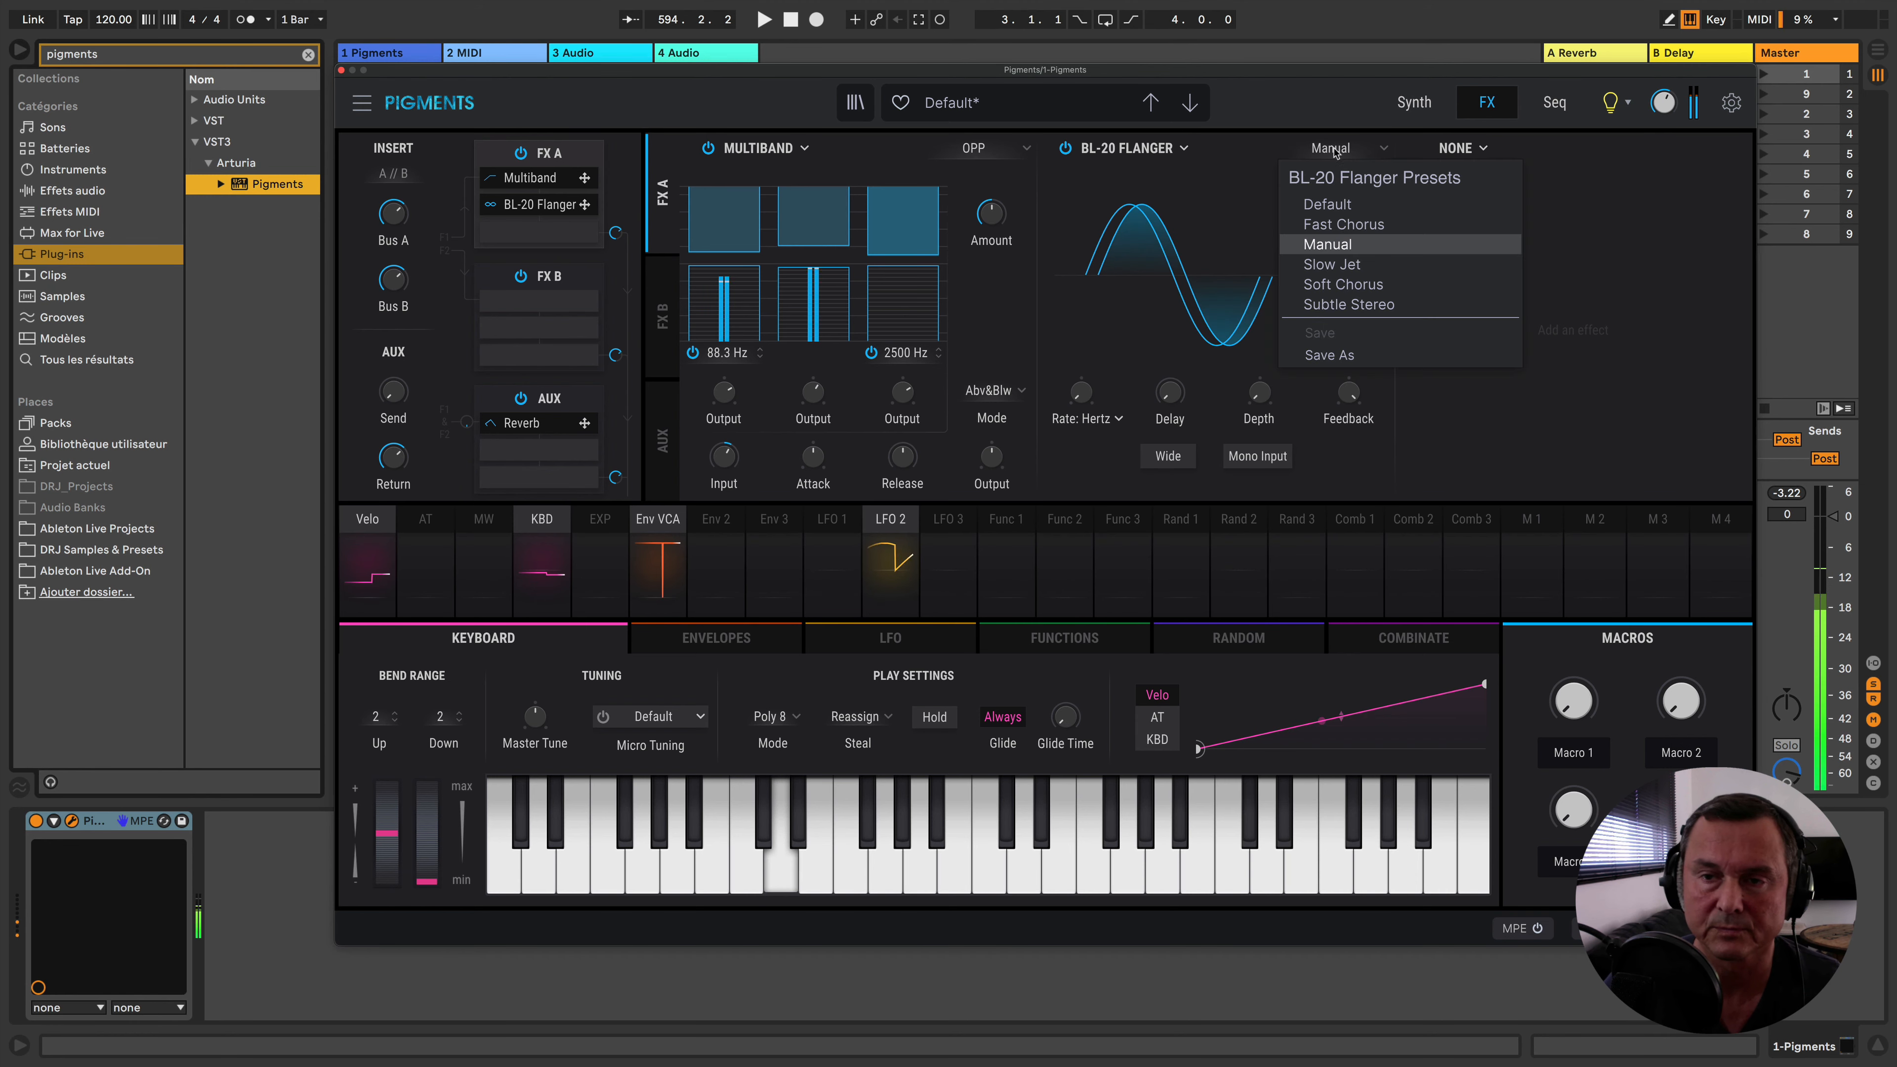
pyautogui.click(1342, 287)
# Adjust the BL-20 Flanger's Dry/Wet balance, and set its modulation rate to 2.62 Hz
pyautogui.moveTo(1361, 235)
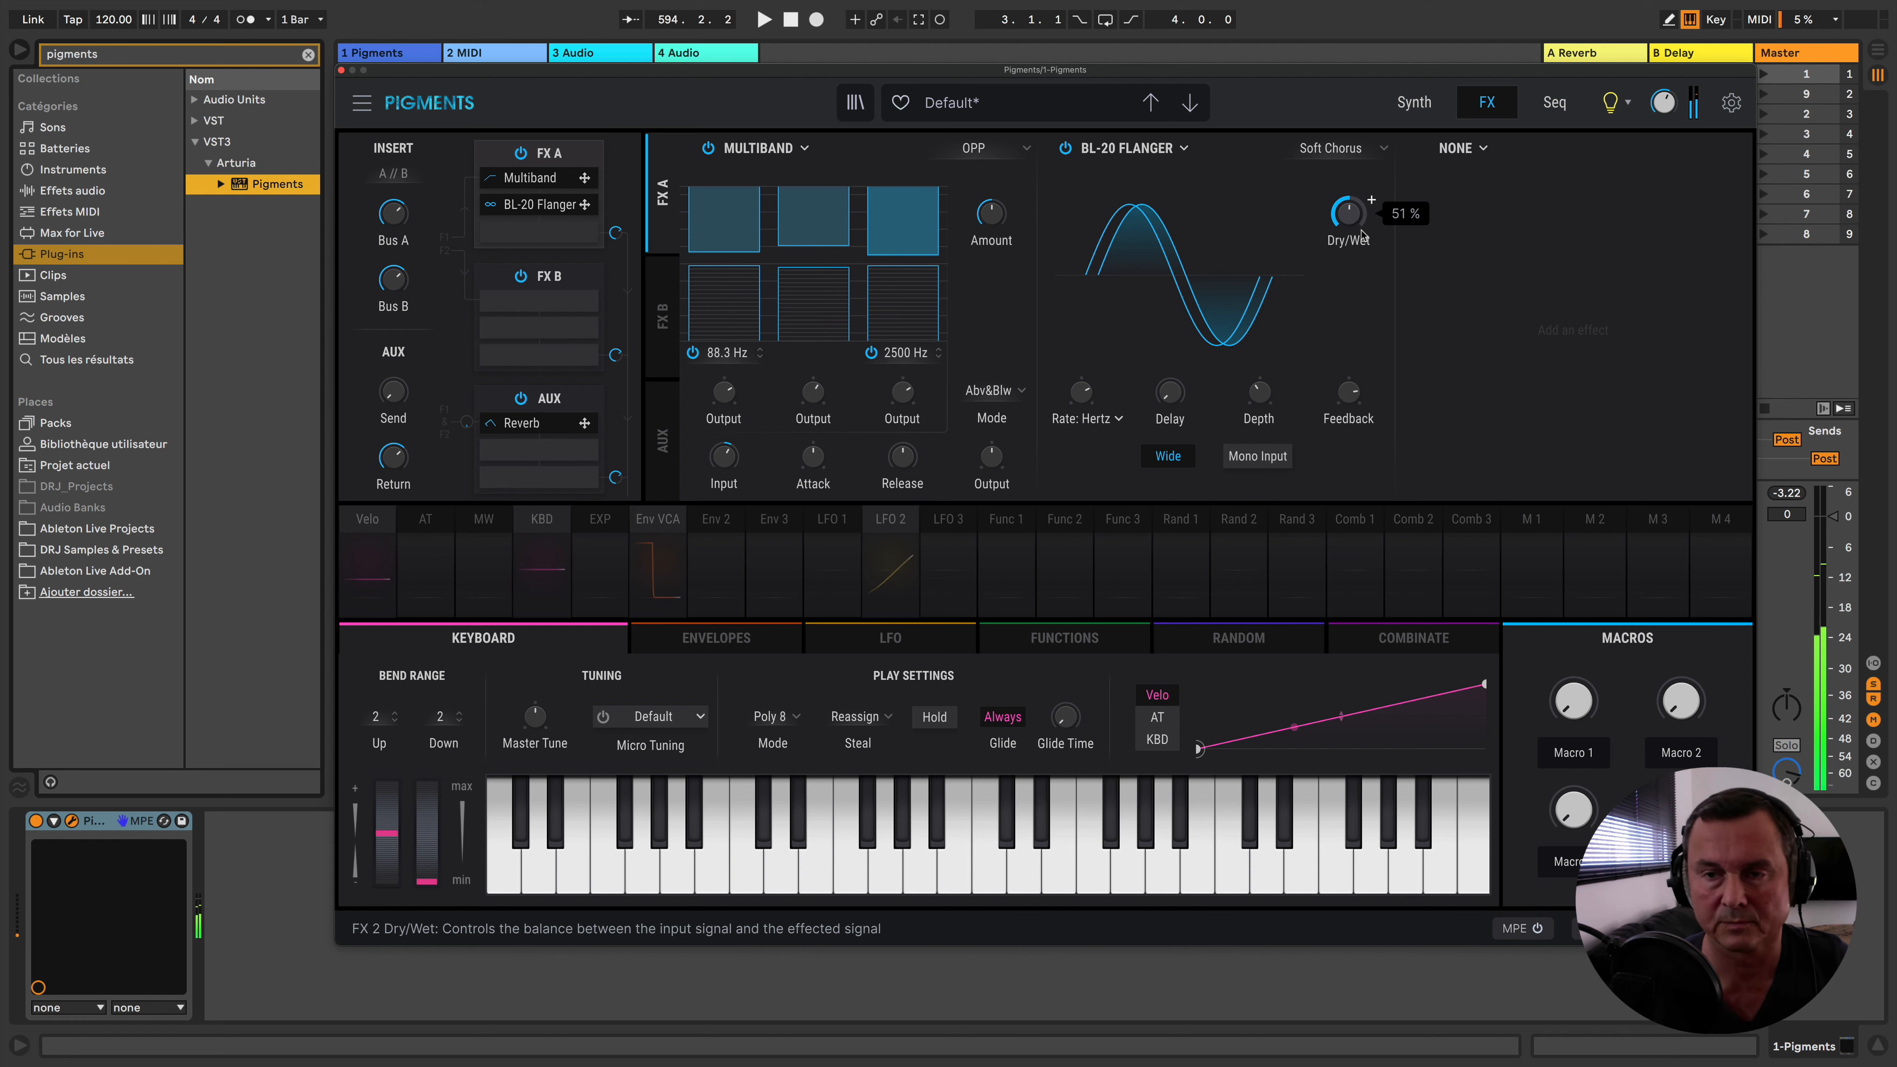
pyautogui.moveTo(1353, 219)
pyautogui.mouseDown()
pyautogui.moveTo(1353, 258)
pyautogui.moveTo(1353, 212)
pyautogui.mouseUp()
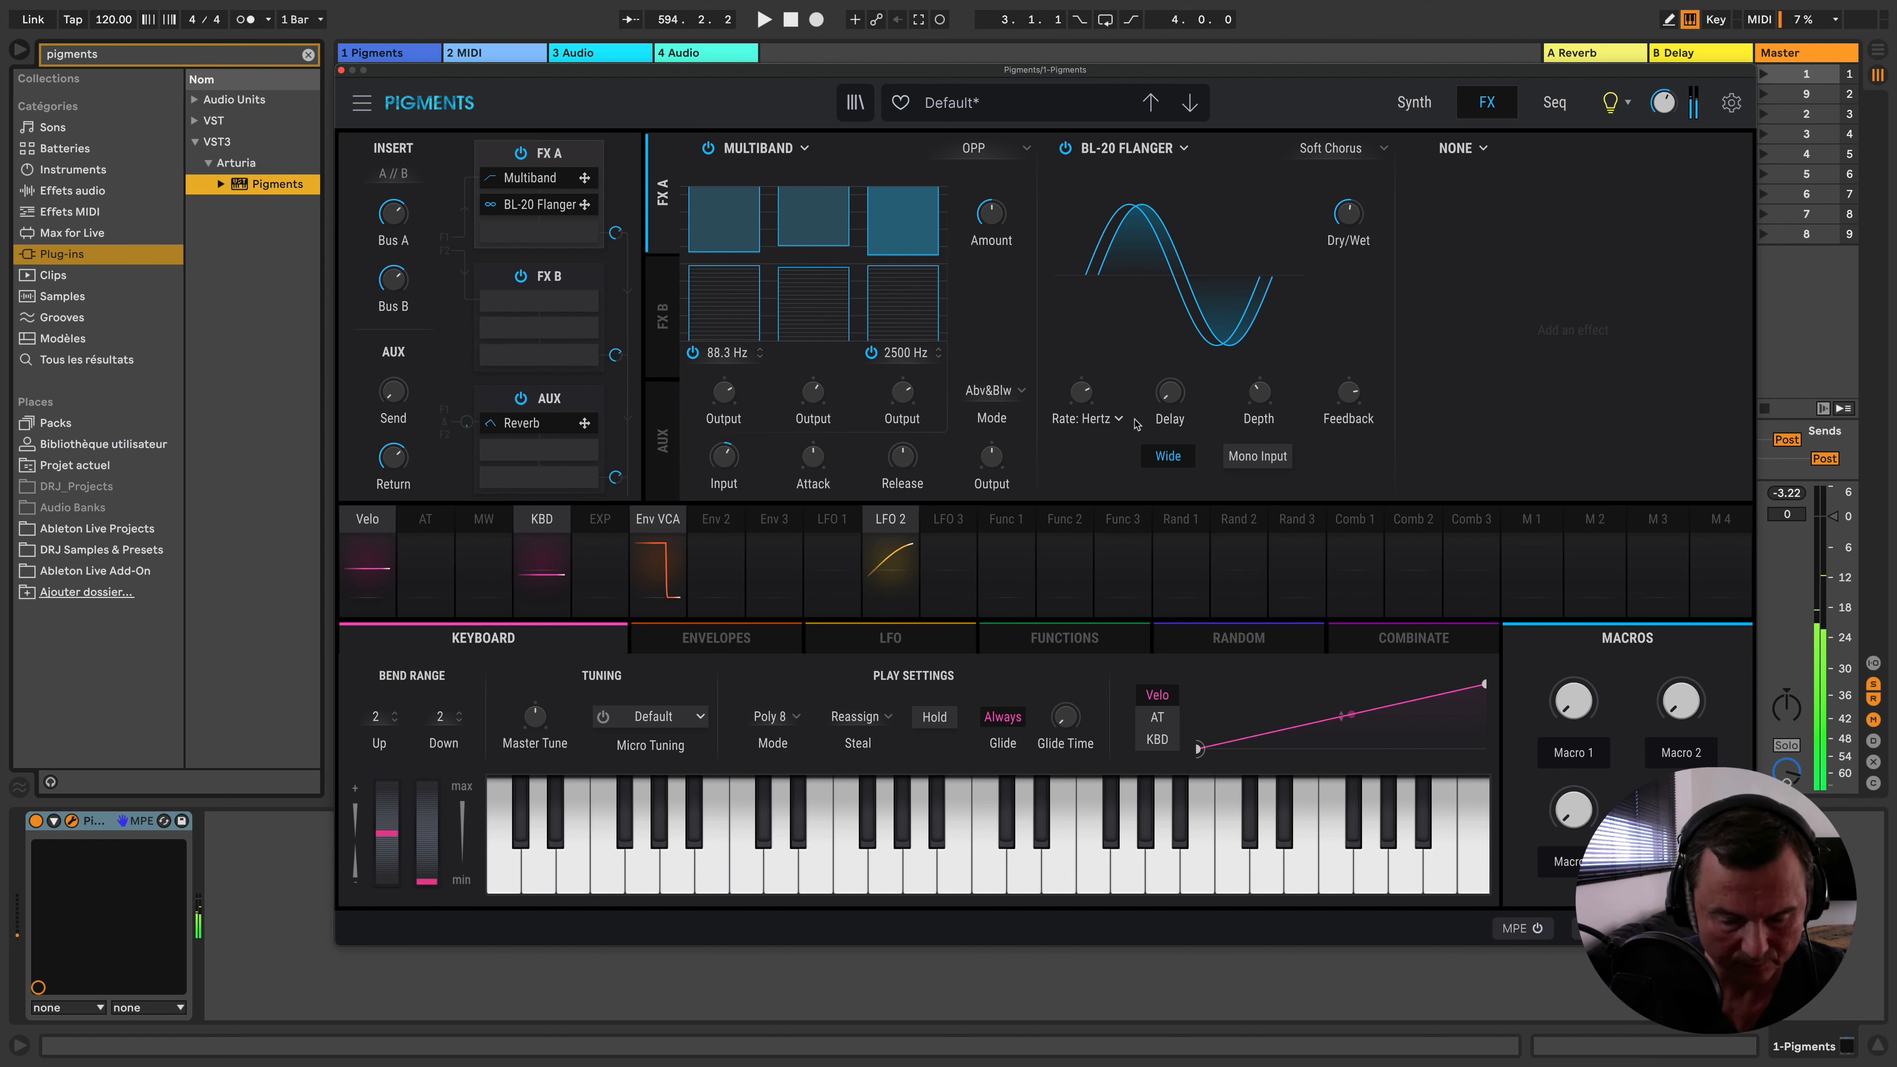
pyautogui.click(1105, 420)
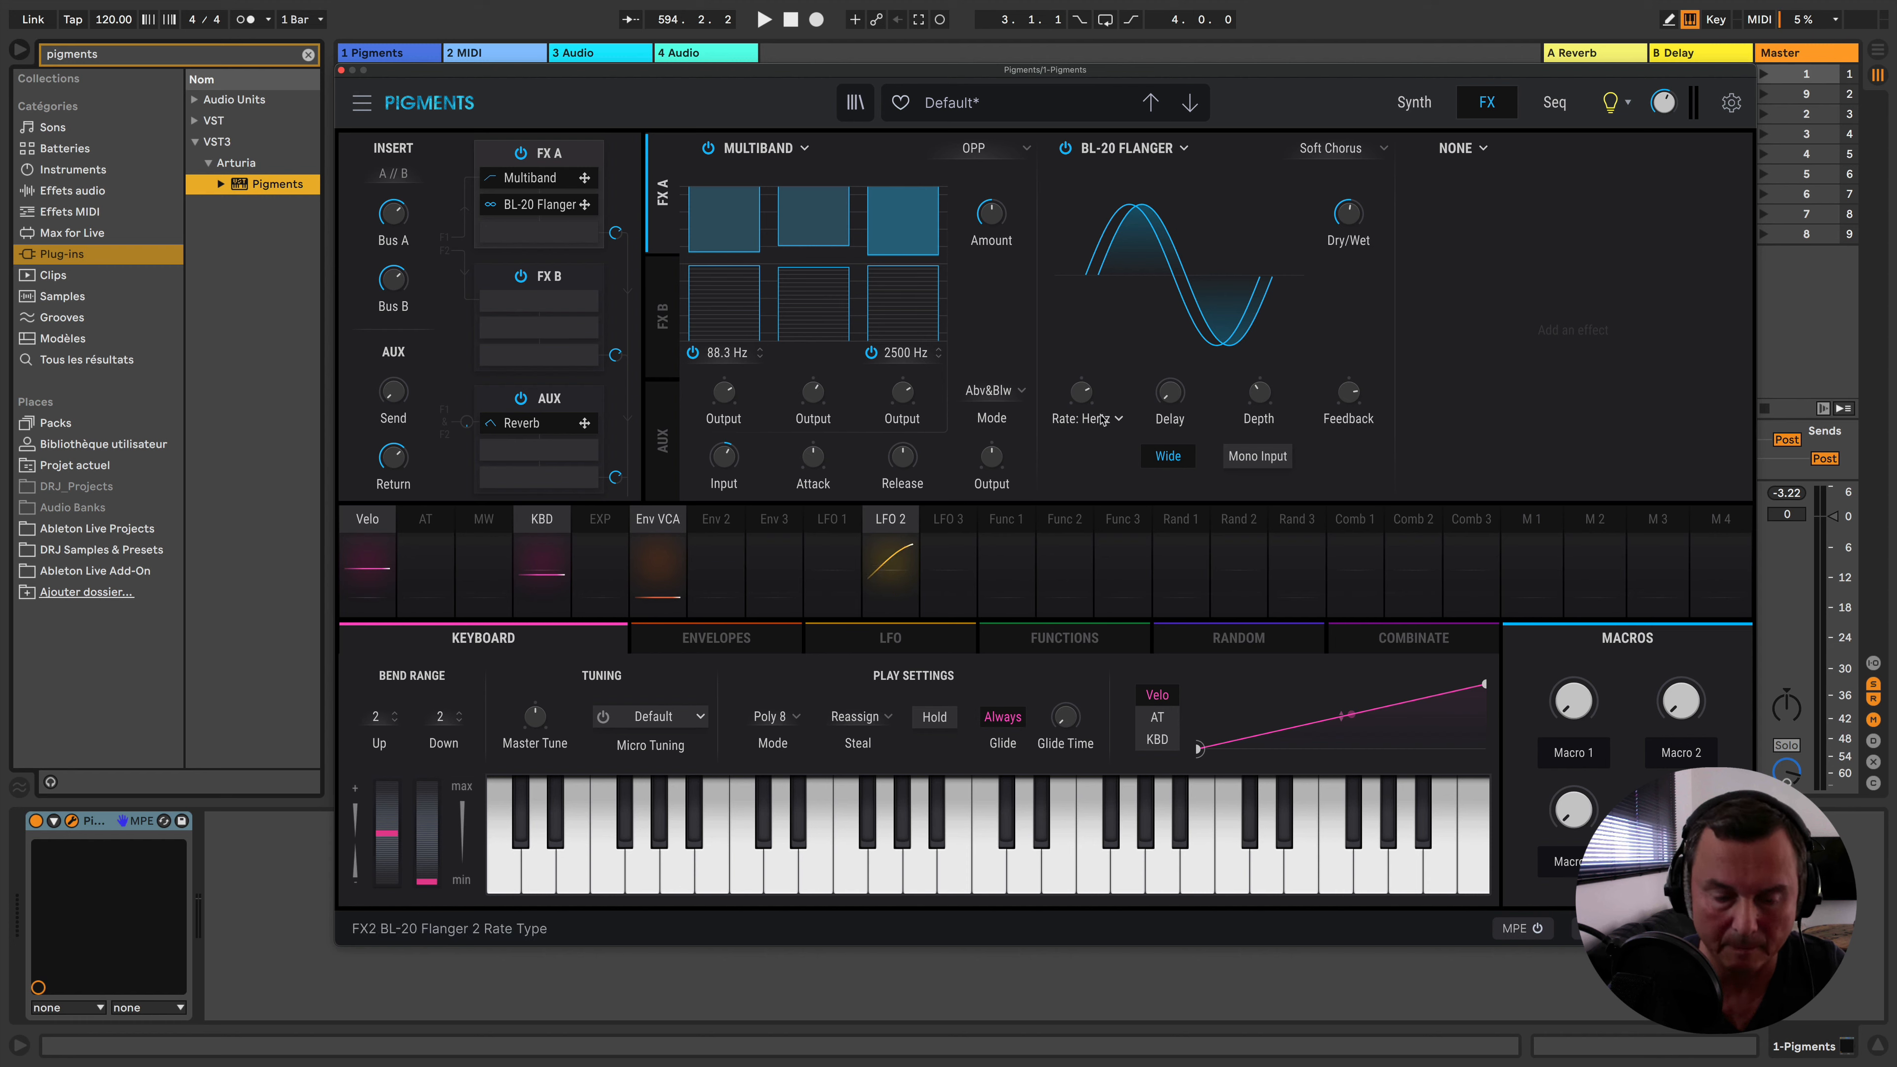
pyautogui.moveTo(1083, 399); pyautogui.dragTo(1081, 397)
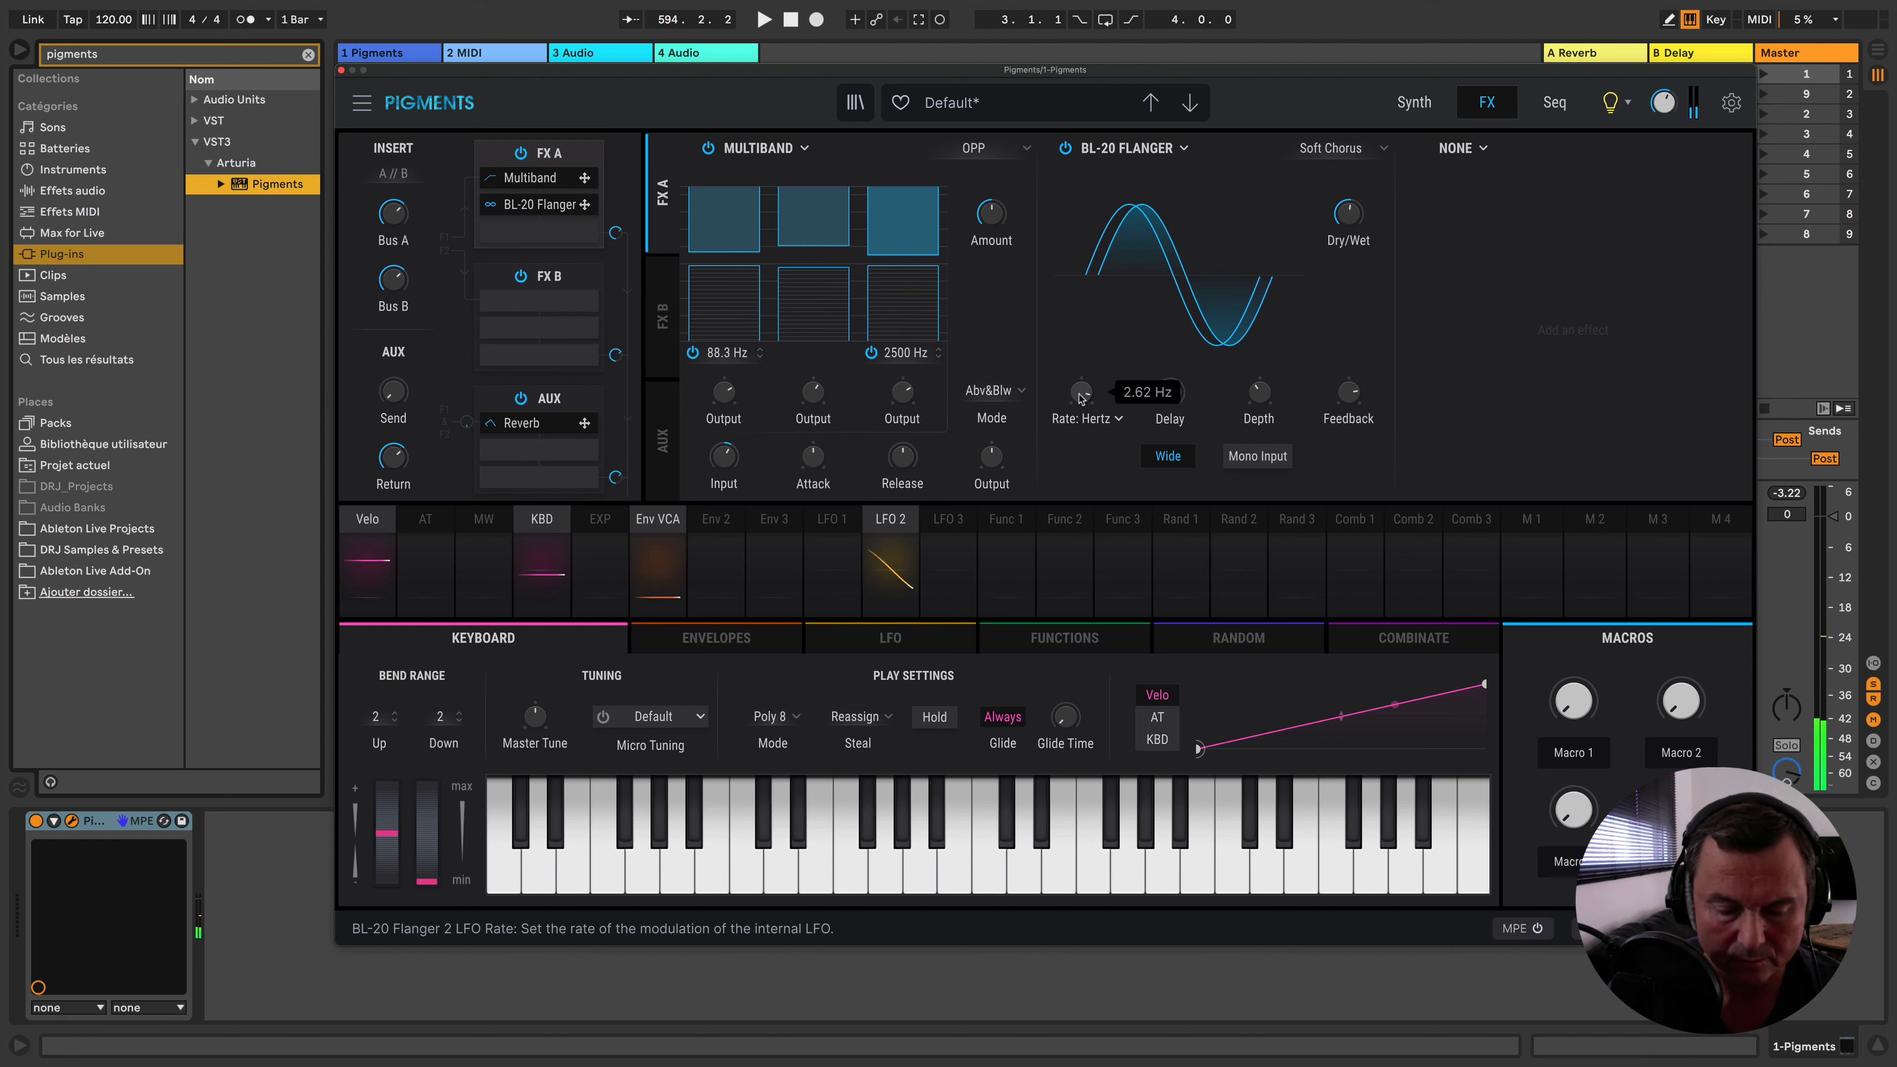
# Raise the BL-20 Flanger's Delay above 0.00, and fine-tune its modulation Depth
pyautogui.moveTo(1260, 406)
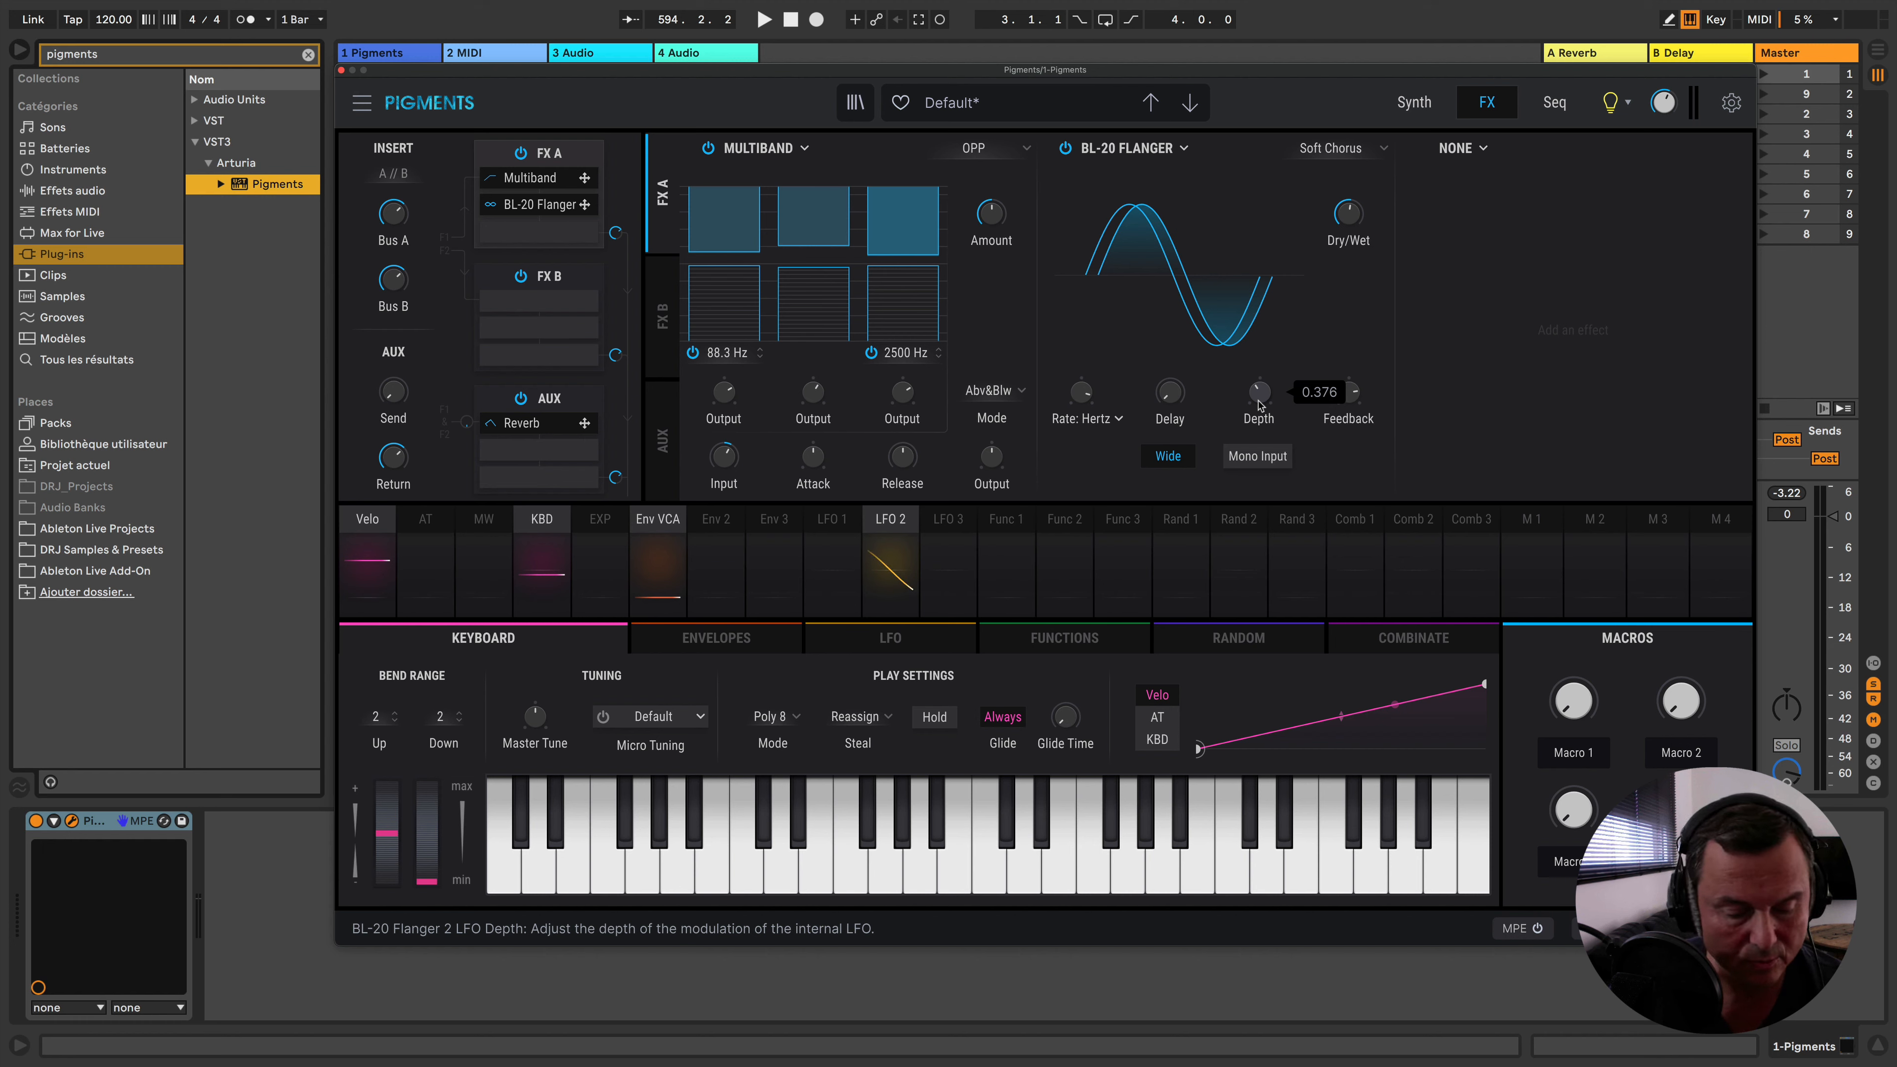
pyautogui.moveTo(1173, 403)
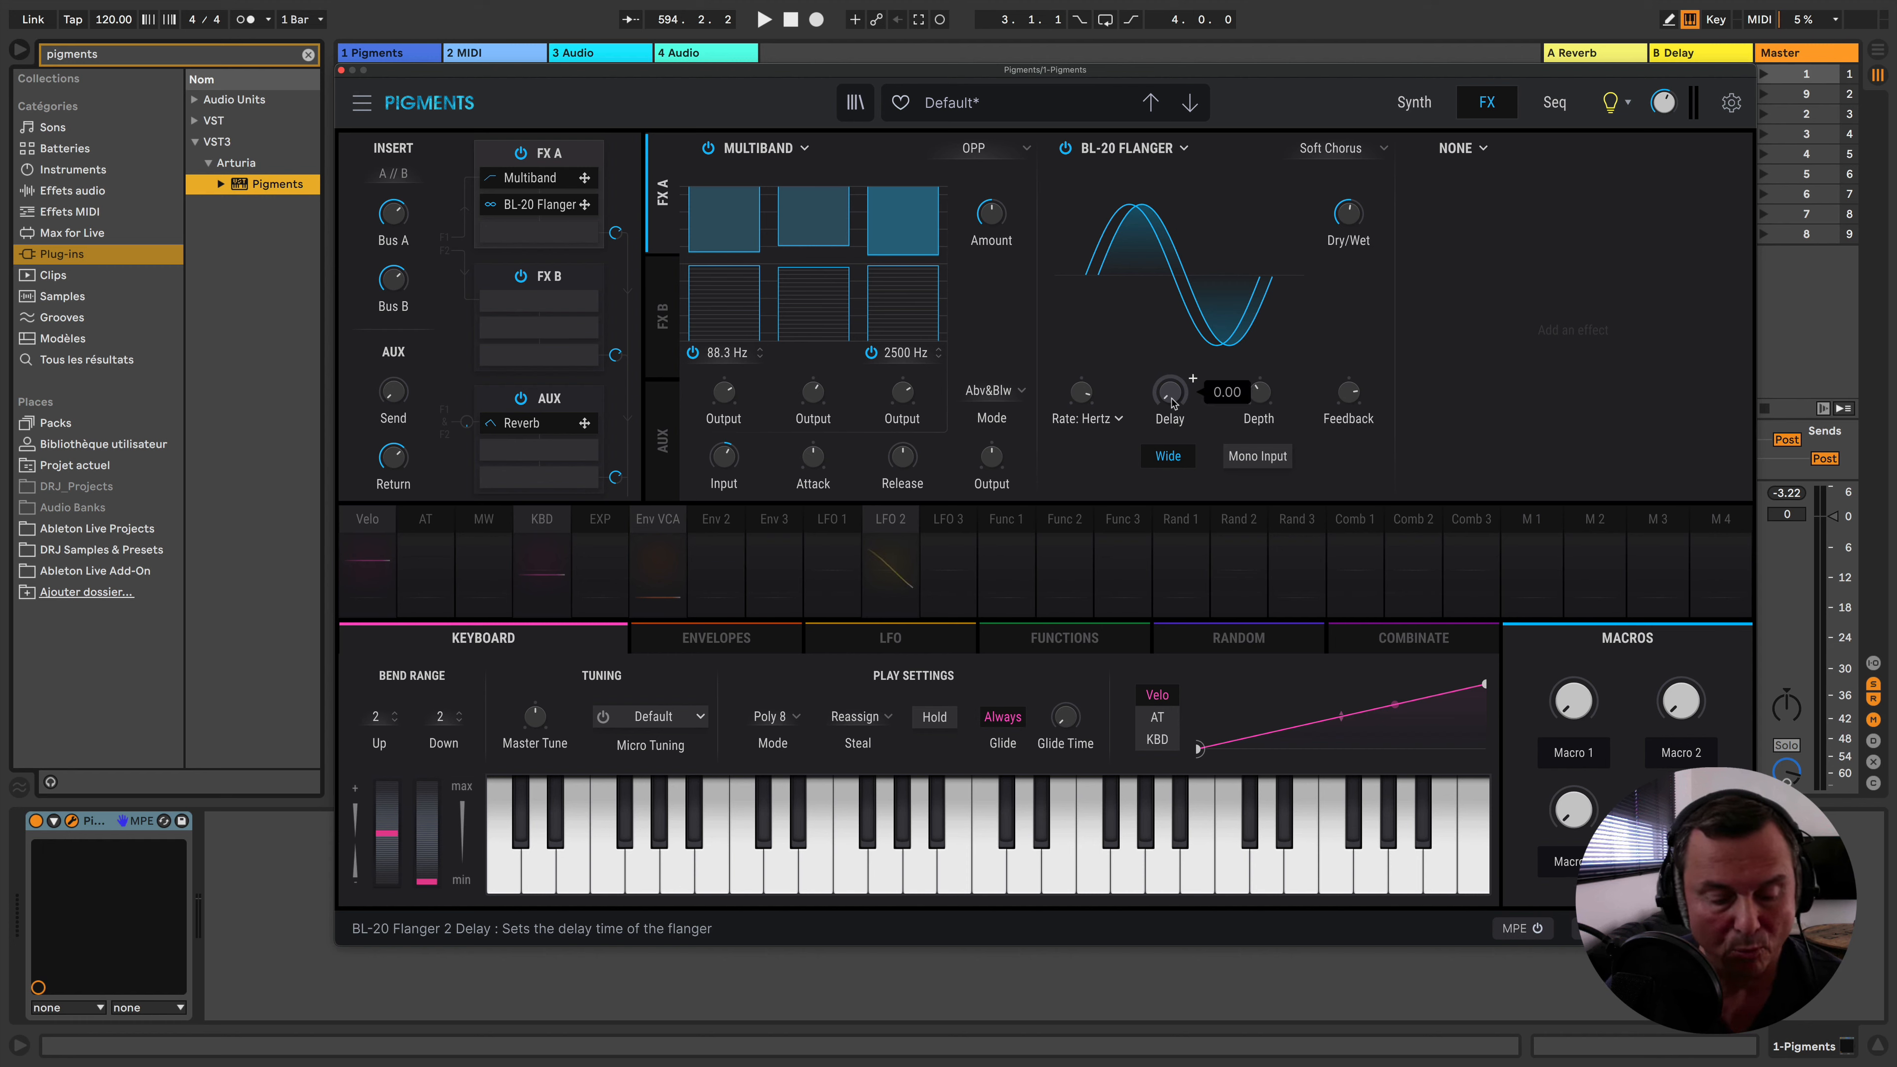
pyautogui.moveTo(1172, 398); pyautogui.dragTo(1171, 355)
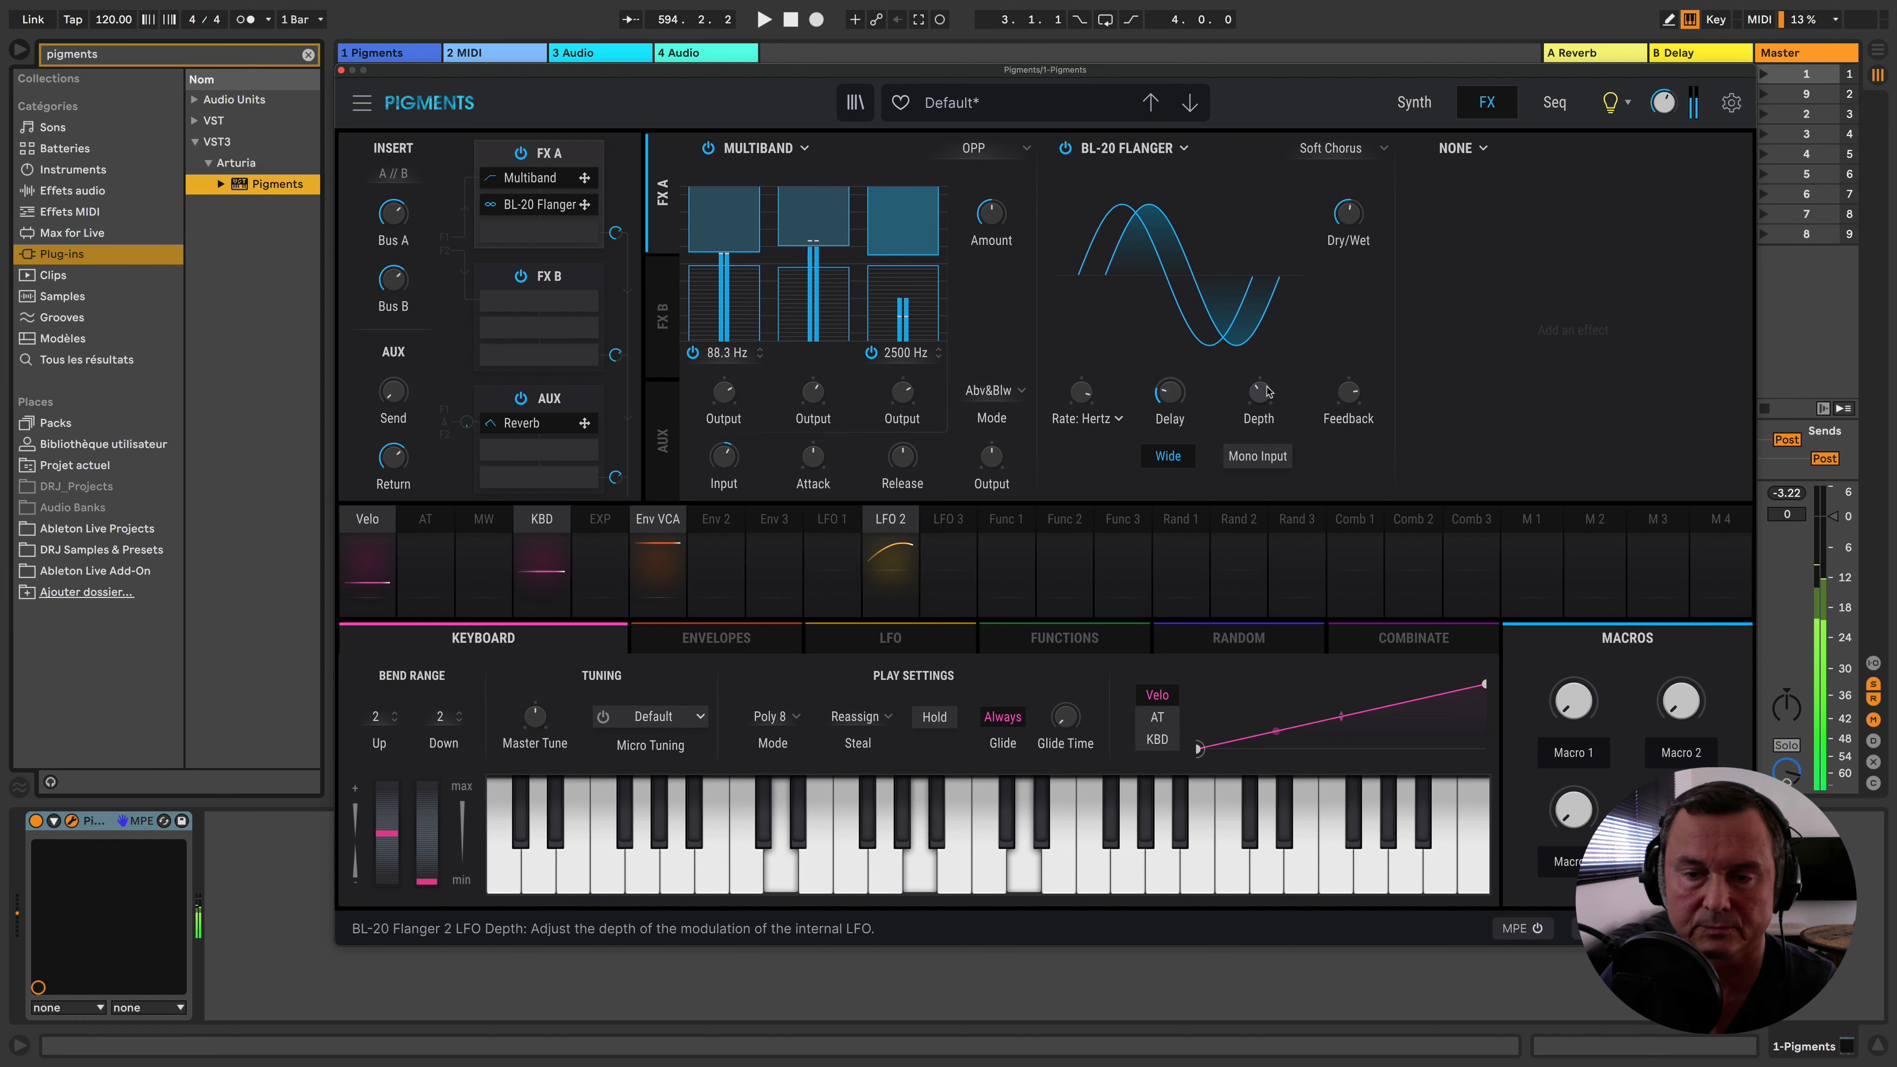
pyautogui.moveTo(1260, 396)
pyautogui.mouseDown()
pyautogui.moveTo(1260, 291)
pyautogui.moveTo(1274, 387)
pyautogui.mouseUp()
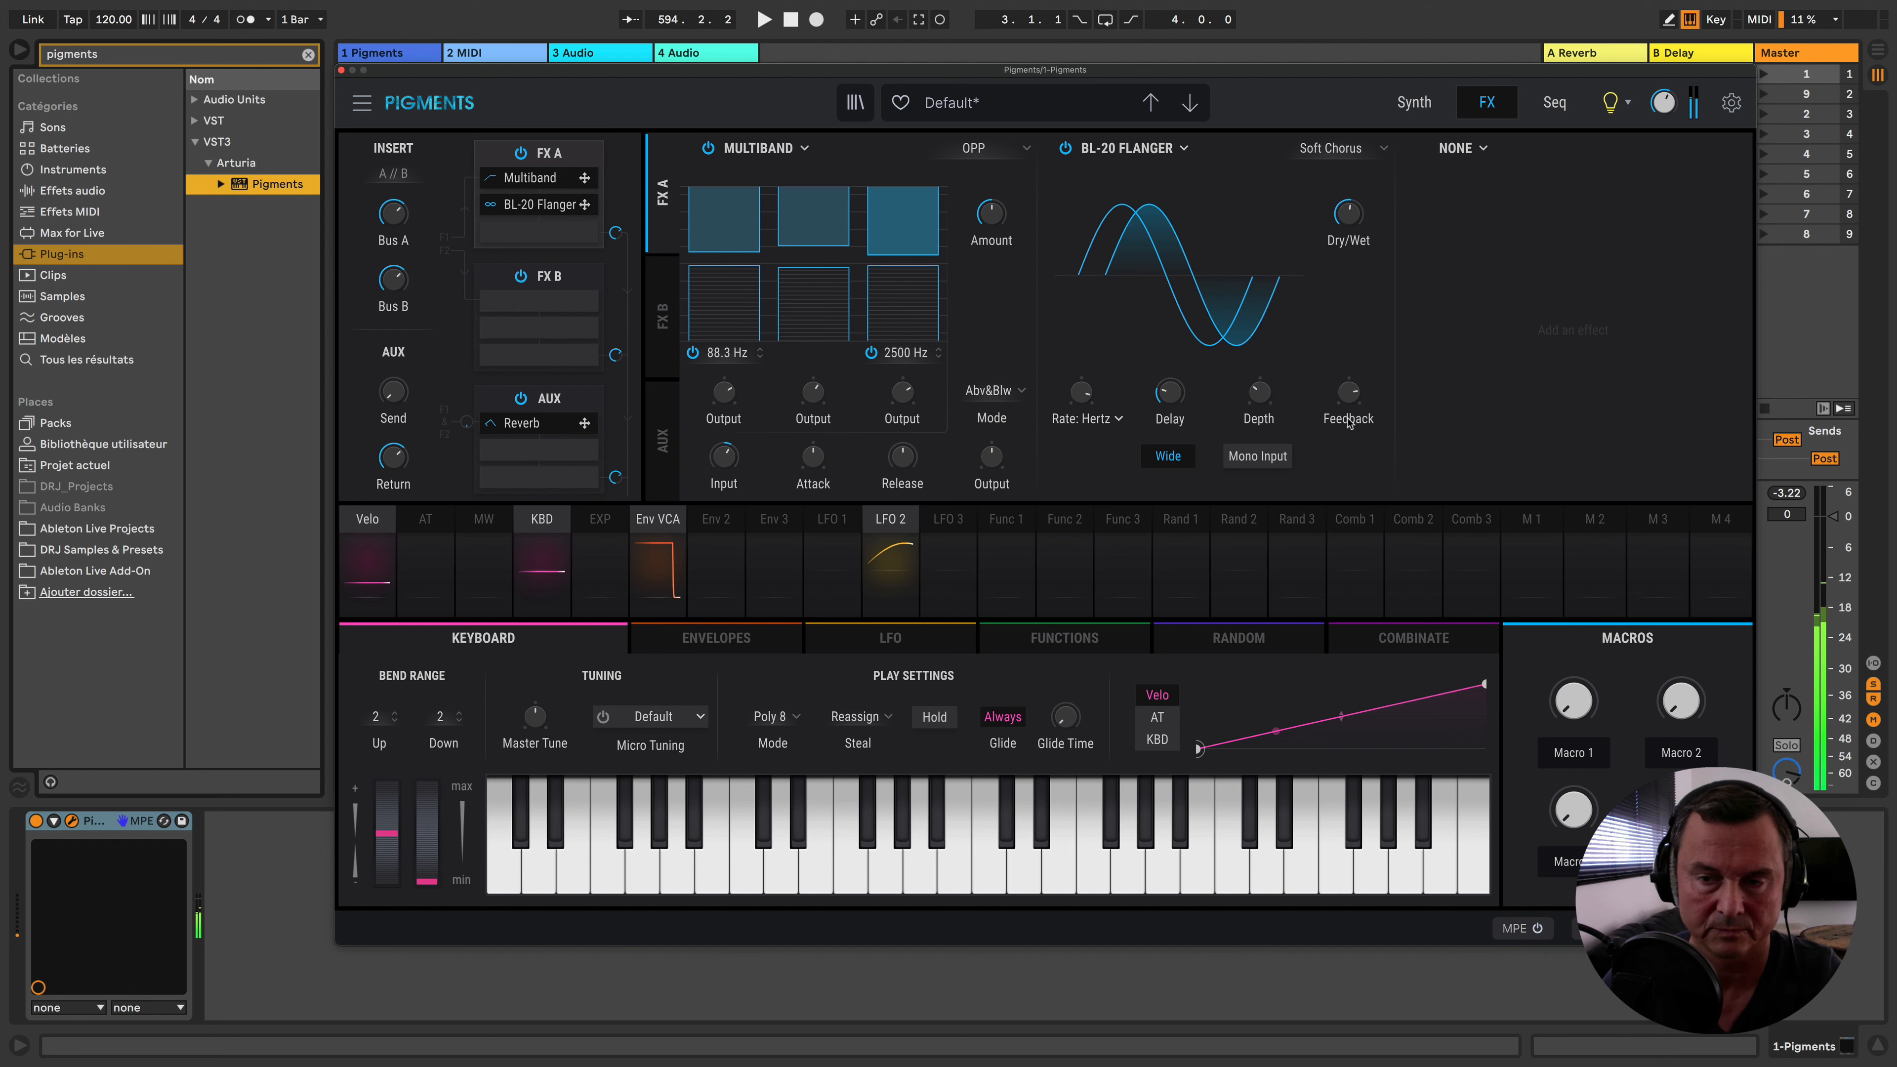
pyautogui.moveTo(1347, 405)
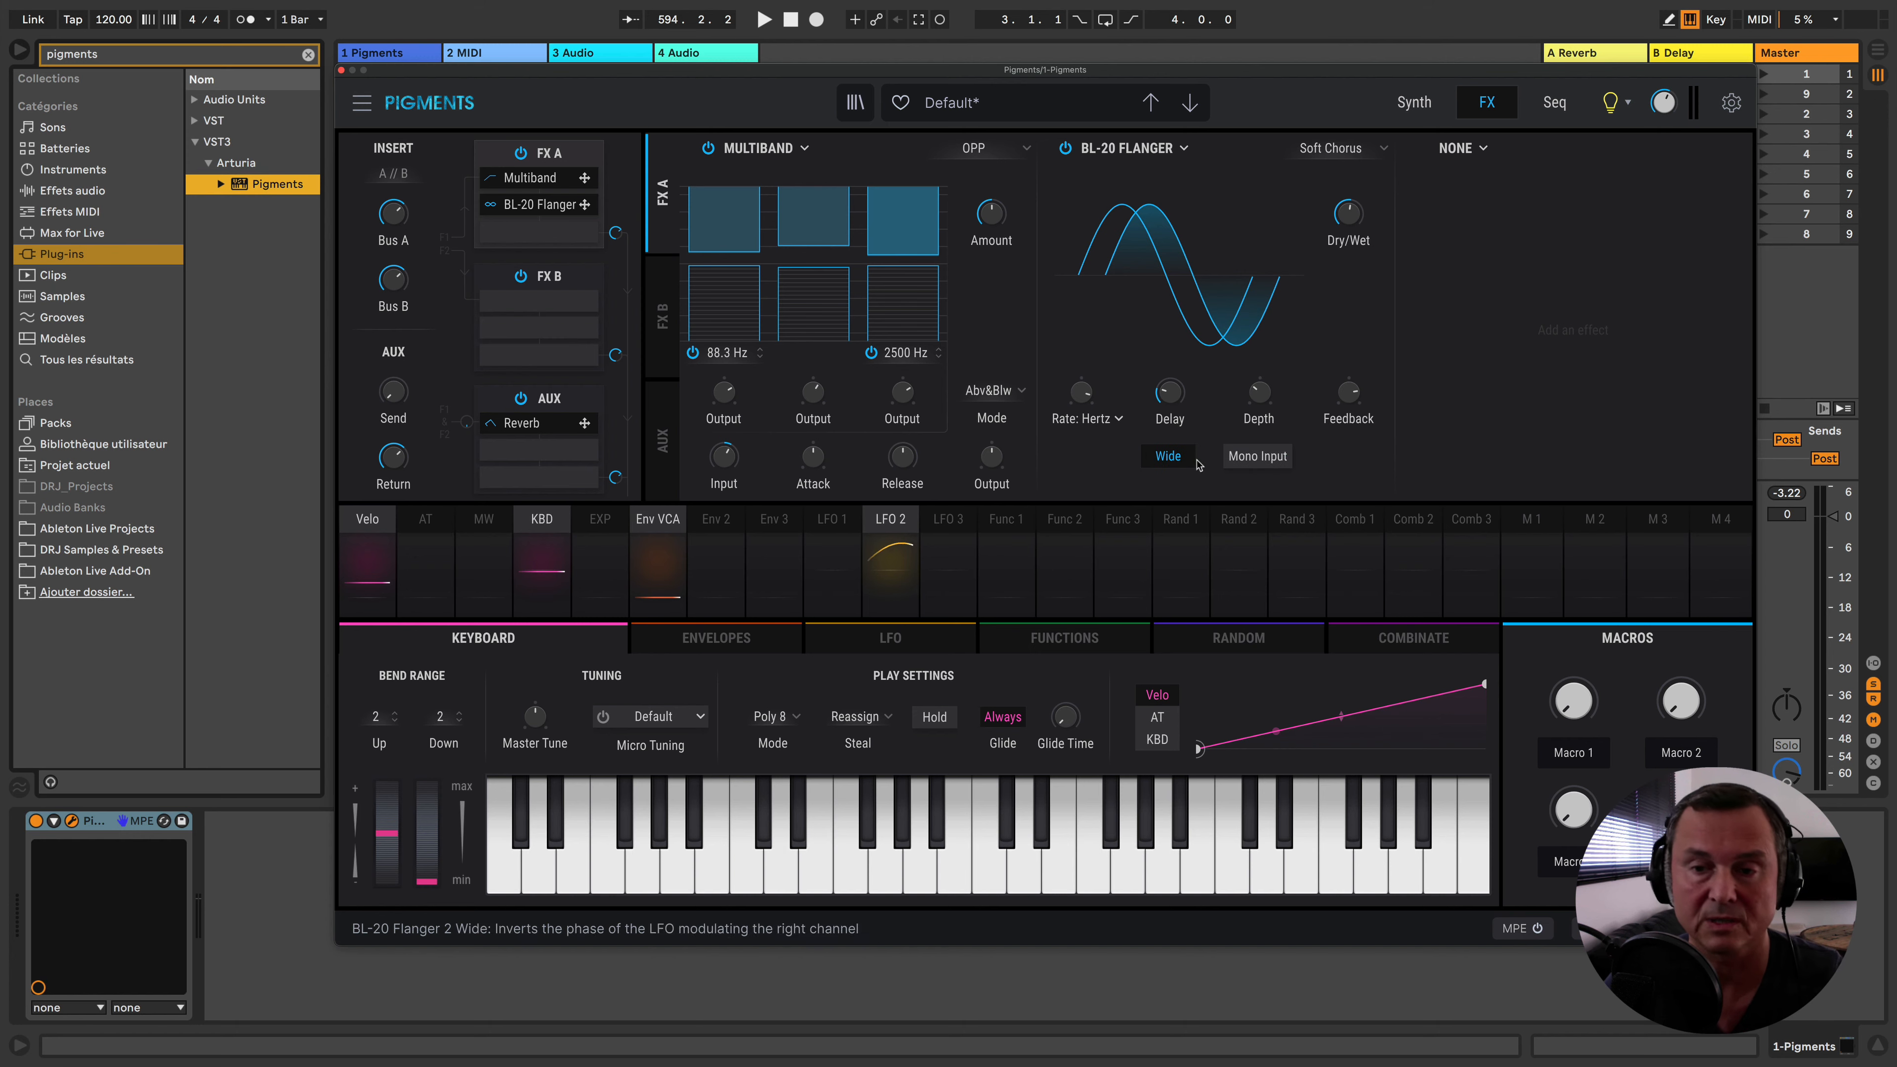
# Try the BL-20 Flanger with Mono Input on and Wide off, and restore both settings
pyautogui.click(1252, 458)
pyautogui.click(1181, 457)
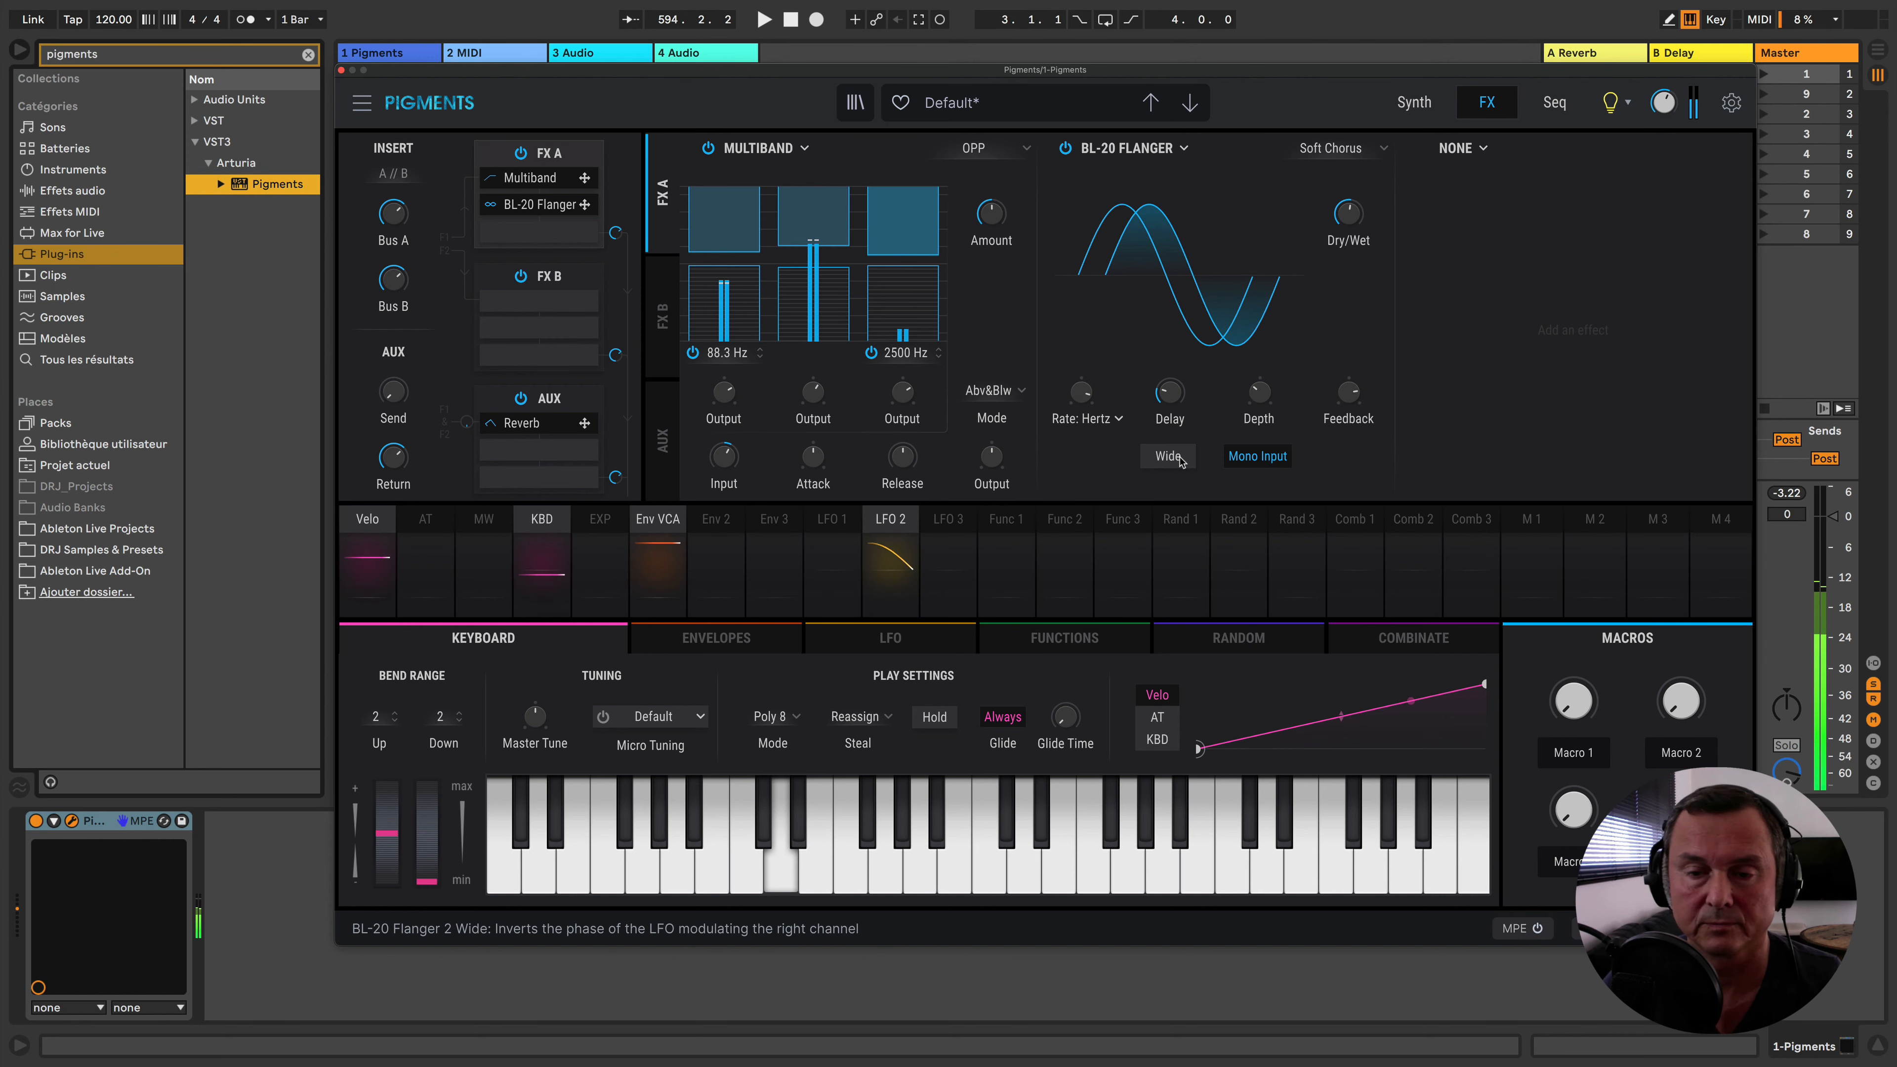
pyautogui.click(1177, 457)
pyautogui.click(1259, 459)
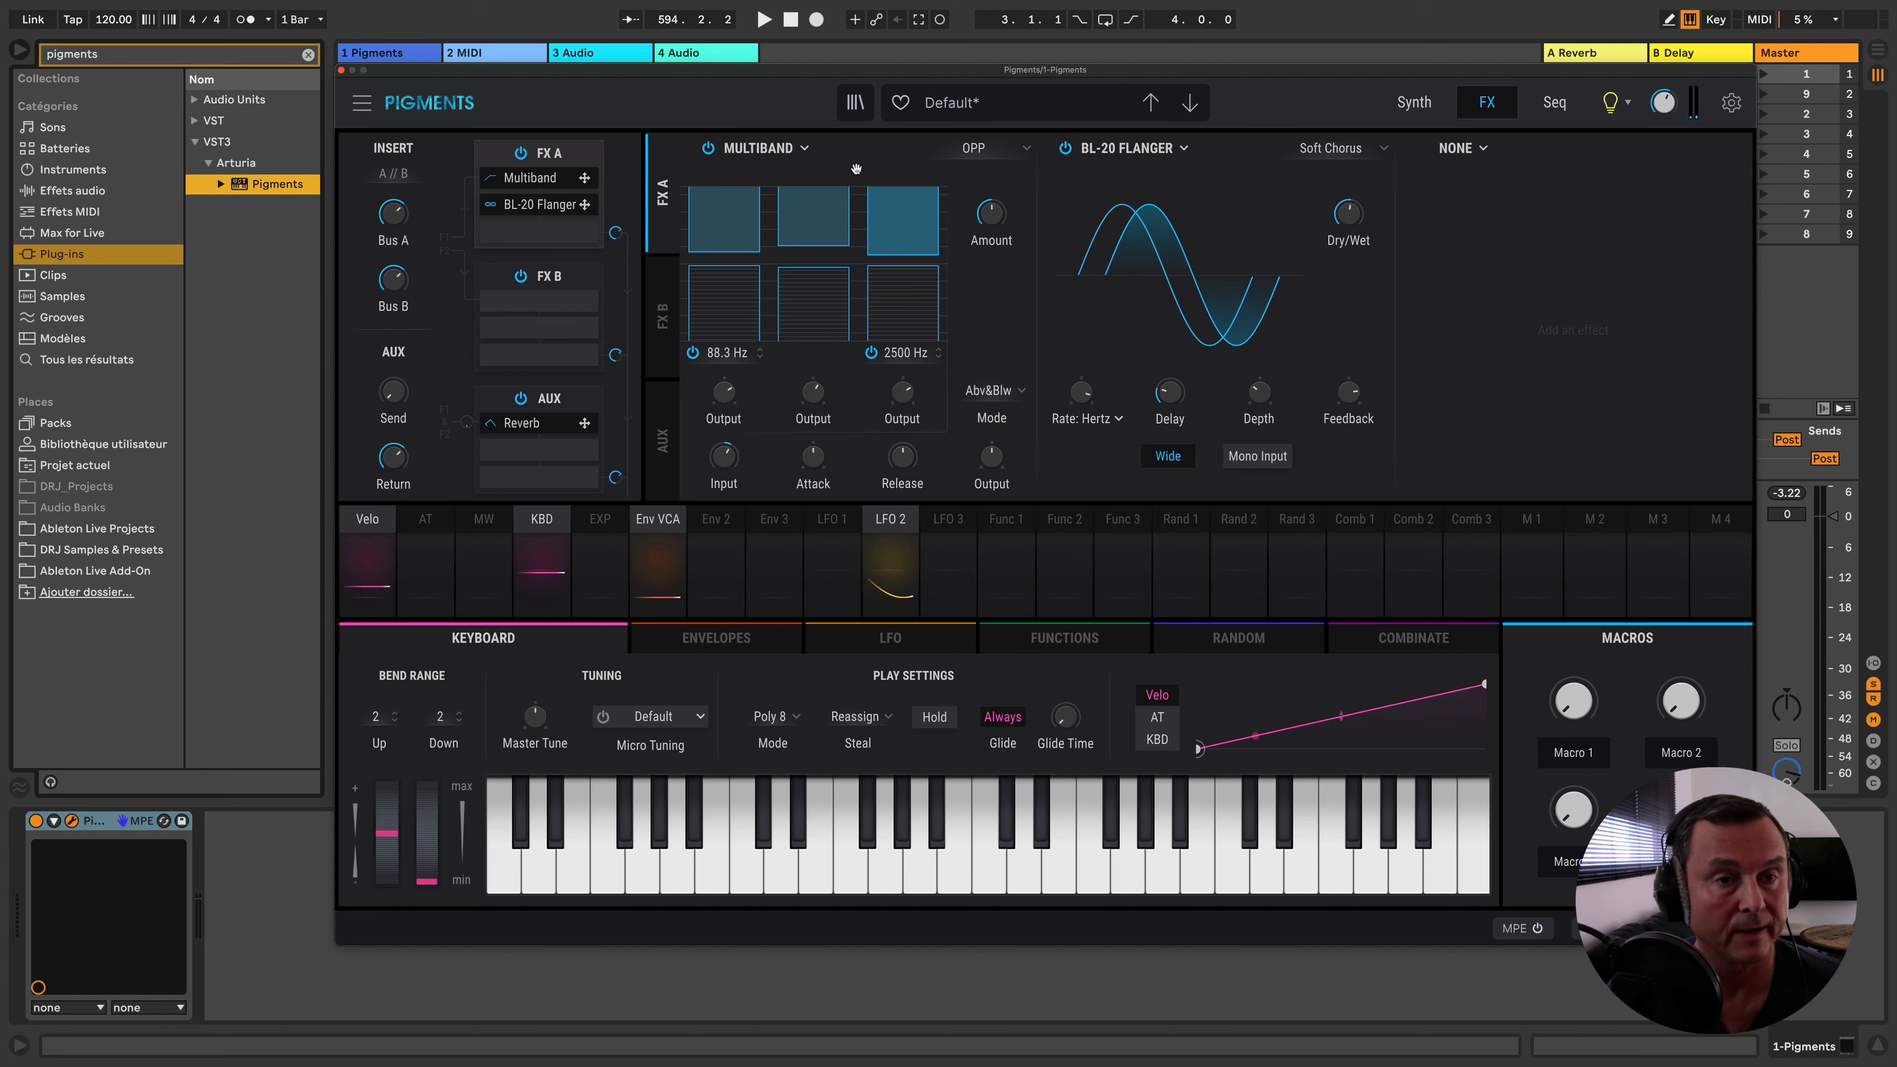
pyautogui.click(1413, 108)
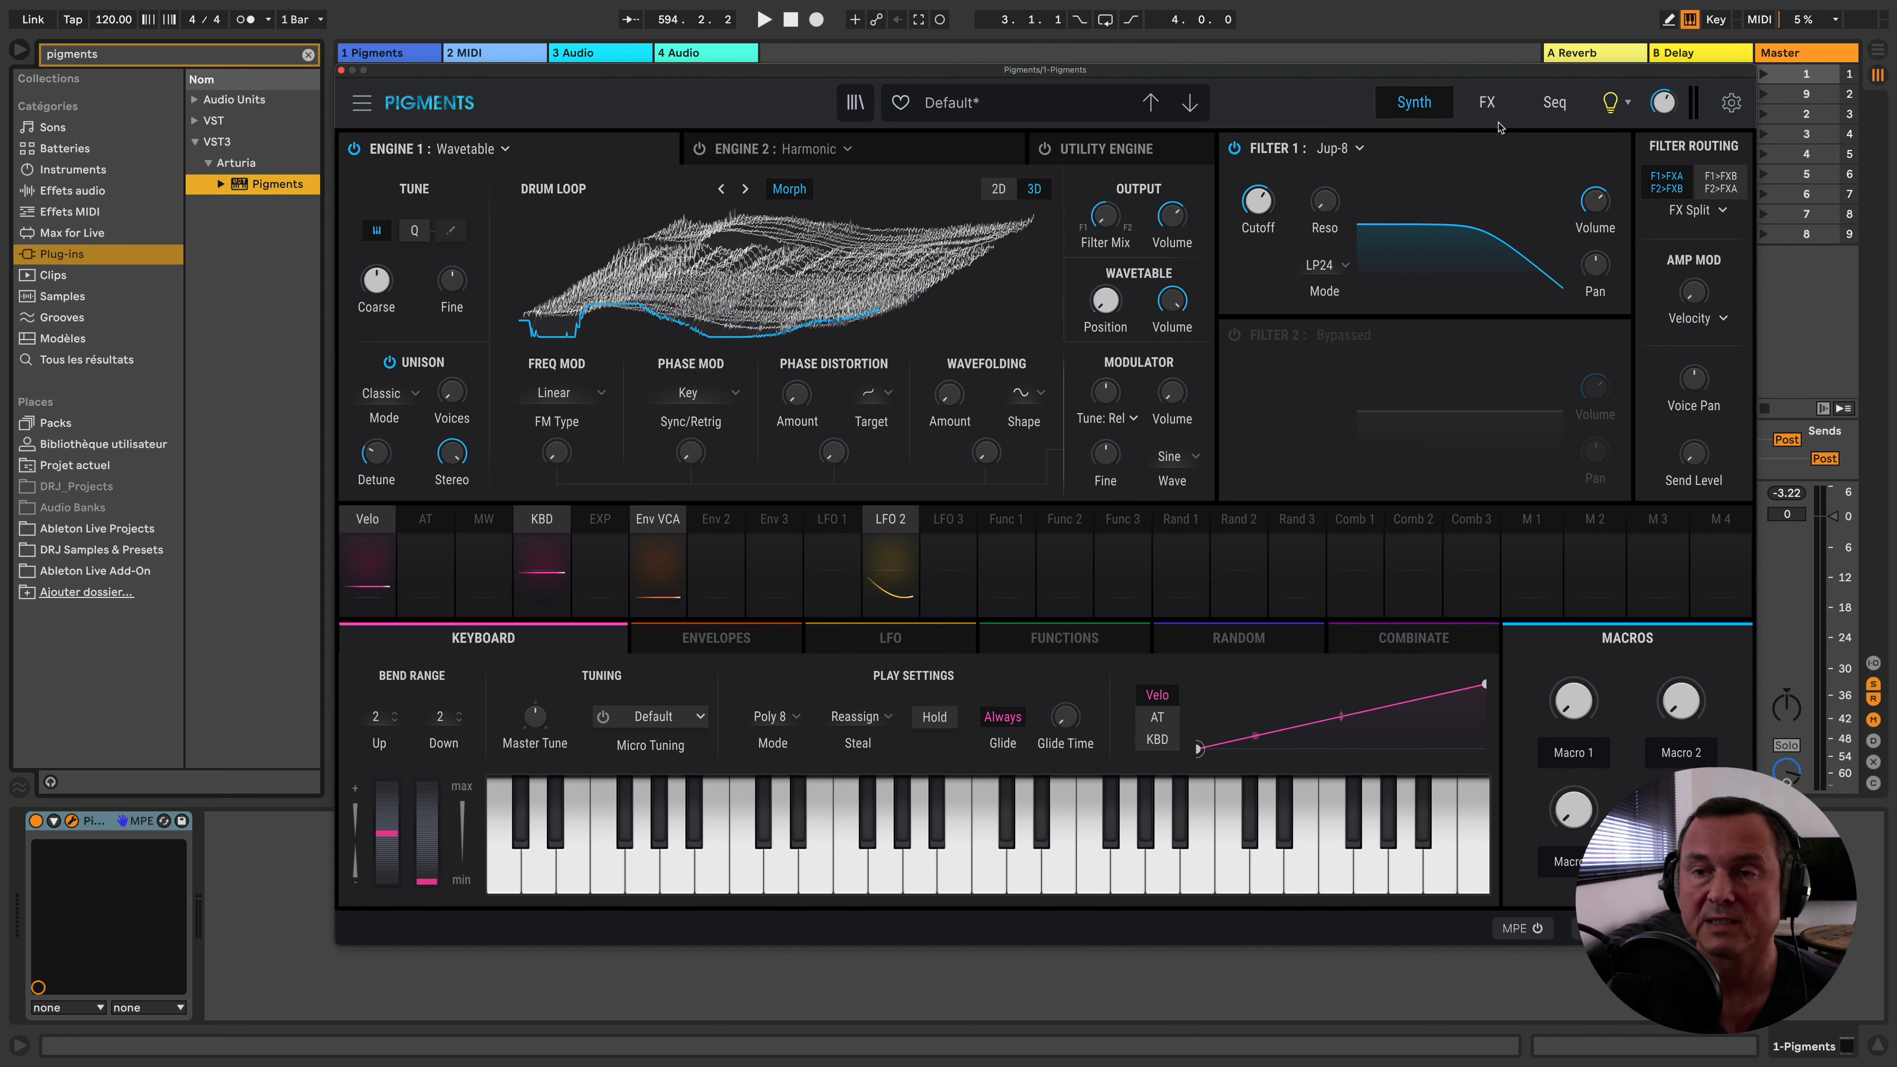
pyautogui.click(1487, 106)
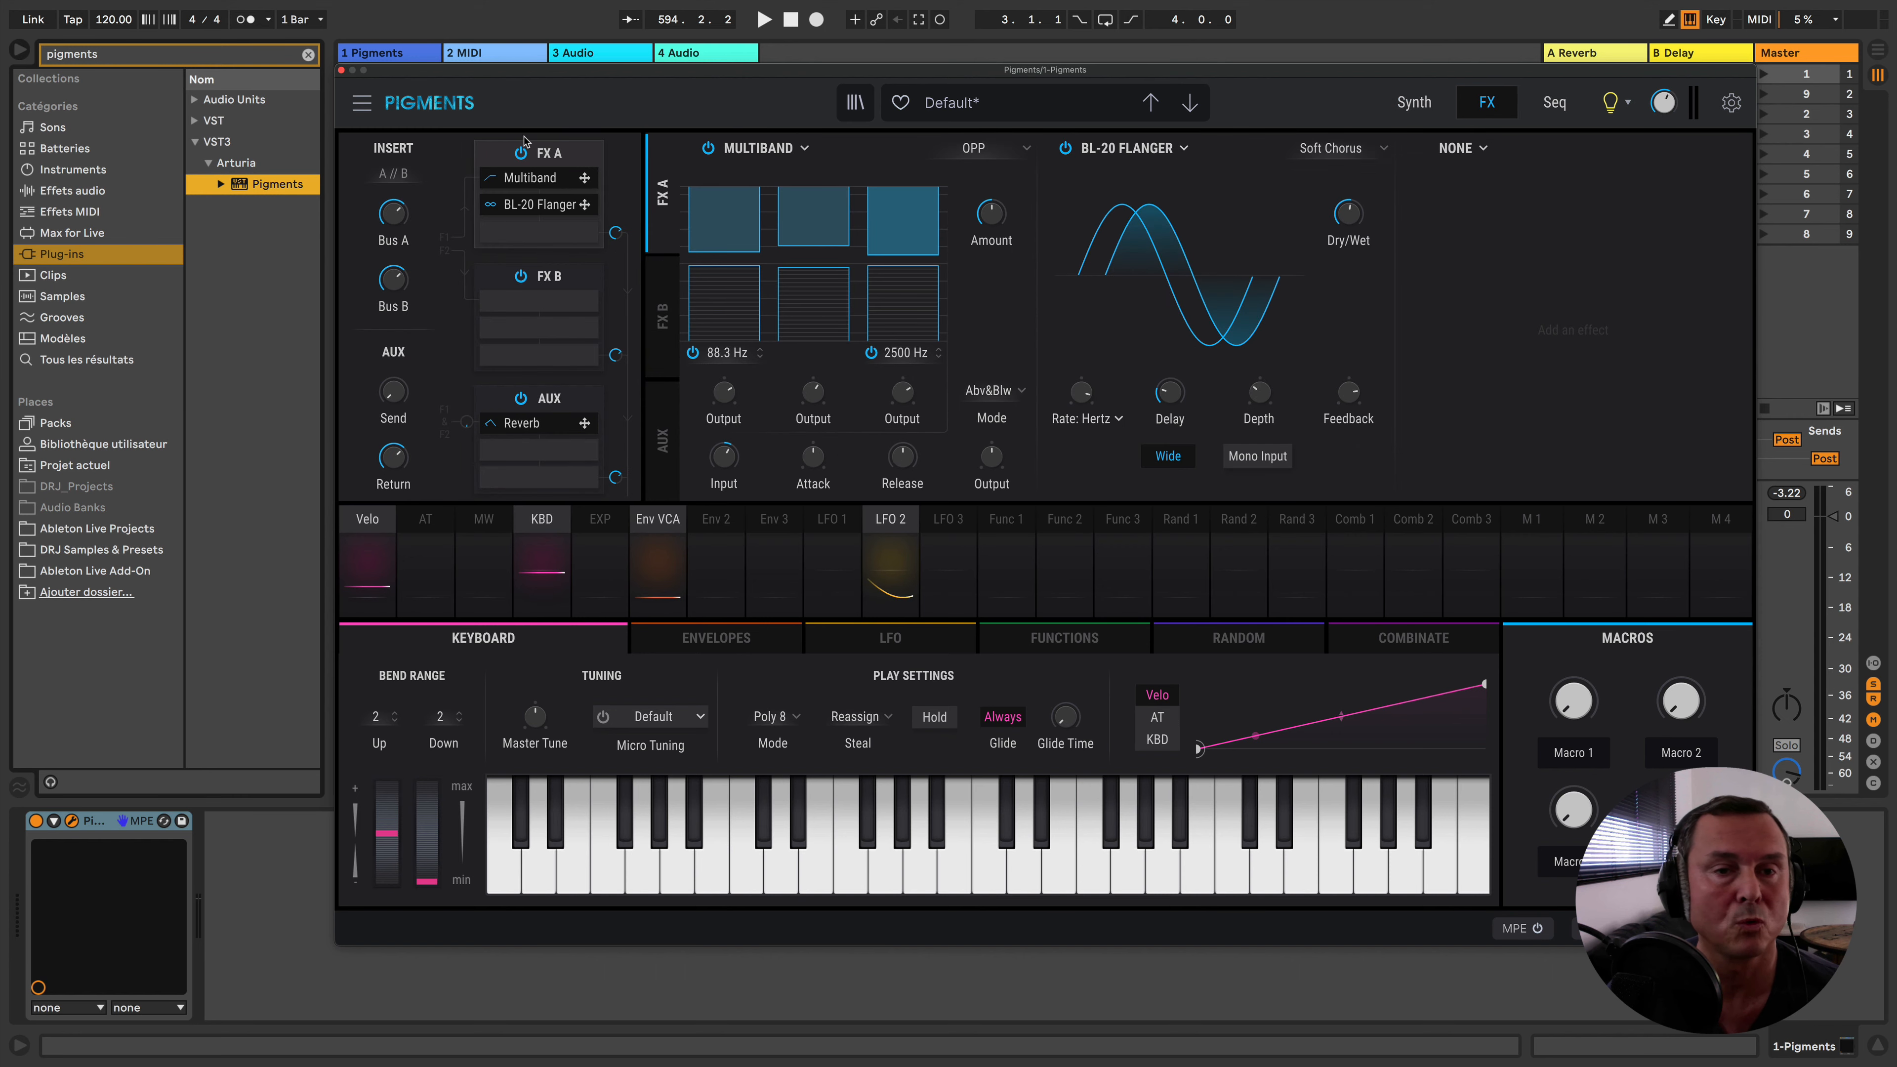
pyautogui.click(1414, 102)
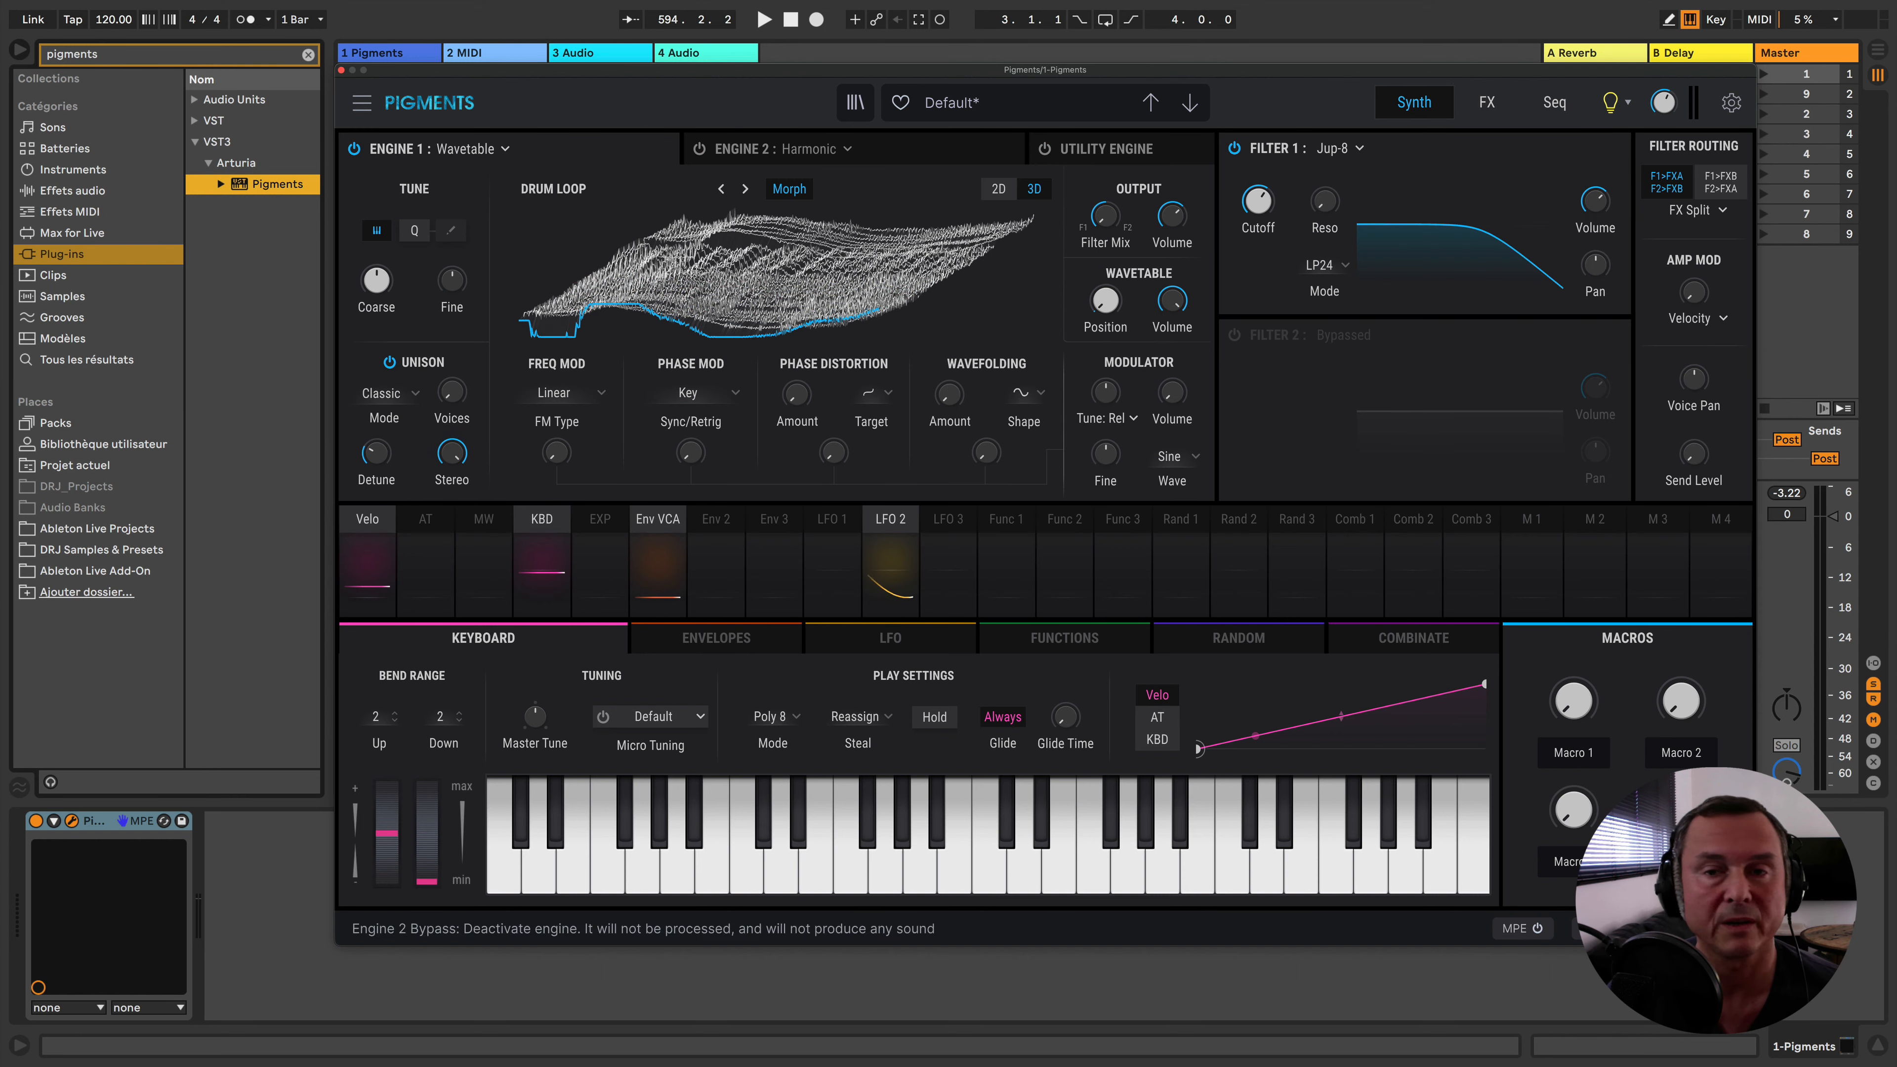
pyautogui.click(1487, 103)
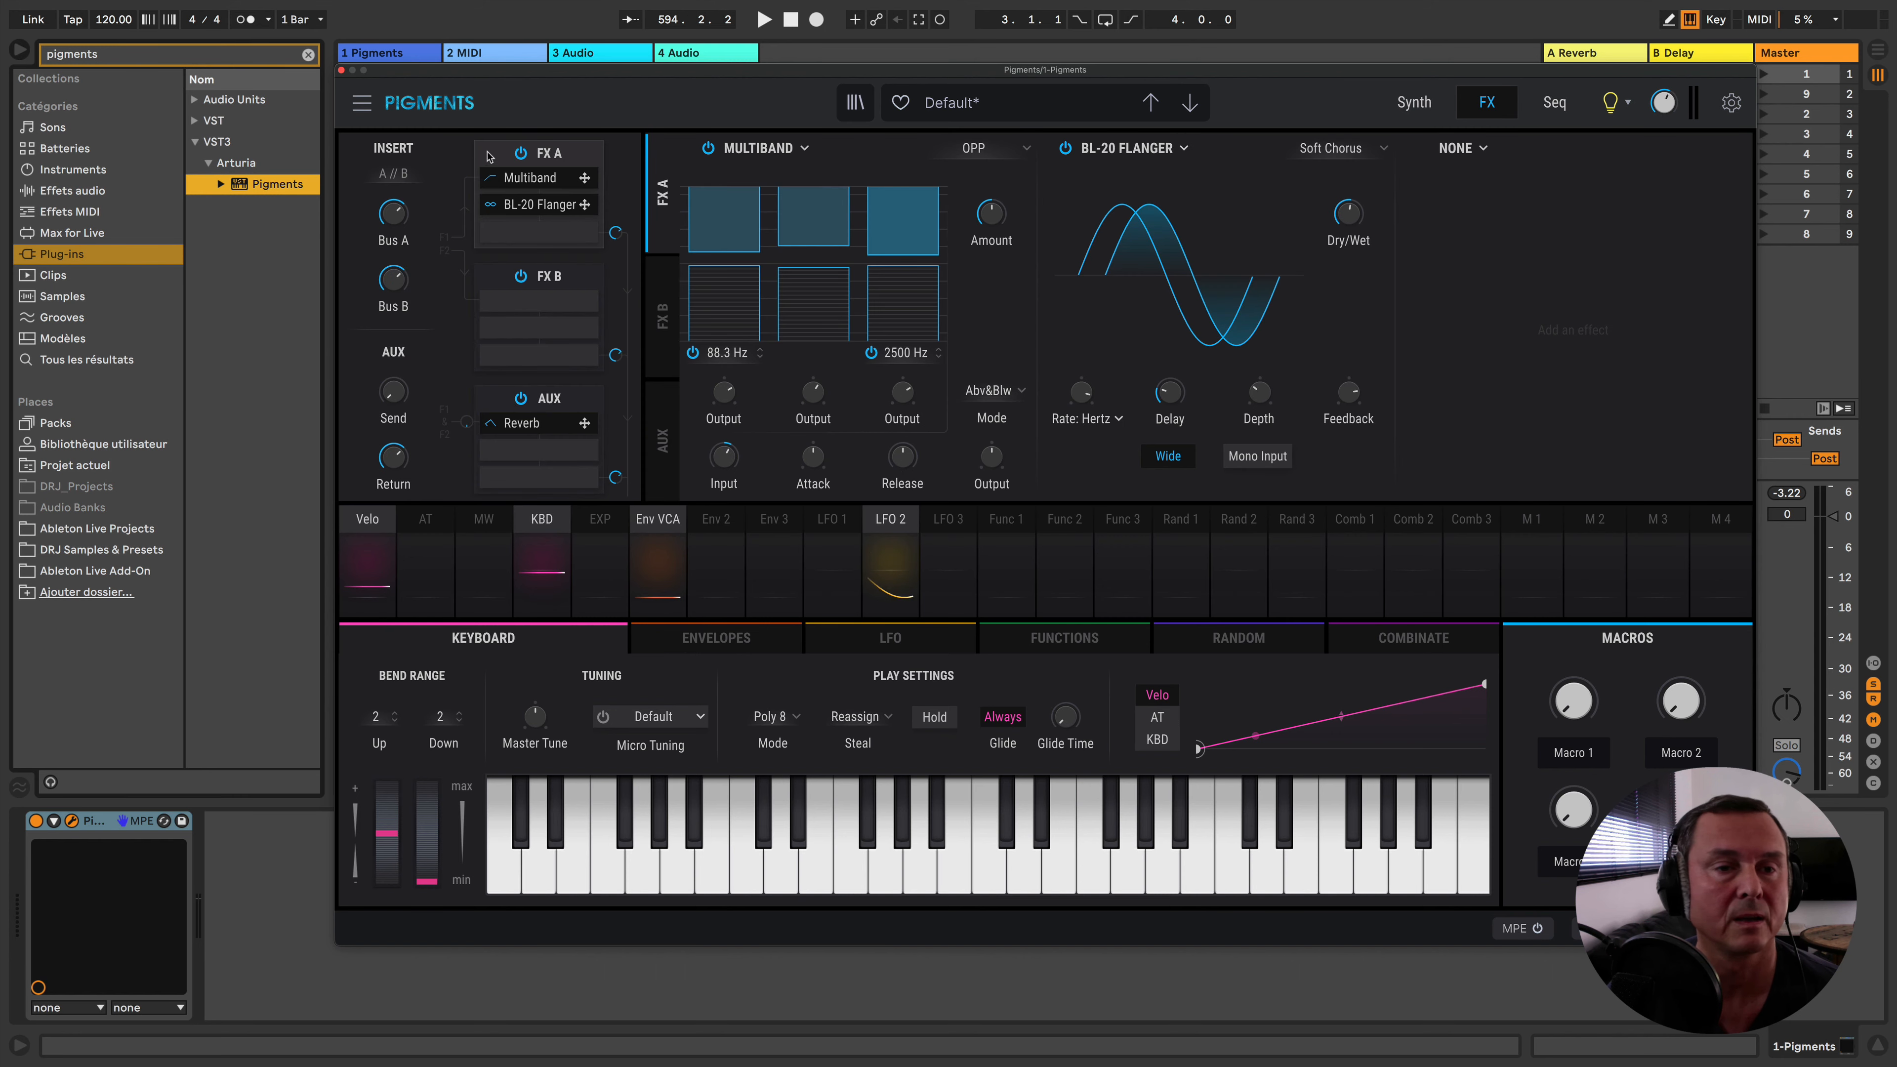
# Deactivate the Wavetable Engine 1, and activate the Harmonic Engine 2 in its place
pyautogui.click(1414, 102)
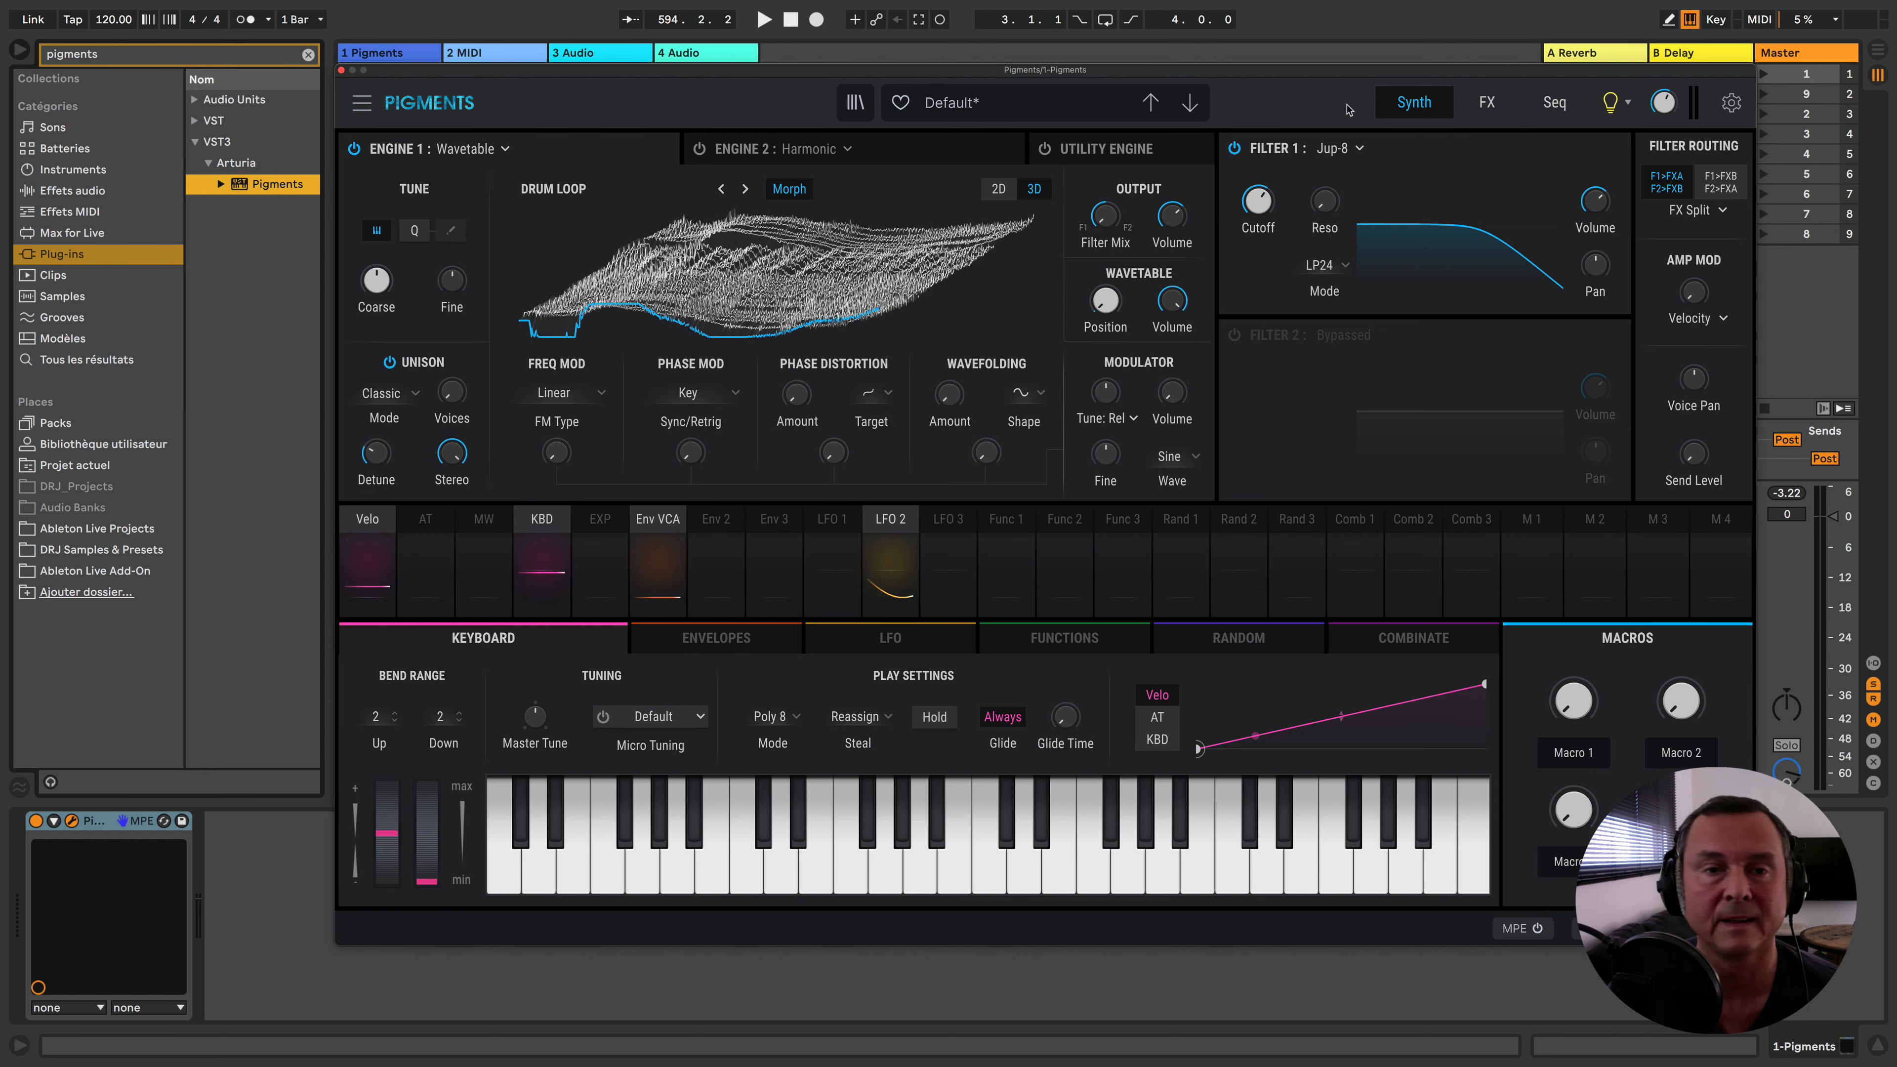
pyautogui.click(355, 149)
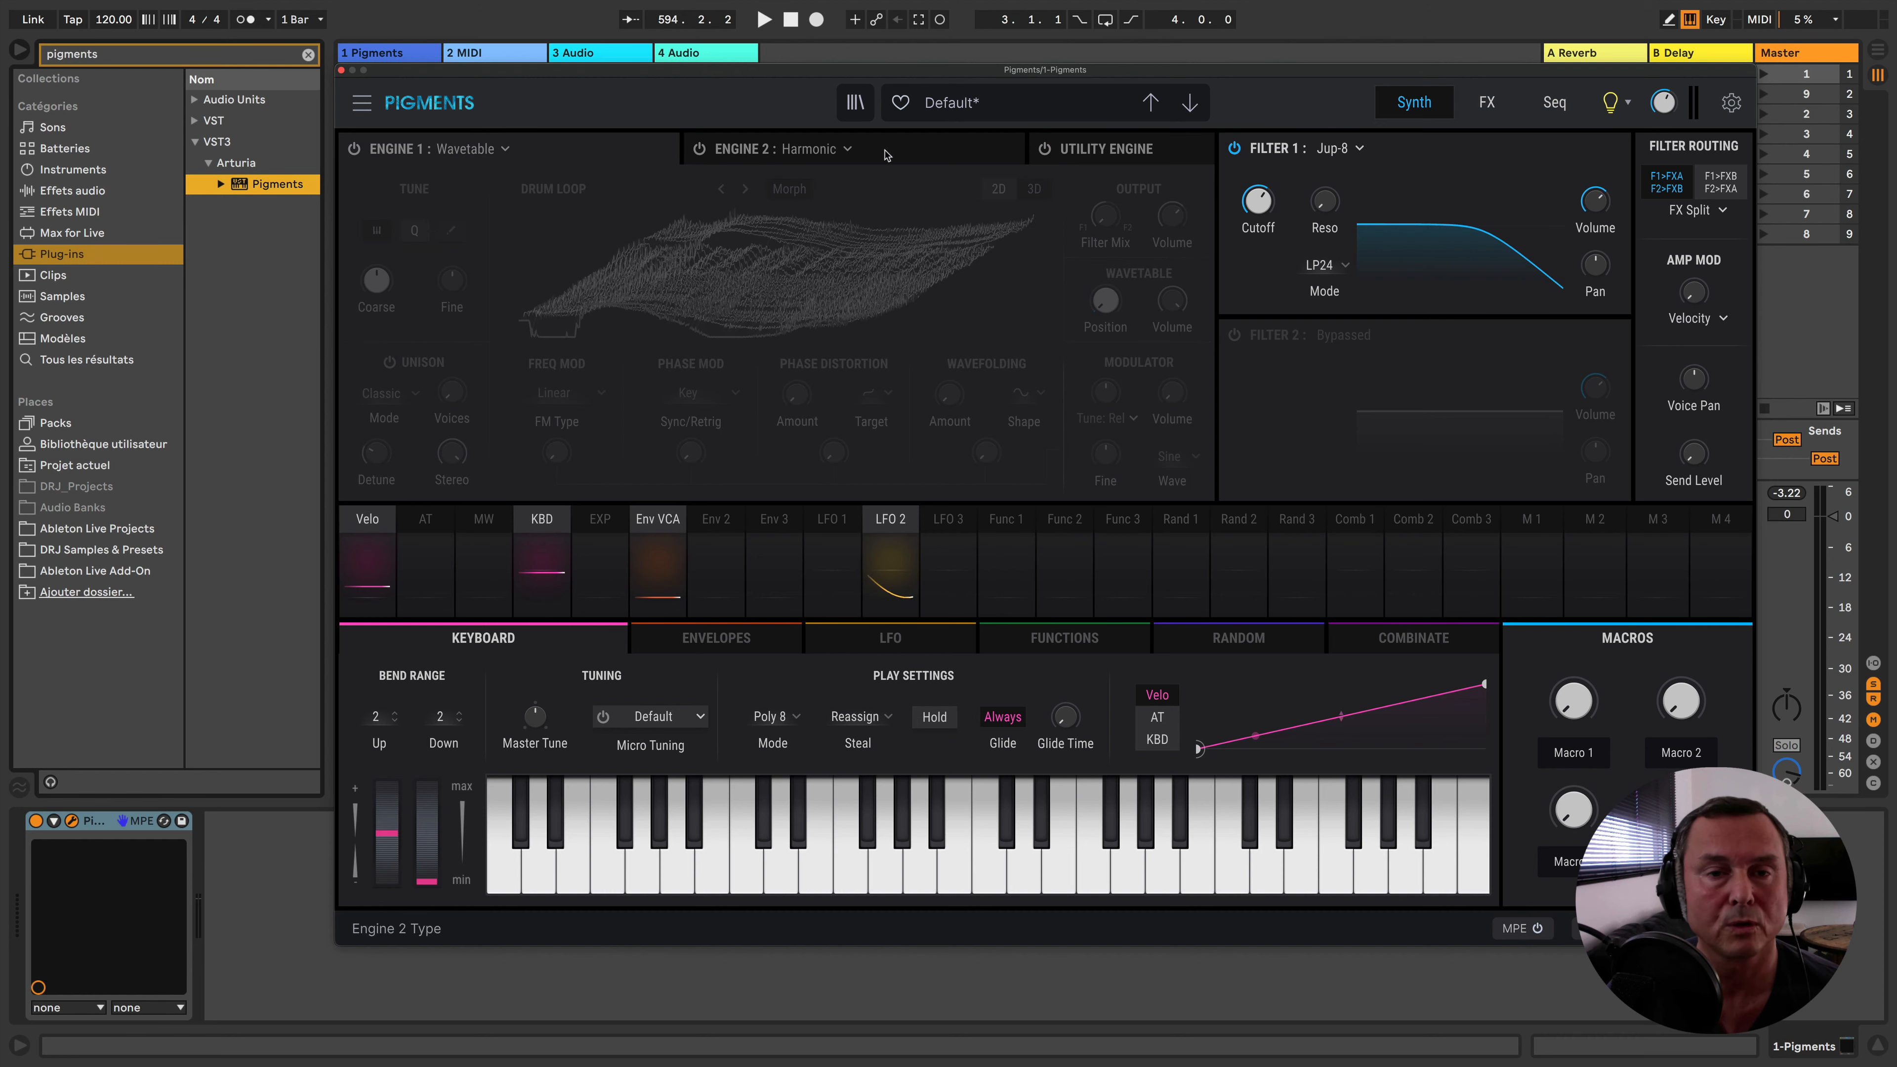
pyautogui.click(699, 149)
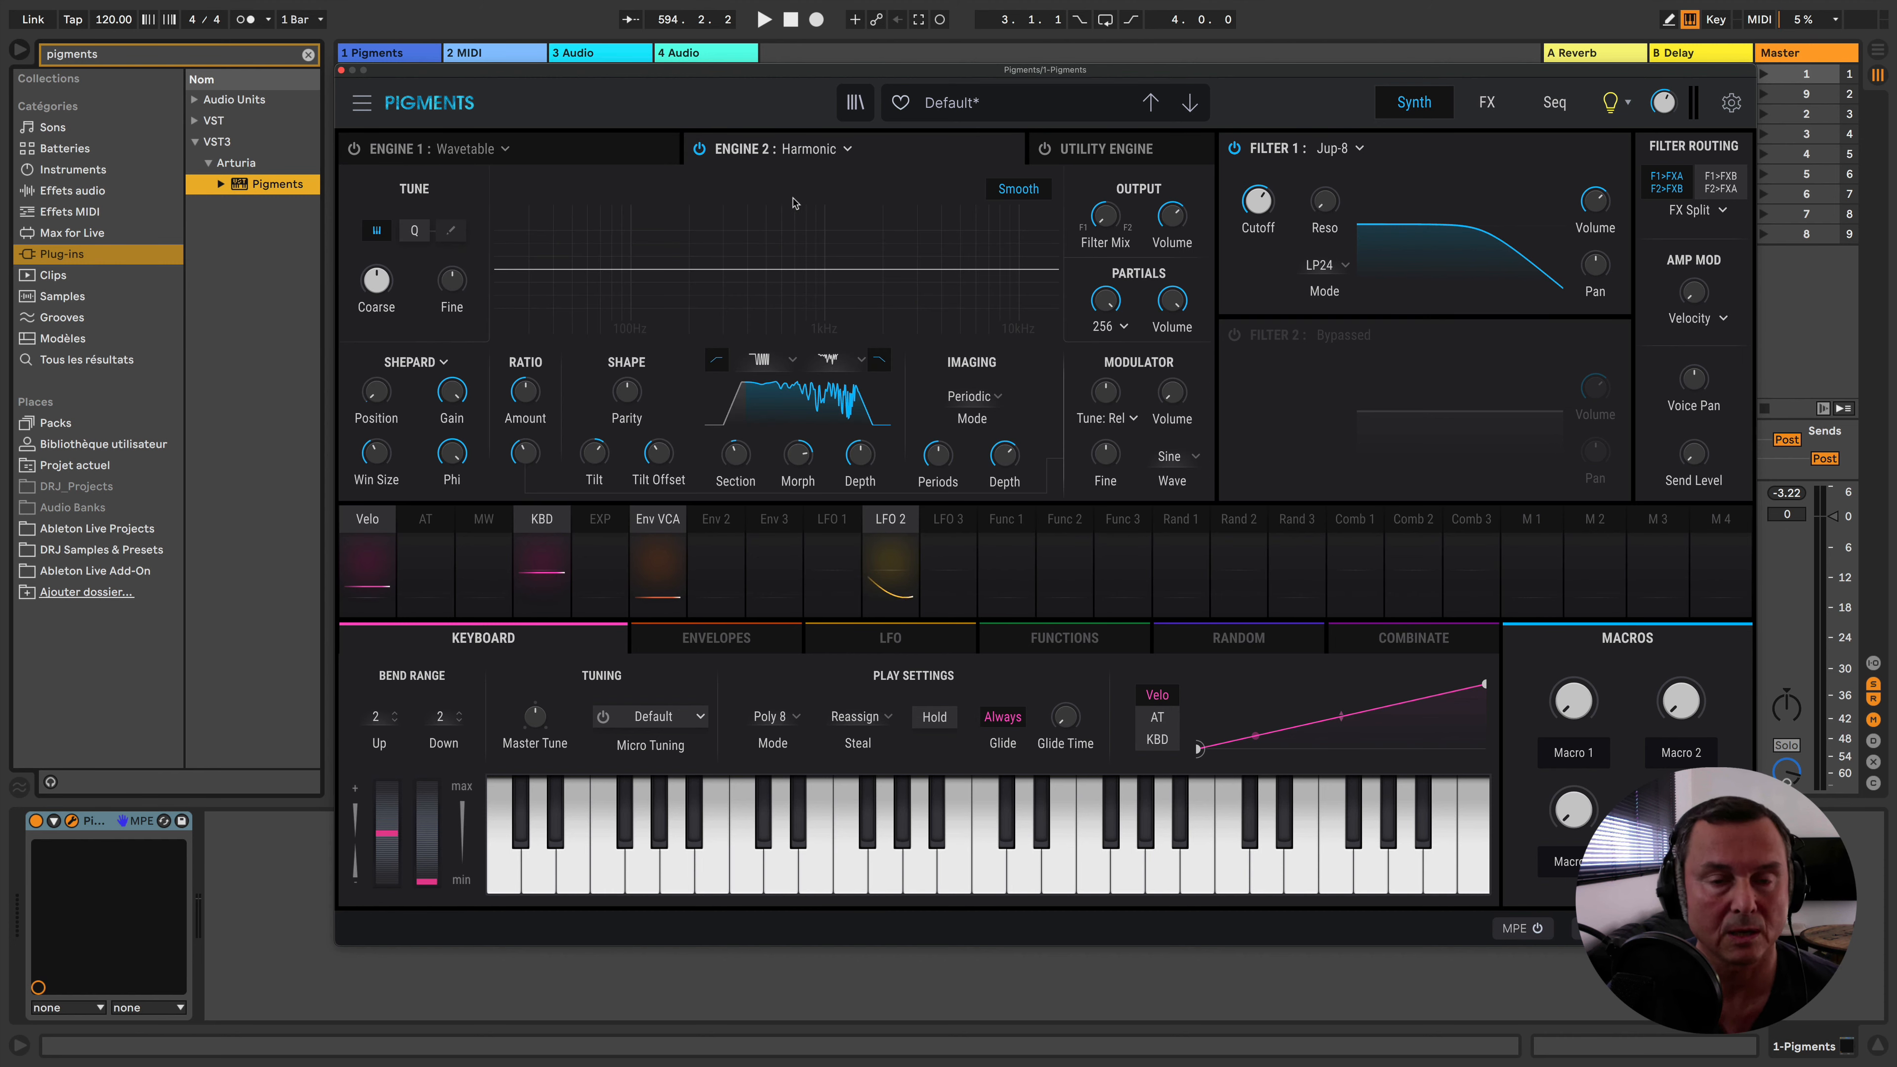
pyautogui.moveTo(1131, 202)
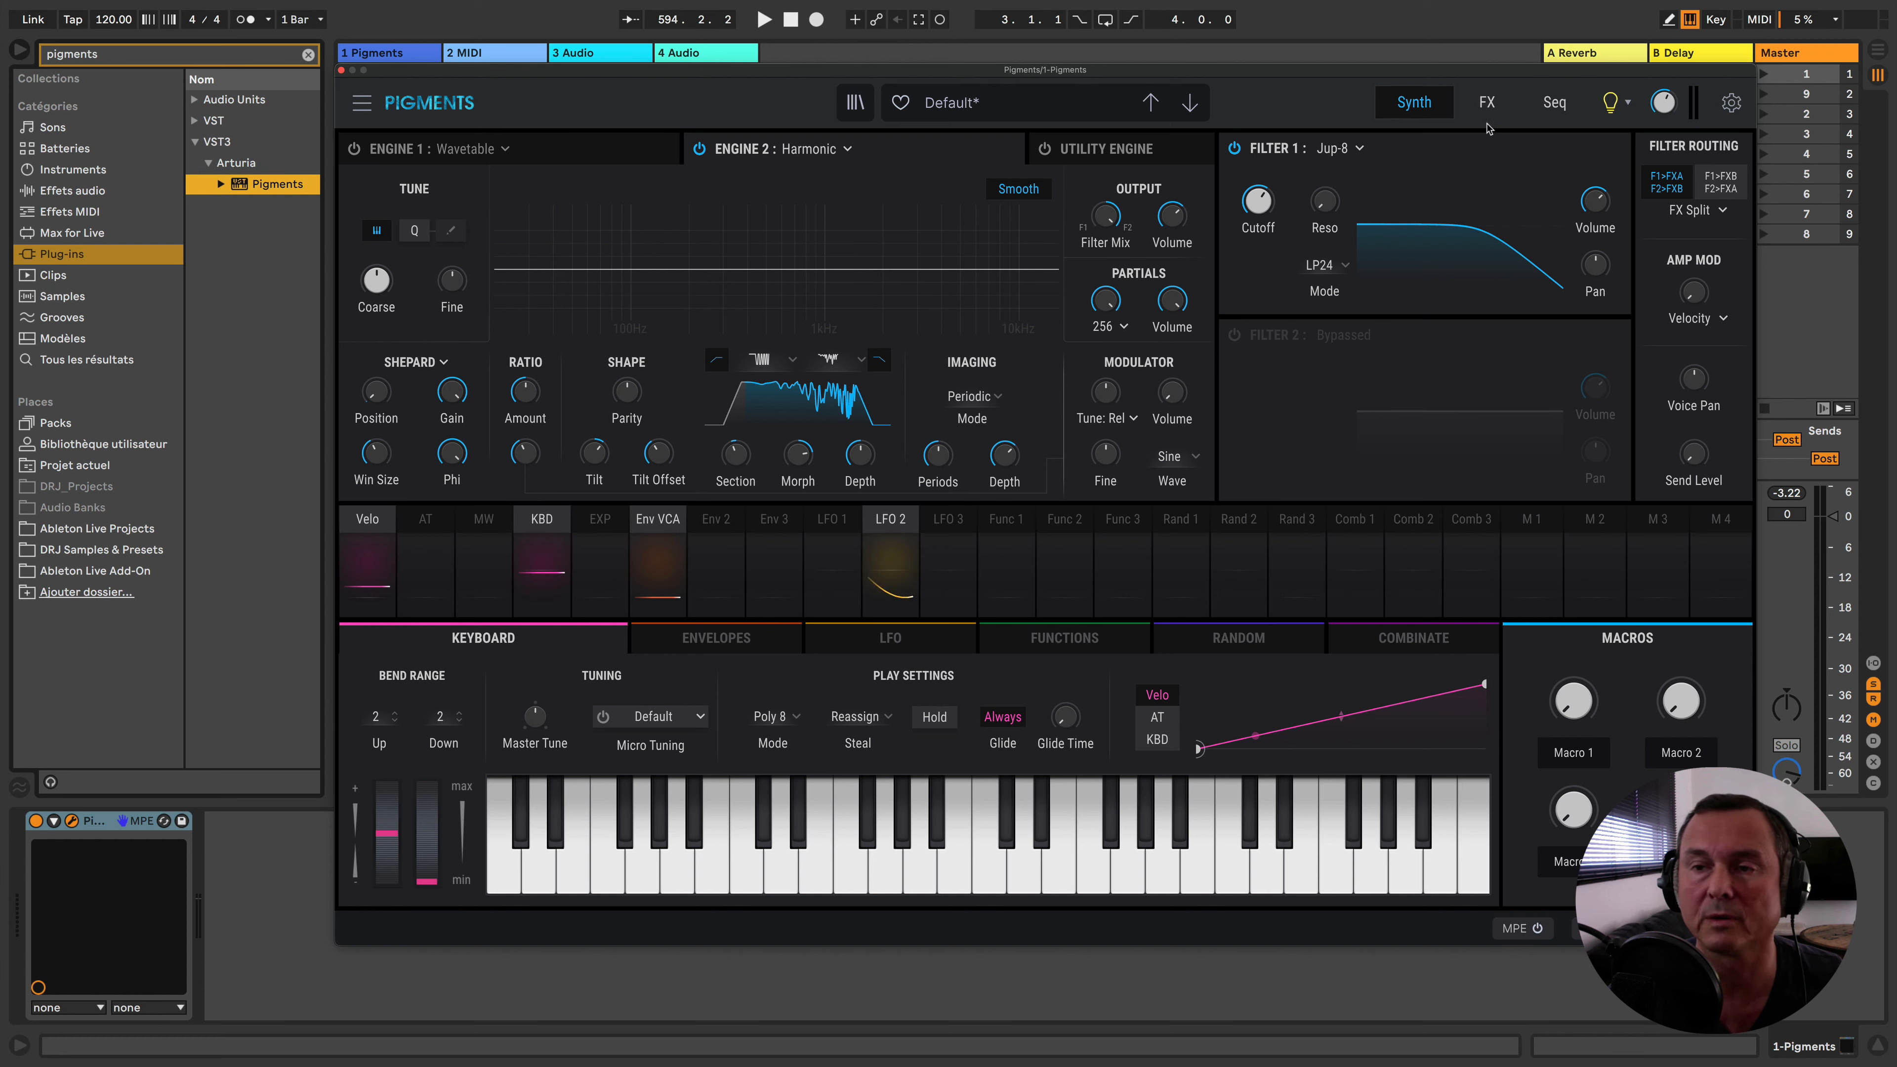
# Add a PS Delay to the first slot of FX bus B, and compare it bypassed and active
pyautogui.click(1487, 103)
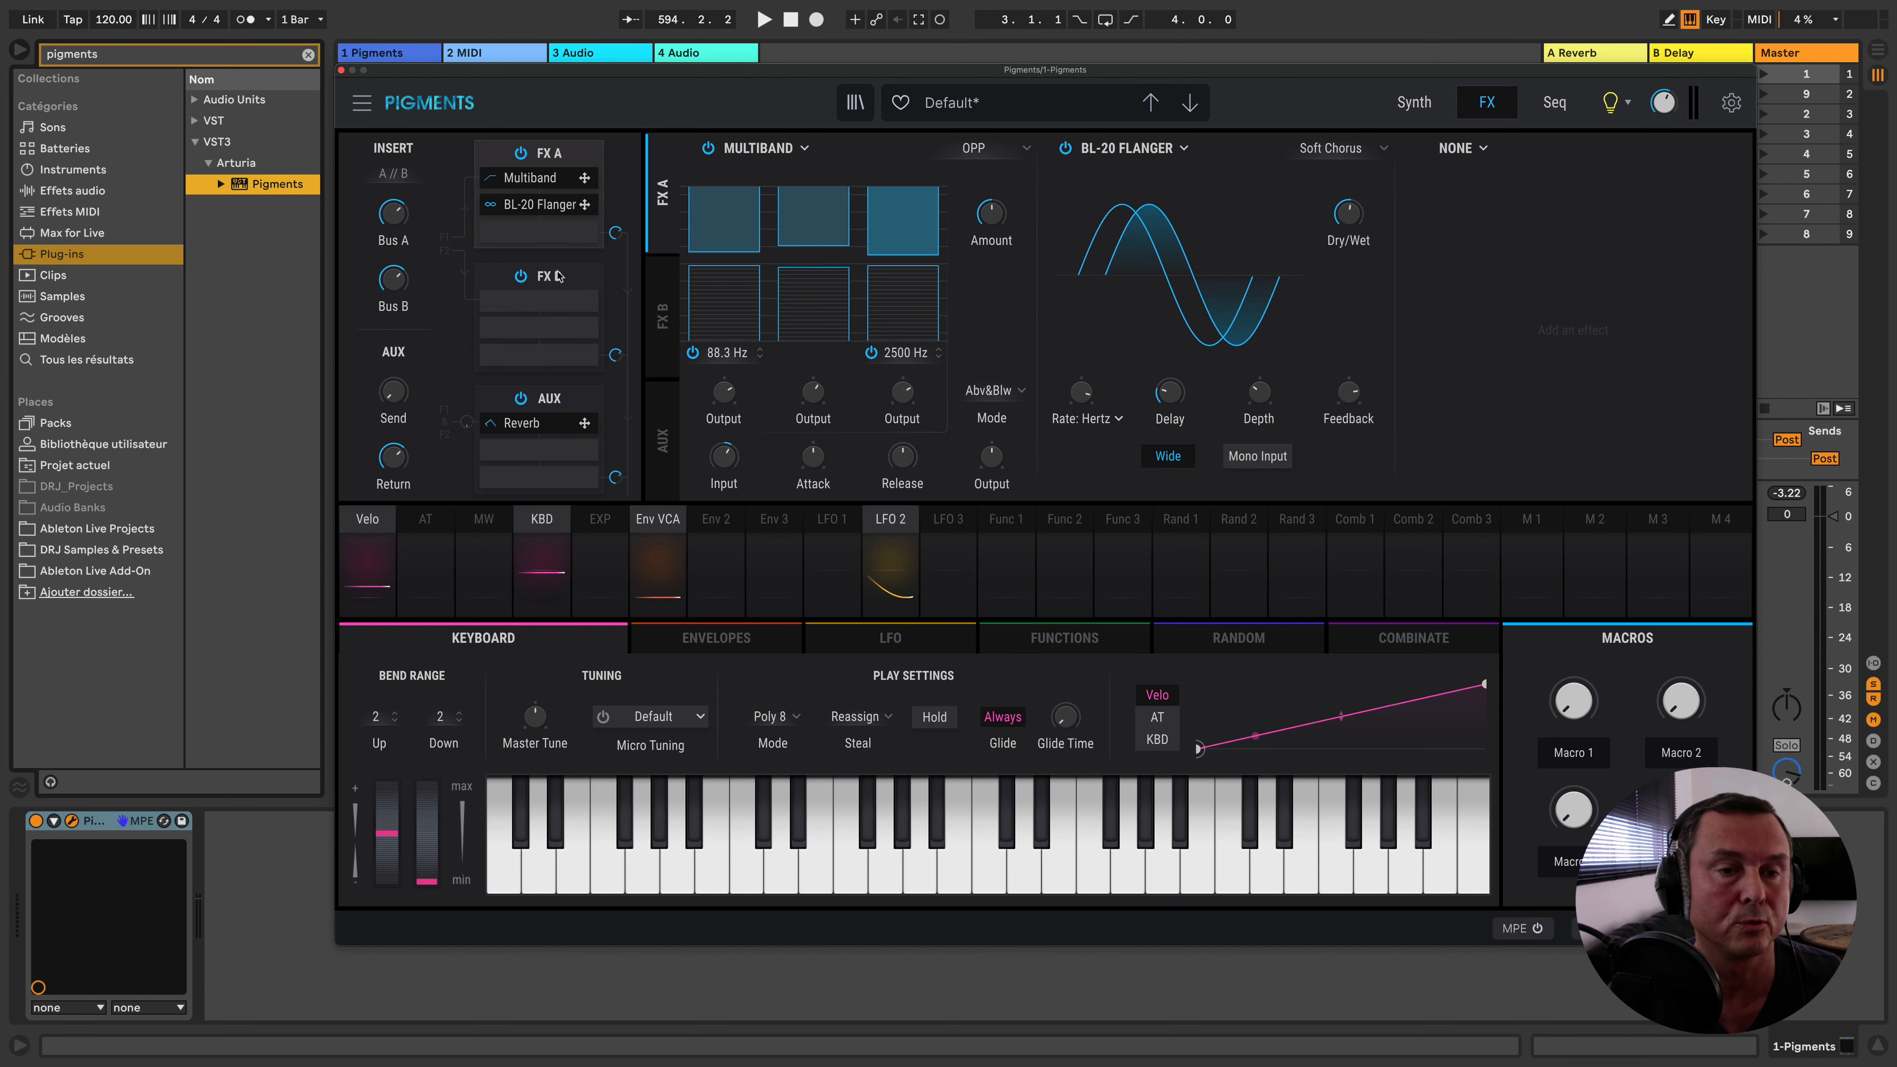
pyautogui.click(558, 277)
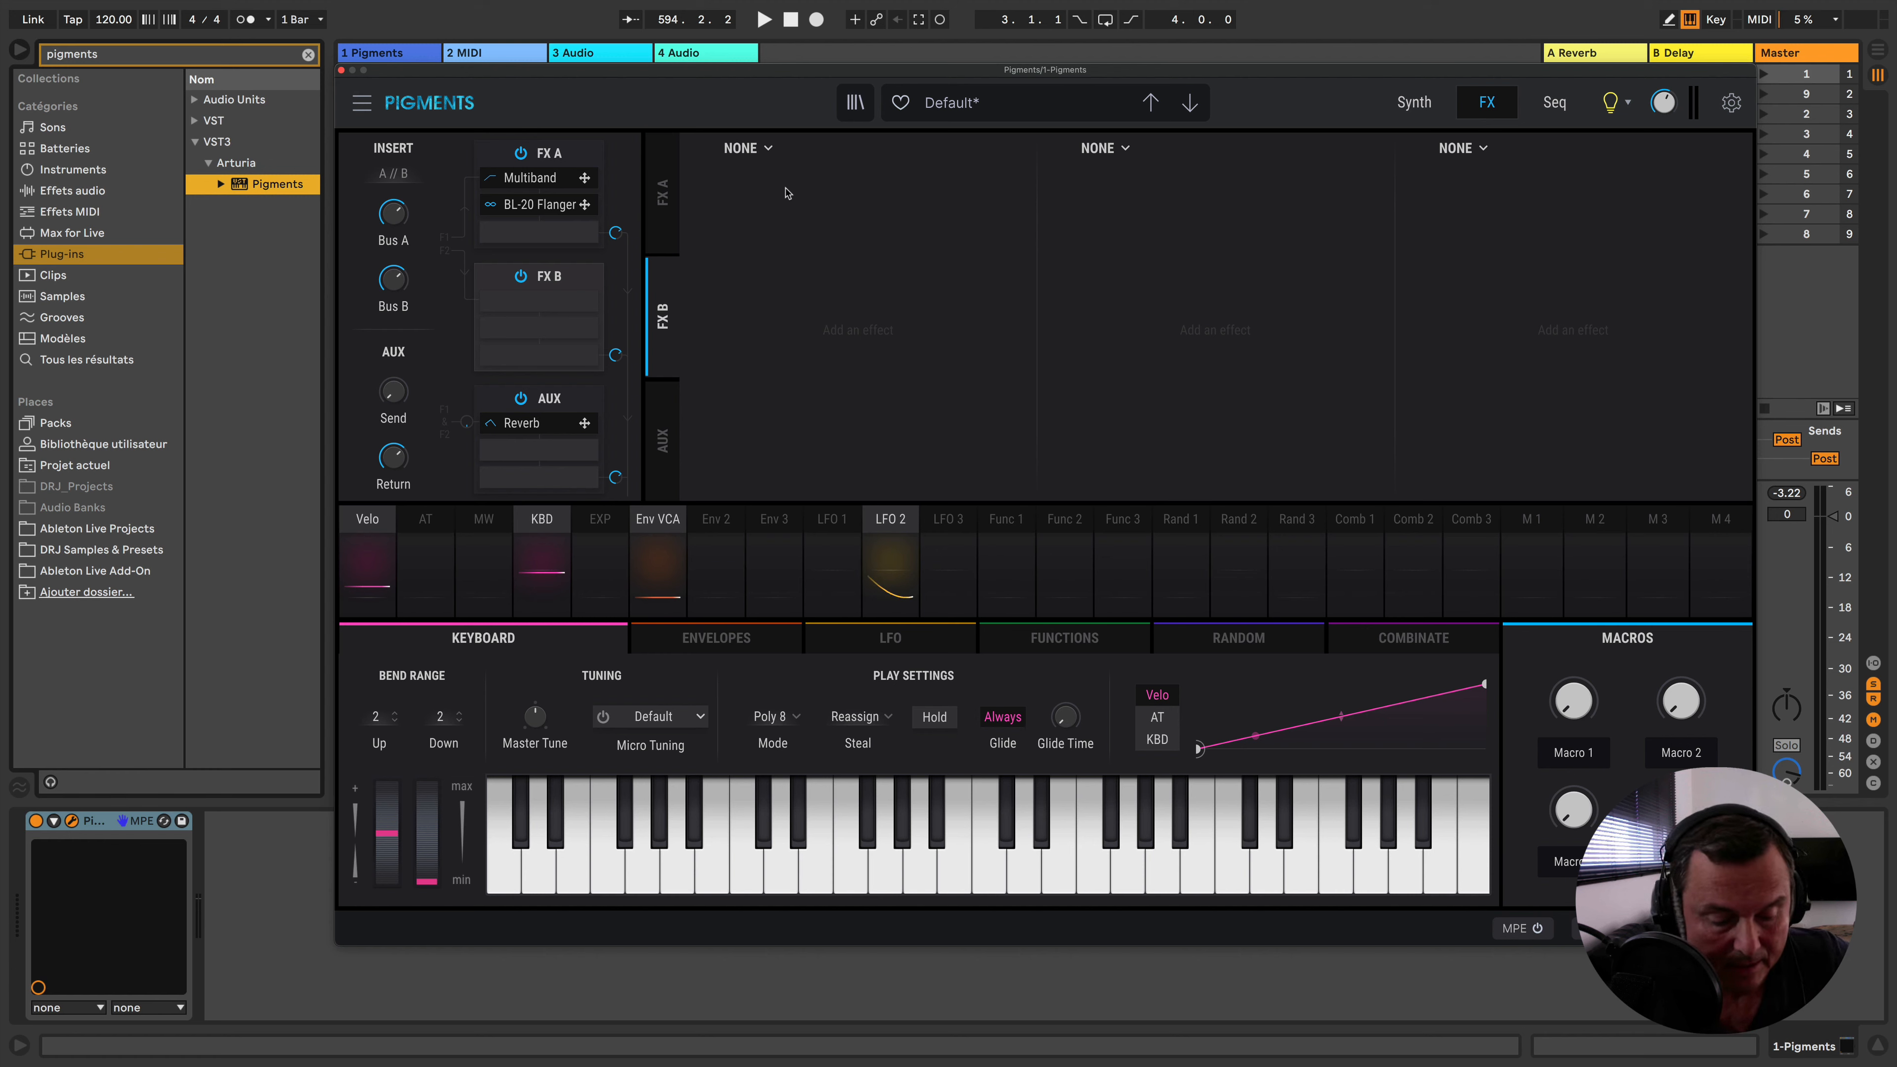
pyautogui.click(744, 148)
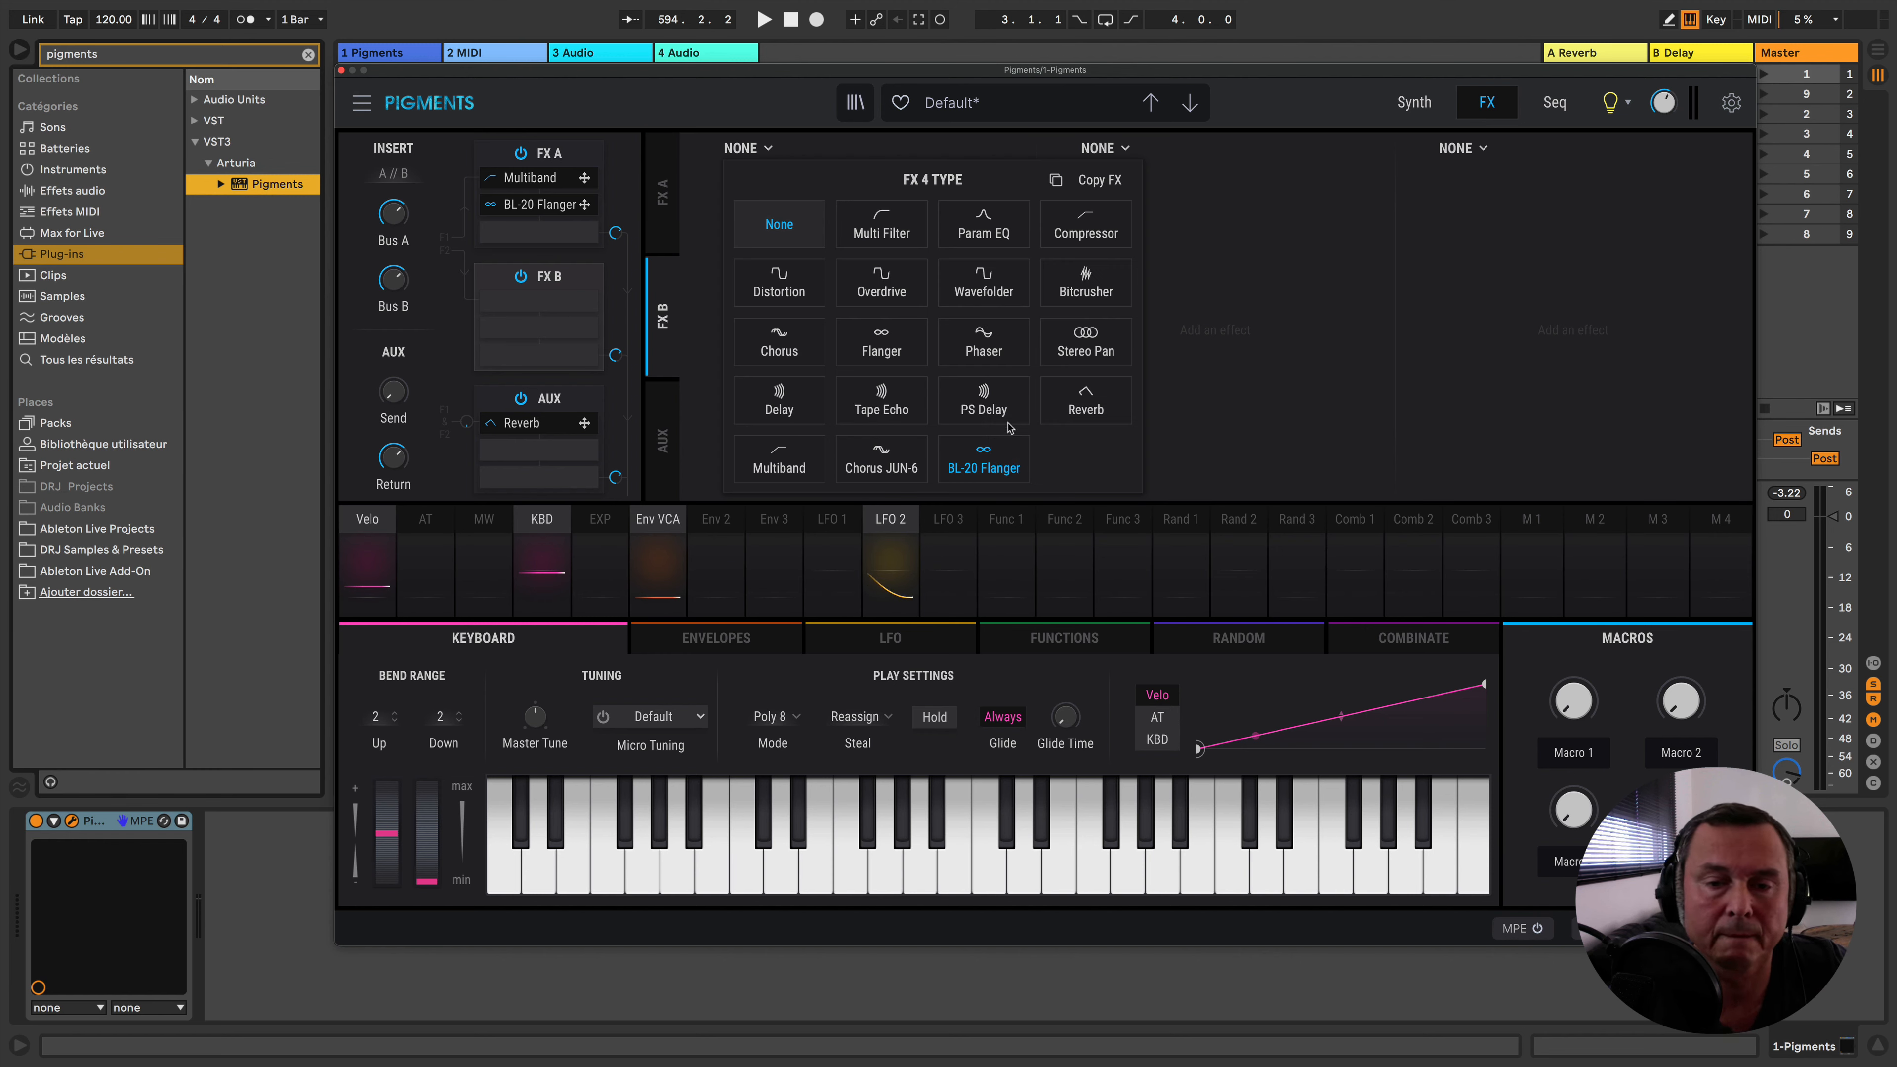
pyautogui.click(1001, 407)
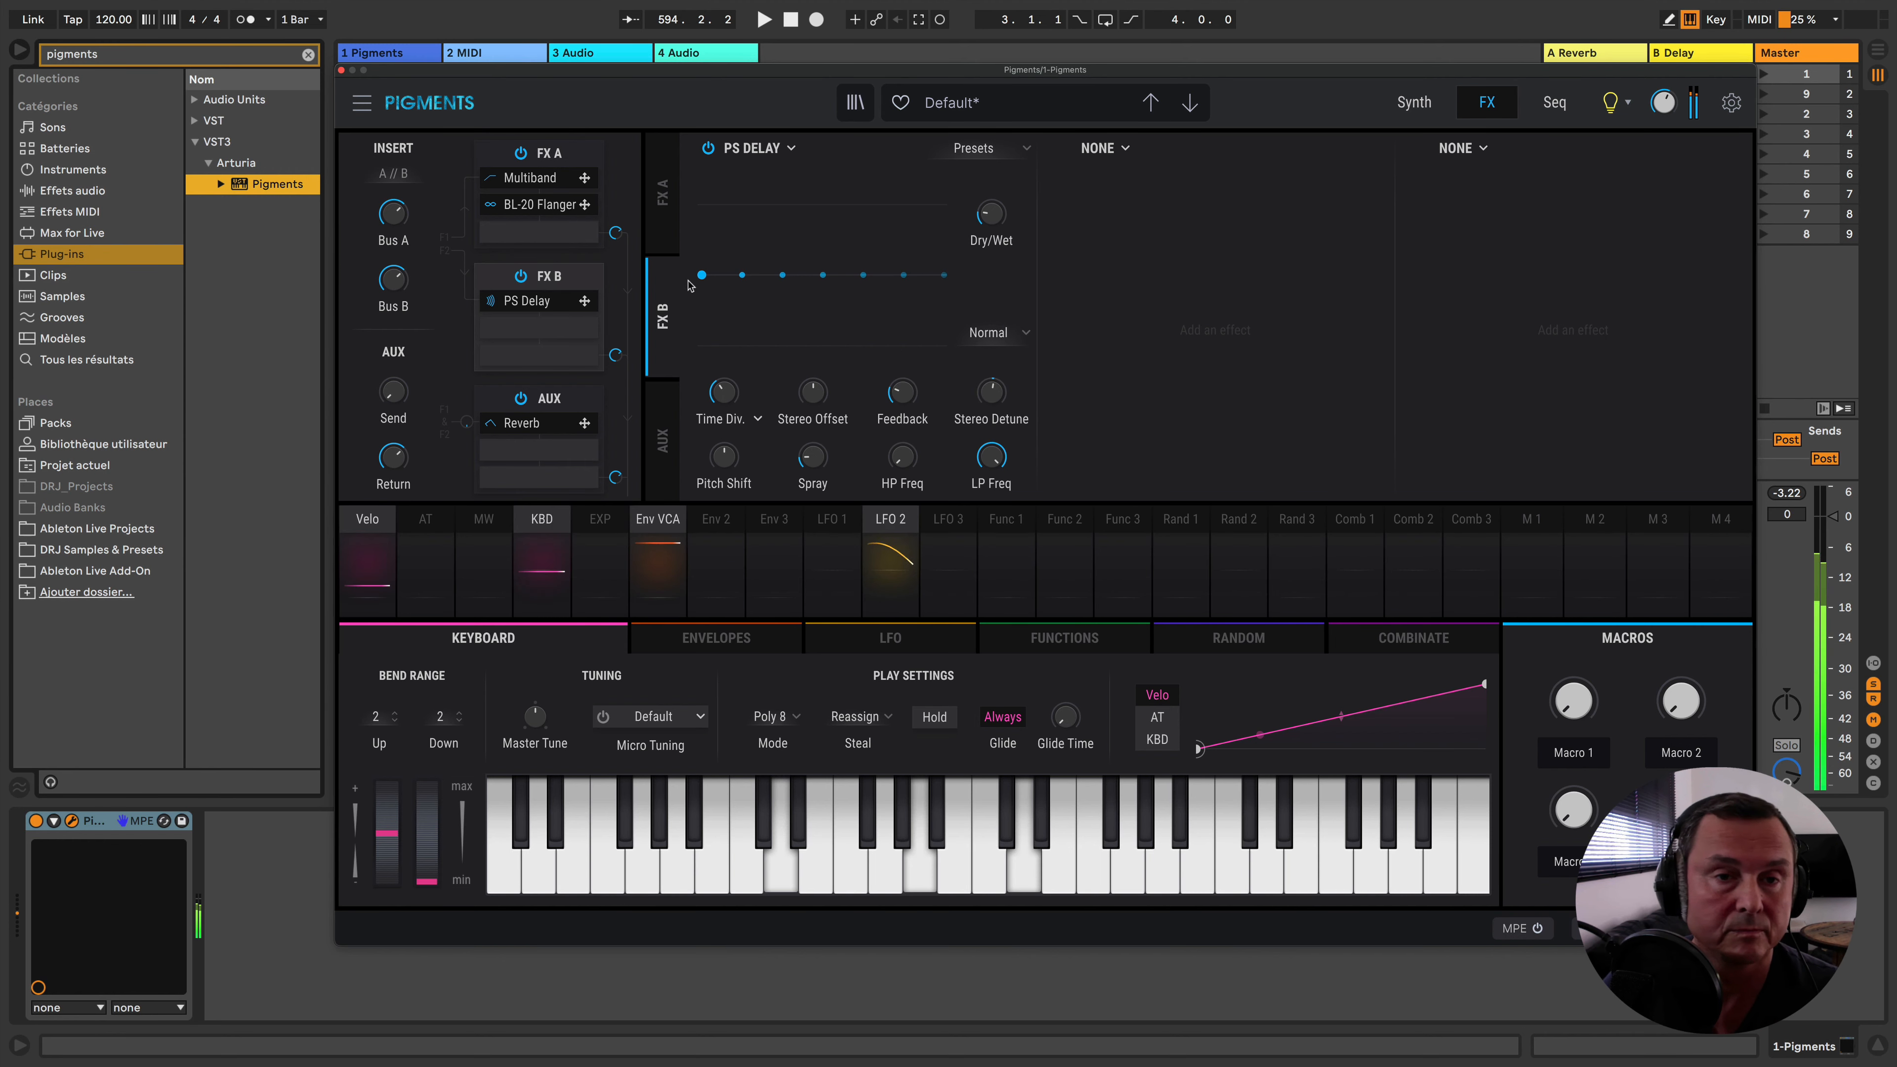
pyautogui.click(707, 147)
pyautogui.click(707, 147)
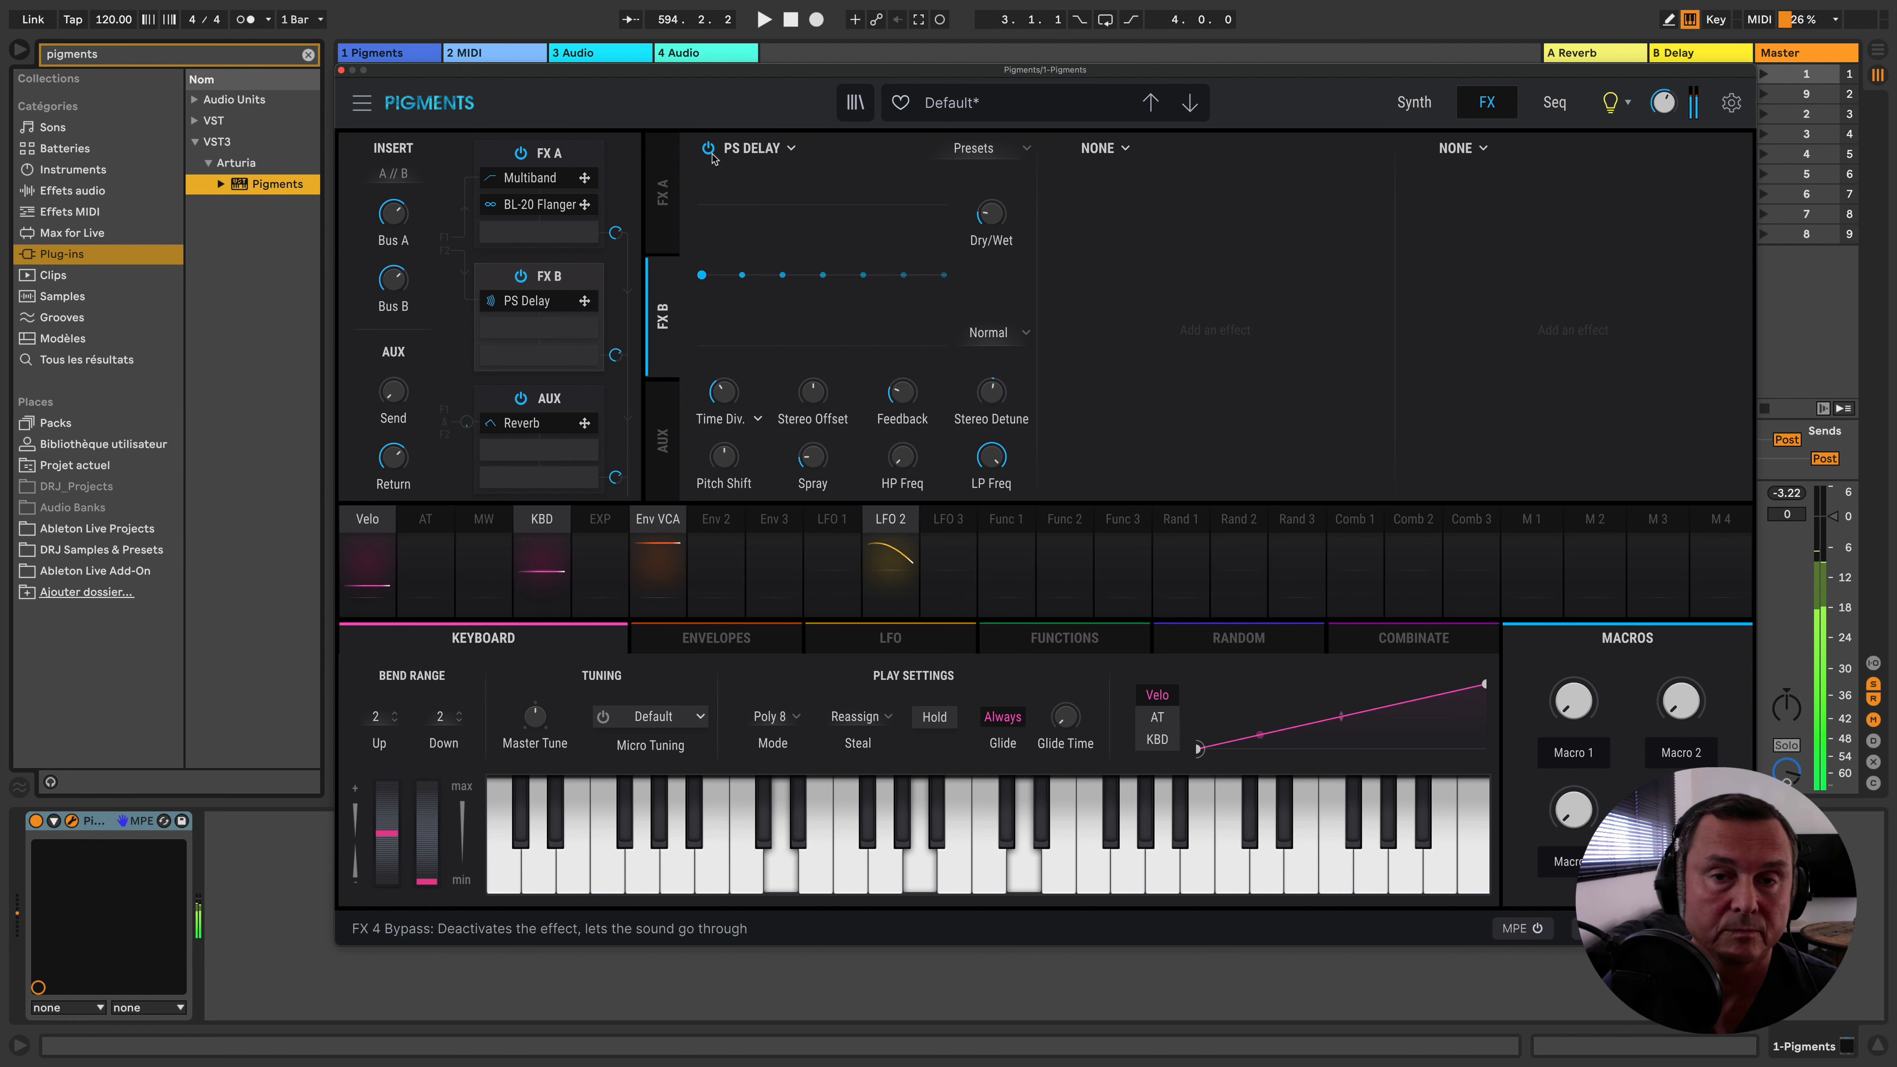
# Audition the PS Delay presets Ether, Falling Down, Low Harmony, Sprinkle and Unison, and load Fifth Rush
pyautogui.click(973, 148)
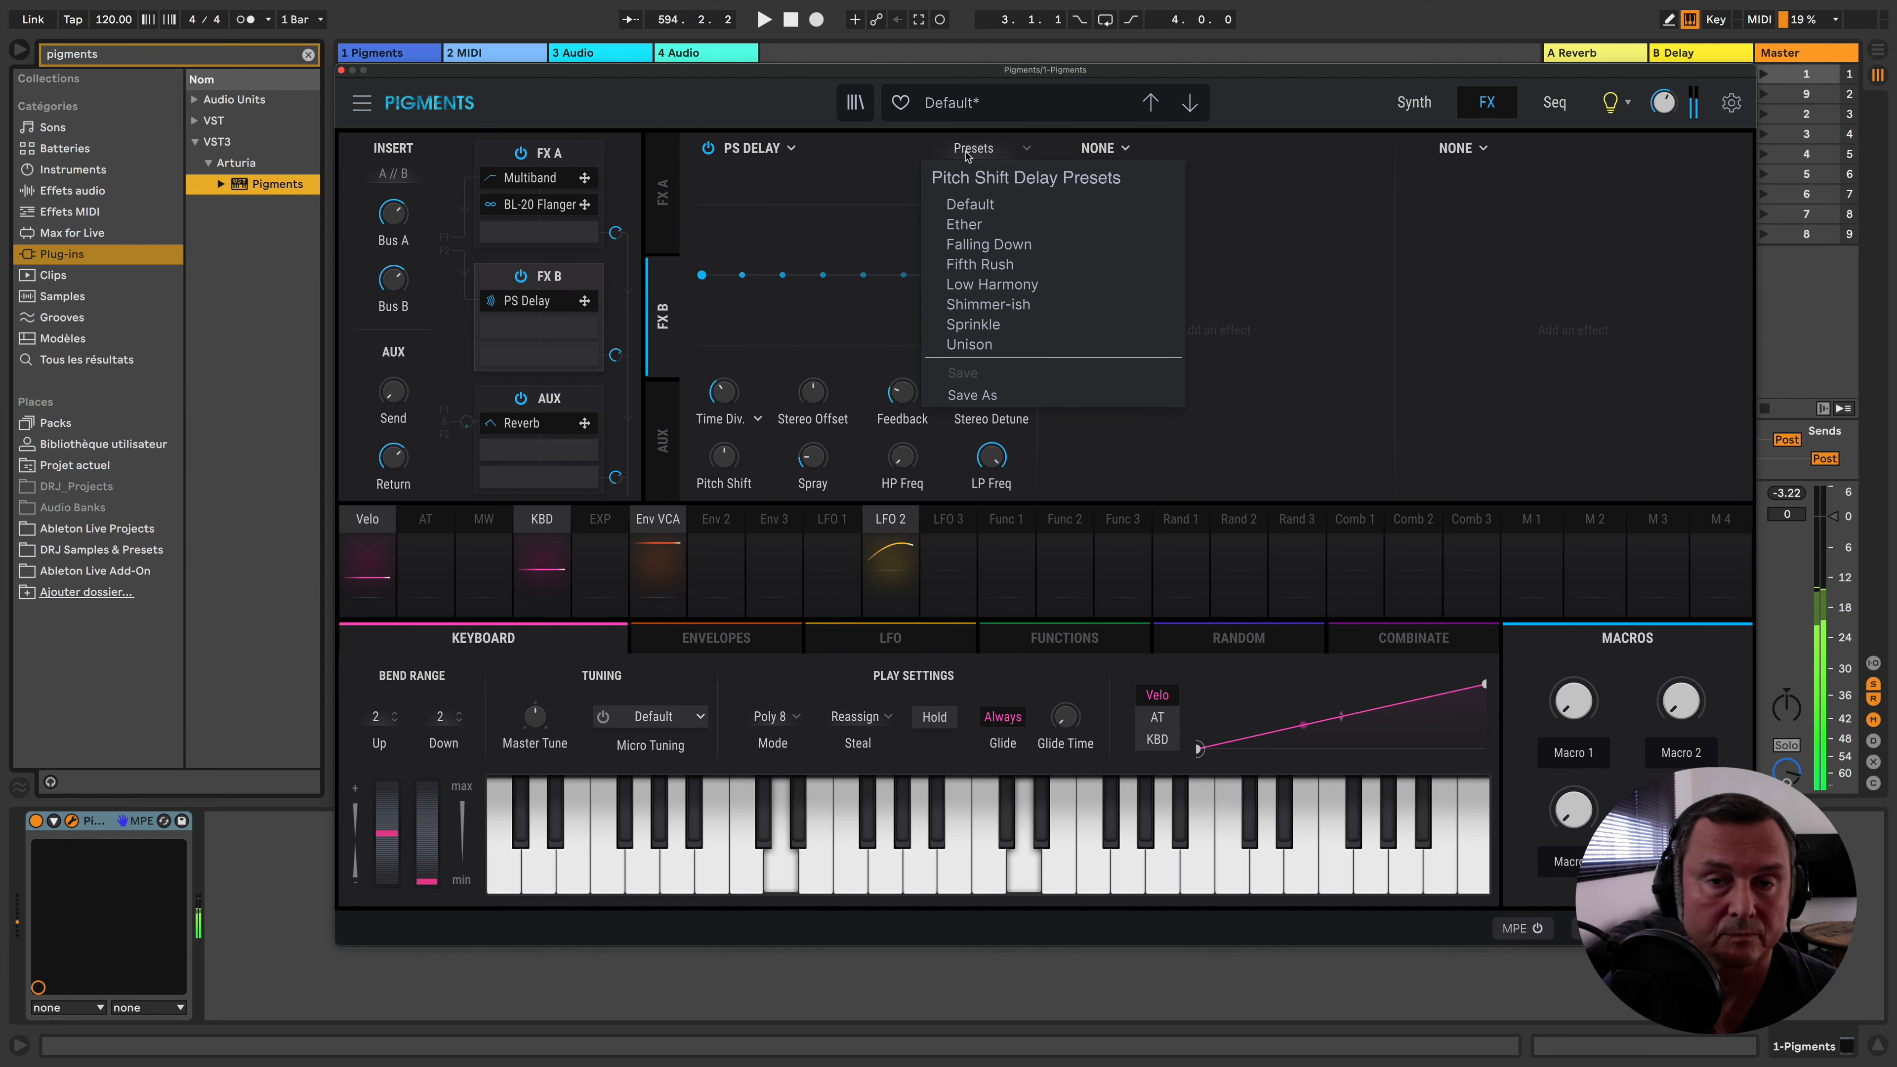
pyautogui.click(966, 224)
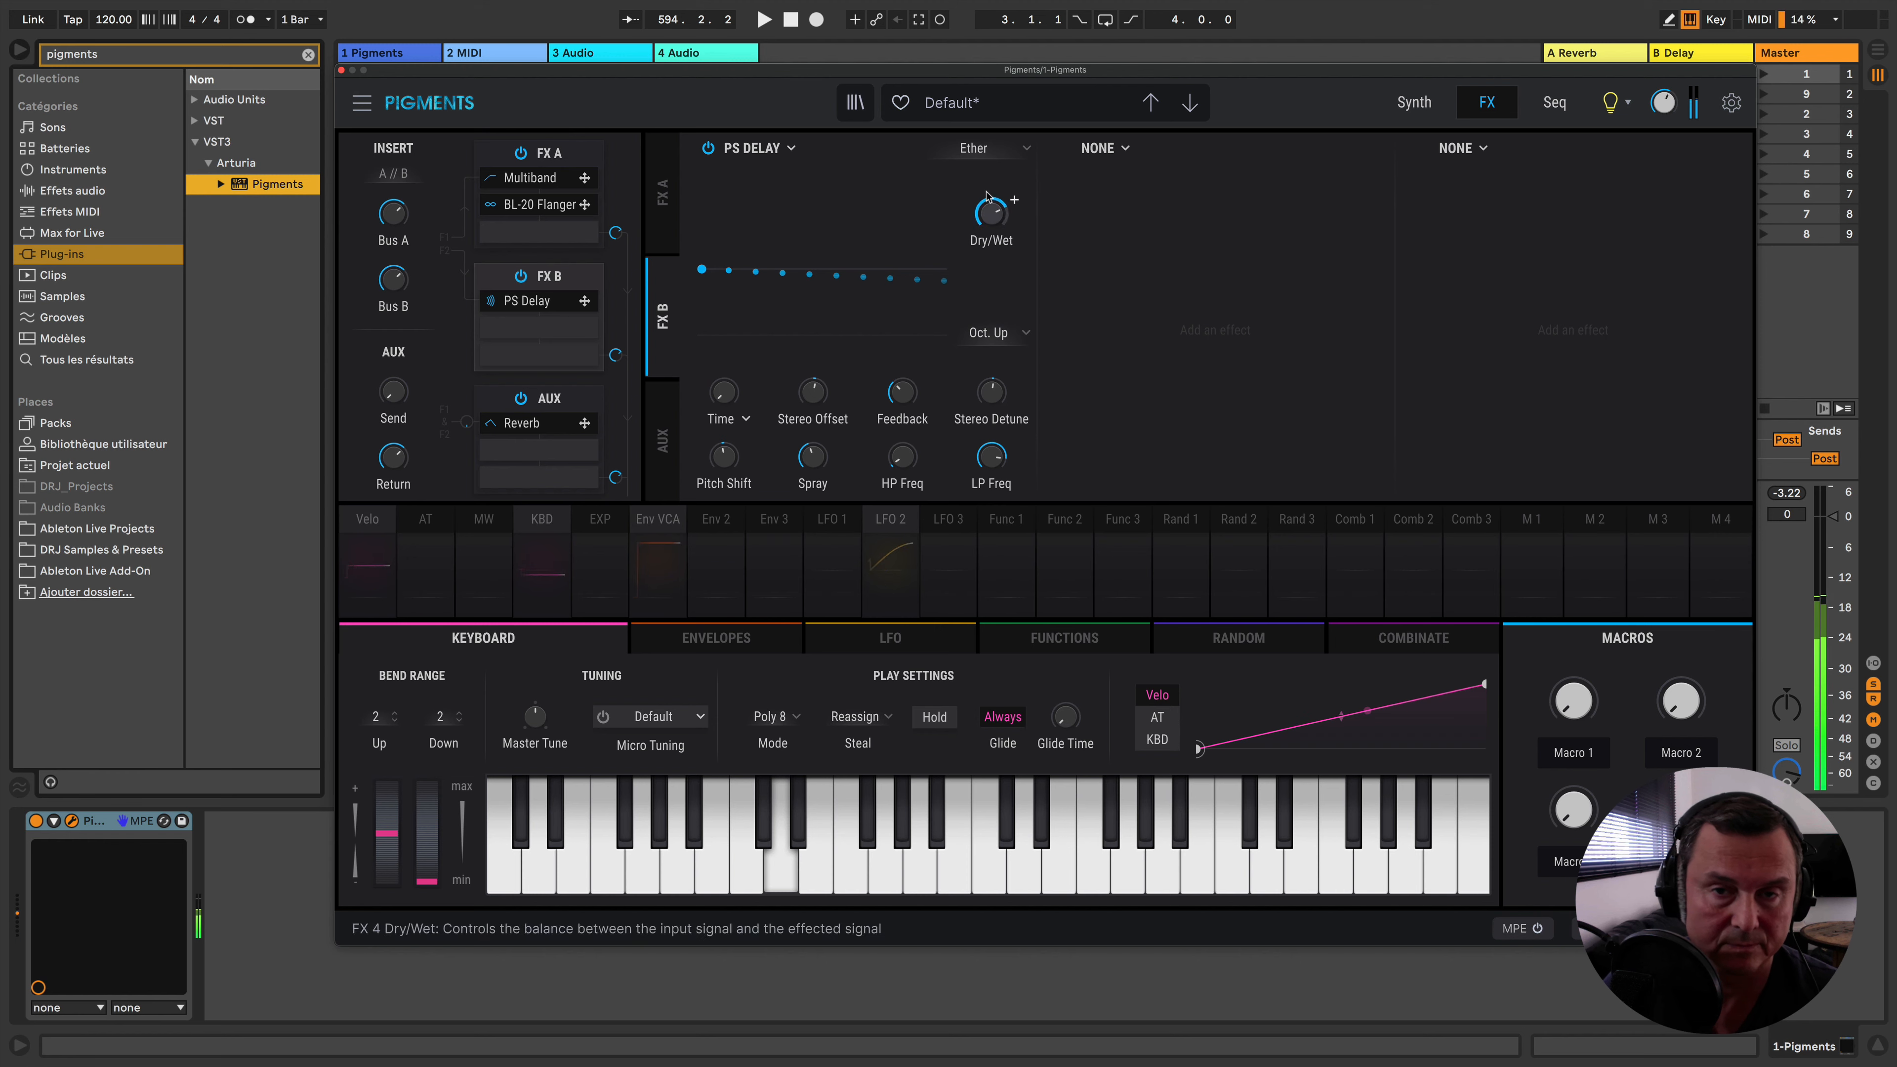
pyautogui.click(979, 151)
pyautogui.click(985, 247)
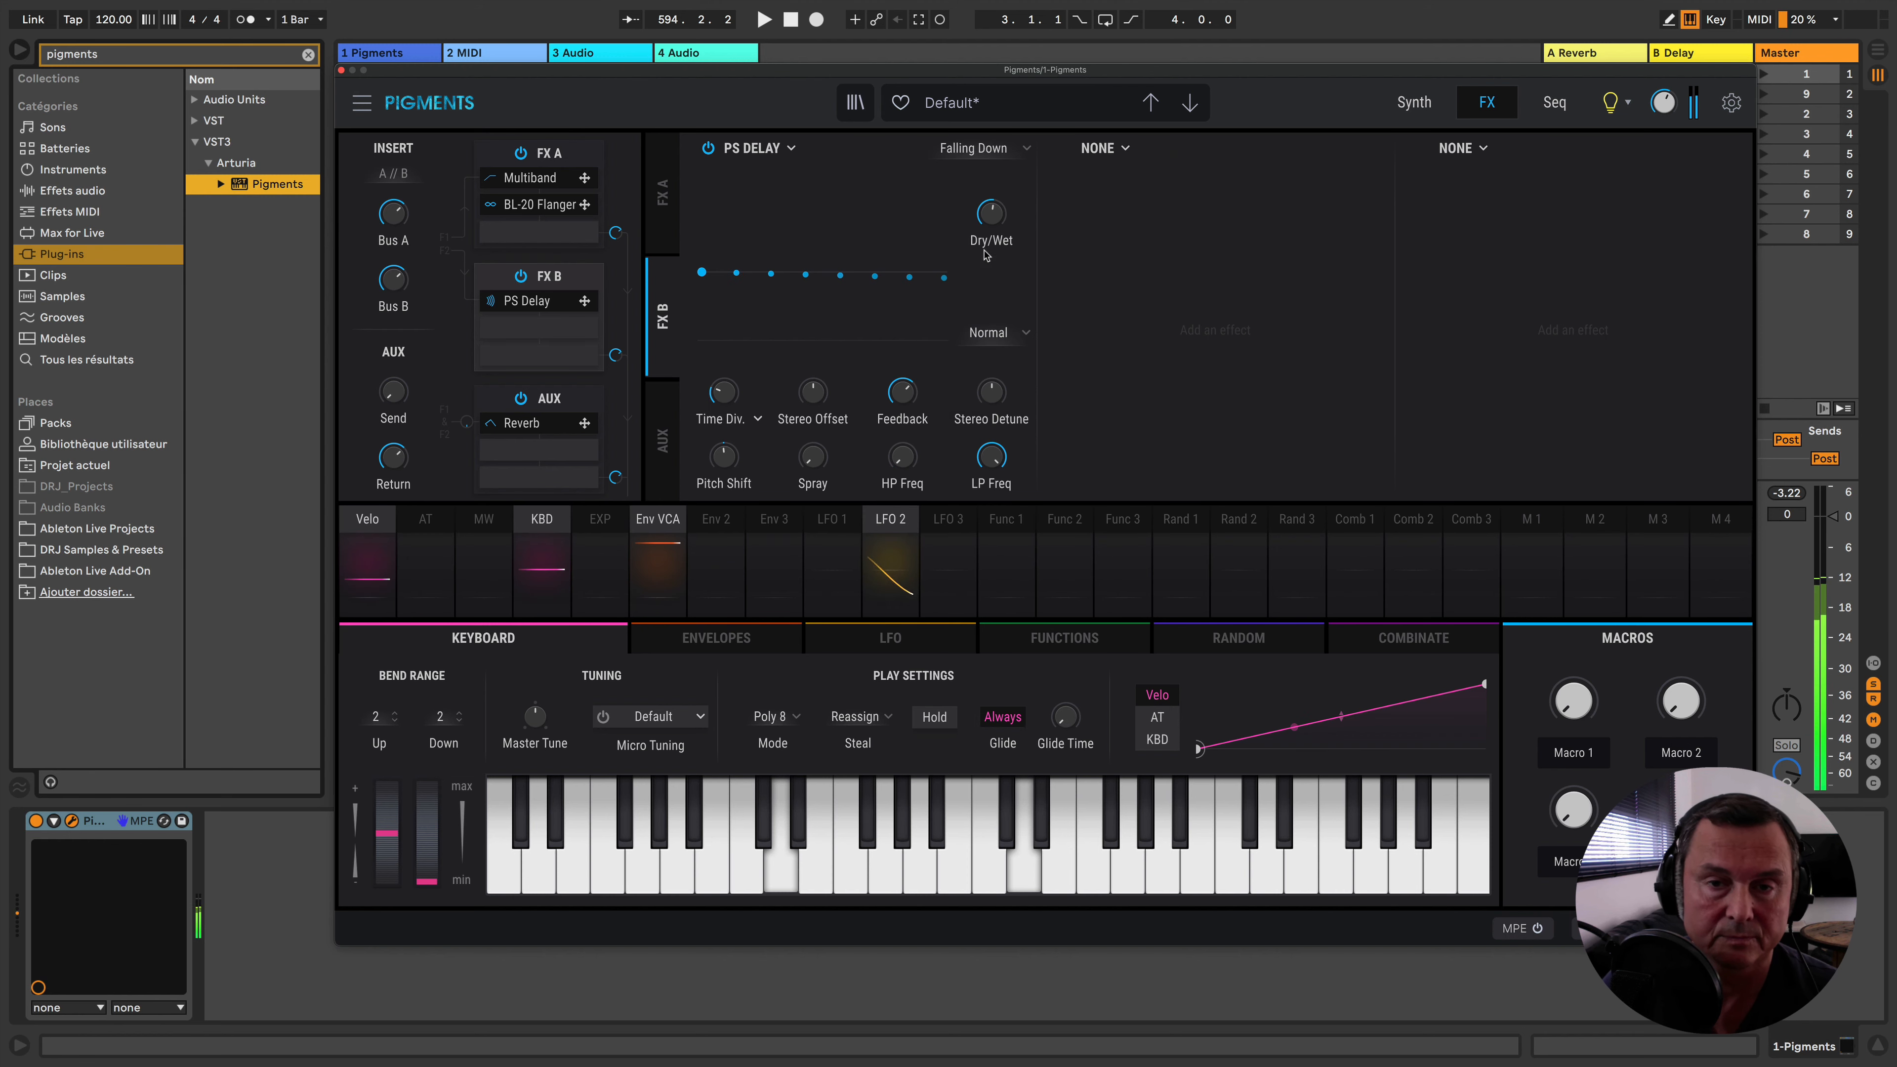
pyautogui.click(962, 148)
pyautogui.click(986, 290)
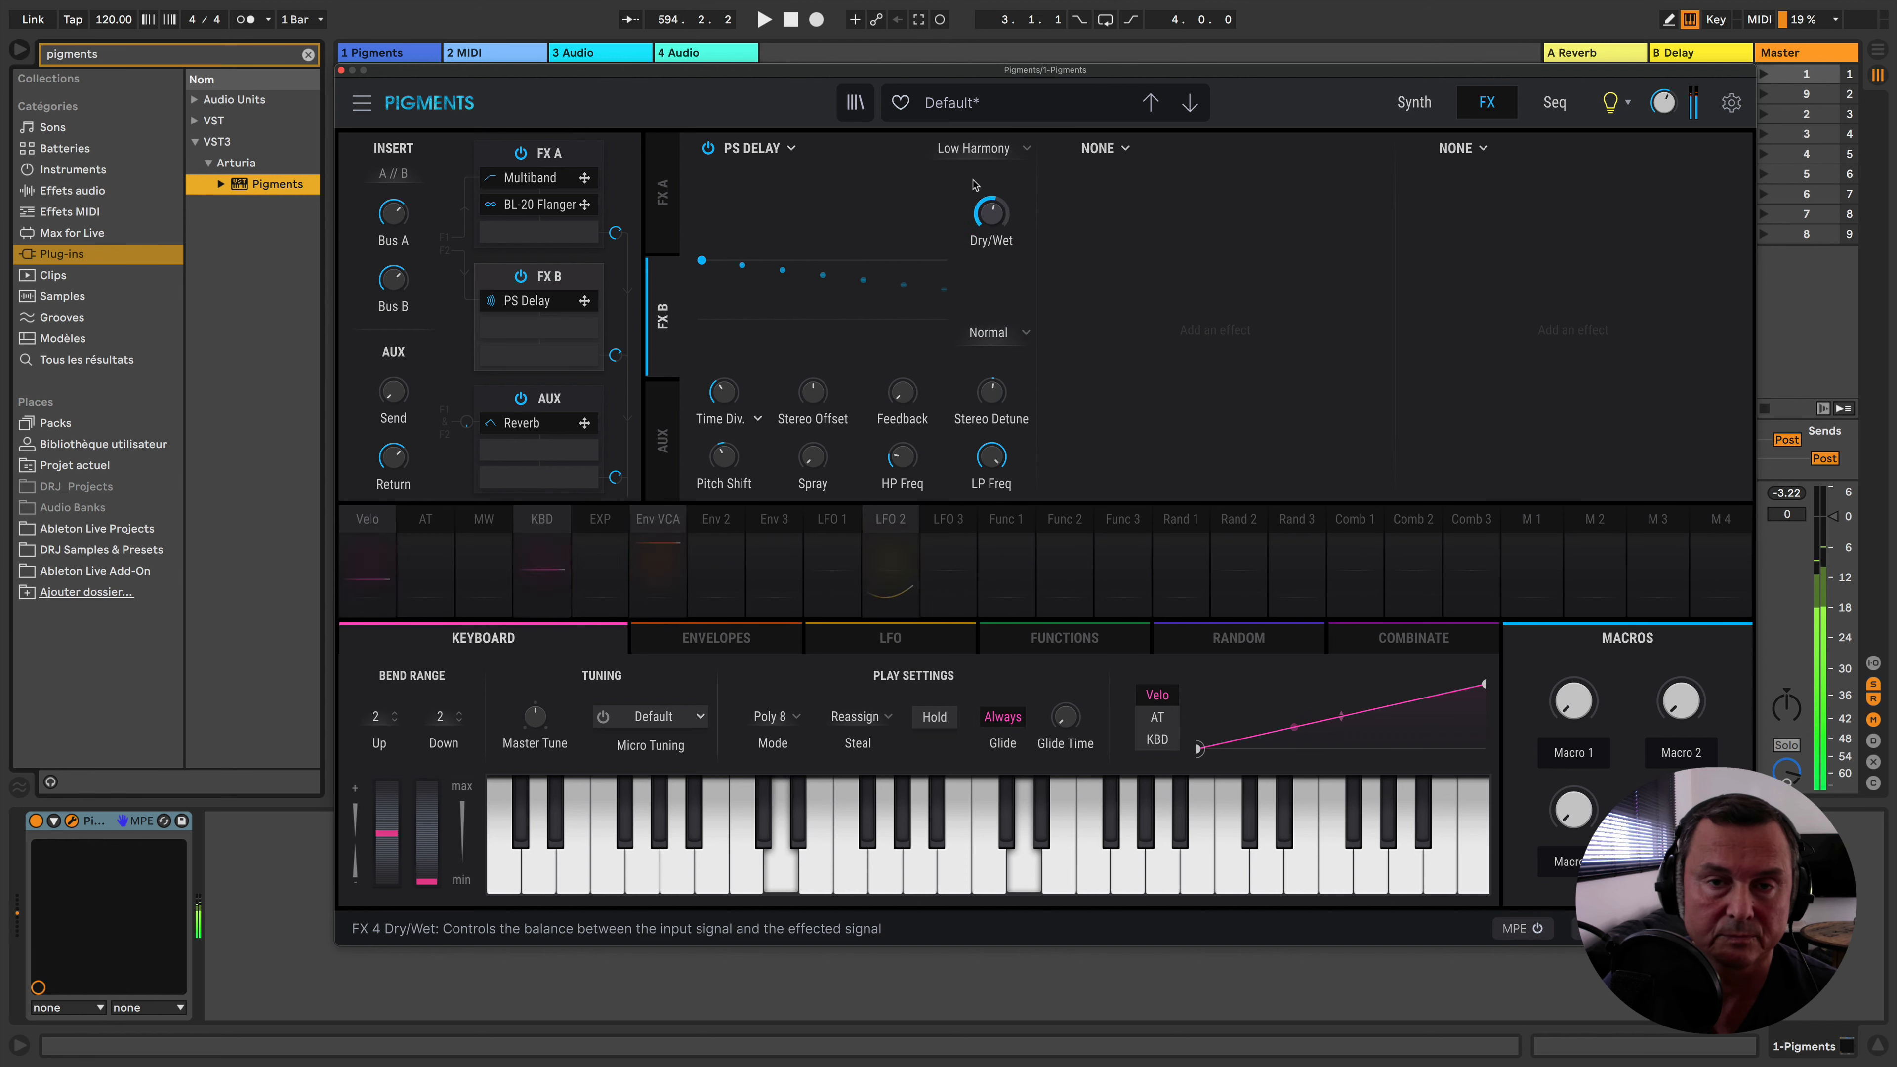
pyautogui.click(973, 149)
pyautogui.click(978, 334)
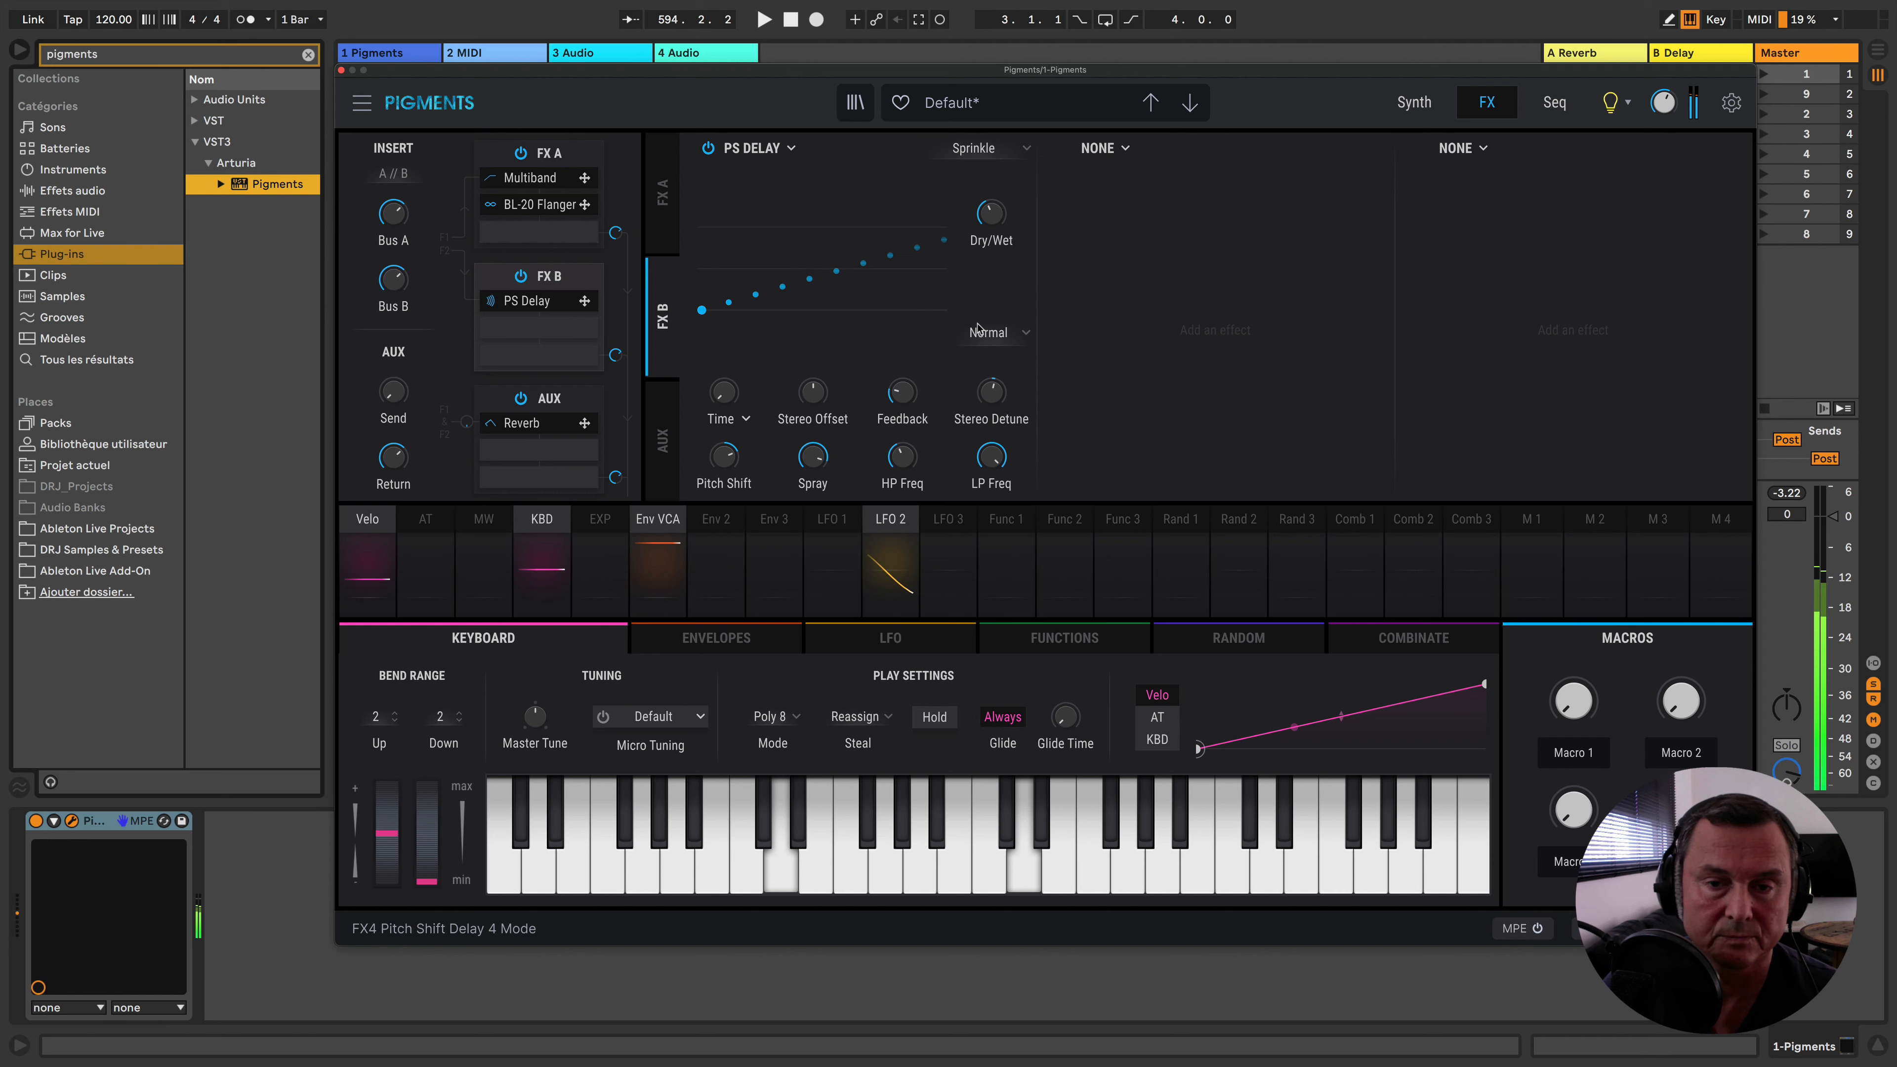
pyautogui.click(973, 149)
pyautogui.click(971, 344)
pyautogui.click(972, 149)
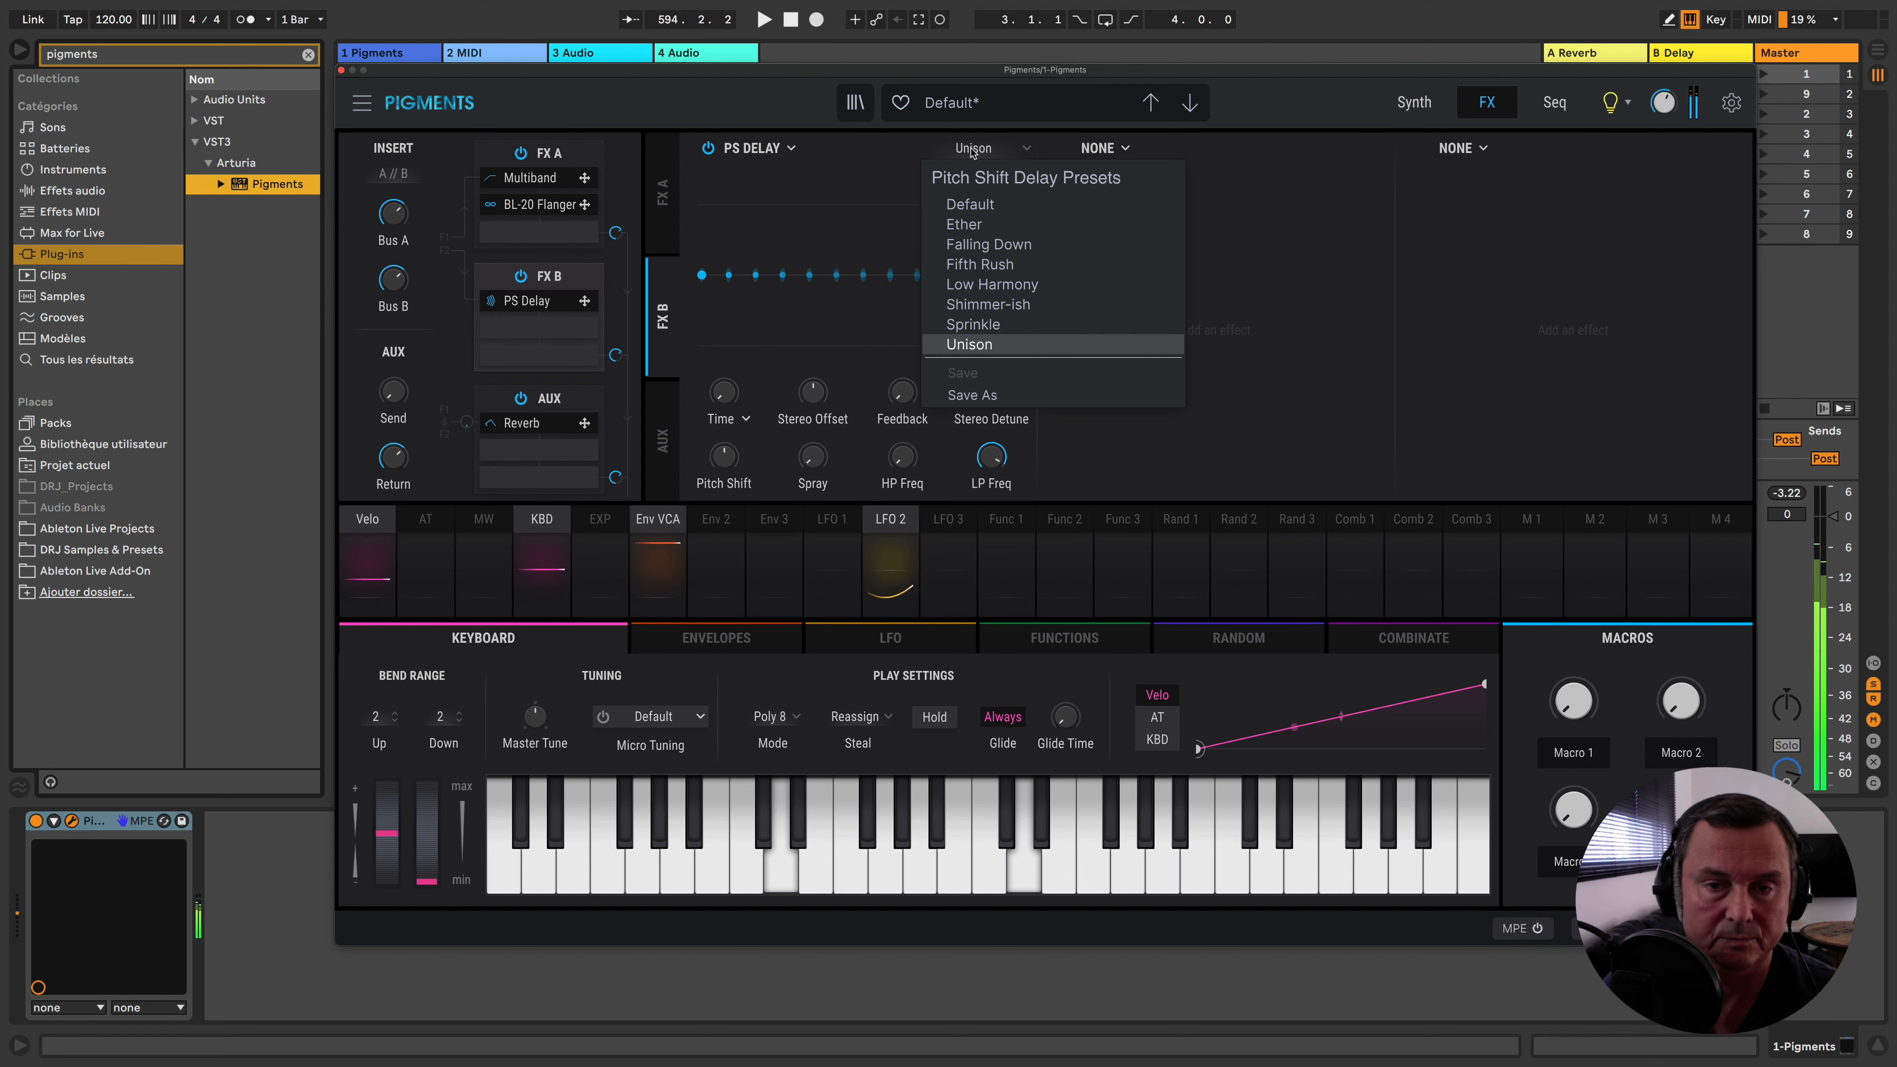
pyautogui.click(997, 266)
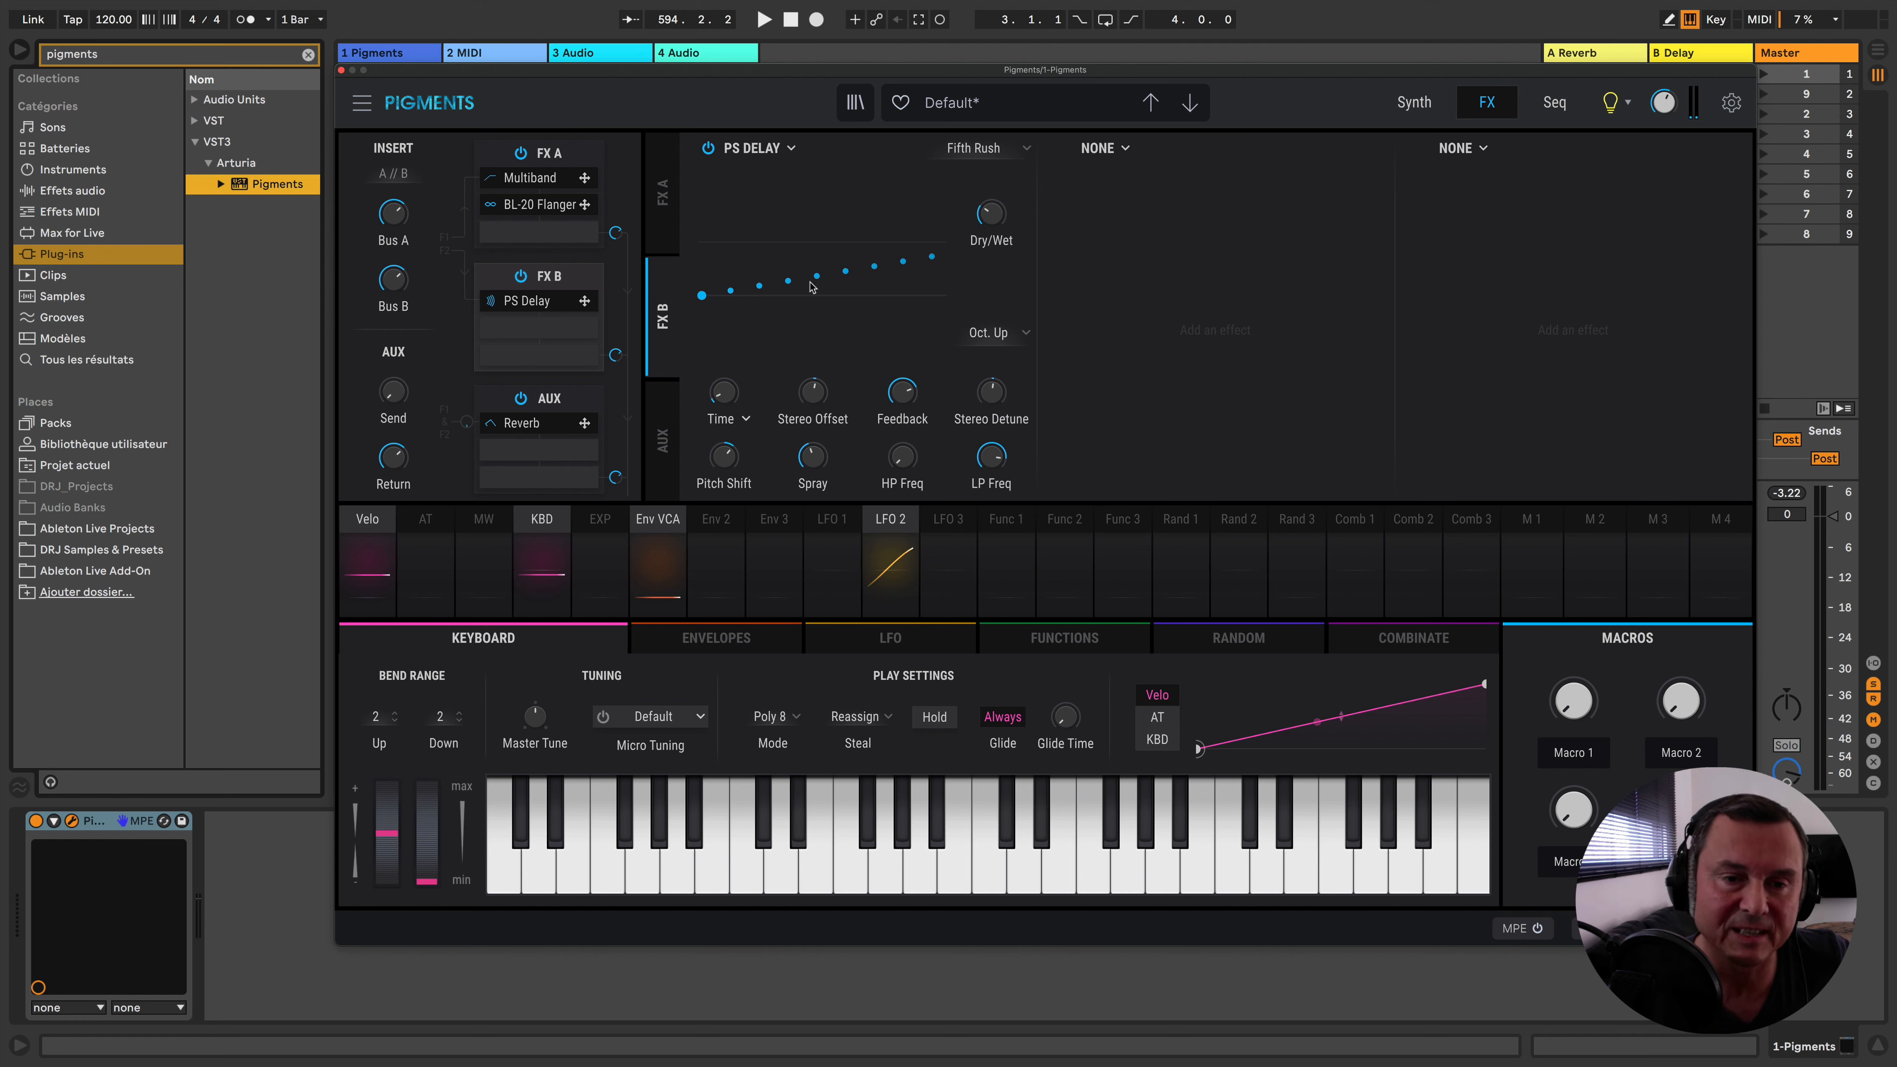
# Check the PS Delay's delay time types, keeping Time, and increase its Stereo Offset
pyautogui.click(745, 419)
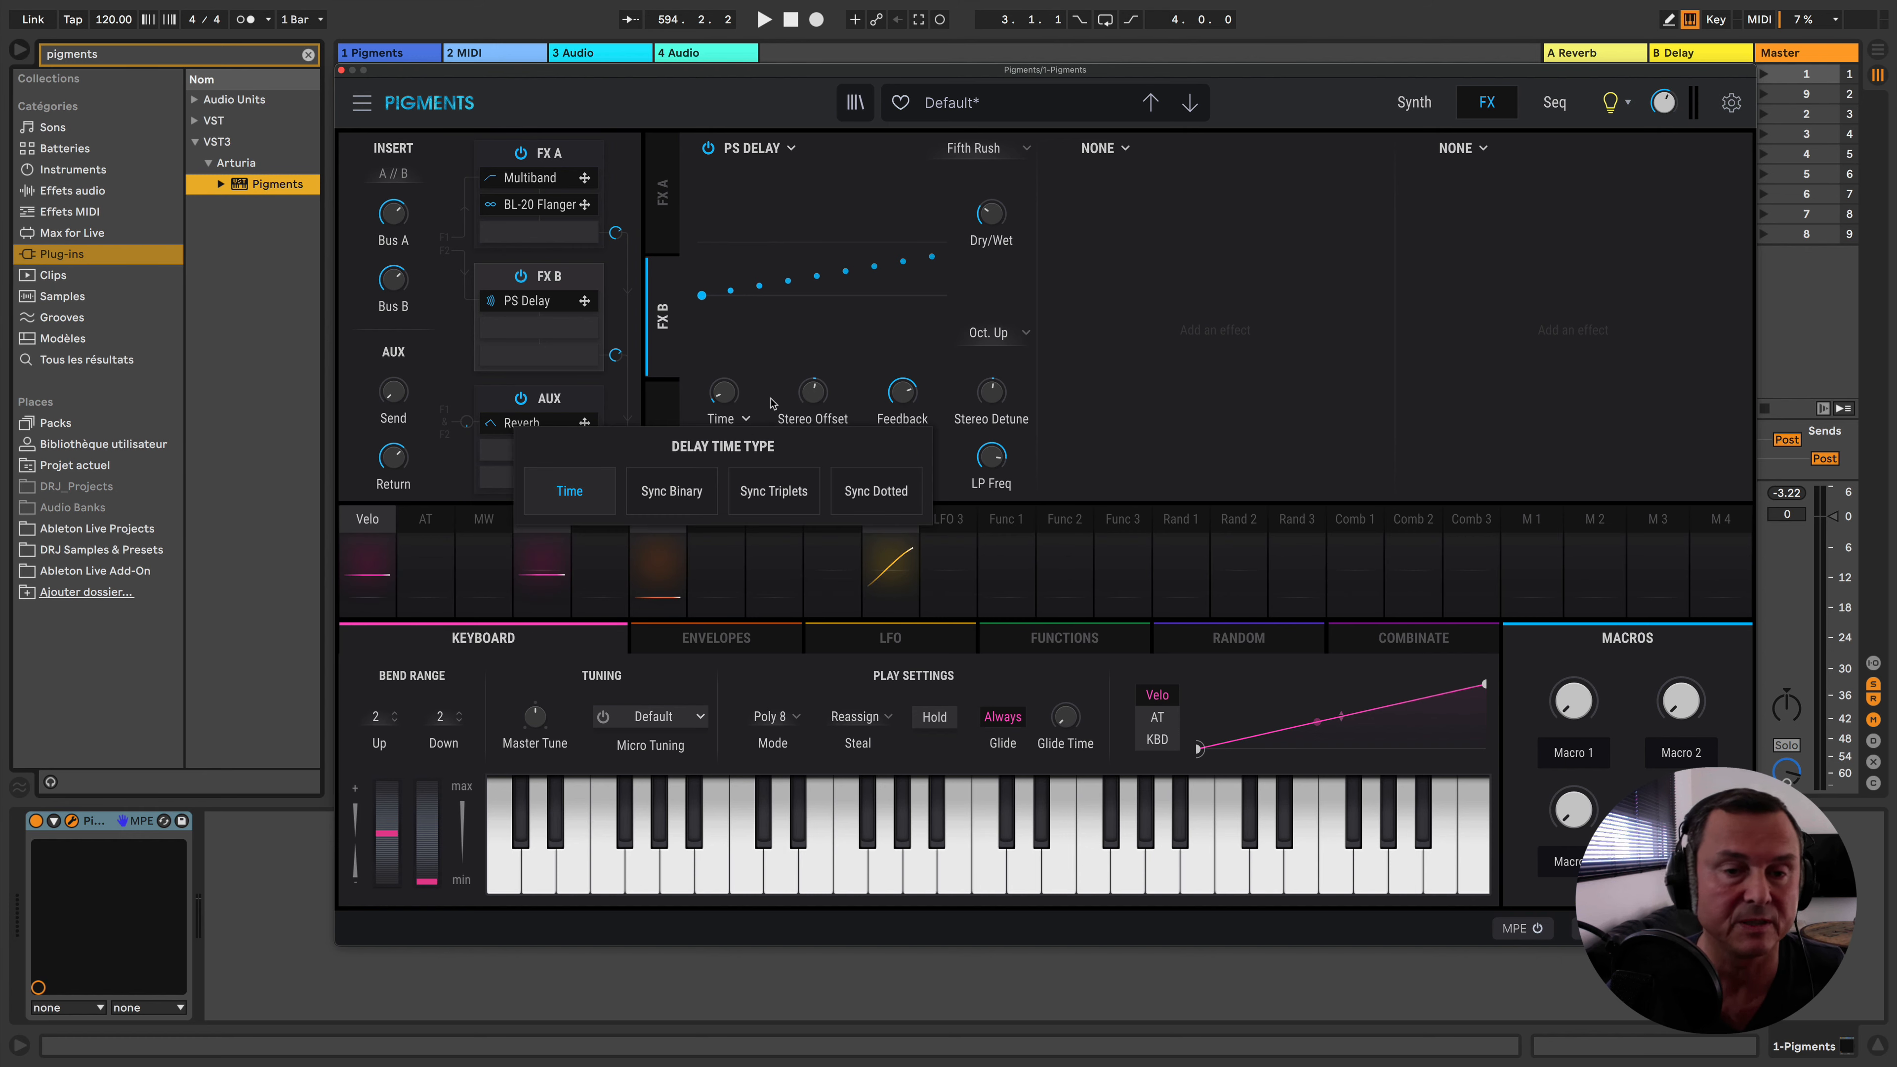
pyautogui.click(756, 385)
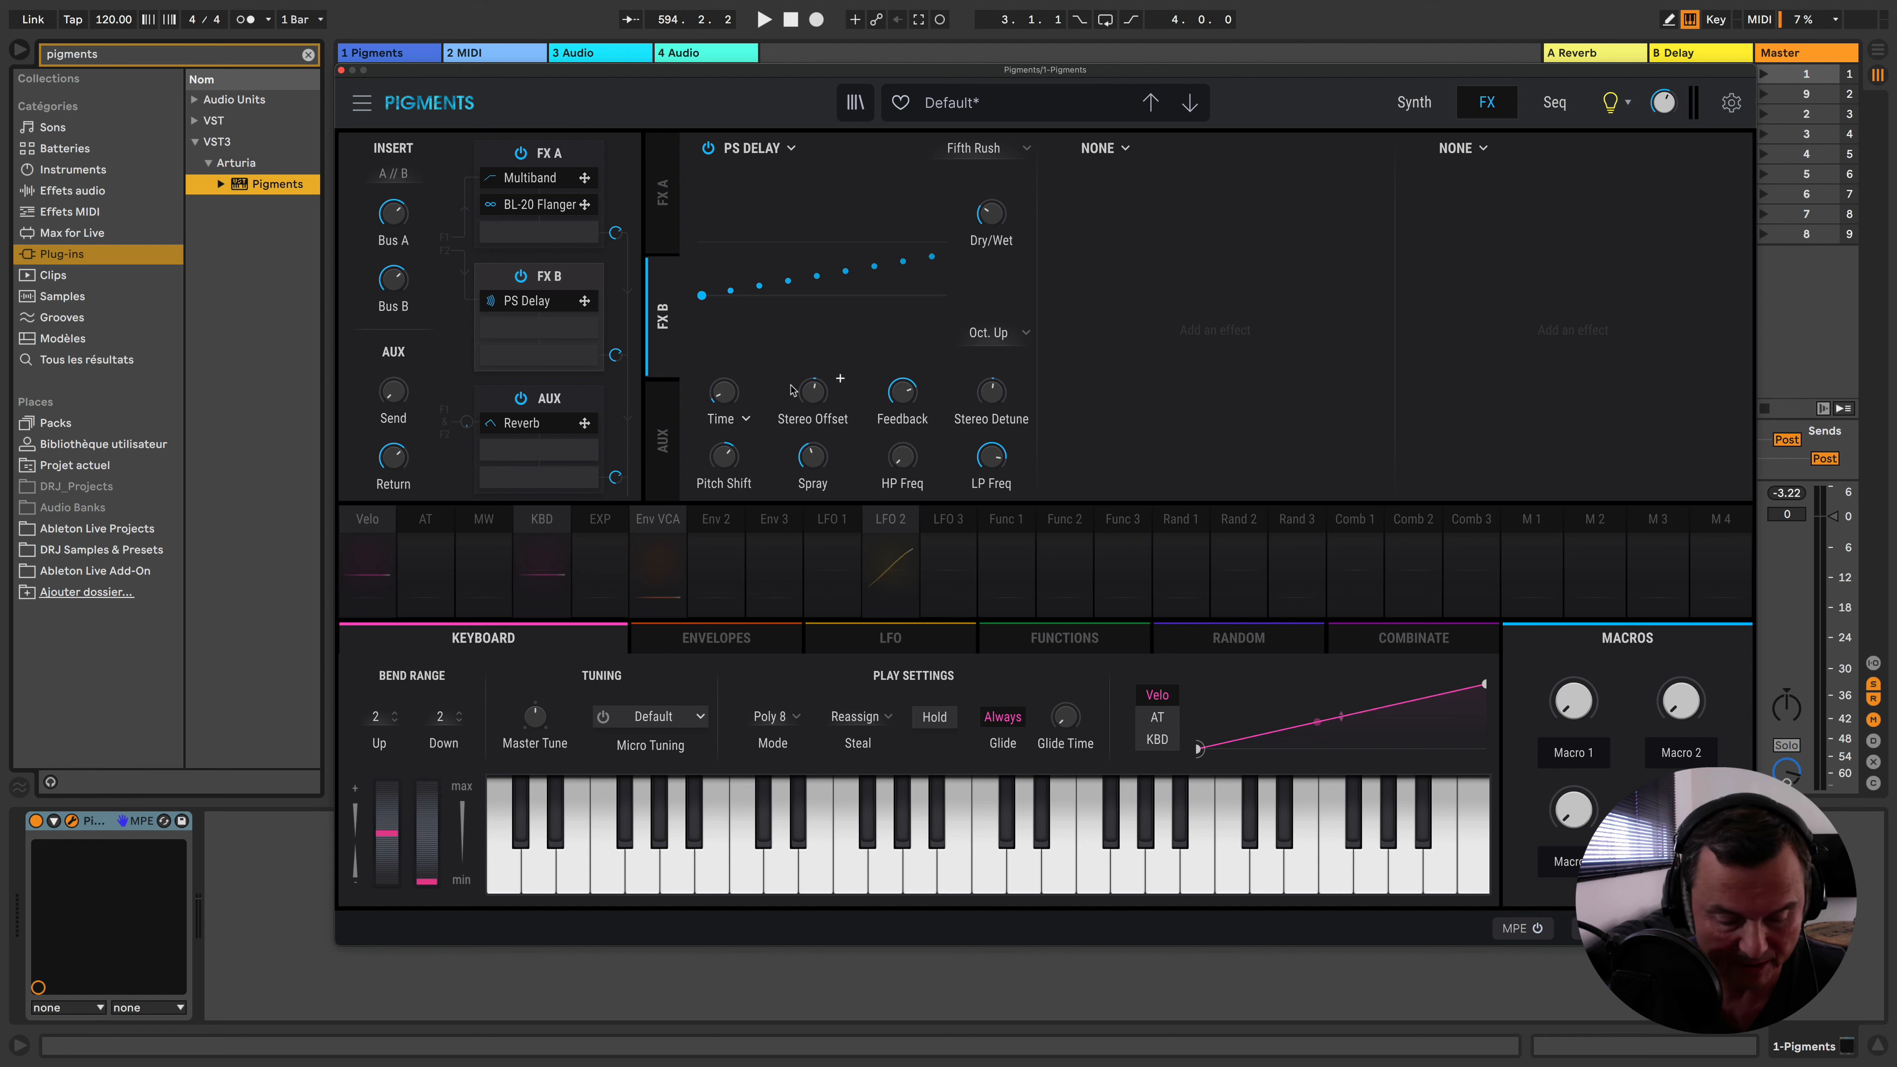
pyautogui.moveTo(801, 389)
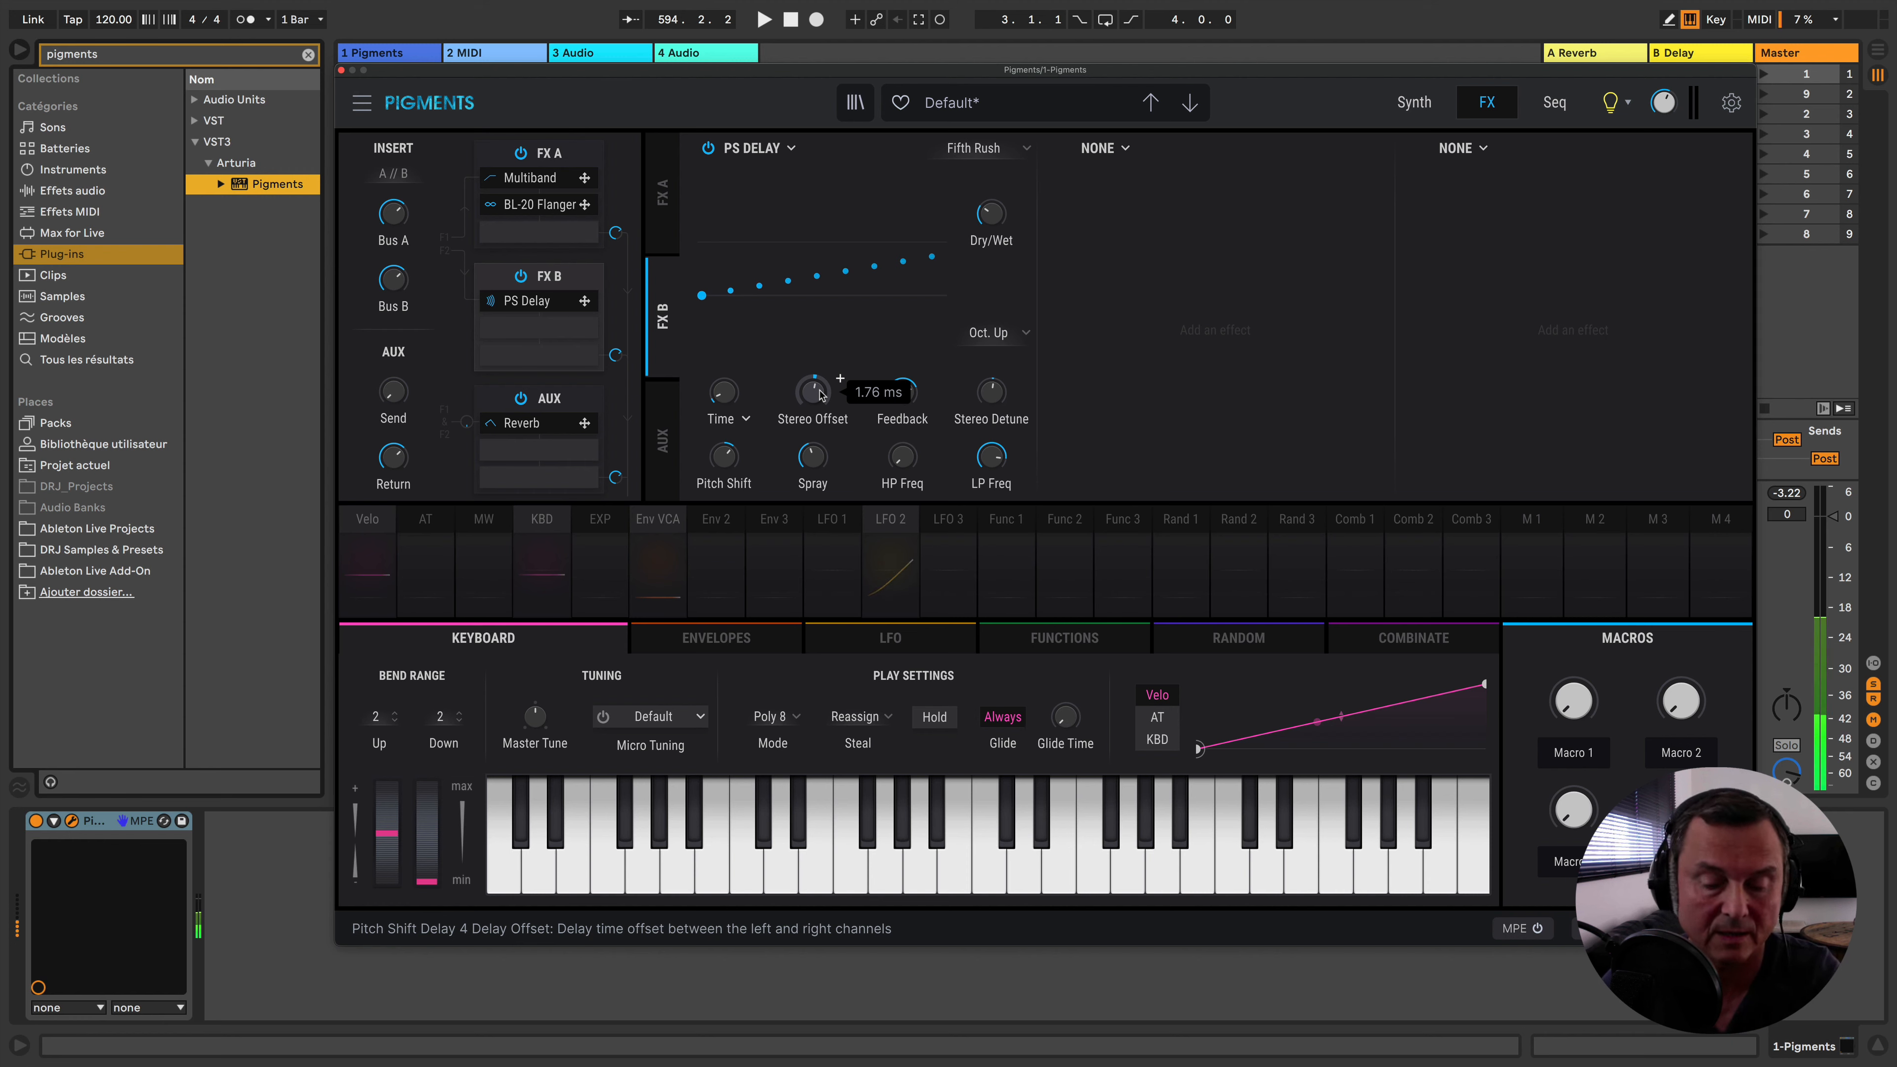
pyautogui.moveTo(820, 395); pyautogui.dragTo(840, 362)
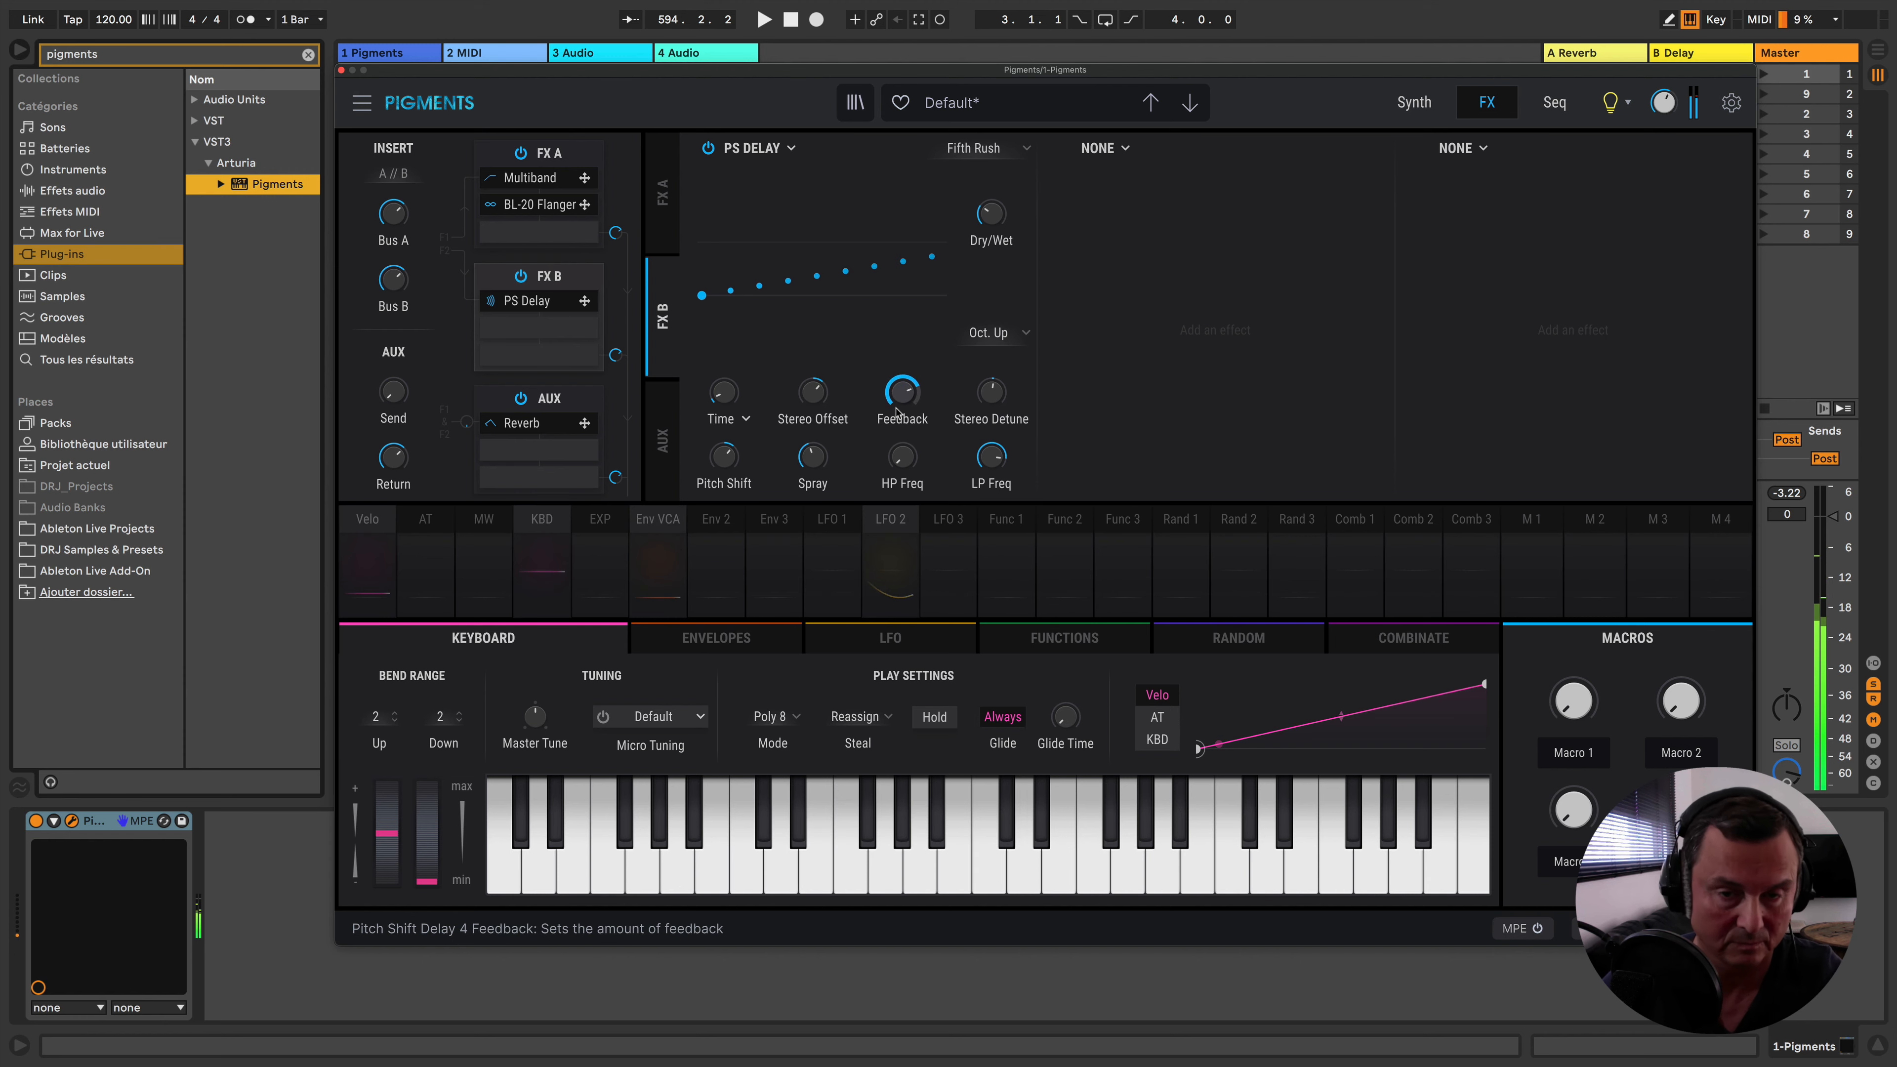
# Set the PS Delay's Stereo Detune to 14.4 cents, and lower its Pitch Shift
pyautogui.moveTo(897, 411)
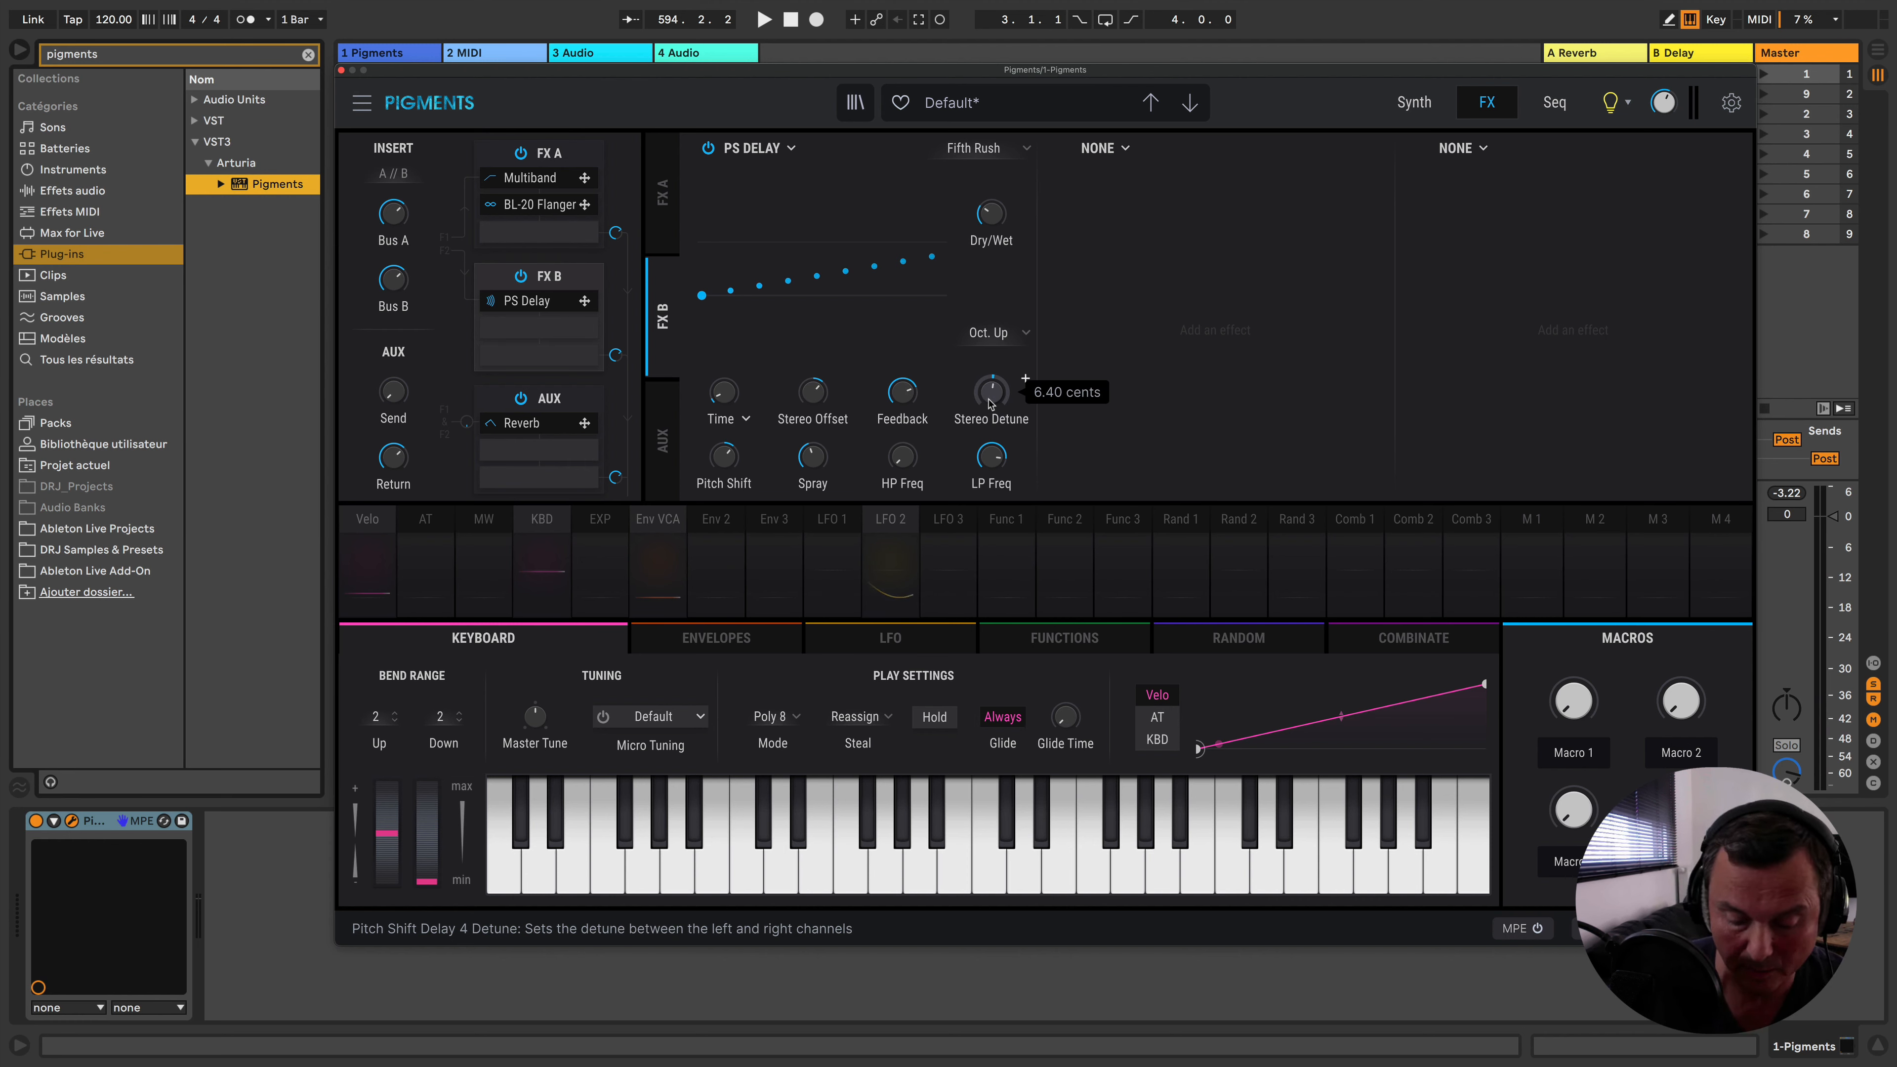
pyautogui.moveTo(989, 404)
pyautogui.mouseDown()
pyautogui.moveTo(989, 373)
pyautogui.moveTo(990, 460)
pyautogui.moveTo(994, 402)
pyautogui.mouseUp()
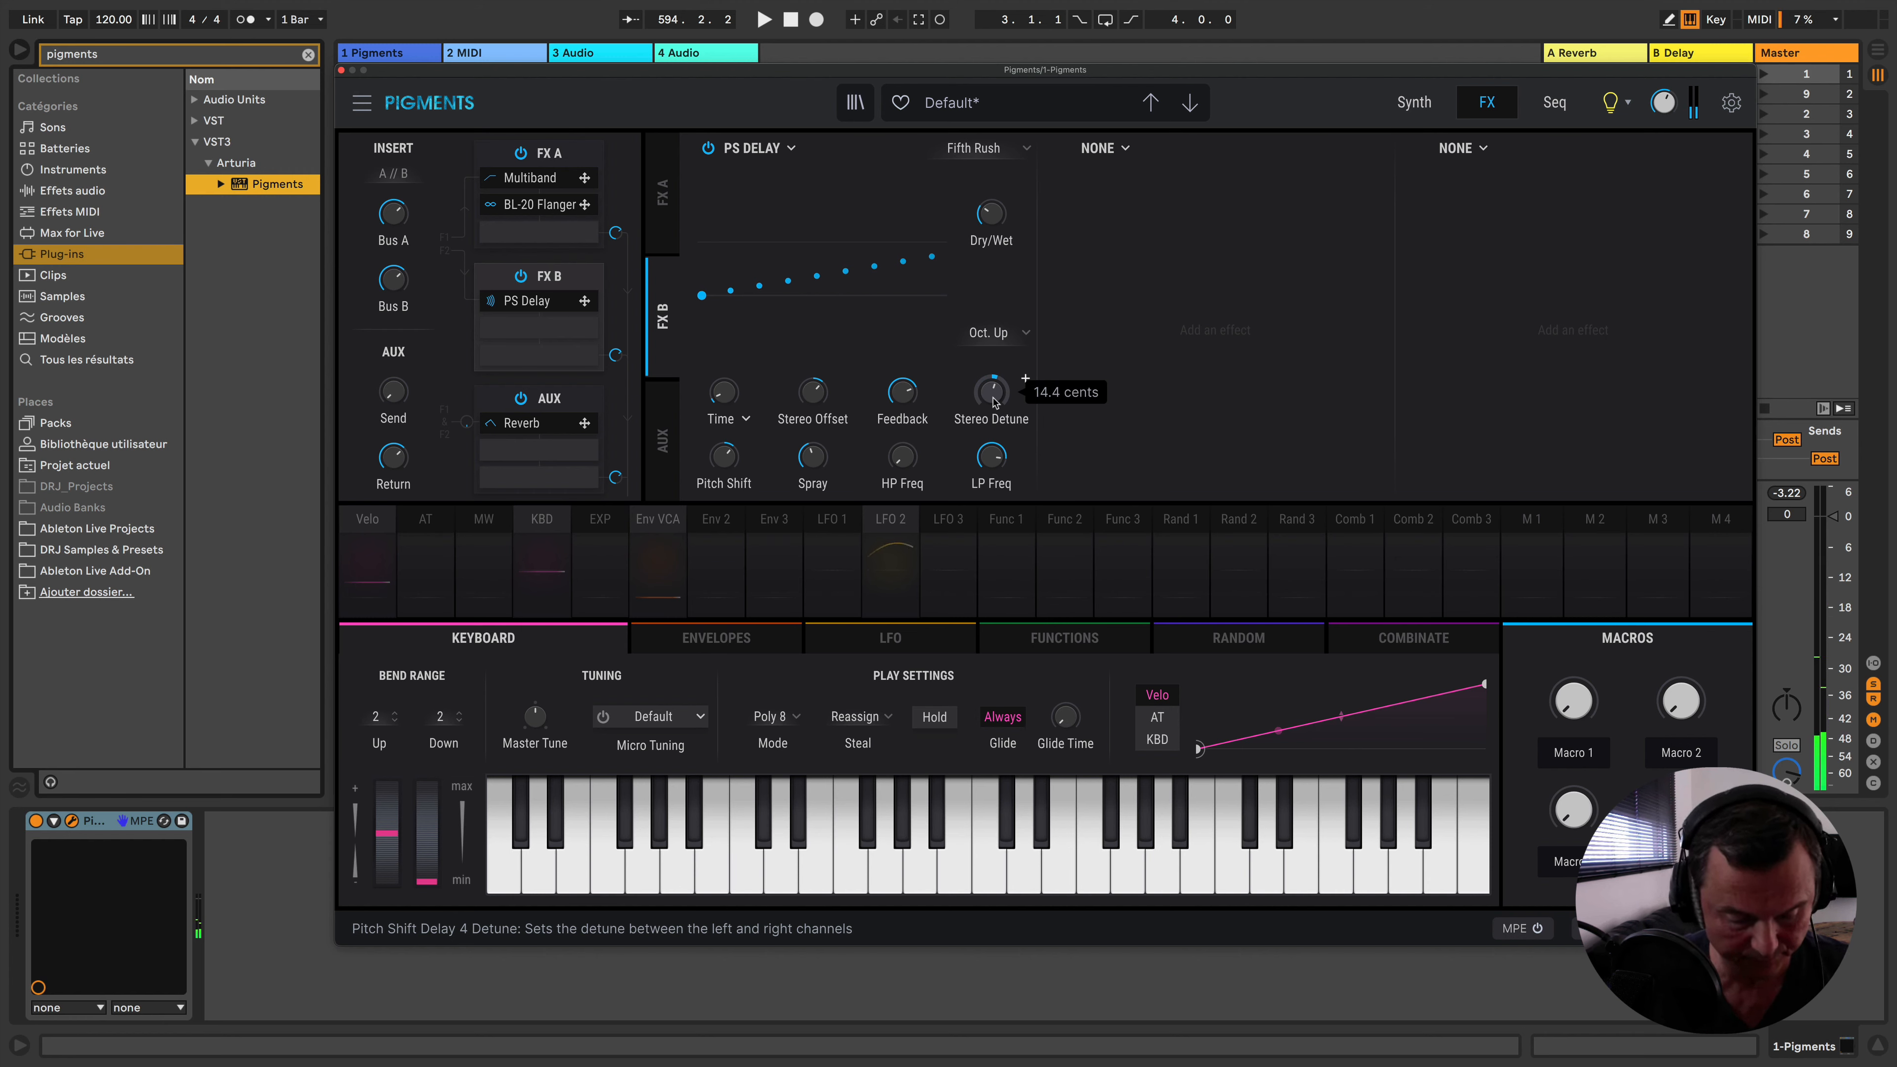
pyautogui.moveTo(722, 465)
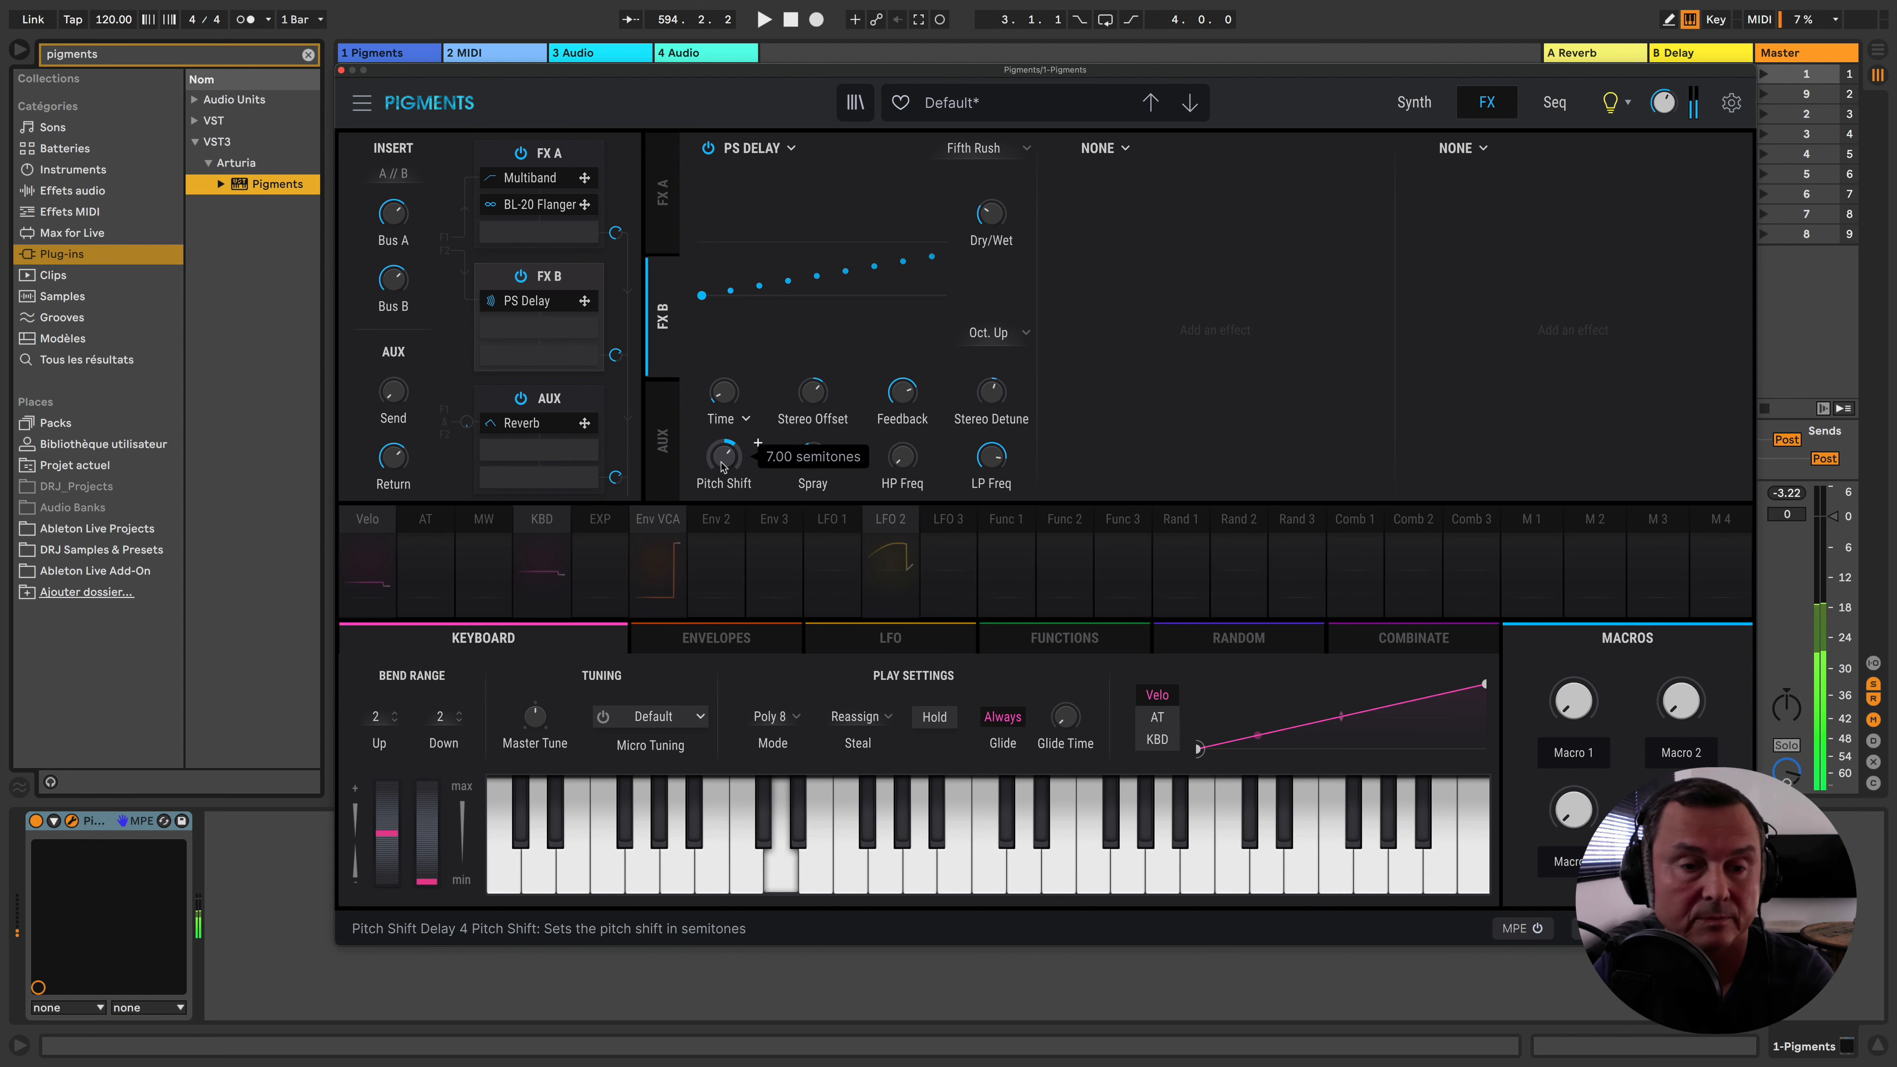
pyautogui.moveTo(723, 465)
pyautogui.mouseDown()
pyautogui.moveTo(723, 438)
pyautogui.moveTo(723, 493)
pyautogui.moveTo(723, 473)
pyautogui.mouseUp()
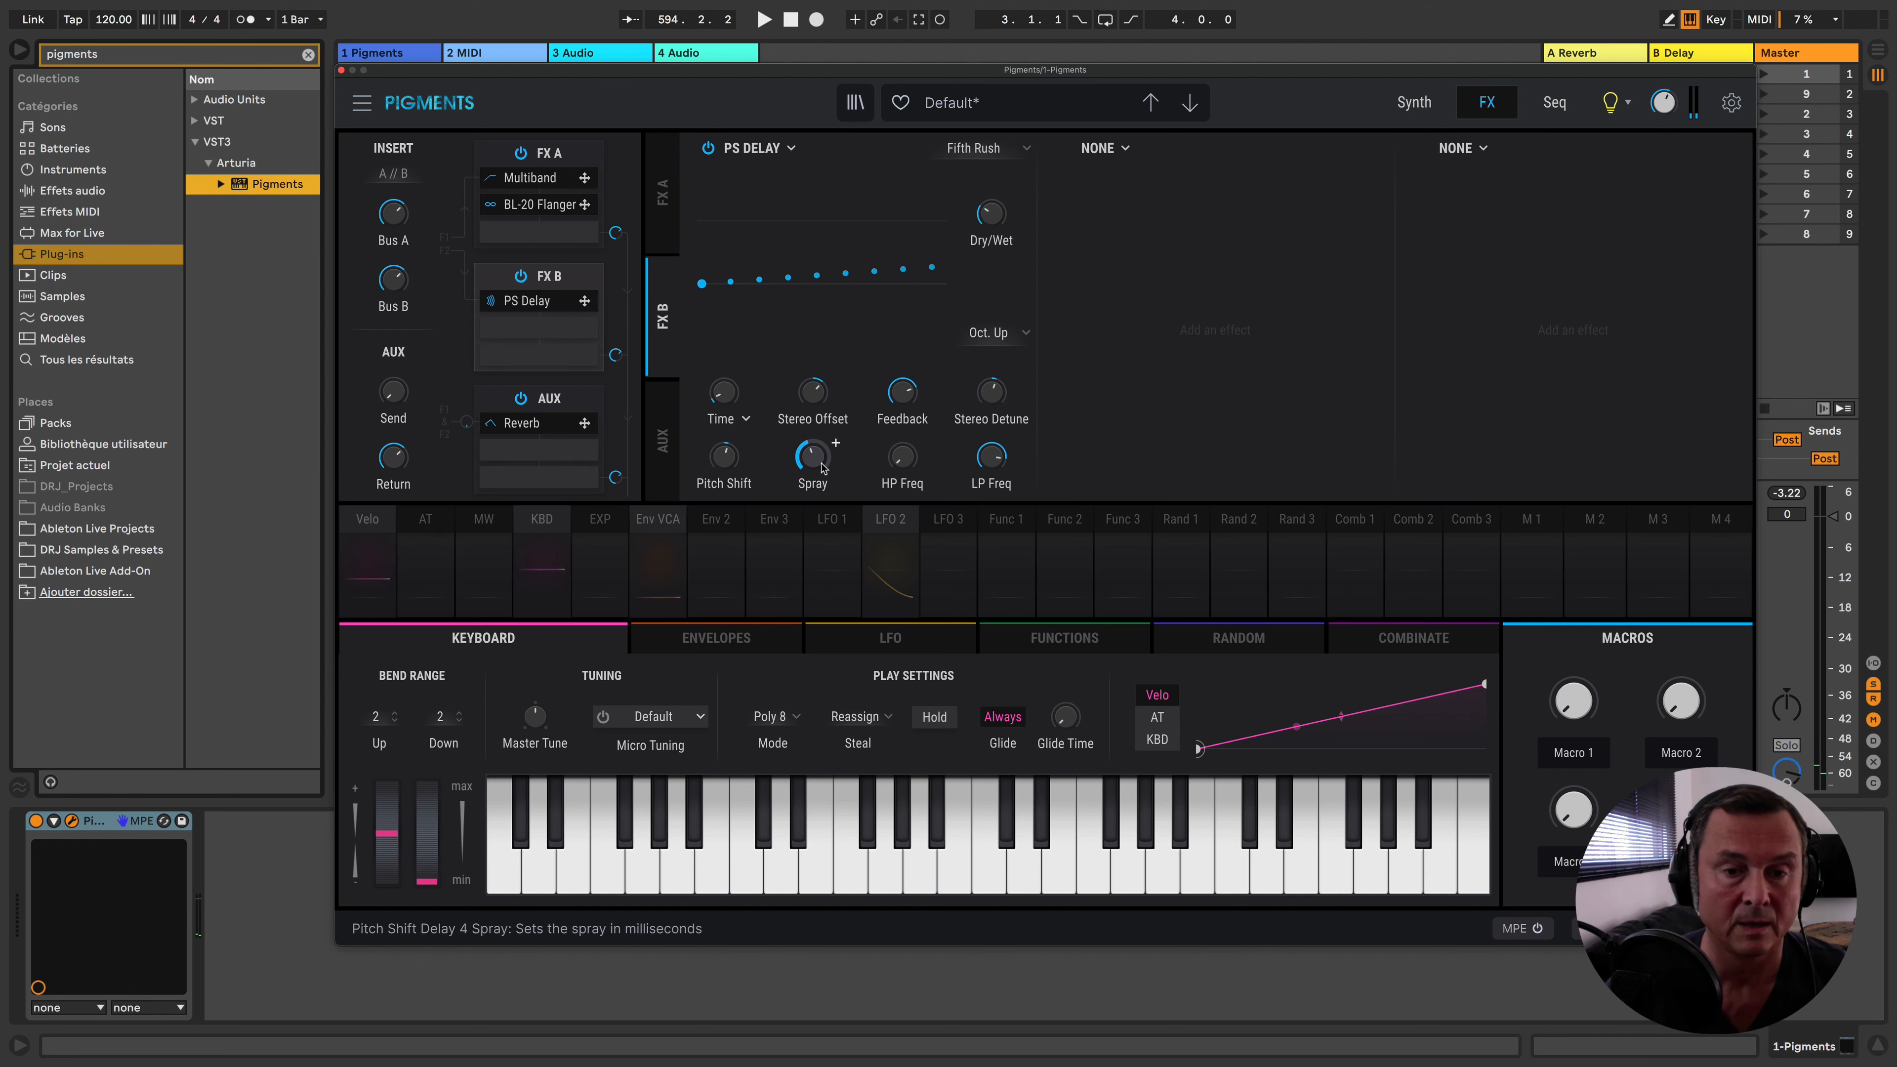
# Adjust the PS Delay's Spray, and audition its Octave Down, Octave Up and Normal modes, keeping Octave Up
pyautogui.moveTo(820, 467)
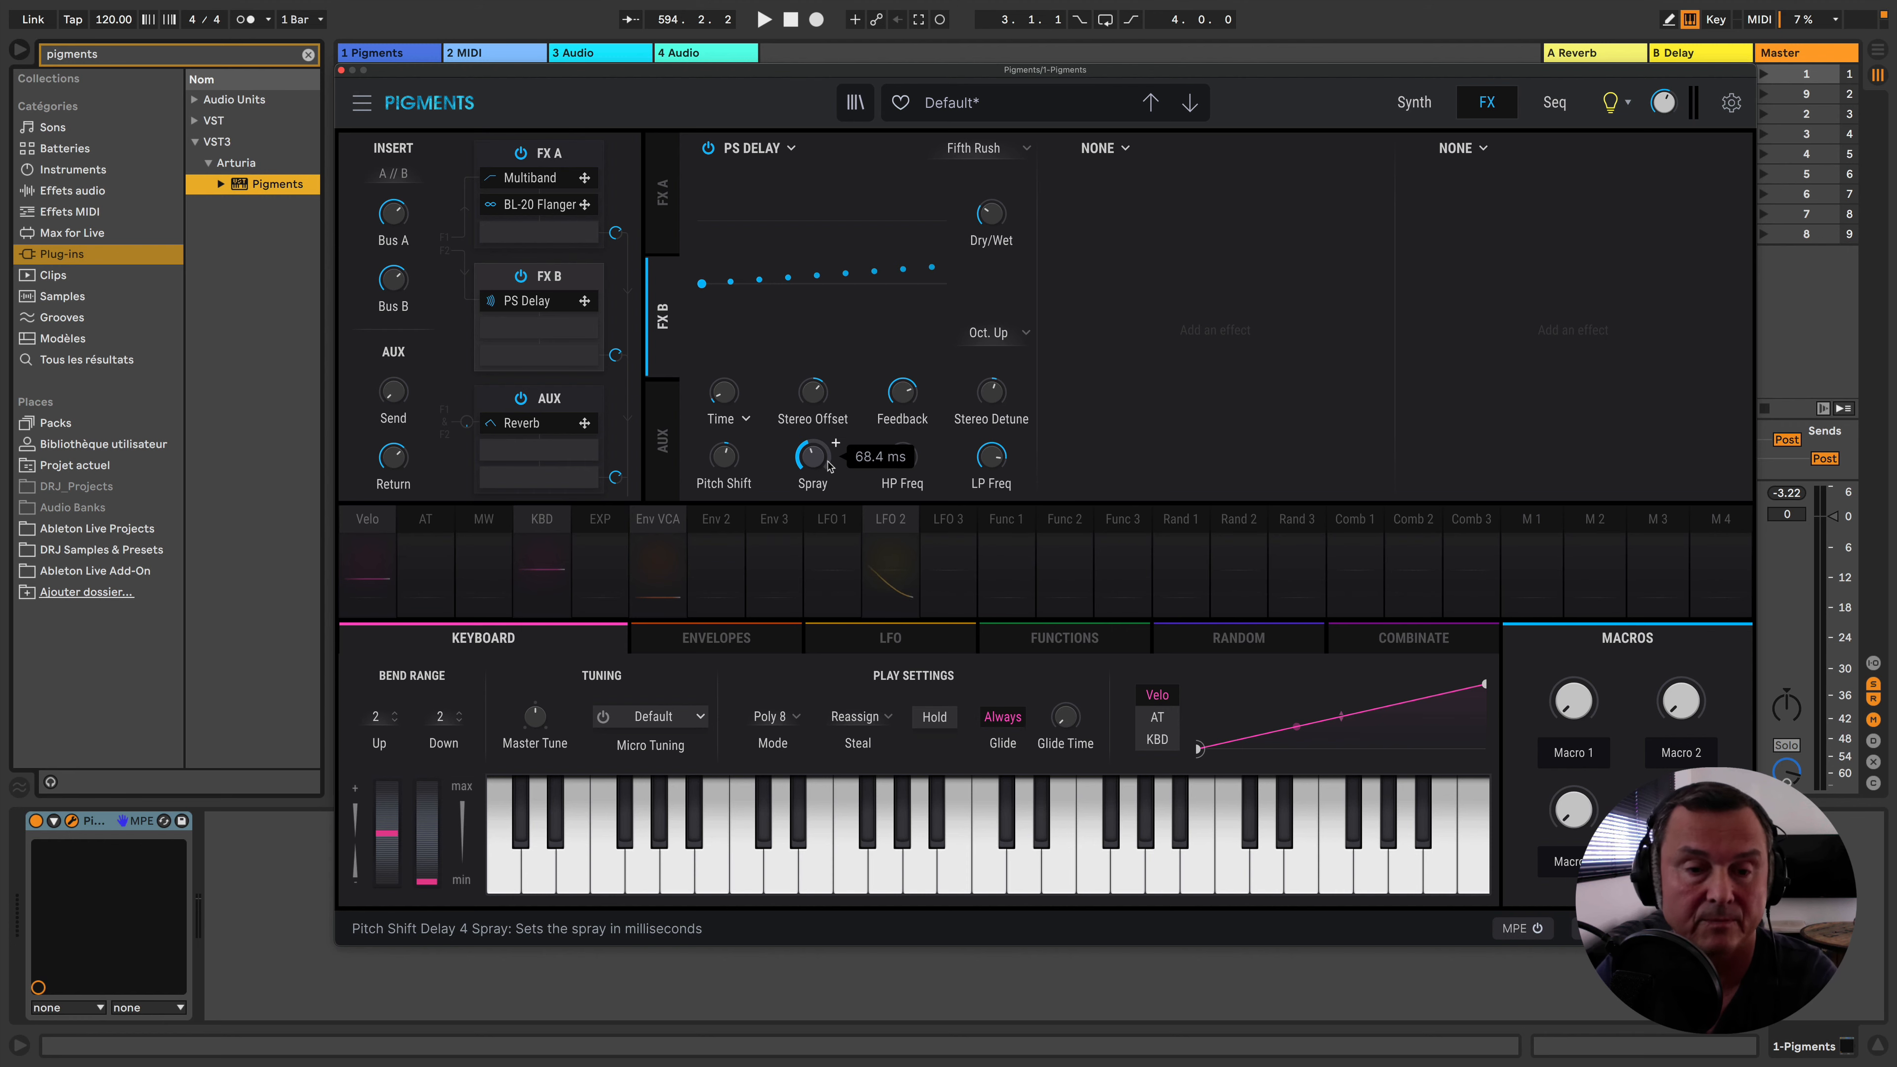
pyautogui.moveTo(820, 462)
pyautogui.mouseDown()
pyautogui.moveTo(820, 351)
pyautogui.moveTo(814, 458)
pyautogui.mouseUp()
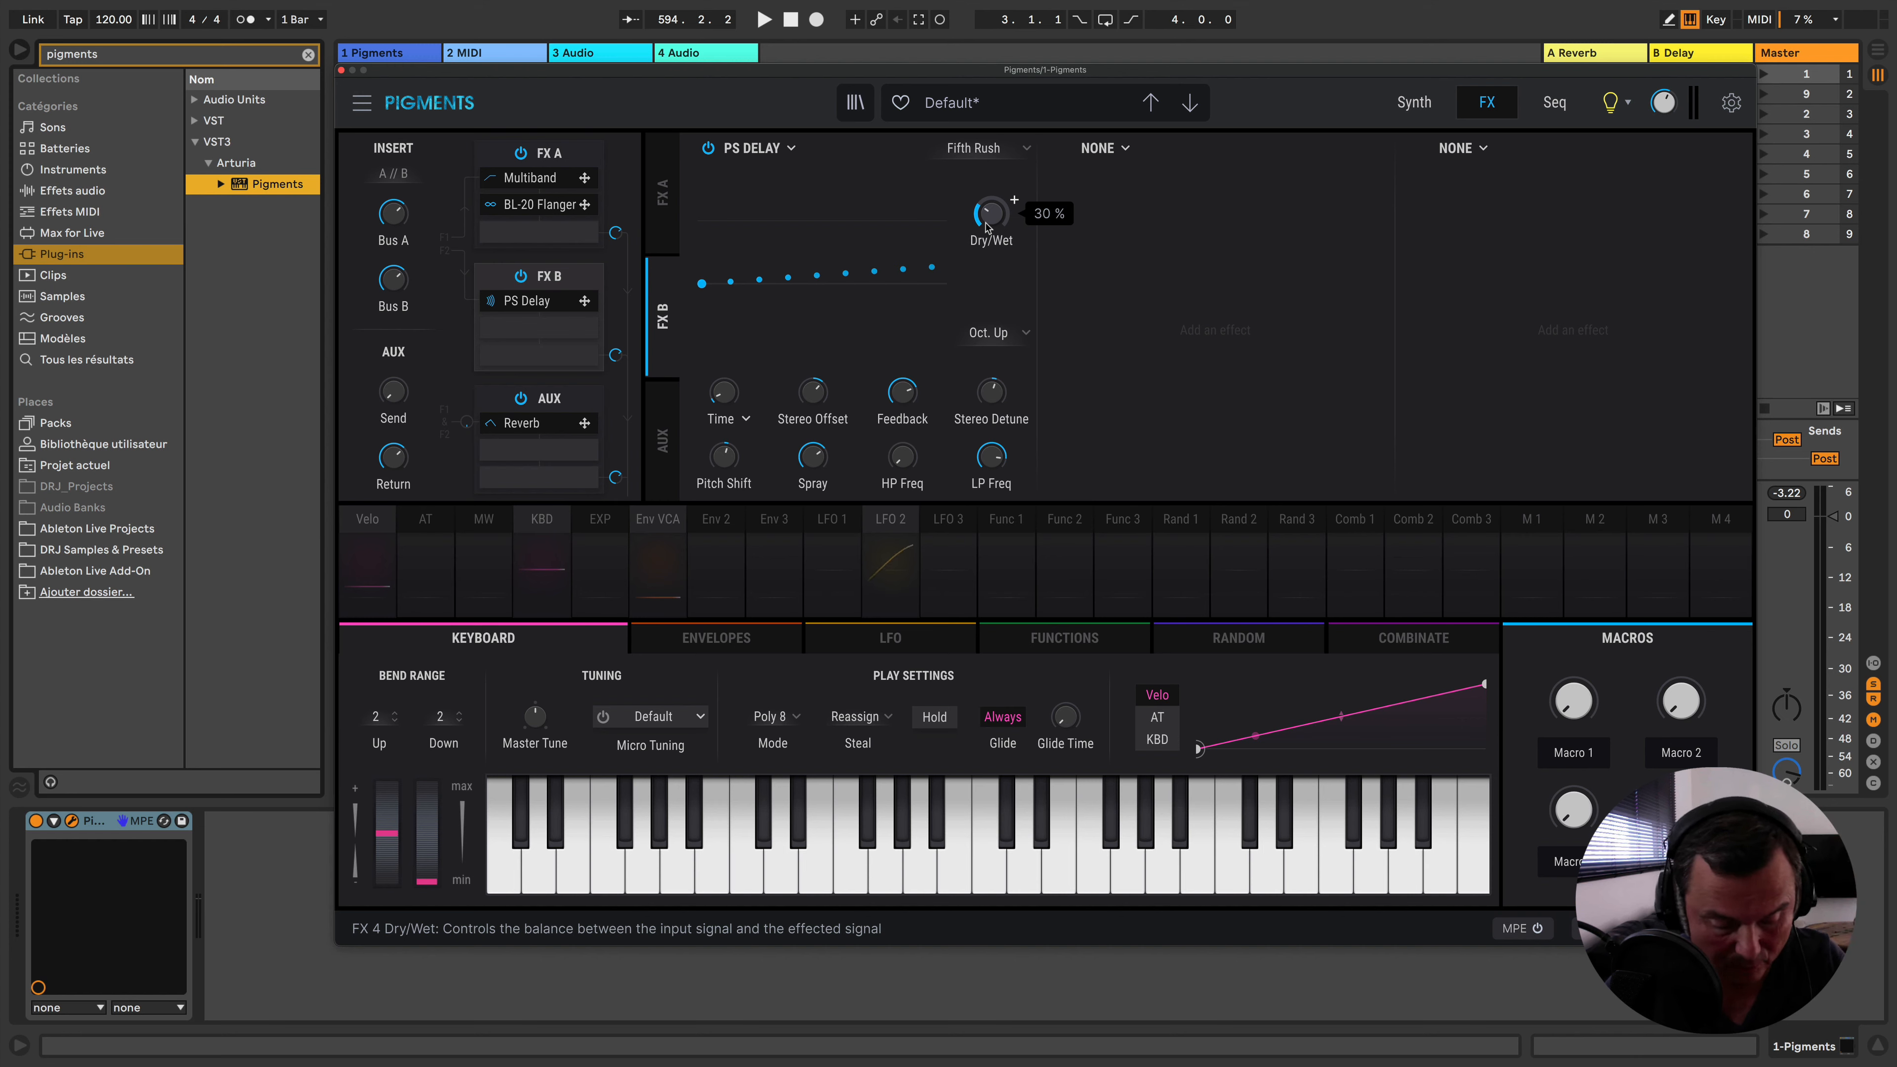
pyautogui.click(993, 332)
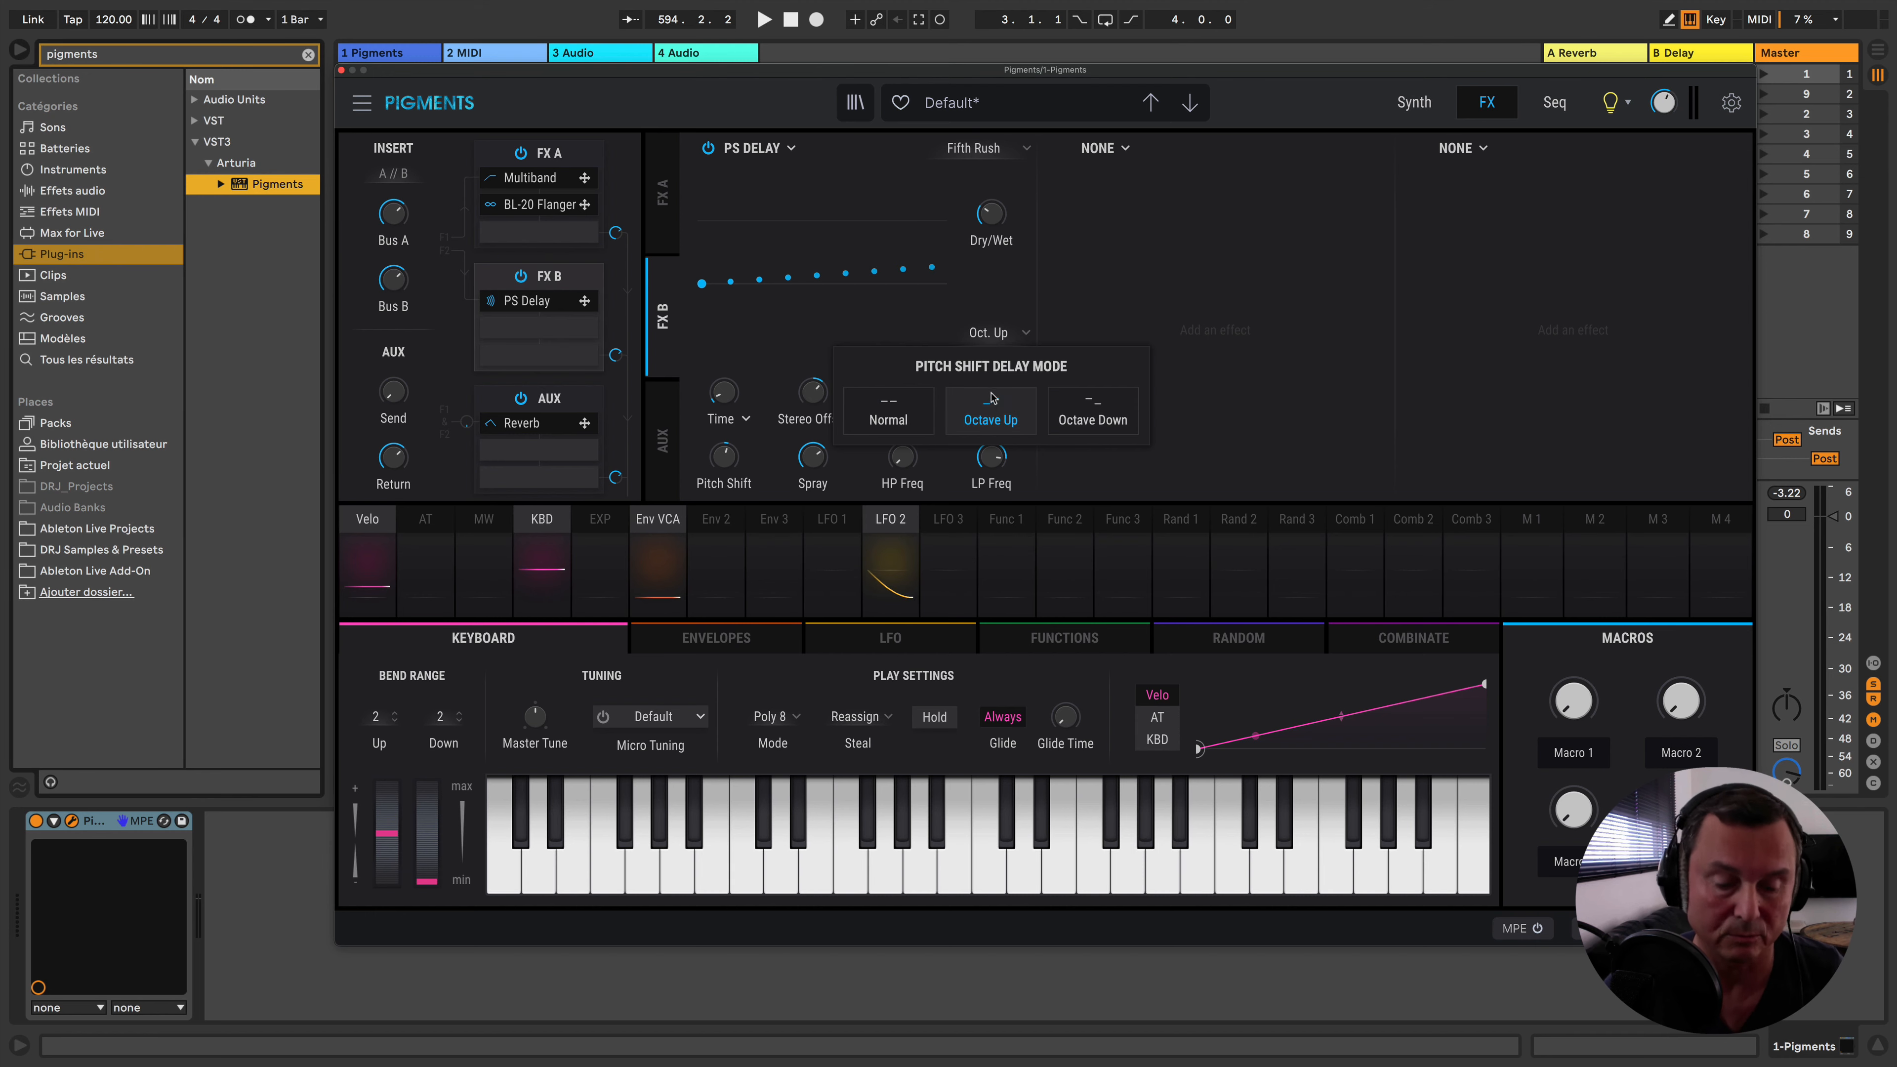
pyautogui.click(1059, 427)
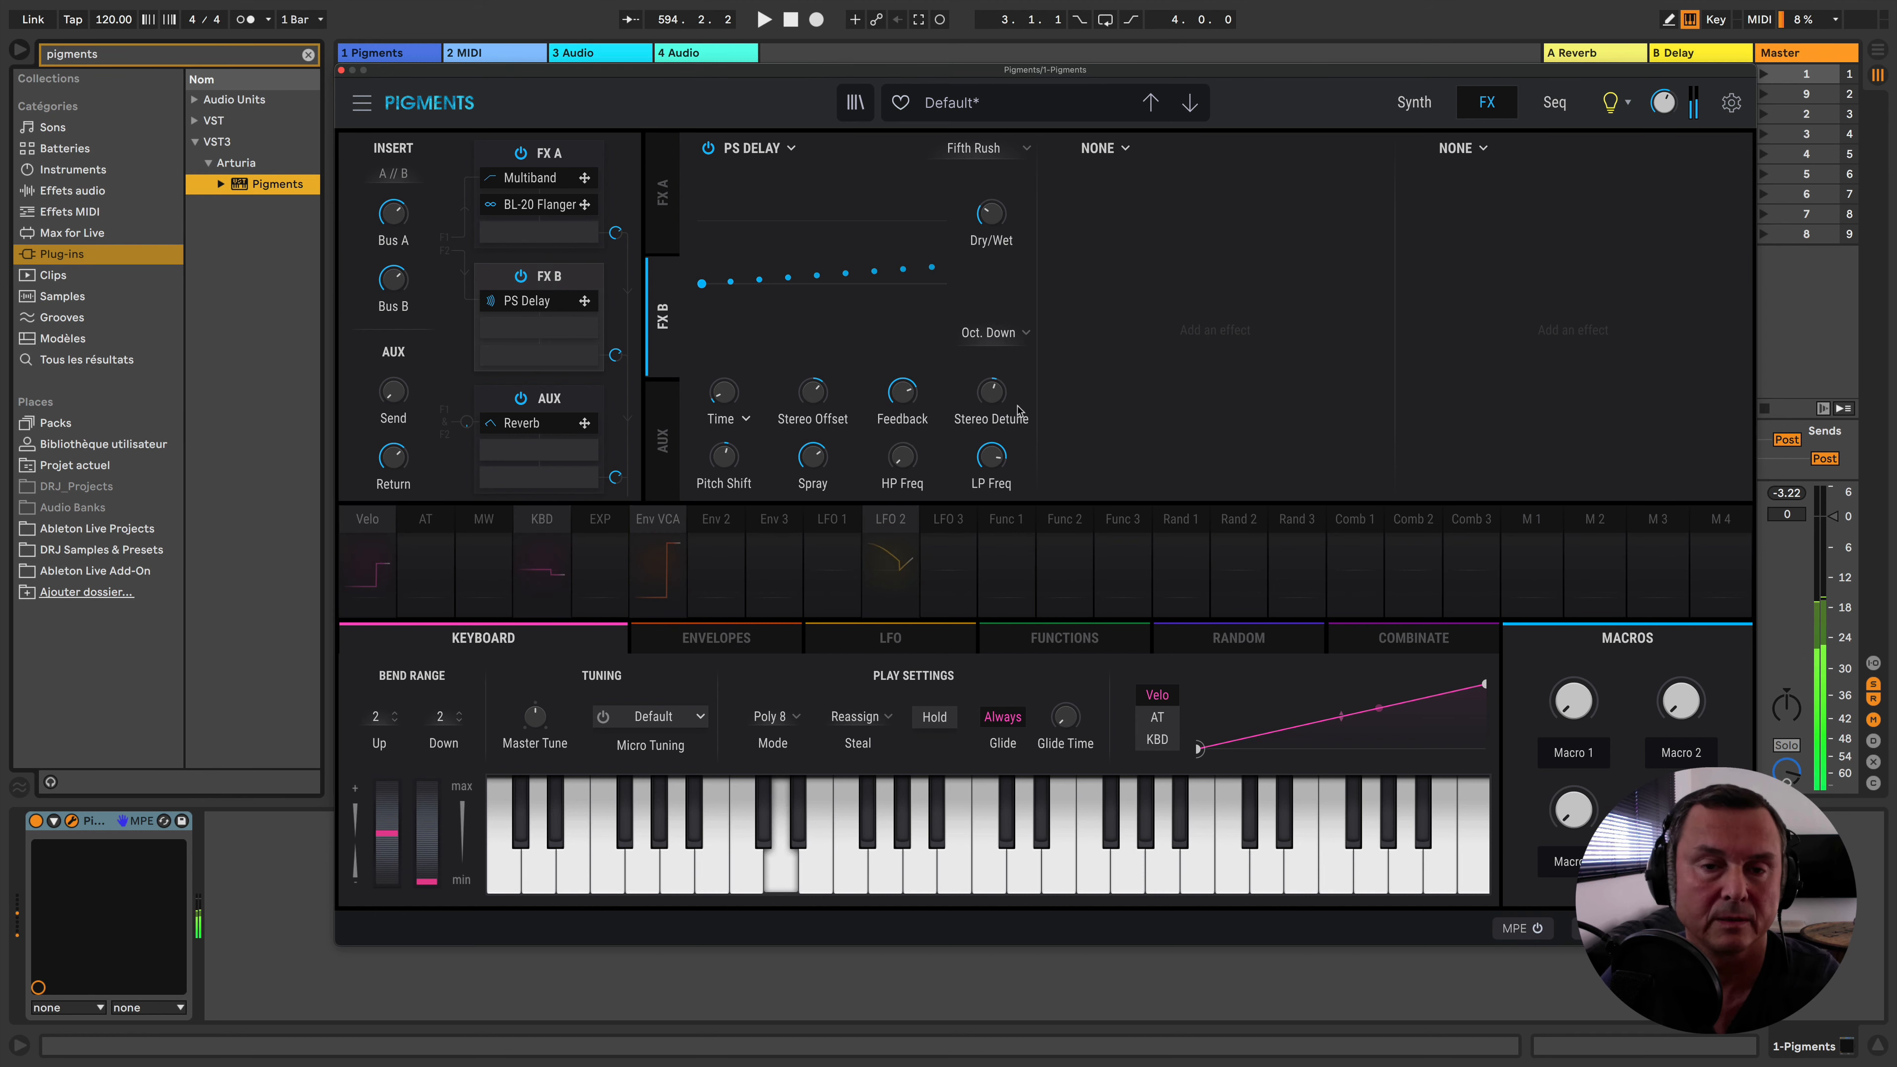
pyautogui.click(995, 333)
pyautogui.click(992, 411)
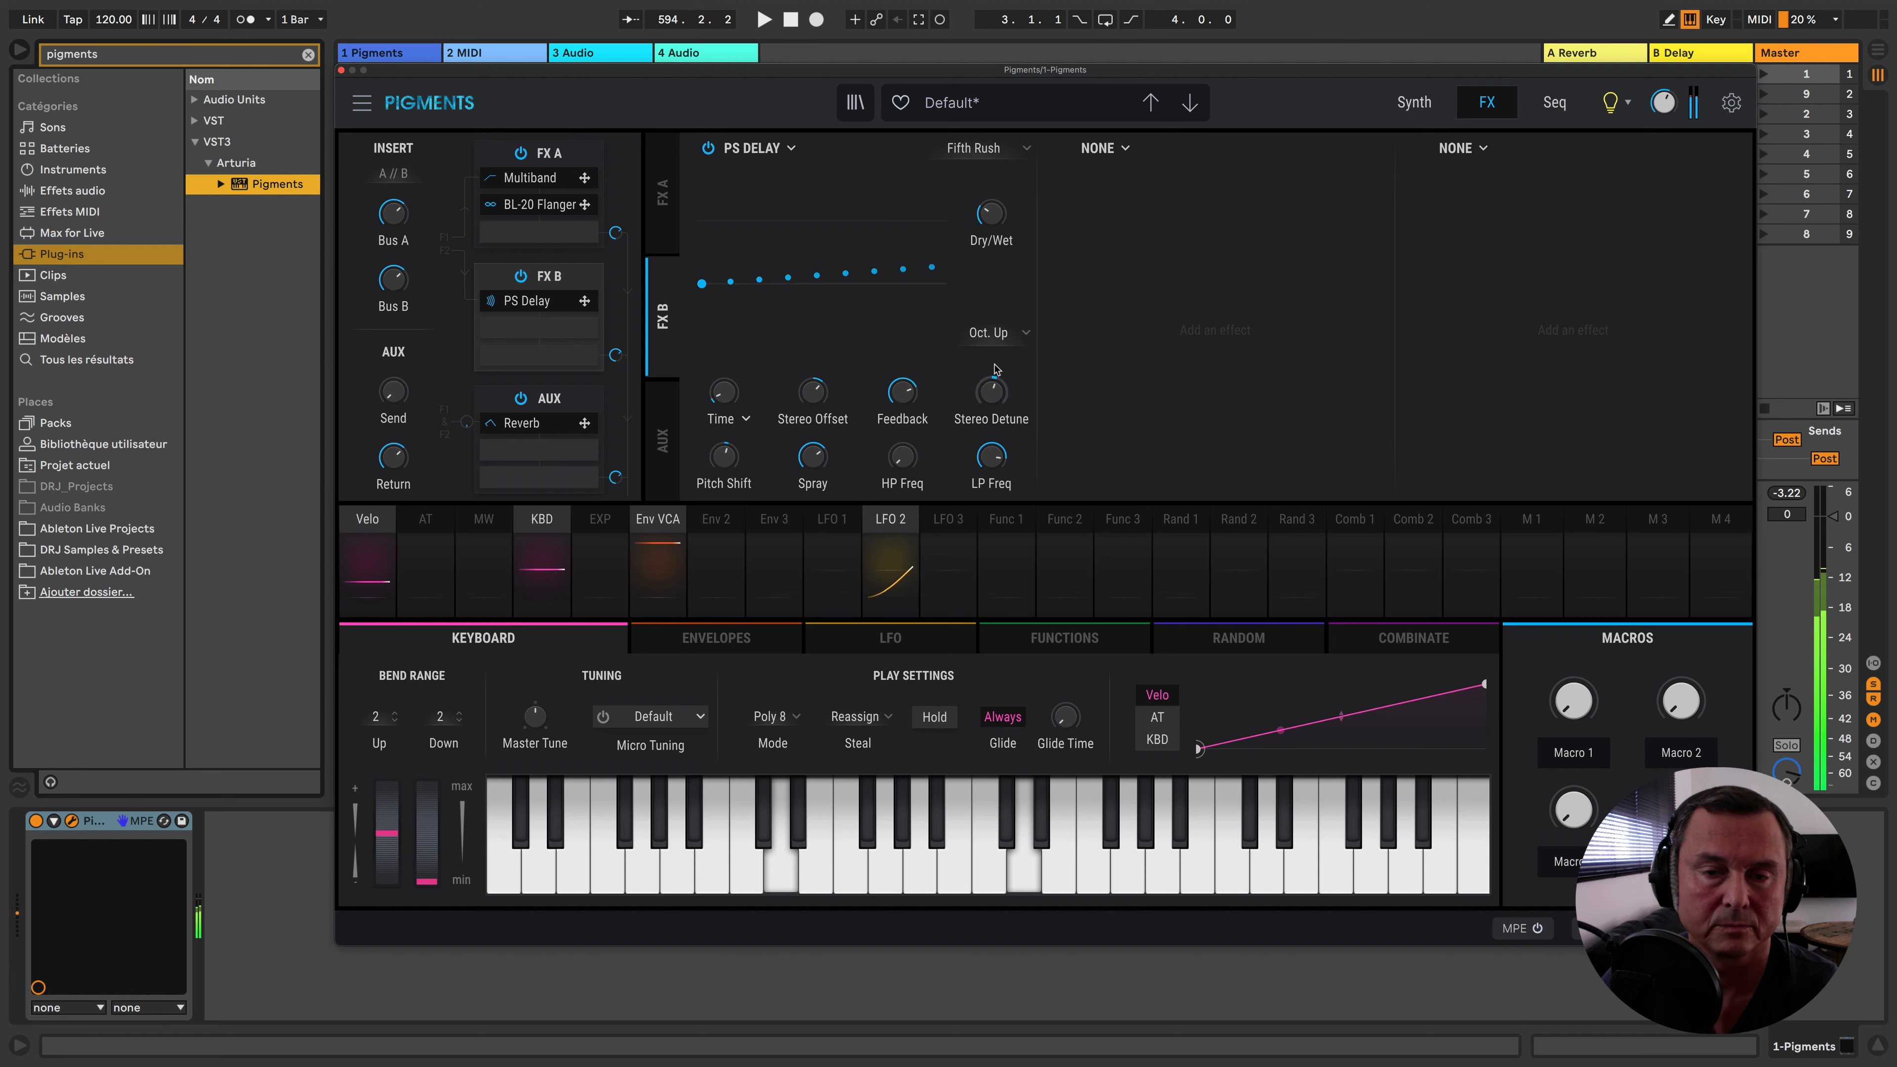
pyautogui.click(994, 334)
pyautogui.click(888, 415)
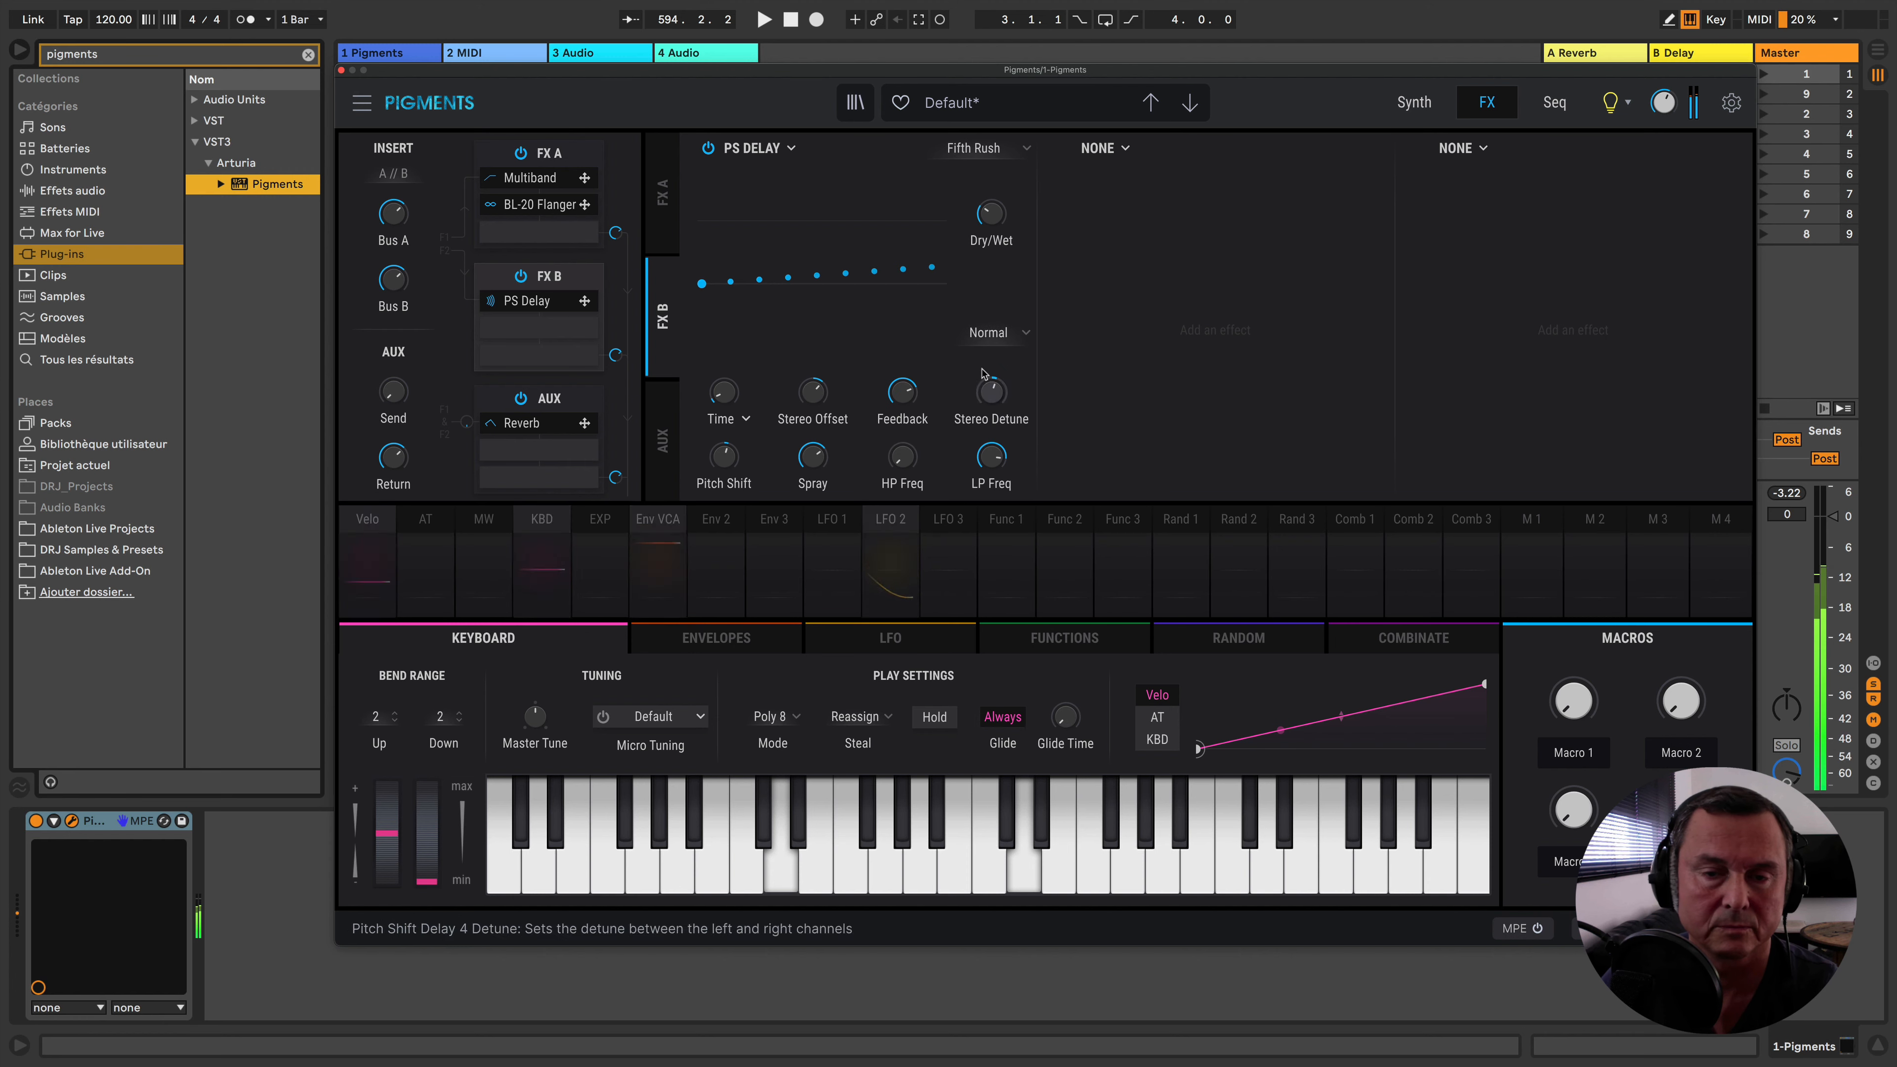
pyautogui.click(994, 334)
pyautogui.click(992, 416)
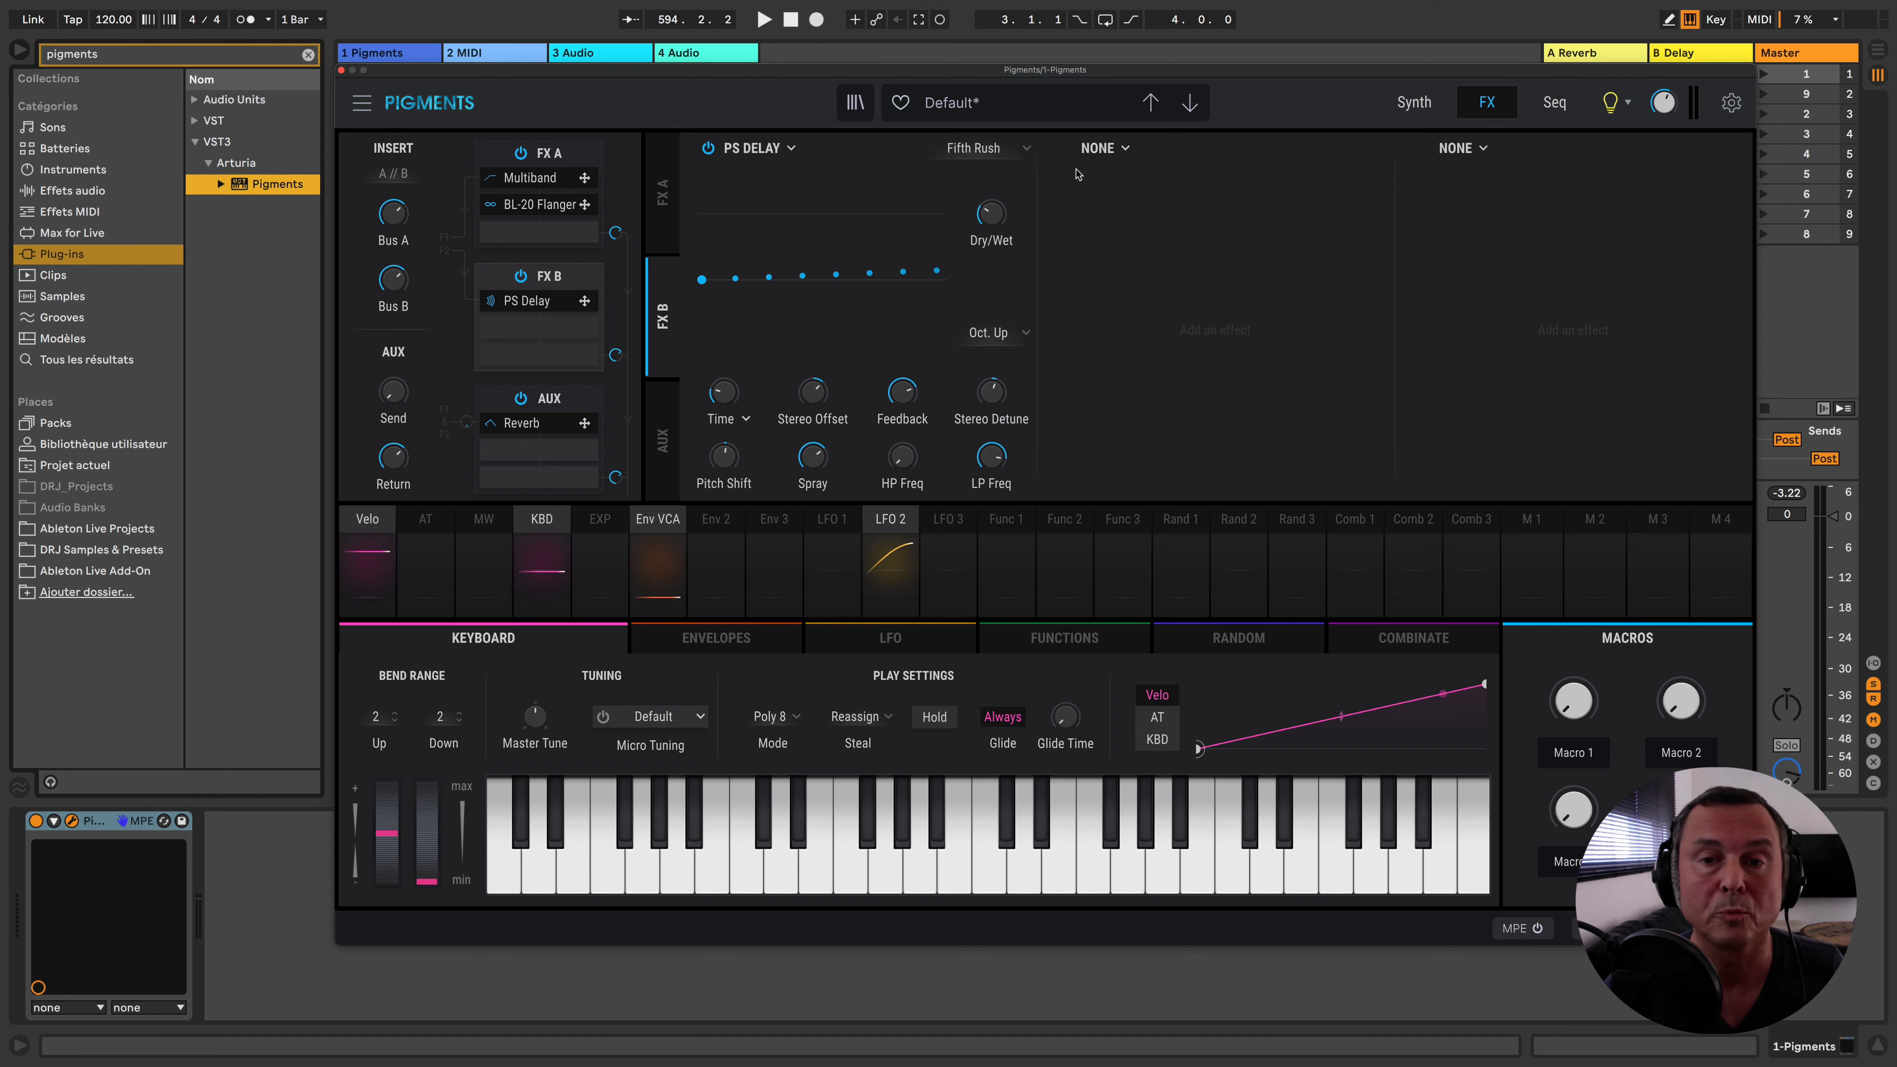
# Add a Chorus JUN-6 to the second slot of FX bus B, and set its Dry/Wet to 99 %
pyautogui.click(1099, 152)
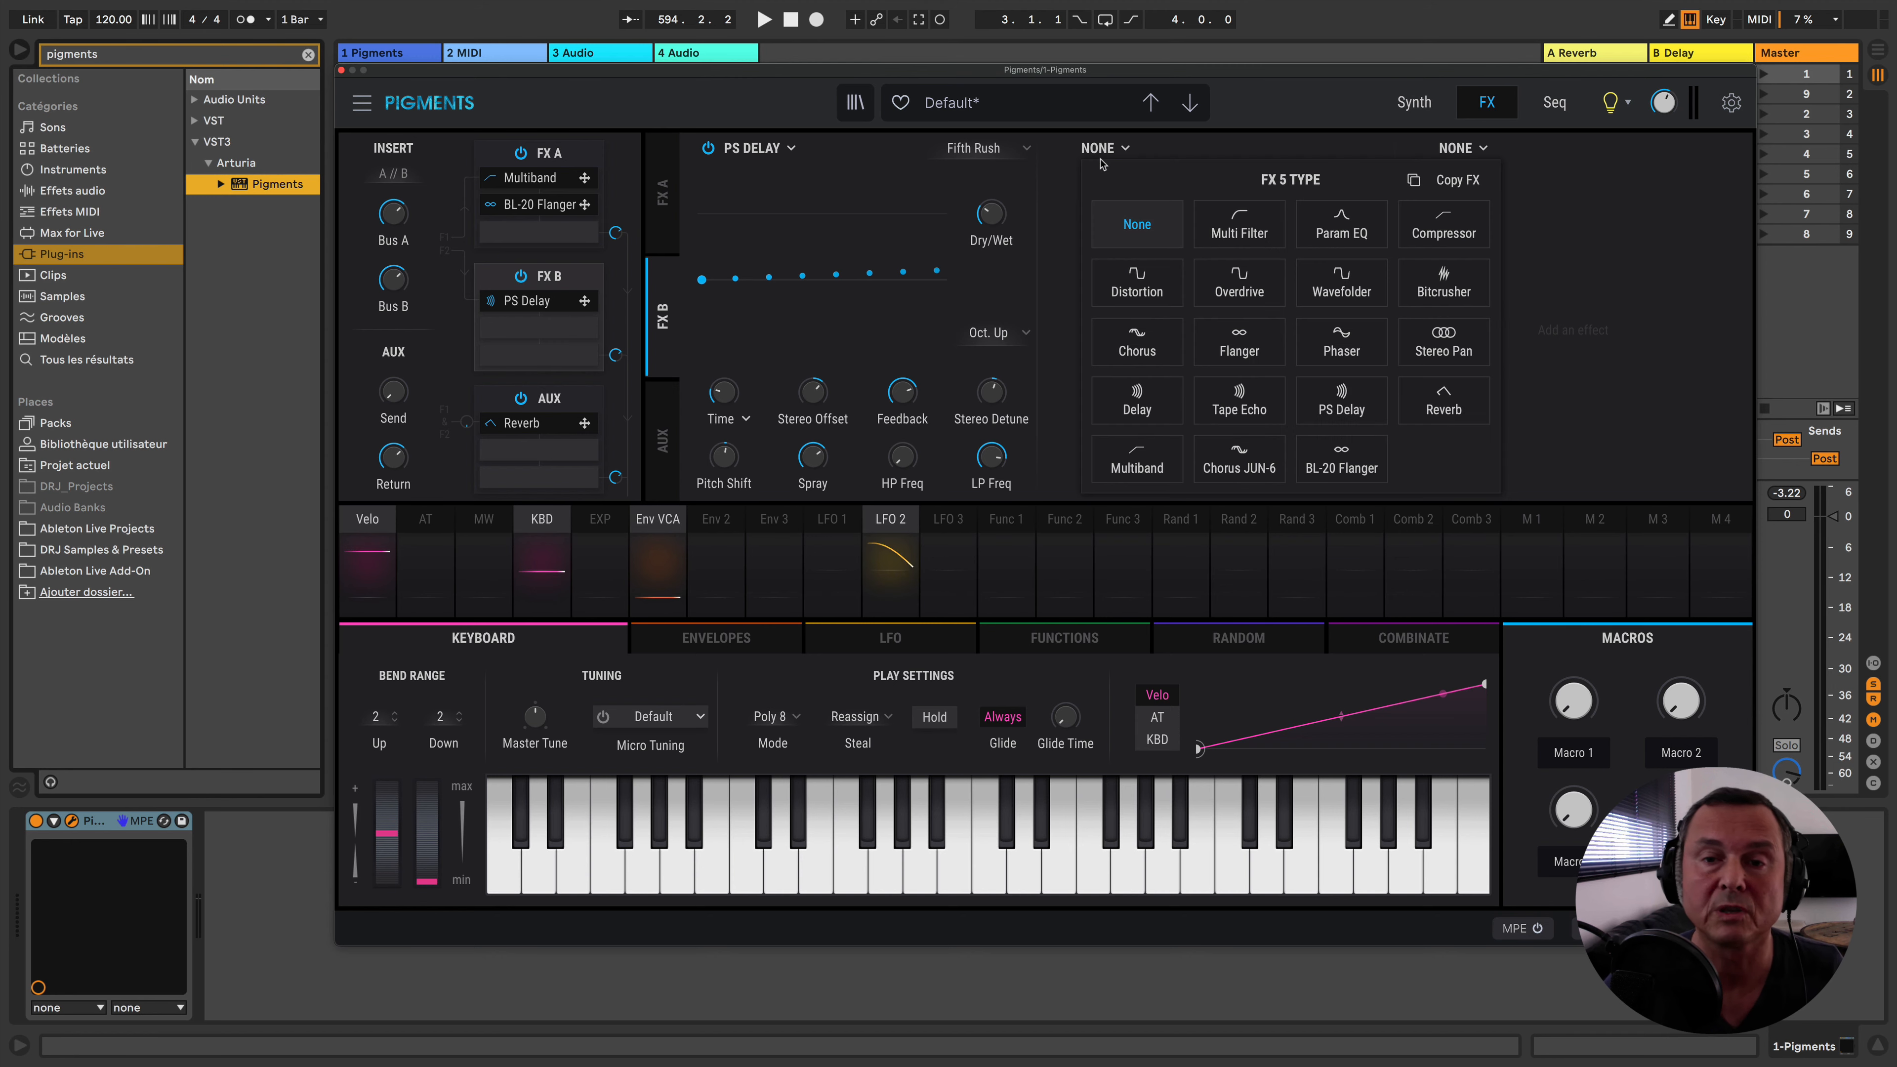
pyautogui.click(1258, 465)
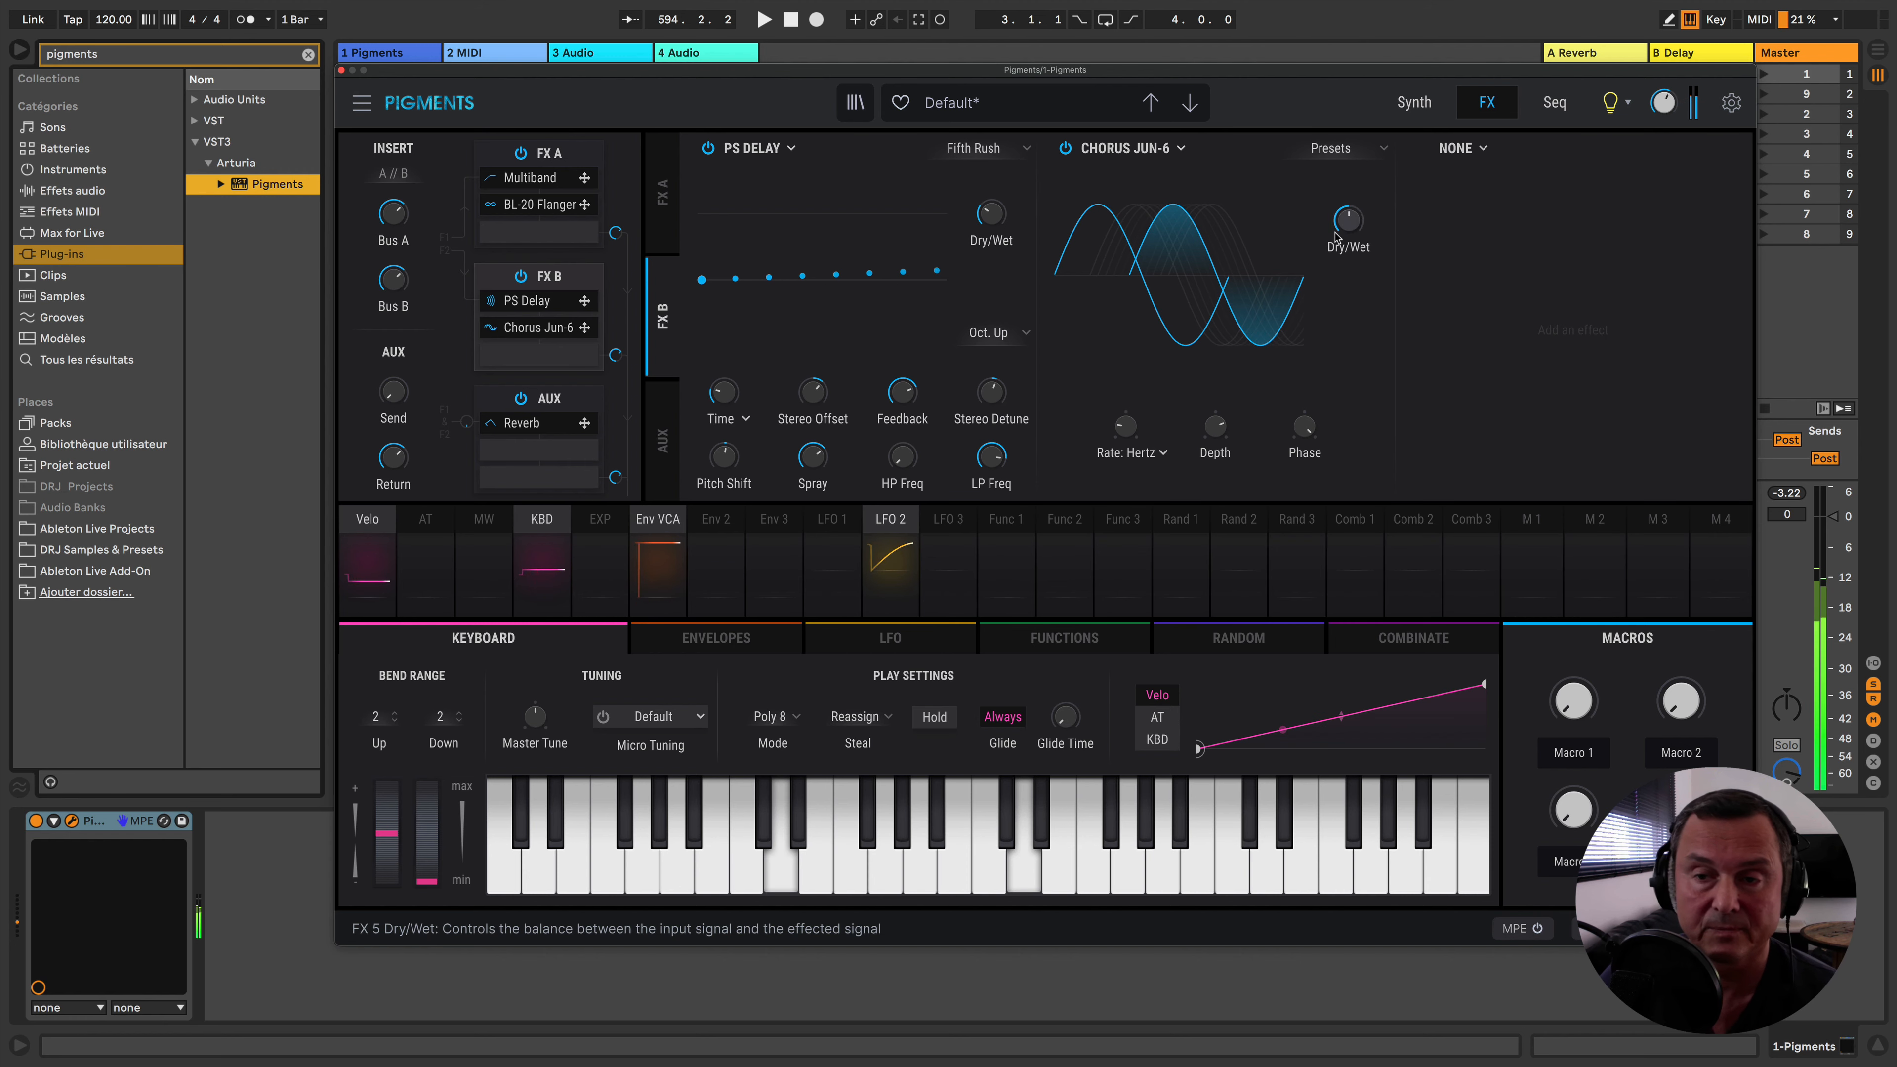
pyautogui.moveTo(1348, 224); pyautogui.dragTo(1347, 168)
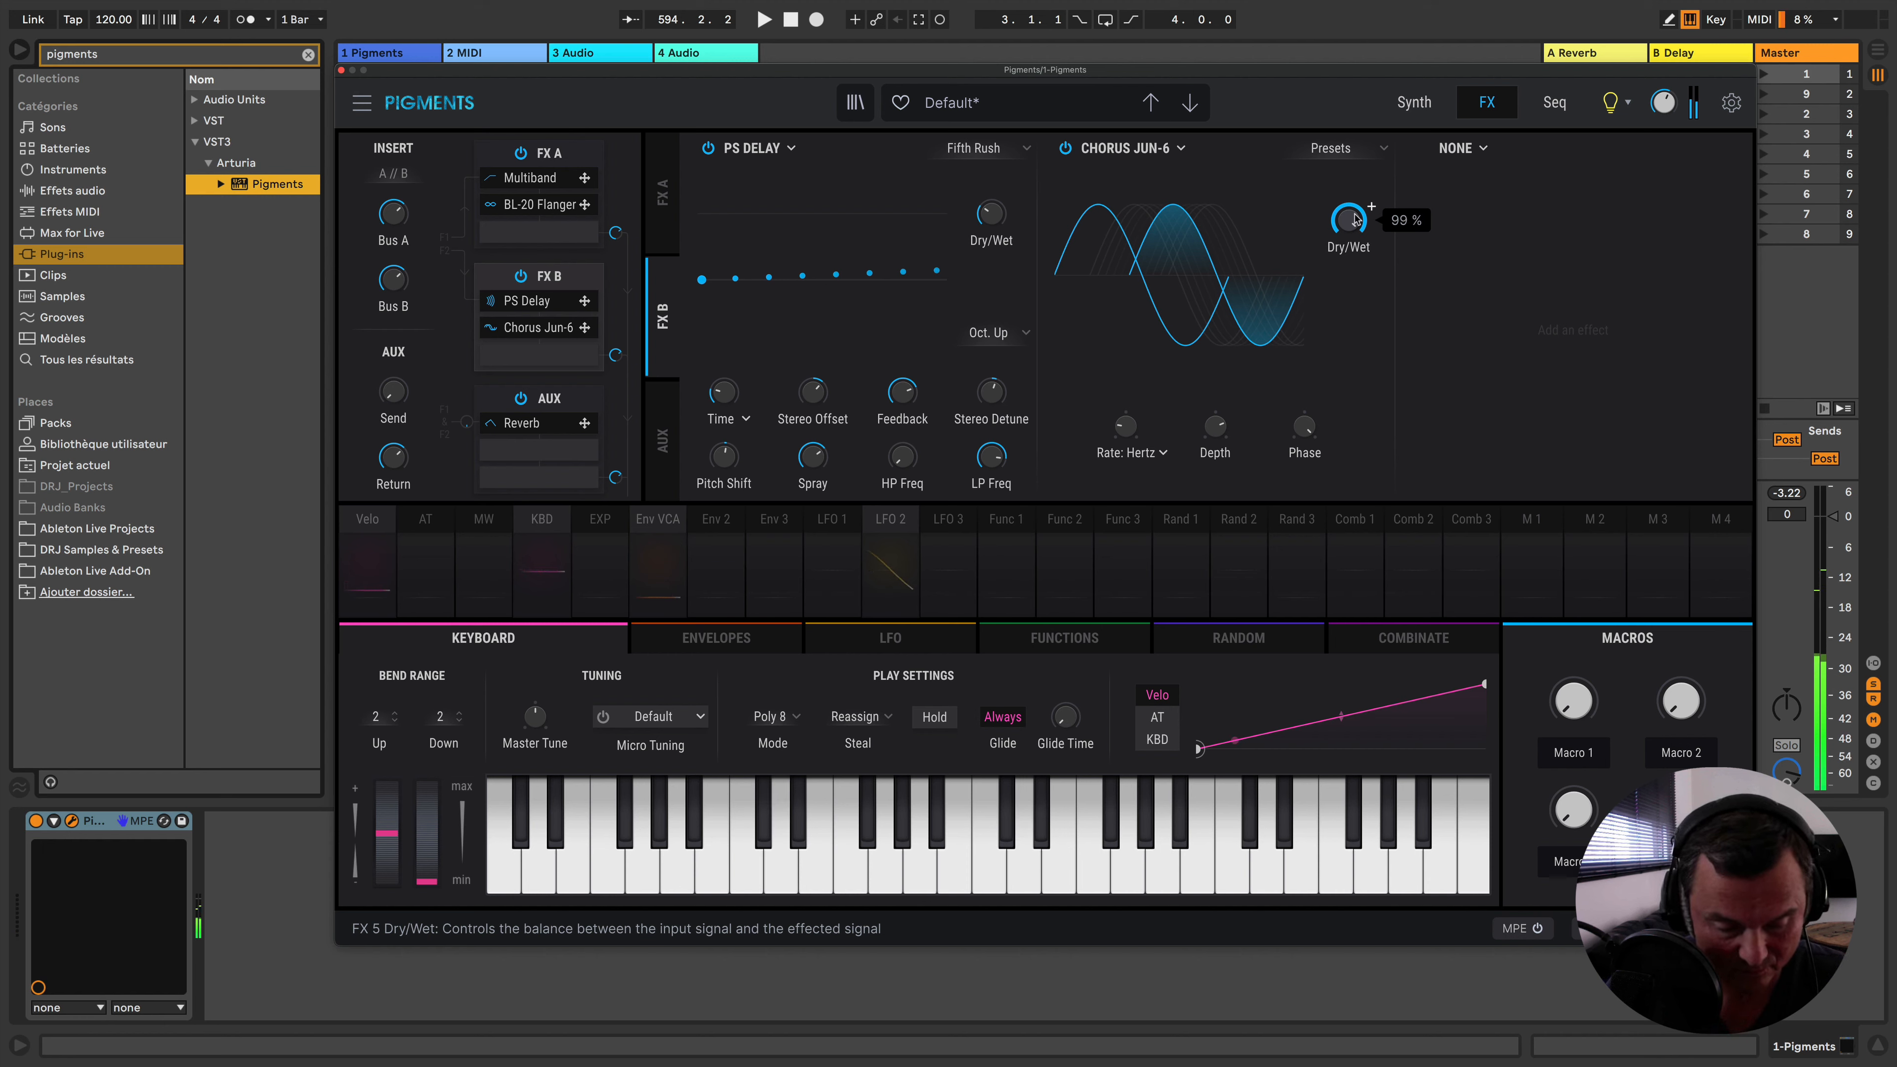
# Examine the Chorus JUN-6's rate types and its Rate, Depth and Phase controls, keeping the rate in Hertz
pyautogui.moveTo(1133, 436)
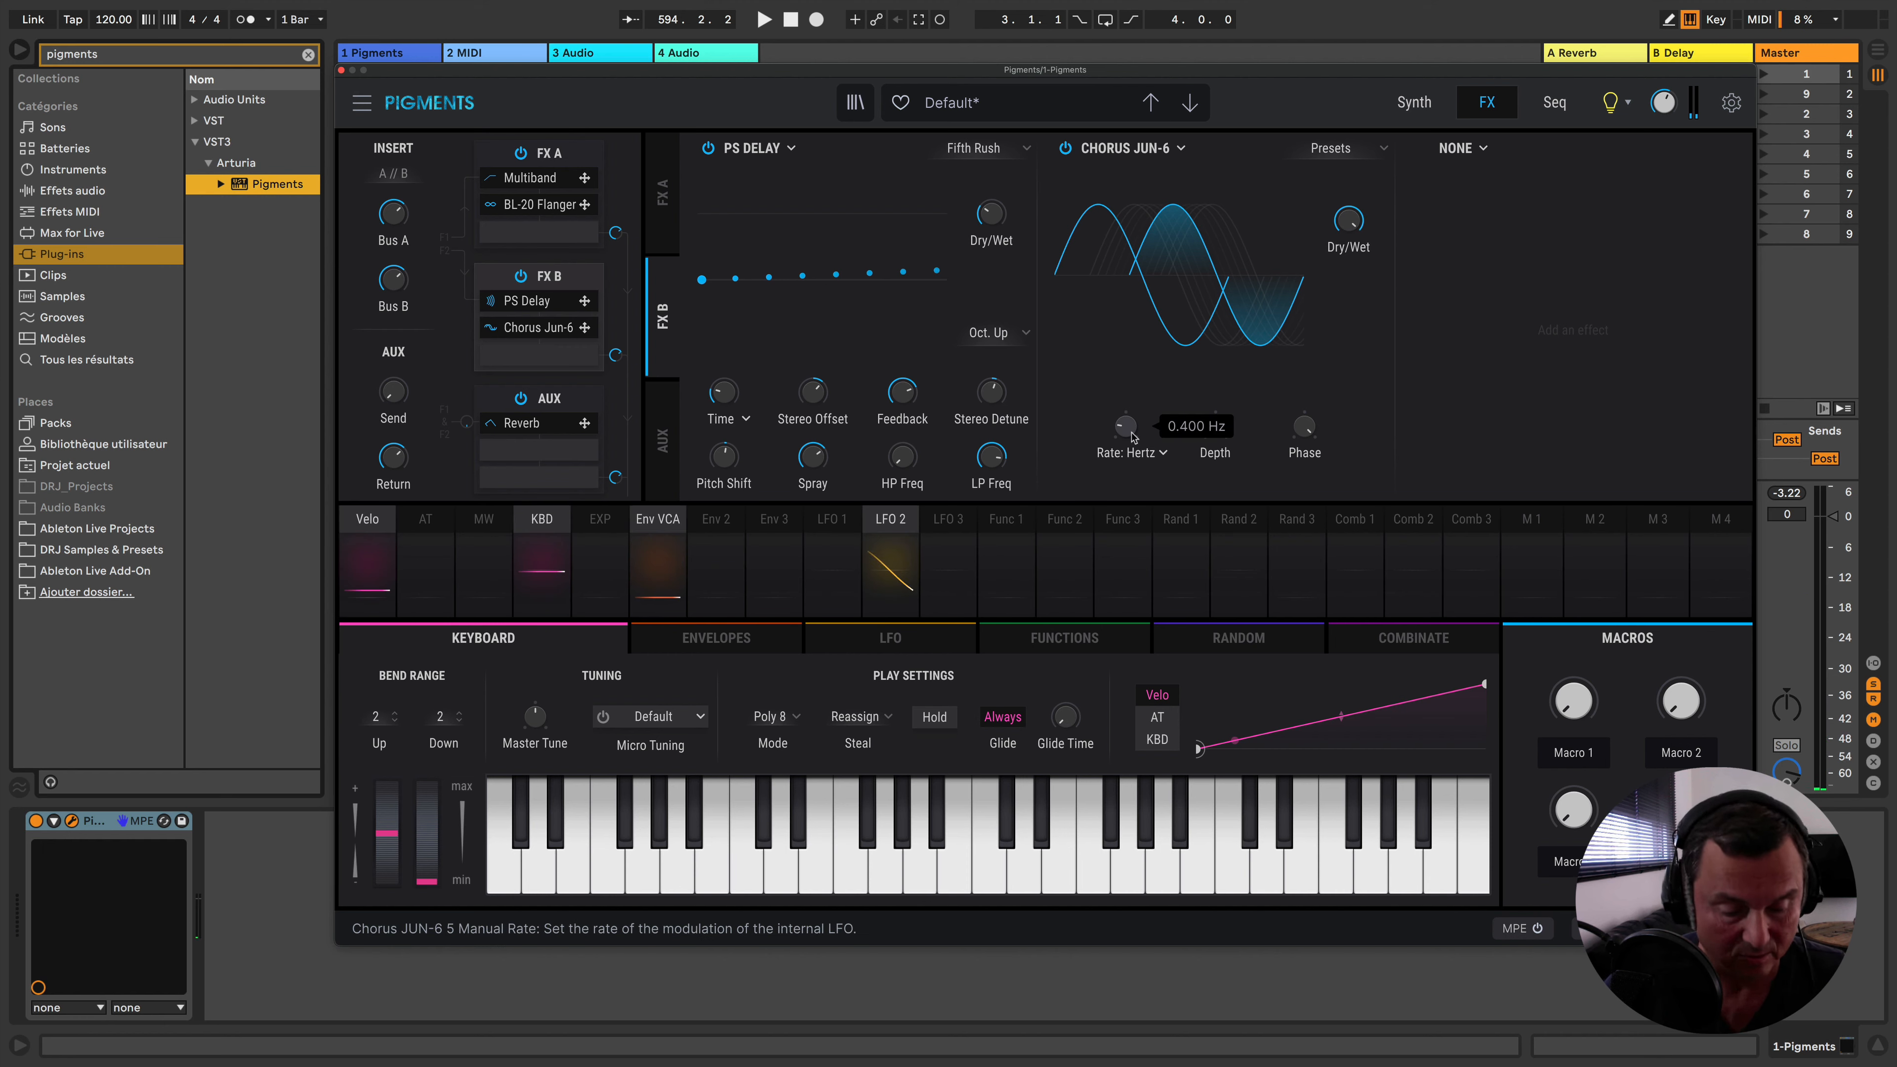
pyautogui.click(1131, 453)
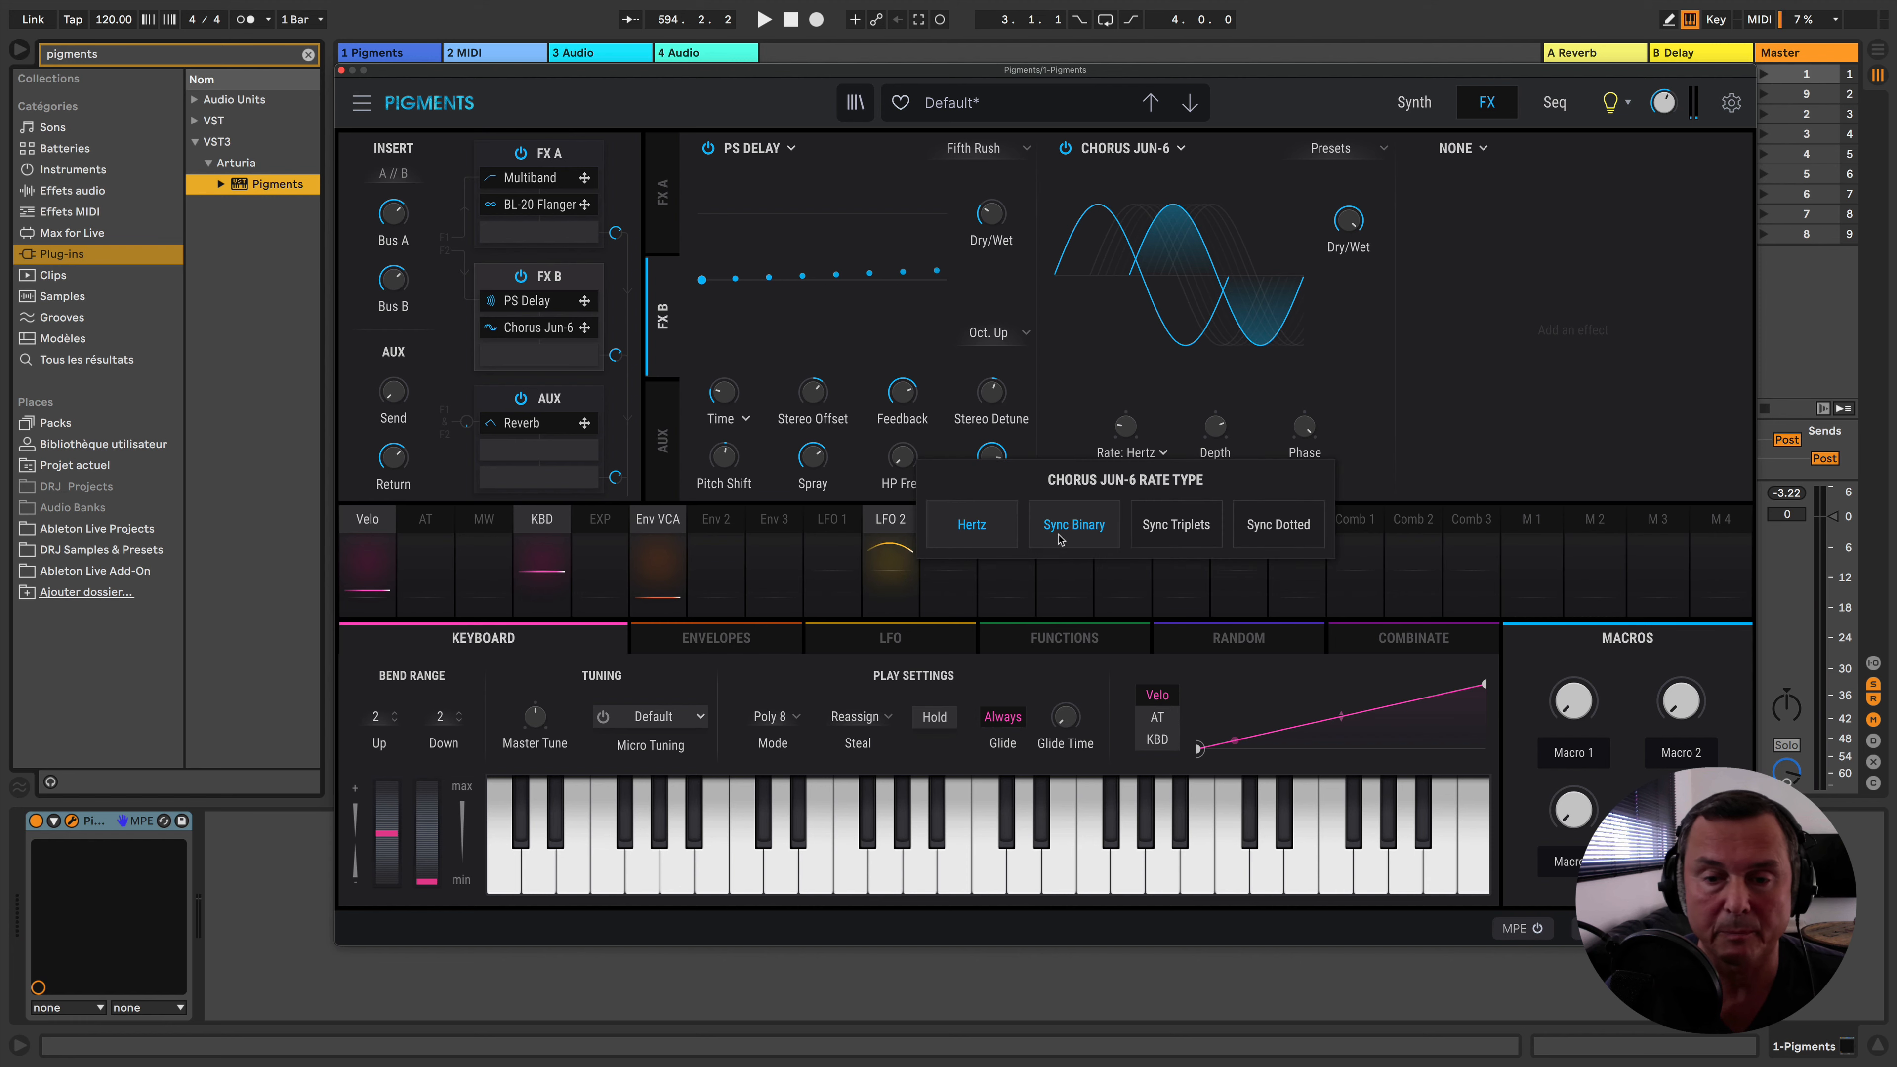
pyautogui.click(1122, 433)
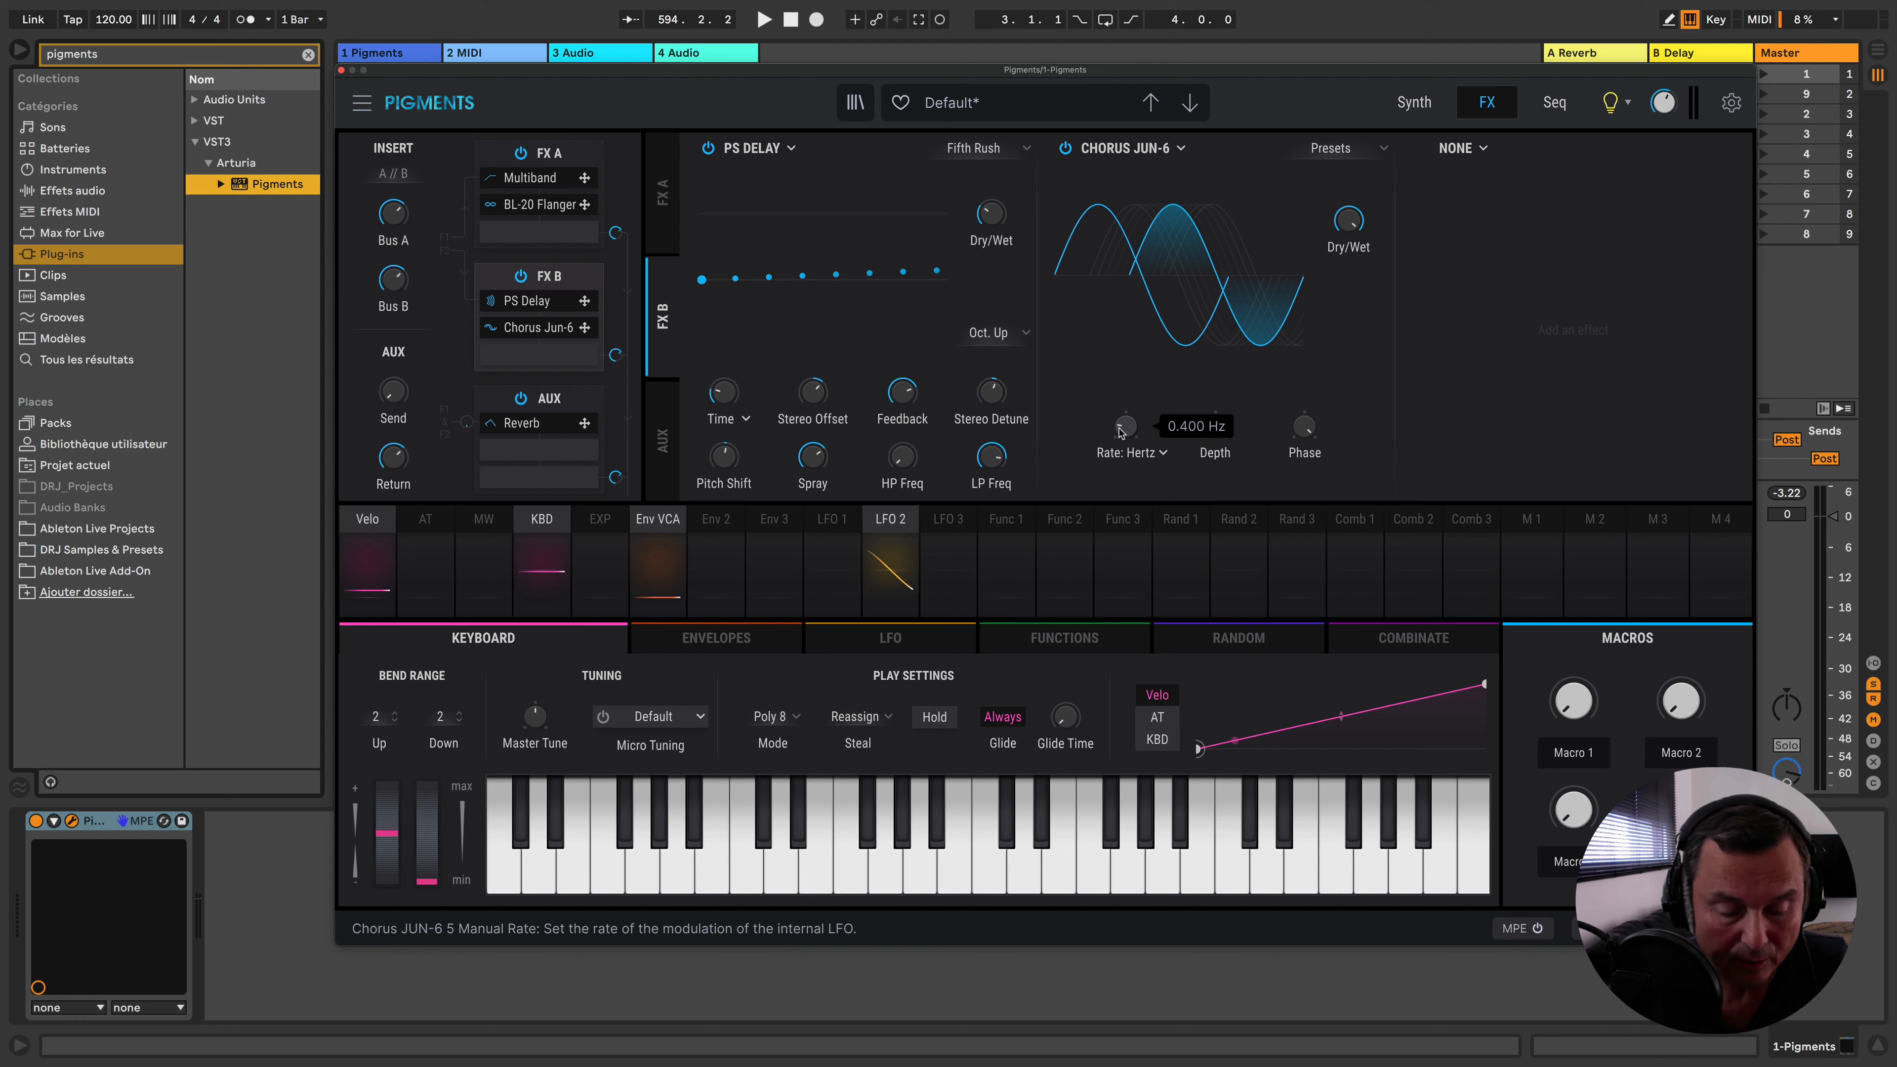
pyautogui.moveTo(1217, 439)
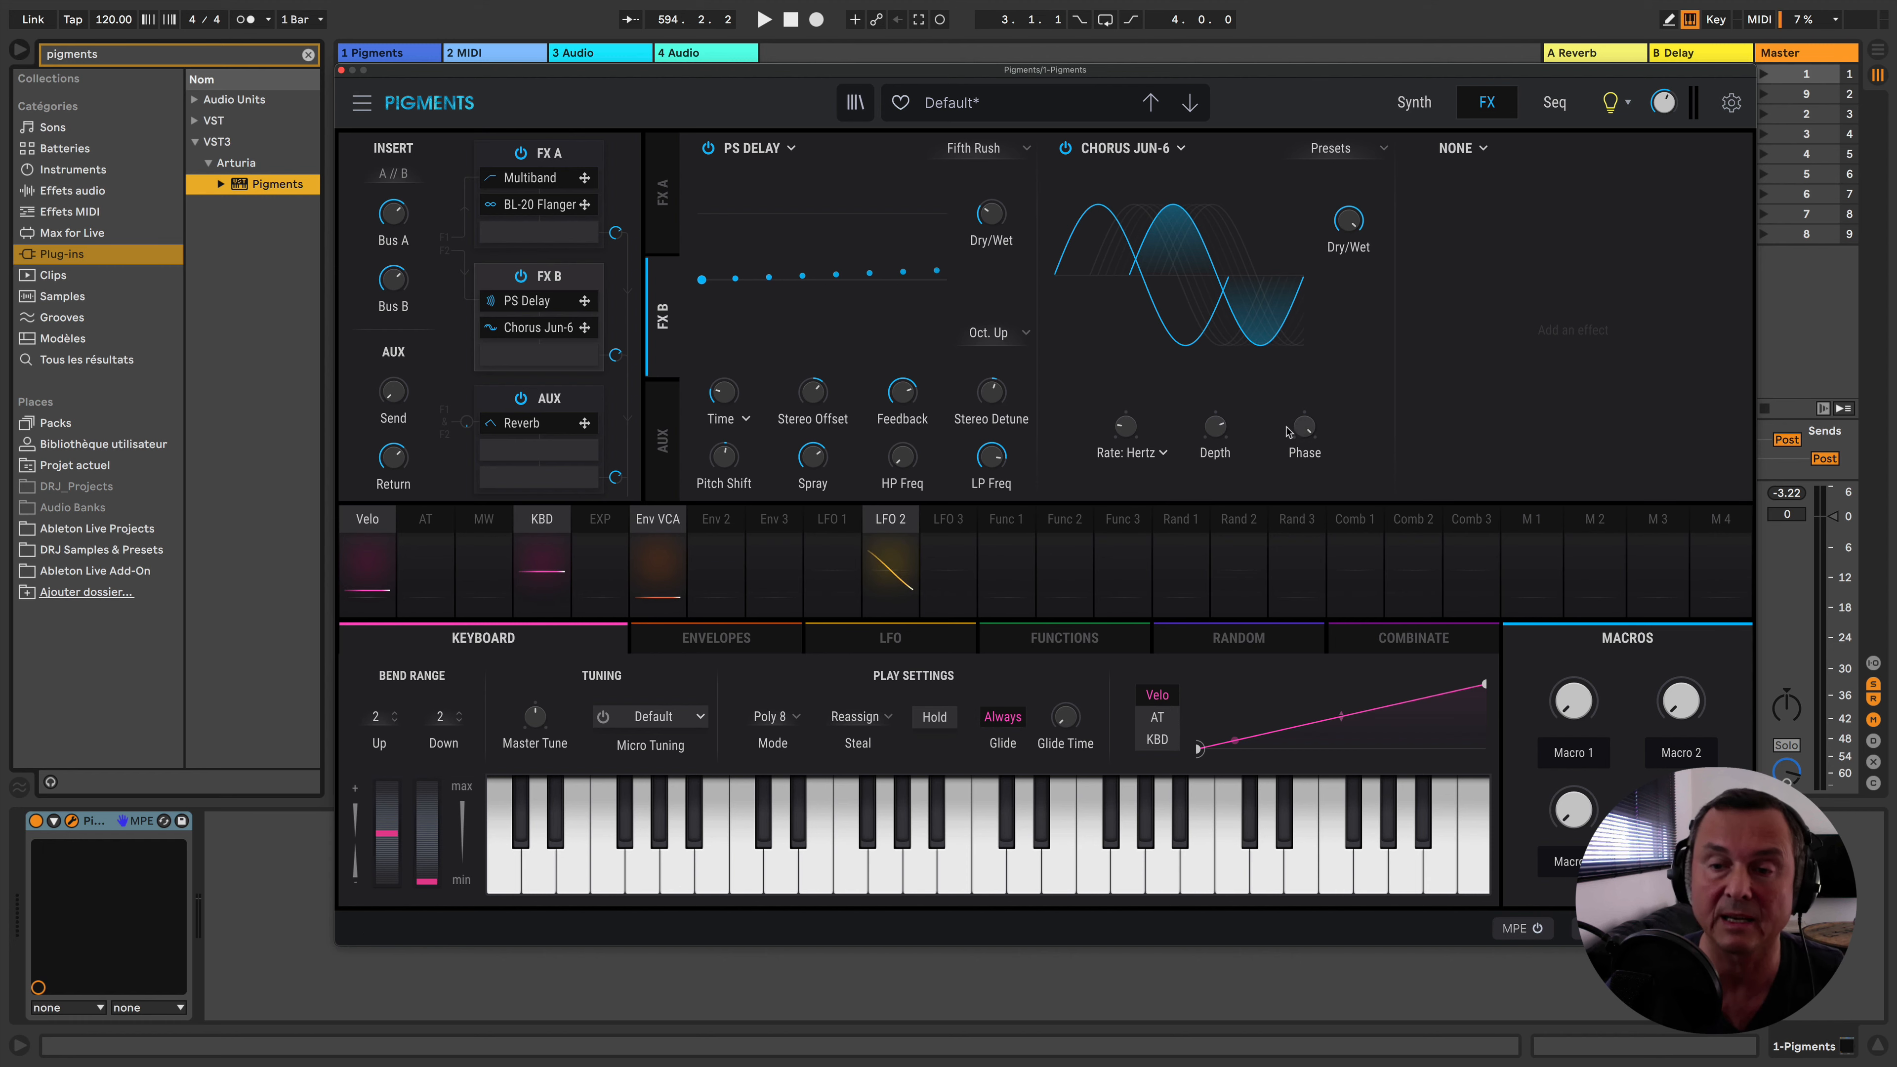
pyautogui.moveTo(1303, 434)
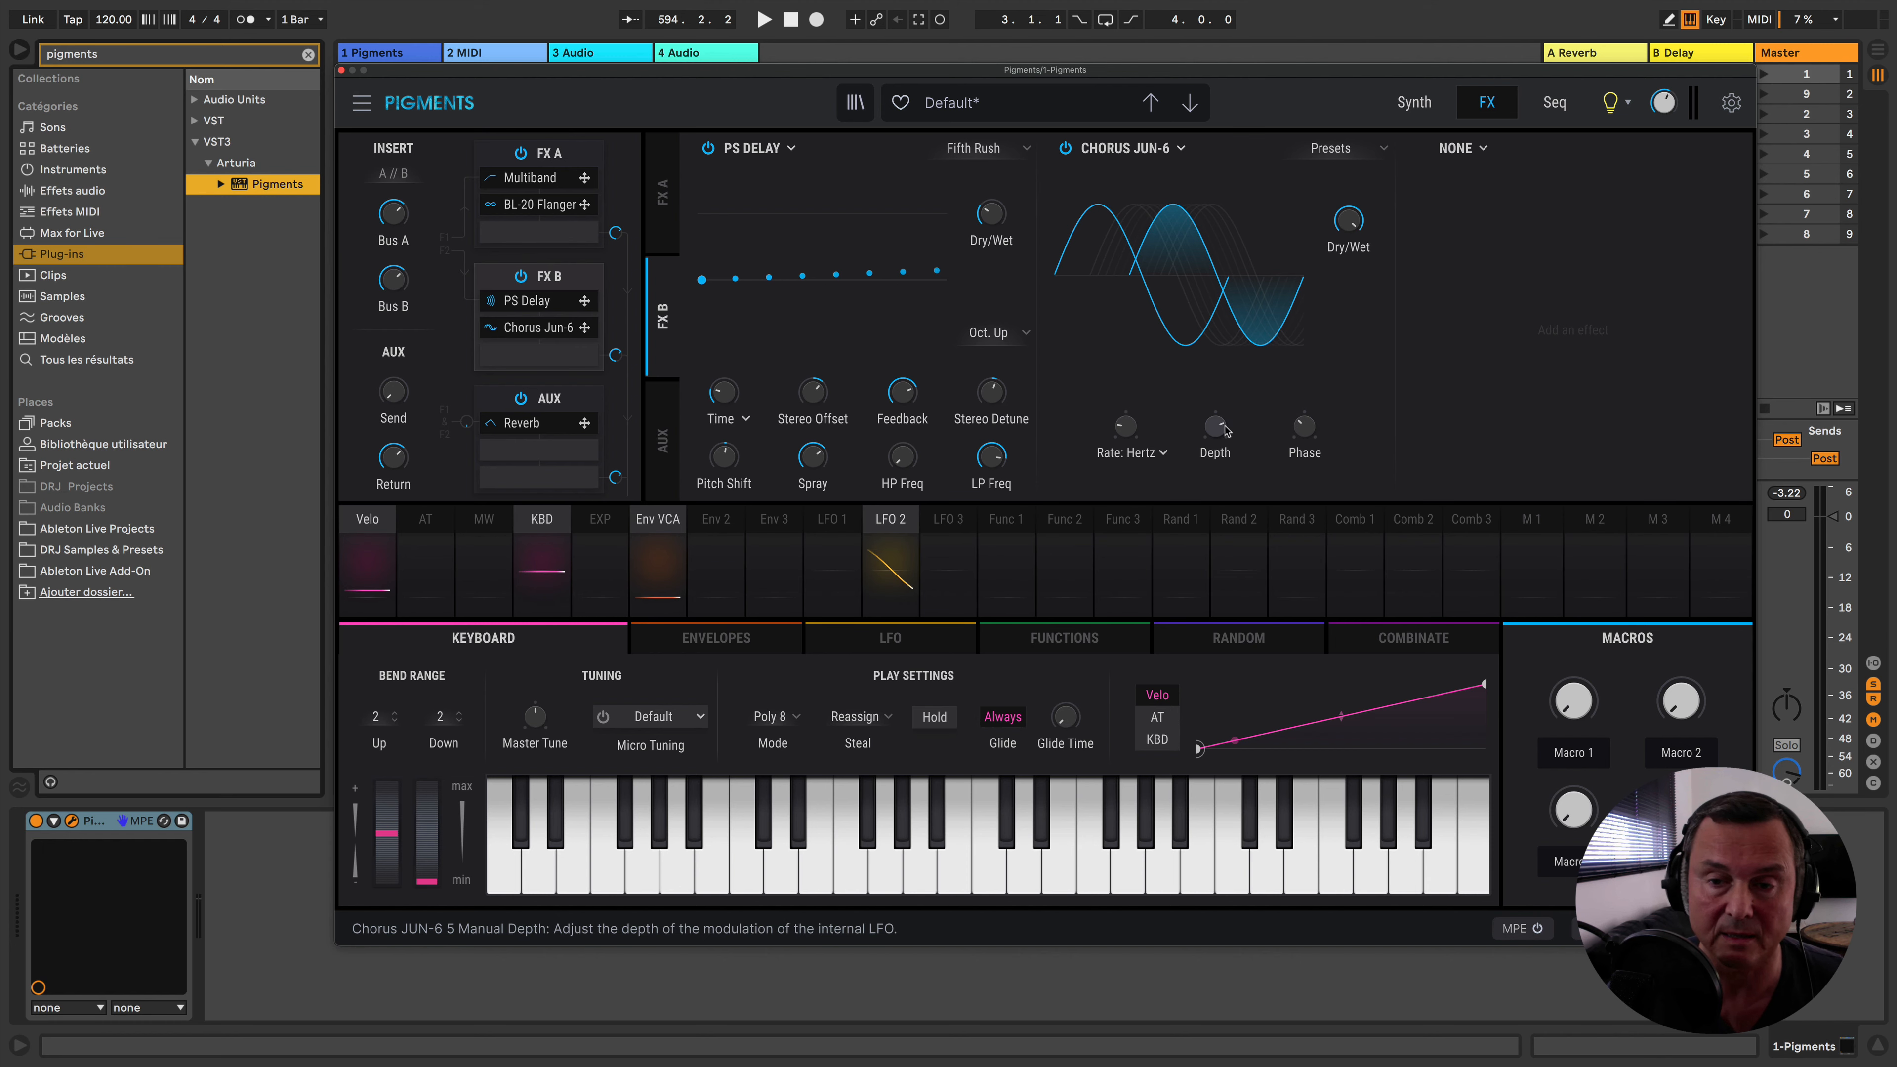
pyautogui.moveTo(1216, 427); pyautogui.dragTo(1215, 368)
pyautogui.moveTo(1303, 429); pyautogui.dragTo(1303, 529)
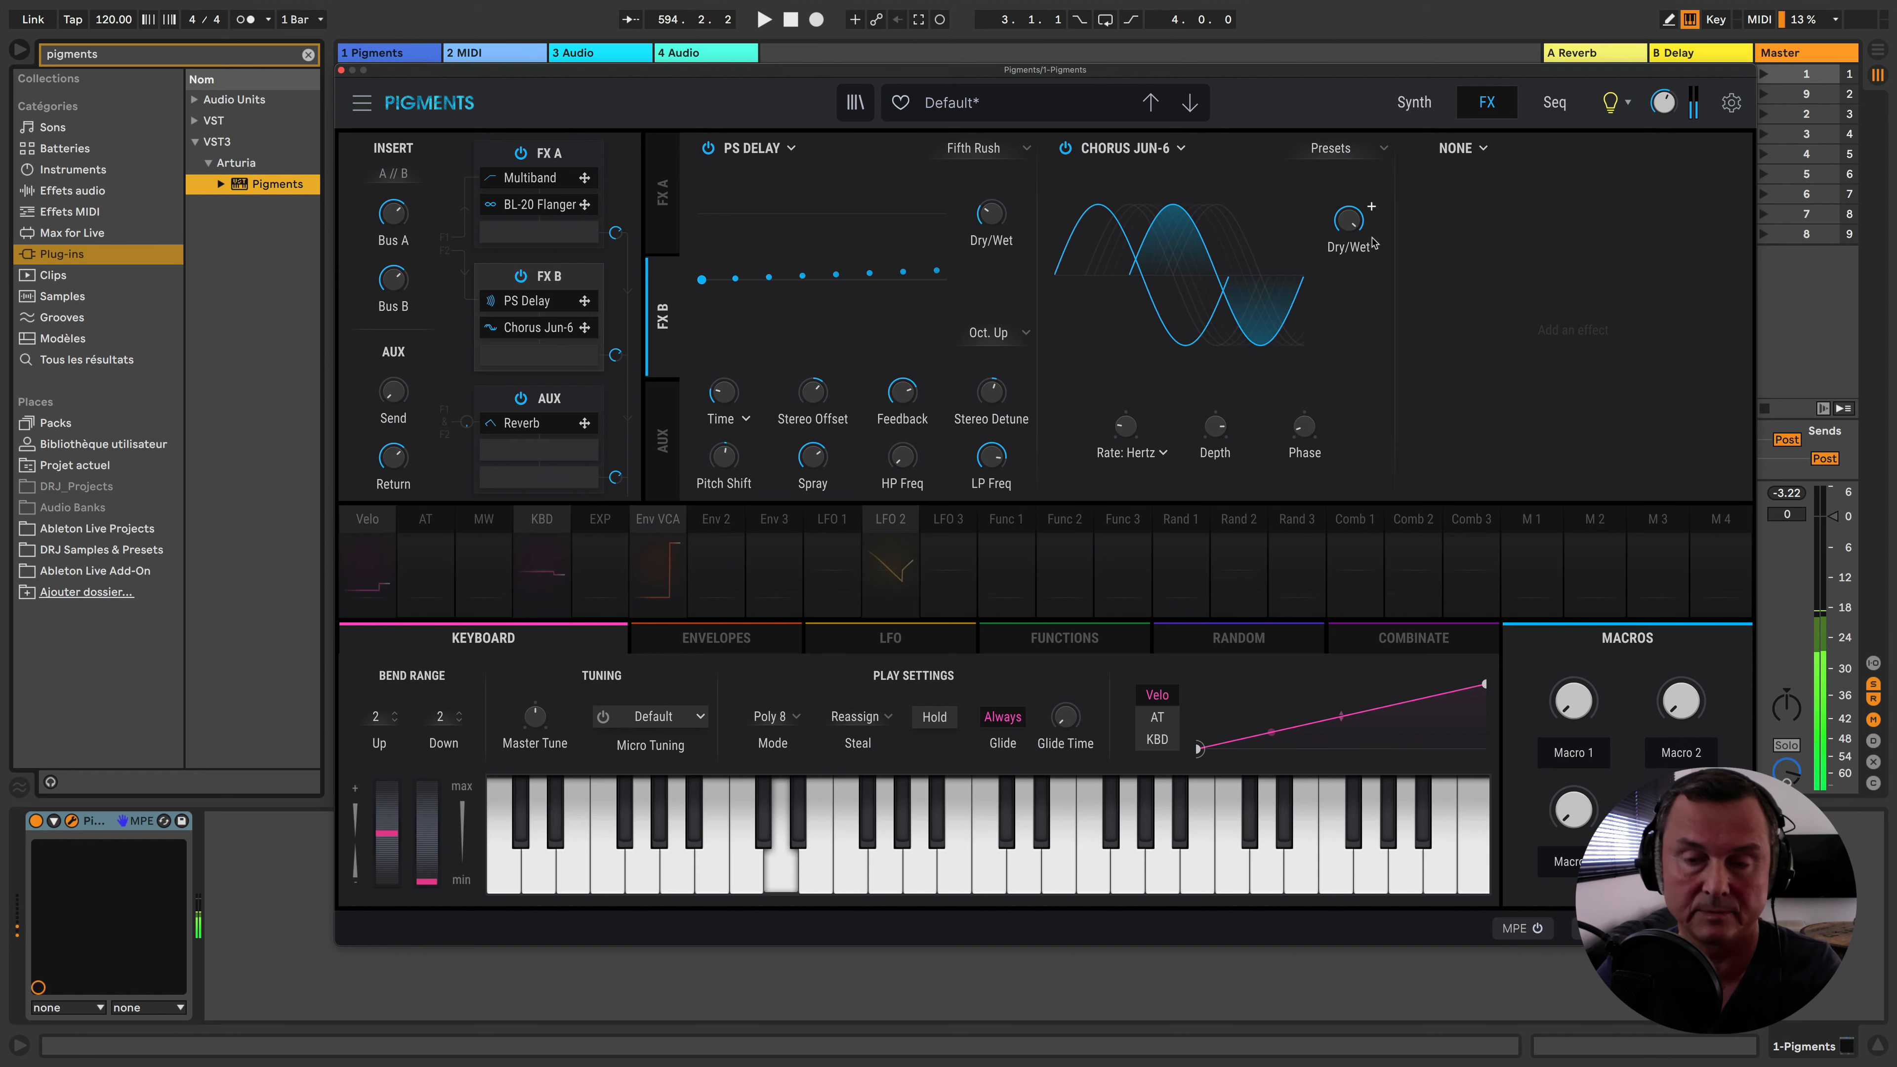
# Audition the Chorus JUN-6 preset Intense, load Lo-Fi, and adjust the PS Delay's Dry/Wet
pyautogui.click(1335, 148)
pyautogui.click(1337, 225)
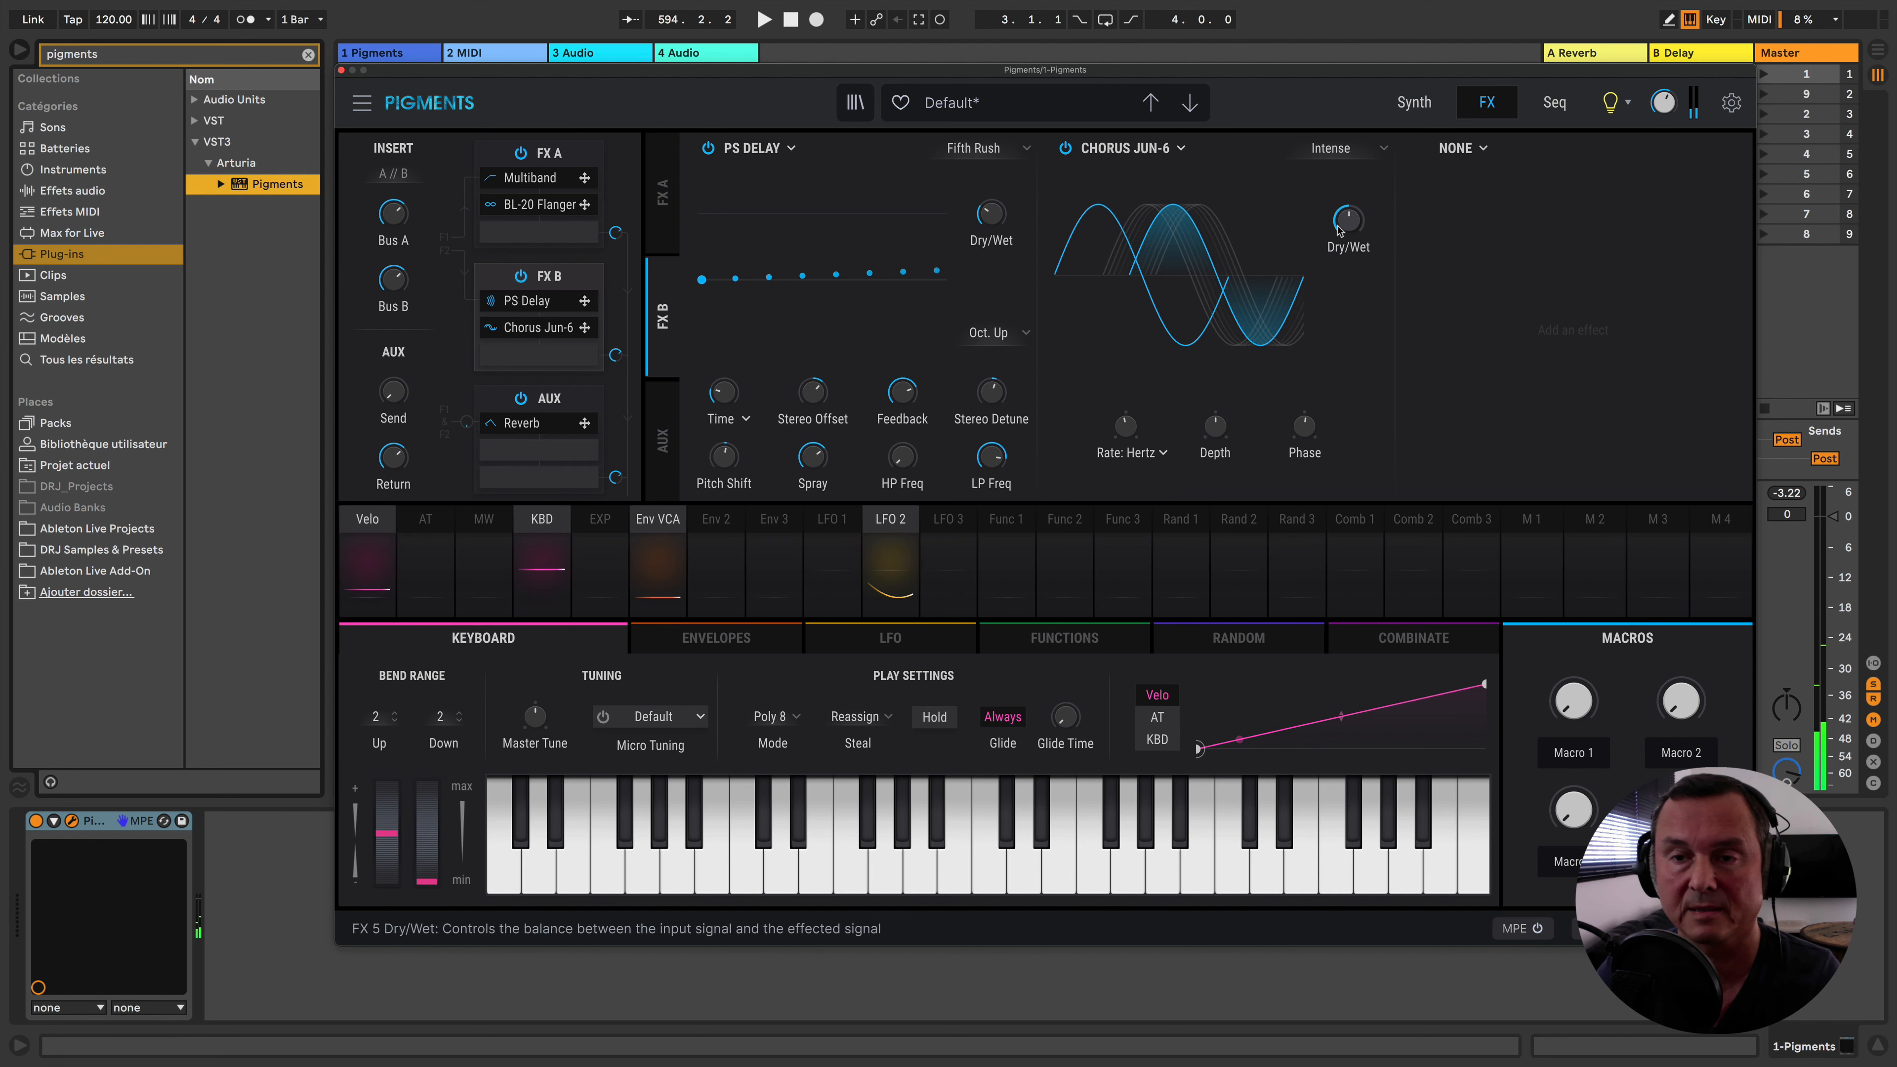
pyautogui.click(1333, 153)
pyautogui.click(1337, 267)
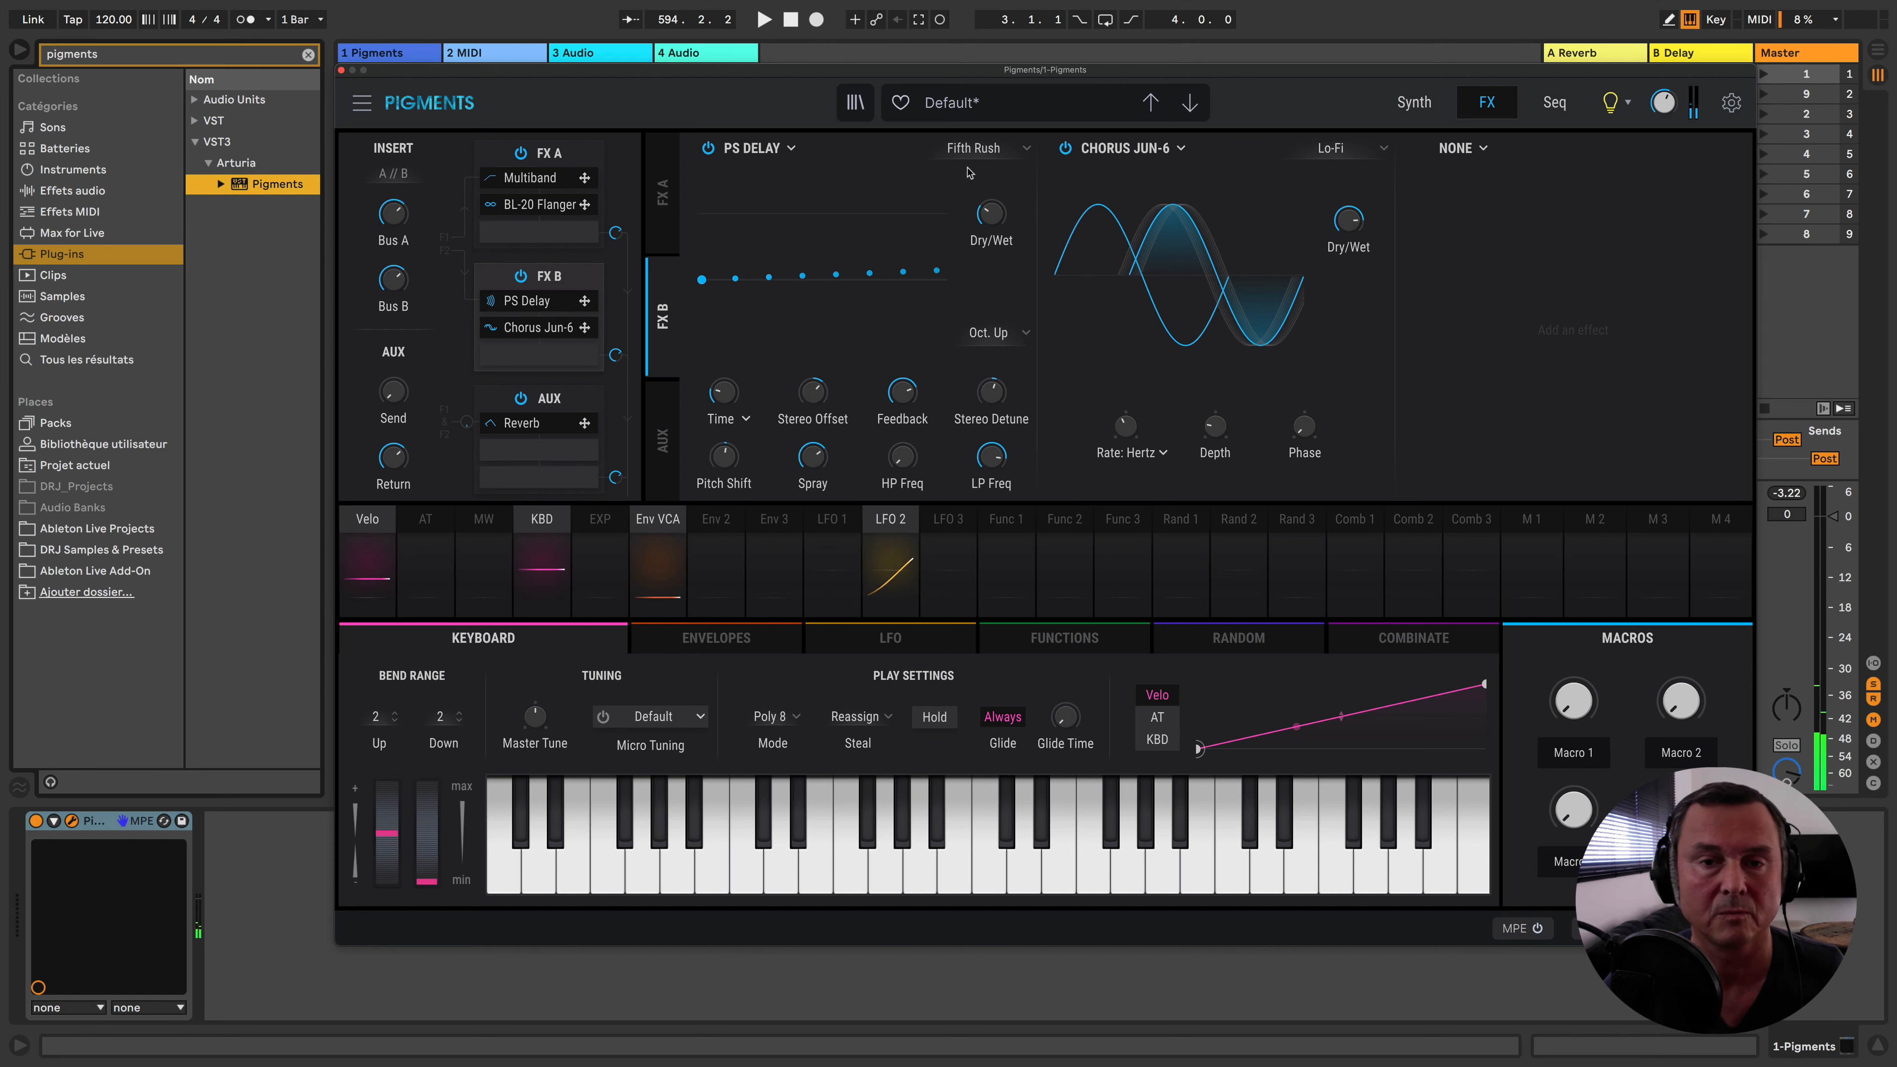
pyautogui.moveTo(992, 216); pyautogui.dragTo(993, 246)
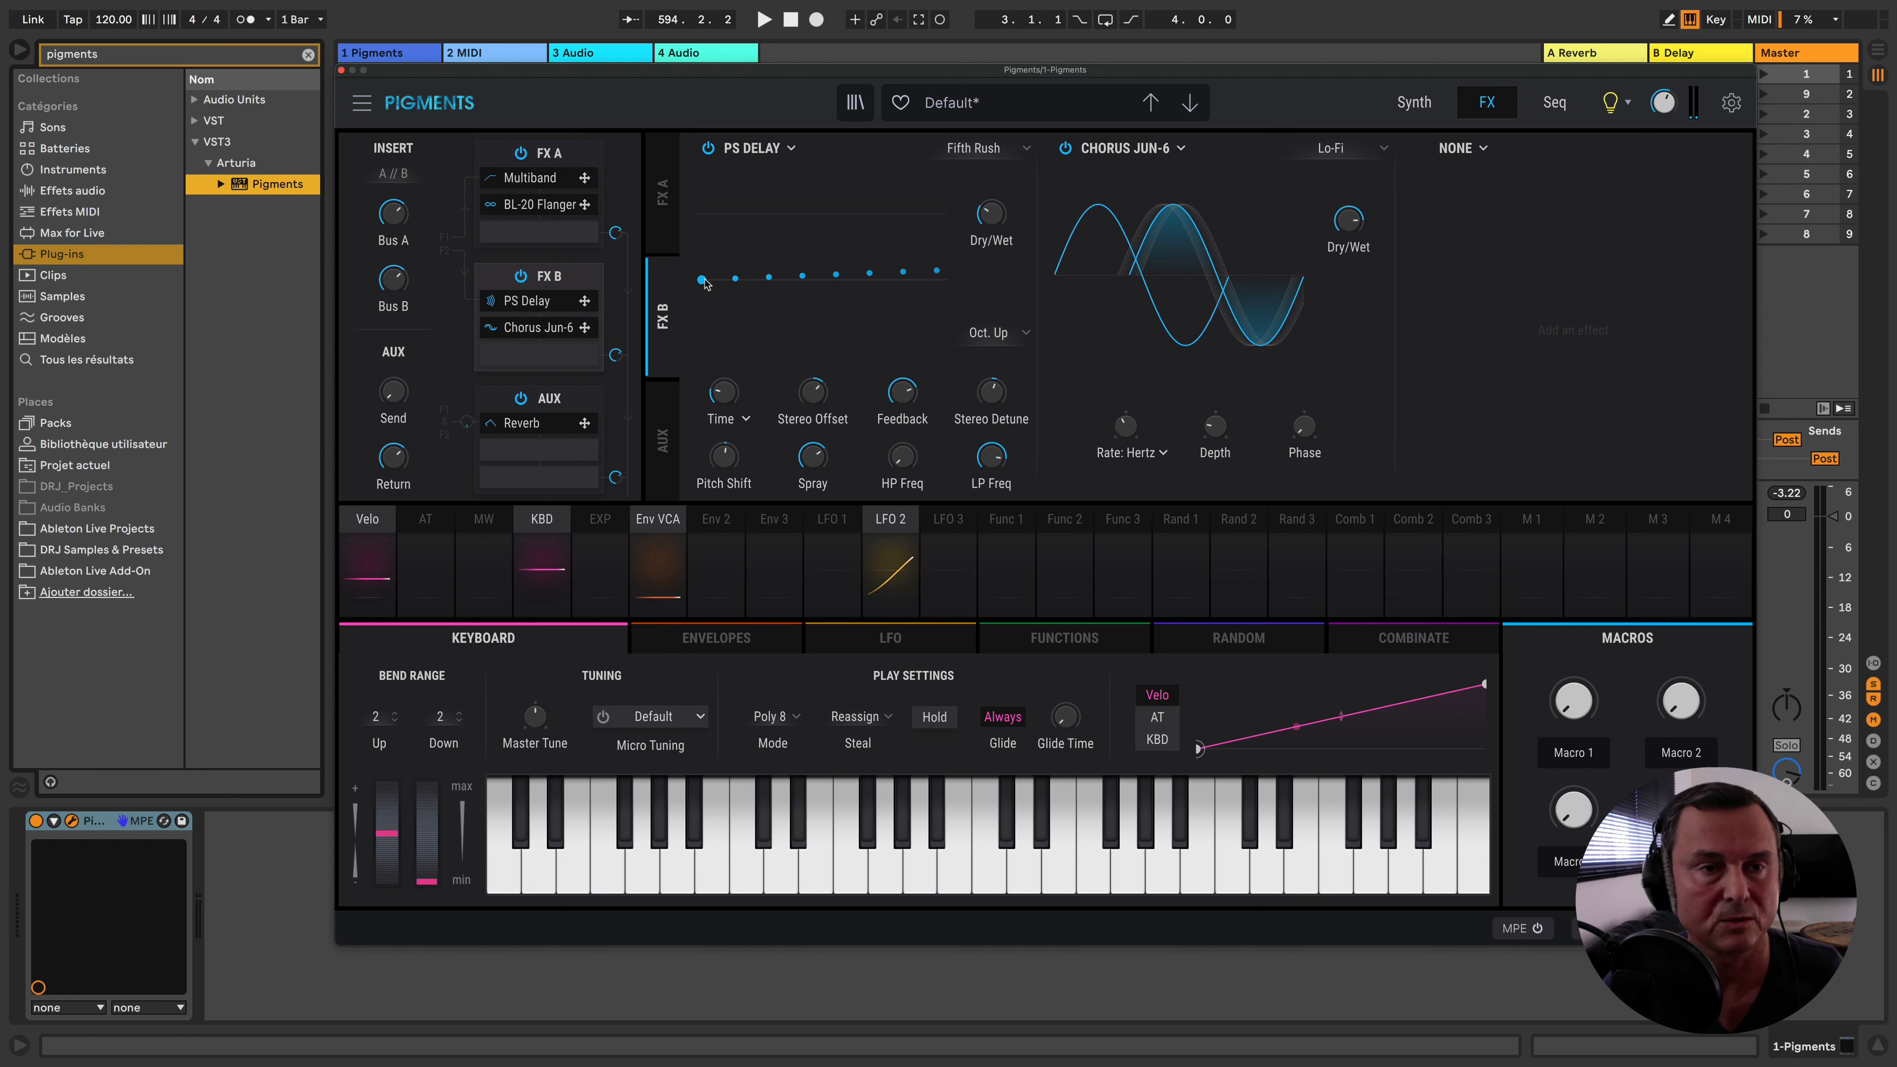
# Turn on Engine 1 and the Utility Engine on the synth page, and set Engine 2's output Volume to -21.1 dB
pyautogui.click(1414, 105)
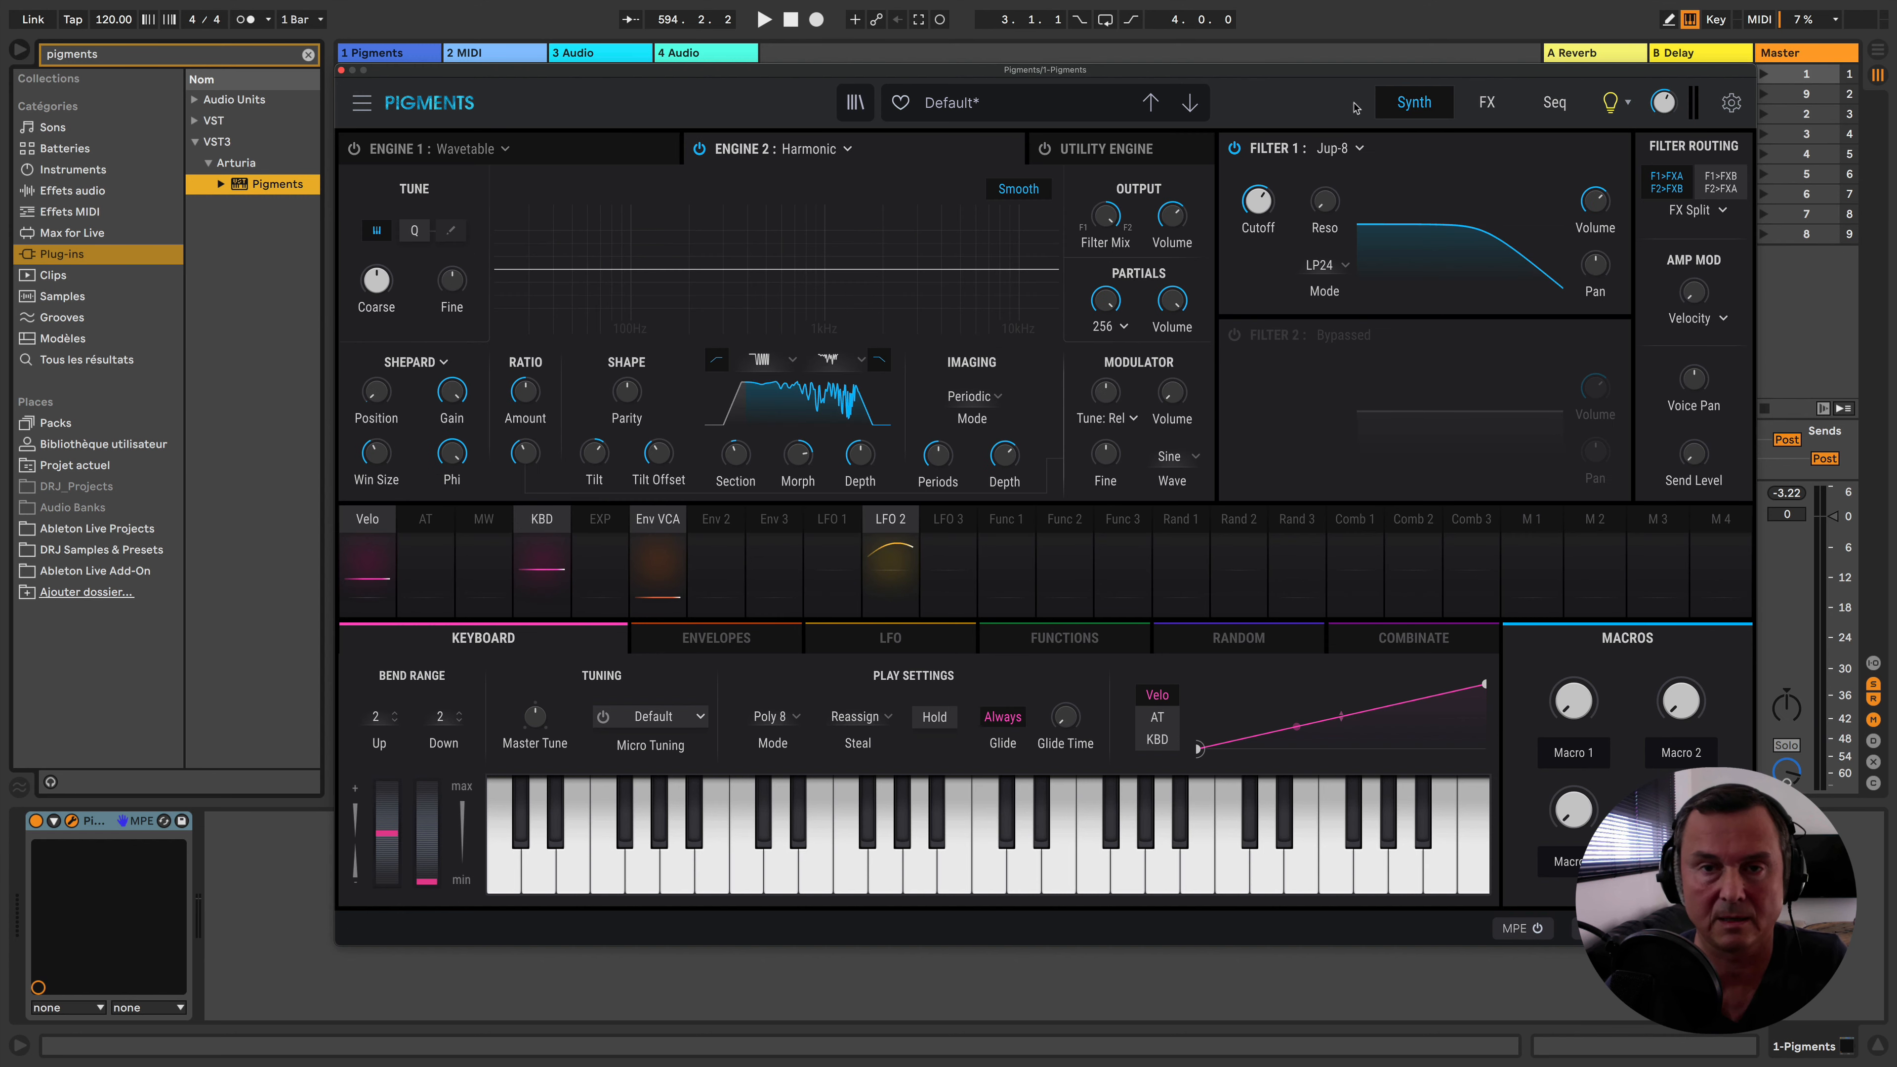
pyautogui.click(358, 151)
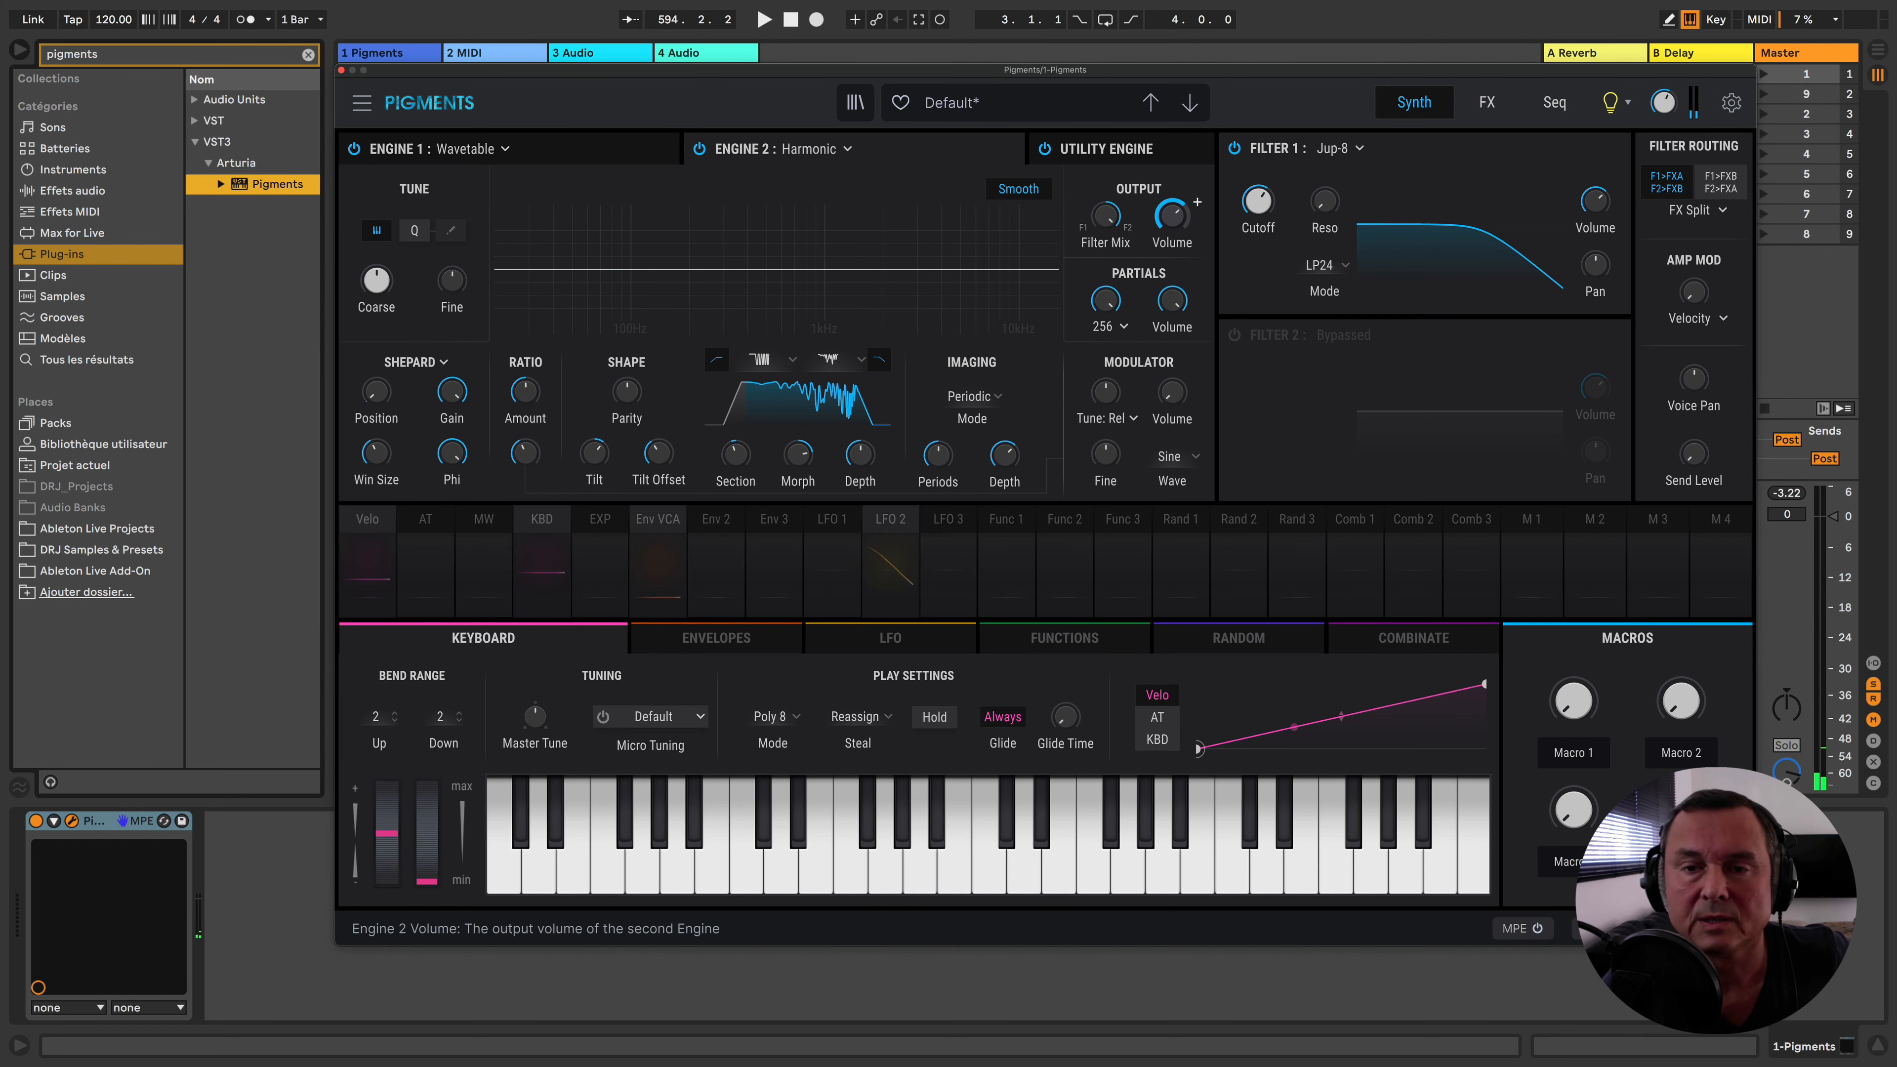
pyautogui.moveTo(1172, 222)
pyautogui.mouseDown()
pyautogui.moveTo(1171, 315)
pyautogui.moveTo(1171, 218)
pyautogui.mouseUp()
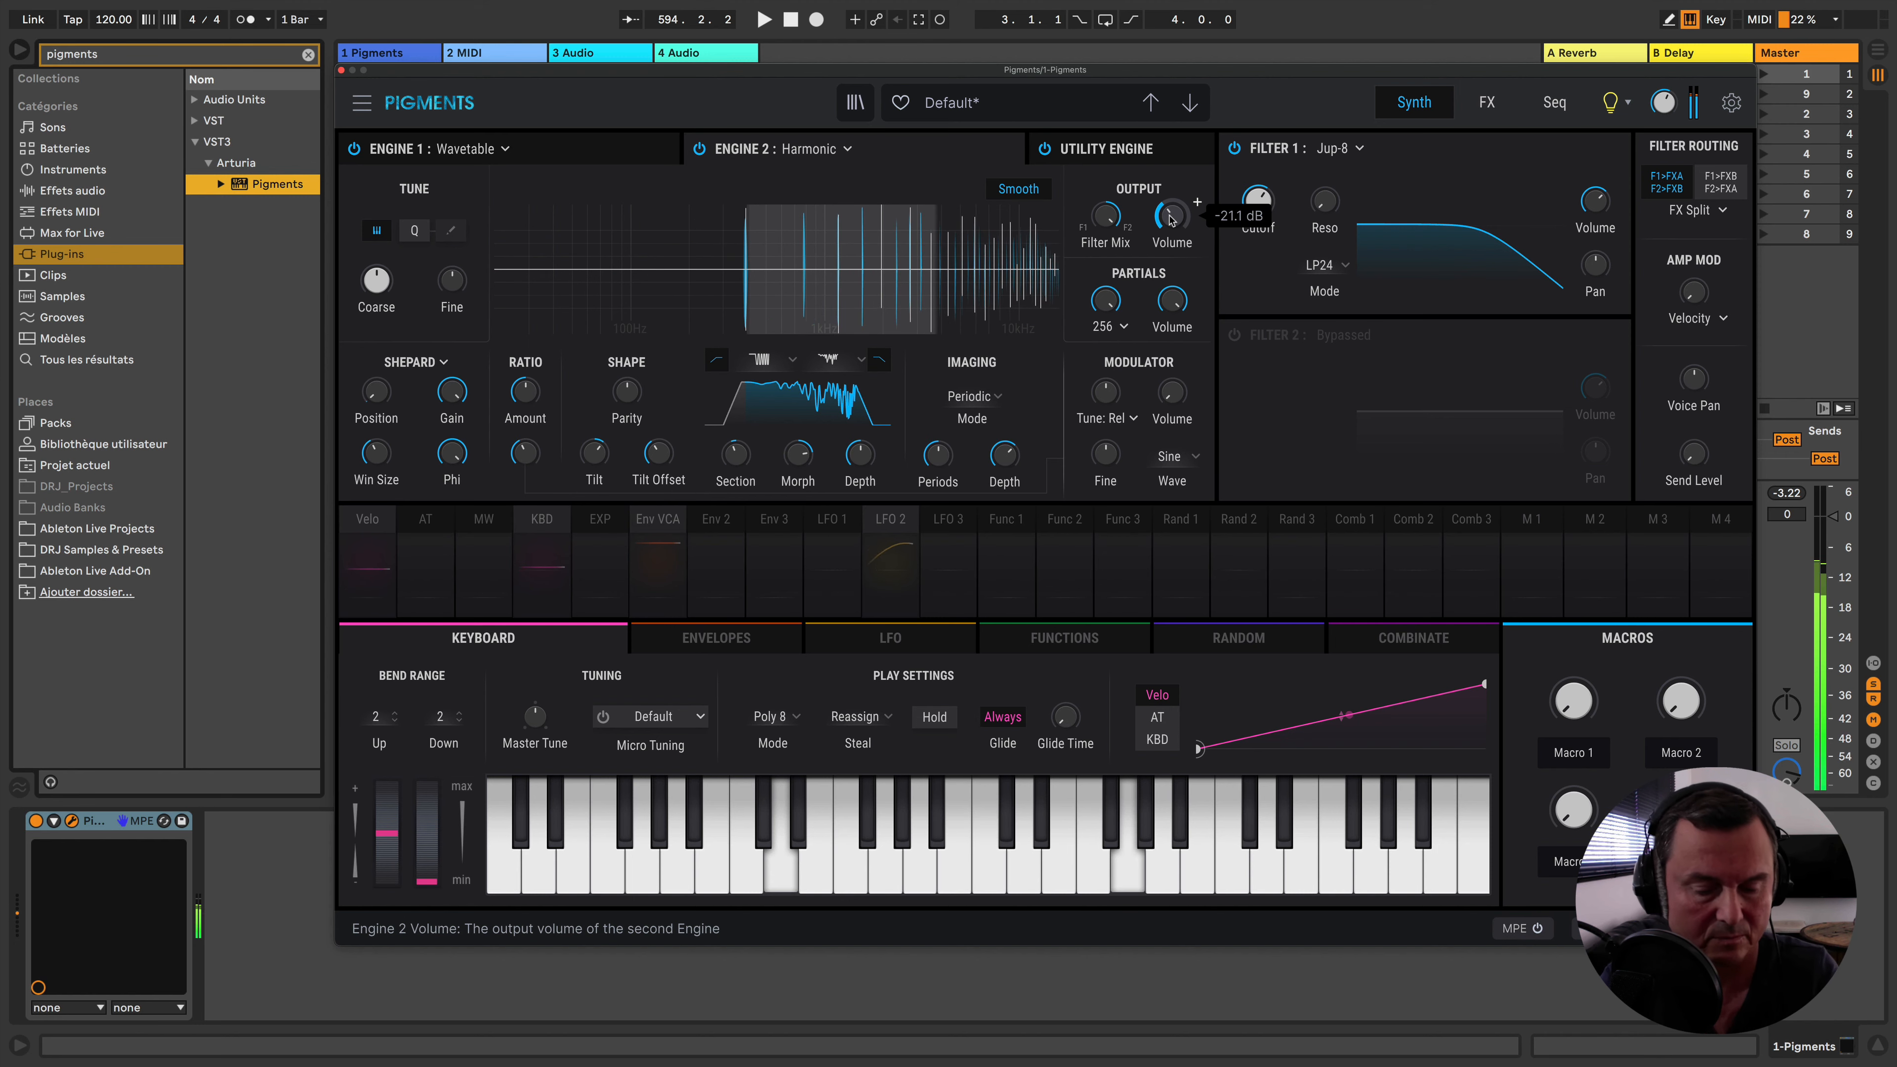